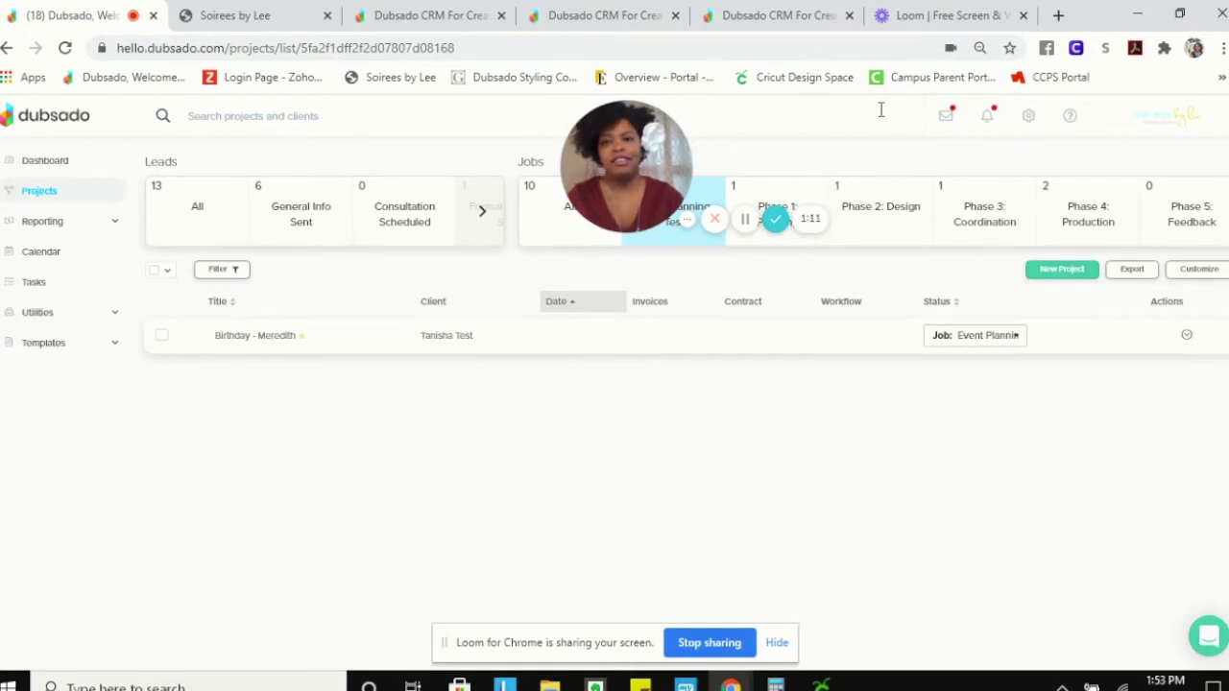
- Switch to the Soirees by Lee website and examine the completed contact form from the client details through the comments
left_click(777, 642)
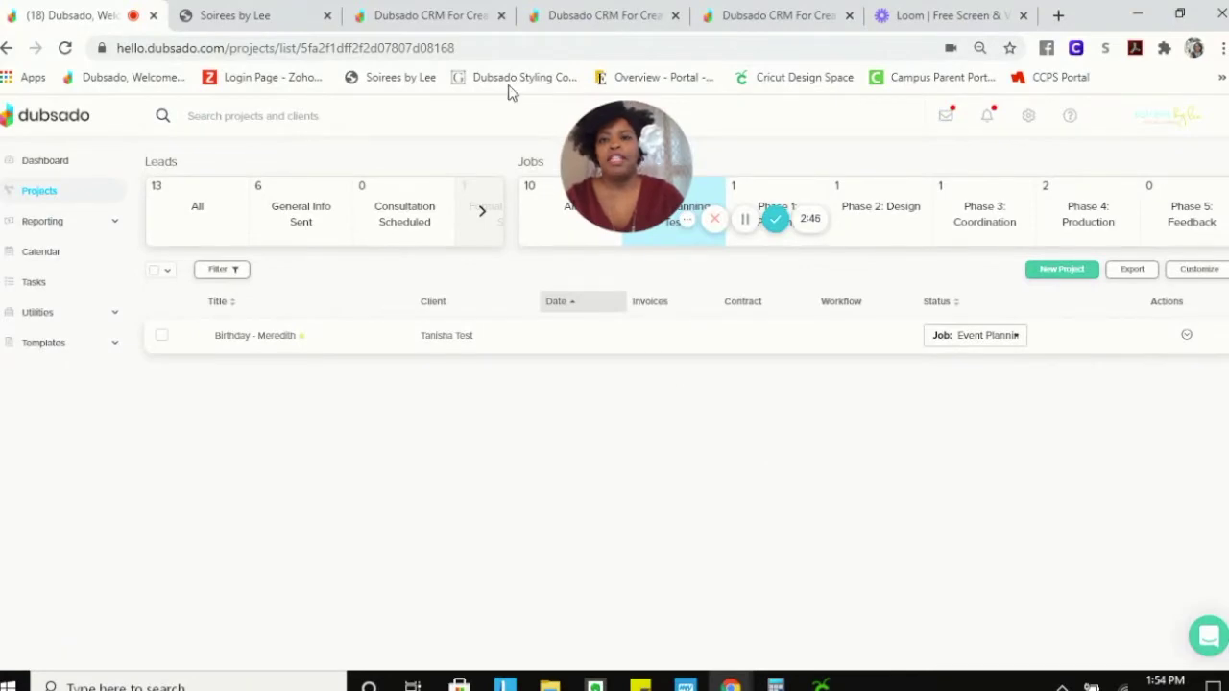
left_click(265, 13)
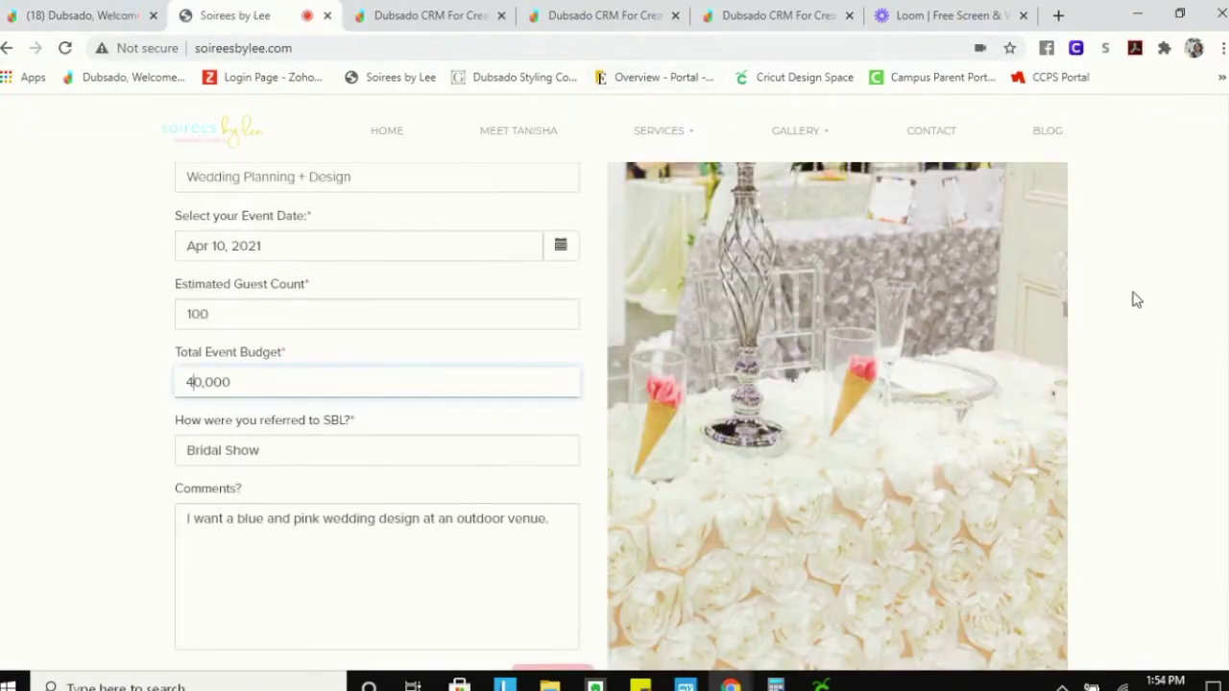
scroll(1138, 296, "up", 8)
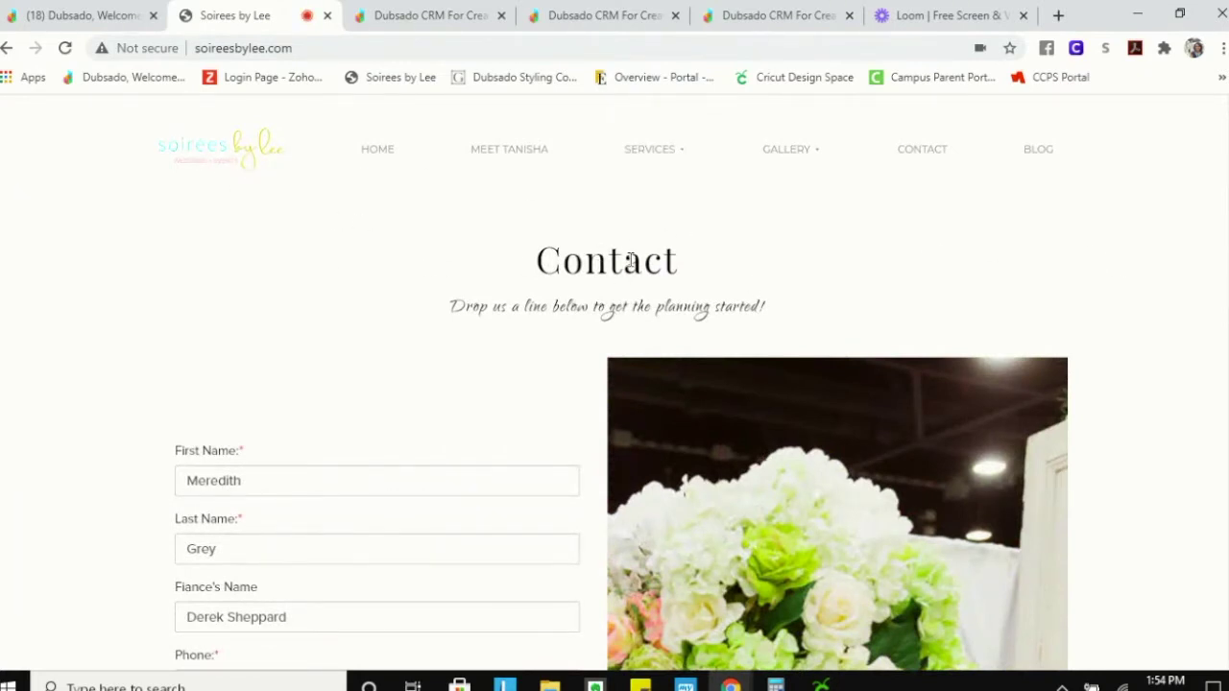
scroll(731, 275, "down", 1)
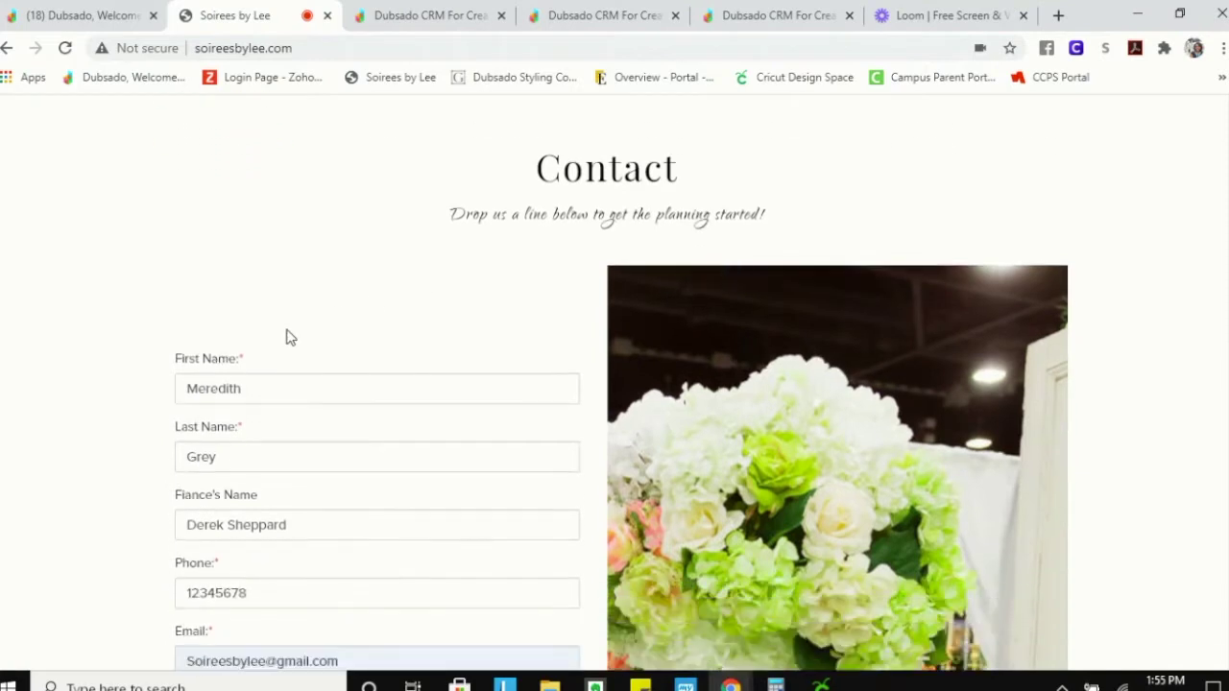
scroll(288, 336, "down", 3)
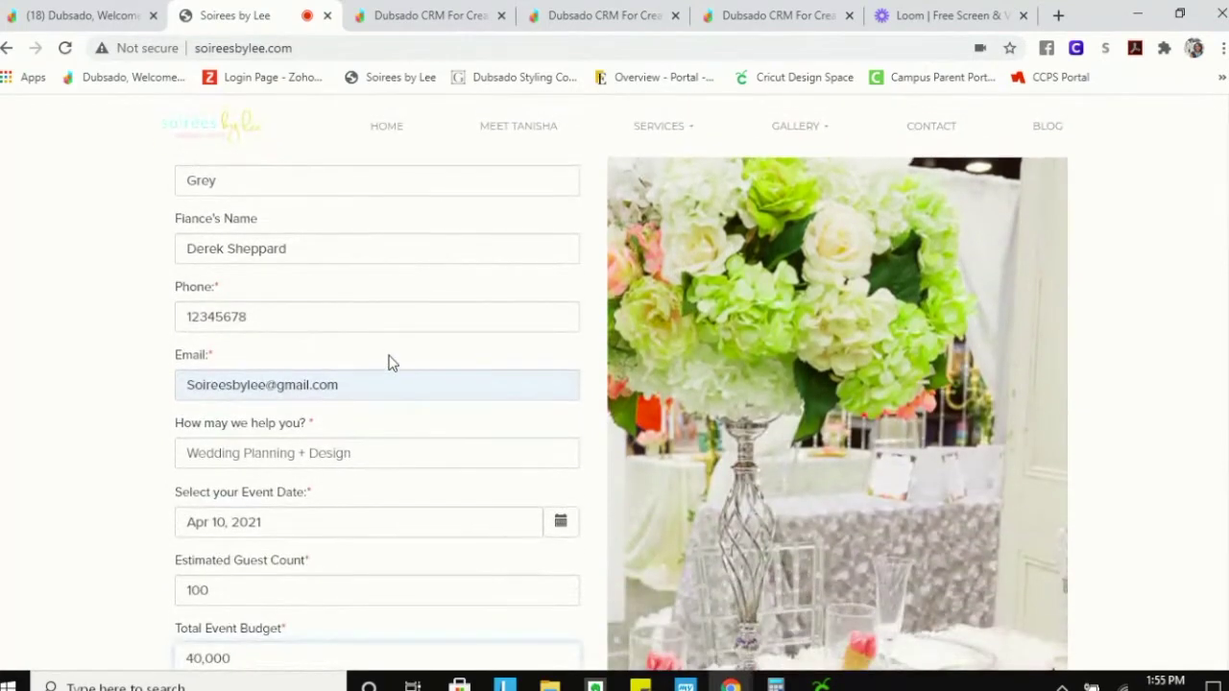
scroll(378, 250, "down", 5)
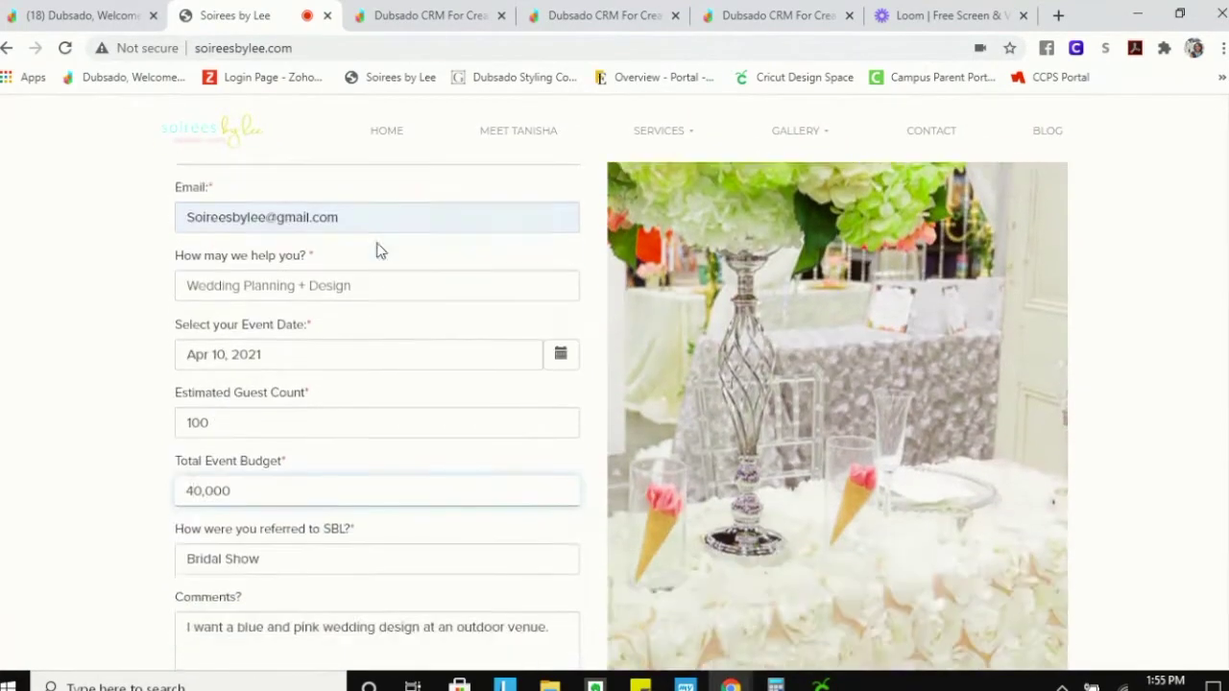
scroll(394, 276, "up", 6)
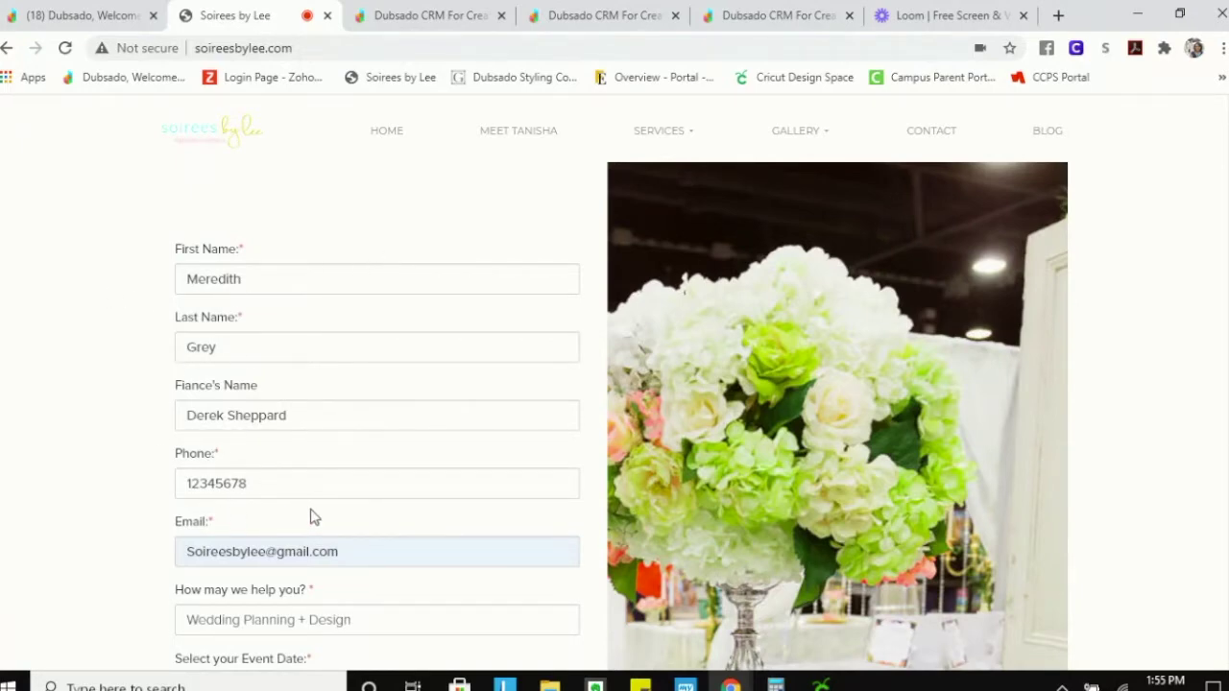
scroll(327, 595, "down", 3)
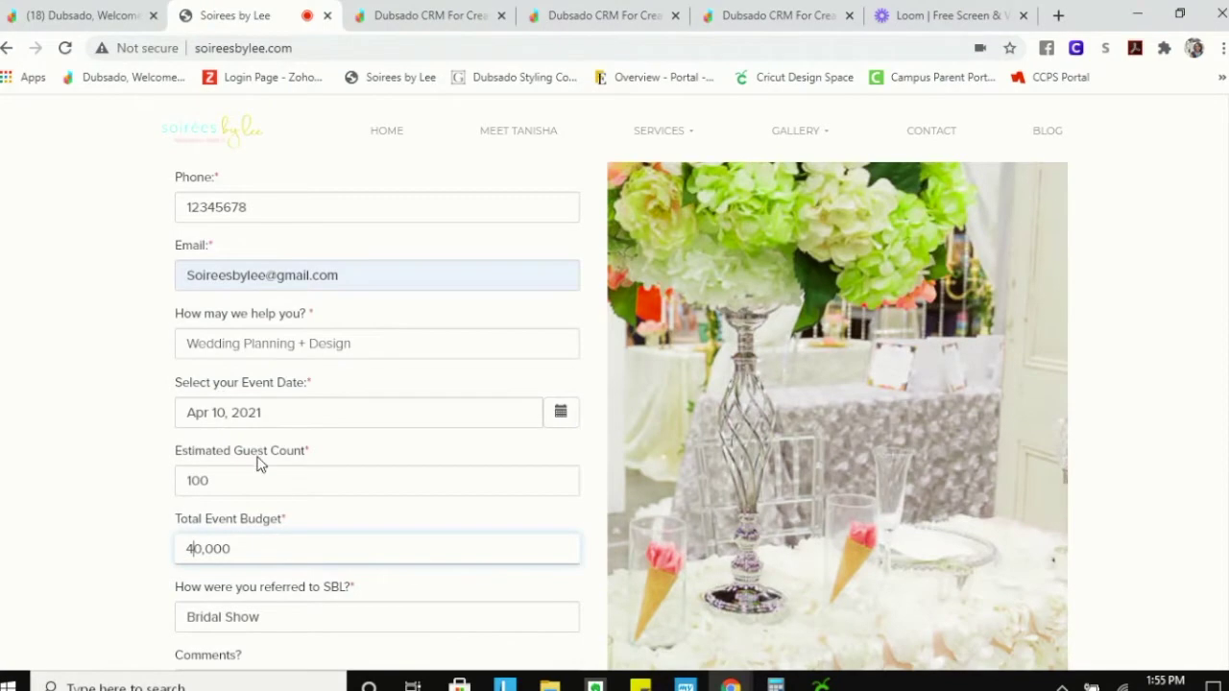
scroll(279, 576, "down", 2)
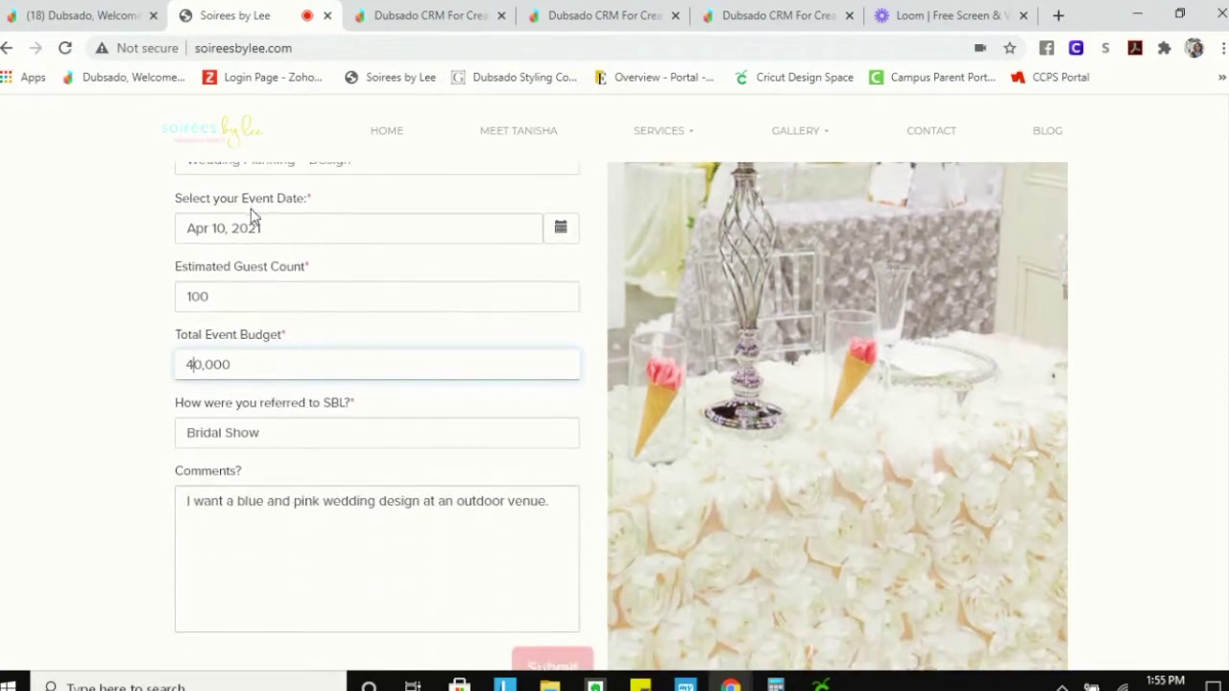
scroll(351, 332, "up", 3)
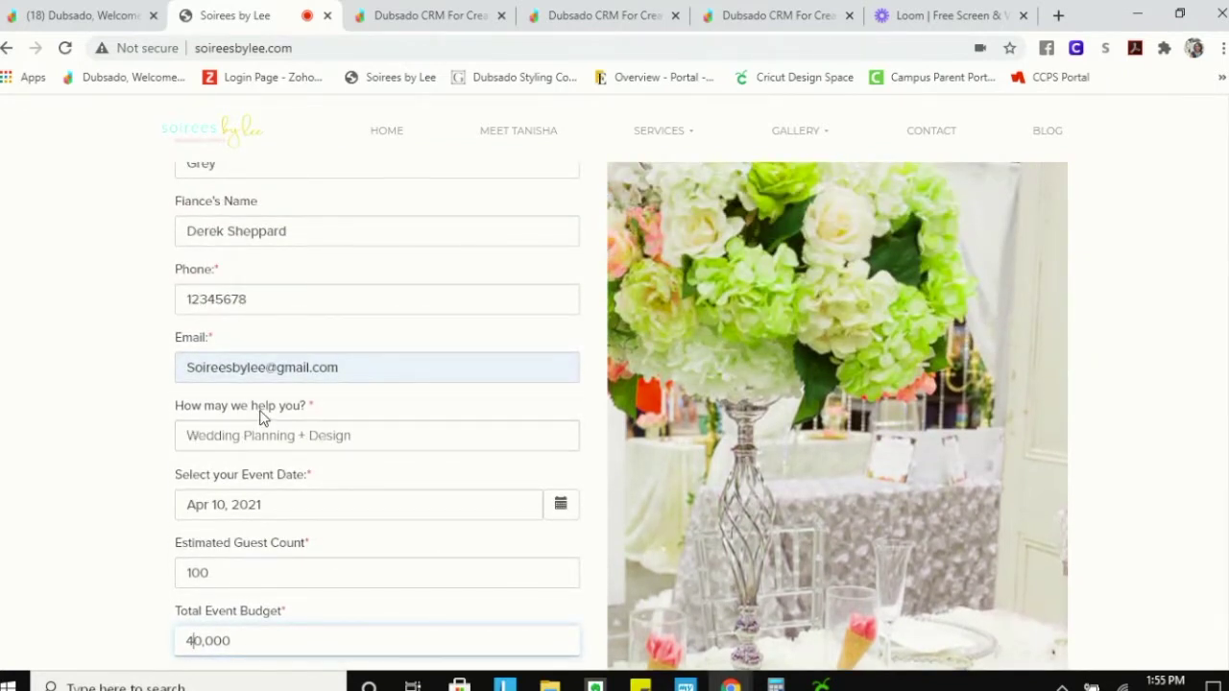
- View the service choices offered under "How may we help you?" and review the contact form's remaining event fields
left_click(363, 434)
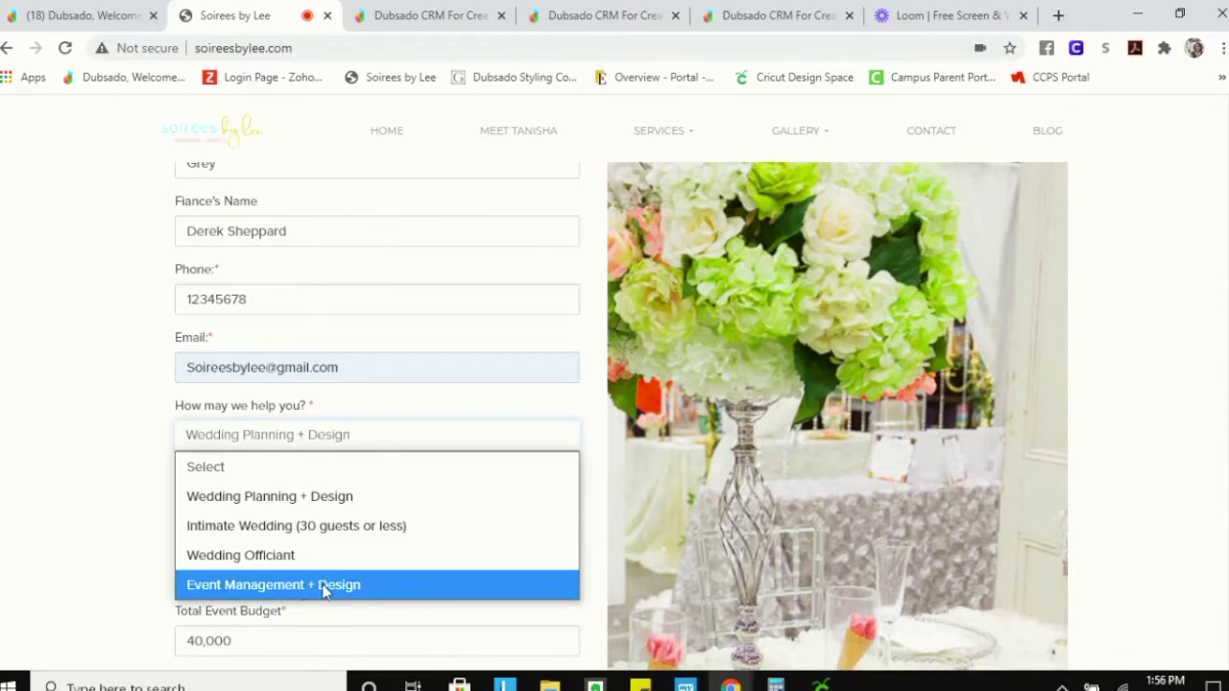
left_click(603, 455)
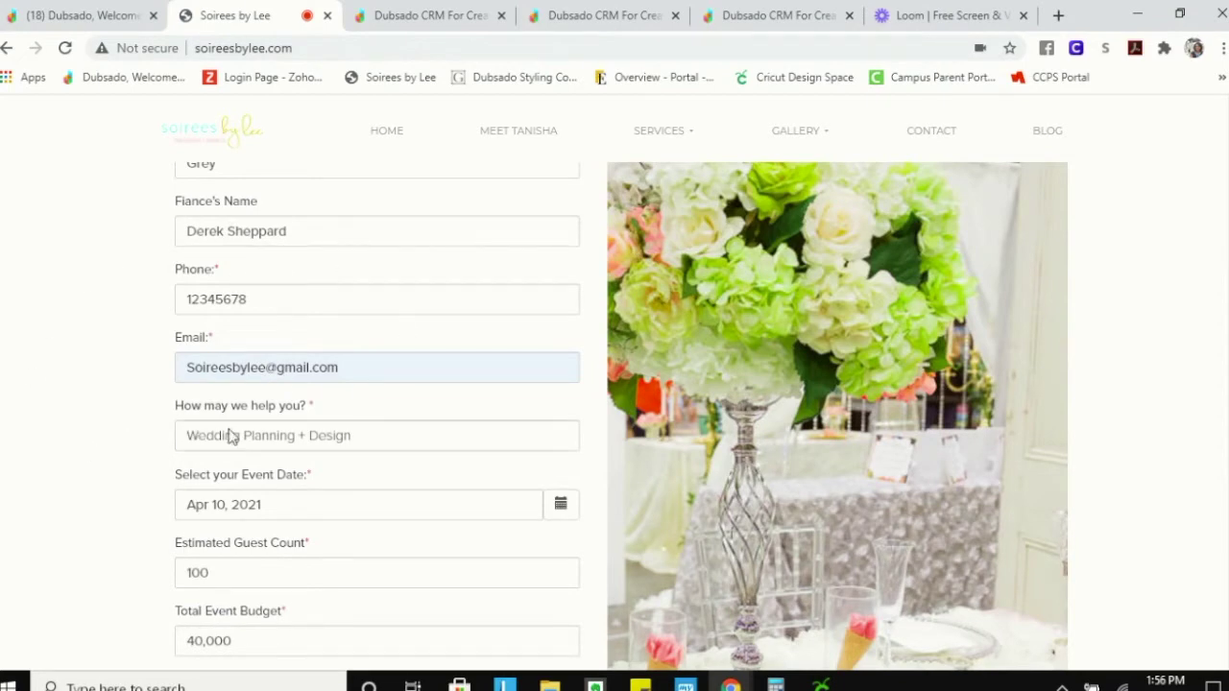
scroll(423, 499, "down", 2)
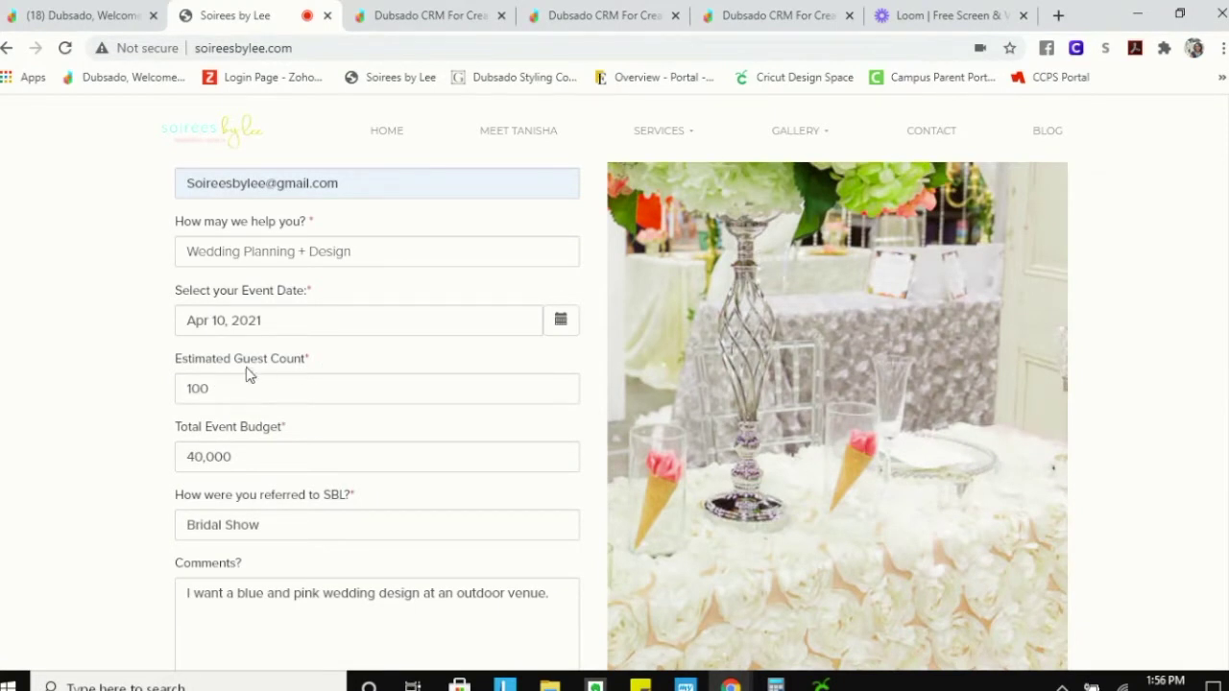
scroll(247, 373, "up", 4)
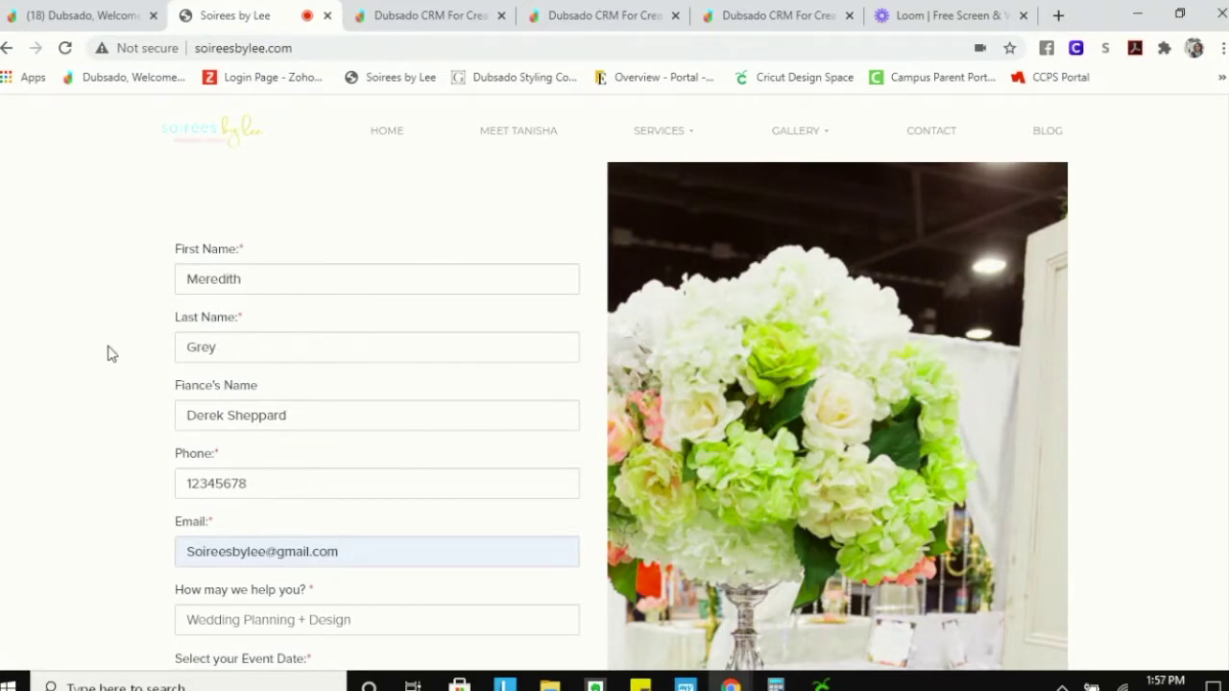
scroll(292, 429, "down", 4)
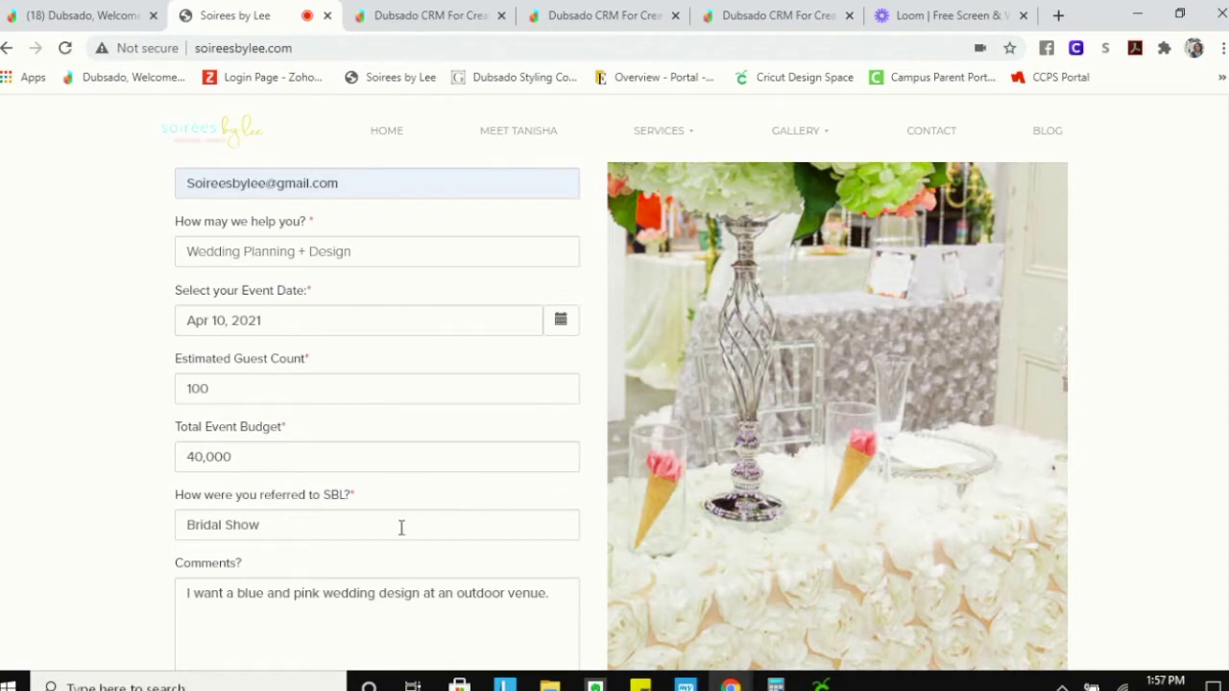
scroll(409, 527, "down", 1)
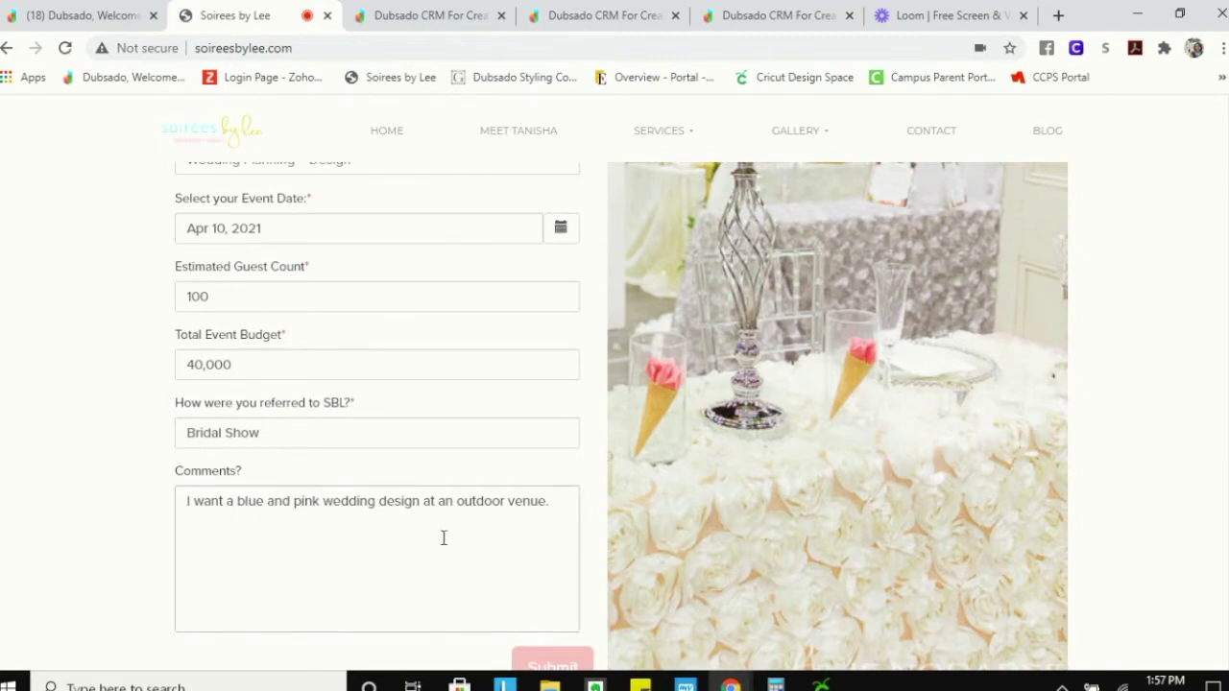
scroll(556, 548, "up", 7)
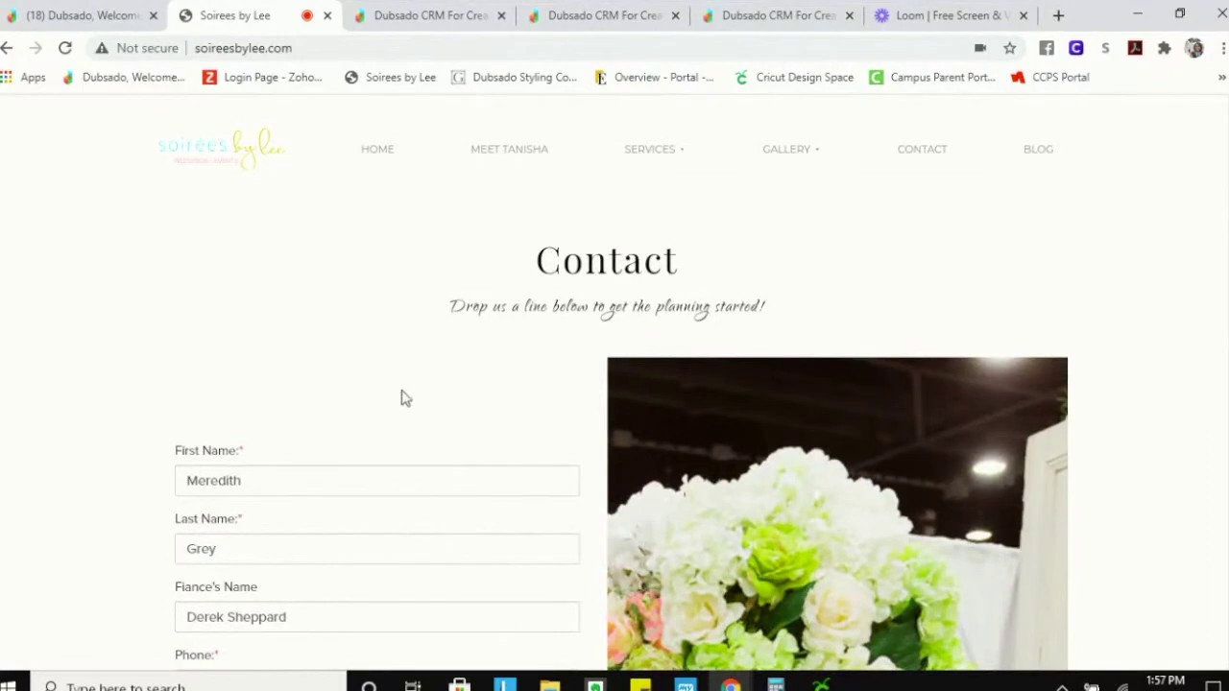
- Switch to the Dubsado projects page and look through all leads, all jobs, the Event Planning Test jobs and the hidden lead status
left_click(77, 16)
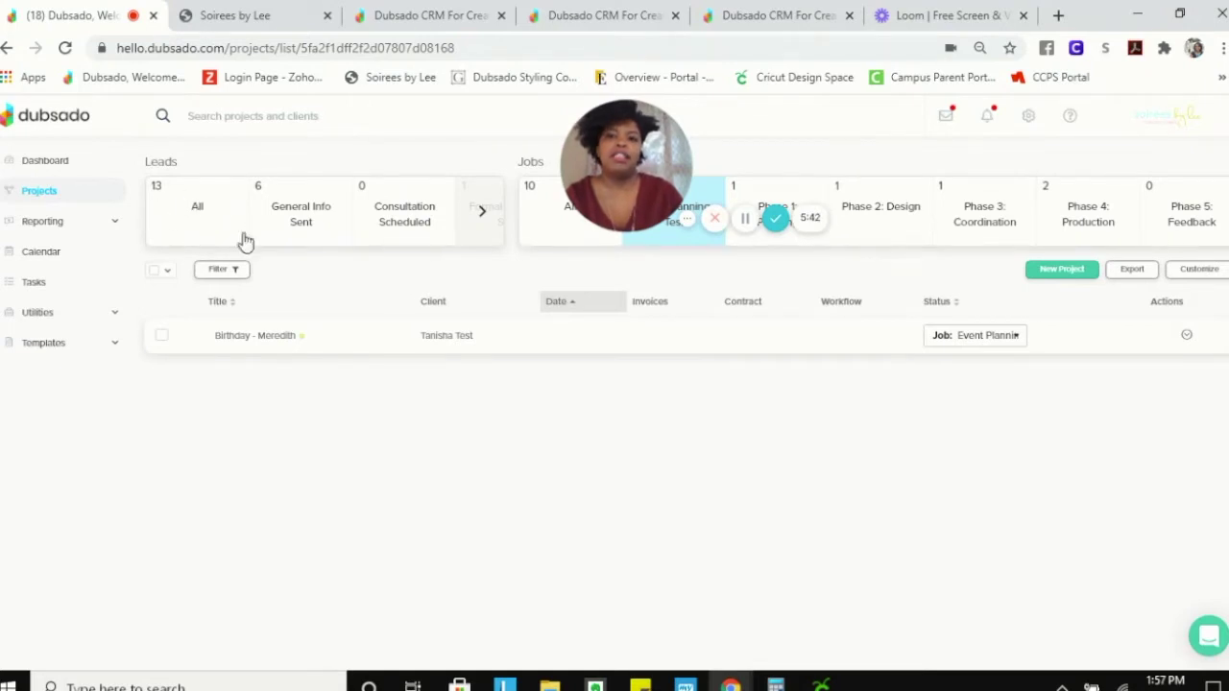
left_click(195, 209)
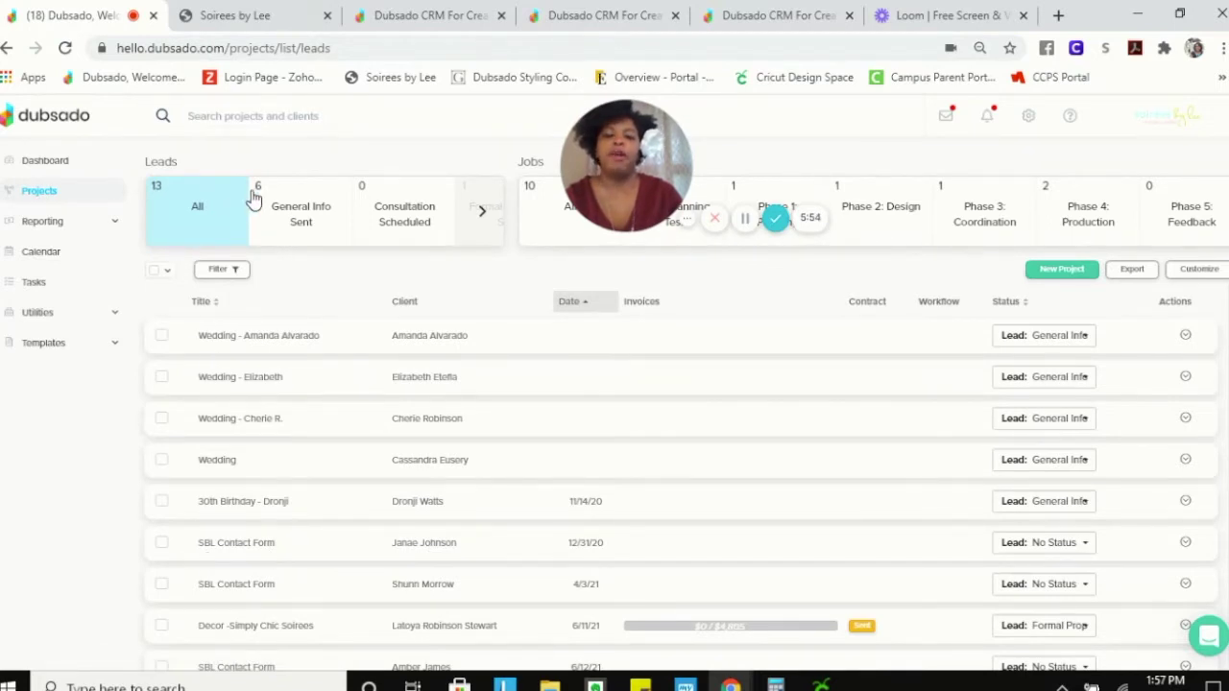
left_click(545, 223)
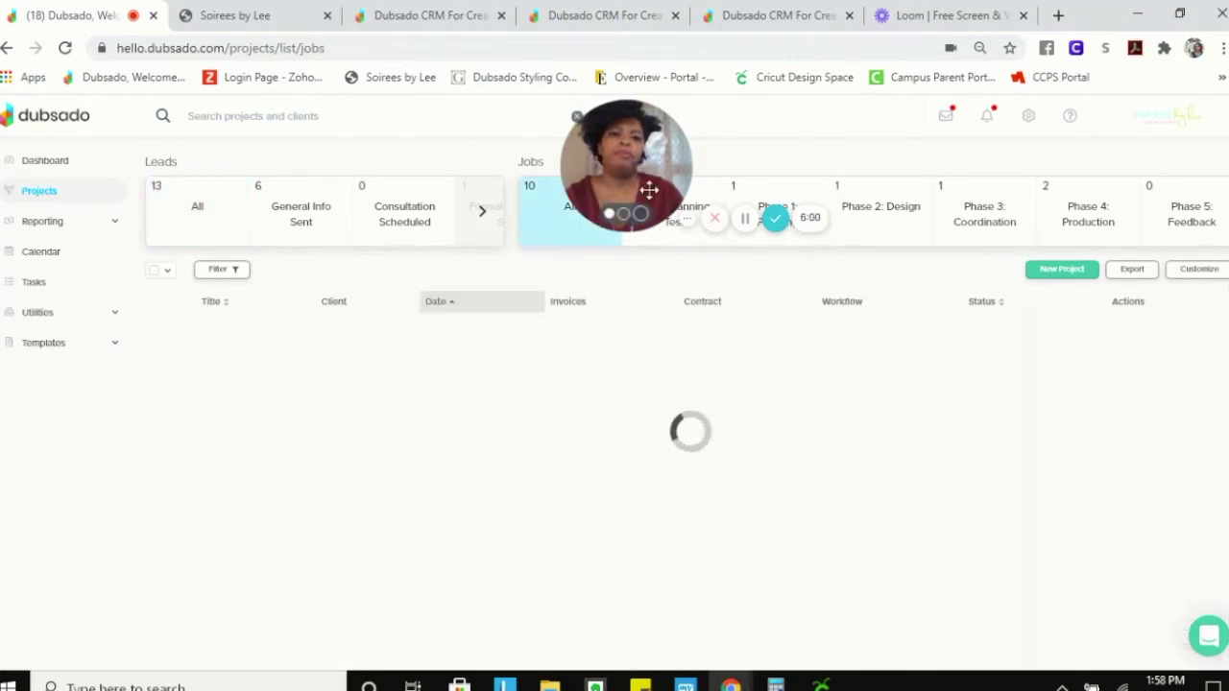
left_click_drag(790, 164, 1085, 154)
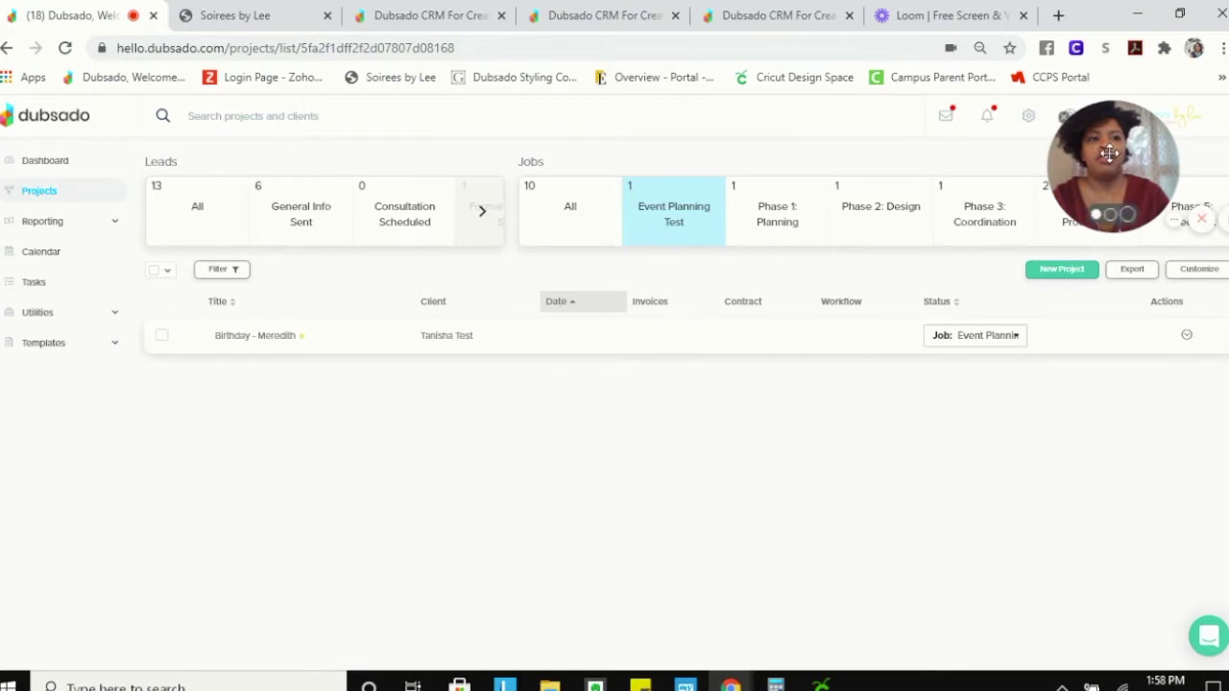
mouse_move(1047, 156)
left_click_drag(1046, 156, 56, 431)
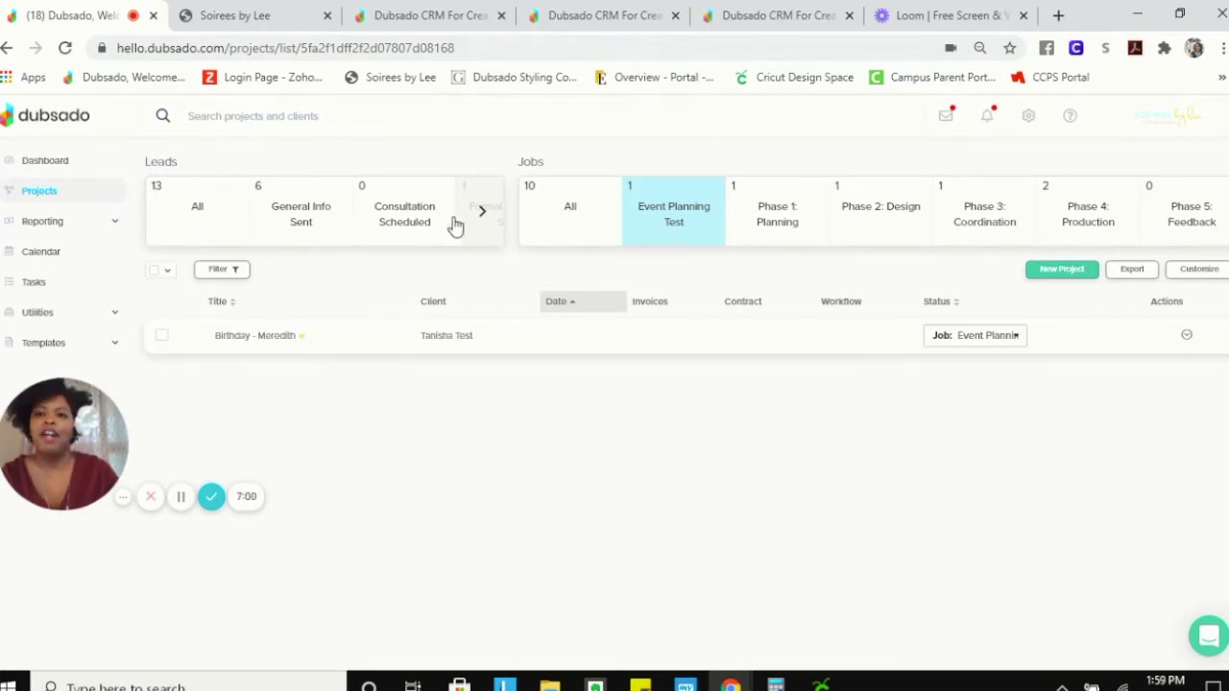
left_click(484, 213)
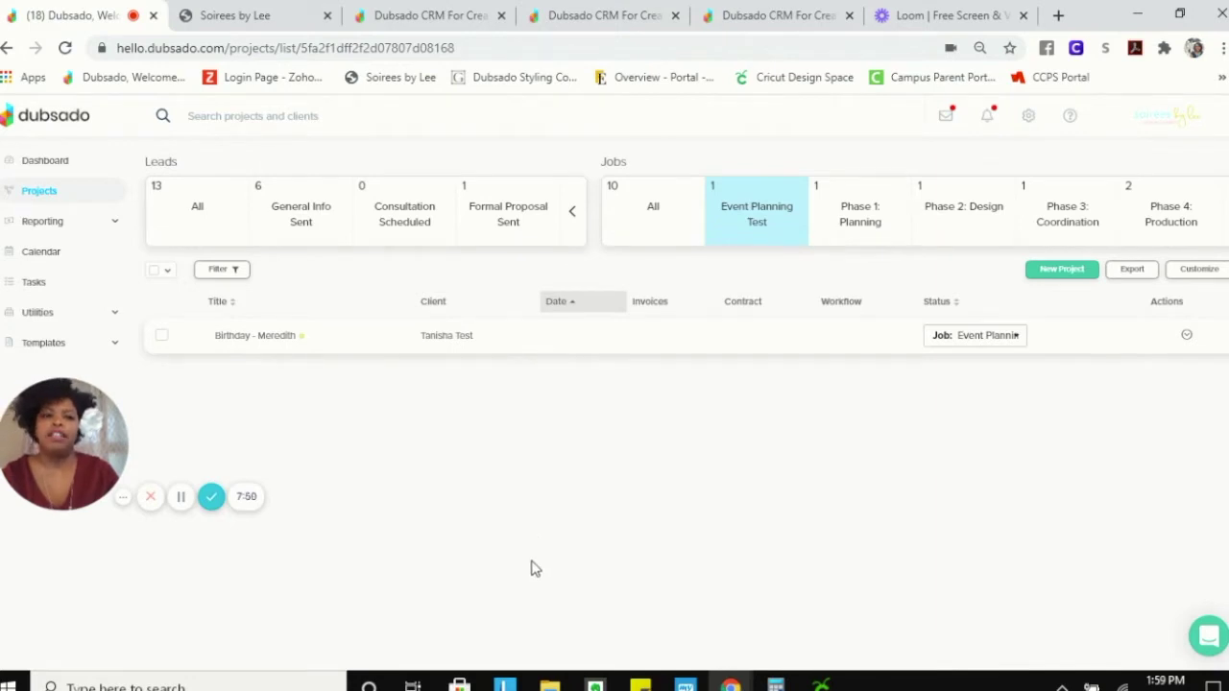
left_click(572, 212)
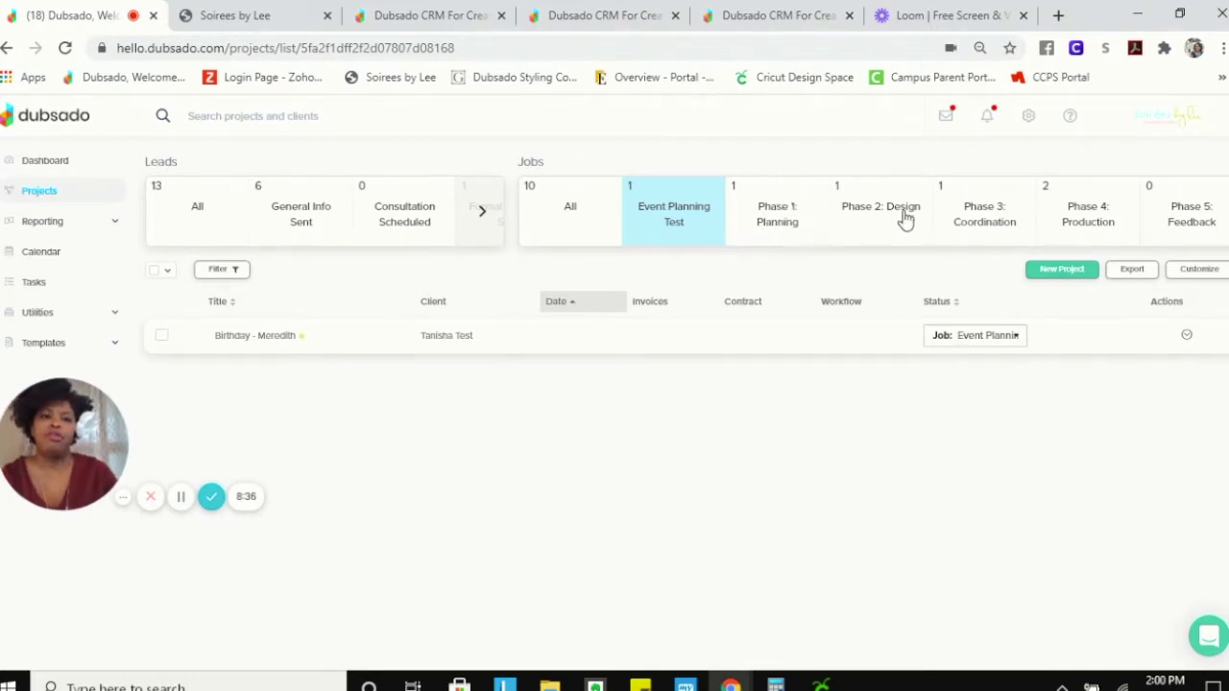
- Open the projects page customization and examine the lead and job statuses through to Paper Flower Job
left_click(1200, 270)
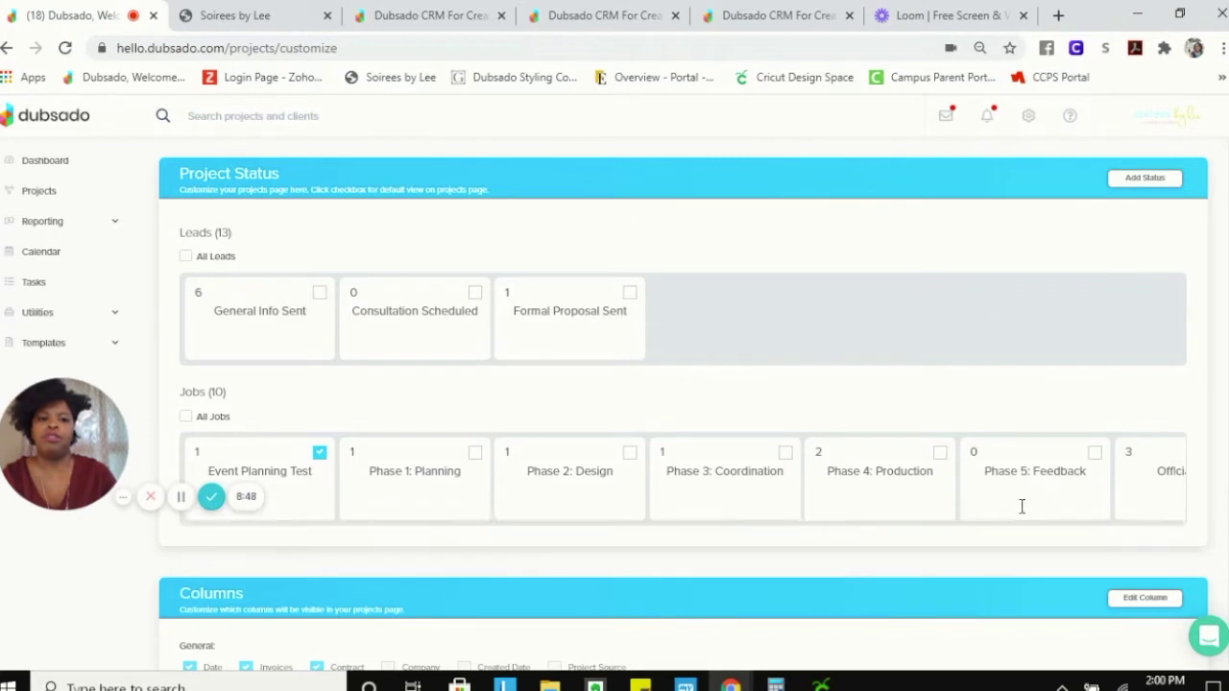
mouse_move(914, 529)
left_click_drag(915, 526, 1169, 526)
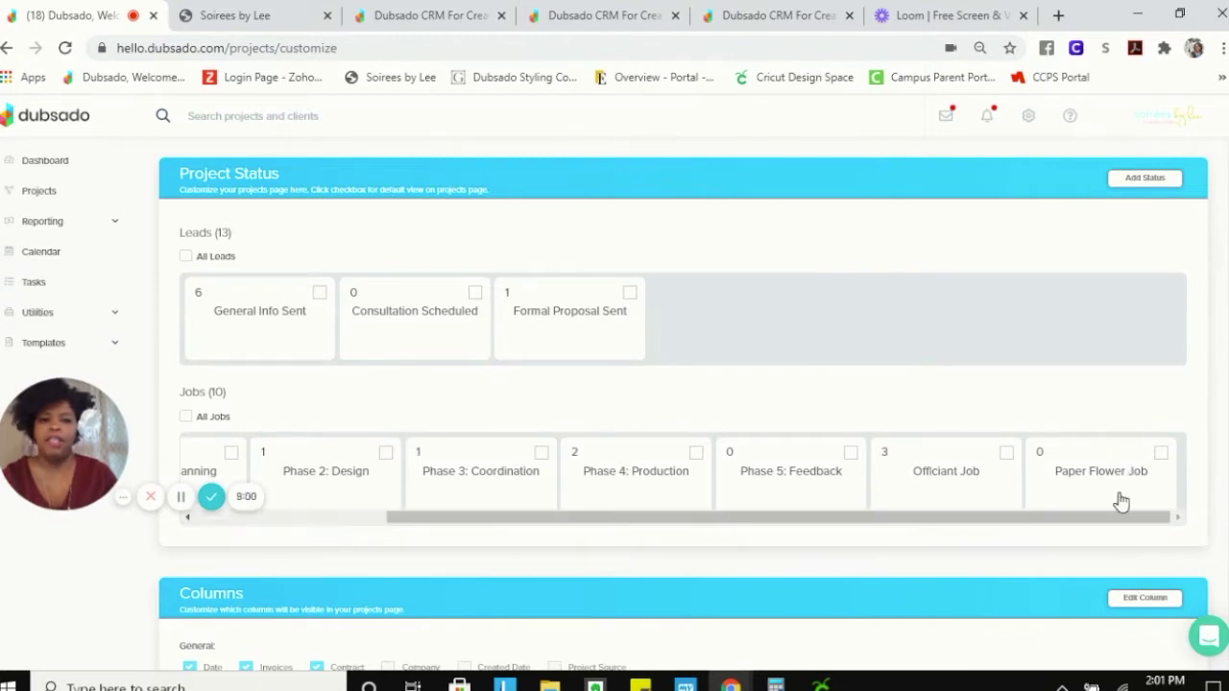
left_click_drag(932, 524, 719, 529)
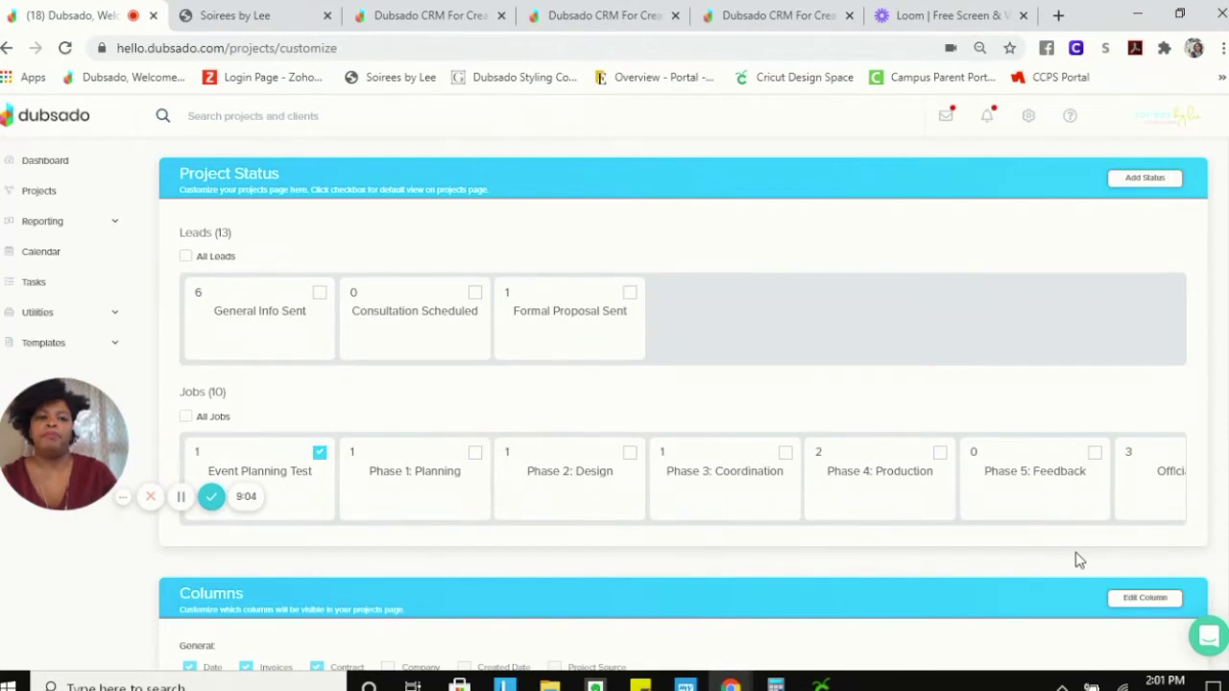
- Review the Columns and Tags sections of the project customization settings
scroll(1079, 560, "down", 3)
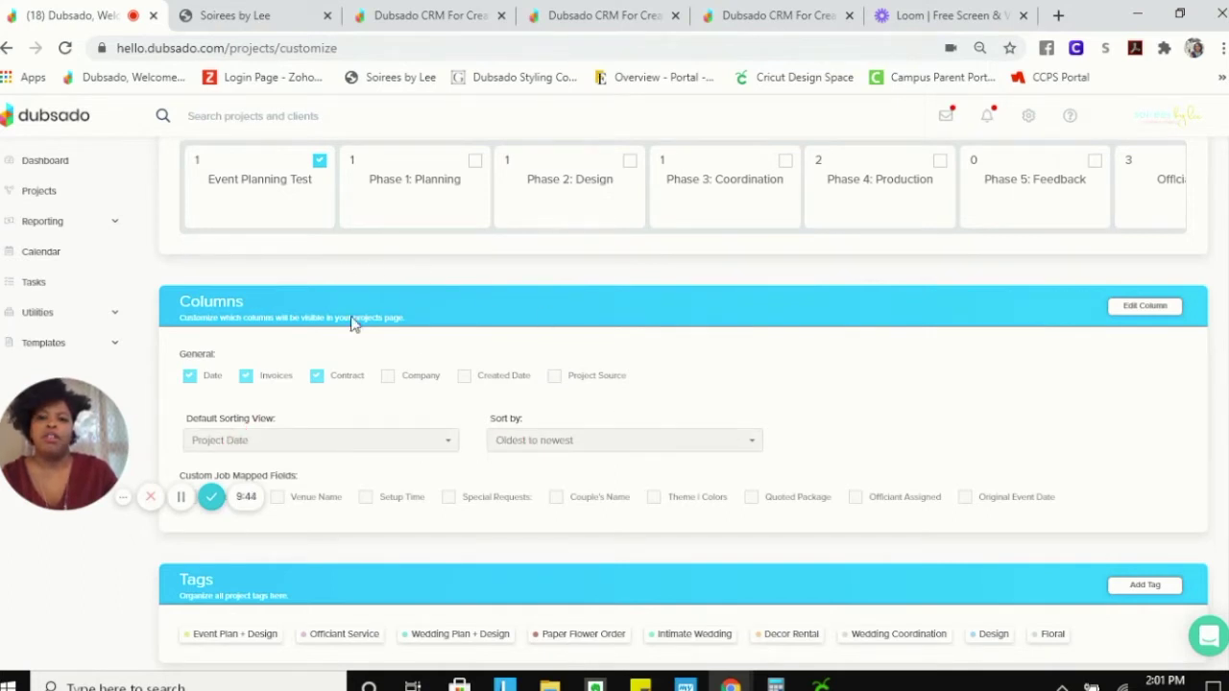
scroll(322, 396, "up", 2)
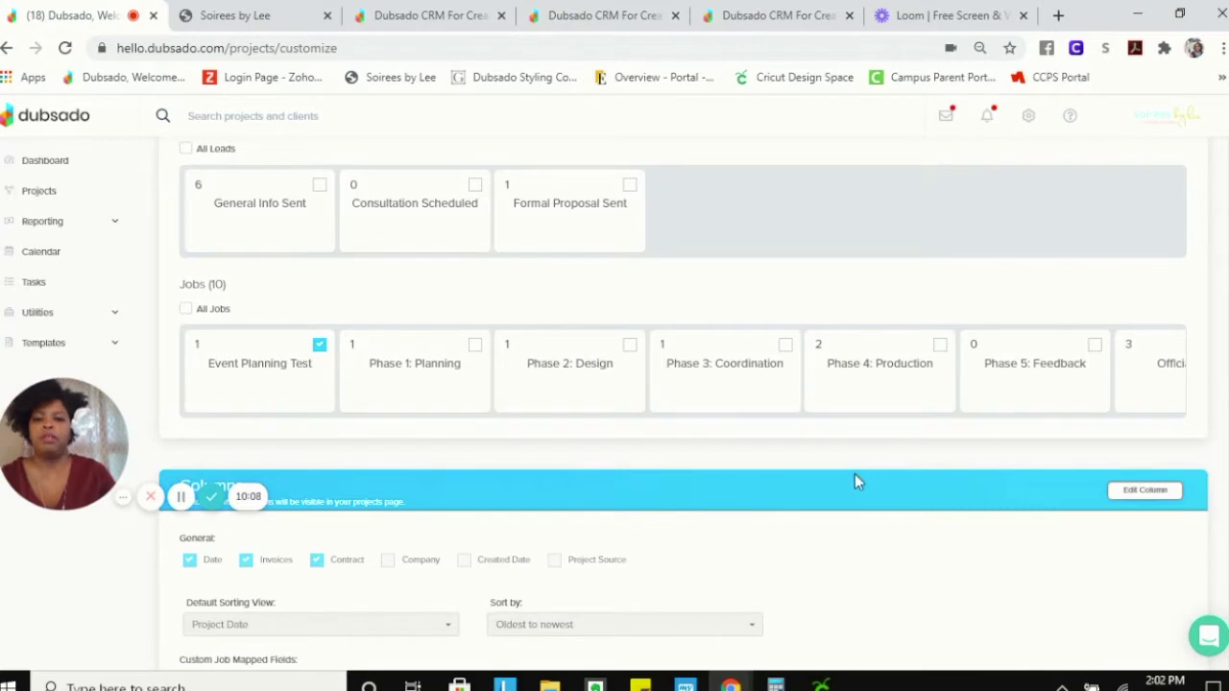
scroll(855, 480, "down", 2)
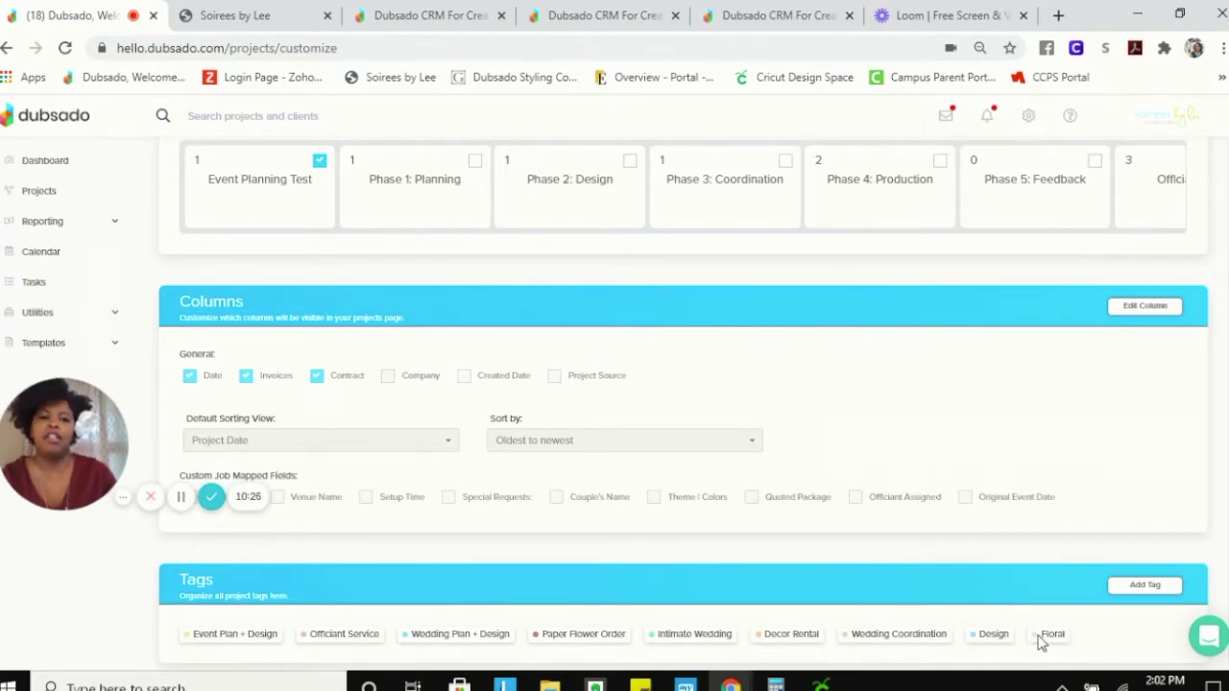
scroll(1075, 639, "up", 3)
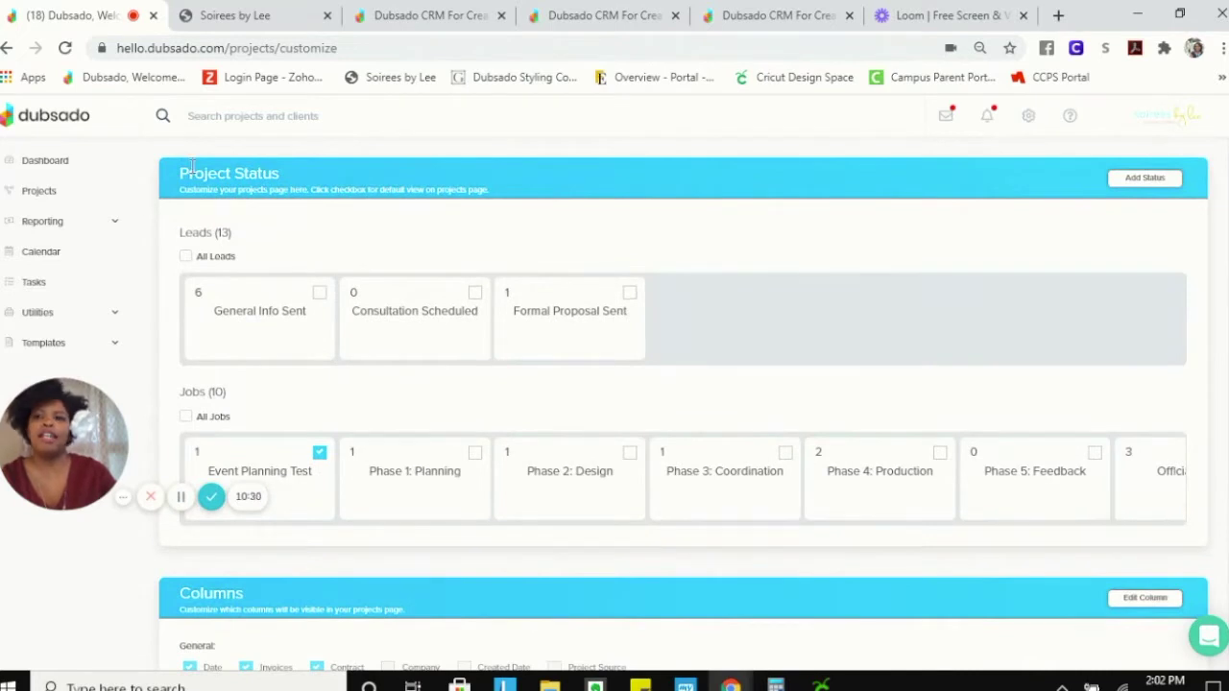
- Return to the Dubsado project list, then switch to the Soirees by Lee contact form and review its event fields
left_click(50, 196)
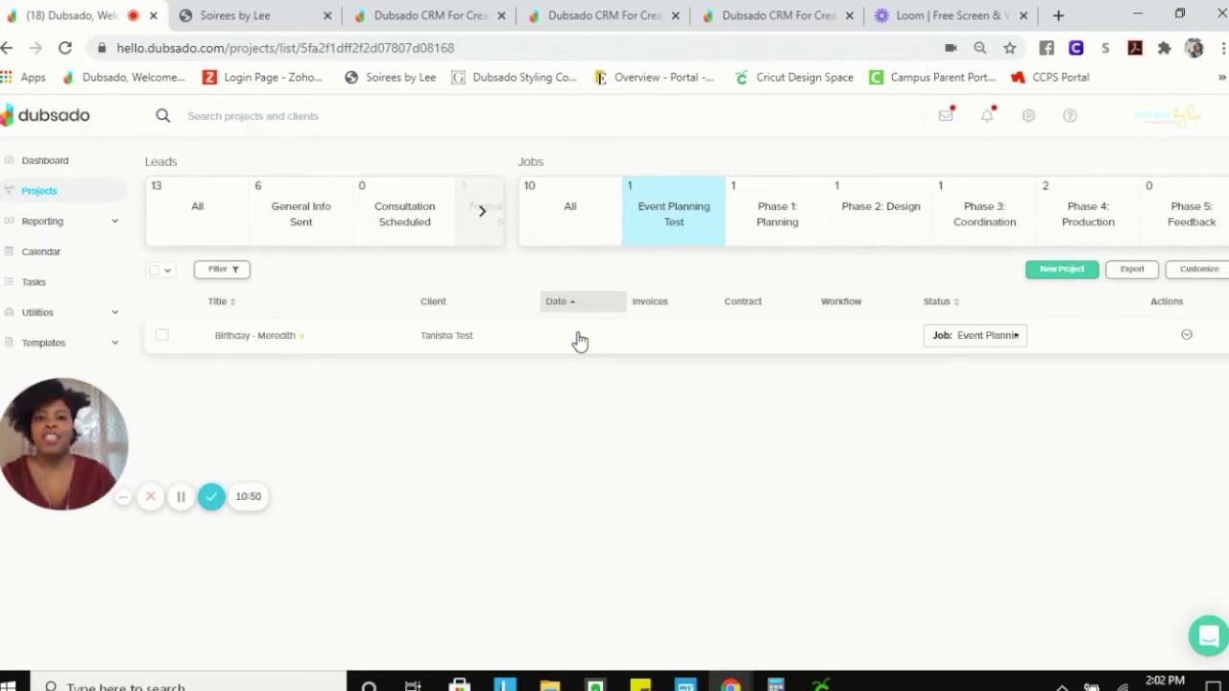
left_click(235, 13)
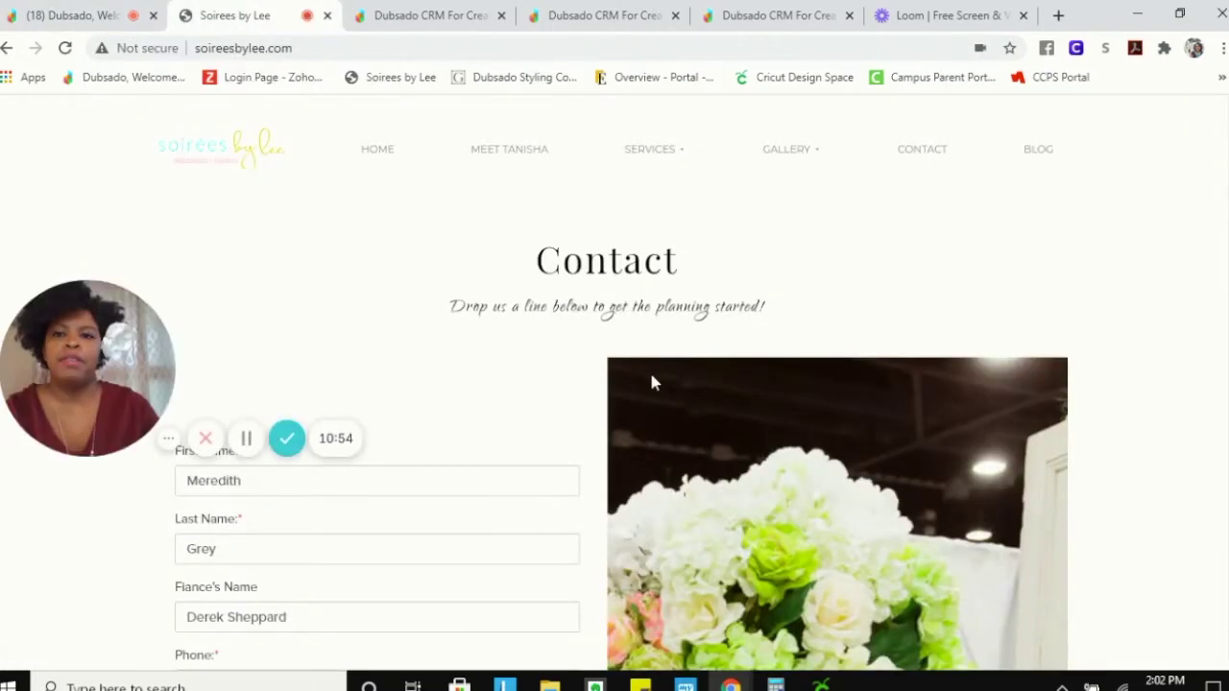
scroll(559, 384, "down", 4)
scroll(552, 370, "down", 3)
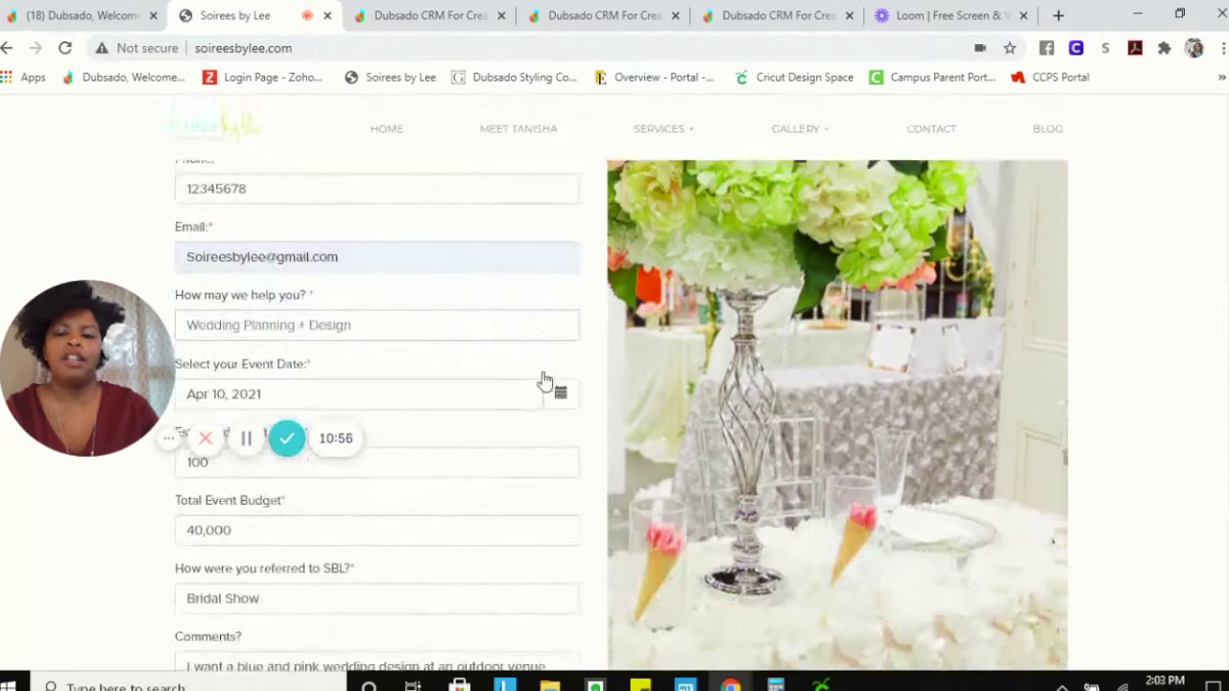
scroll(529, 378, "down", 1)
scroll(381, 301, "up", 2)
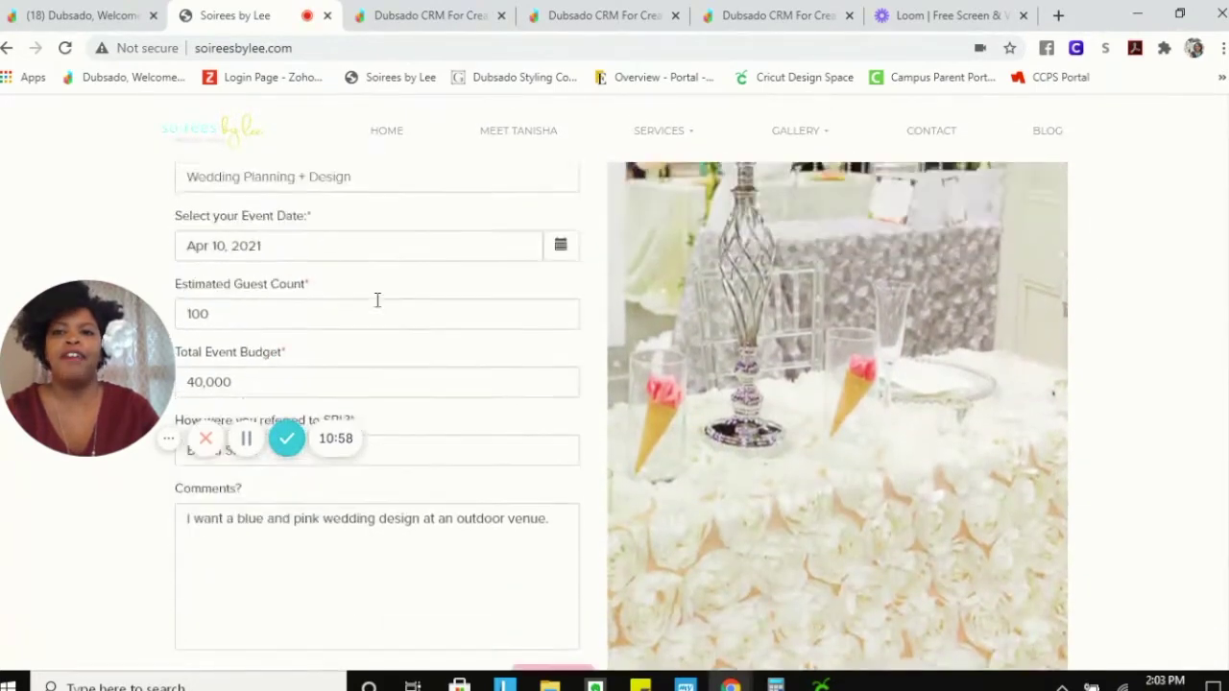
- Switch from the website contact form to the Dubsado project list, examine the new project form's fields, and cancel it
scroll(288, 278, "down", 1)
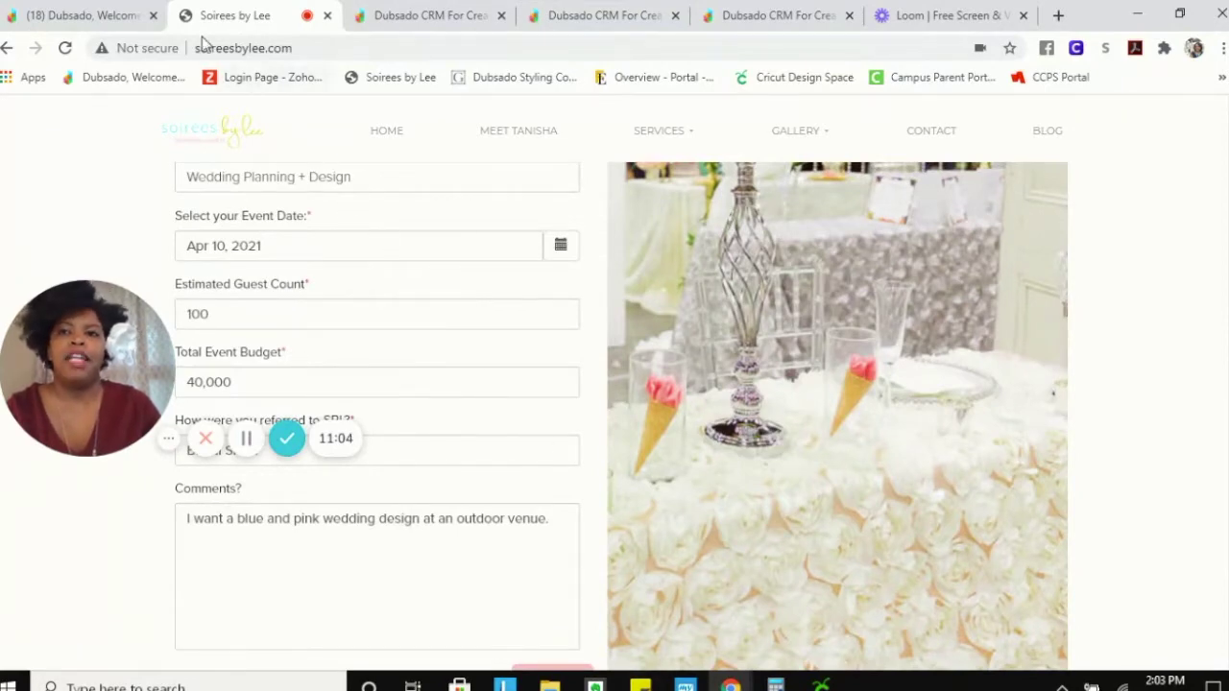
left_click(106, 18)
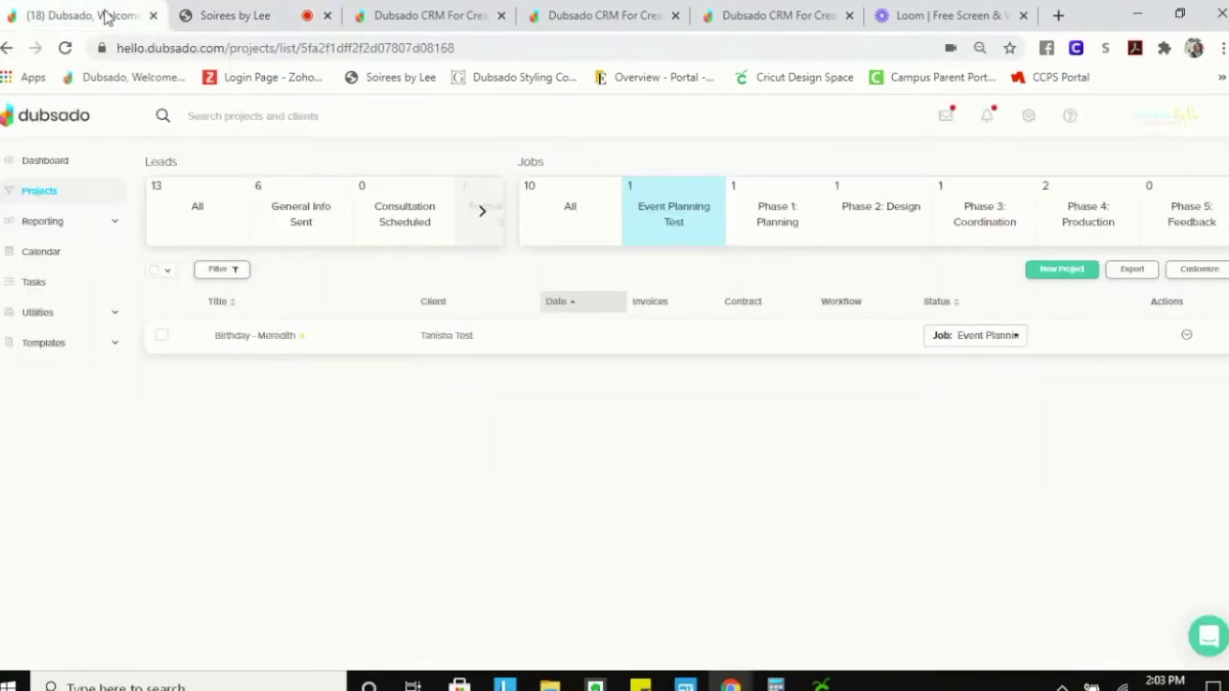
left_click(1052, 274)
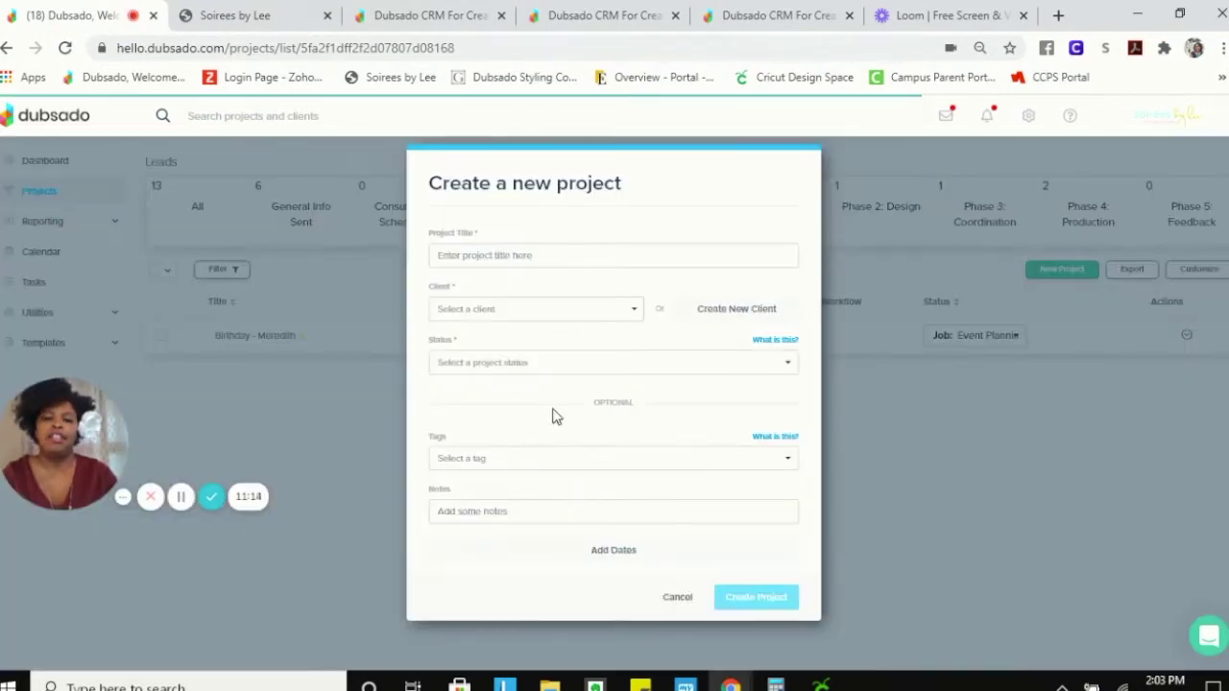
left_click(672, 597)
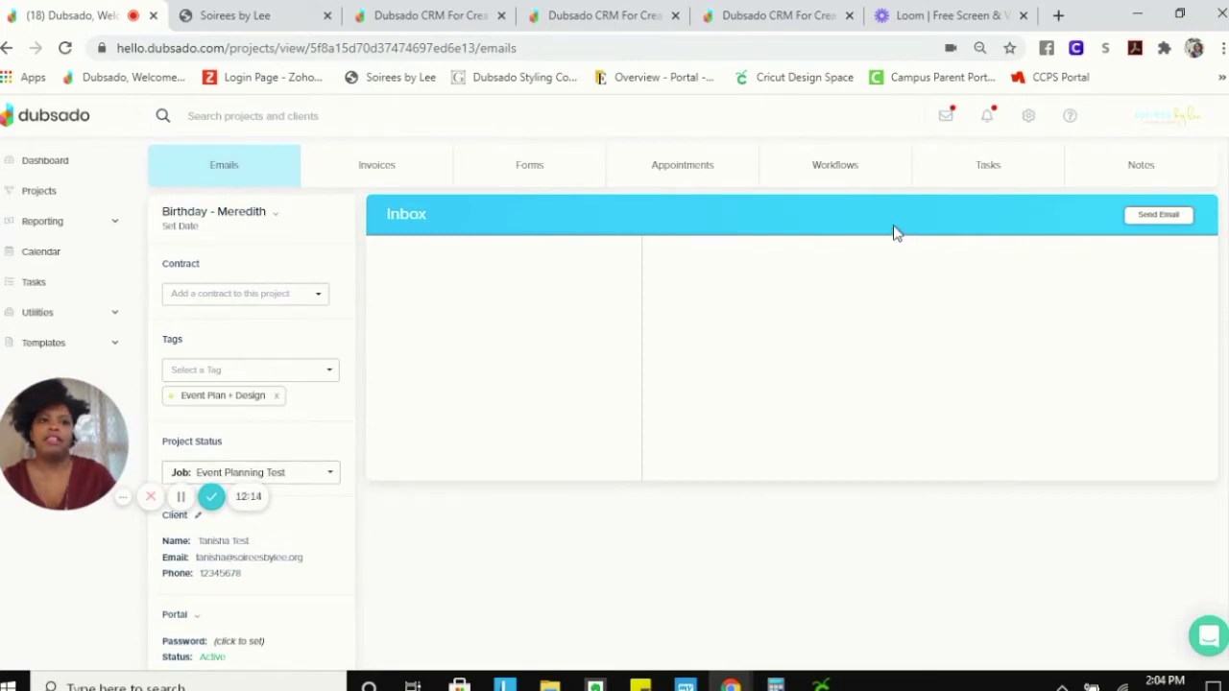
- View the notes section of the birthday project and return to its emails
left_click(1162, 175)
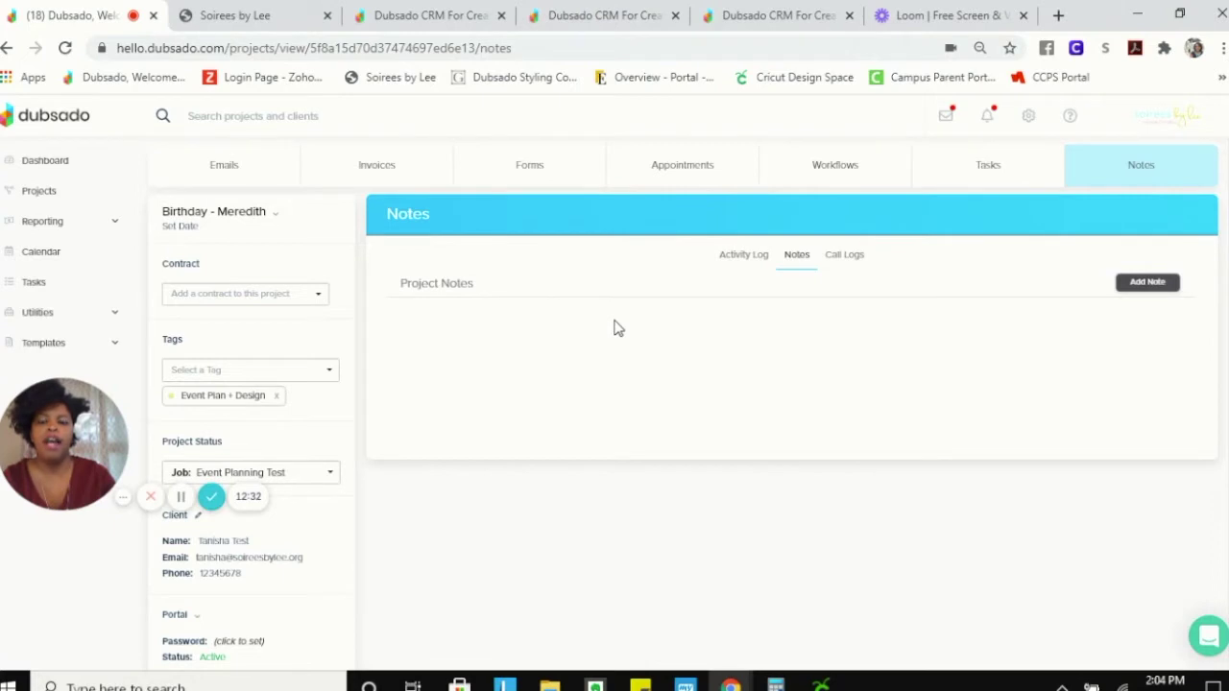
left_click(235, 182)
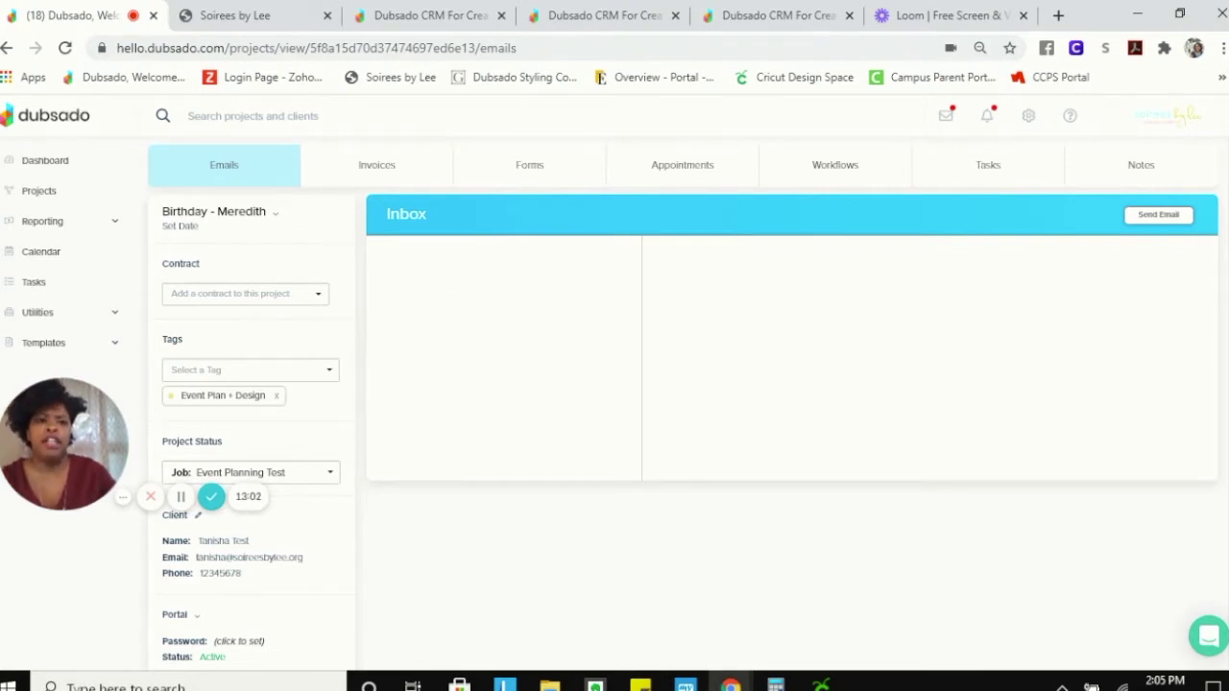
- Load the Wedding Officiant Services saved reply into a new project email and close the draft
left_click(1158, 217)
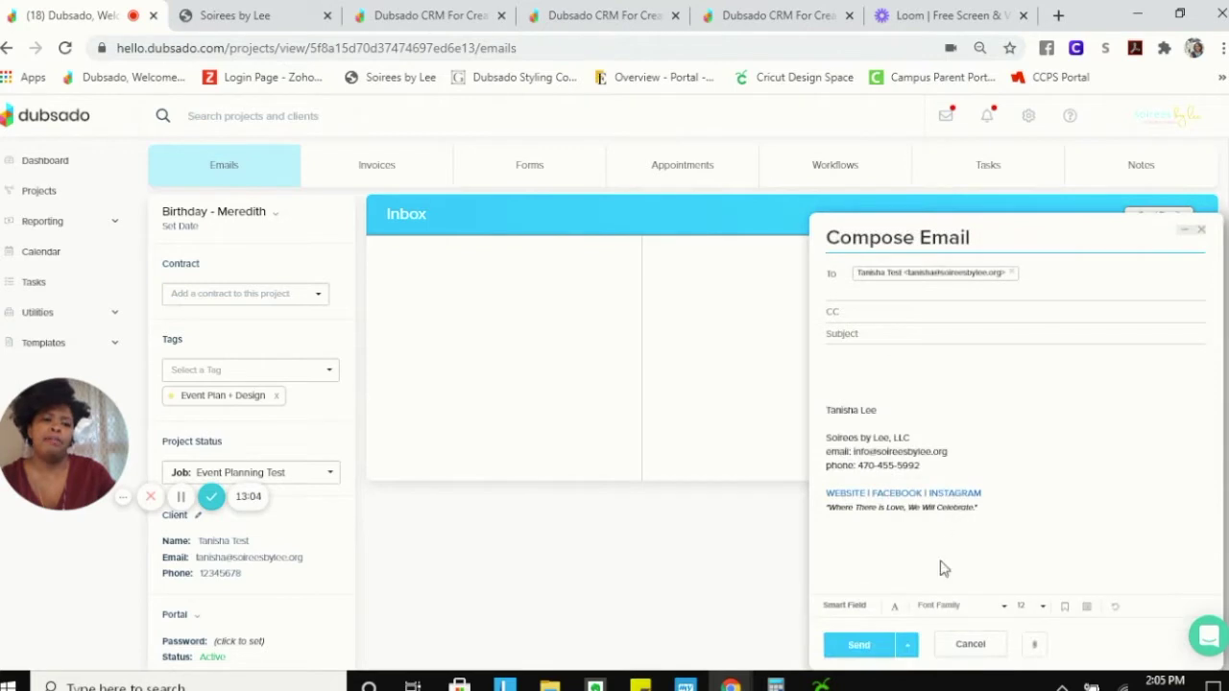
left_click(1064, 608)
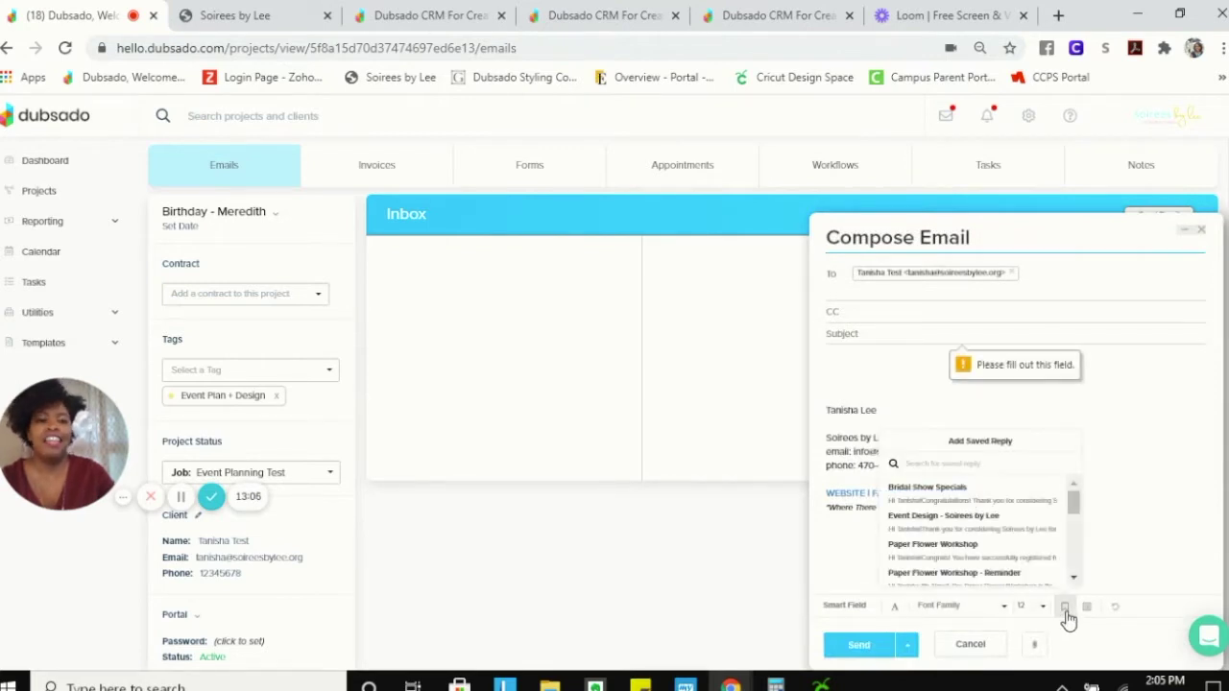
left_click_drag(1077, 509, 1073, 546)
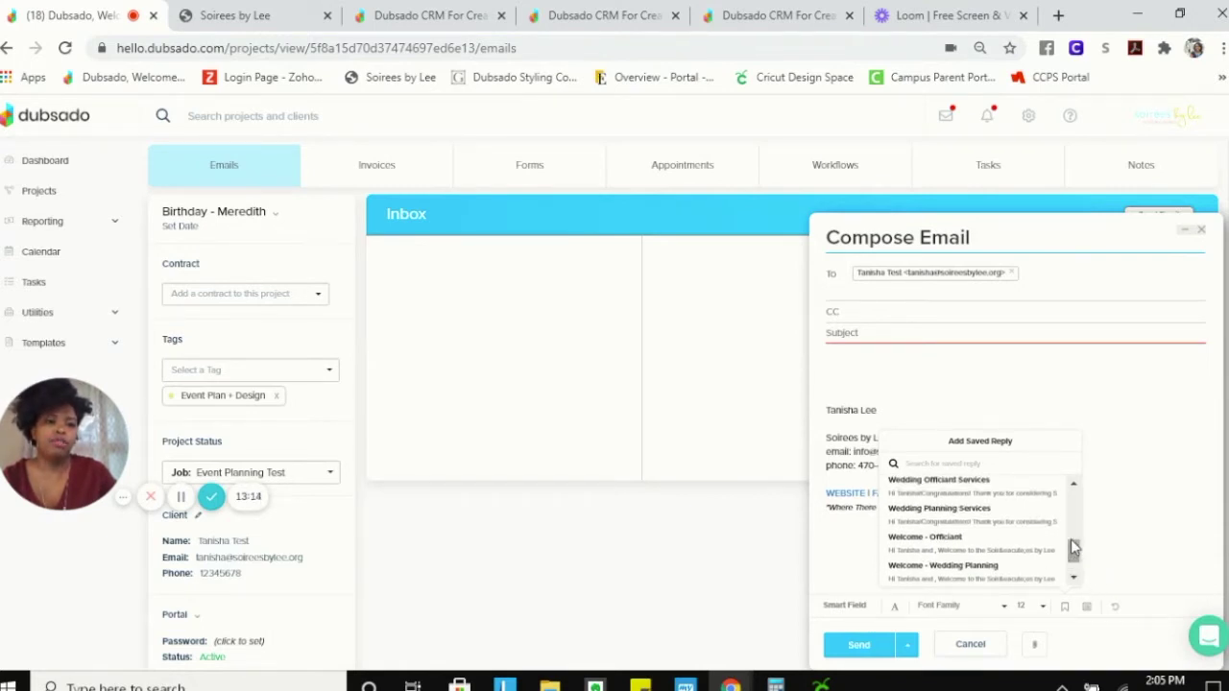
left_click(1031, 488)
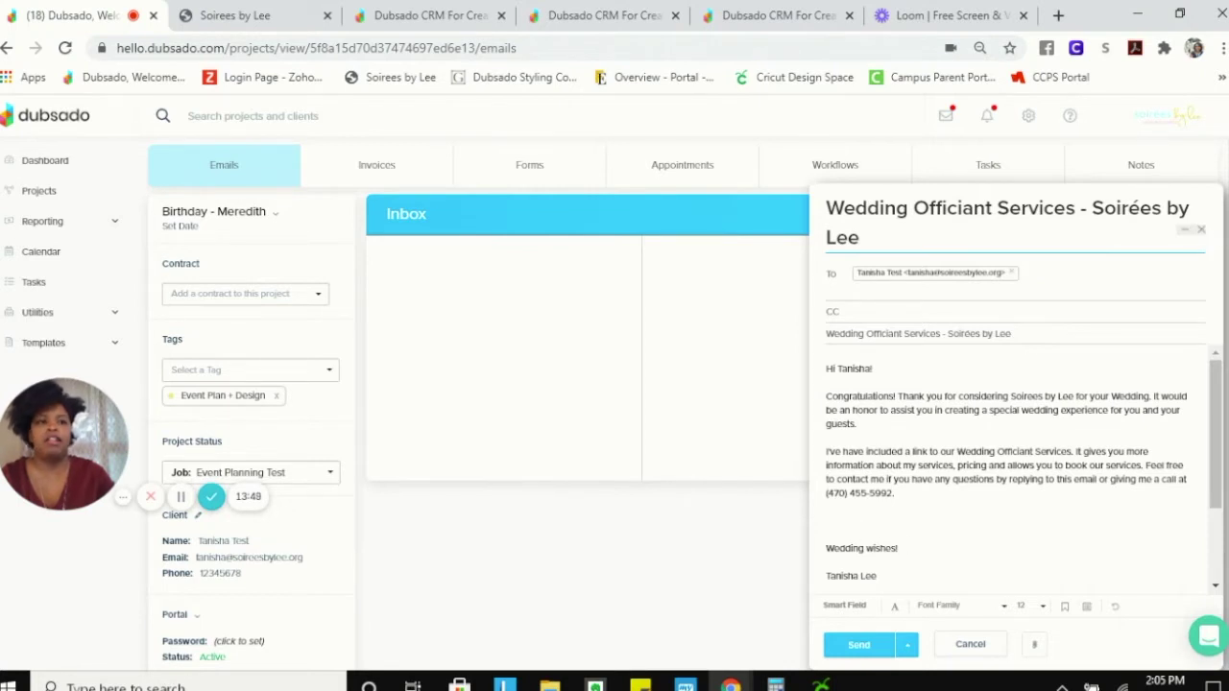
left_click(1200, 229)
- Load the Wedding Planning Services saved reply into a new email, examine its consultation scheduling link, and close the draft
left_click(1152, 217)
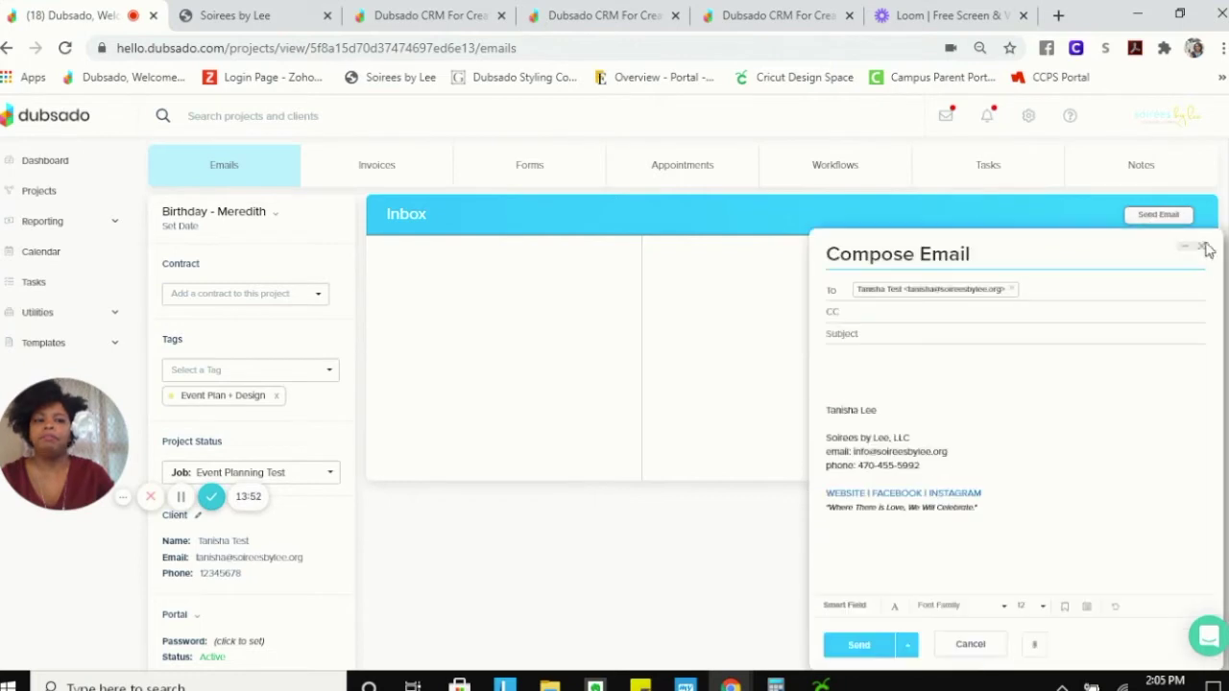
left_click(1066, 608)
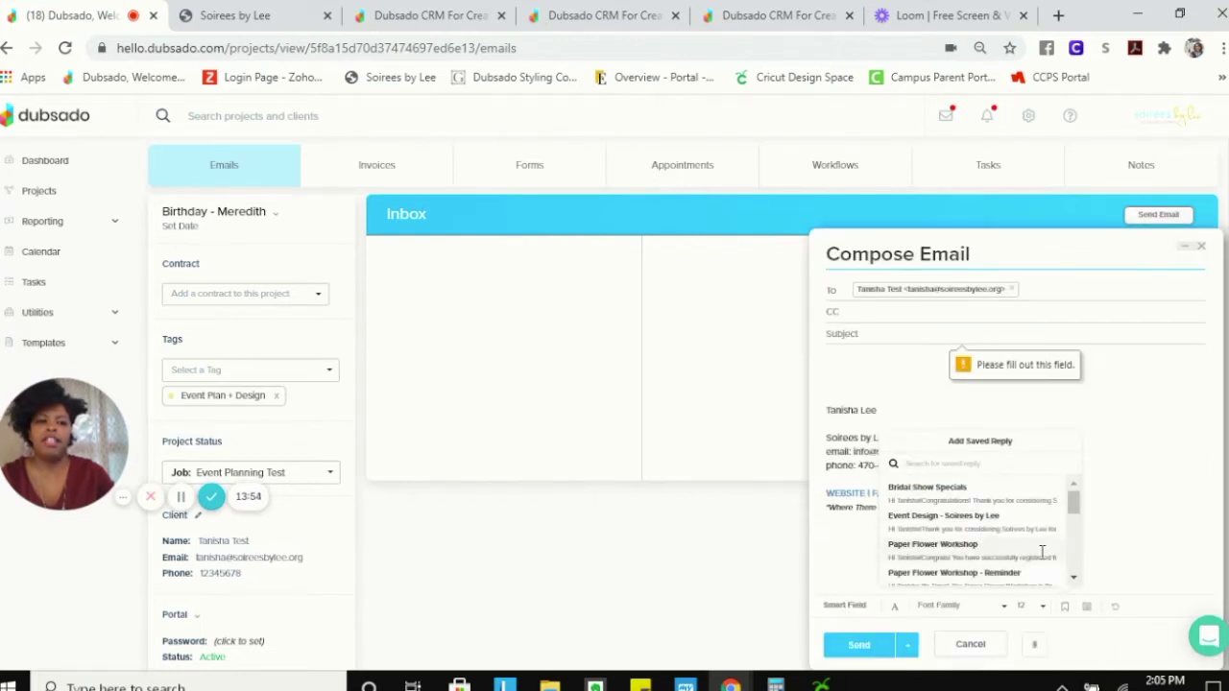
left_click_drag(1081, 499, 927, 563)
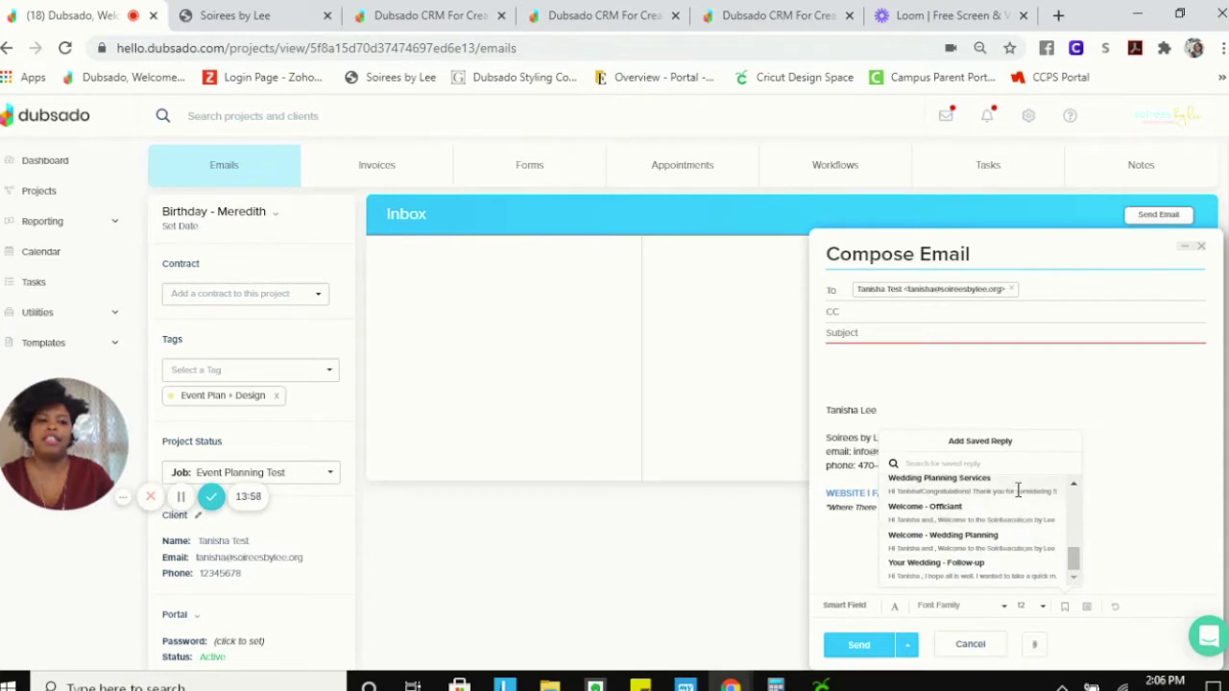
left_click_drag(1017, 489, 1048, 509)
left_click(915, 513)
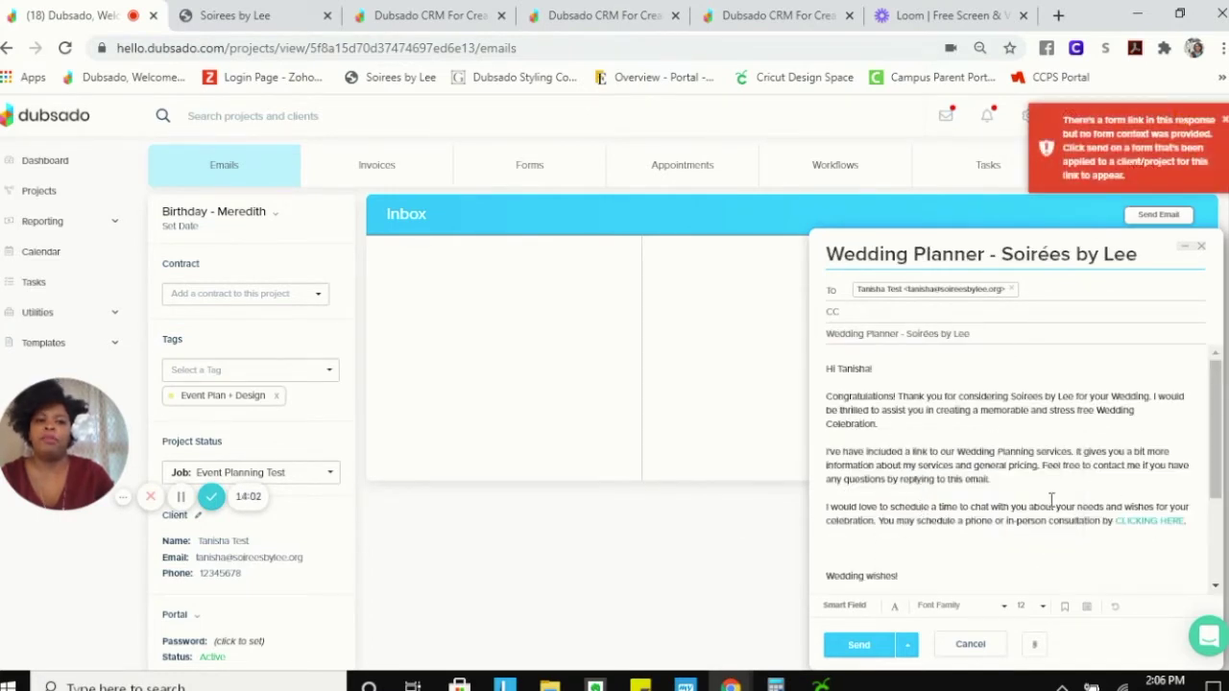
left_click(1223, 122)
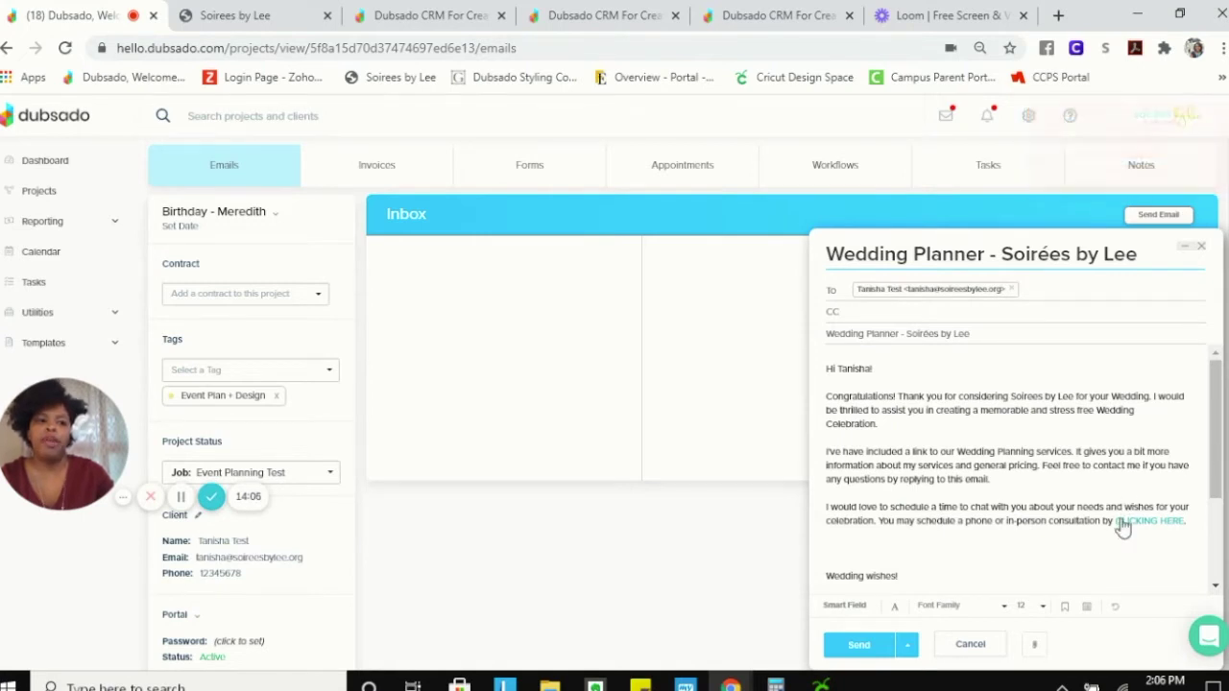
left_click_drag(1115, 526, 1188, 535)
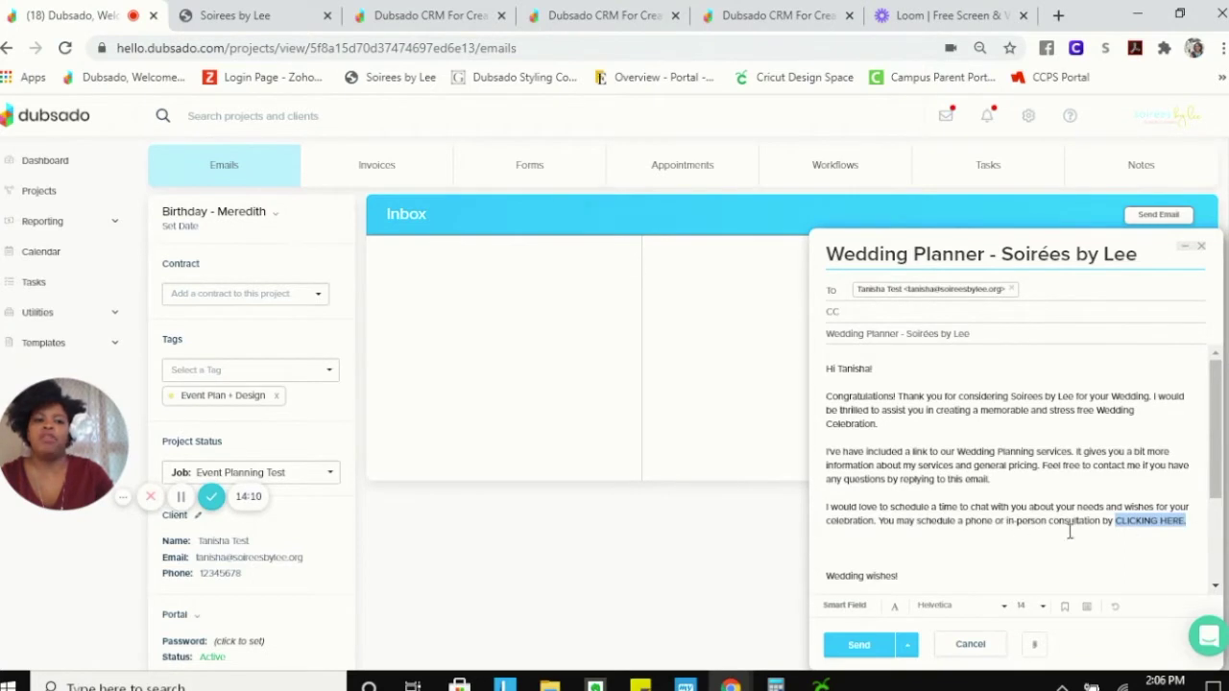
left_click(1199, 246)
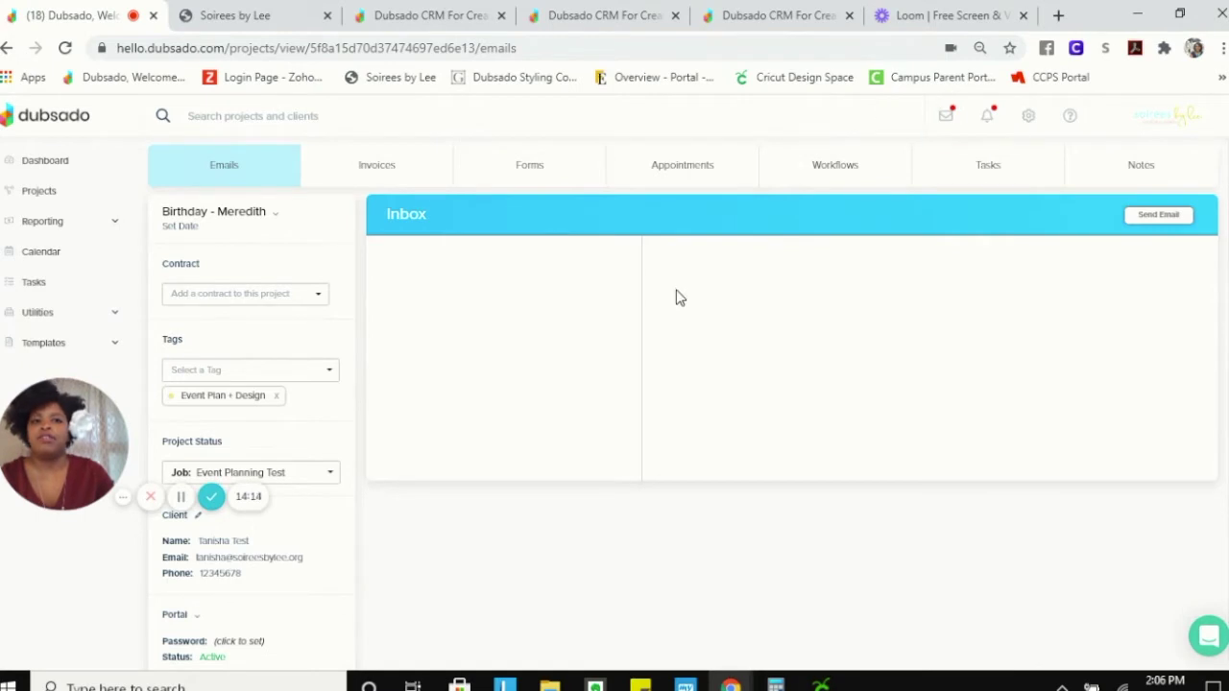
- Switch to the Phone Consultation scheduler and select the 11:30 AM slot on Friday, November 13, 2020
left_click(408, 15)
left_click(604, 15)
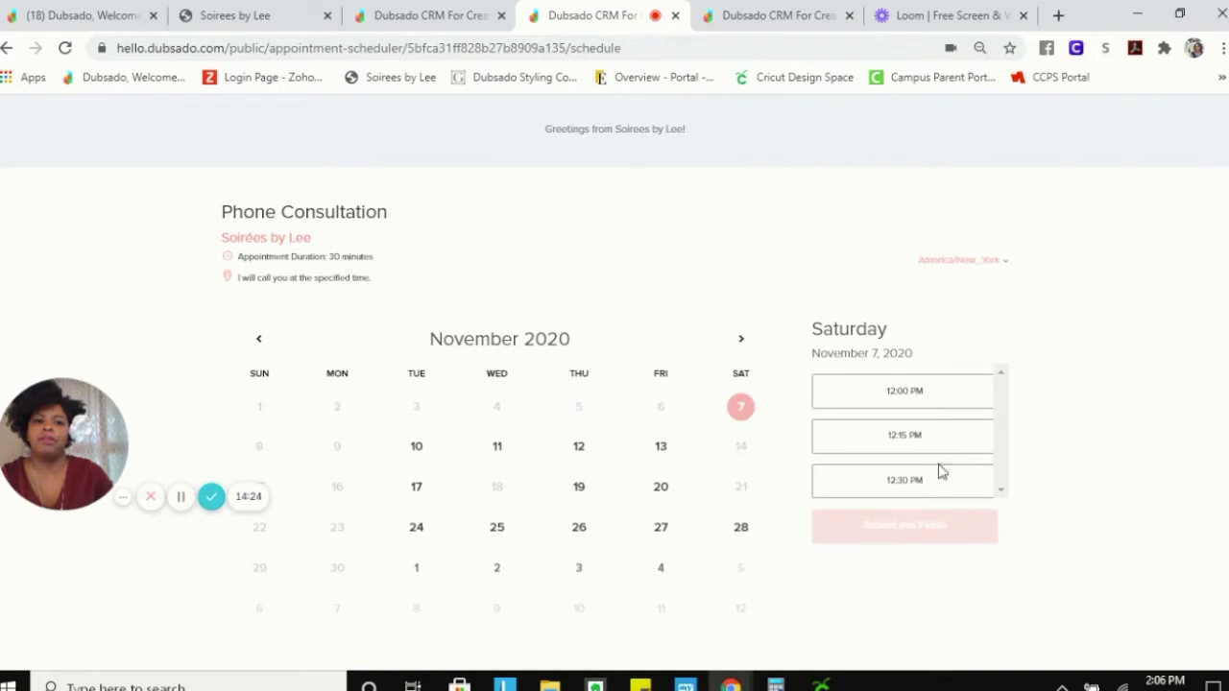
left_click(661, 447)
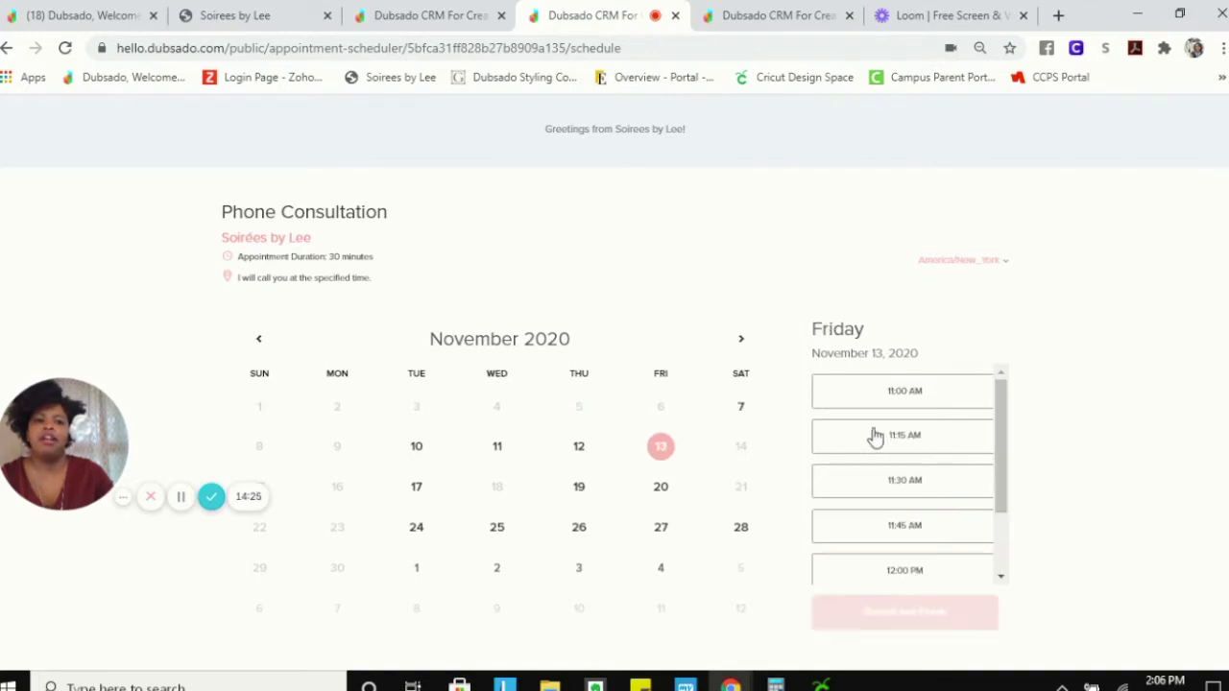
left_click(959, 488)
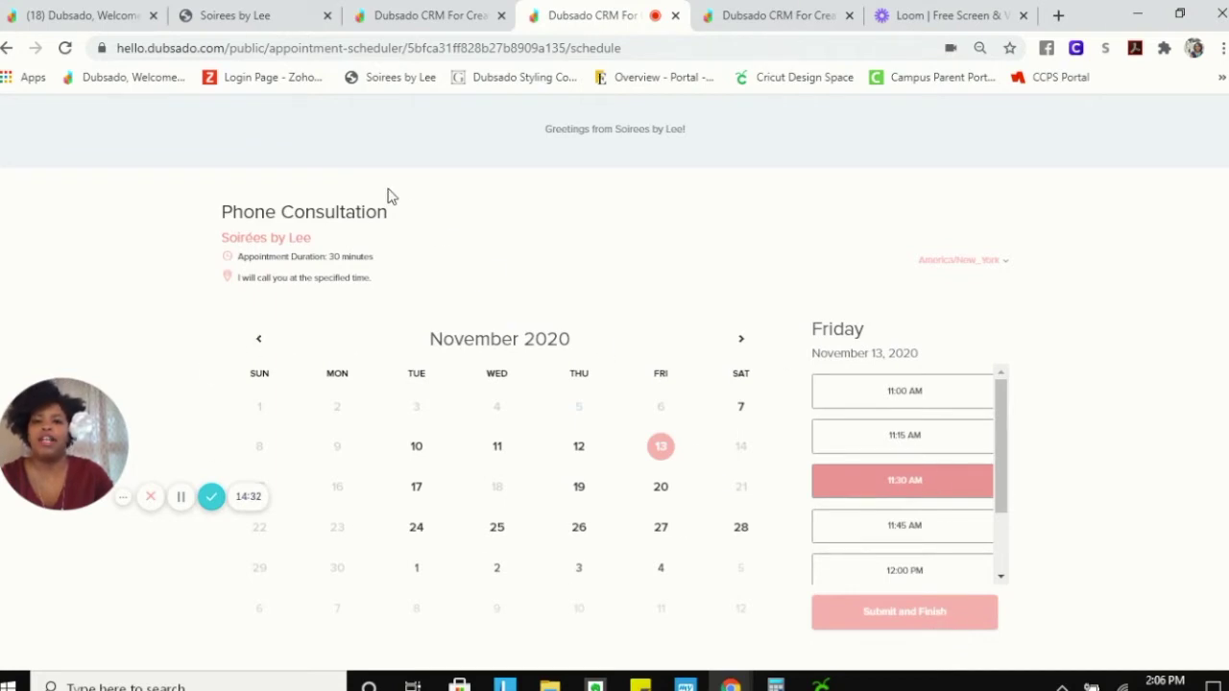
- Return to the birthday project, check its confirmed appointments, and preview the Questionnaire - Soiree form
left_click(113, 16)
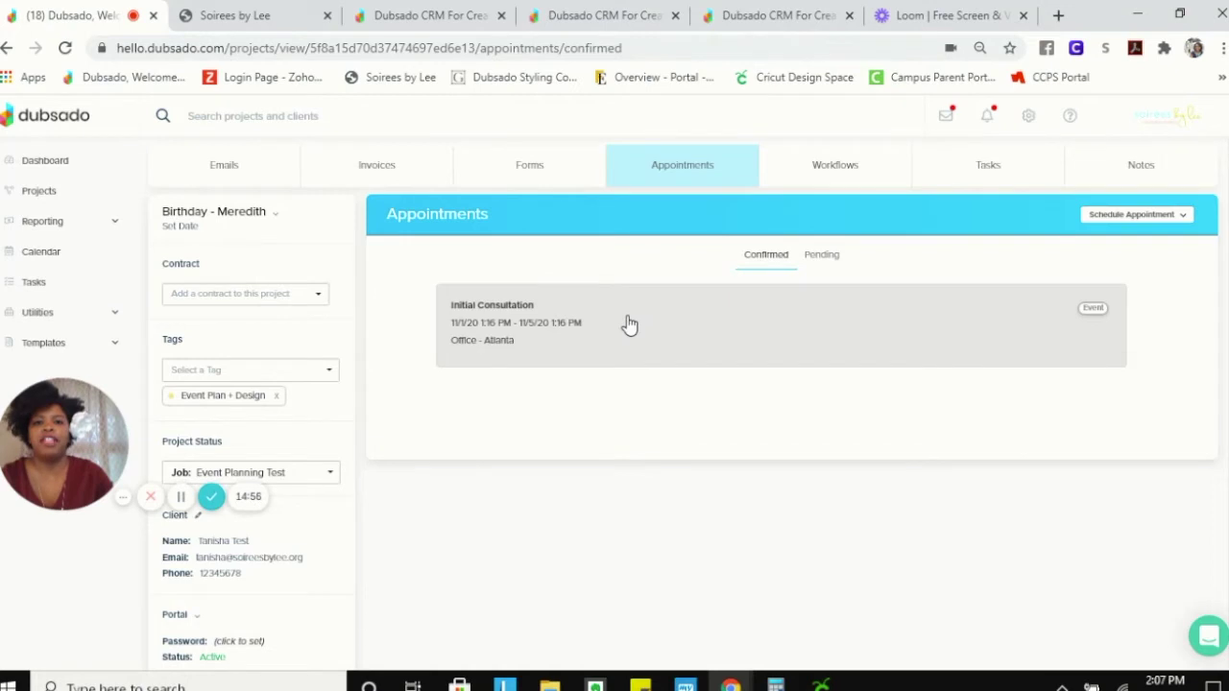
left_click(523, 178)
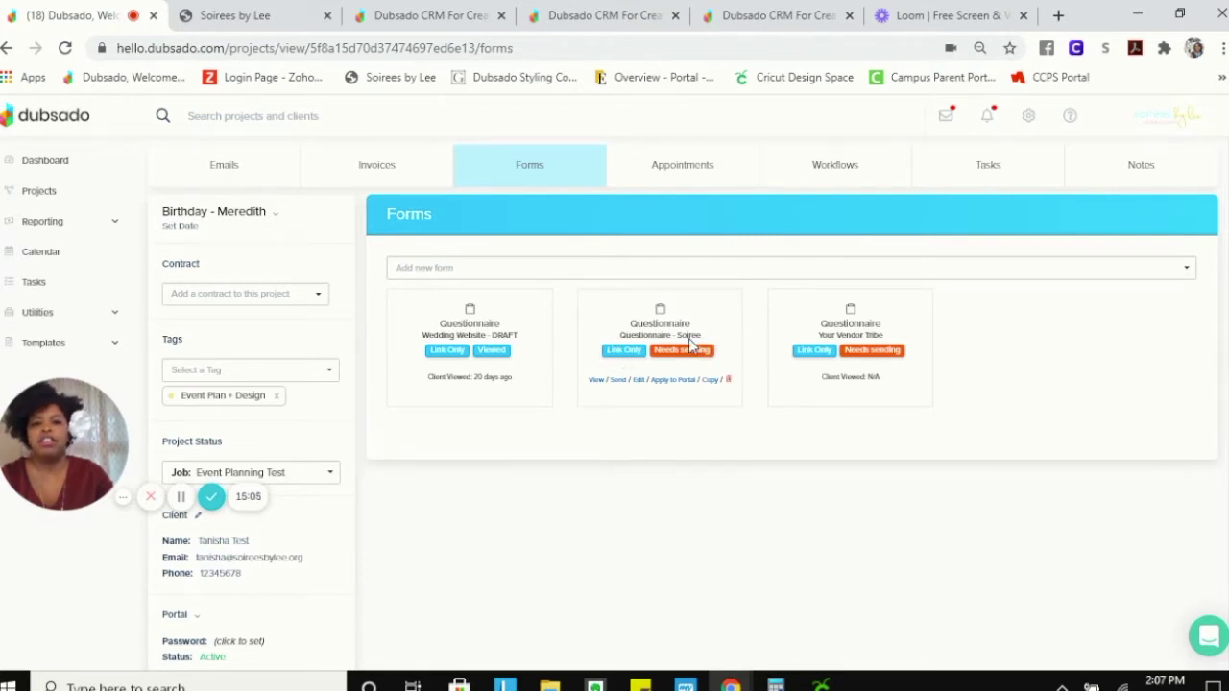
left_click(597, 381)
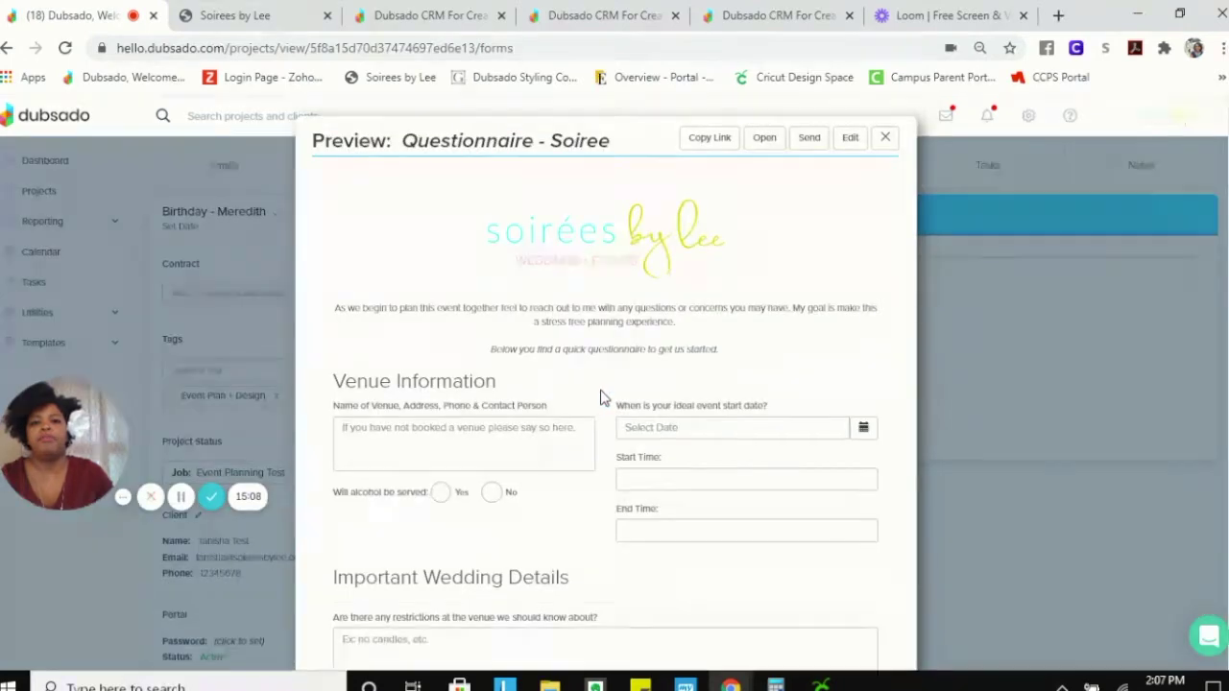
- Review the questionnaire preview's wedding details and vendor questions through to the closing thank-you
scroll(721, 389, "down", 4)
scroll(821, 357, "down", 2)
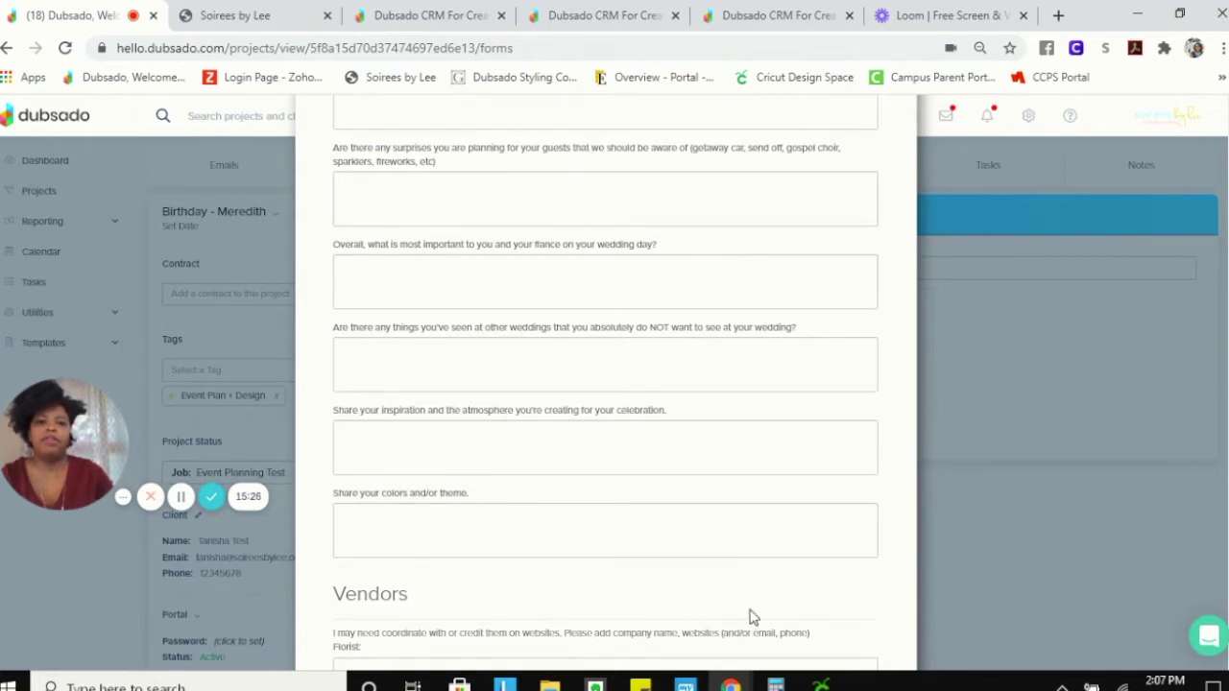
scroll(768, 451, "up", 2)
scroll(825, 459, "up", 2)
scroll(868, 470, "down", 5)
scroll(816, 476, "down", 2)
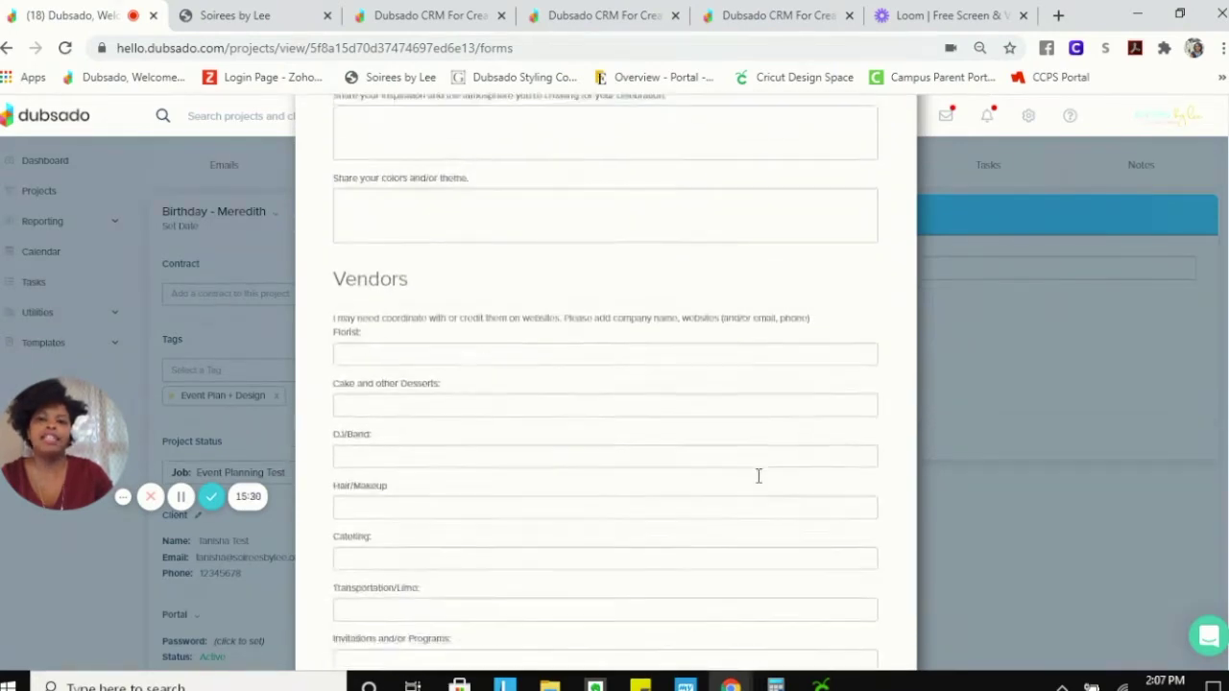
scroll(759, 475, "down", 4)
scroll(762, 483, "up", 1)
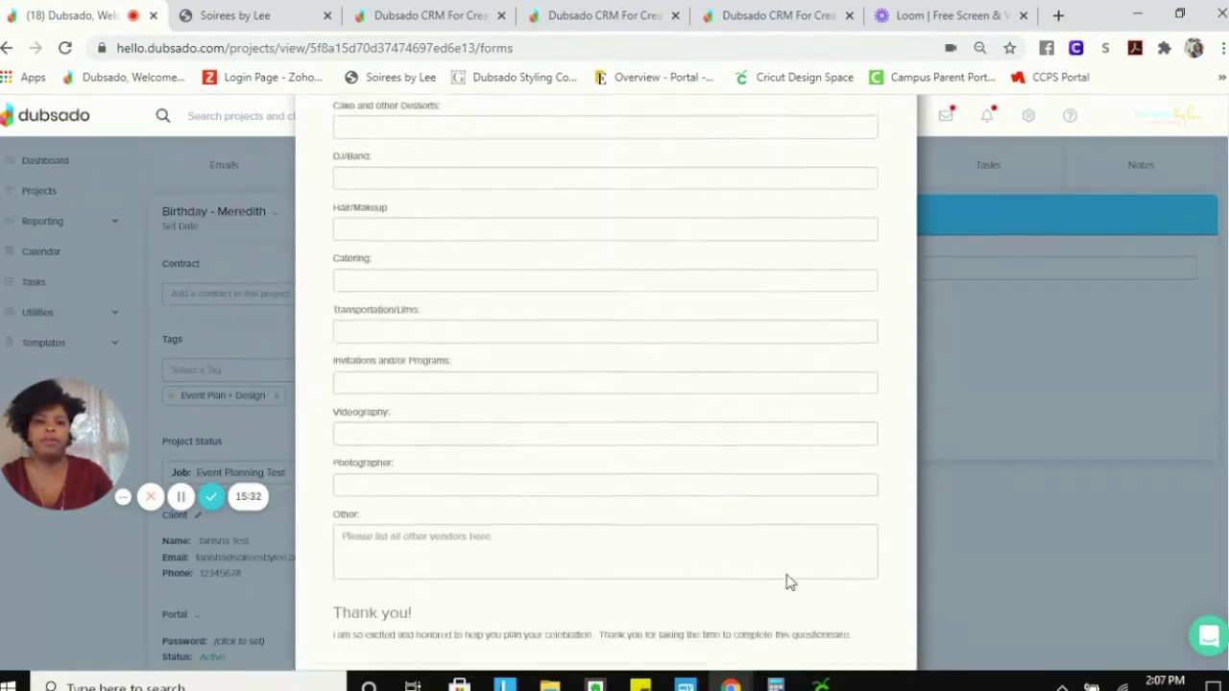
scroll(785, 582, "down", 1)
- Switch to the client-facing questionnaire and enter The Forum Atl as the venue information
left_click(455, 11)
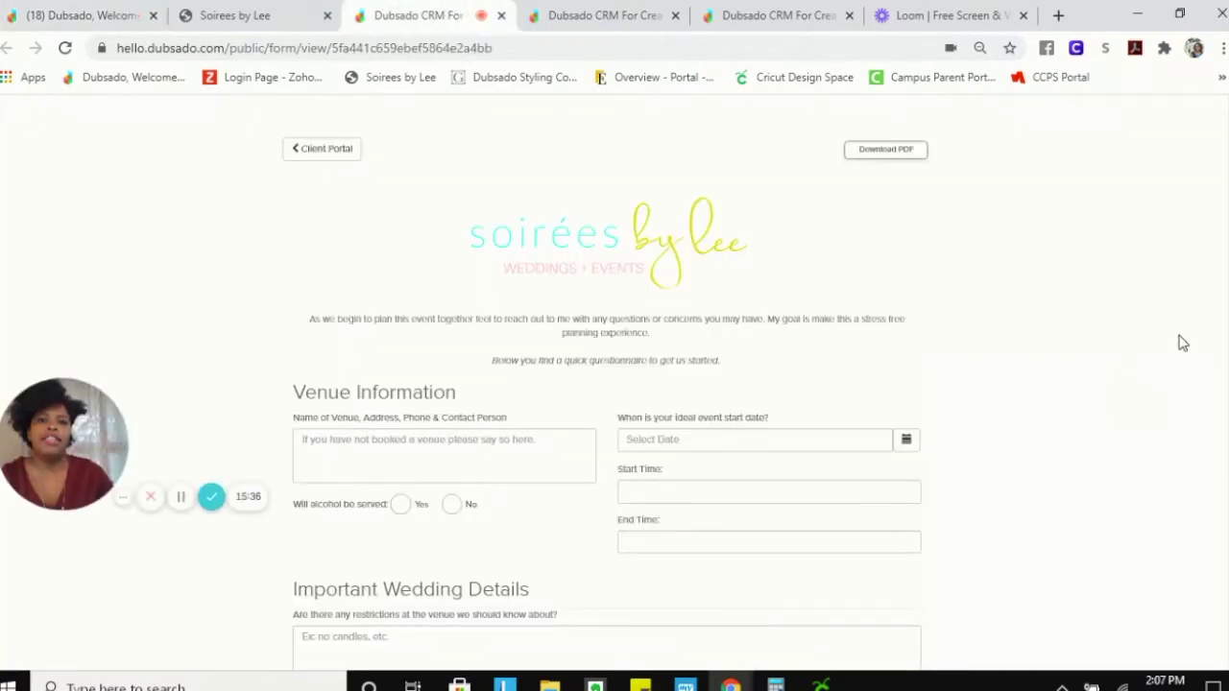
scroll(1196, 353, "down", 1)
scroll(1196, 354, "down", 1)
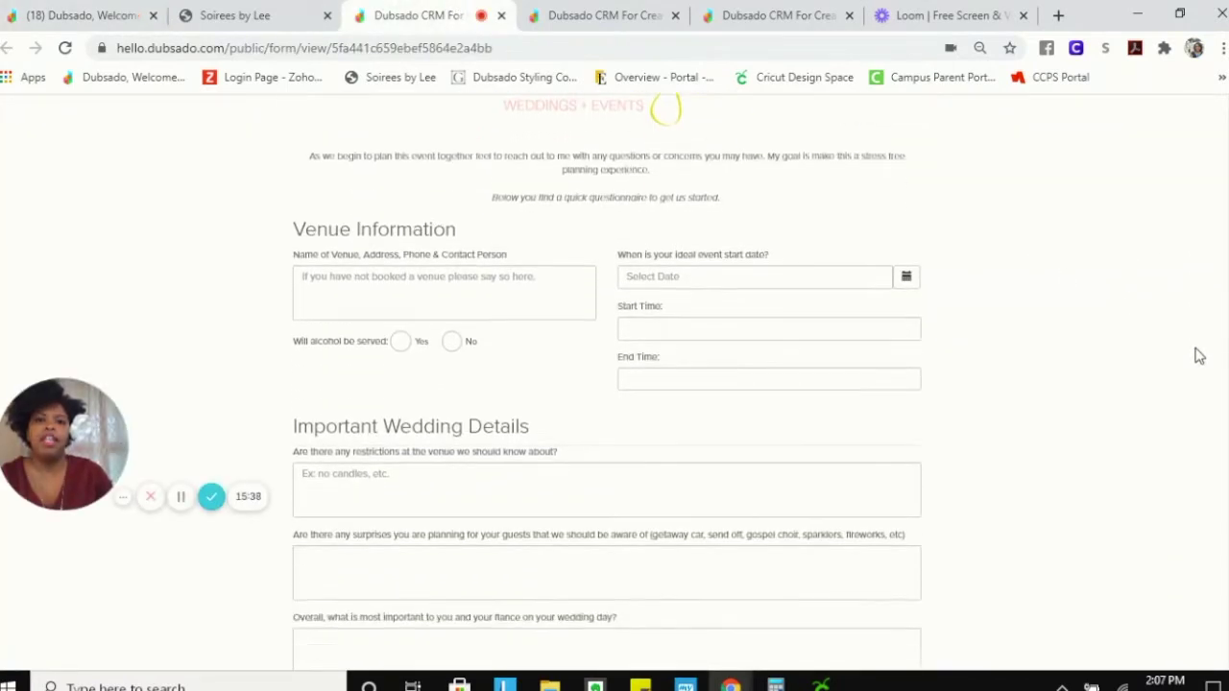
left_click(347, 271)
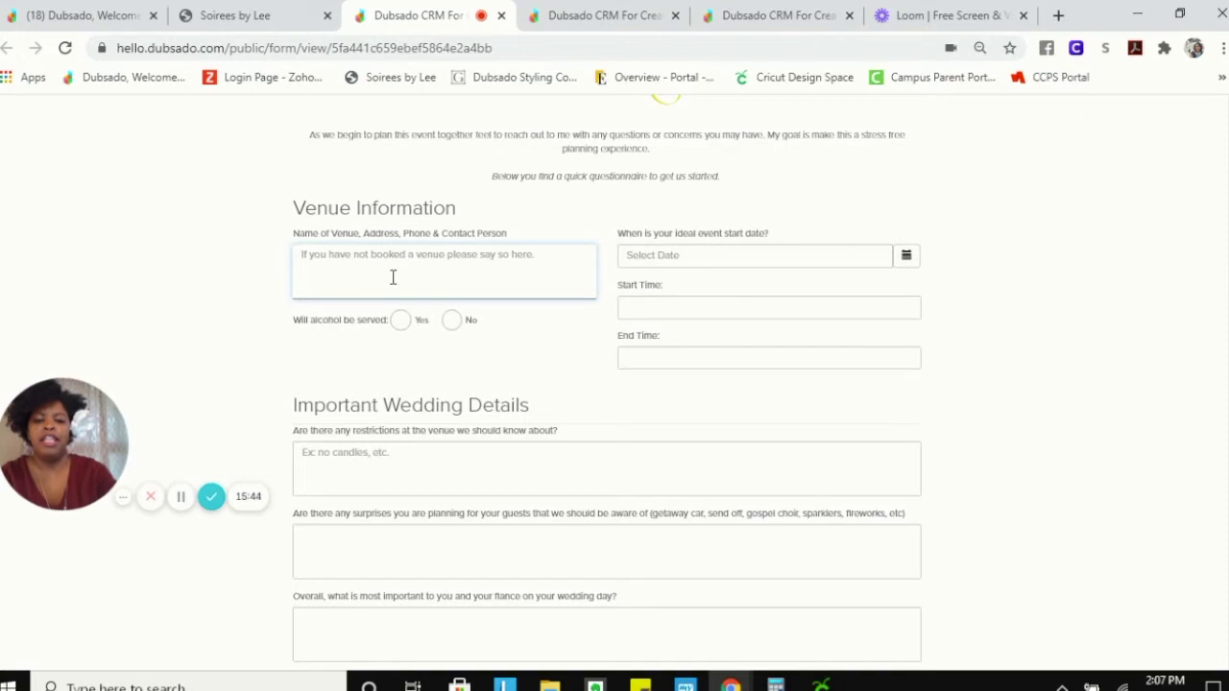
type("The Forum Atl")
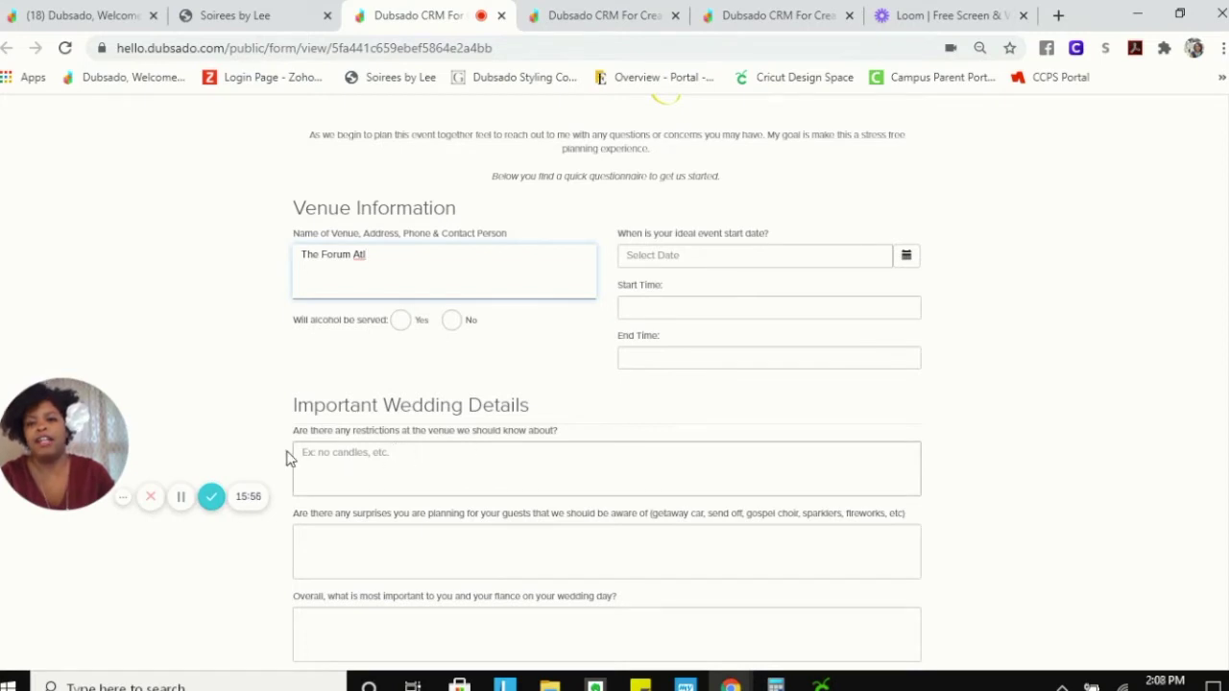
- Look through the client questionnaire's wedding details, vendor fields and submission options, and return to its beginning
left_click(557, 454)
scroll(423, 500, "down", 1)
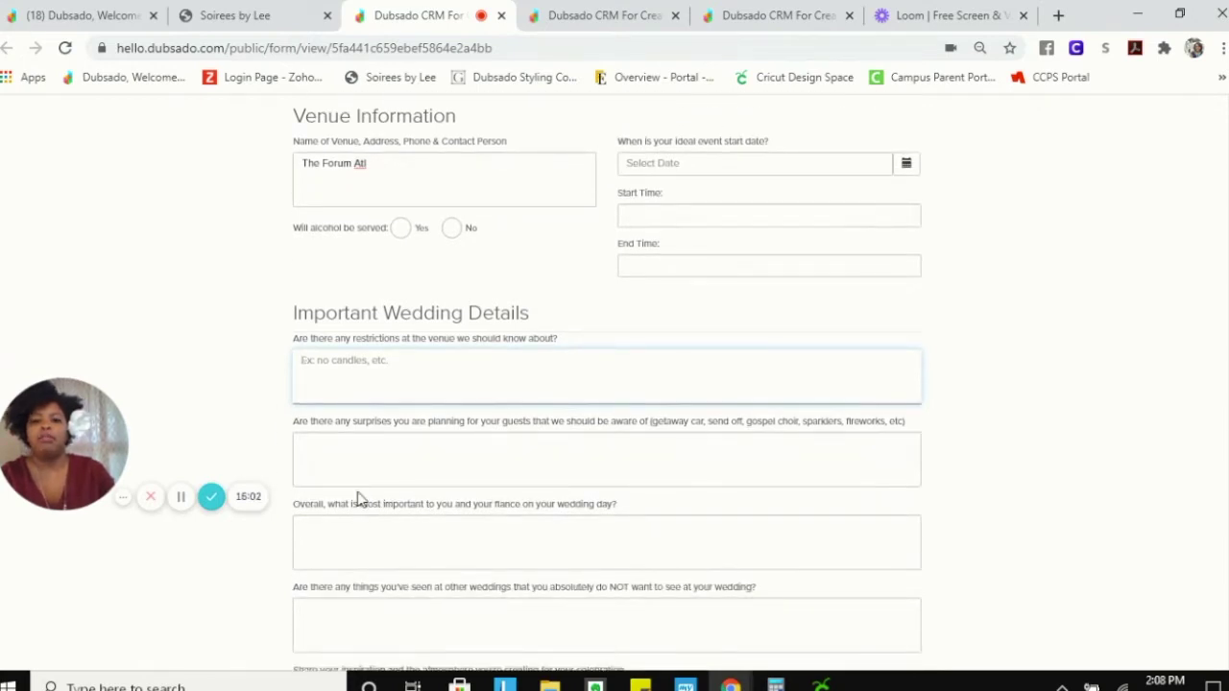
left_click(331, 446)
left_click(369, 537)
left_click(385, 622)
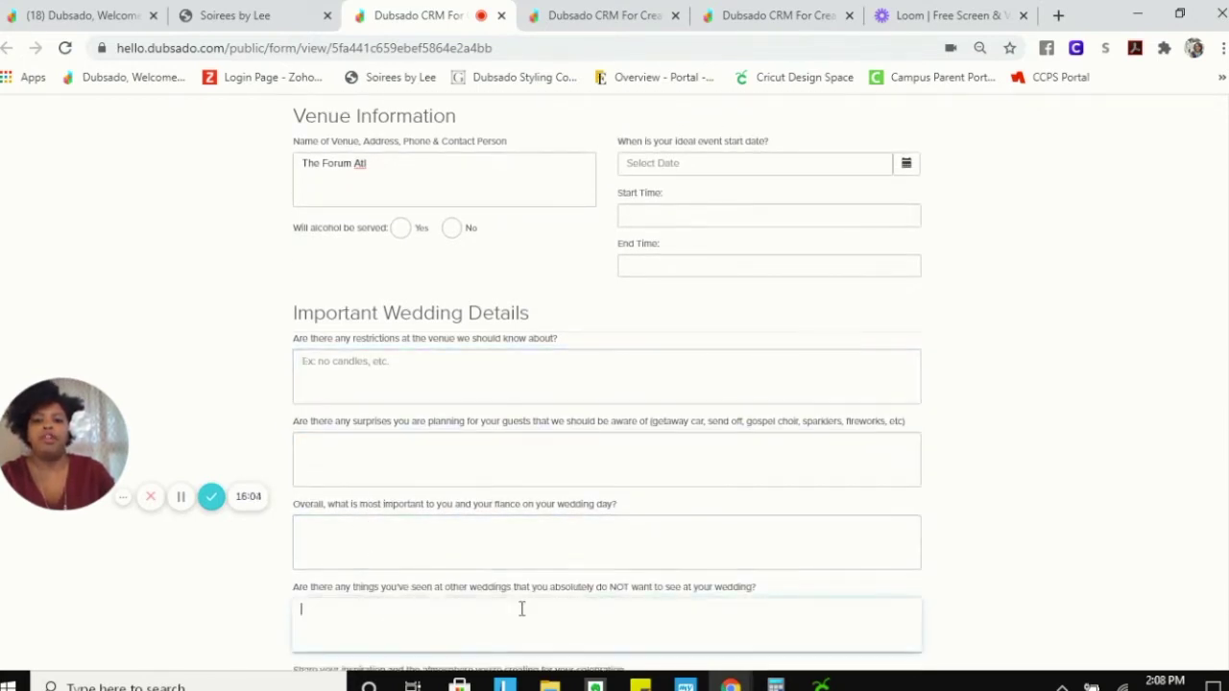
scroll(659, 570, "down", 4)
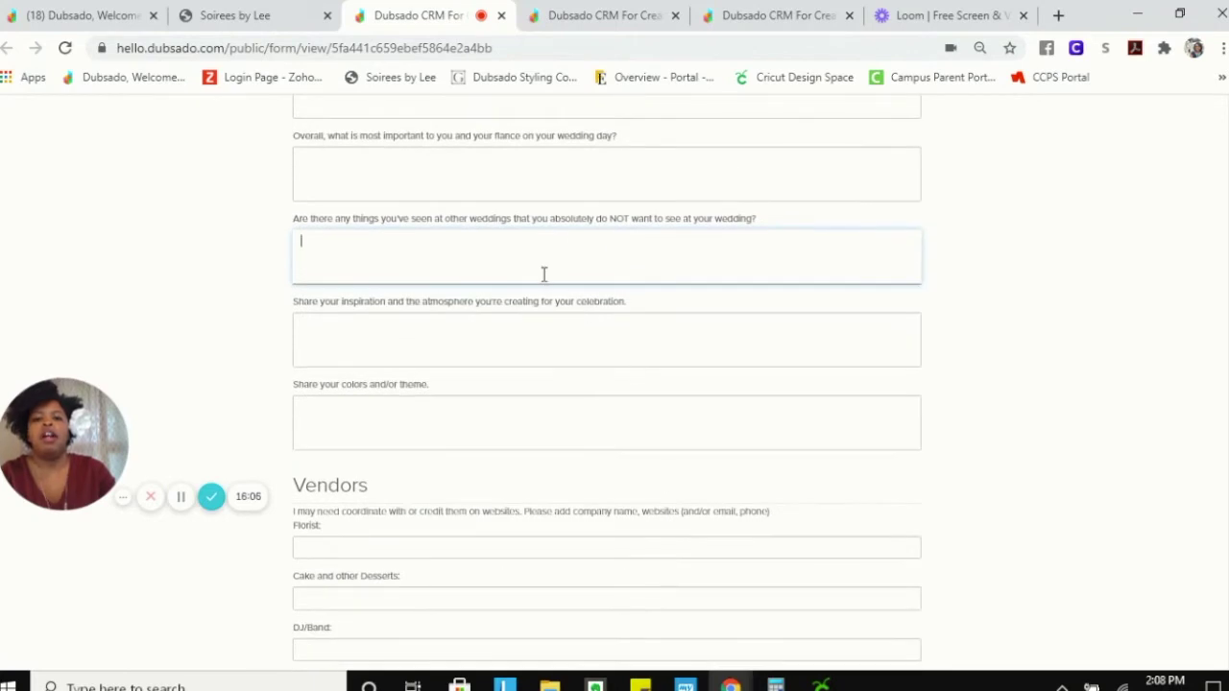
scroll(729, 365, "down", 1)
scroll(740, 379, "down", 5)
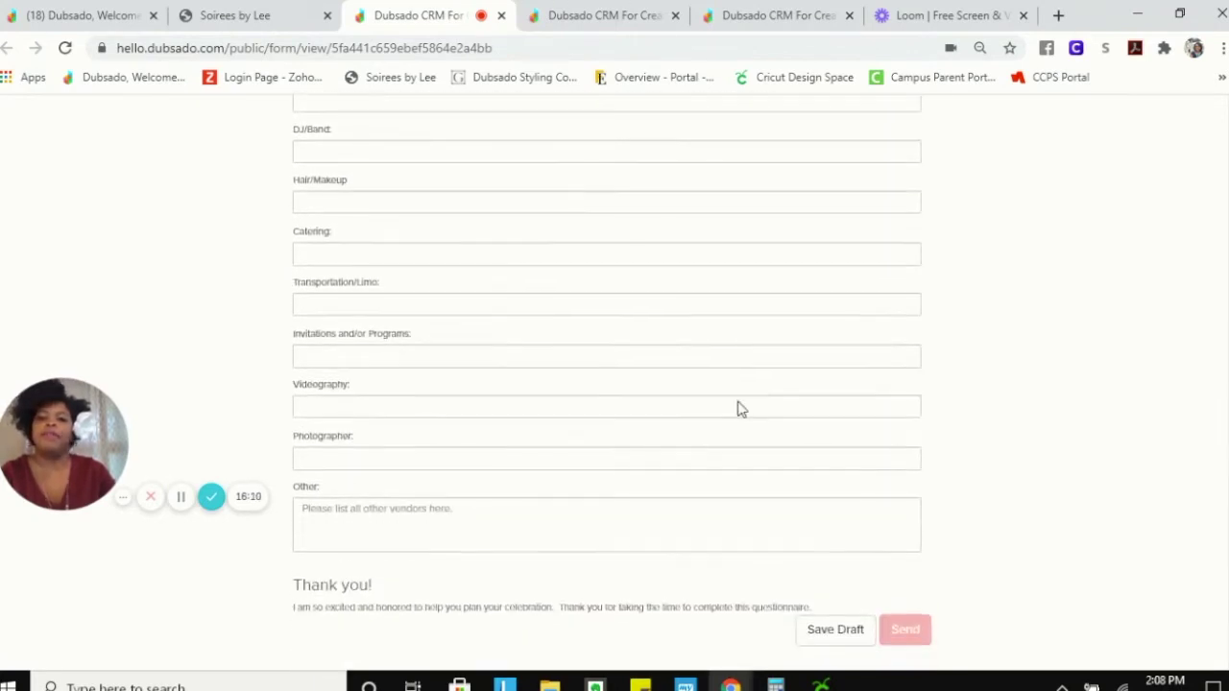
scroll(720, 393, "up", 20)
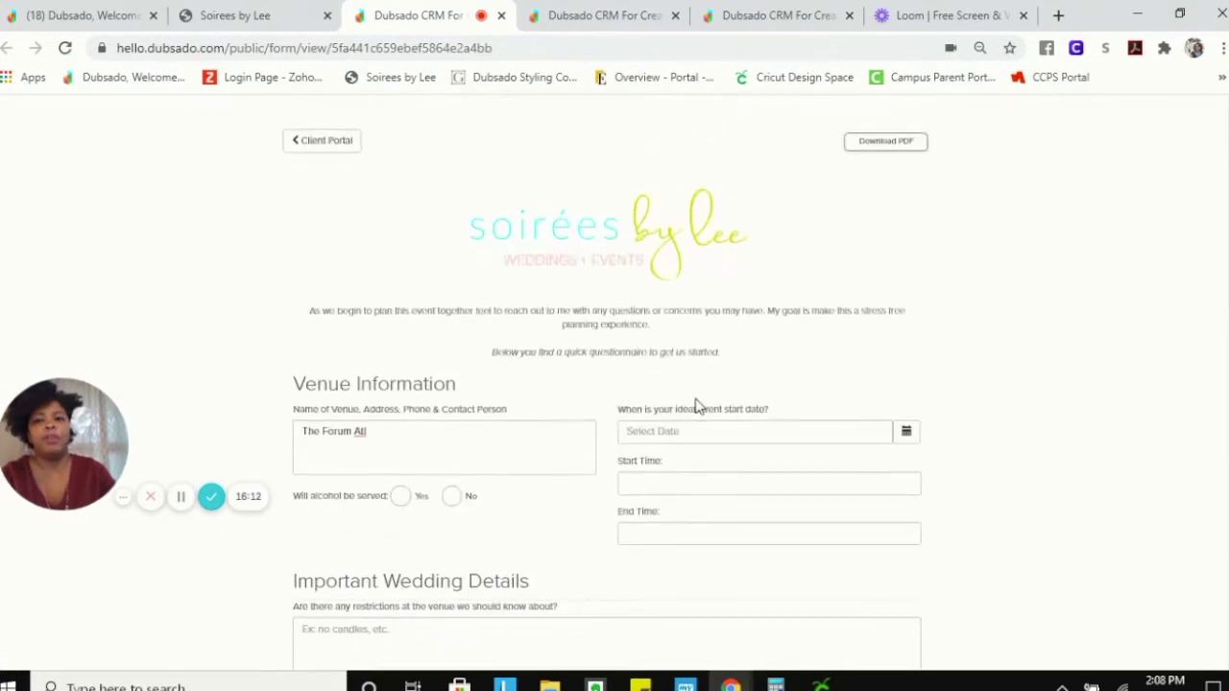
- Clear the venue name, address and contact answer in the client questionnaire
left_click(329, 438)
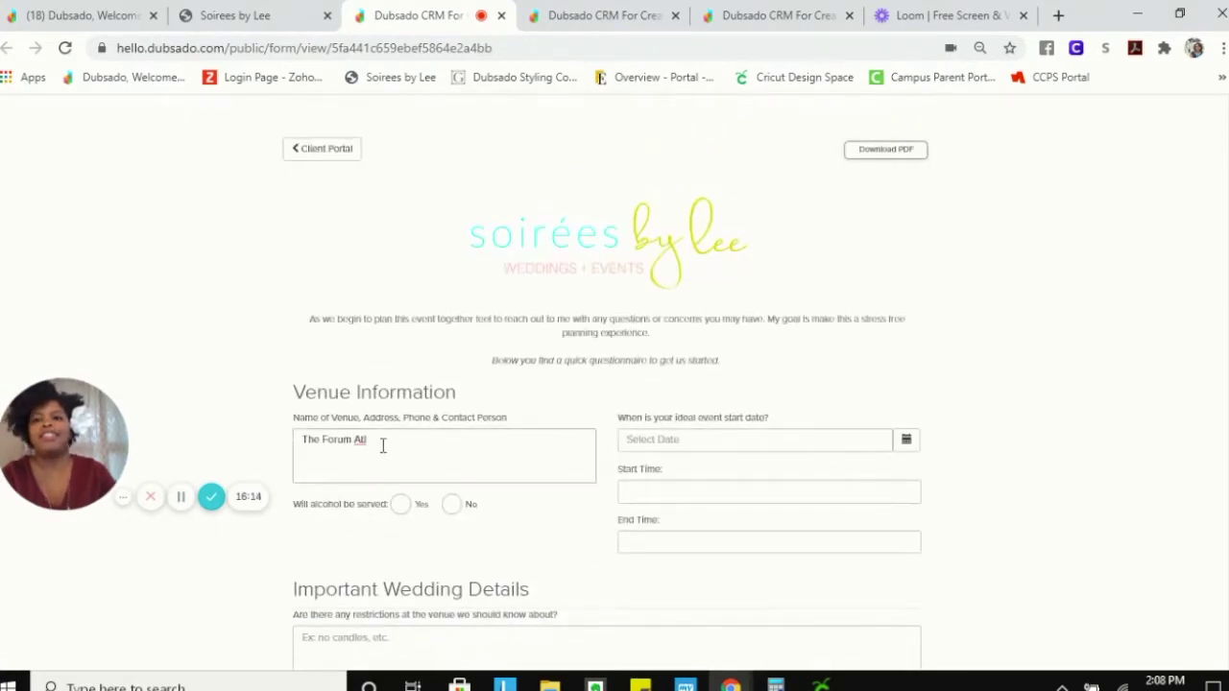
left_click_drag(381, 444, 228, 431)
key("BackSpace")
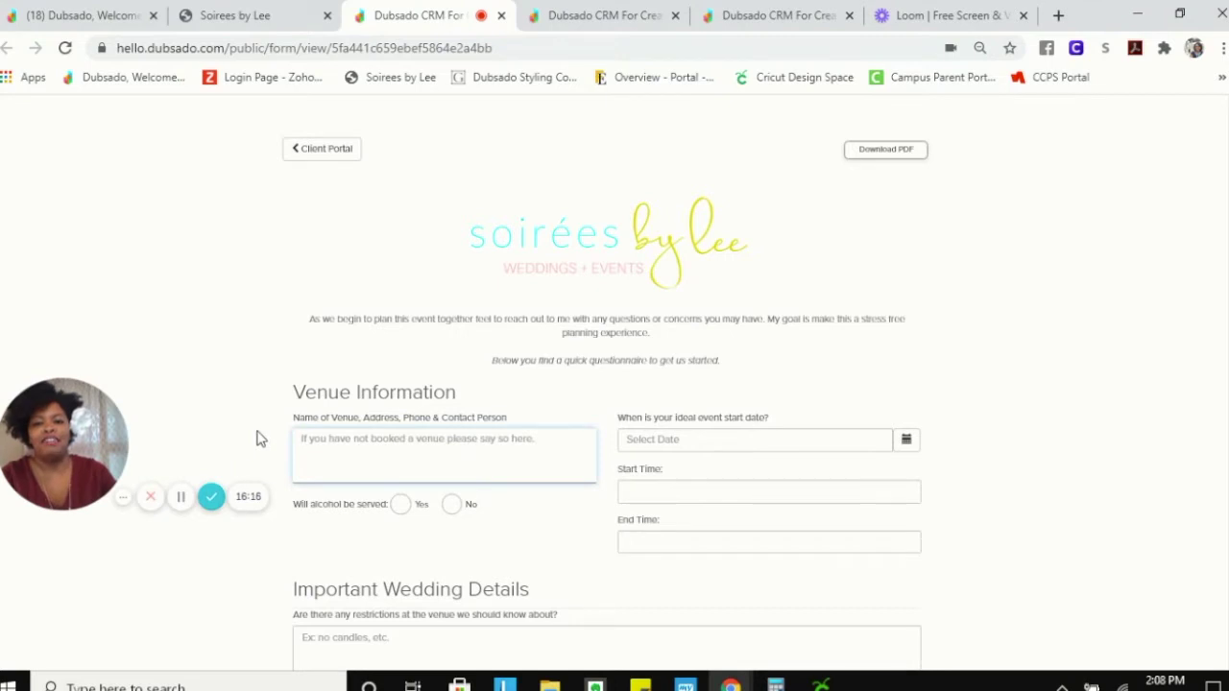
- Look over the client questionnaire's questions and submission options, and return to the birthday project's forms with the preview closed
scroll(629, 550, "down", 2)
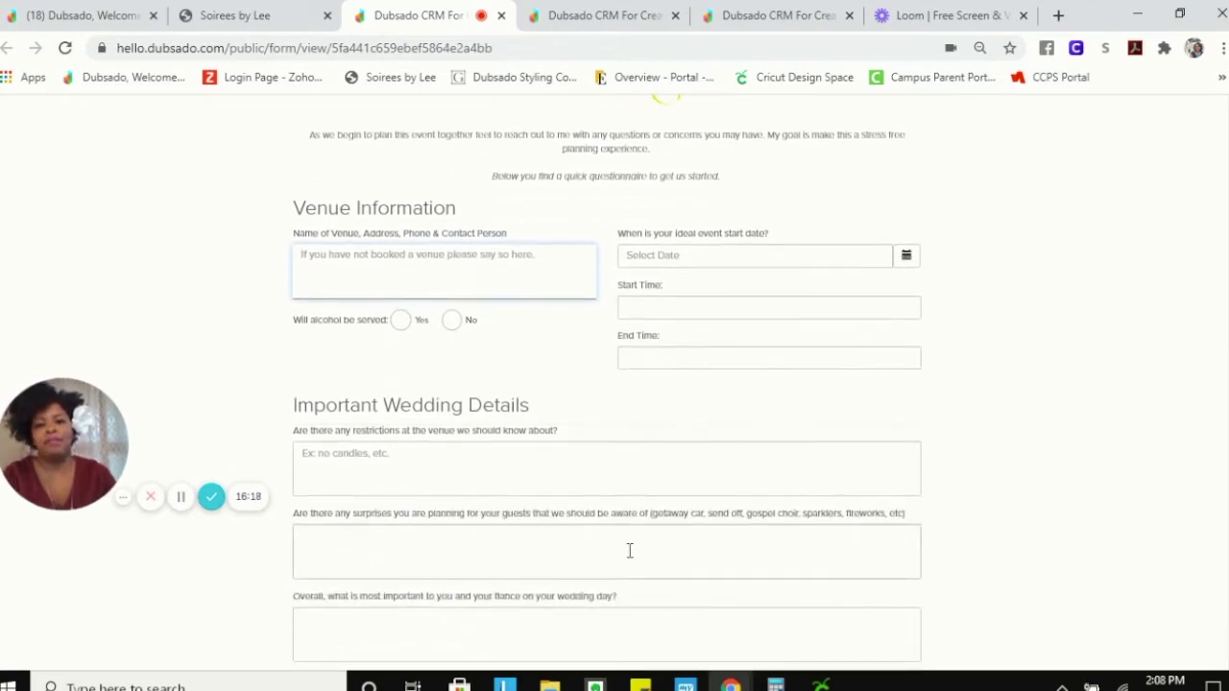
scroll(705, 551, "down", 9)
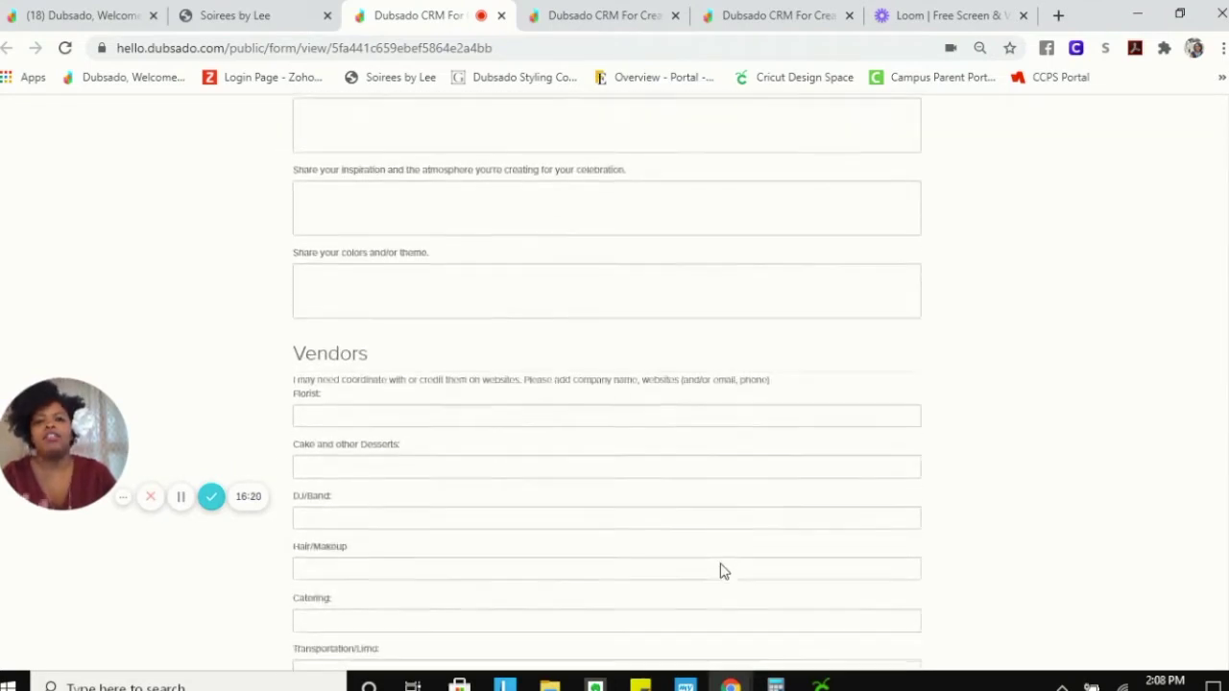
scroll(723, 571, "down", 1)
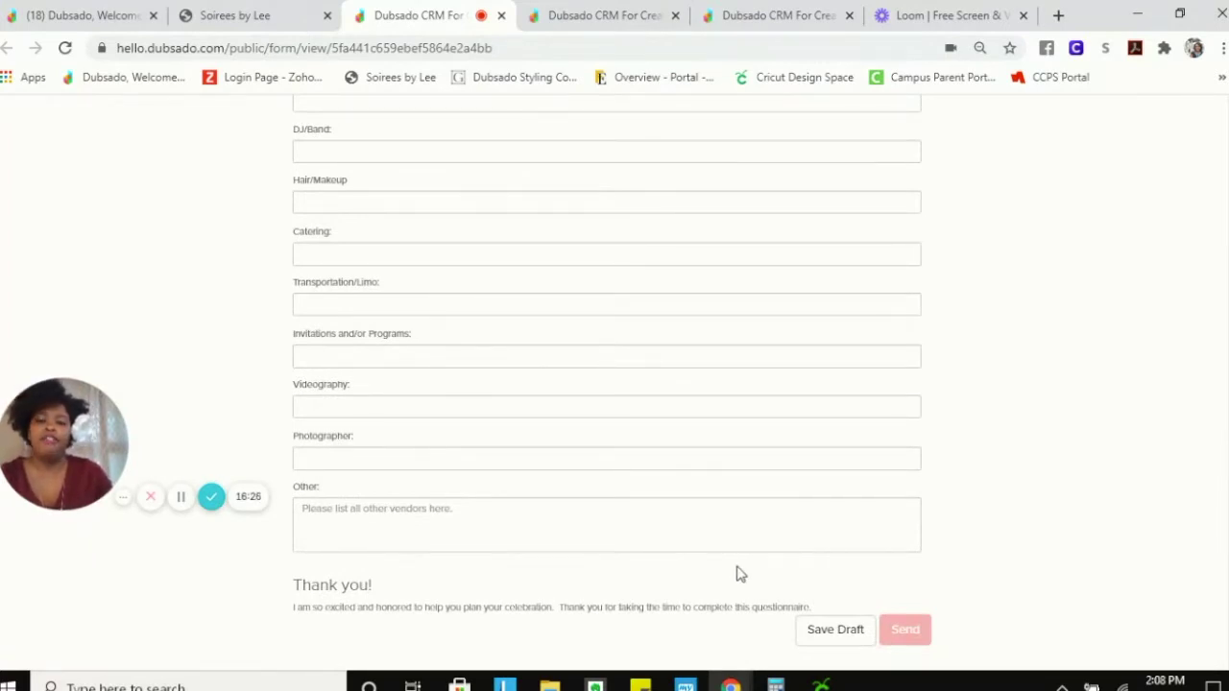
scroll(739, 574, "up", 15)
scroll(759, 562, "up", 3)
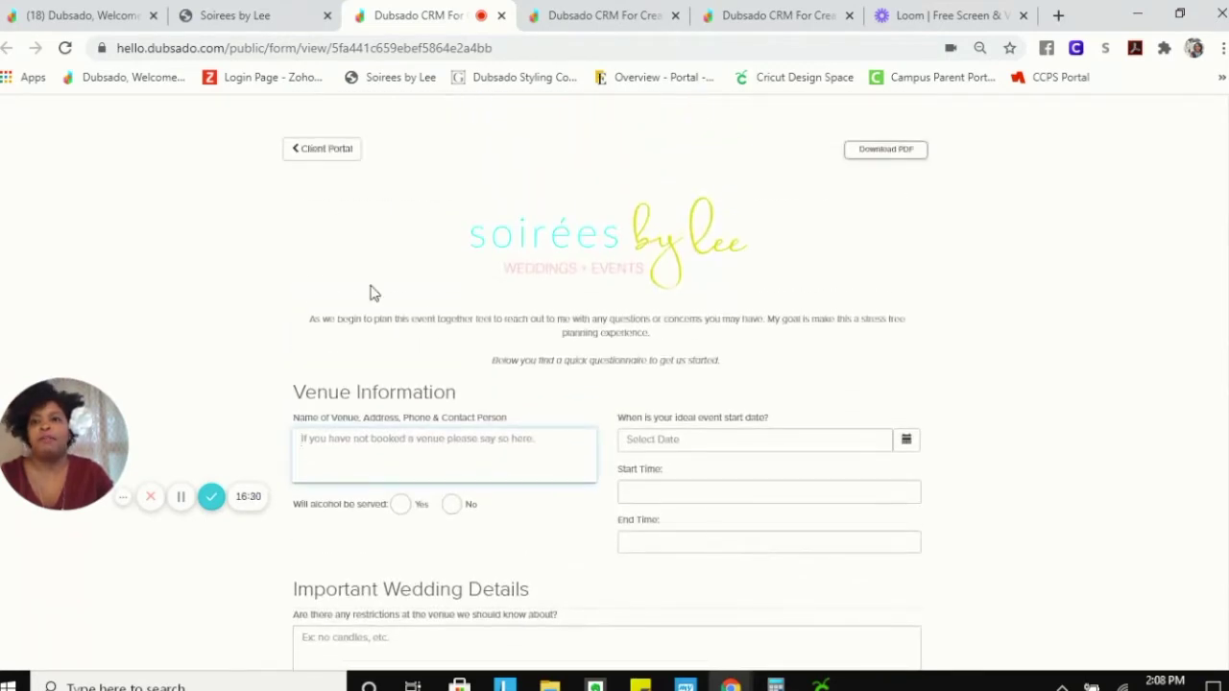
left_click(108, 24)
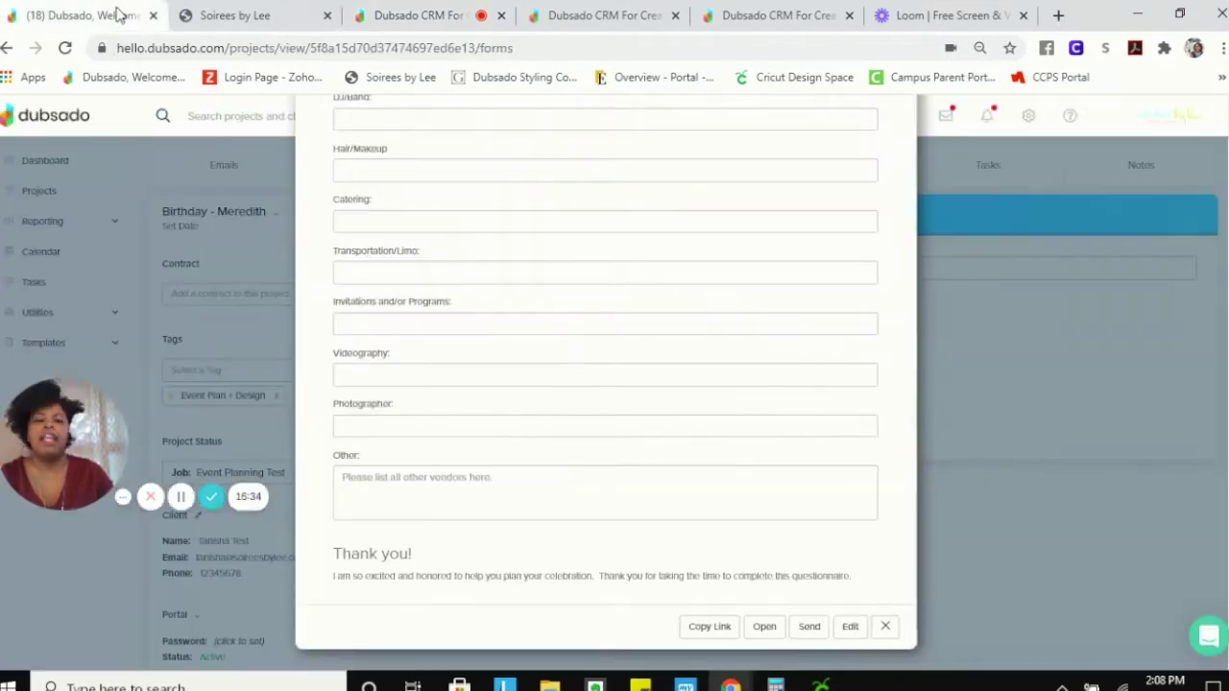
left_click(885, 626)
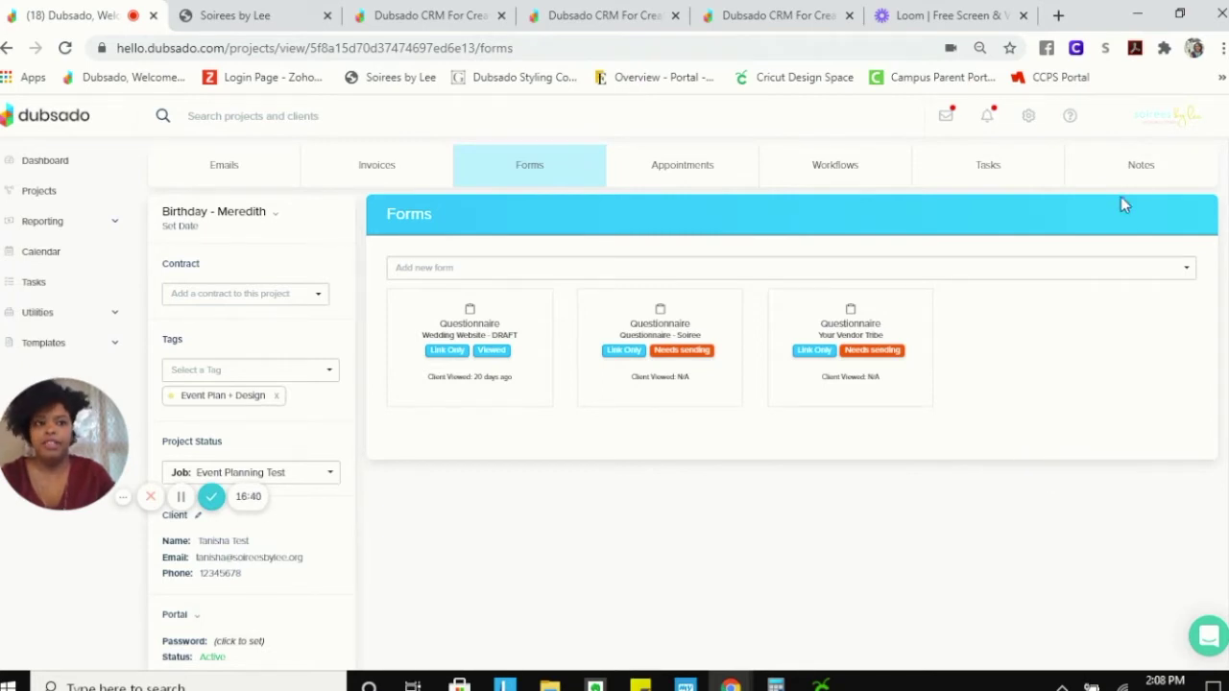
- Start a new note on the birthday project reading "Initial Consultation", followed by the line "- Wanted Balloon Garland"
left_click(1144, 168)
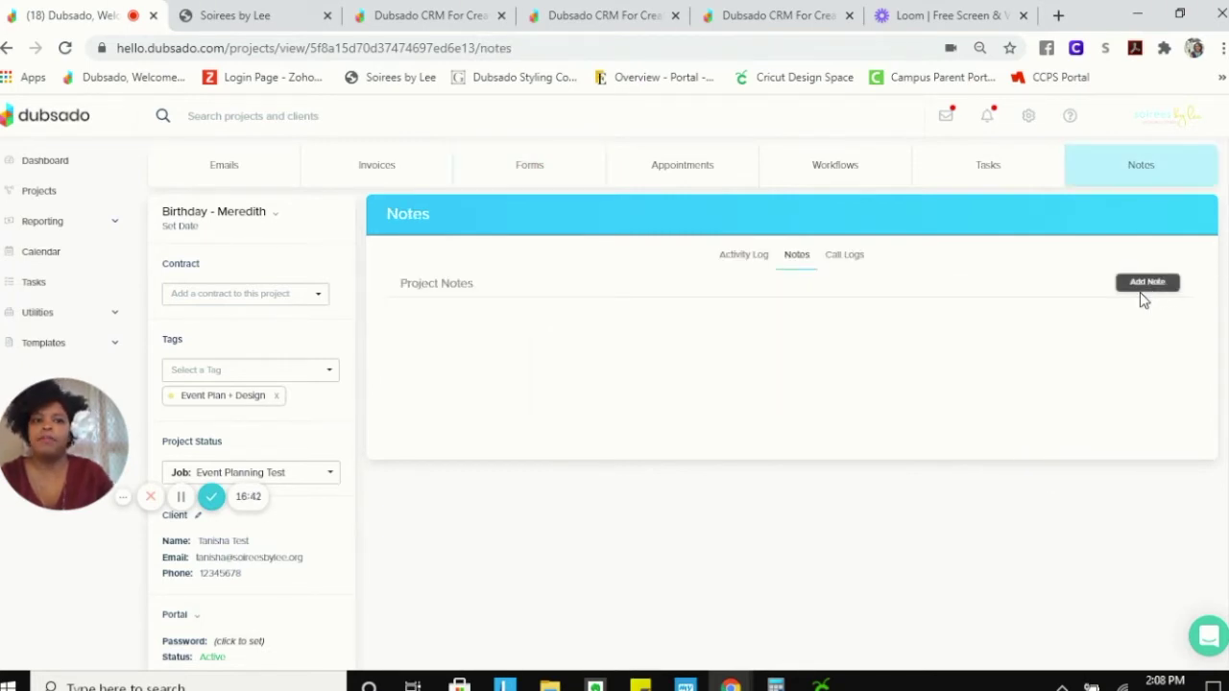
left_click(1142, 292)
left_click(649, 396)
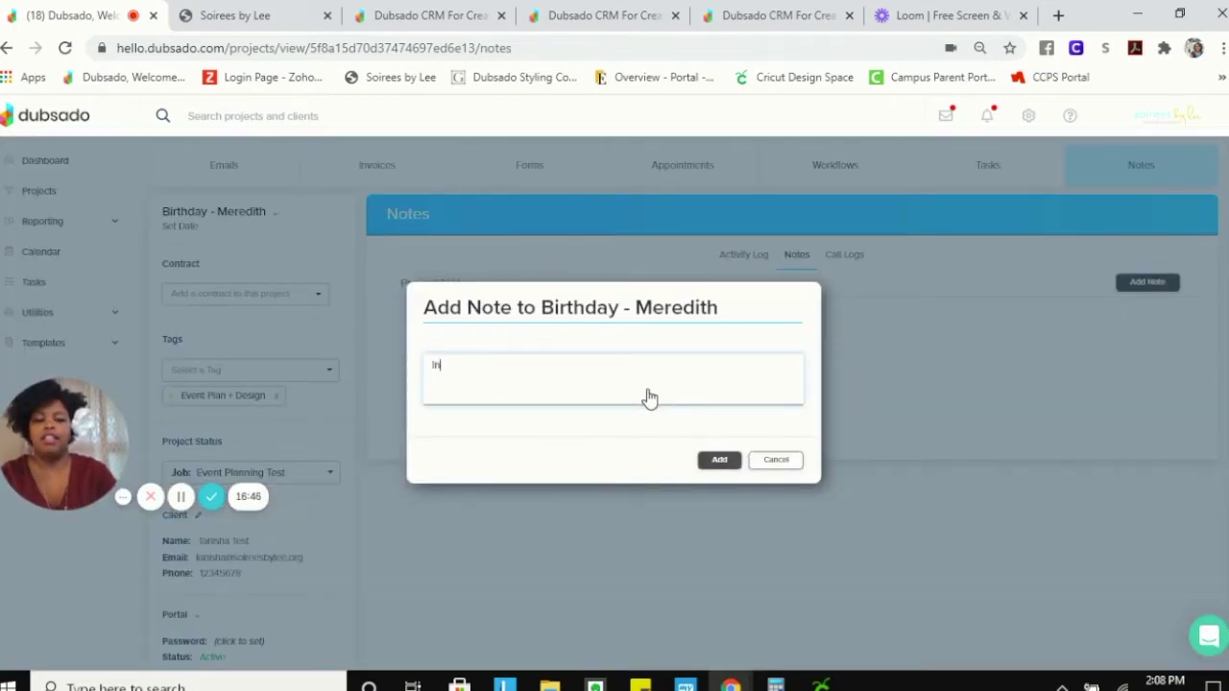
type("Initial Co")
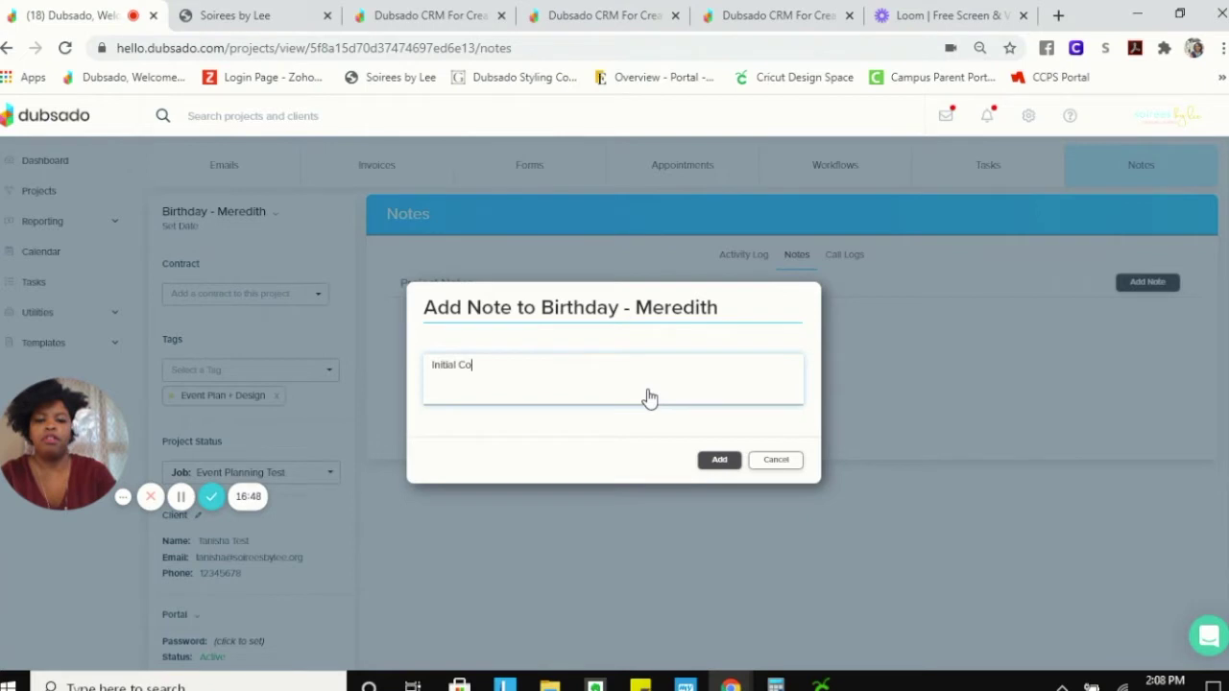
type("nsultation")
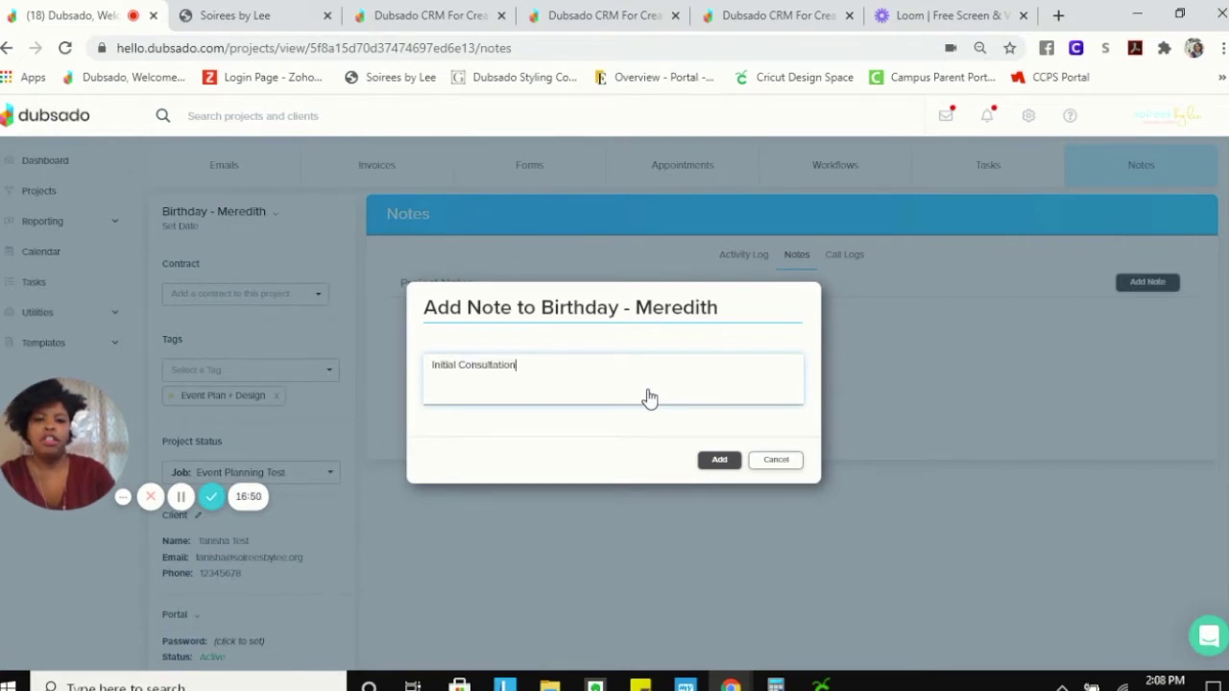
key("Return")
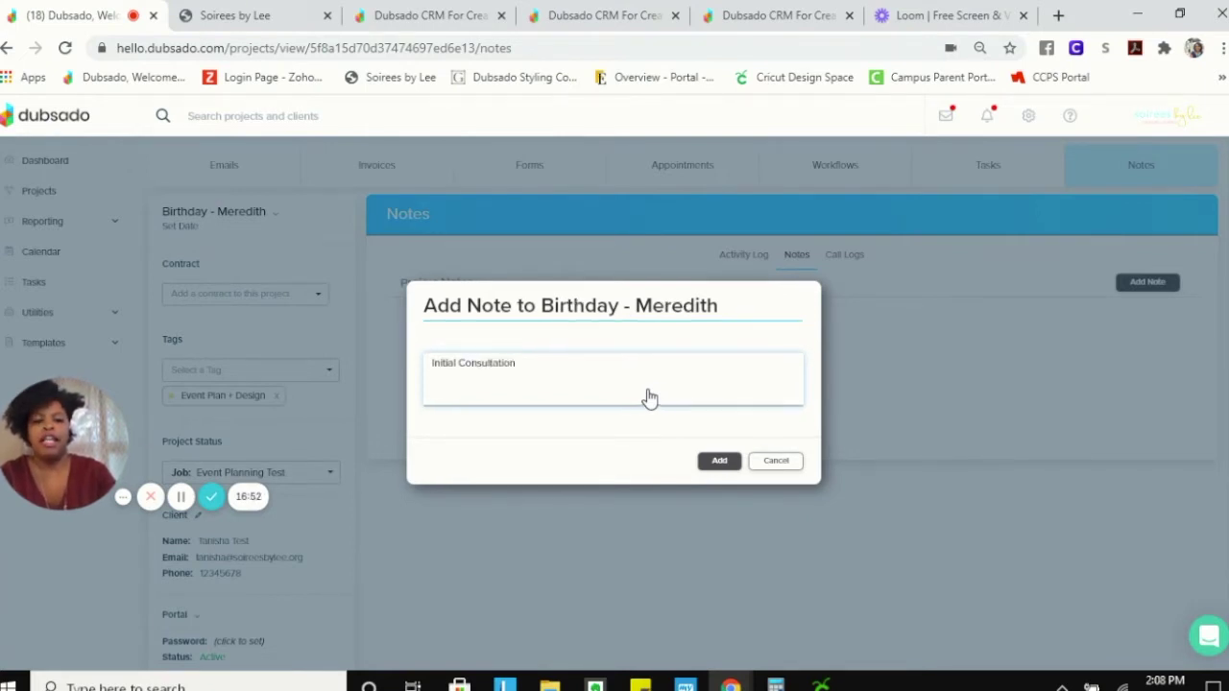
type("- Wante")
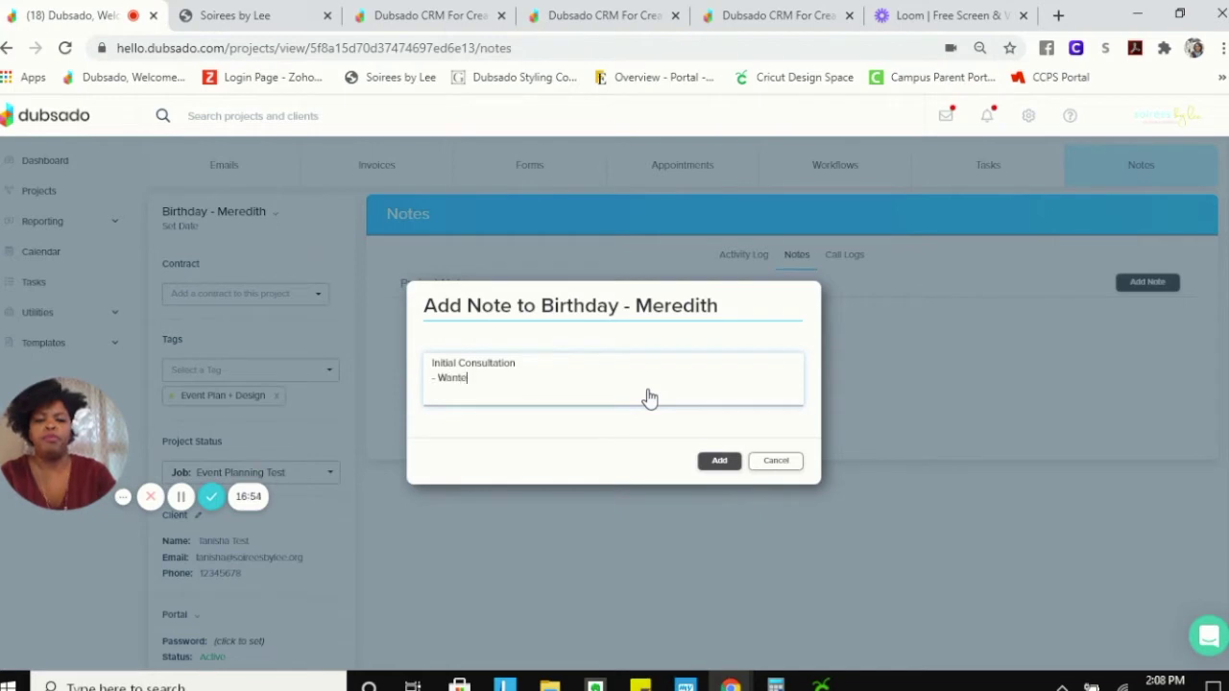
type("d Balloo")
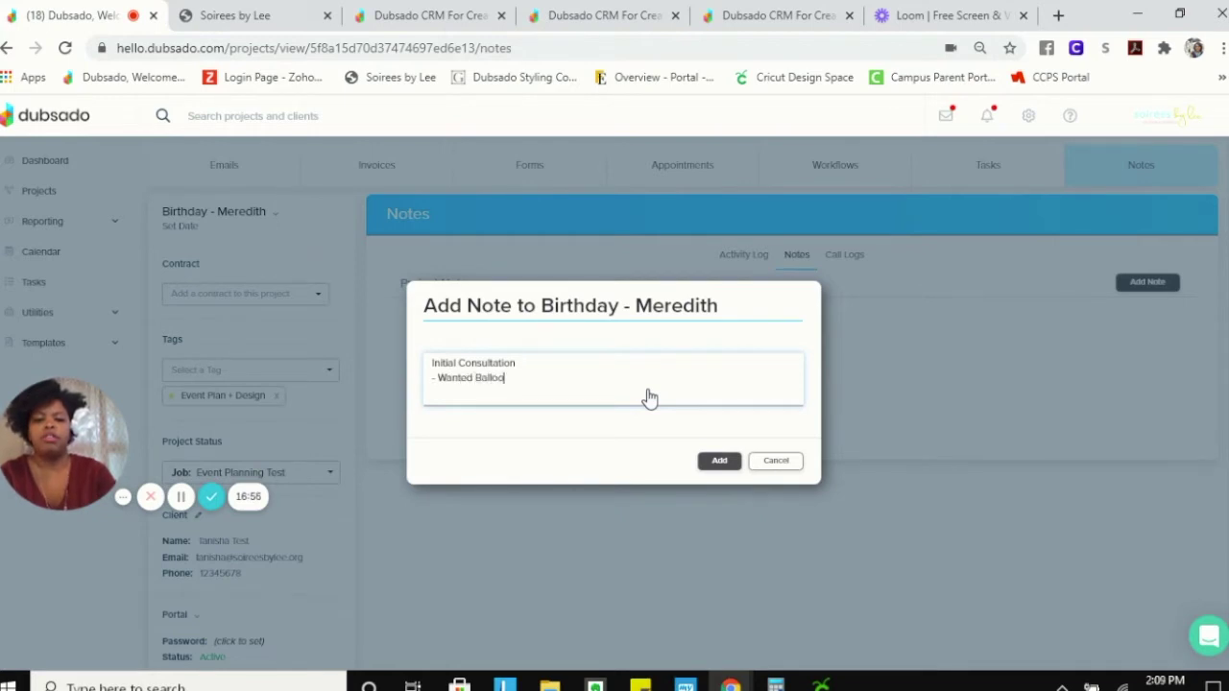
type("n Garland")
key("Return")
- Add the line "-Requested that no one be seated prior to the guest of honor" and save the project note
type("-")
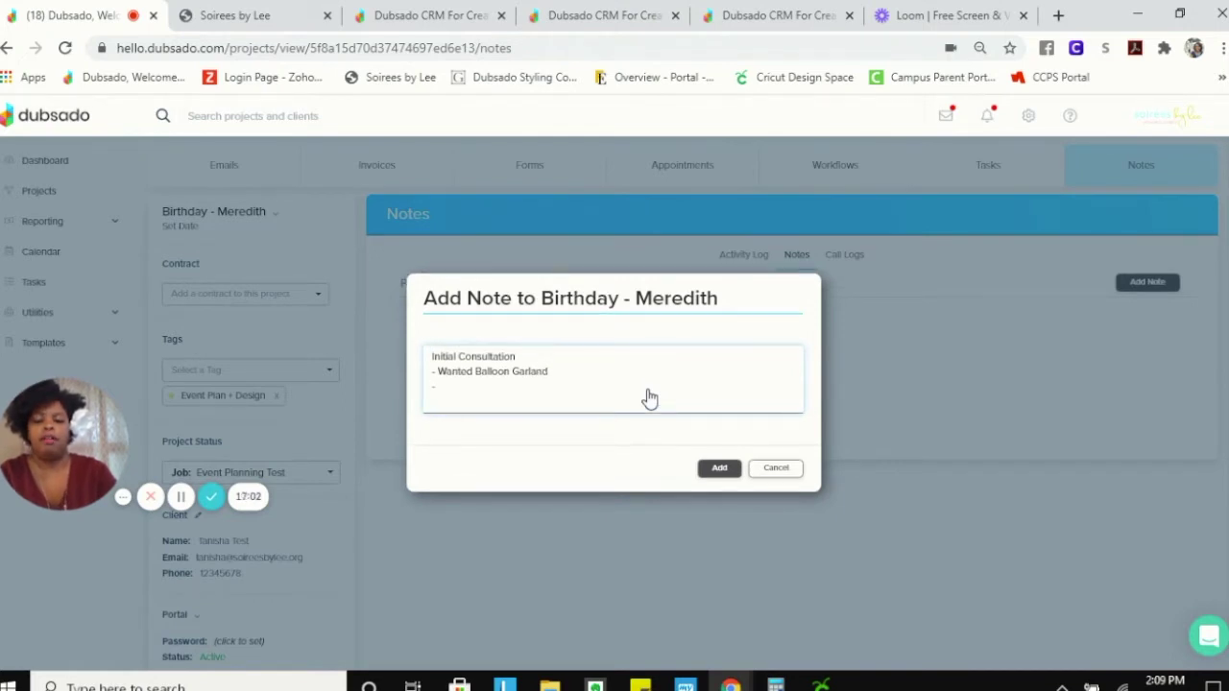
type("Reque")
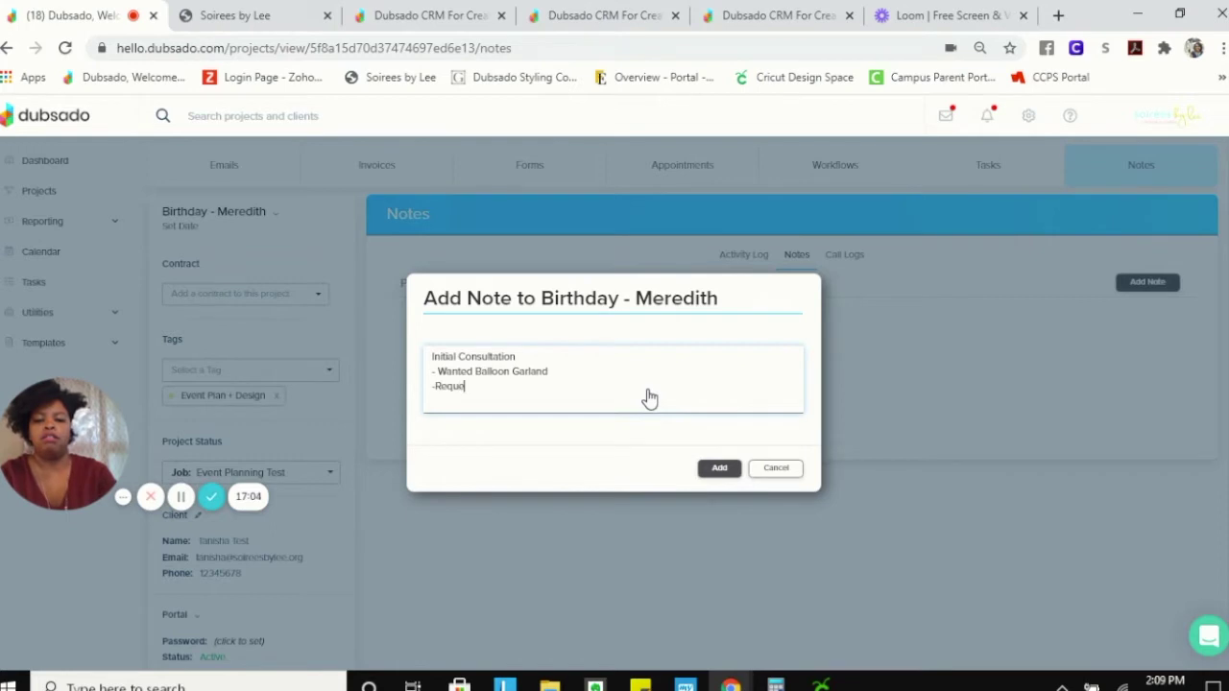
type("sted")
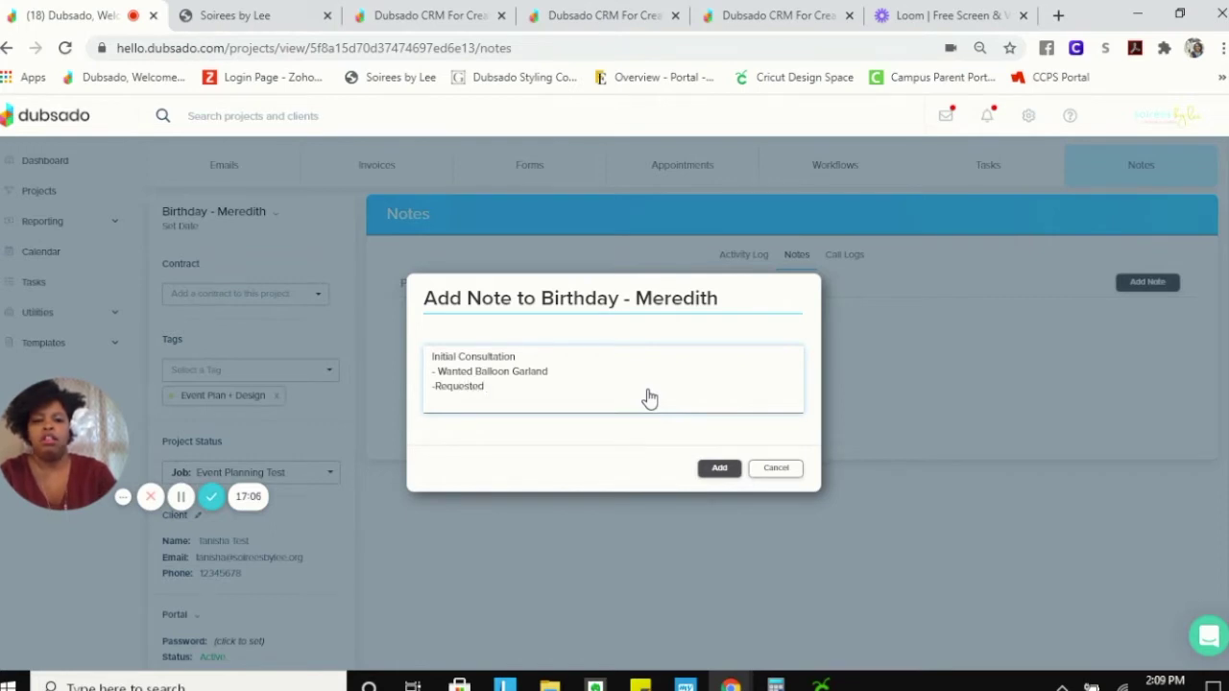
type(" that no")
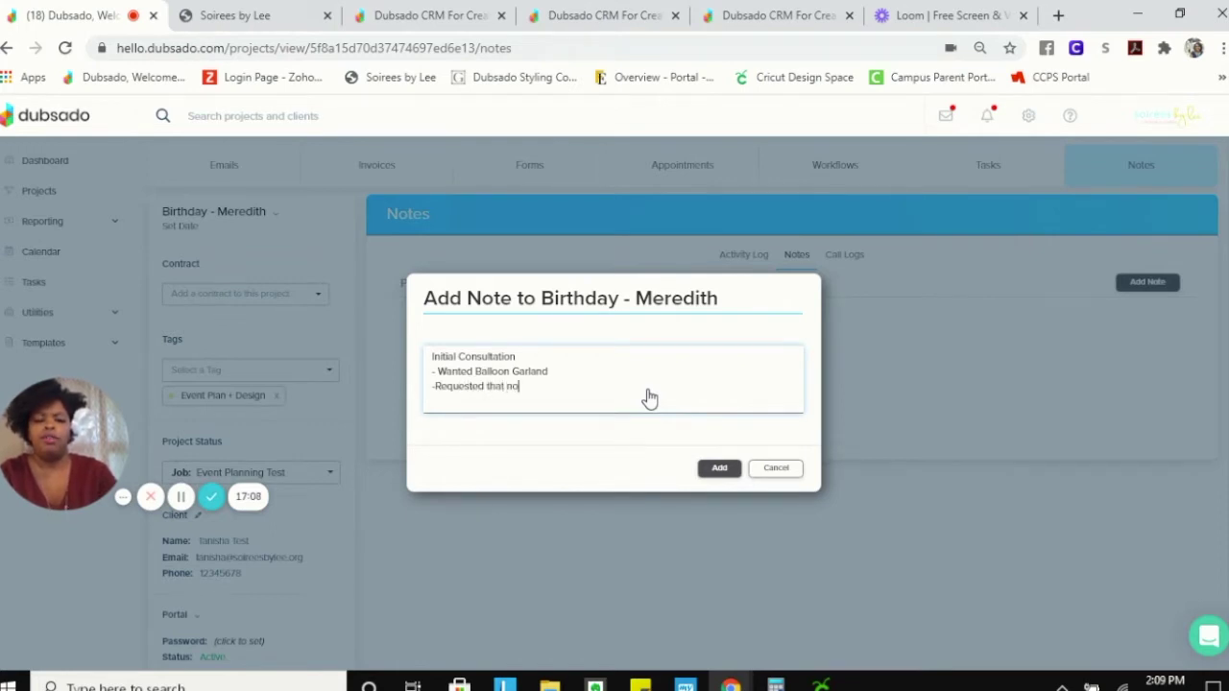
type(" one be sea")
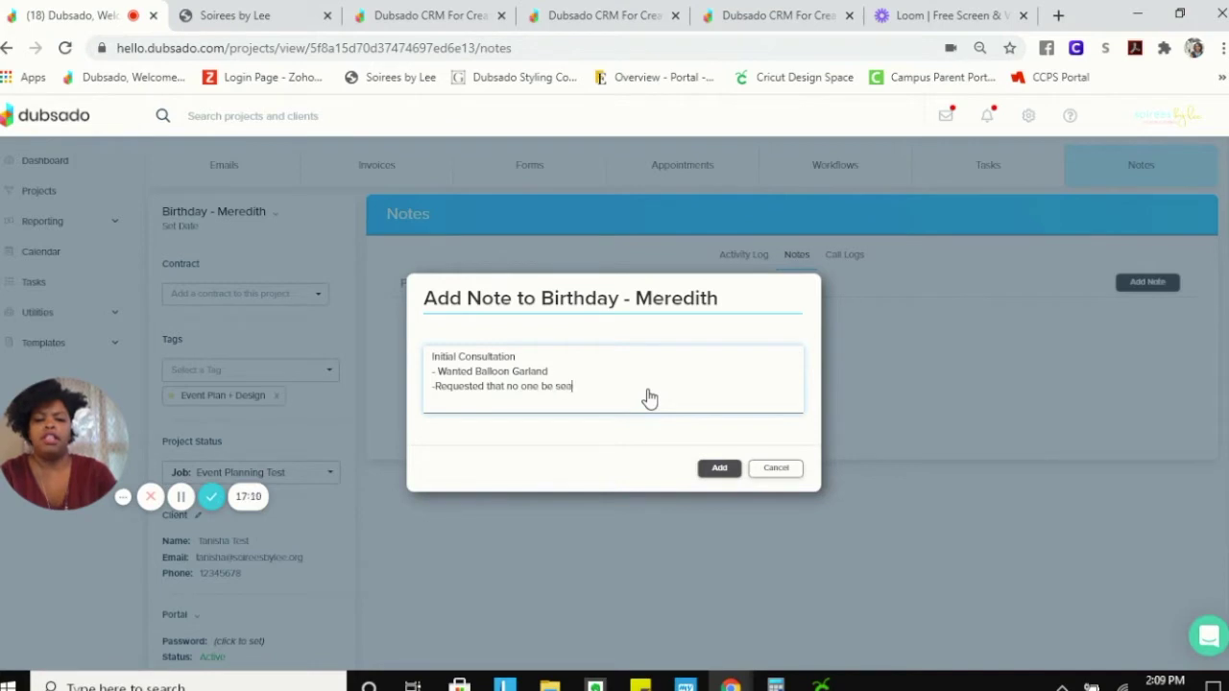
type("ted prior t")
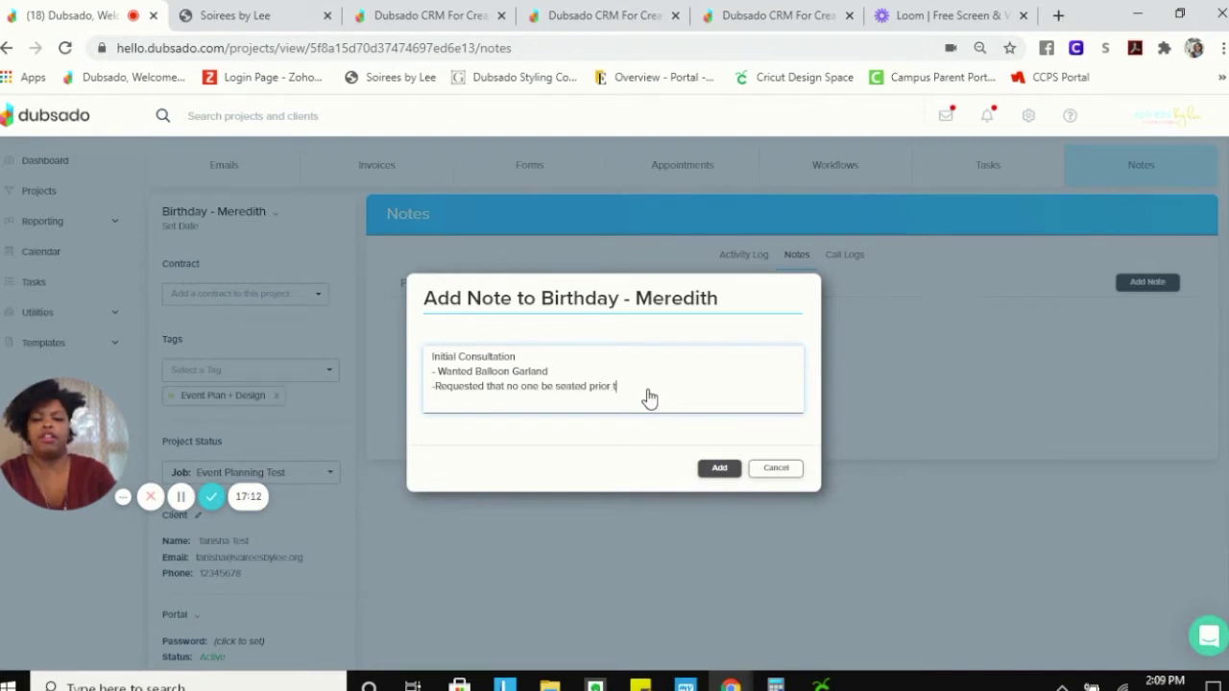
type("o the guest o")
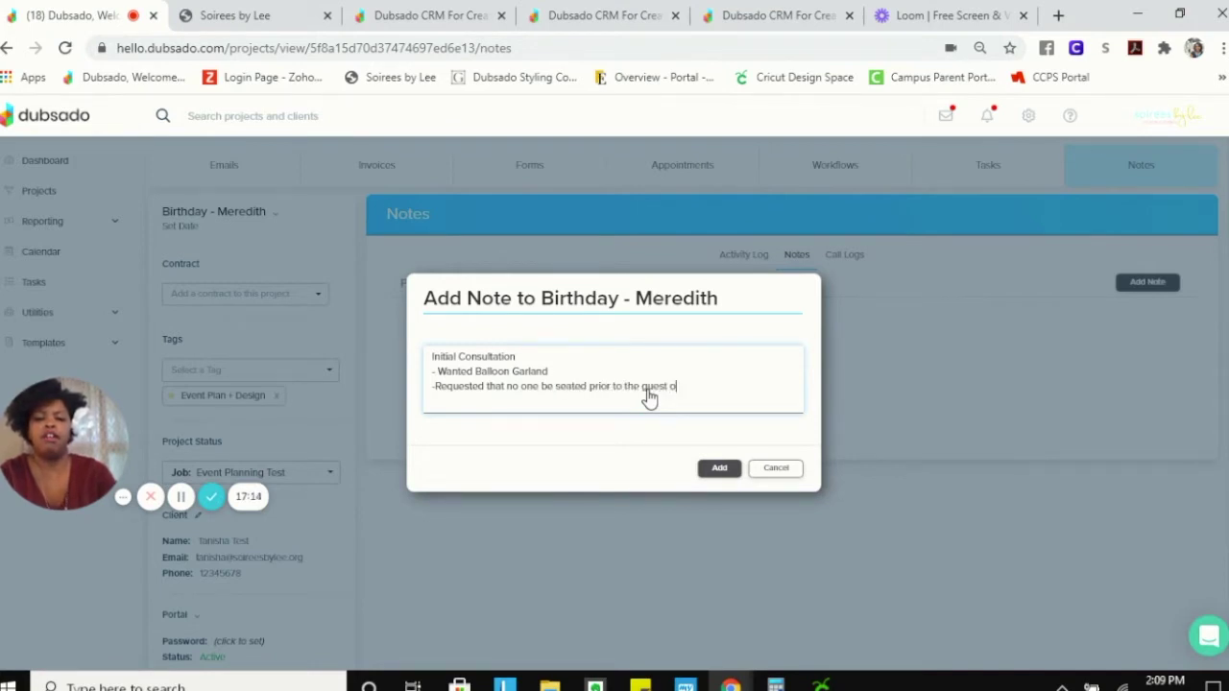
type("f honor")
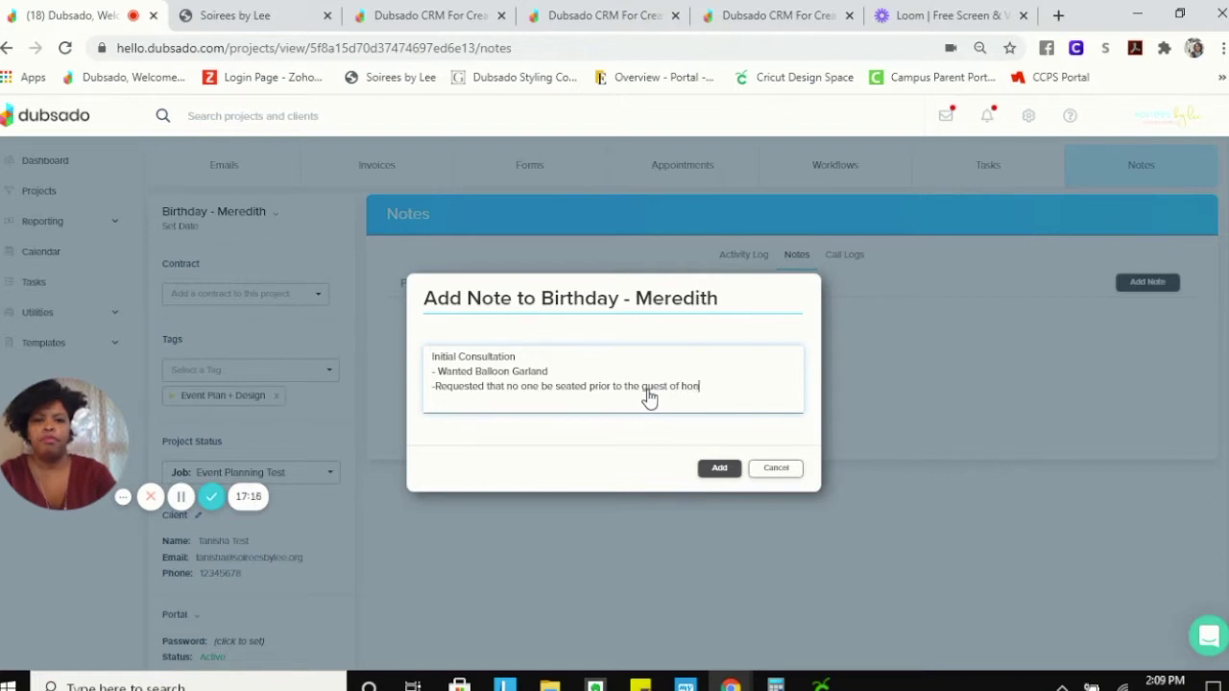
left_click(719, 467)
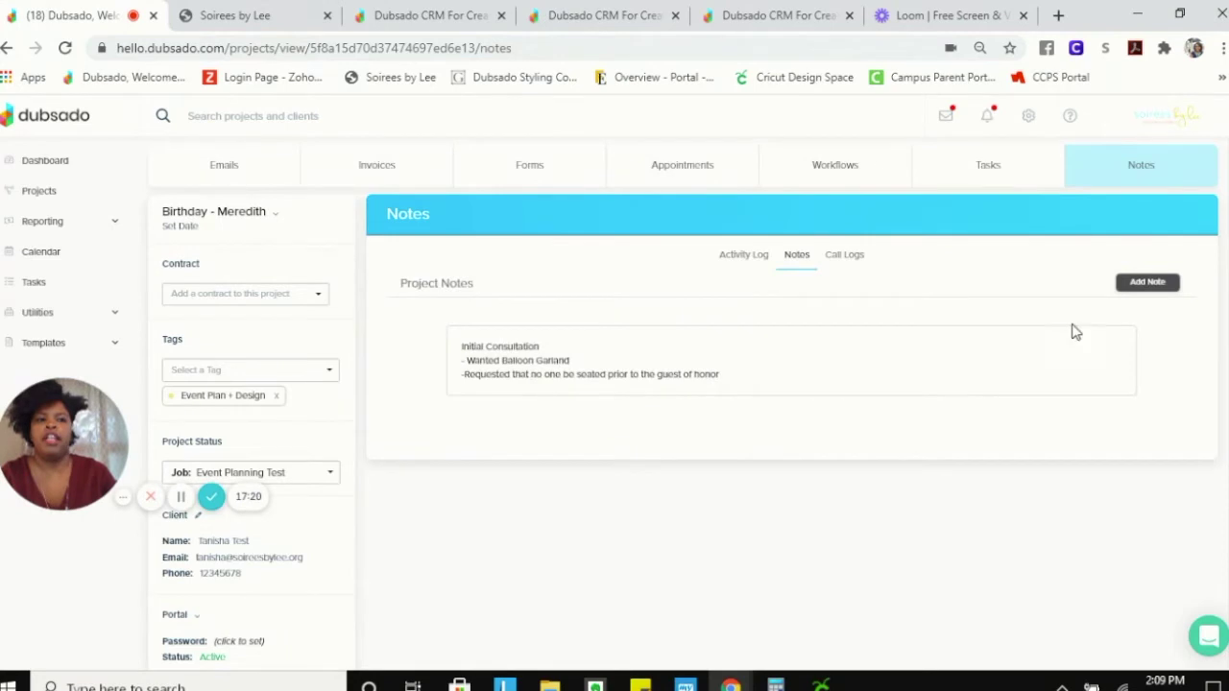
double_click(1163, 285)
left_click(1163, 285)
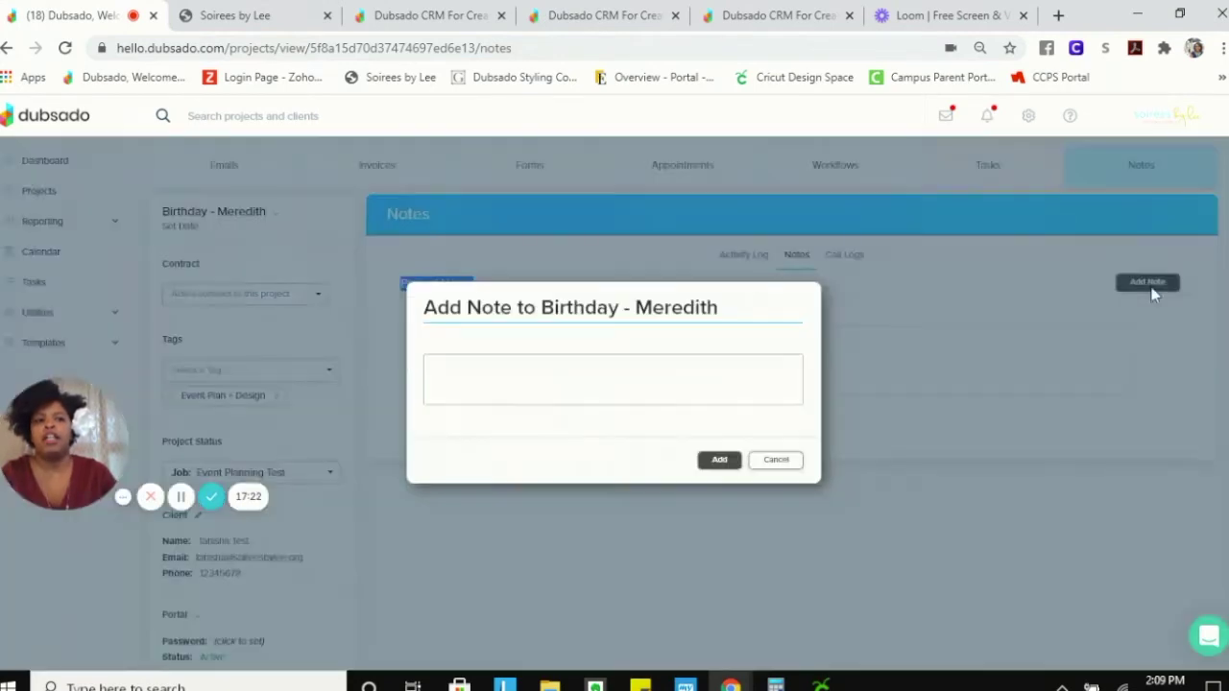
left_click(776, 461)
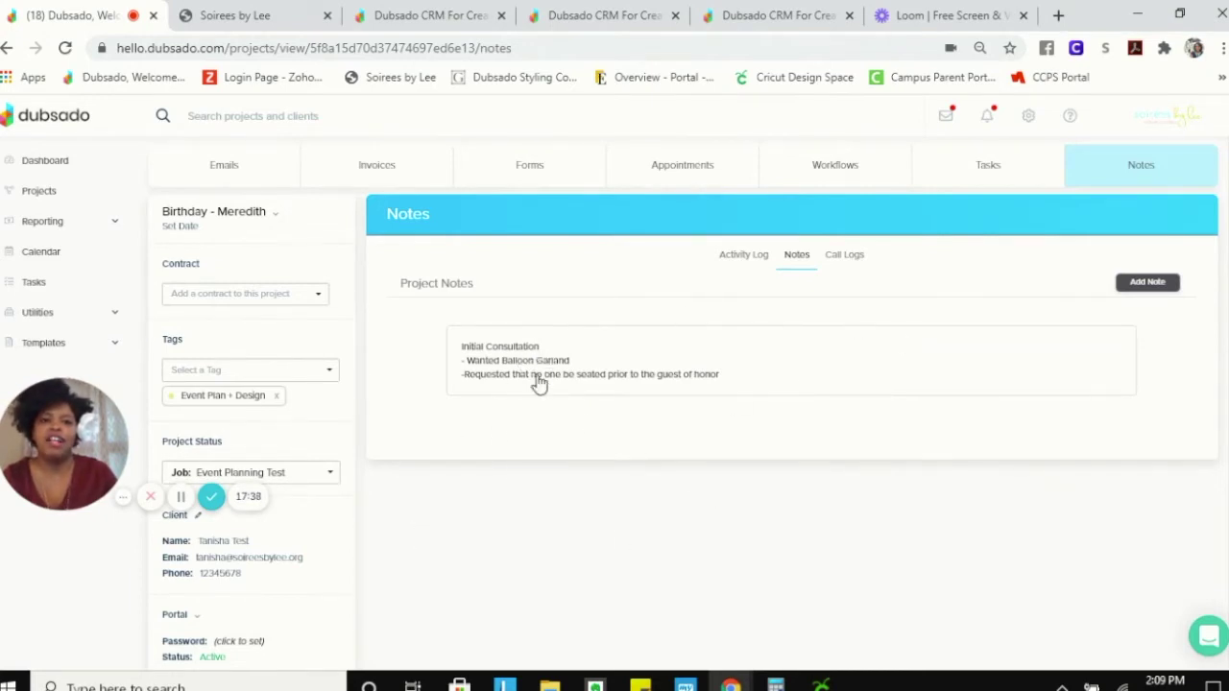
- Start a new phone log entry in the birthday project's call logs
left_click(857, 257)
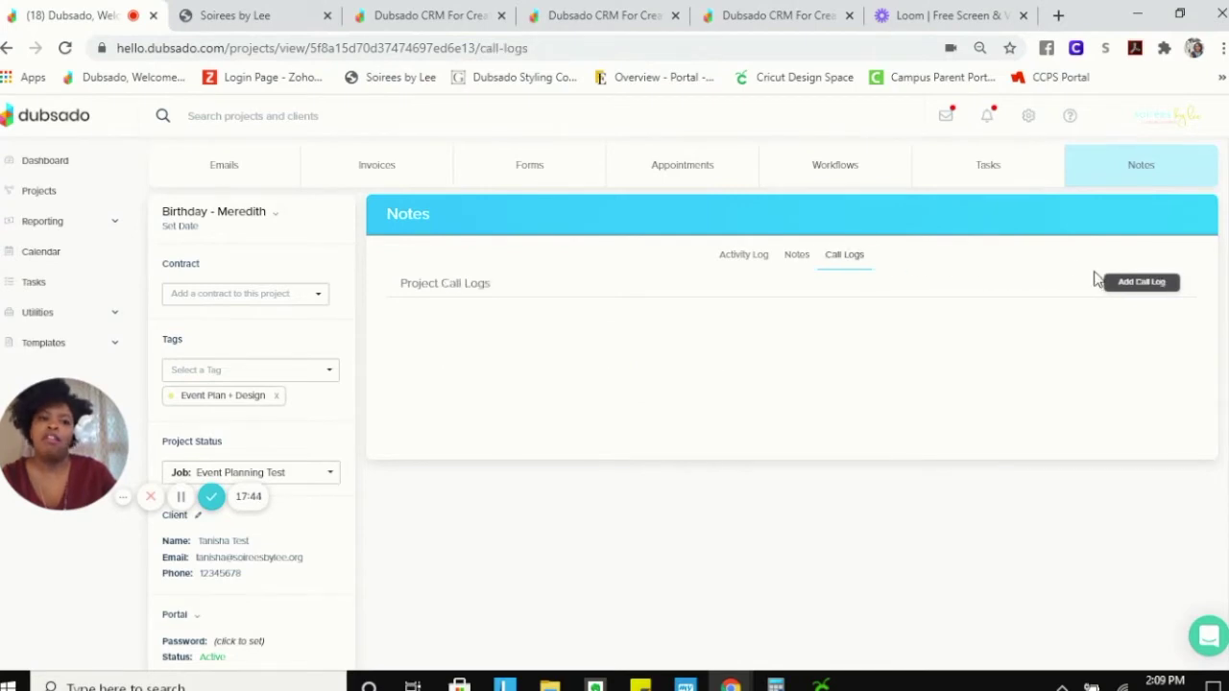
left_click(1140, 282)
left_click(488, 405)
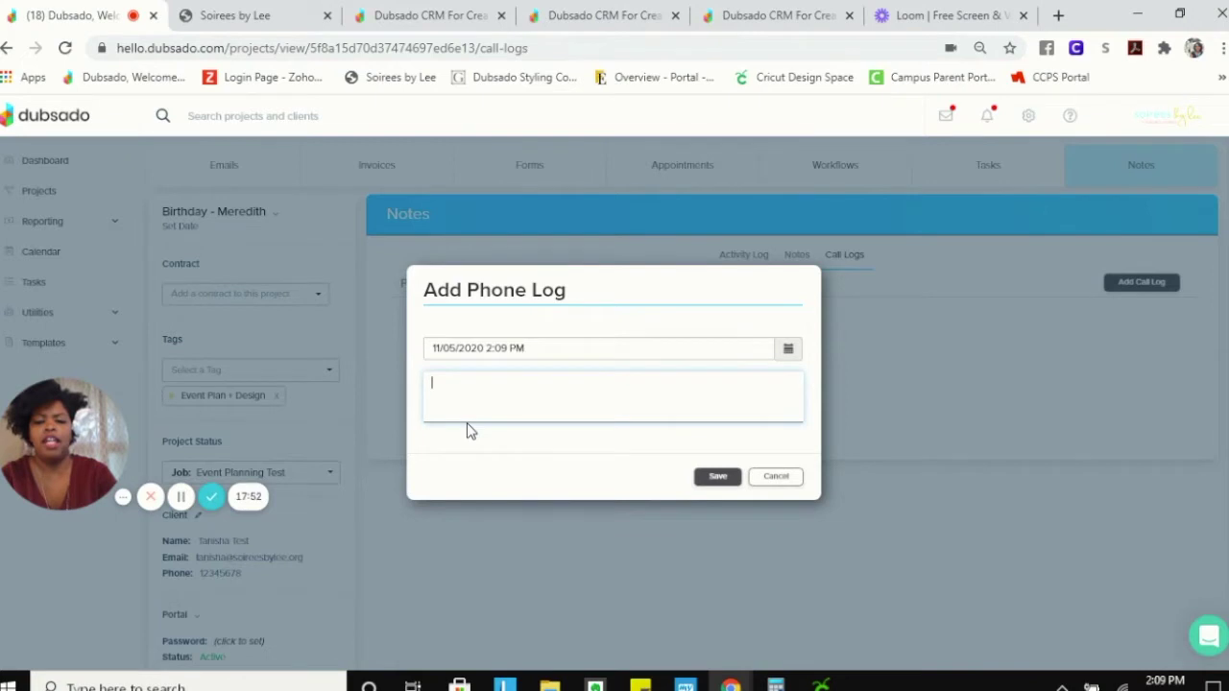
type("Hey")
key("BackSpace")
key("BackSpace")
key("BackSpace")
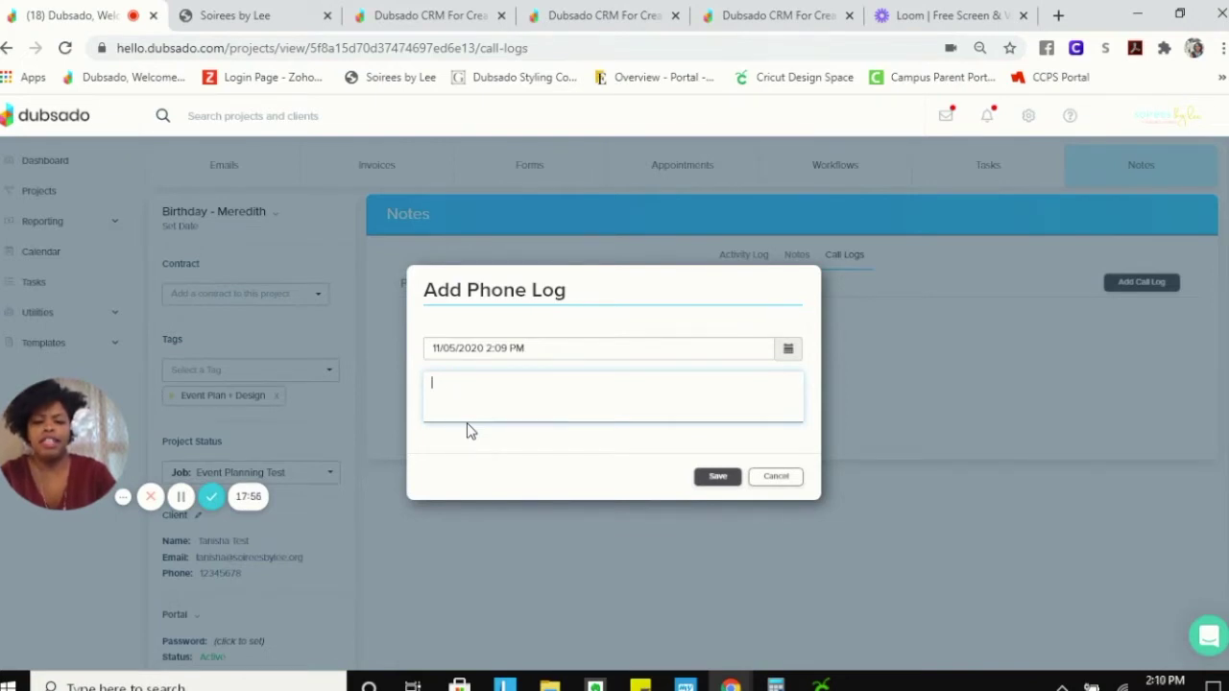
- Enter "Client's Husband called to discuss budget. Advised him to check portal for updates." in the phone log and save it
type("Client")
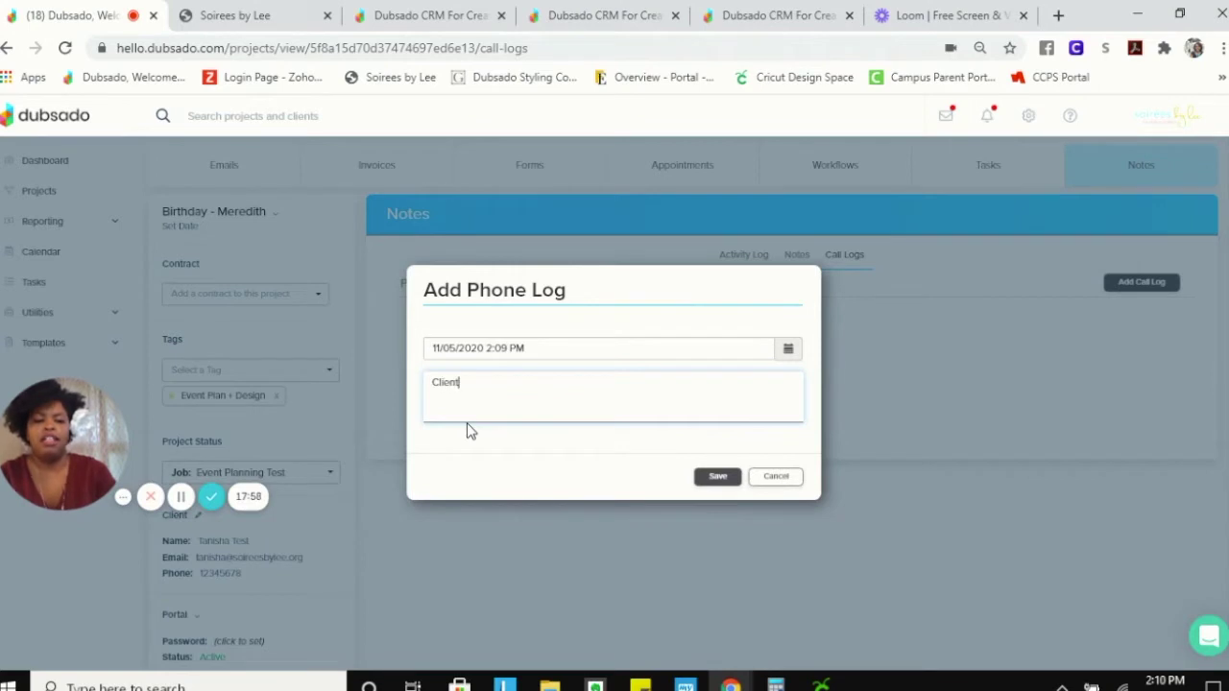
type("'s Husband ")
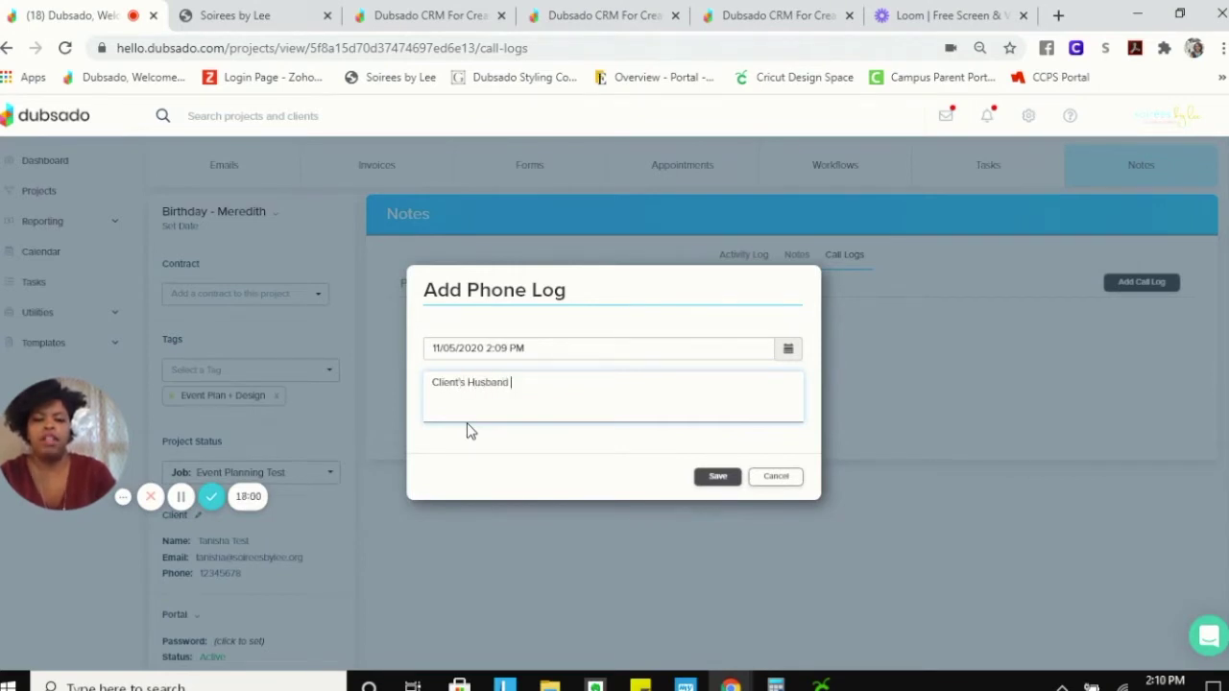
type("called to")
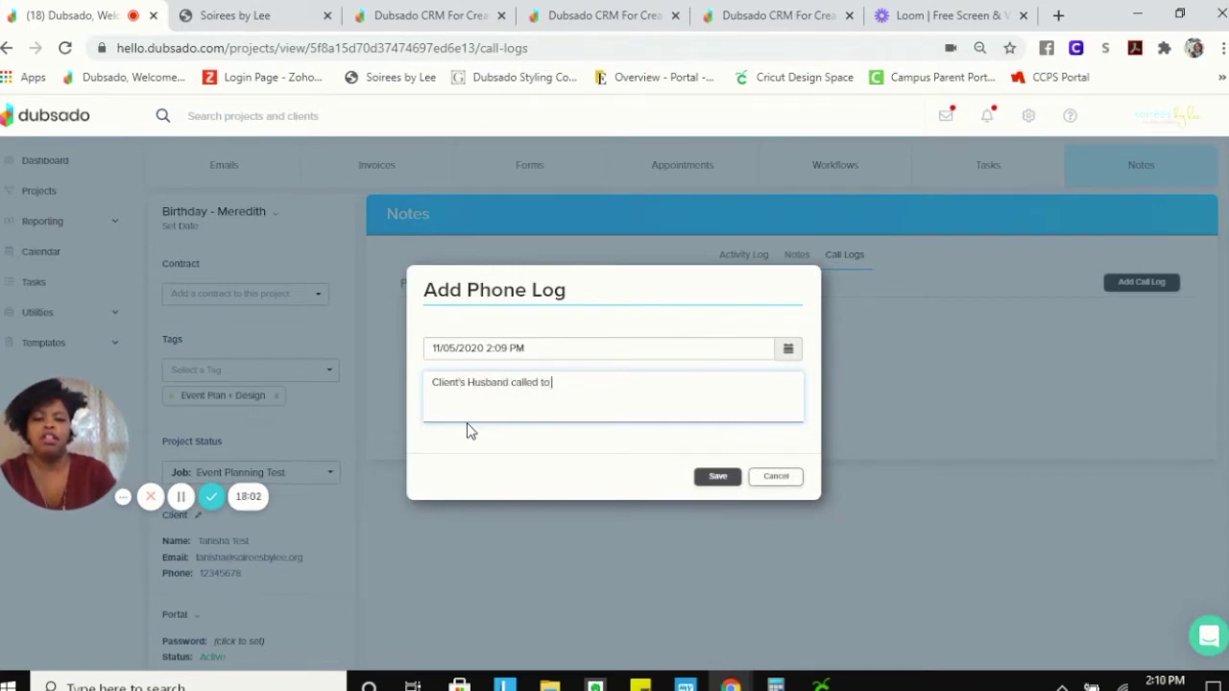
type(" discuss budget. ")
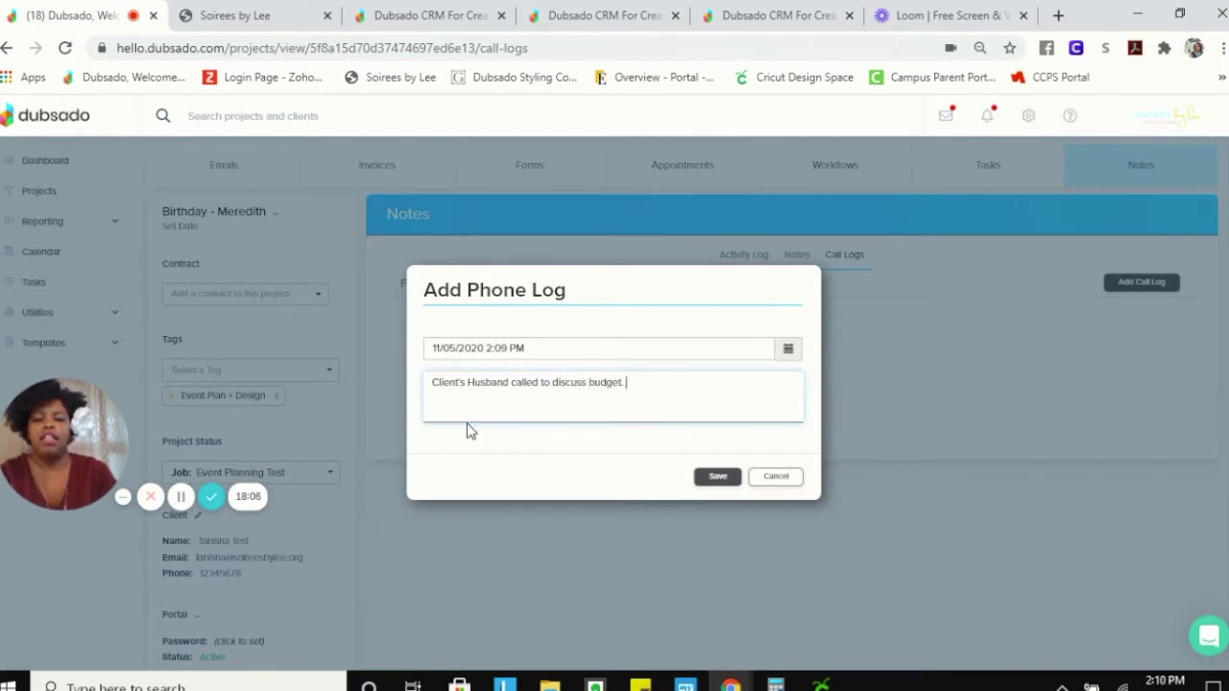
type("Advised")
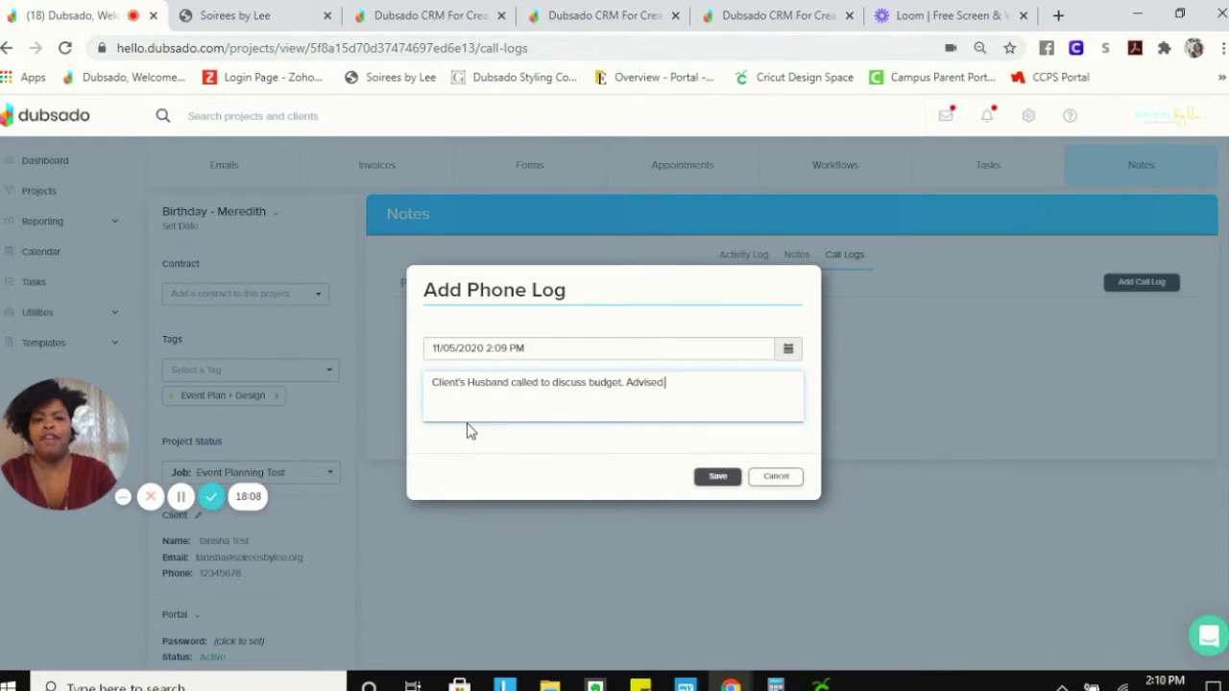
type(" him to chec")
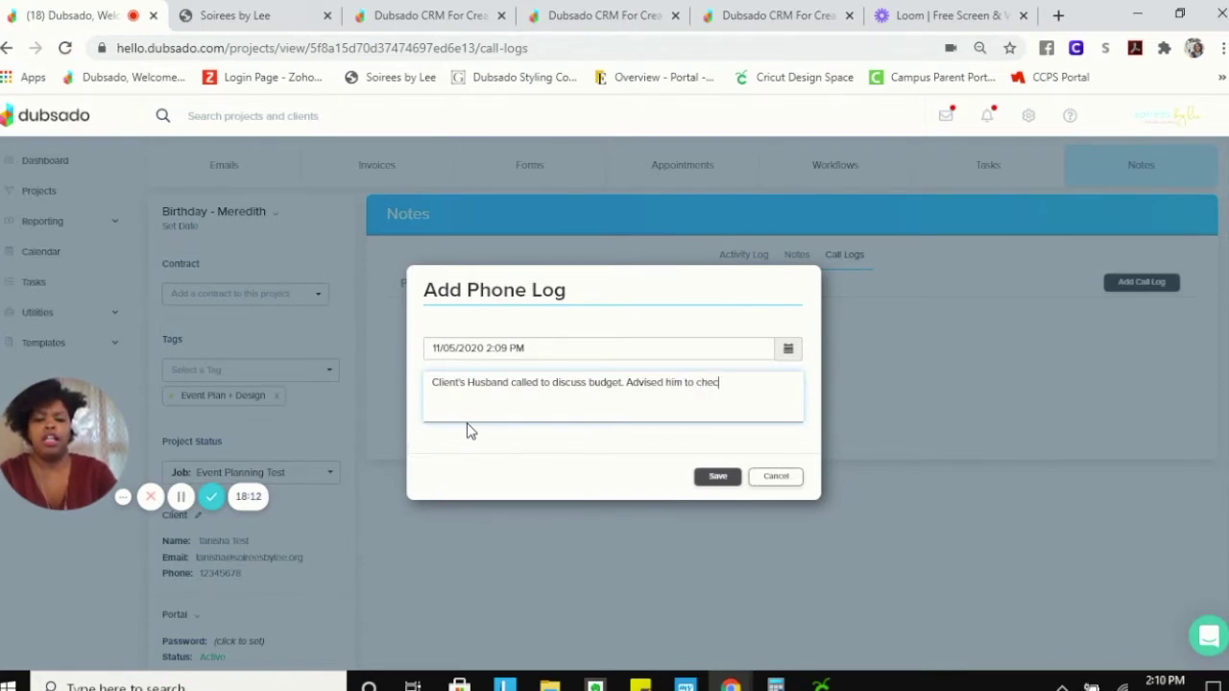
type("k portal for updates.")
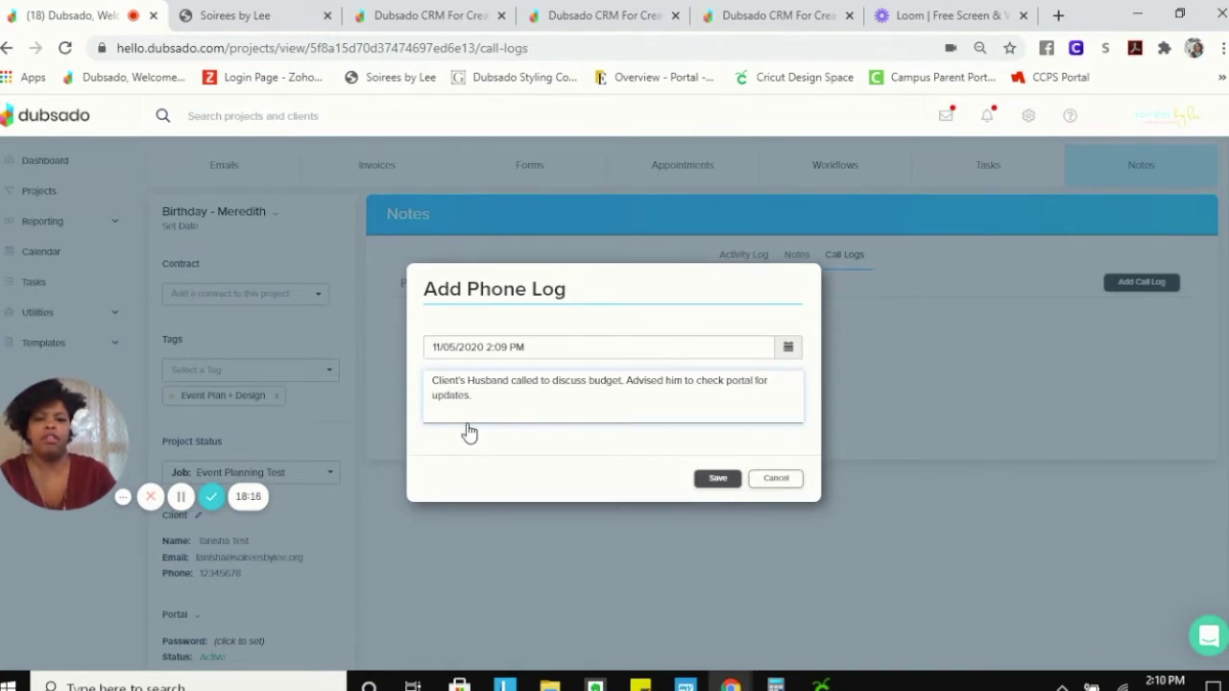
left_click(717, 478)
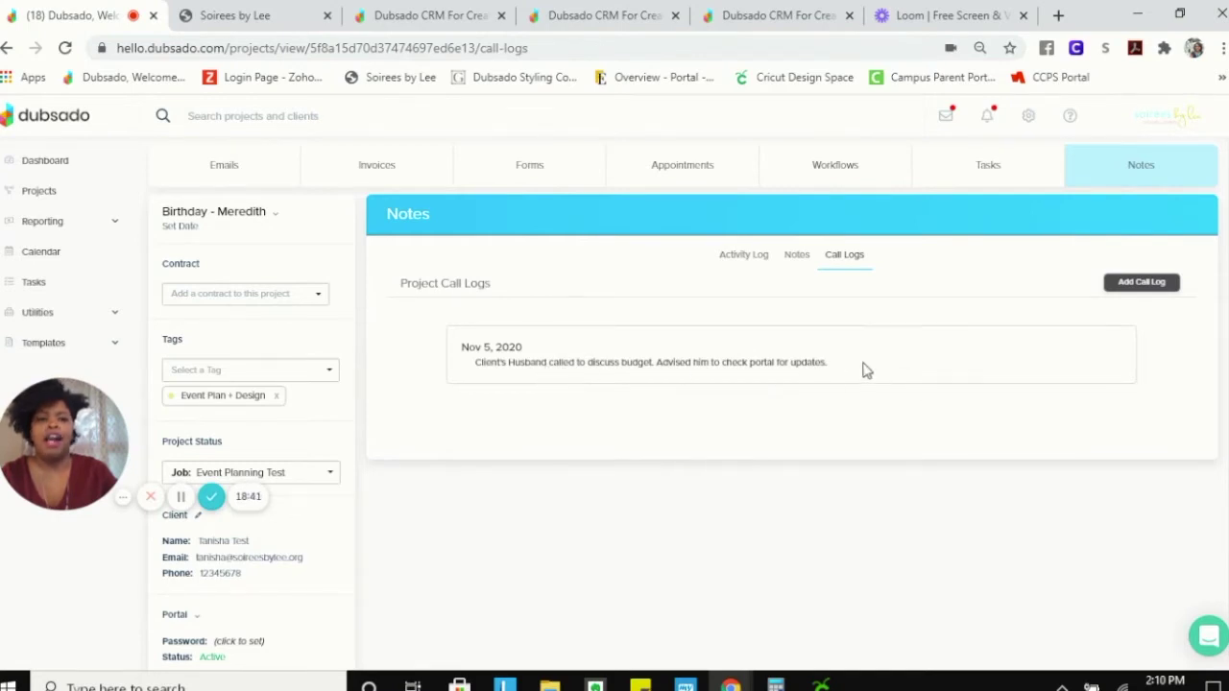
- Reopen the saved phone log entry to check its text and close it without changes
left_click(573, 372)
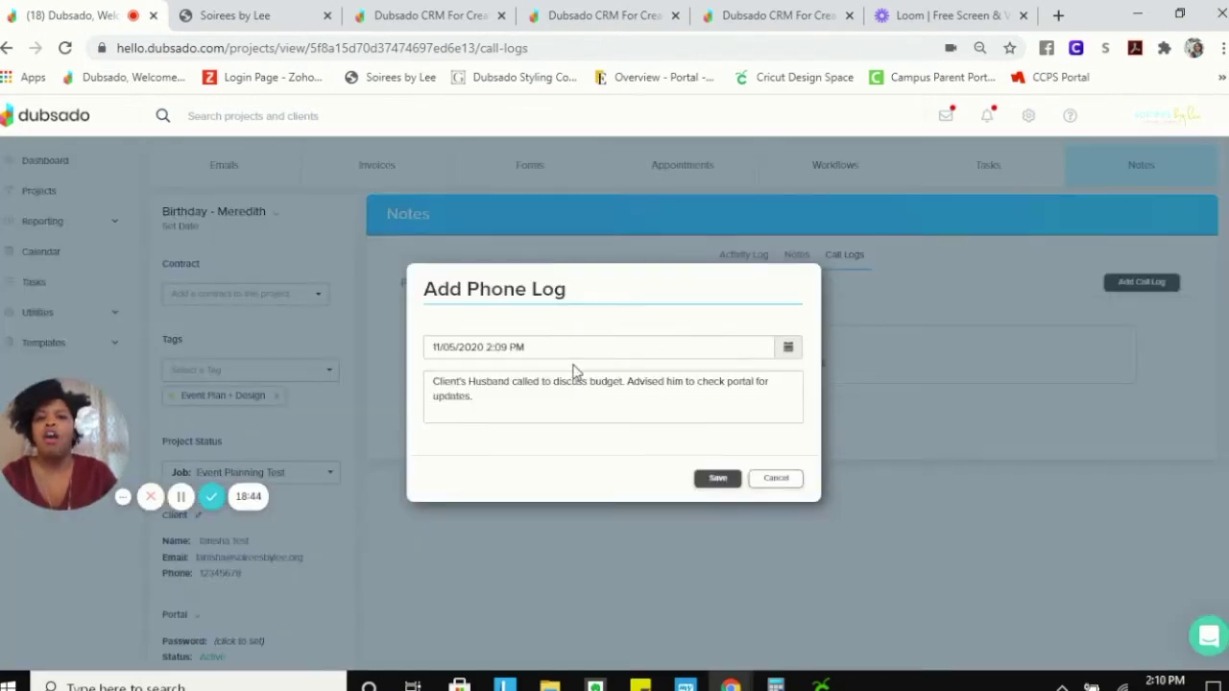
left_click(516, 408)
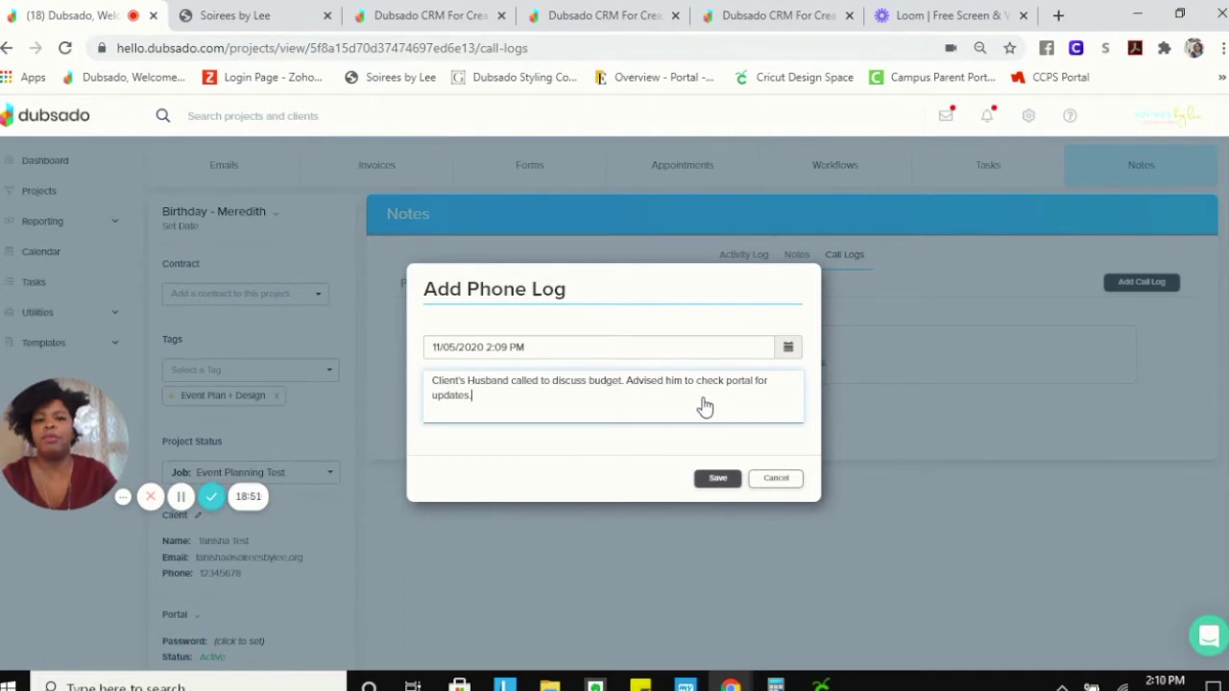
left_click(774, 479)
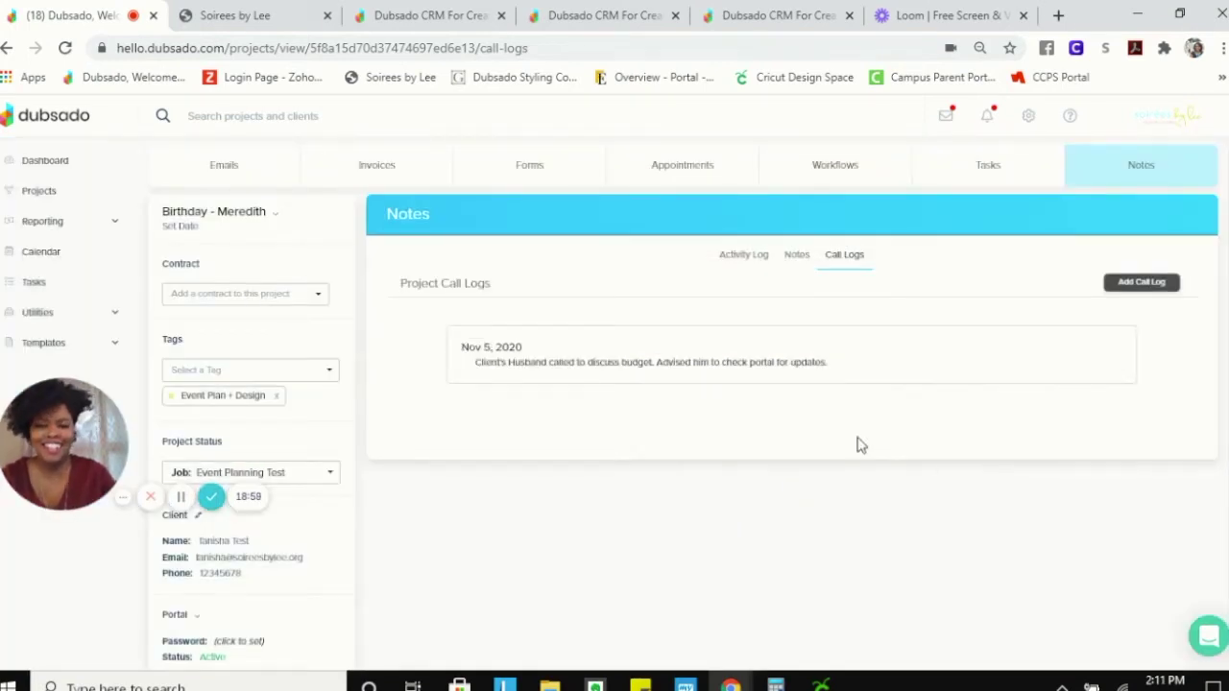
- Review the birthday project's saved notes and look through its activity log
left_click(809, 273)
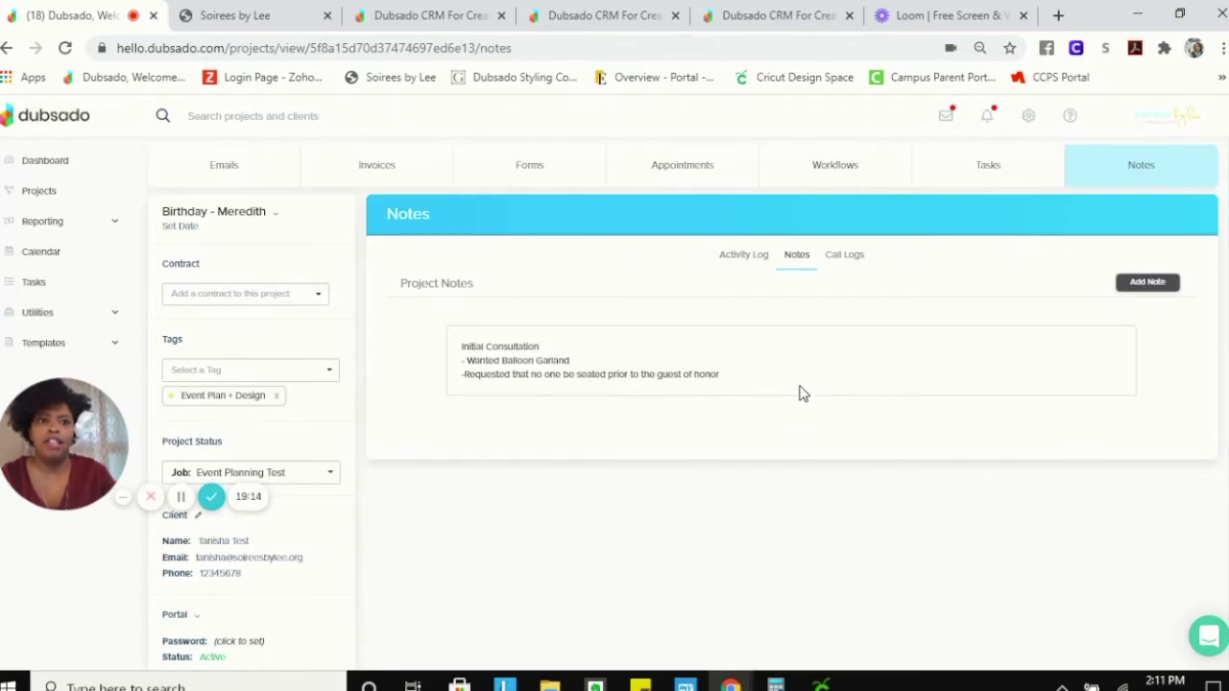
left_click(754, 257)
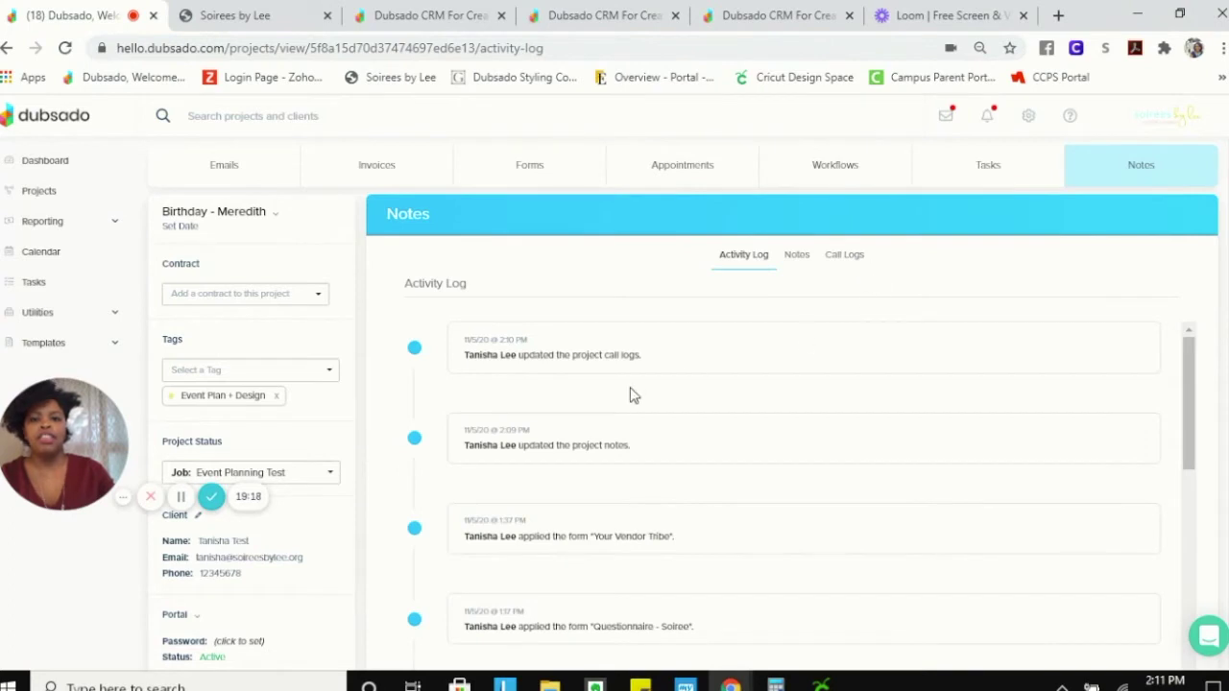
scroll(634, 403, "down", 1)
scroll(647, 444, "down", 10)
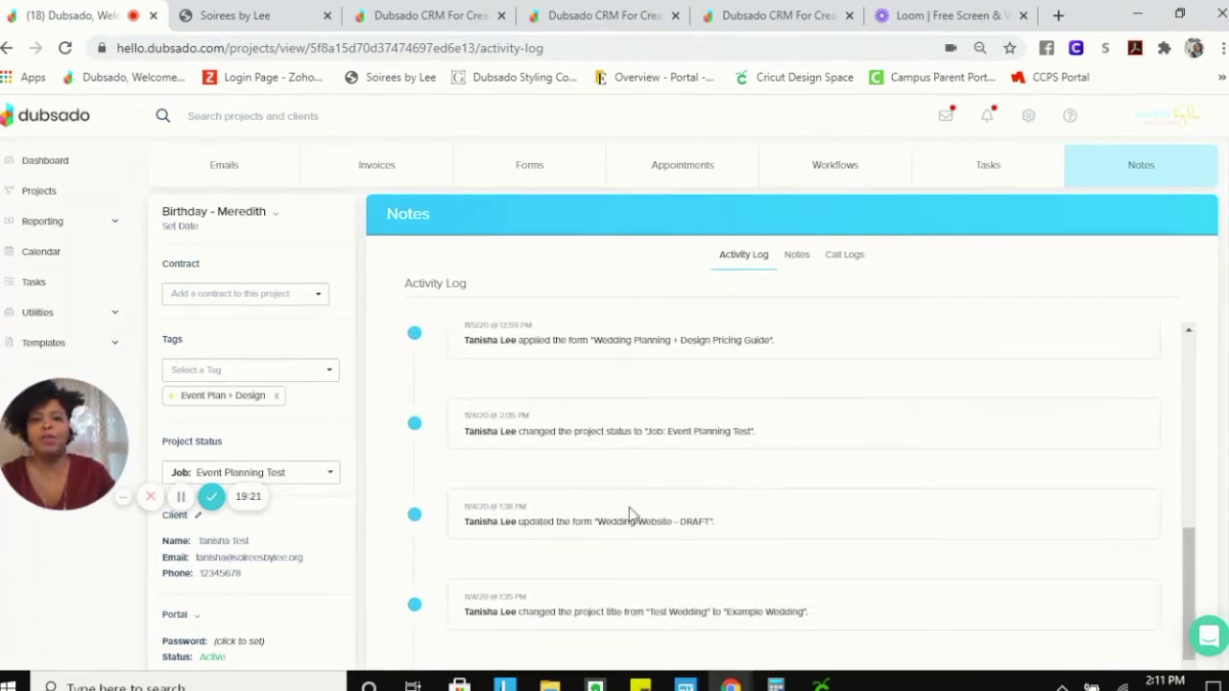
scroll(662, 545, "up", 5)
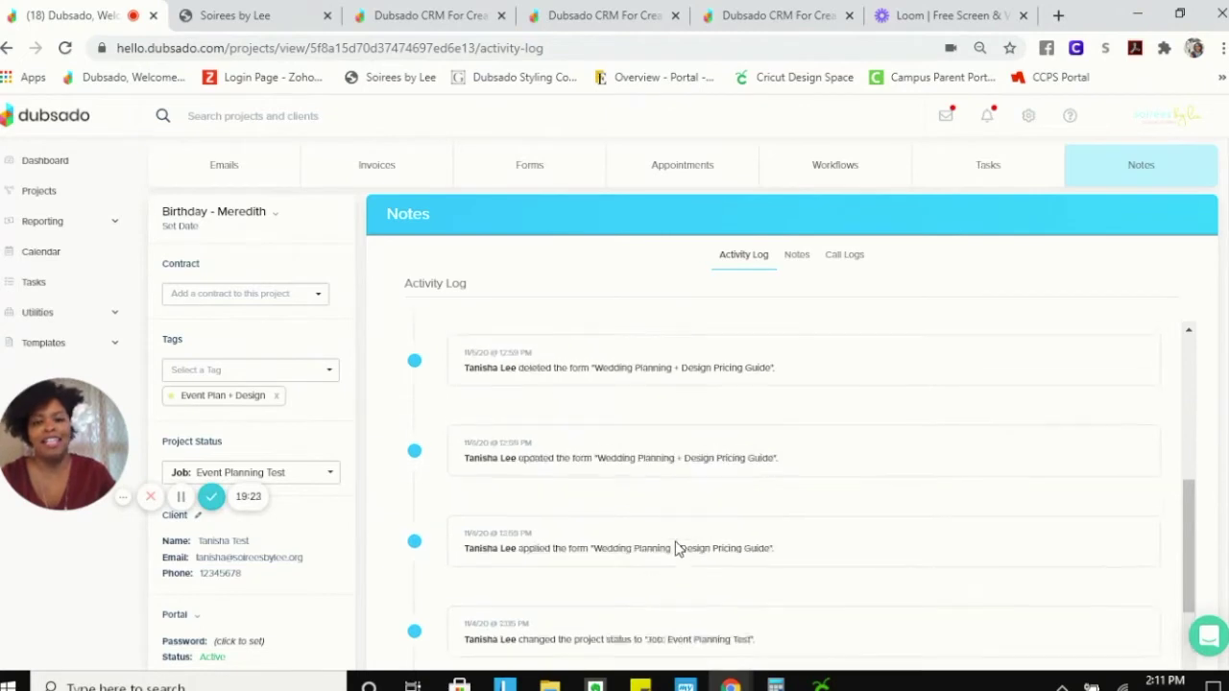
scroll(685, 553, "up", 2)
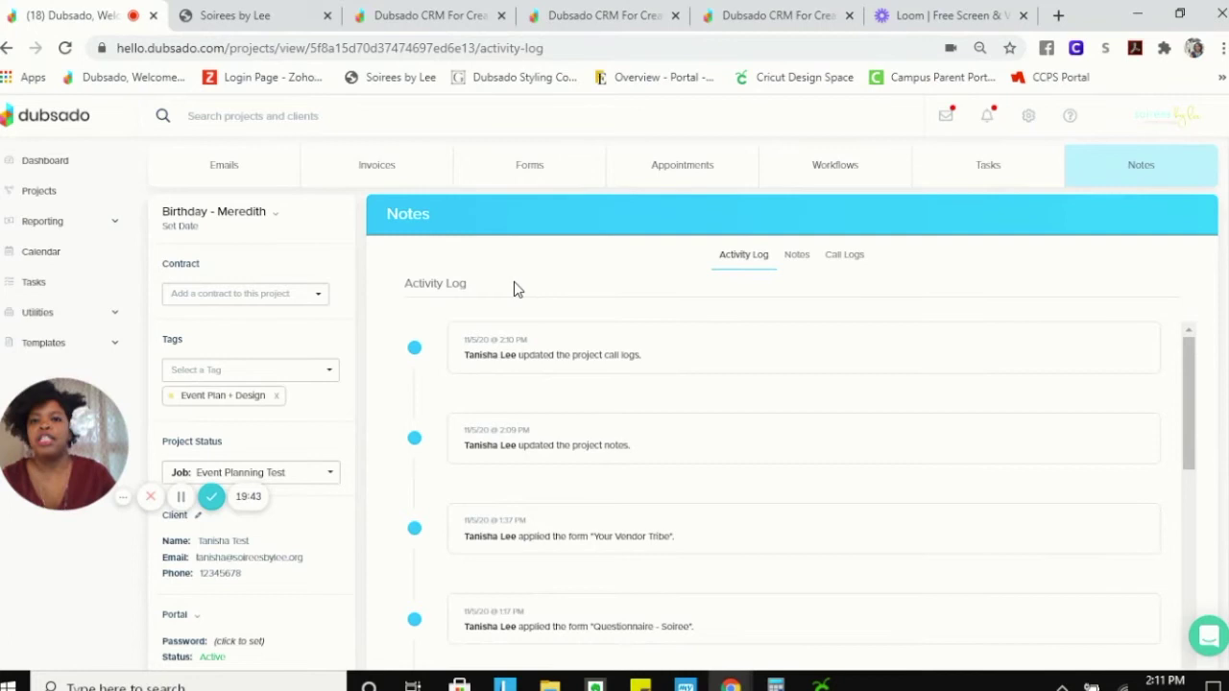
- Search the form templates for "sbl proposal" and add the SBL Proposal to the birthday project's forms
left_click(532, 165)
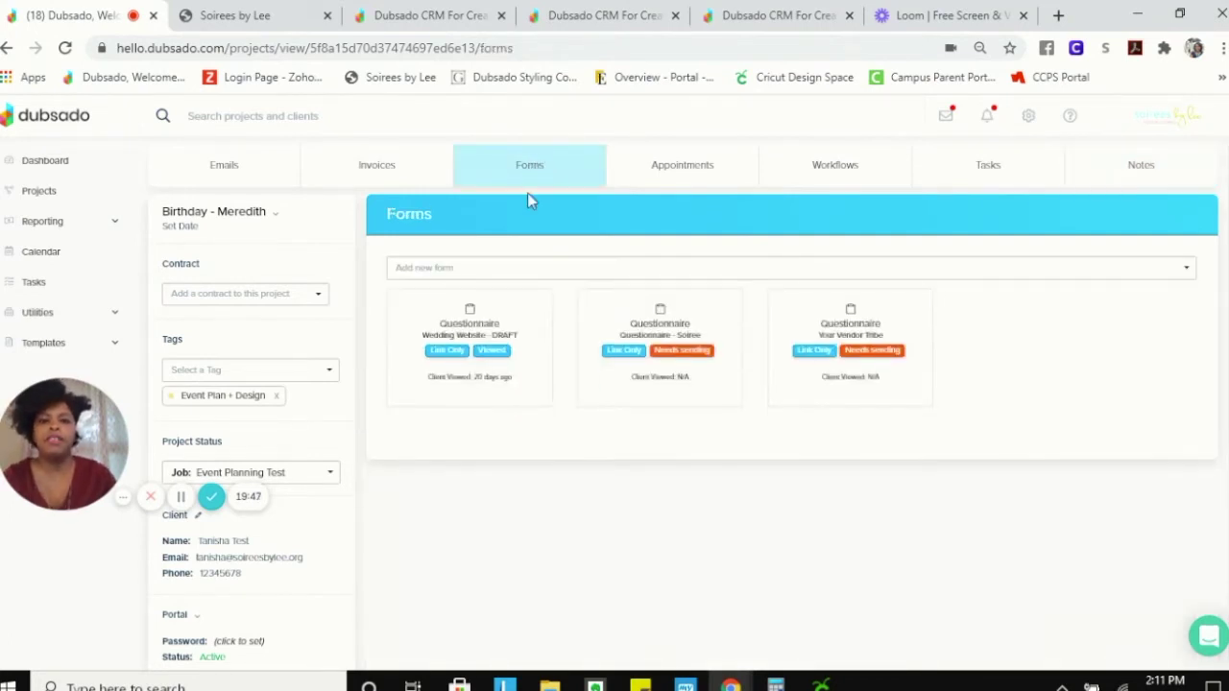
left_click(531, 270)
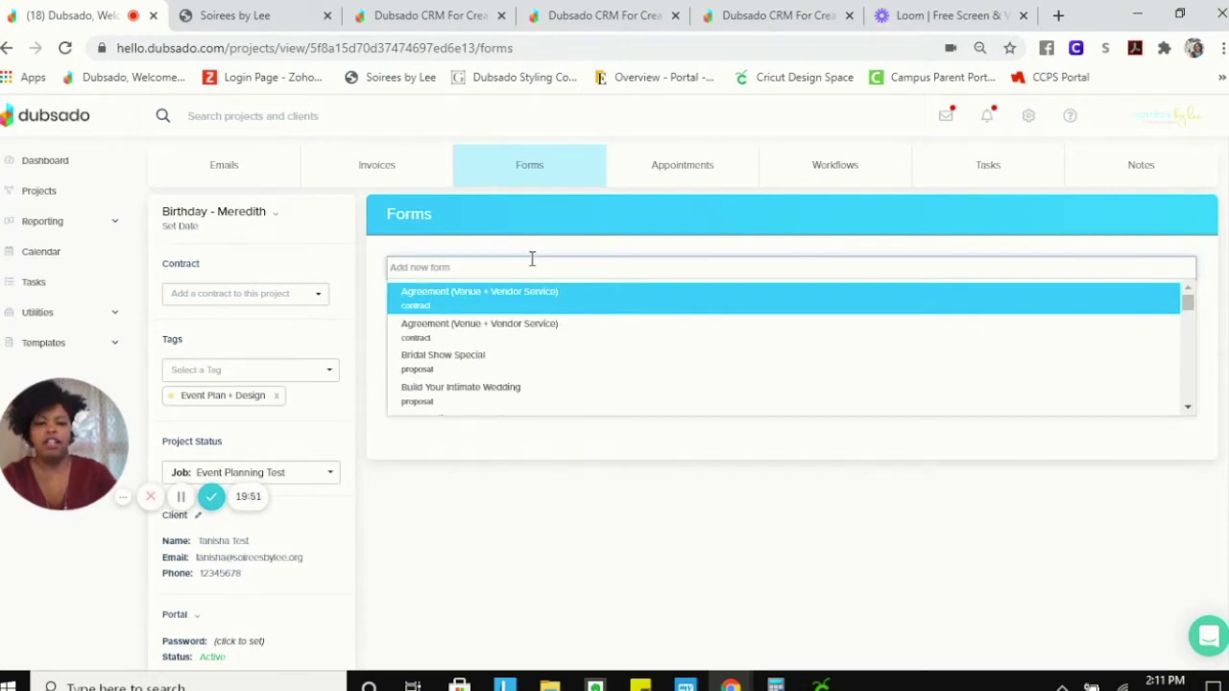
type("pro")
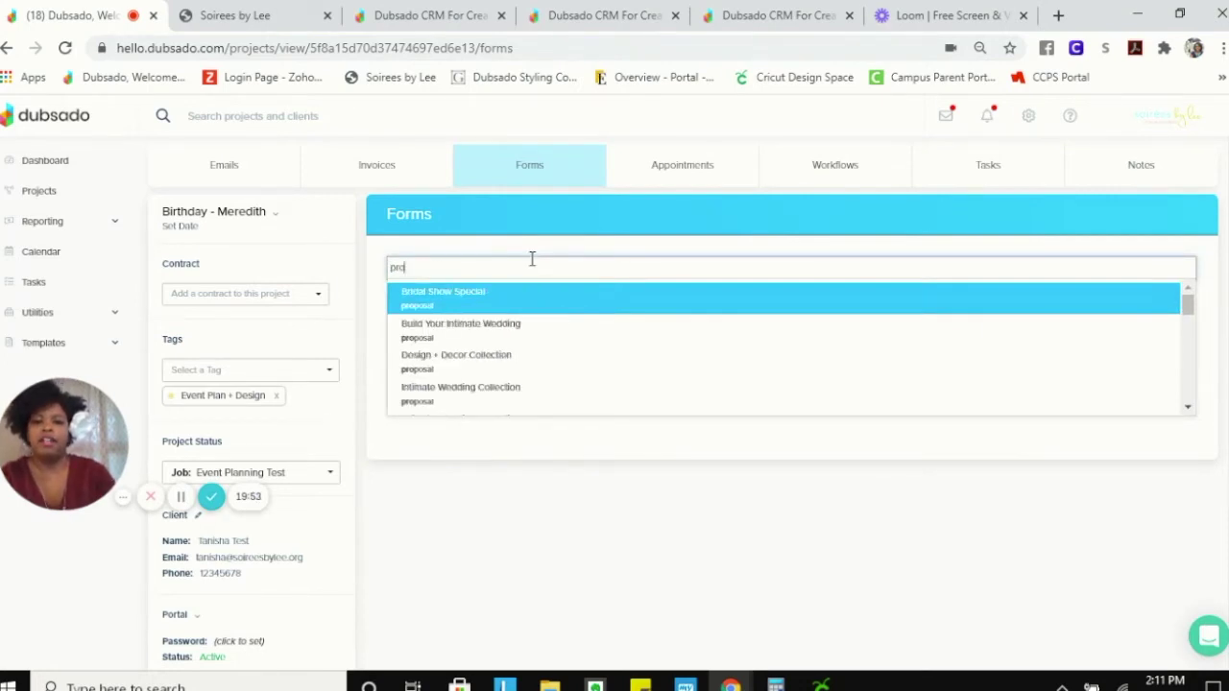
key("BackSpace")
key("BackSpace")
key("BackSpace")
type("sbl")
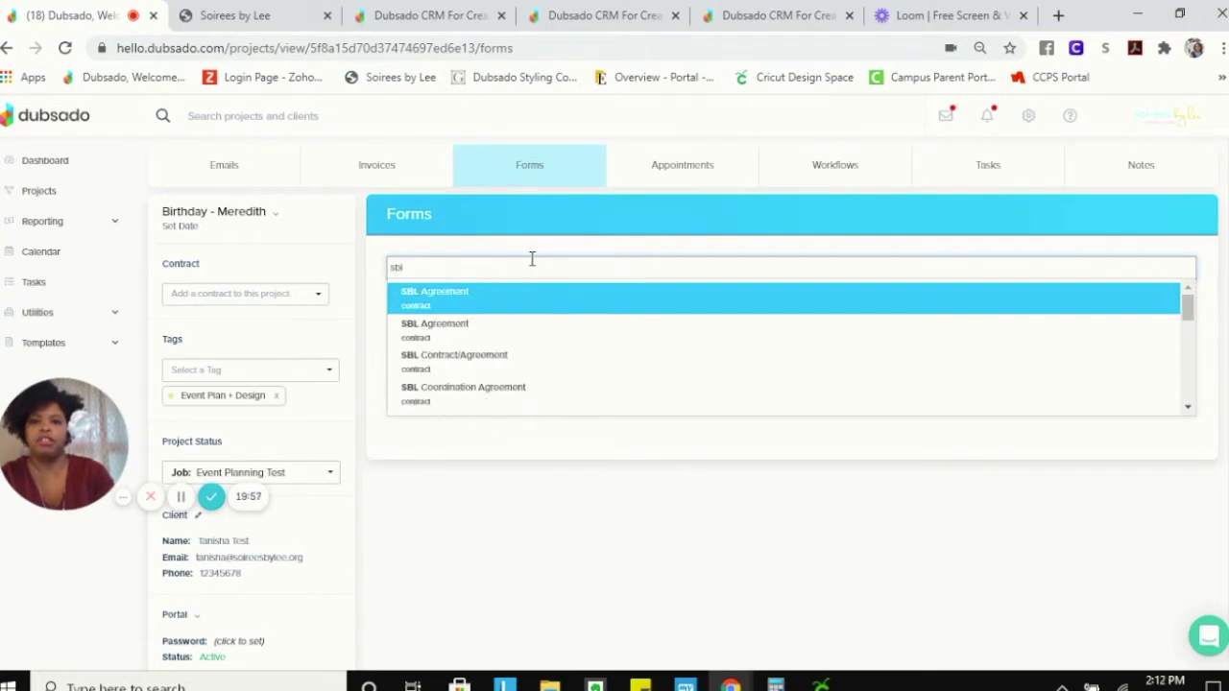
type(" pr")
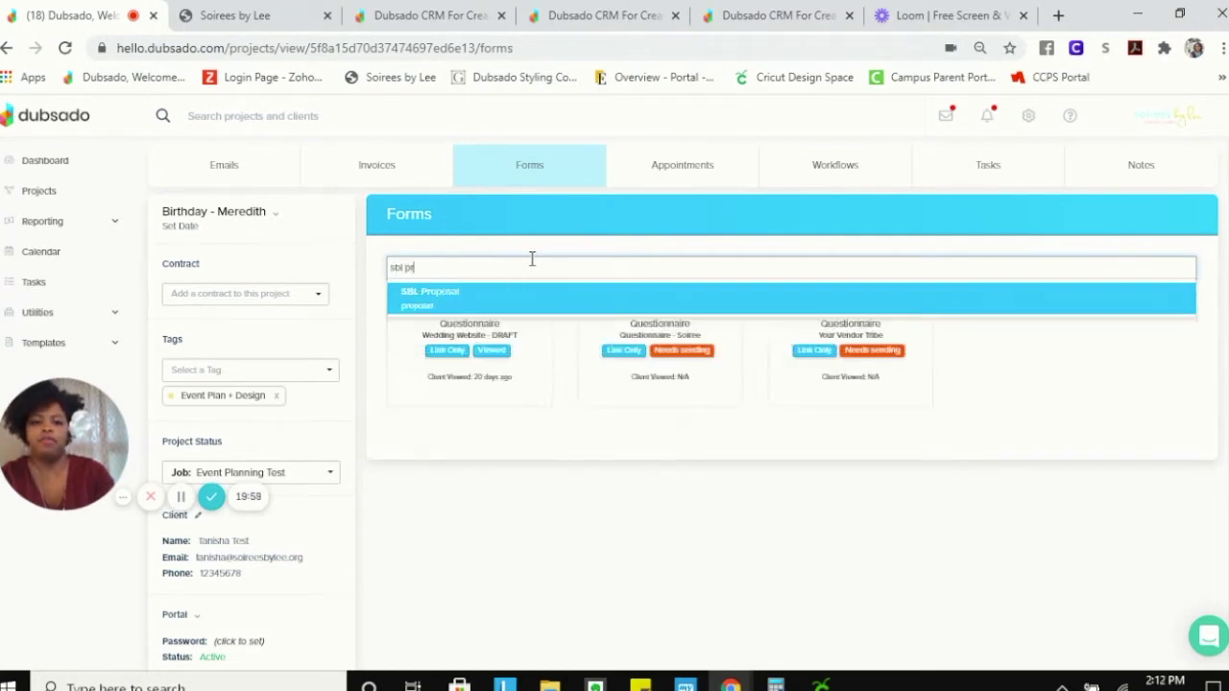
type("oposal")
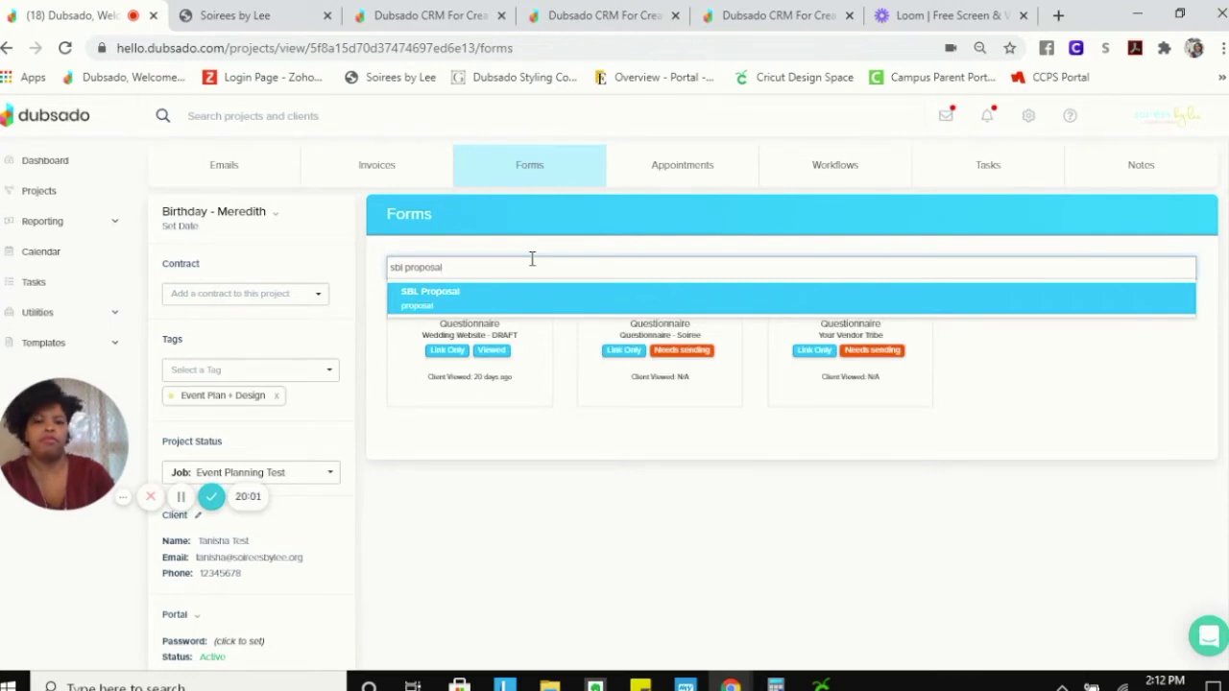
left_click(516, 291)
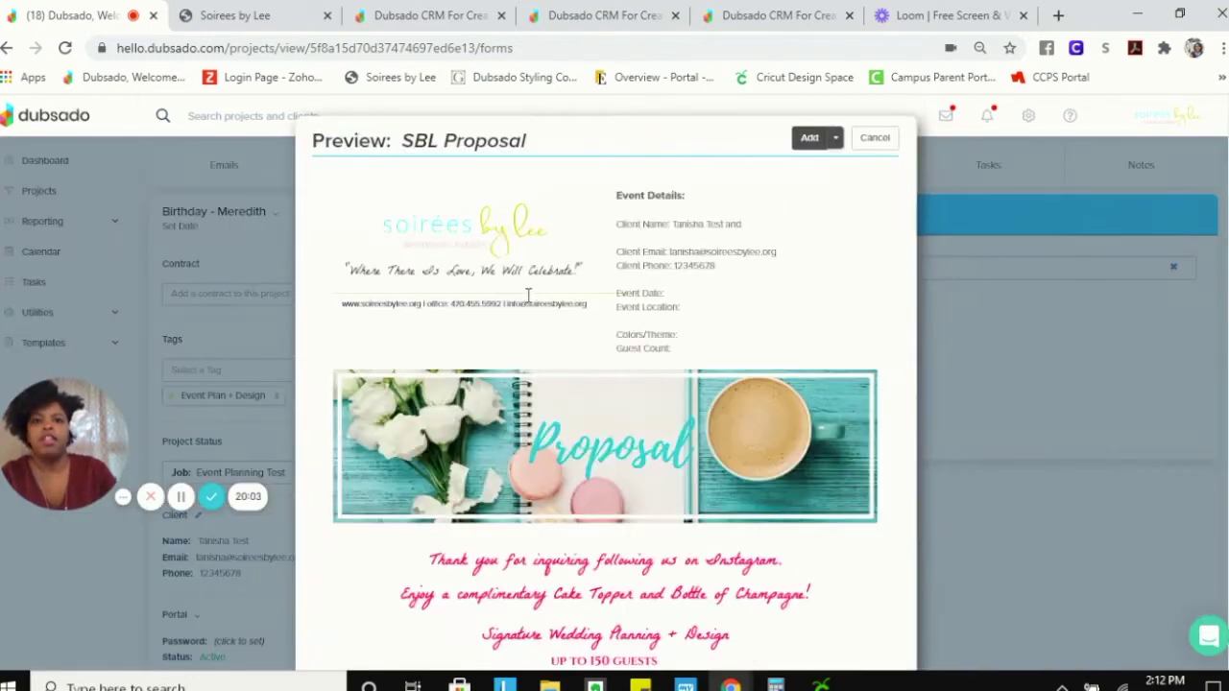
left_click(811, 139)
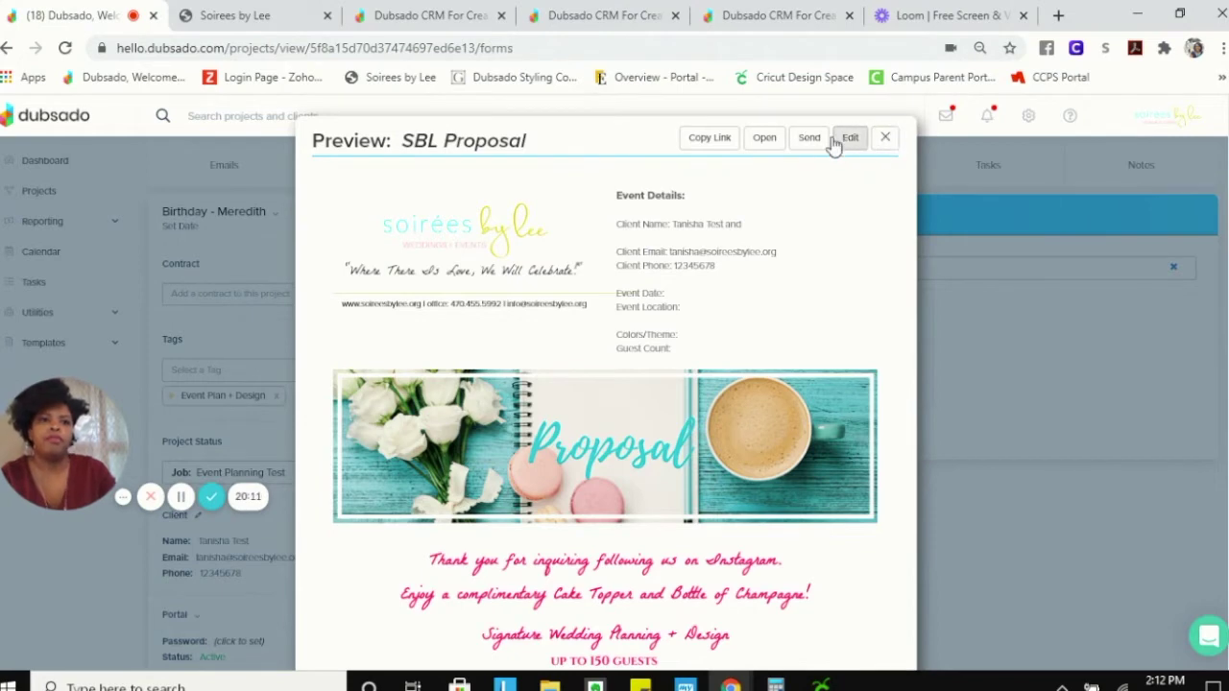
- Open the SBL Proposal's public page and examine its event details, package description, payment schedule and acceptance fields
left_click(765, 138)
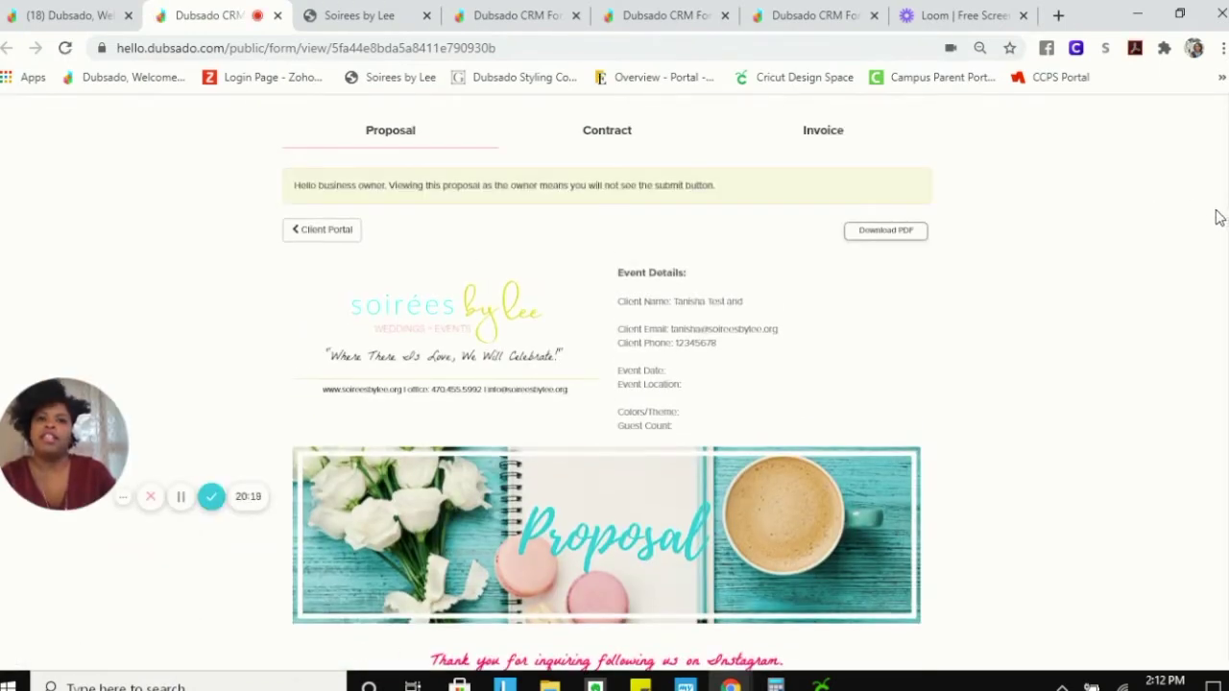
scroll(1157, 230, "down", 1)
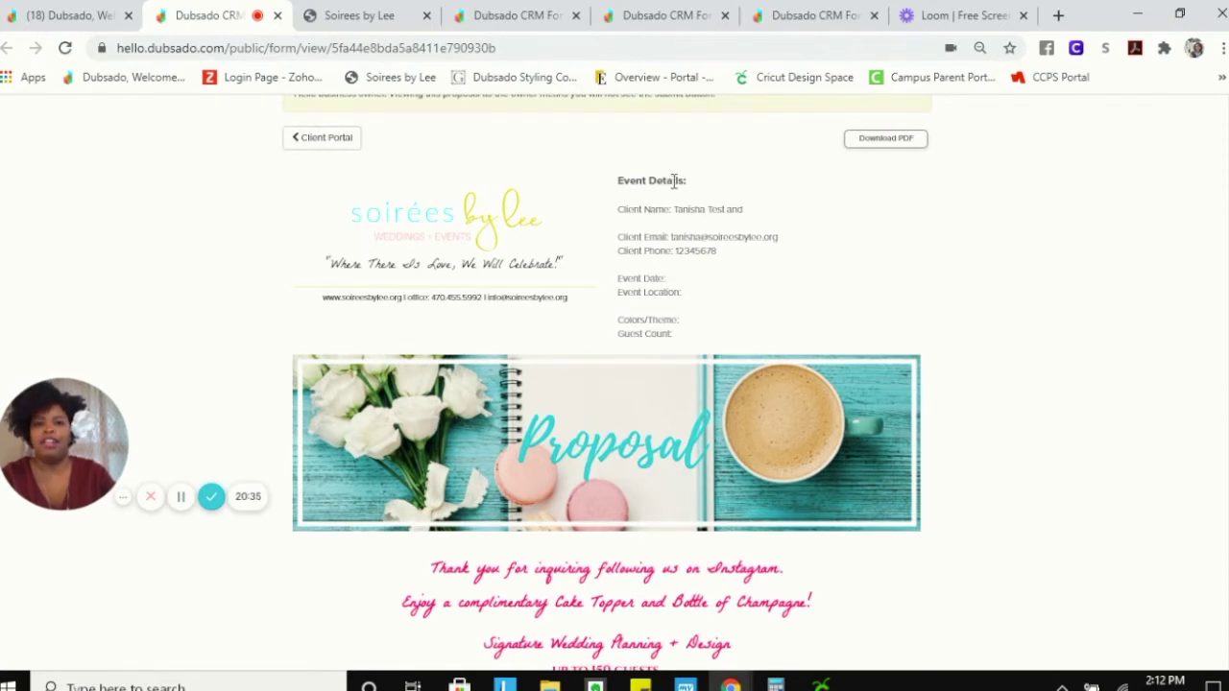
scroll(891, 335, "down", 6)
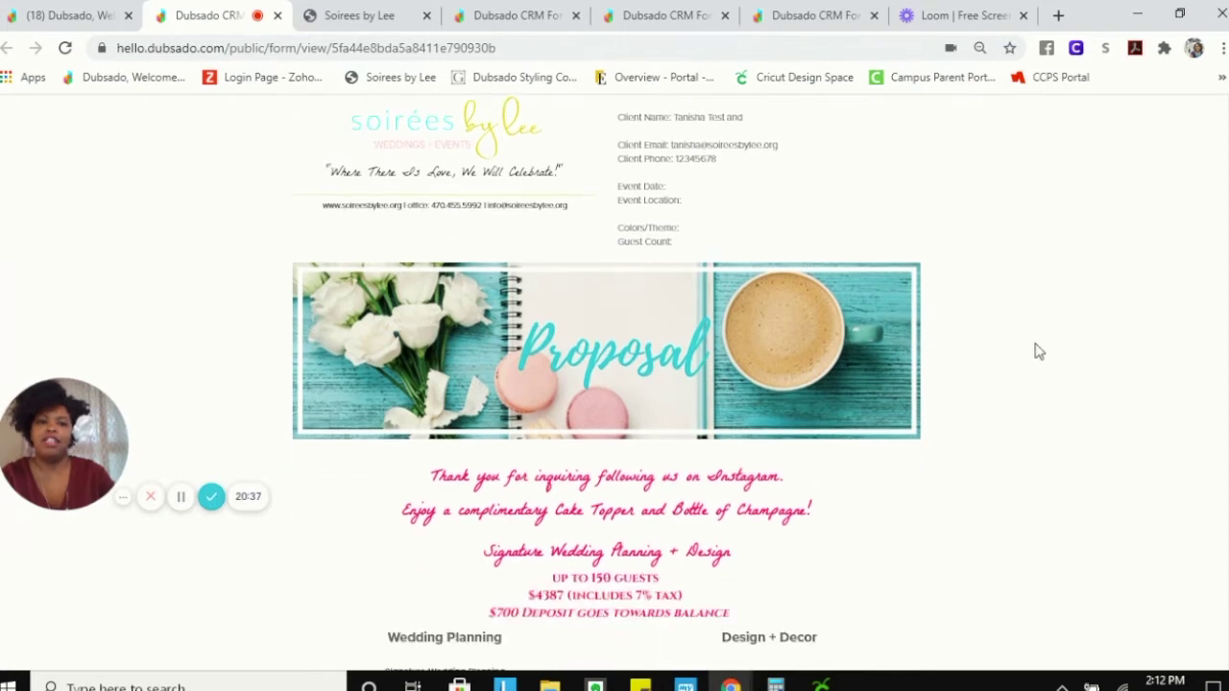
scroll(988, 342, "down", 1)
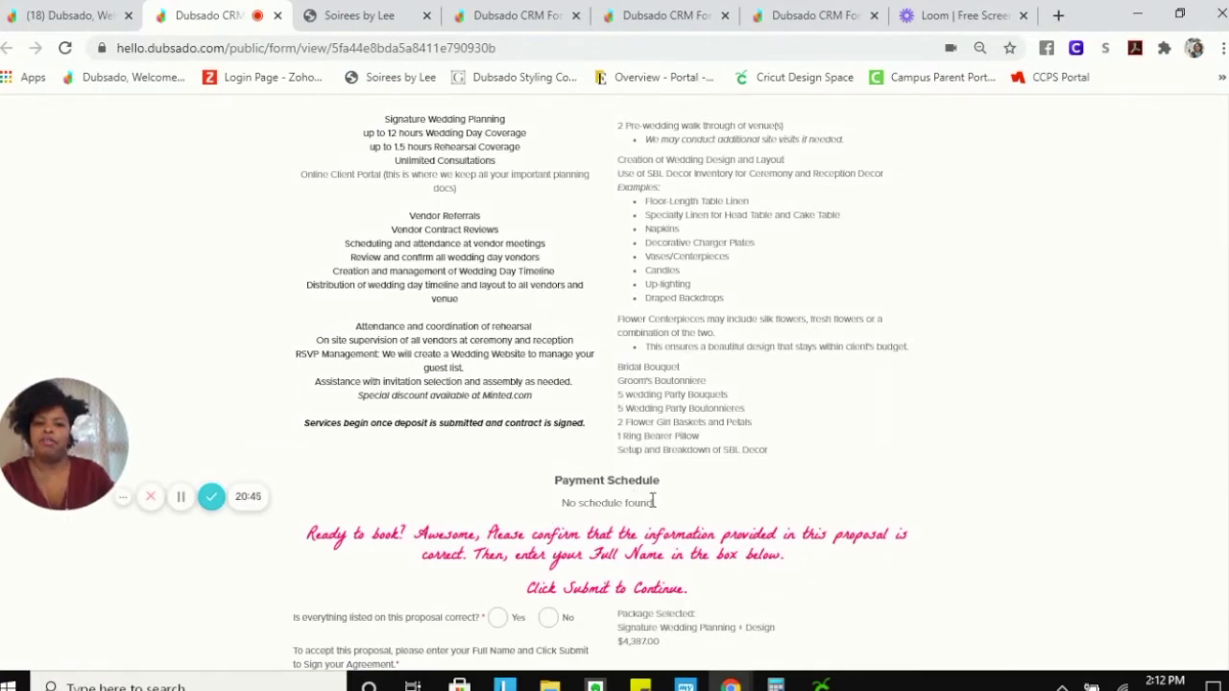
scroll(831, 519, "down", 2)
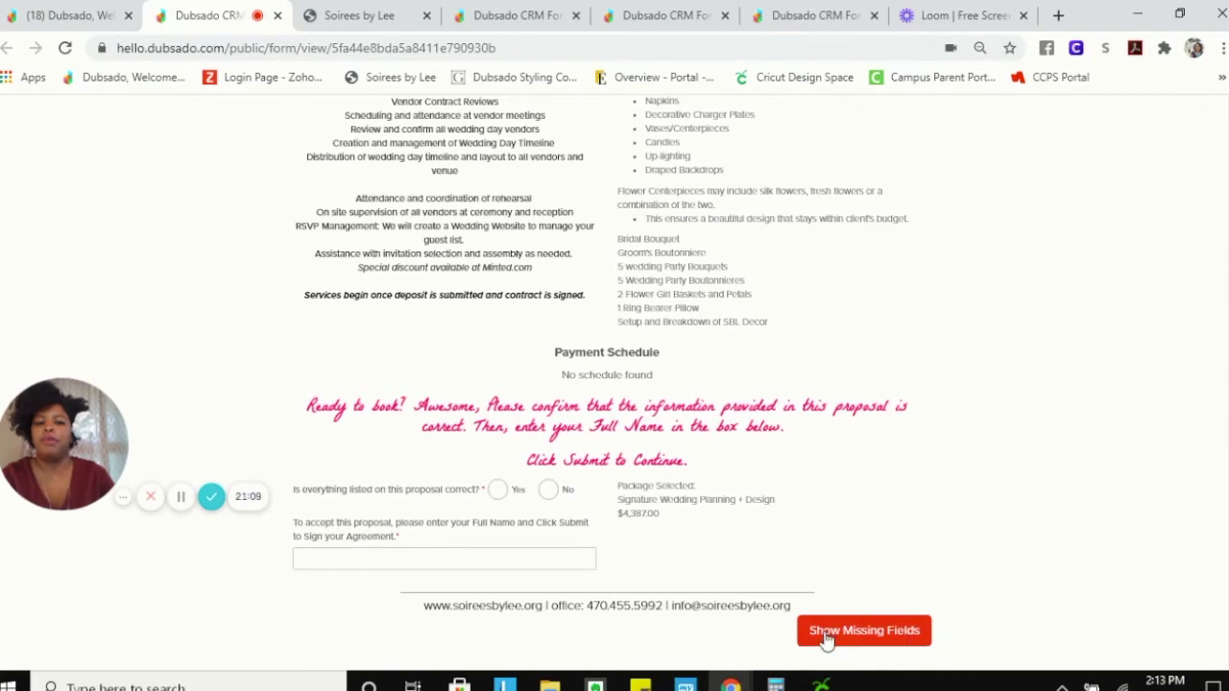
scroll(760, 605, "up", 20)
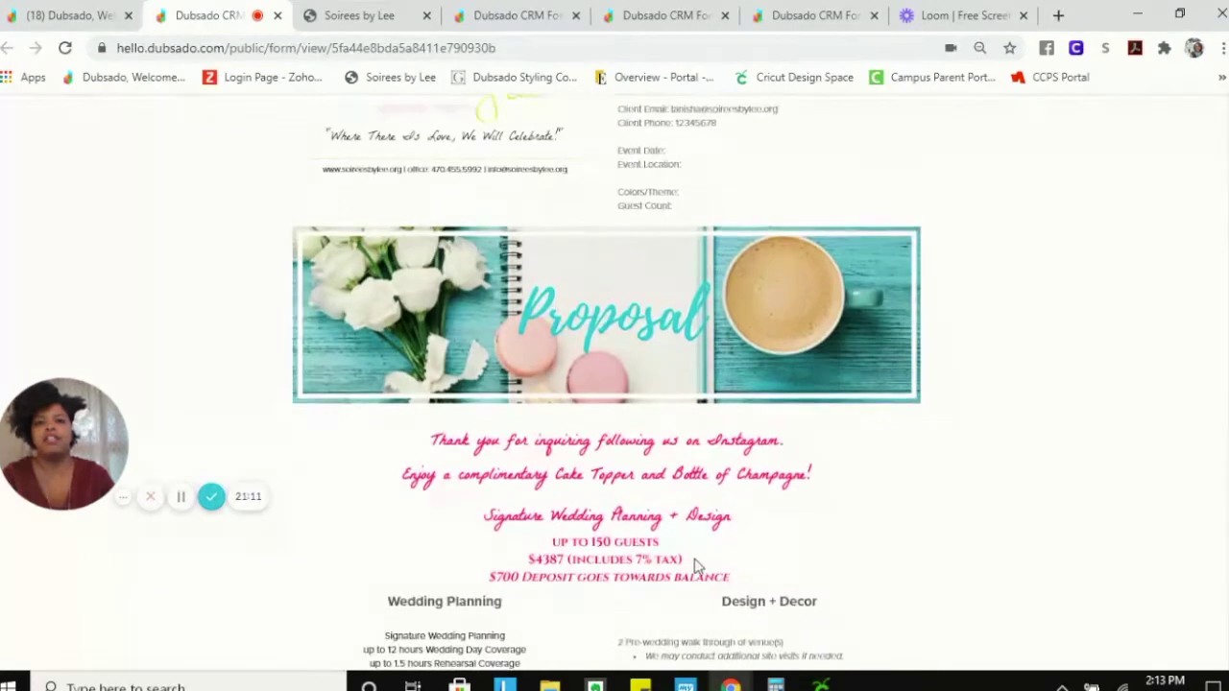
- Try to view the contract part of the proposal, and return to the birthday project's forms with the preview closed
left_click(600, 131)
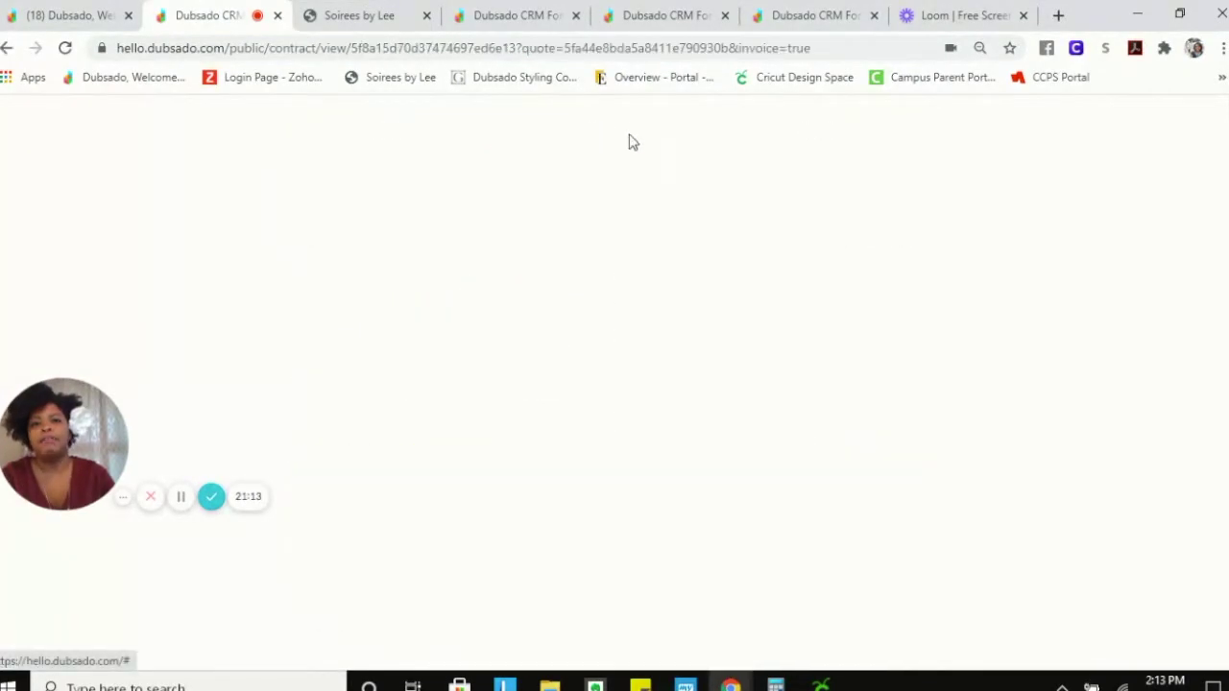
left_click(586, 419)
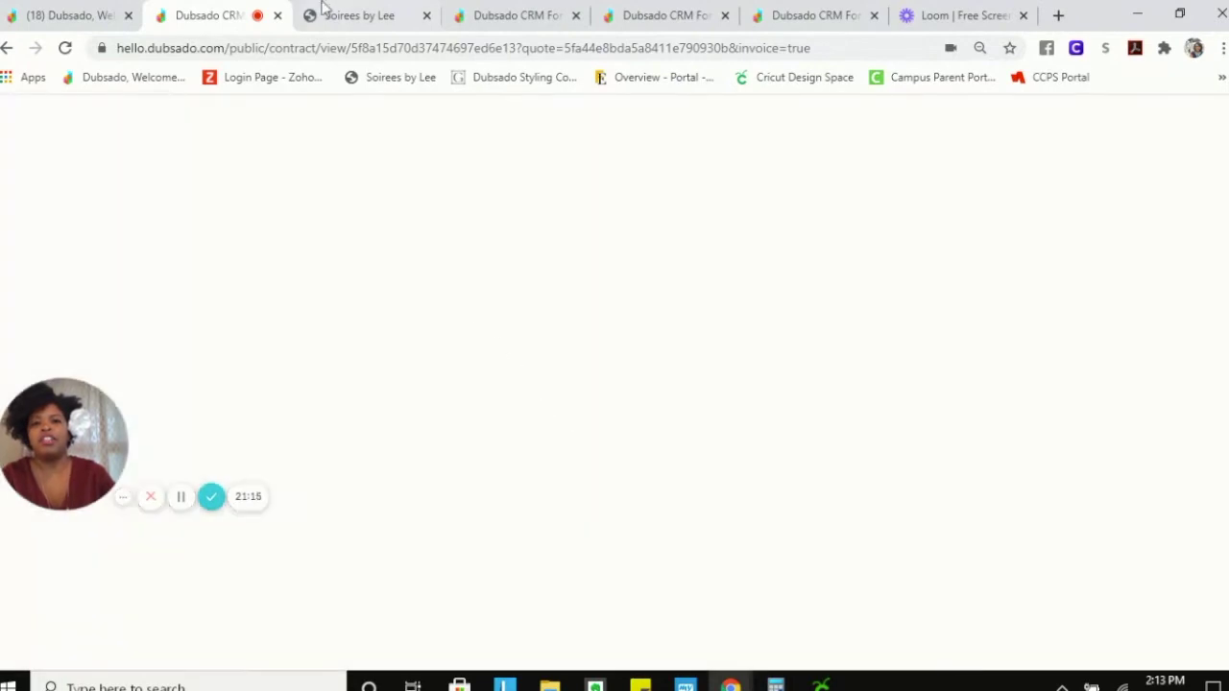
left_click(63, 13)
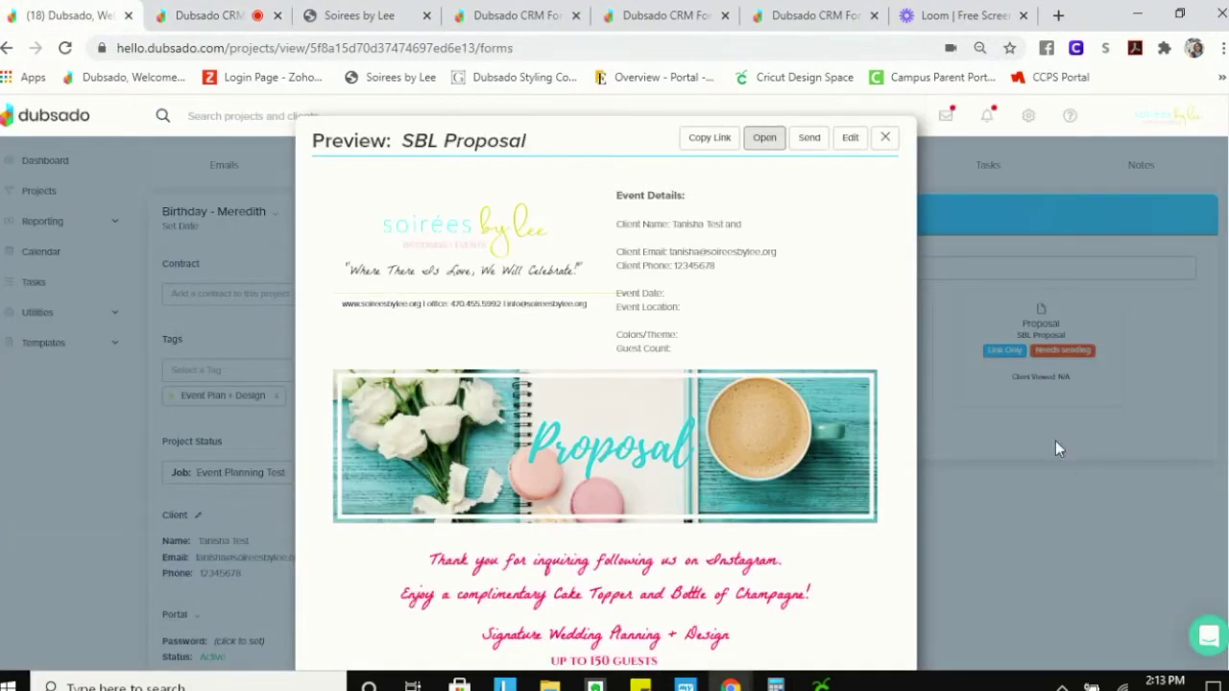
left_click(884, 139)
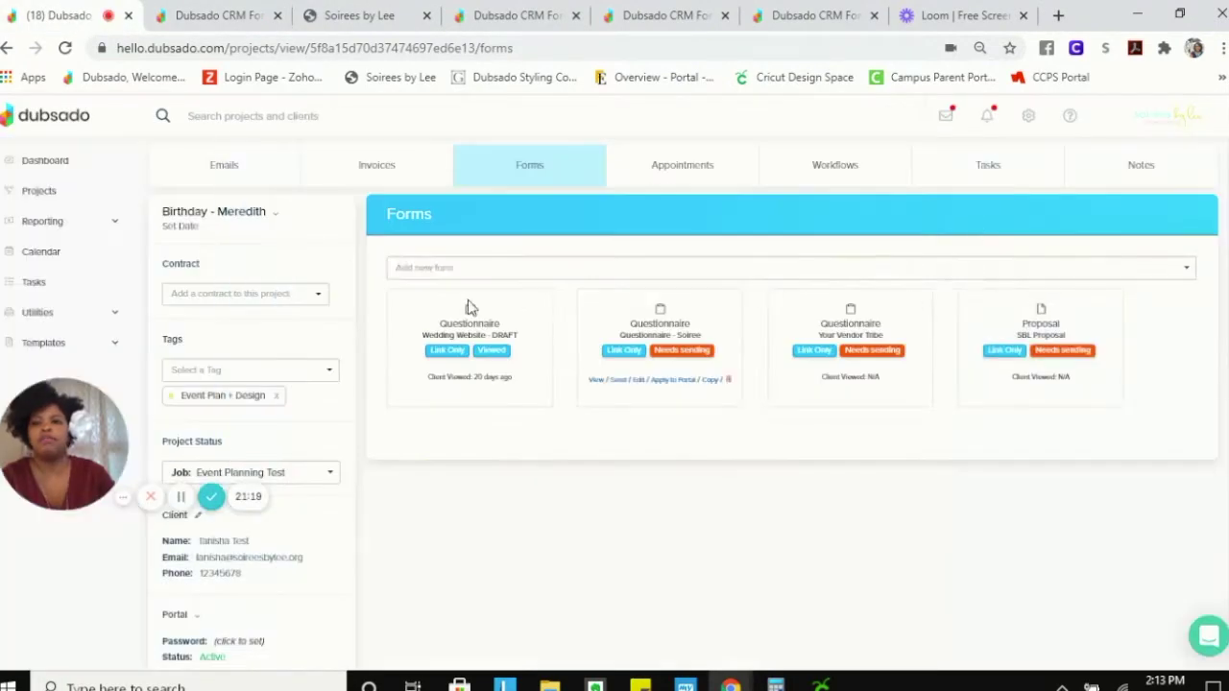
- Add the SBL Contract/Agreement to the birthday project as its contract
left_click(307, 296)
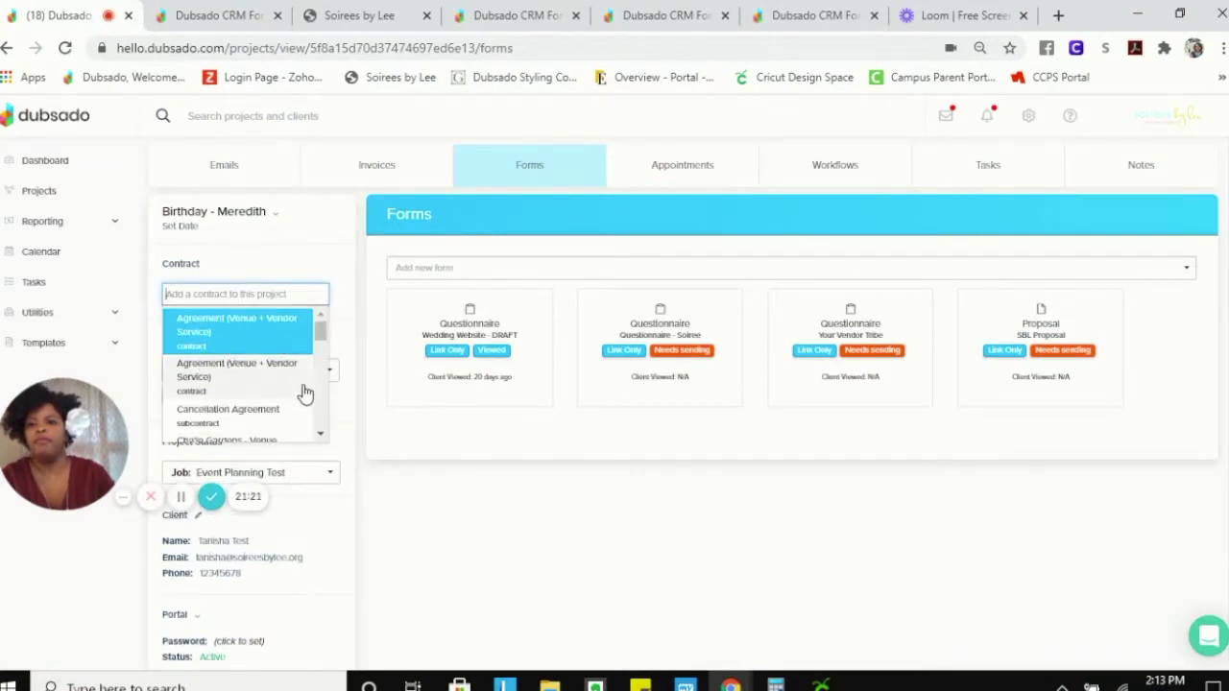
scroll(245, 408, "down", 2)
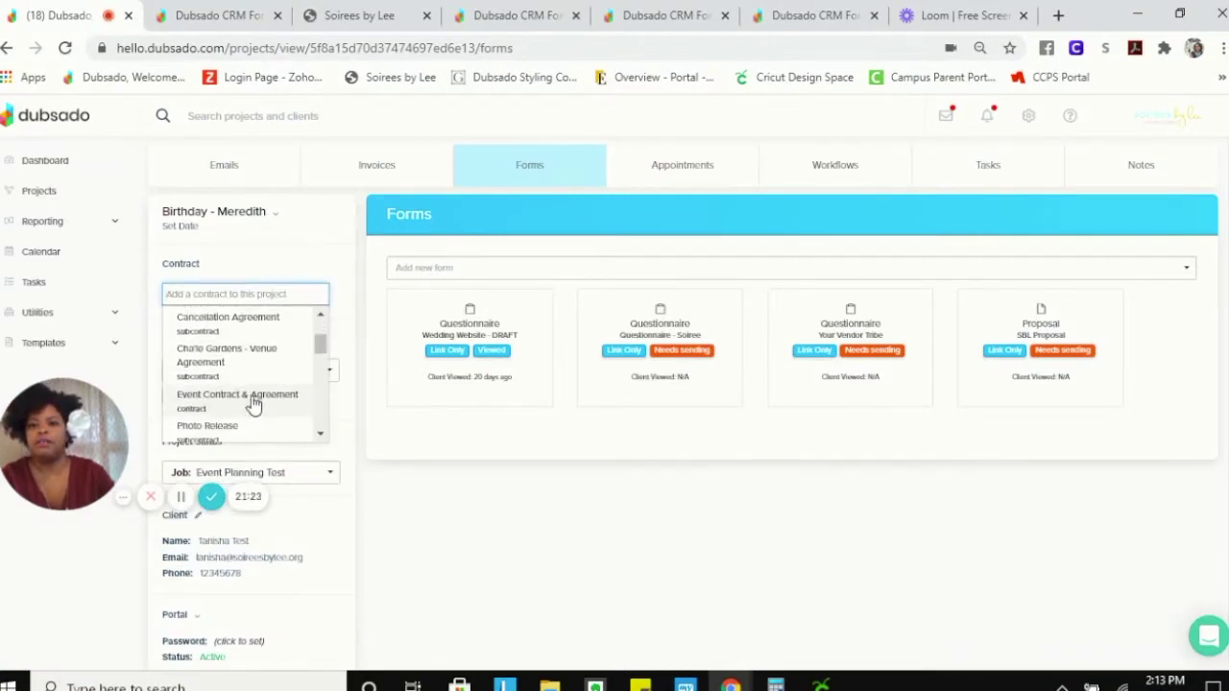
scroll(252, 403, "down", 4)
left_click(240, 366)
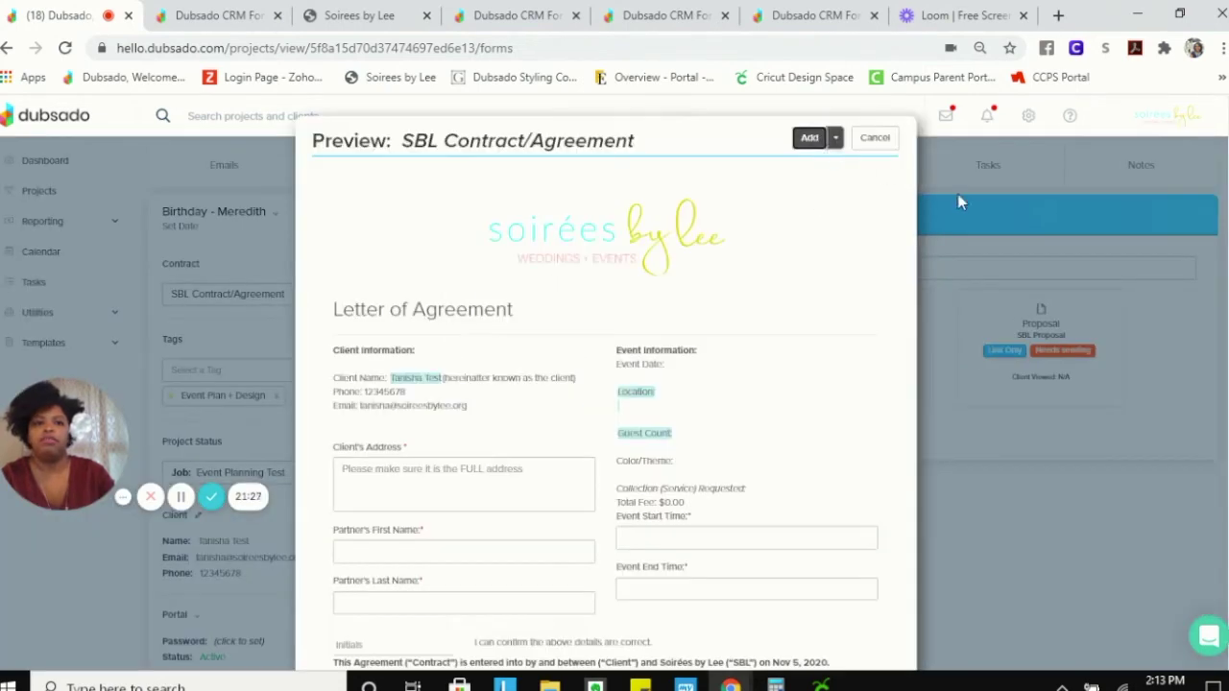
left_click(881, 142)
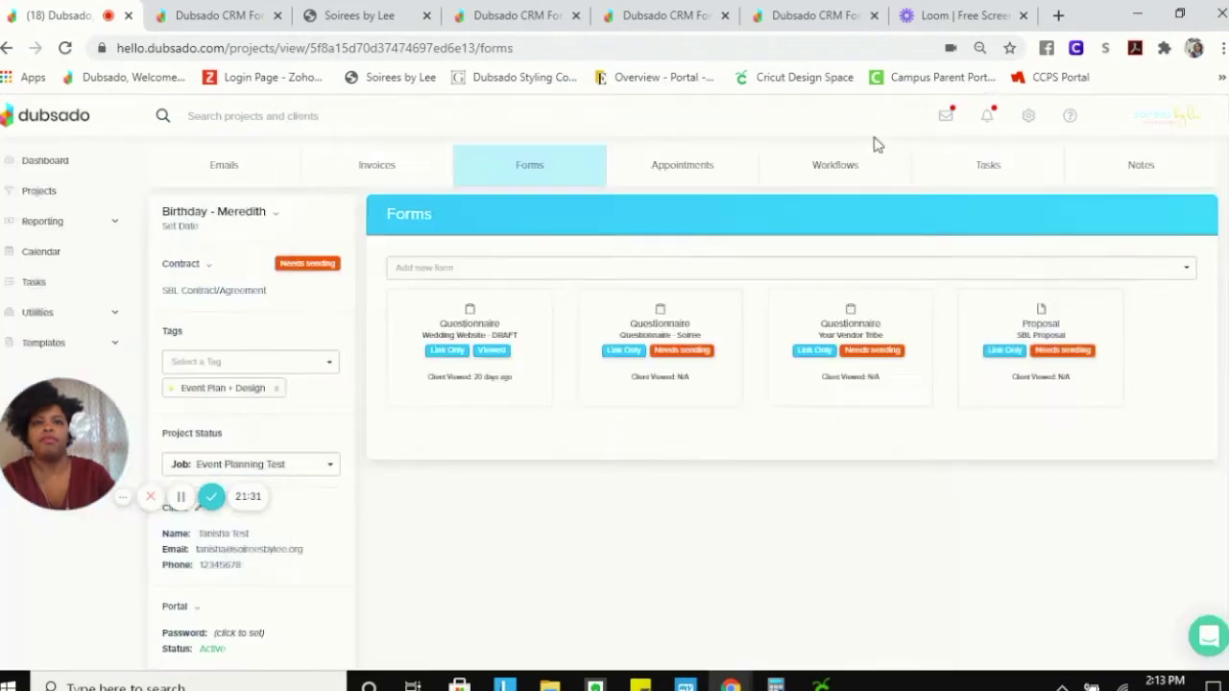
- Open the SBL Proposal's public page in a new browser tab and close the old blank contract page
mouse_move(1072, 375)
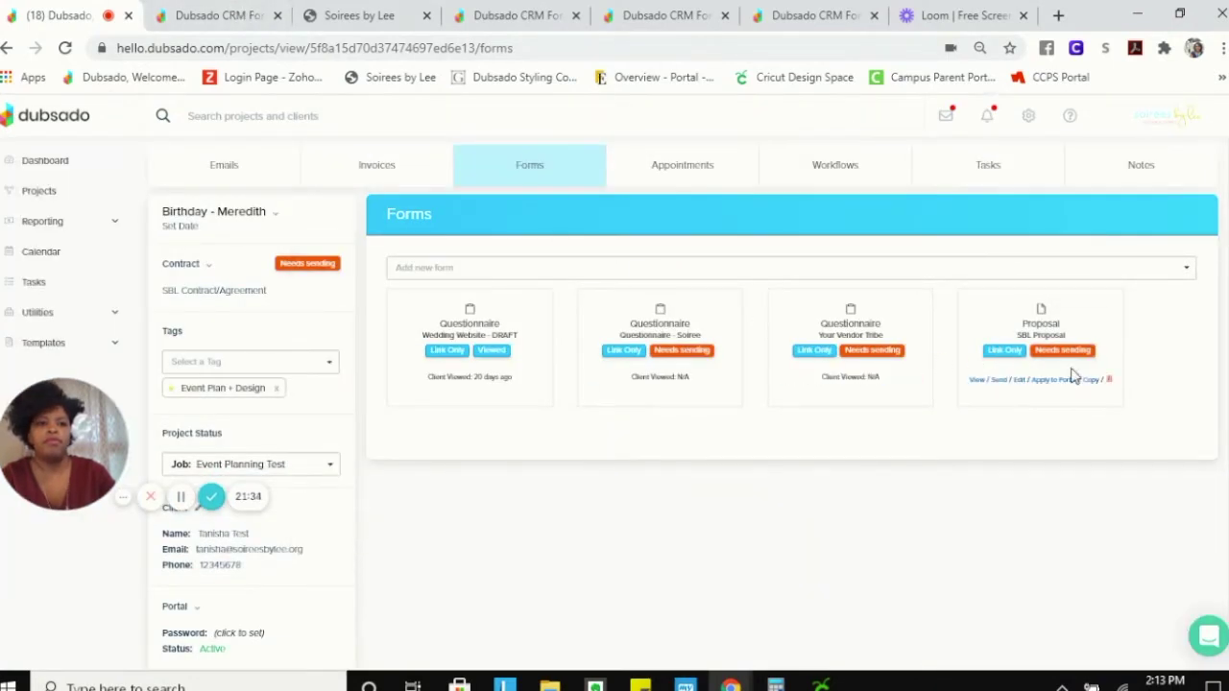
left_click(977, 381)
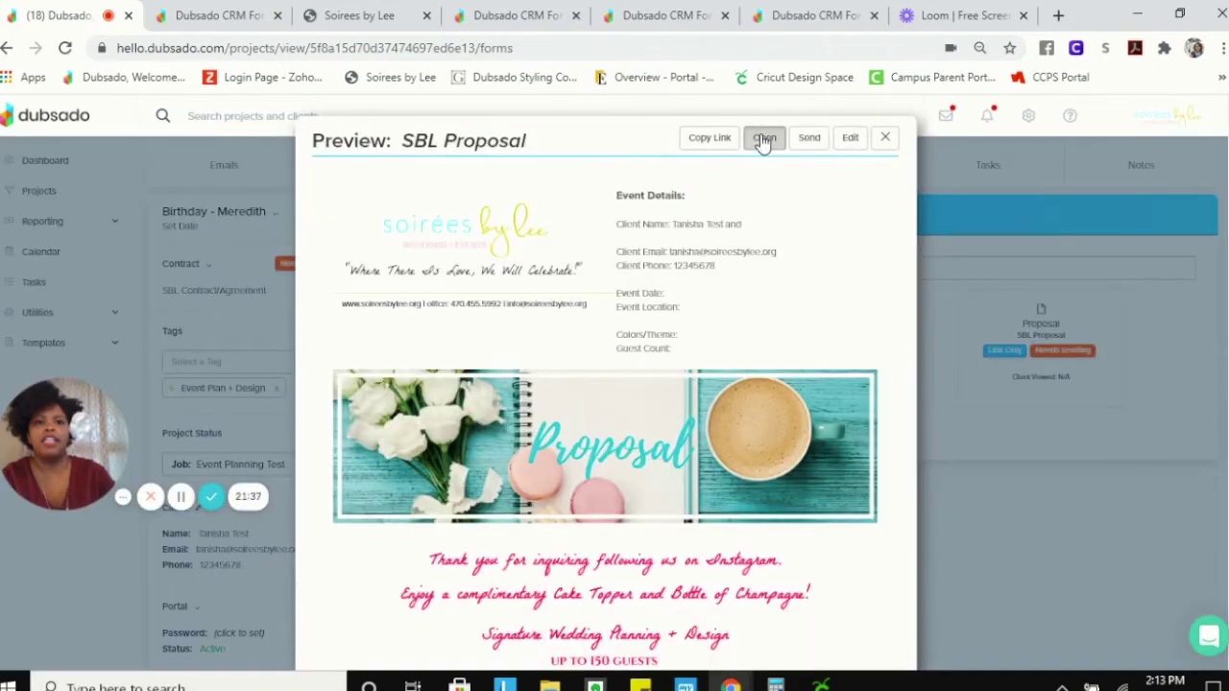
left_click(765, 134)
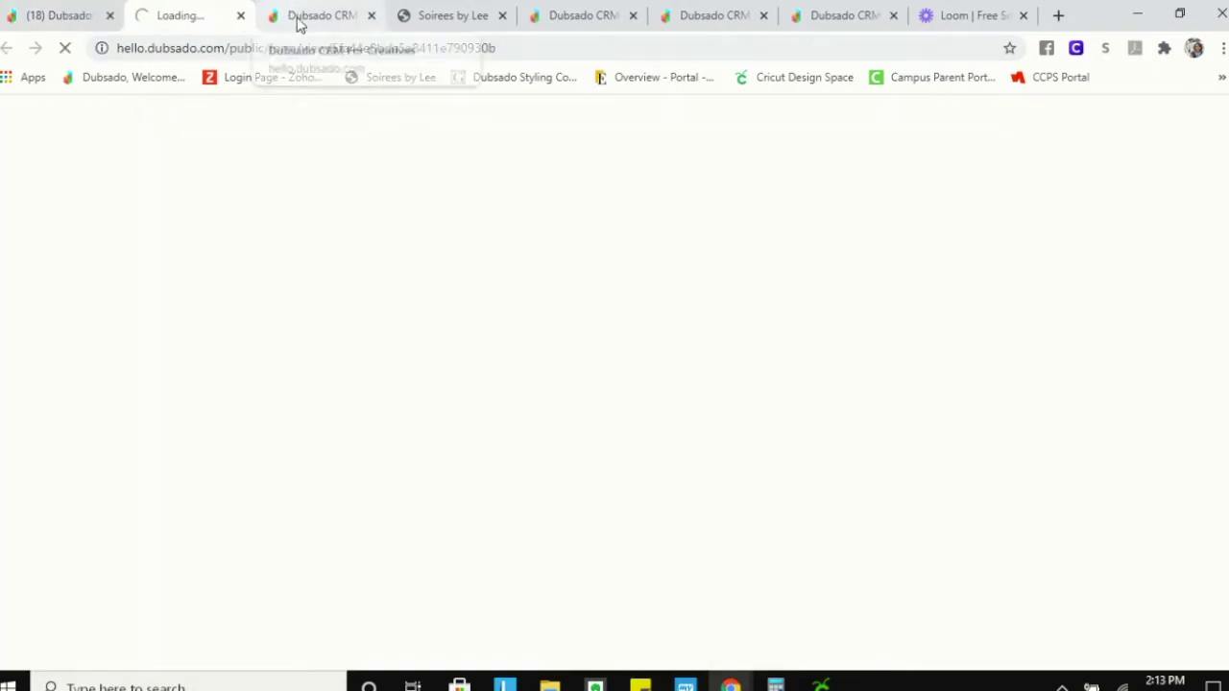
left_click(333, 23)
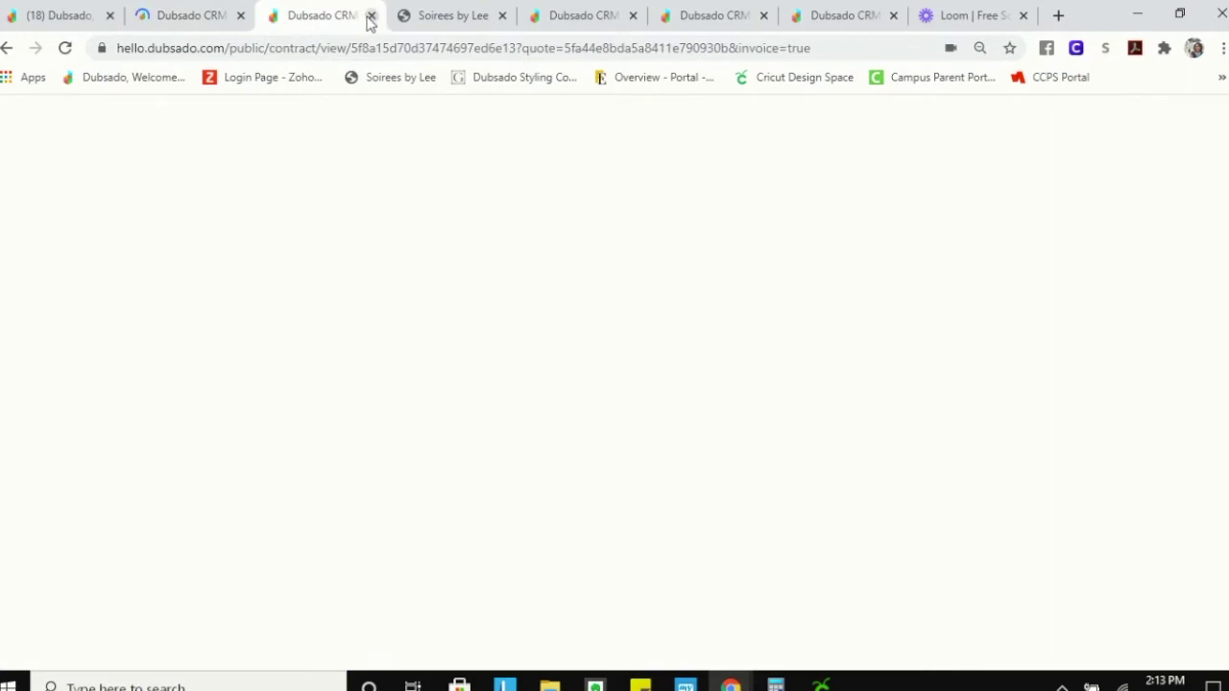
left_click(371, 16)
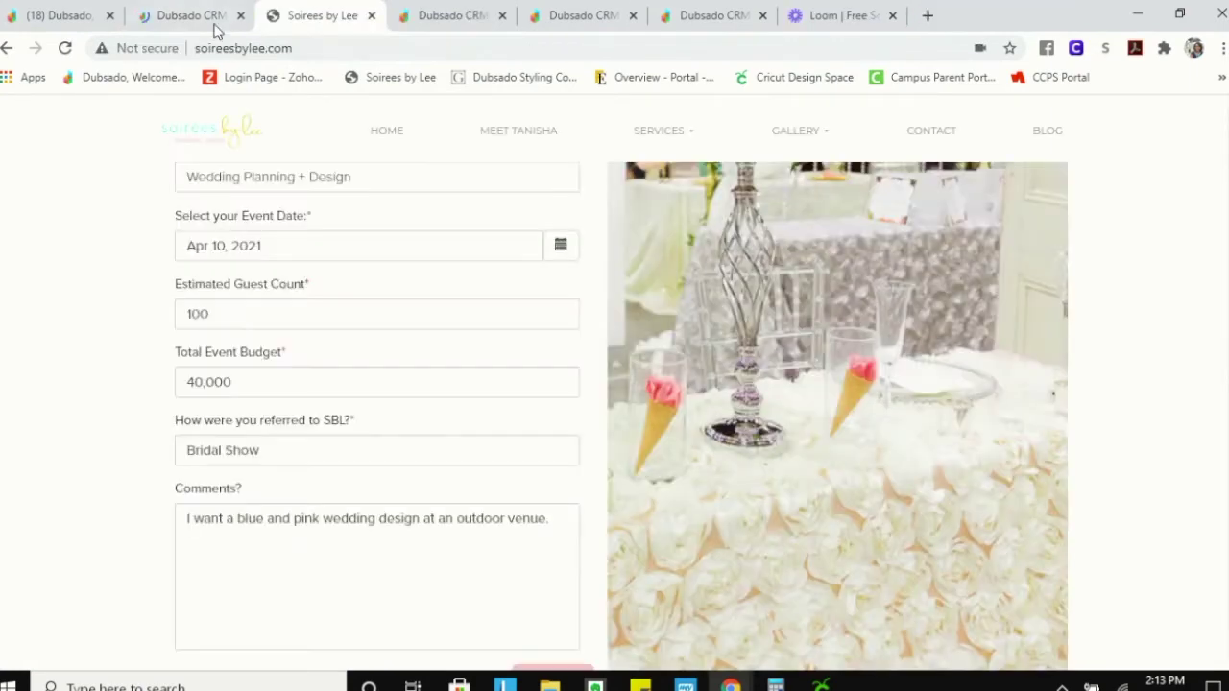
left_click(206, 21)
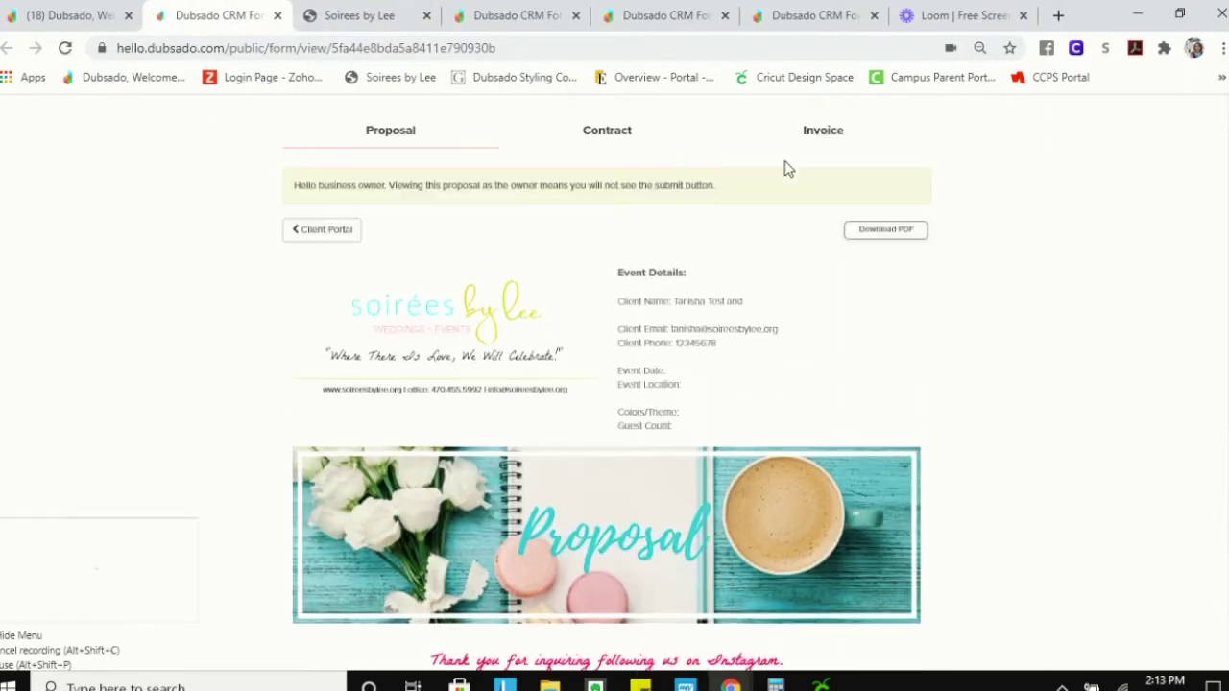
- Open the contract part of the proposal and examine the Letter of Agreement's client fields, clauses, terms and signature areas
left_click(605, 132)
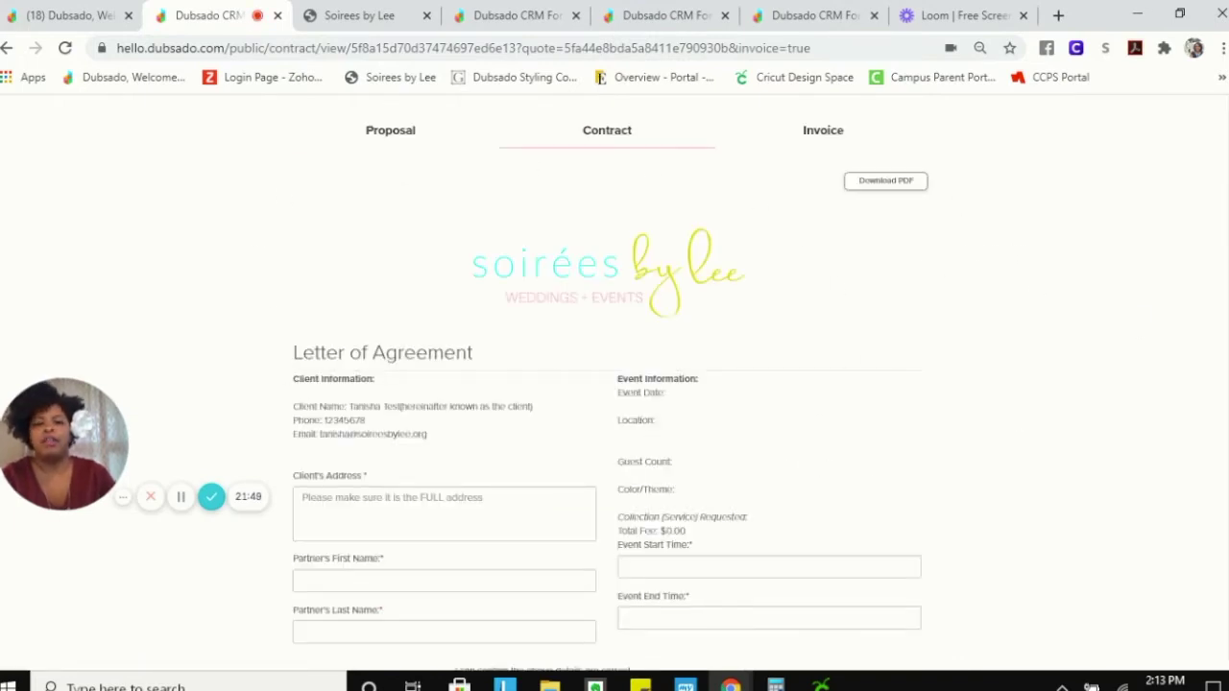
scroll(1004, 348, "down", 3)
scroll(1061, 362, "down", 2)
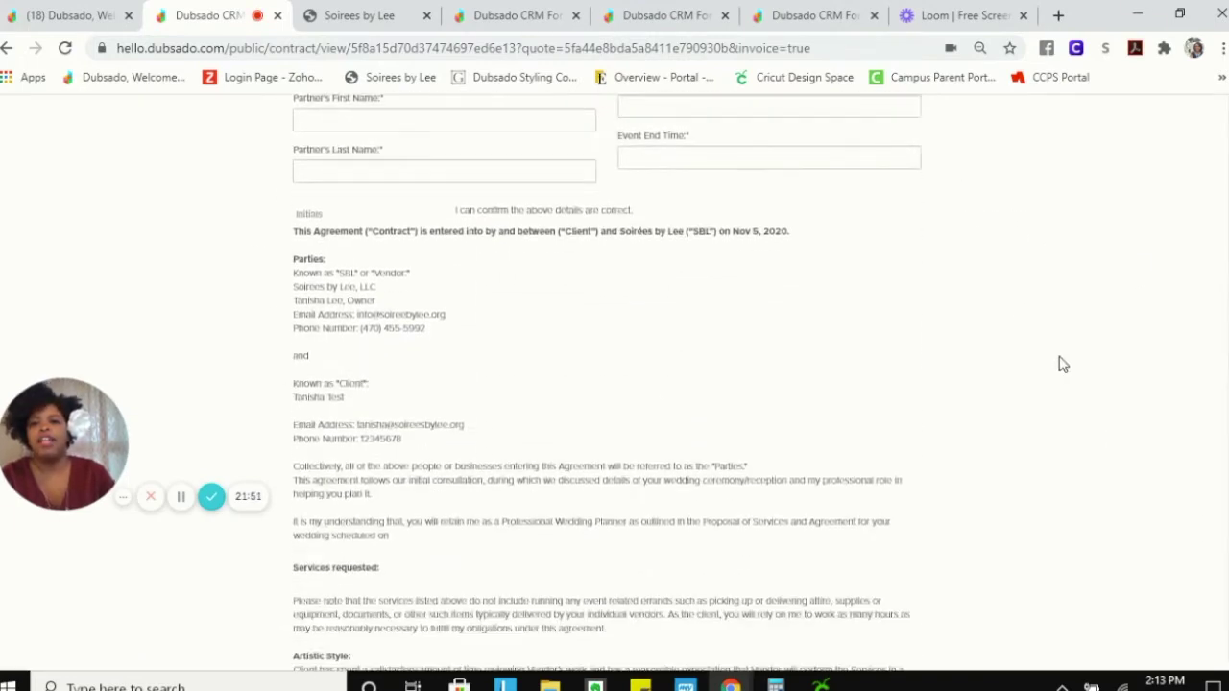
scroll(988, 350, "up", 2)
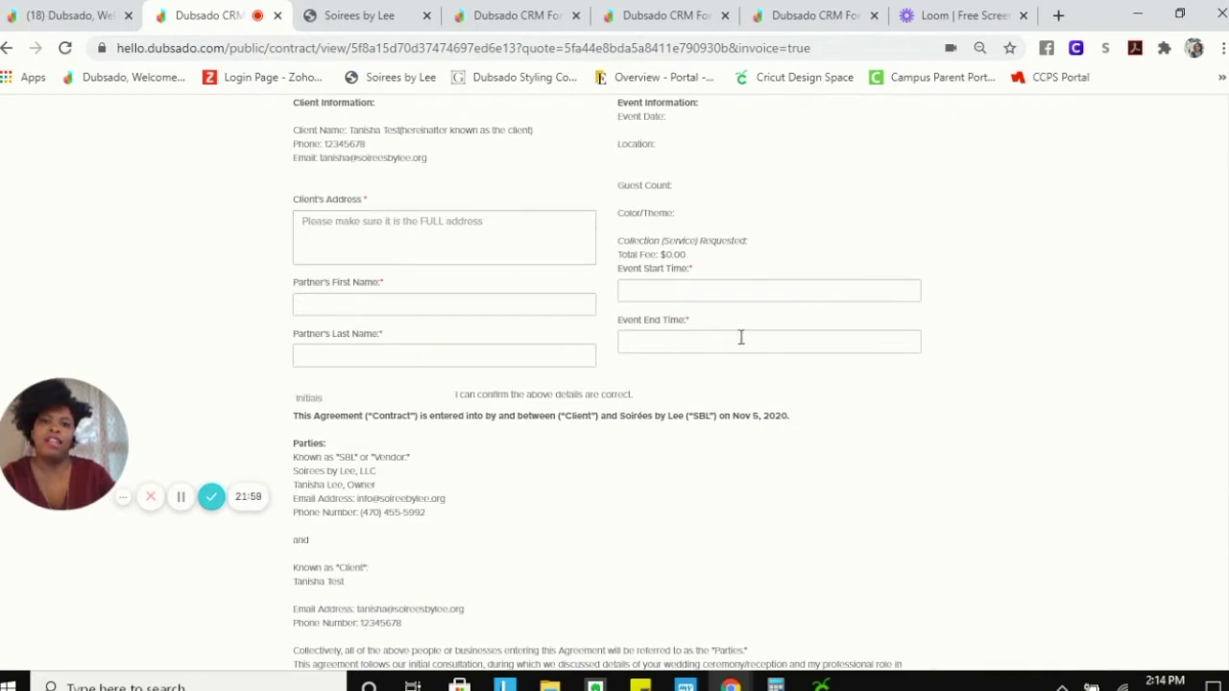
scroll(812, 446, "down", 15)
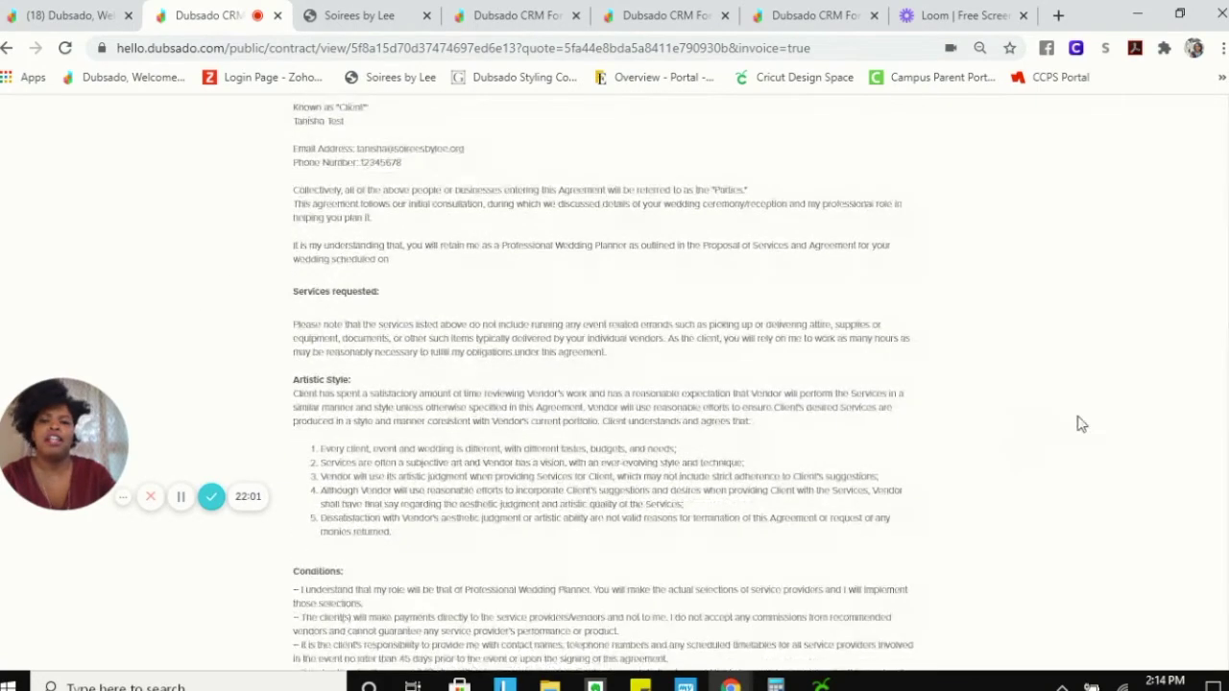
scroll(1188, 406, "down", 18)
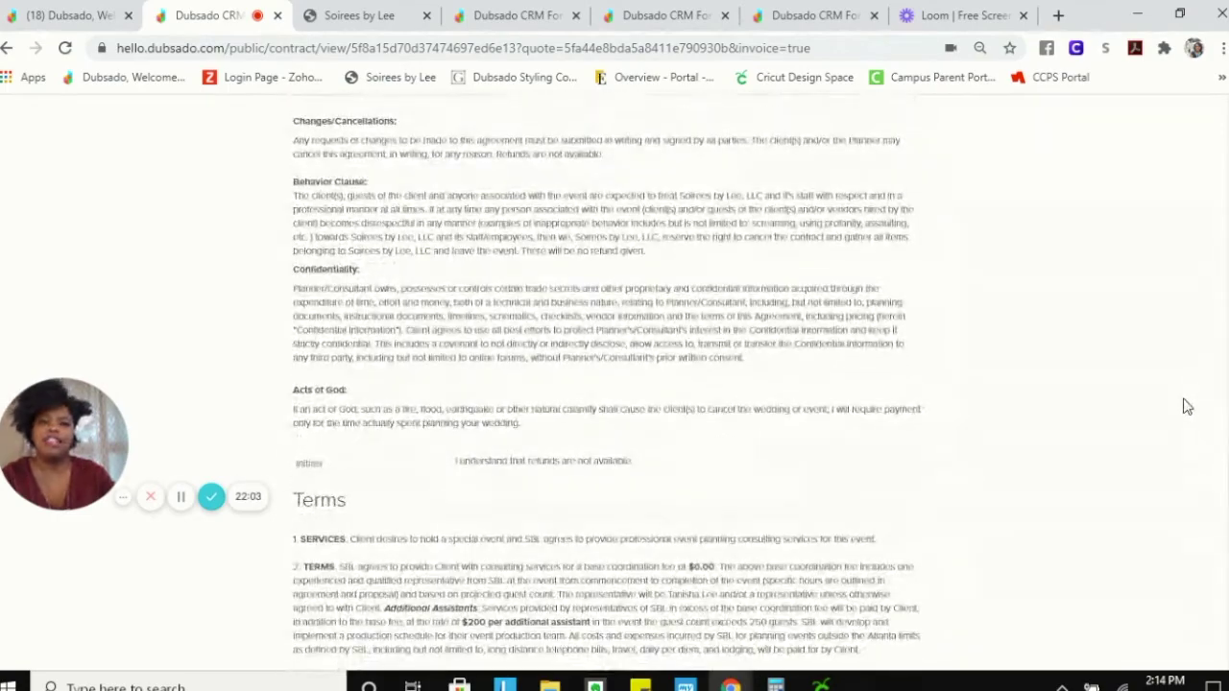
scroll(1151, 419, "down", 3)
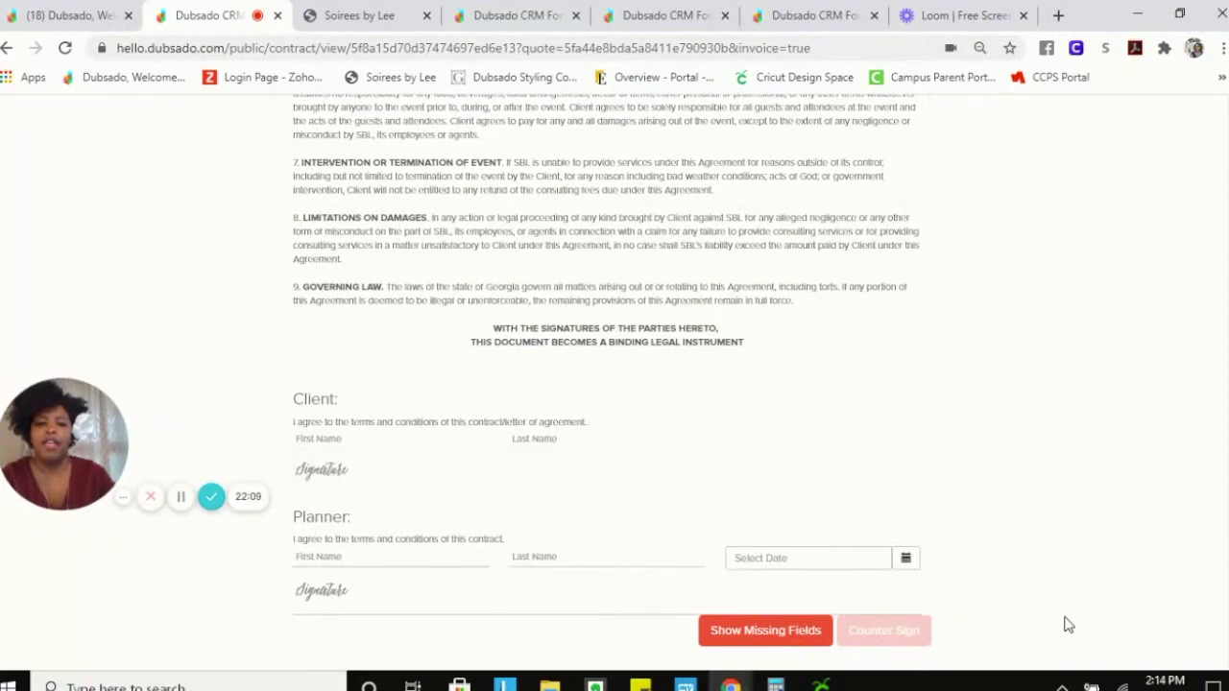
scroll(1004, 521, "up", 15)
scroll(964, 480, "up", 10)
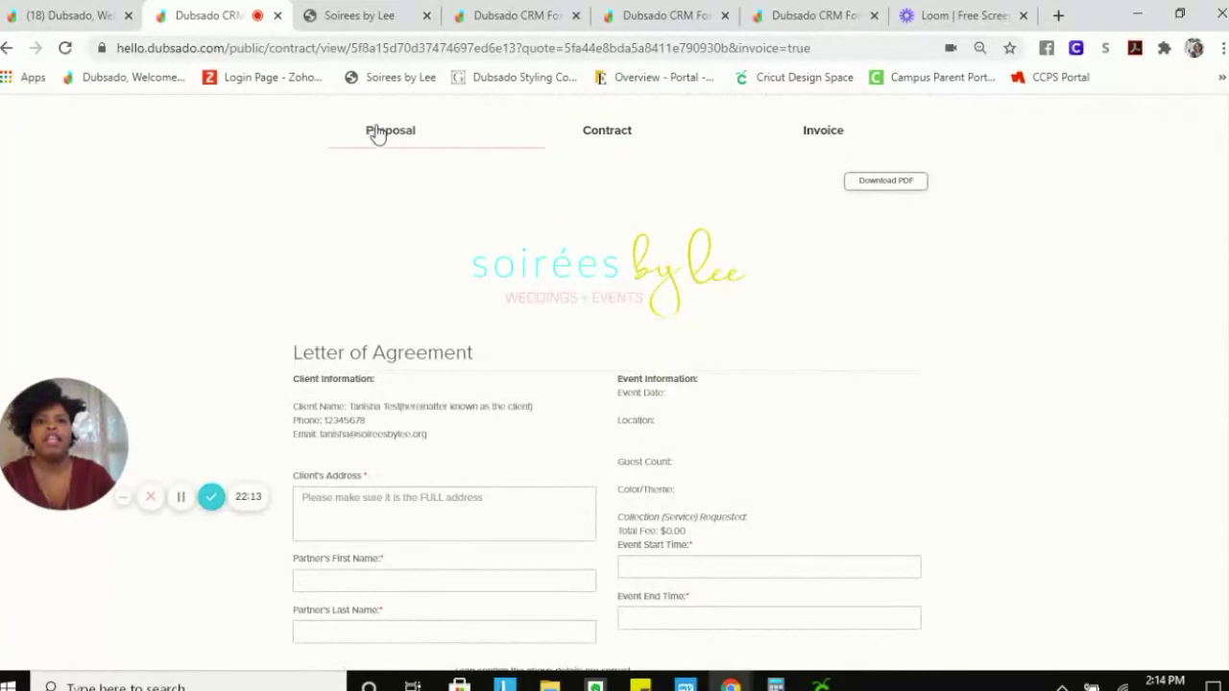
- View the proposal's invoice part, and switch through its proposal, contract and invoice parts
left_click(821, 139)
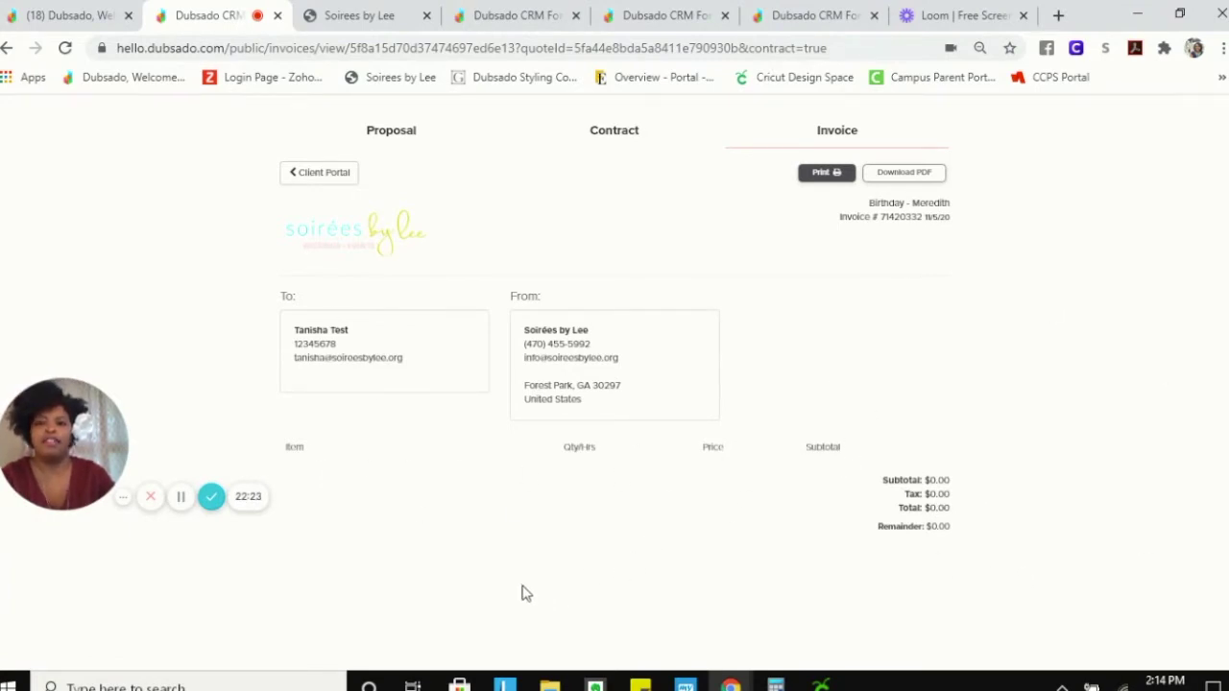
left_click(374, 136)
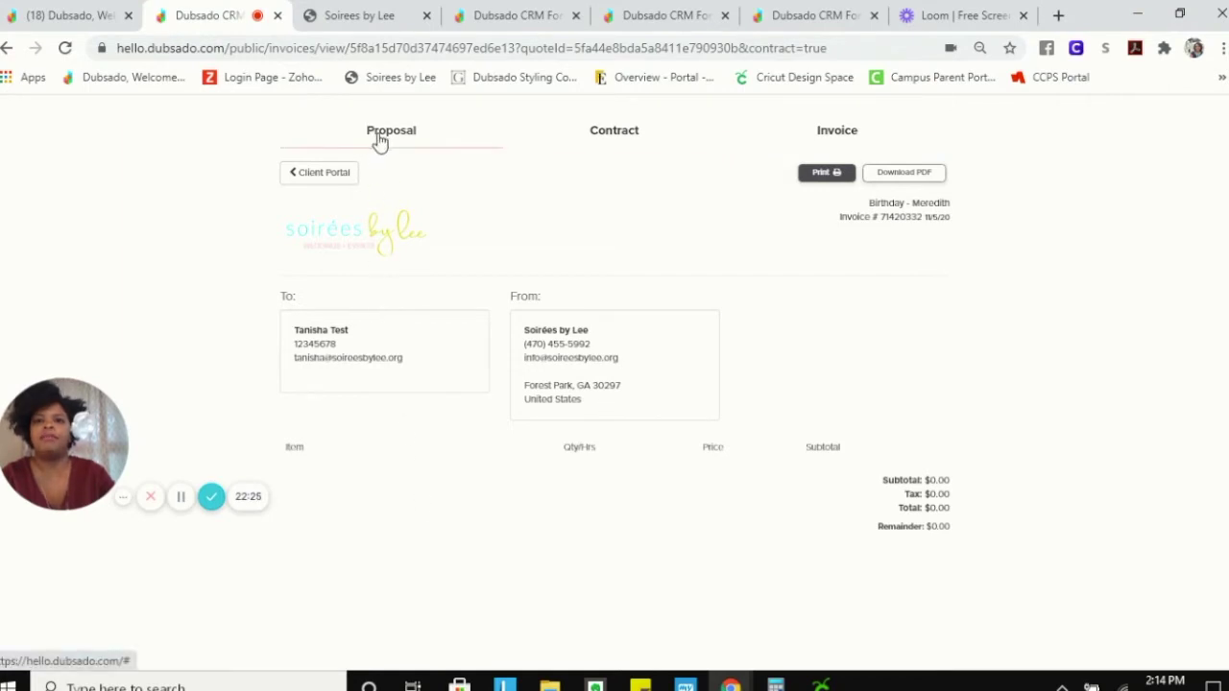
left_click(383, 138)
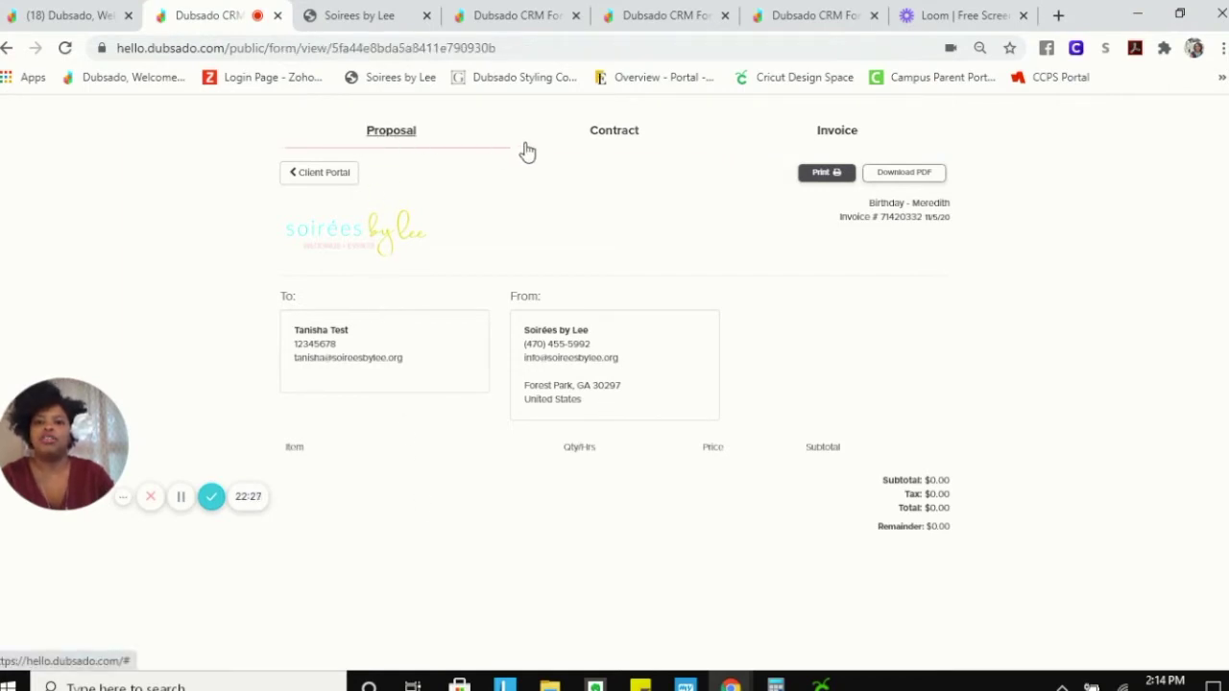
left_click(617, 135)
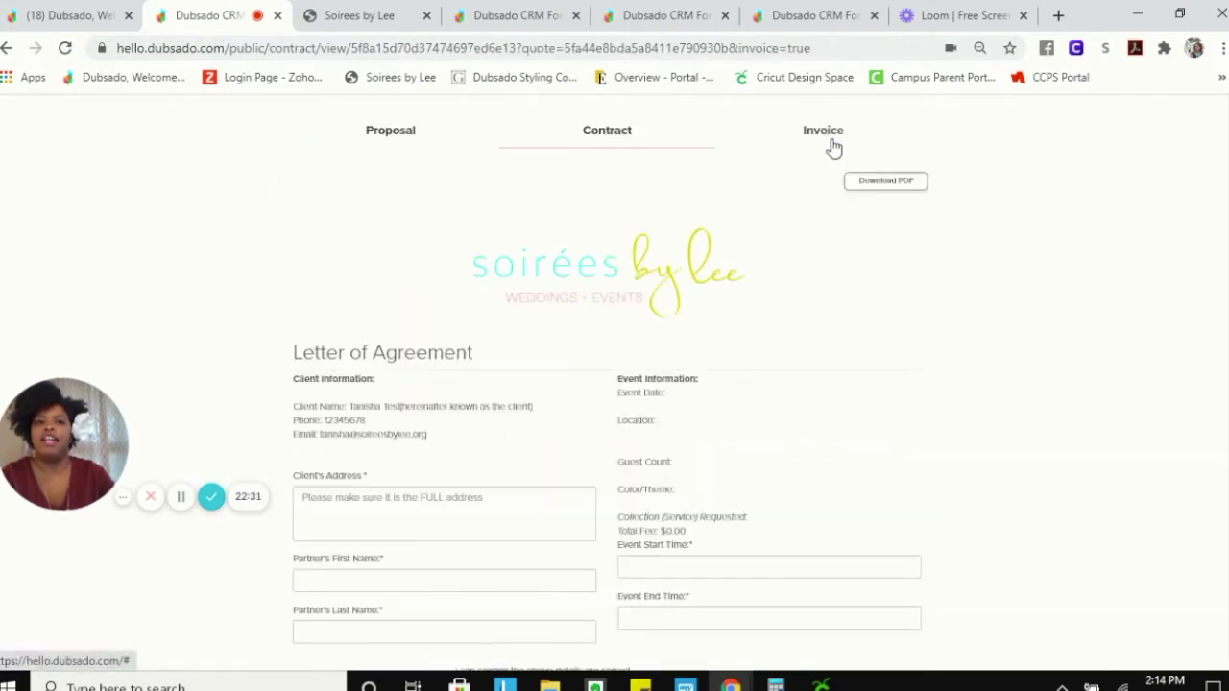
left_click(825, 135)
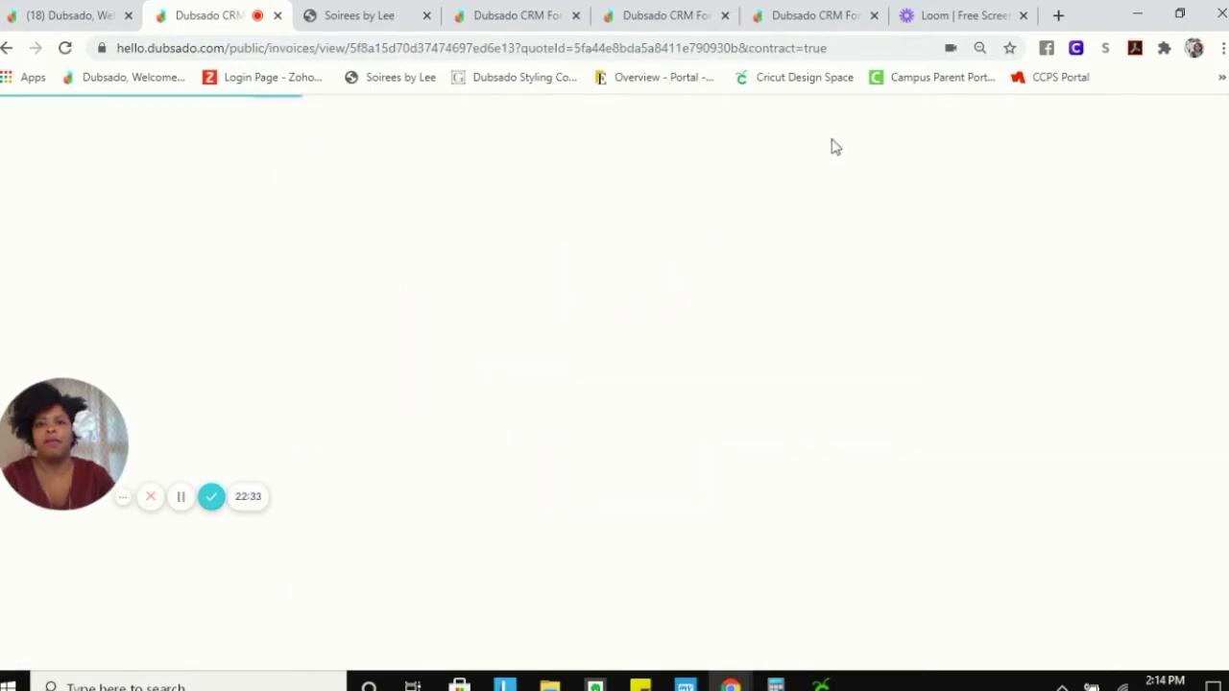
- Return to the birthday project, look at the available task board templates and open its Event Planning Checklist board
left_click(82, 13)
left_click(984, 204)
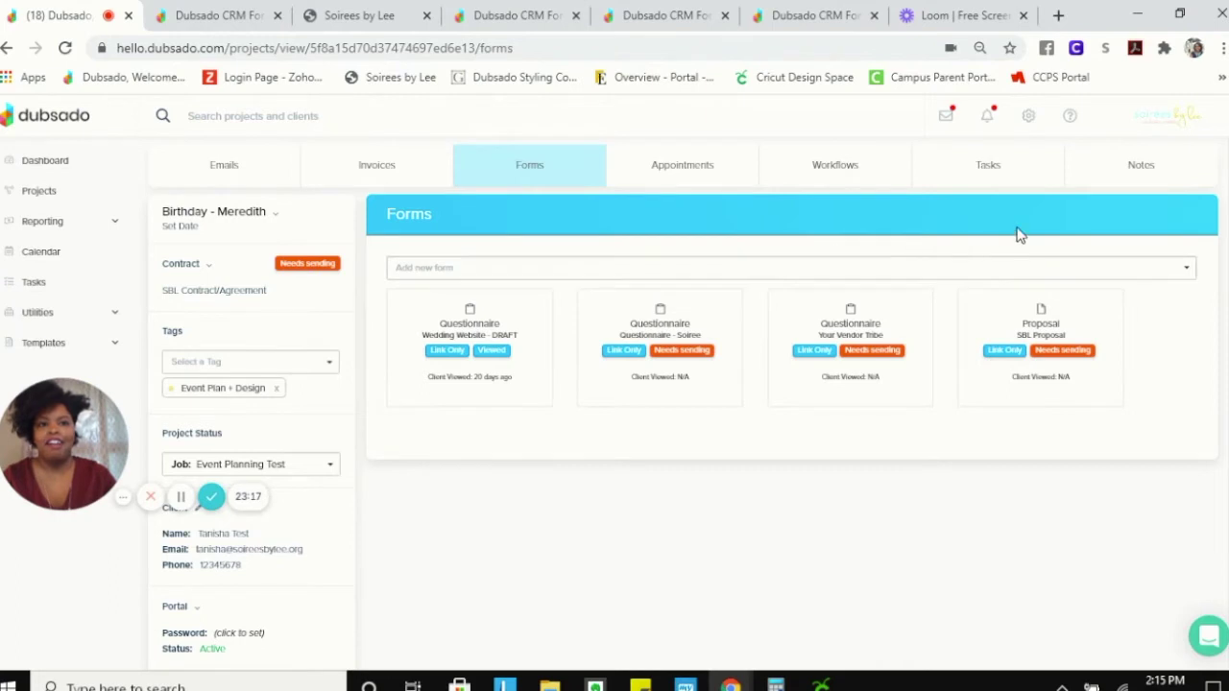
left_click(1008, 173)
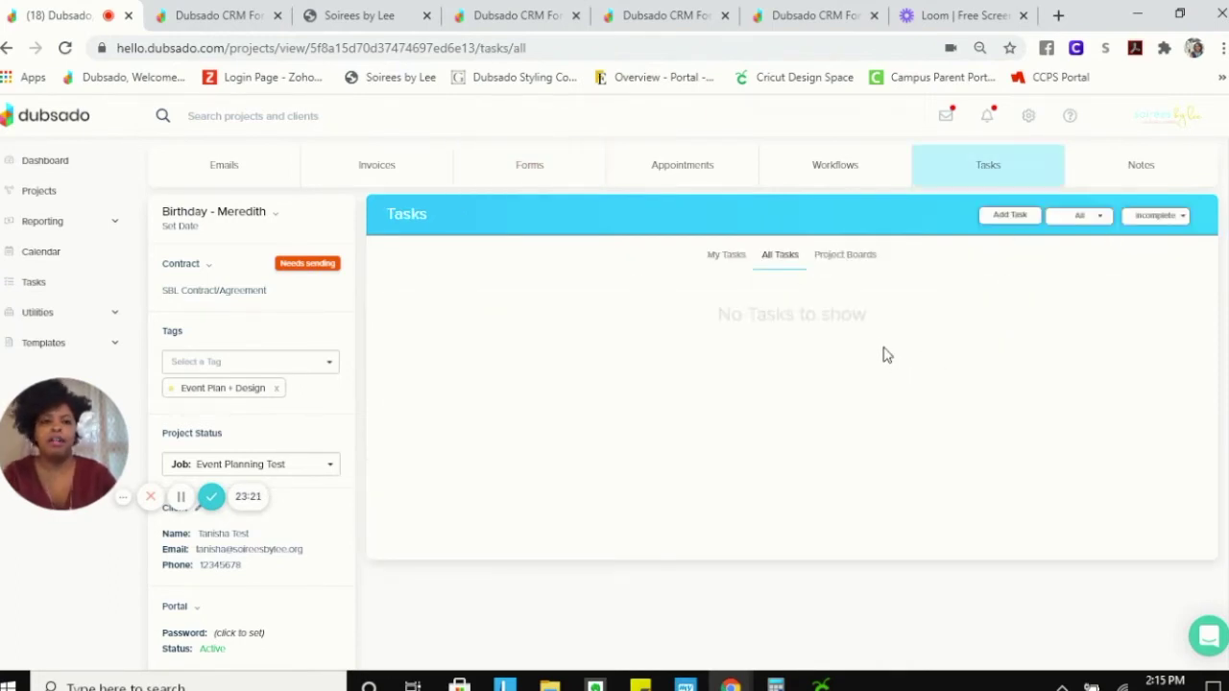
left_click(844, 255)
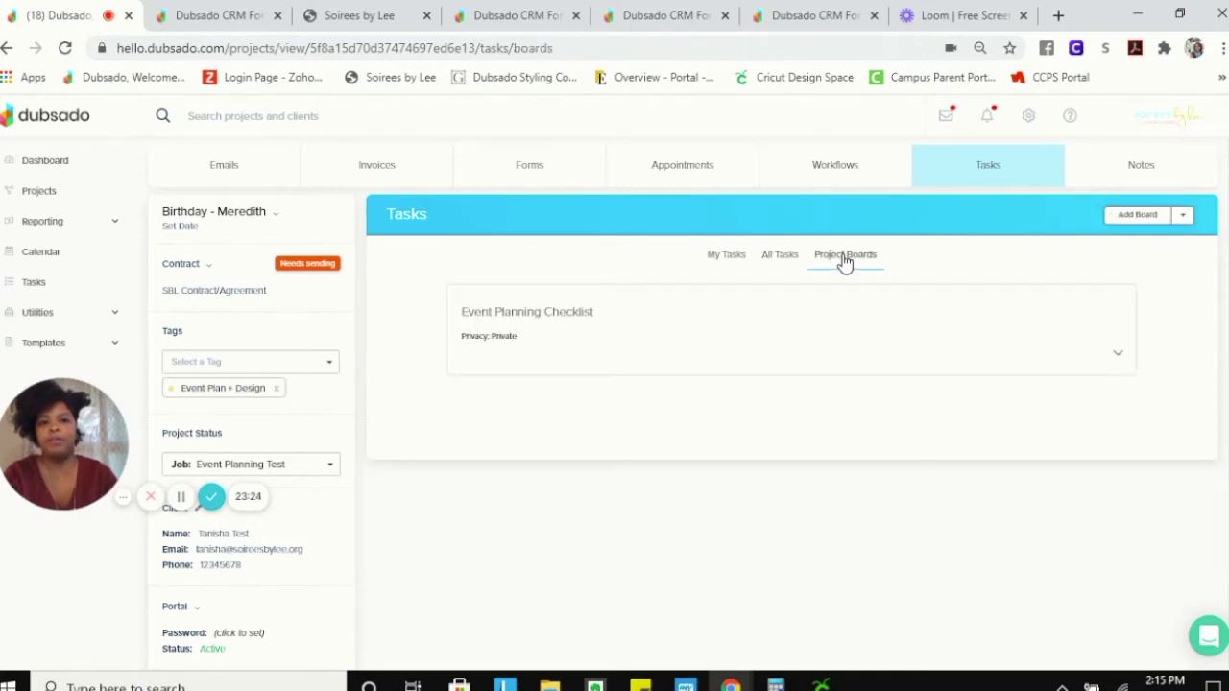
left_click(1182, 217)
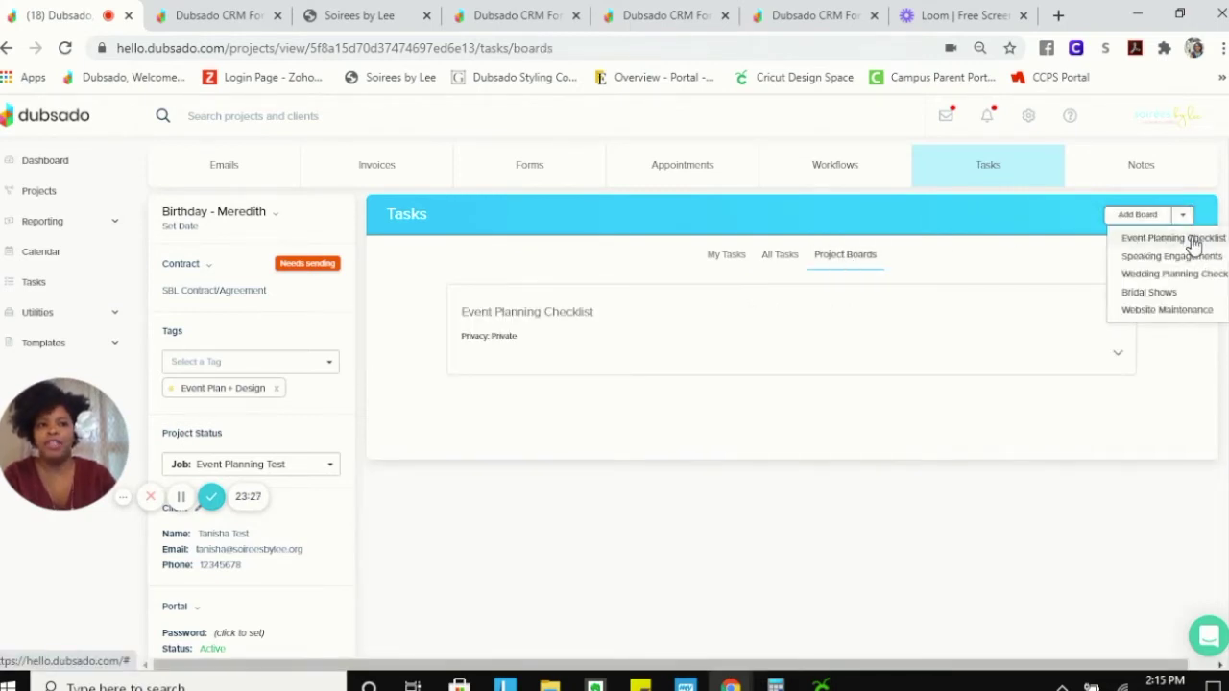
left_click(565, 328)
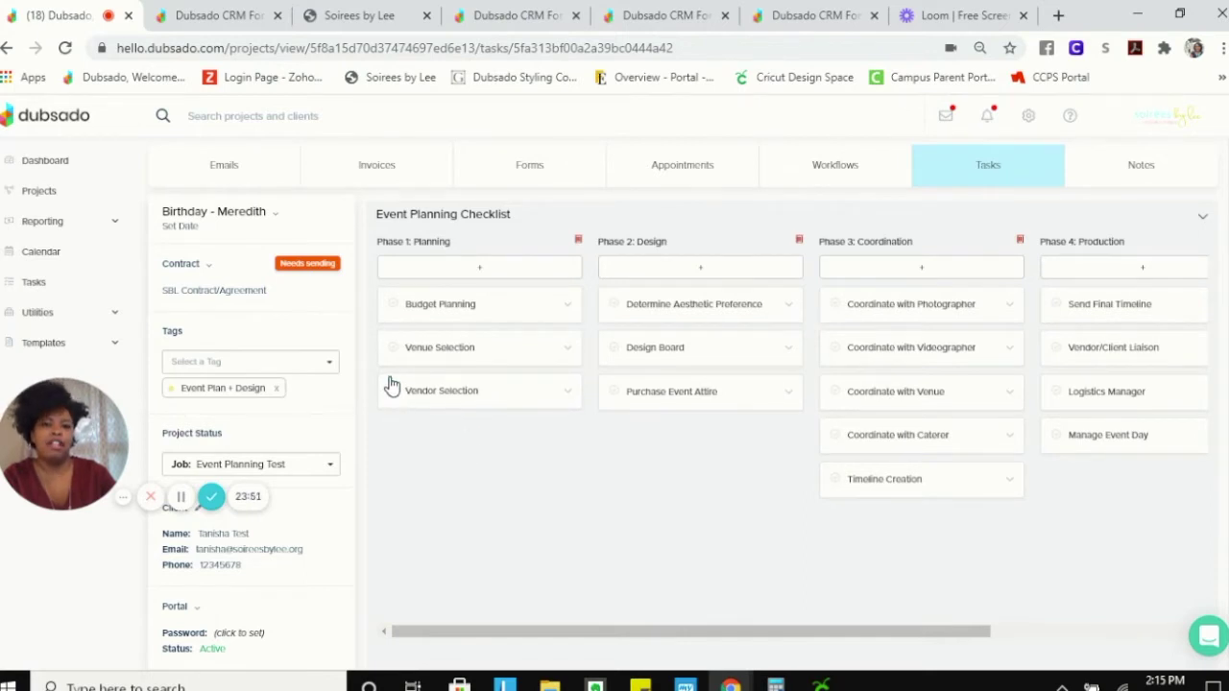
- Mark the Budget Planning and Venue Selection tasks in Phase 1 as complete, and clear both marks again
left_click(392, 303)
left_click(393, 347)
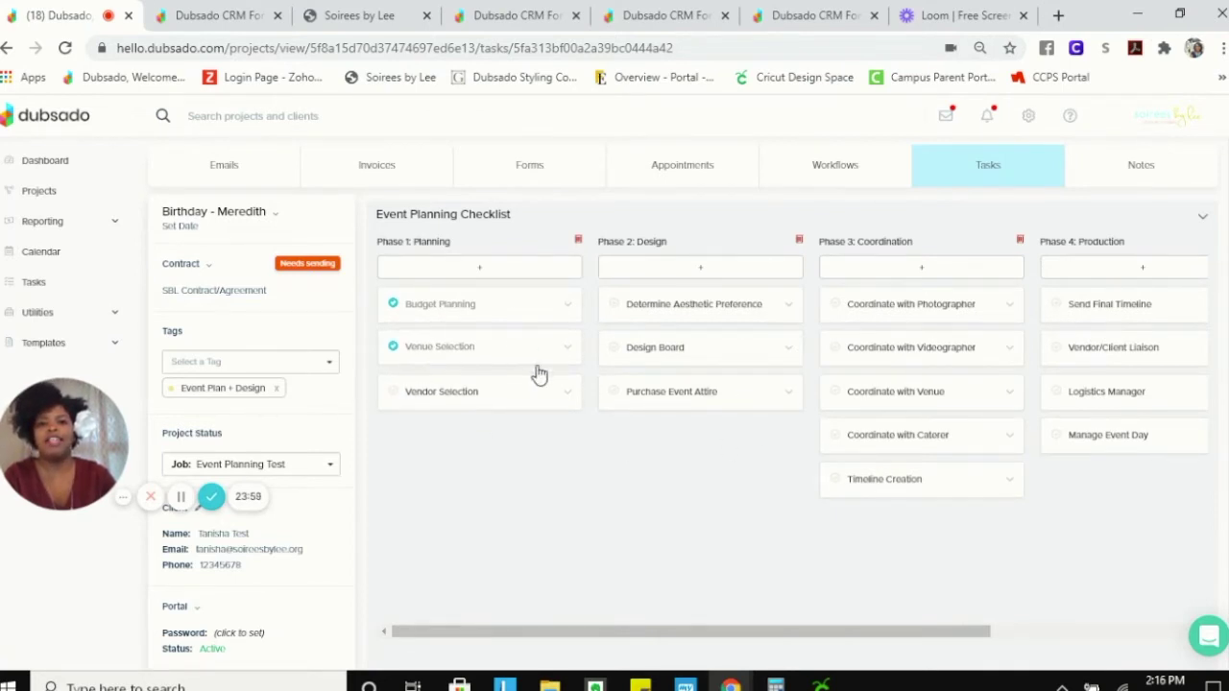
left_click(392, 304)
left_click(391, 348)
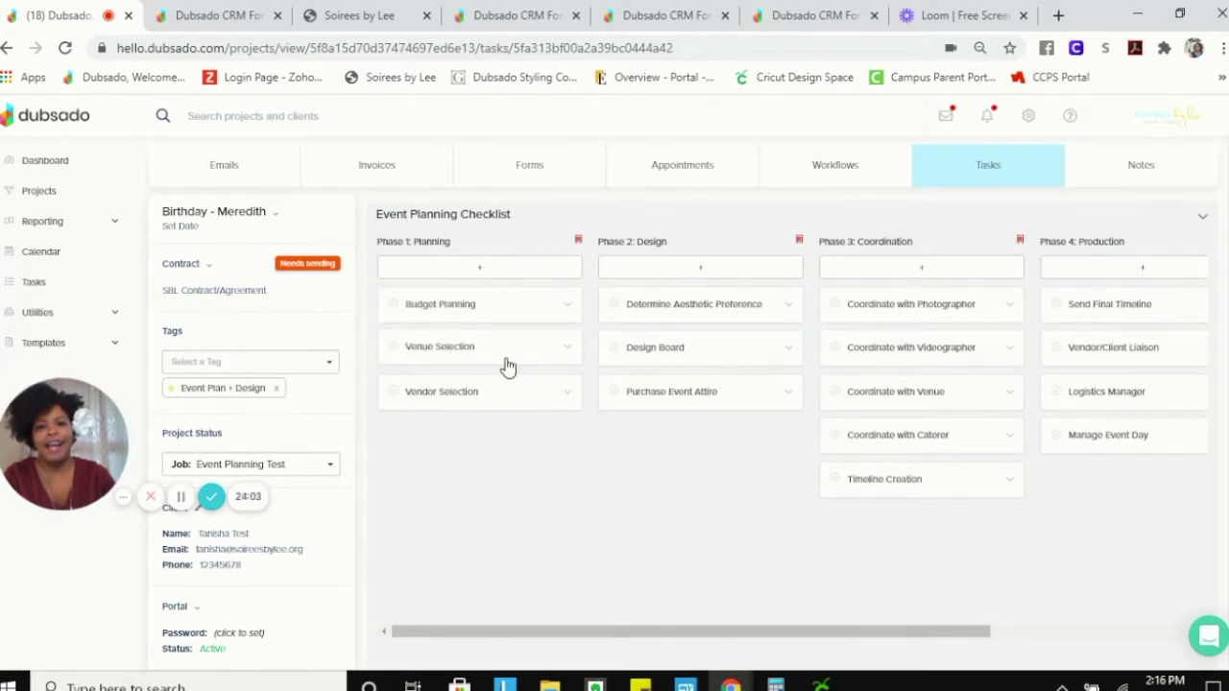
- Return to the project boards and set the Event Planning Checklist's privacy to Client Portal
left_click_drag(987, 637, 832, 641)
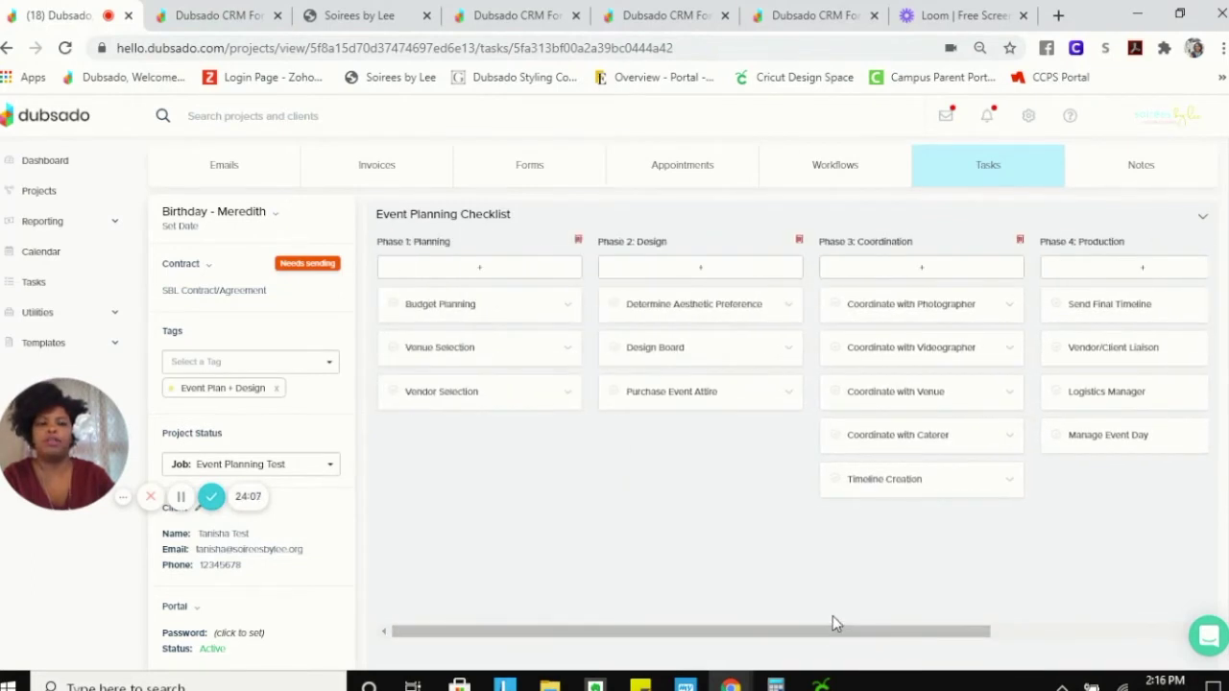
left_click(992, 176)
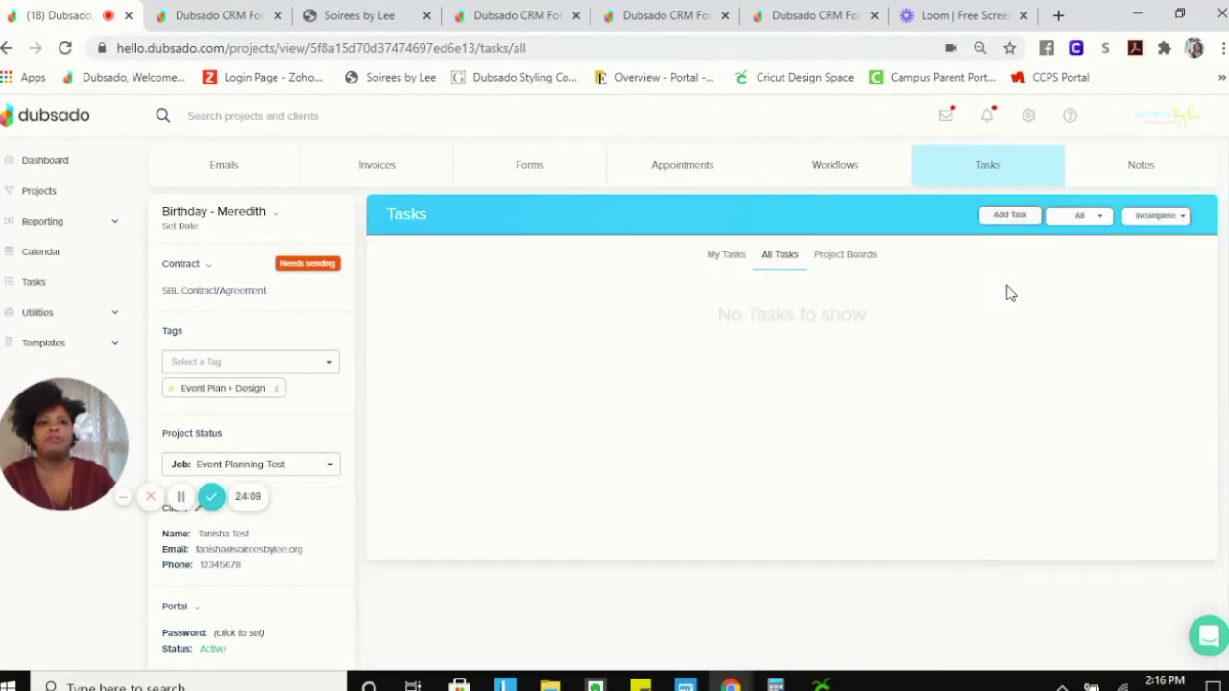
left_click(857, 255)
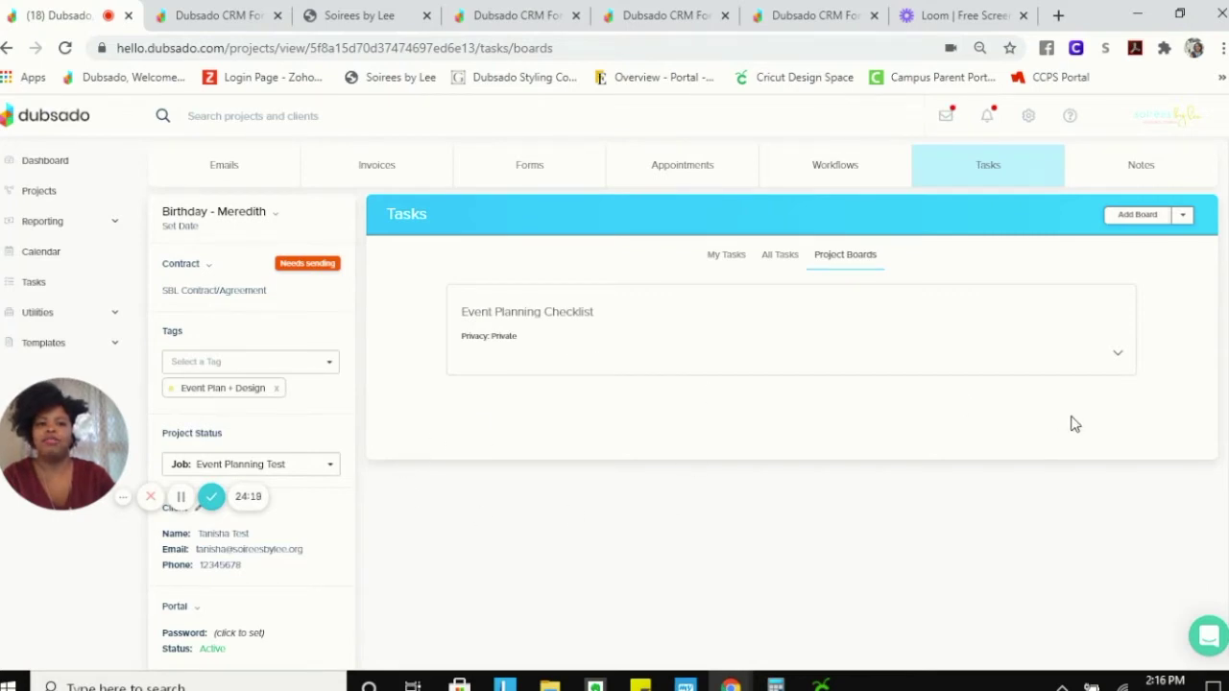
left_click(1121, 357)
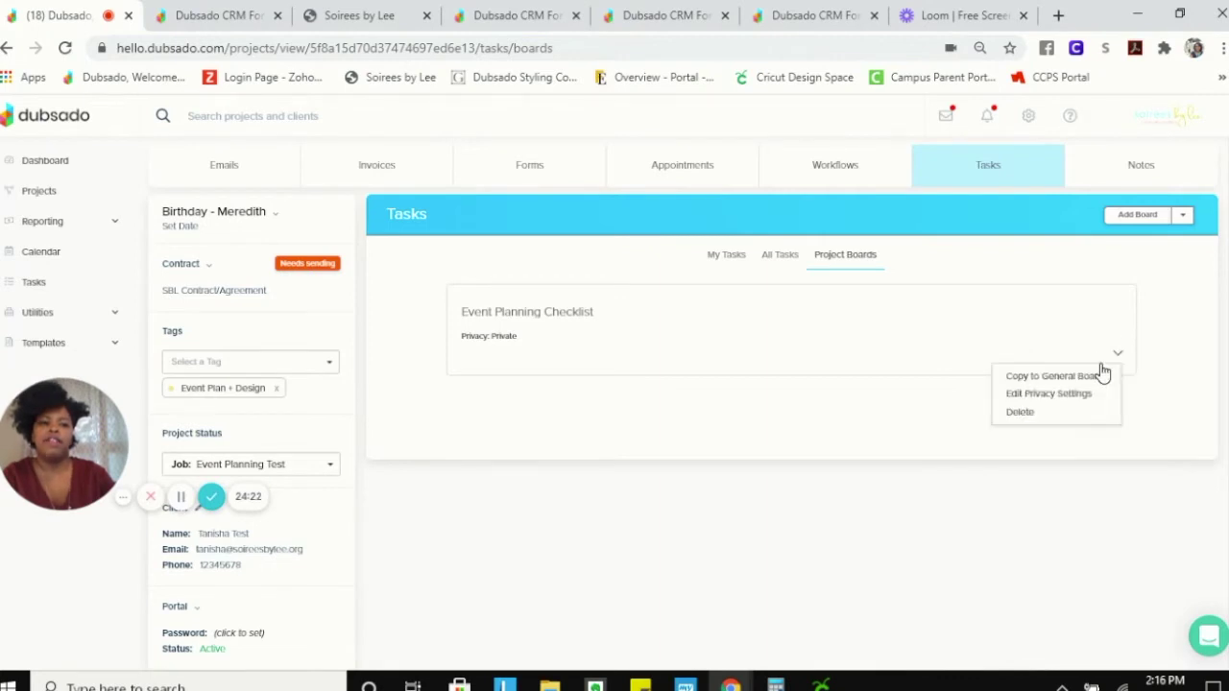
left_click(1037, 395)
left_click(464, 395)
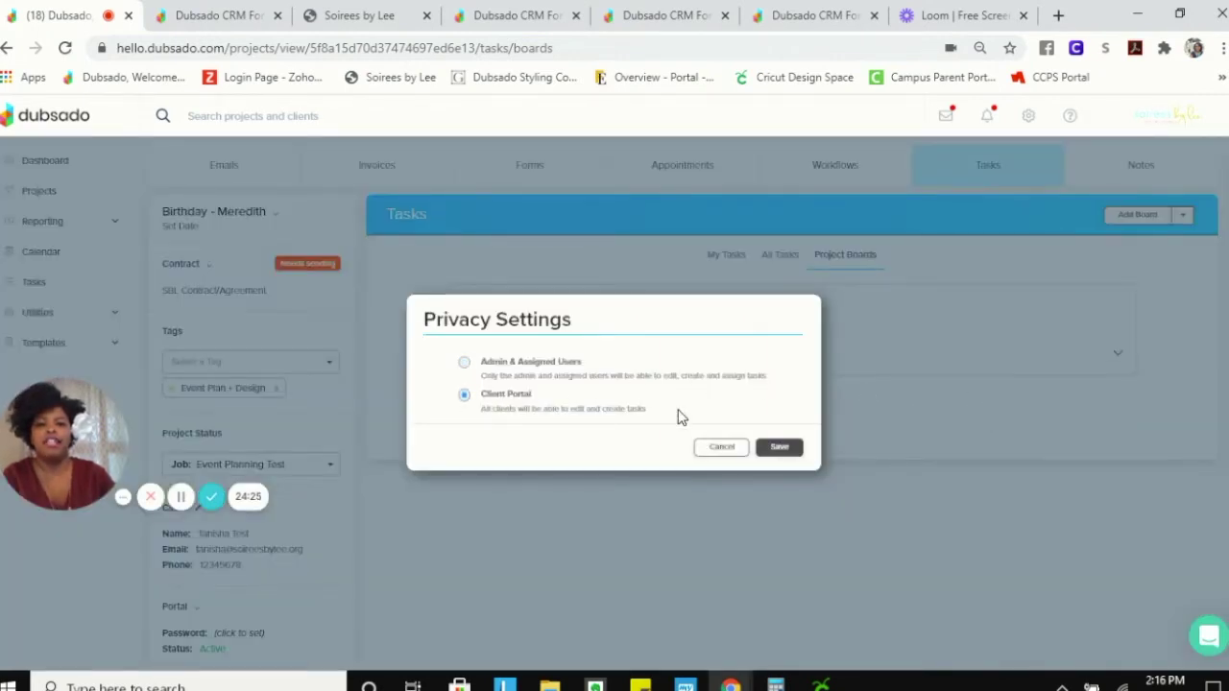
left_click(774, 448)
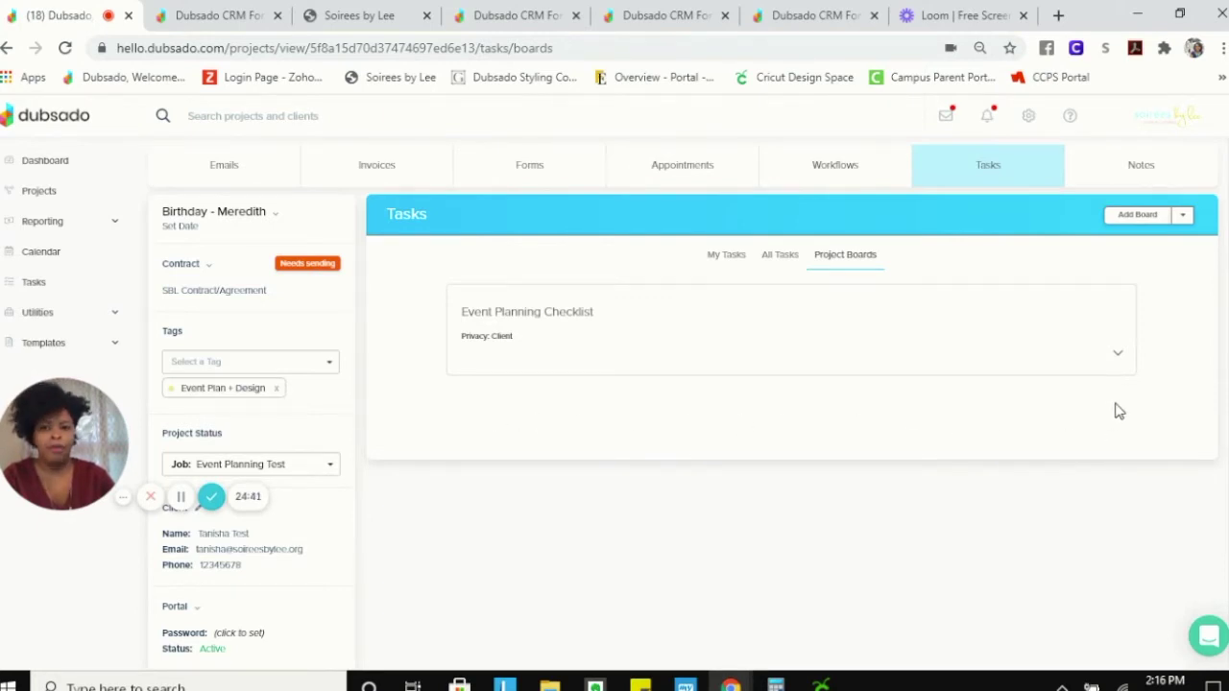
- Set the Event Planning Checklist board's privacy to Admin & Assigned Users, and check the board's phases before leaving it
left_click(1116, 354)
left_click(1055, 395)
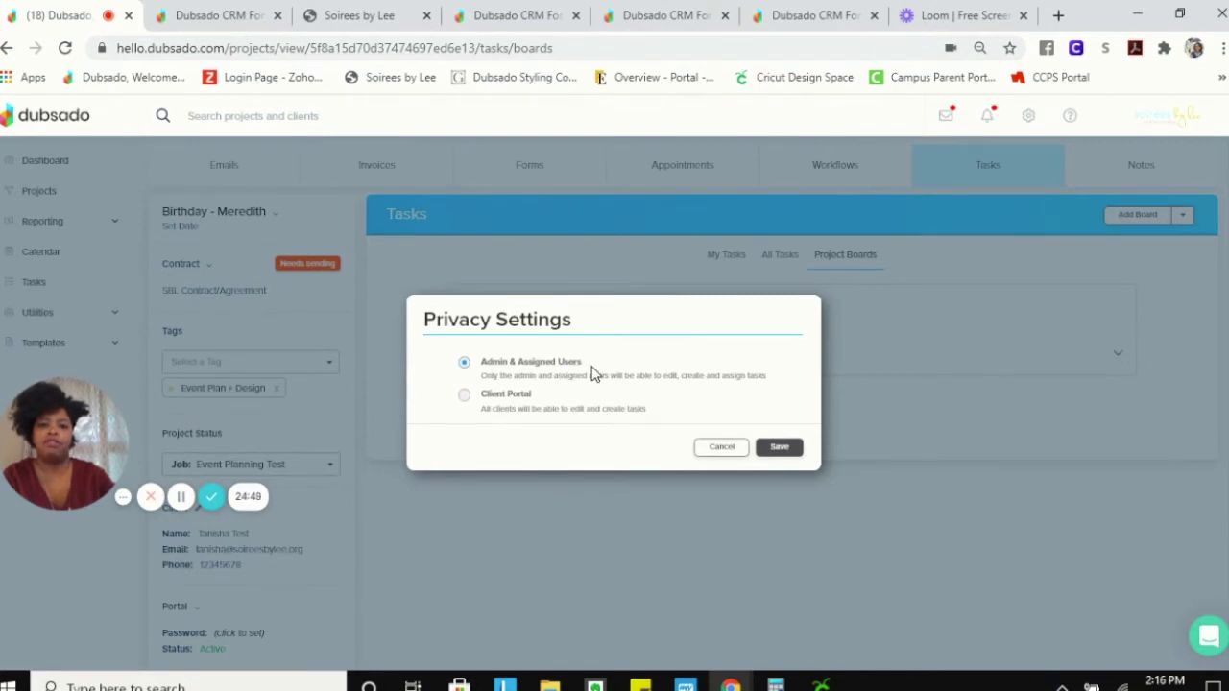
left_click(786, 451)
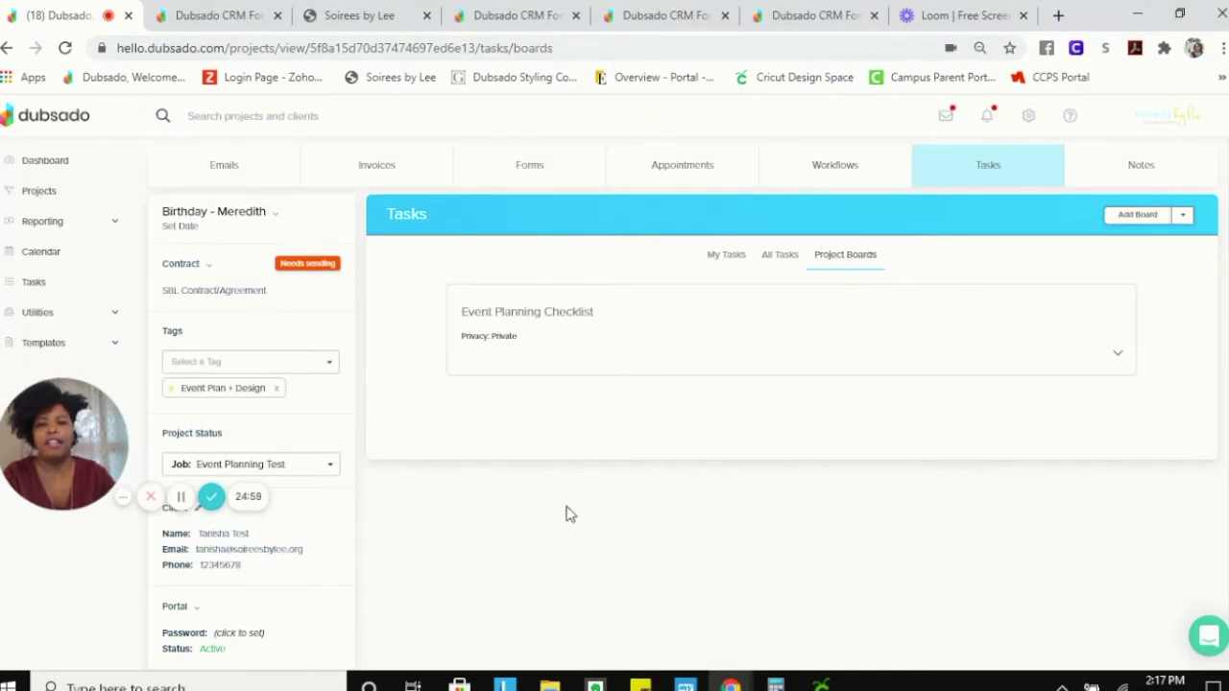
left_click(1118, 357)
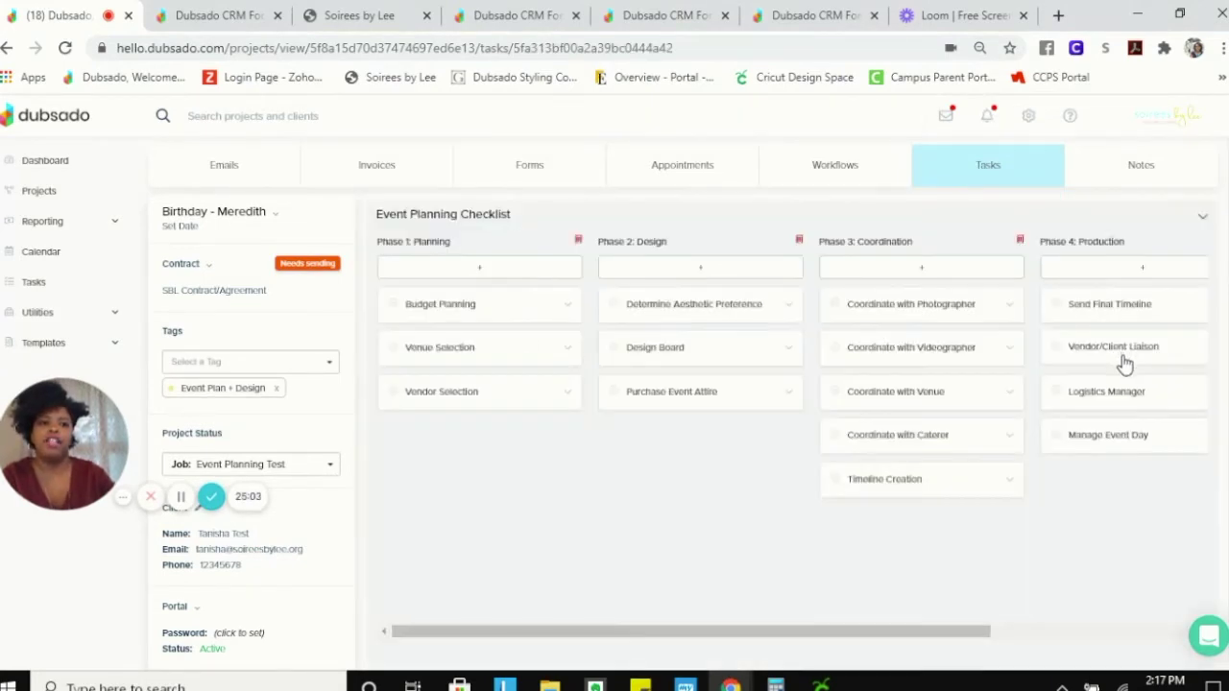
left_click(981, 168)
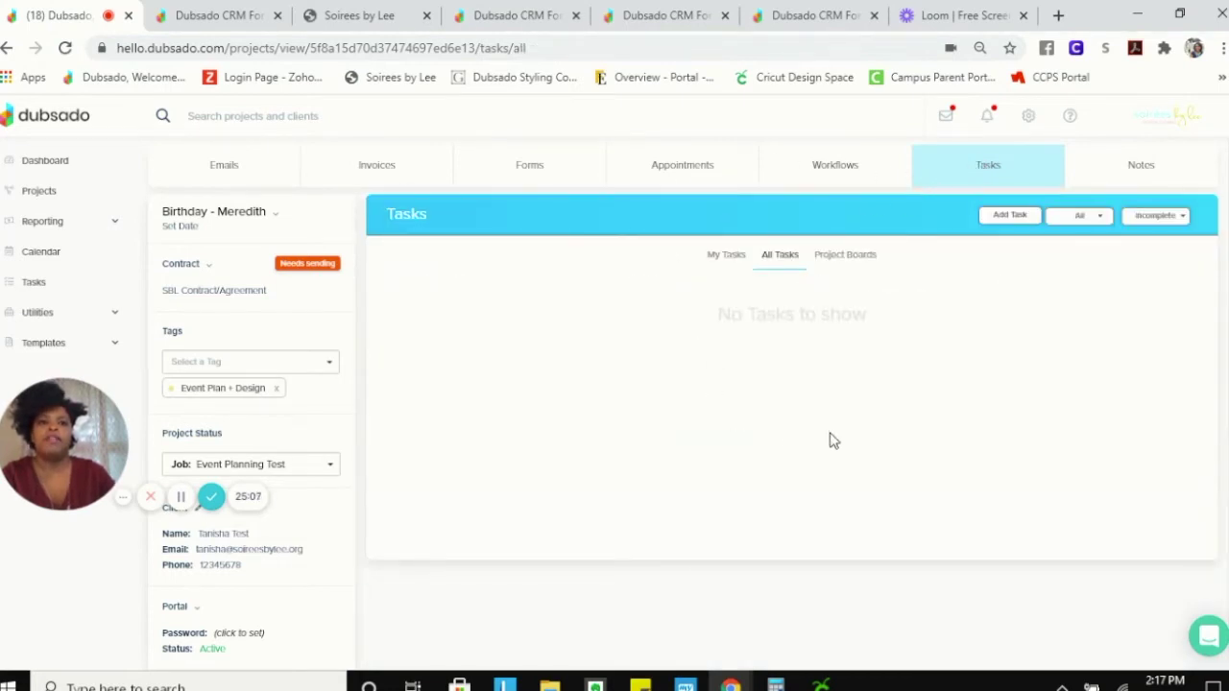
- Preview the Your Vendor Tribe questionnaire from the project's forms and read through its vendor fields to the contract upload section
left_click(526, 175)
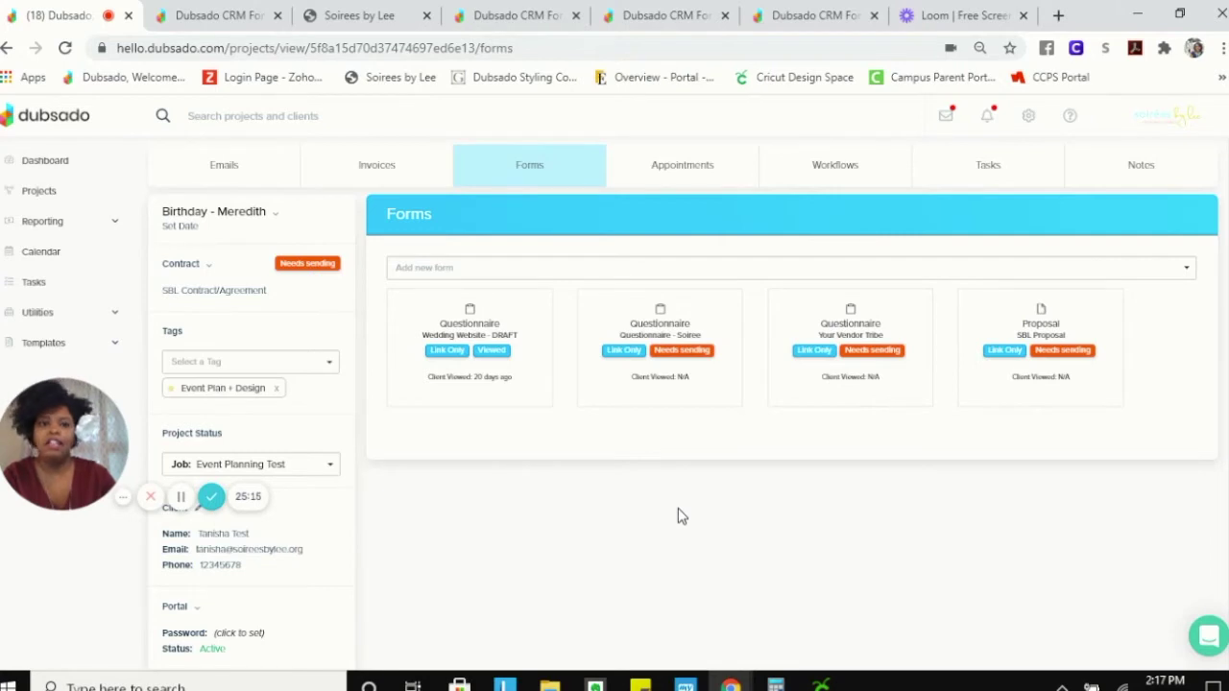
mouse_move(877, 327)
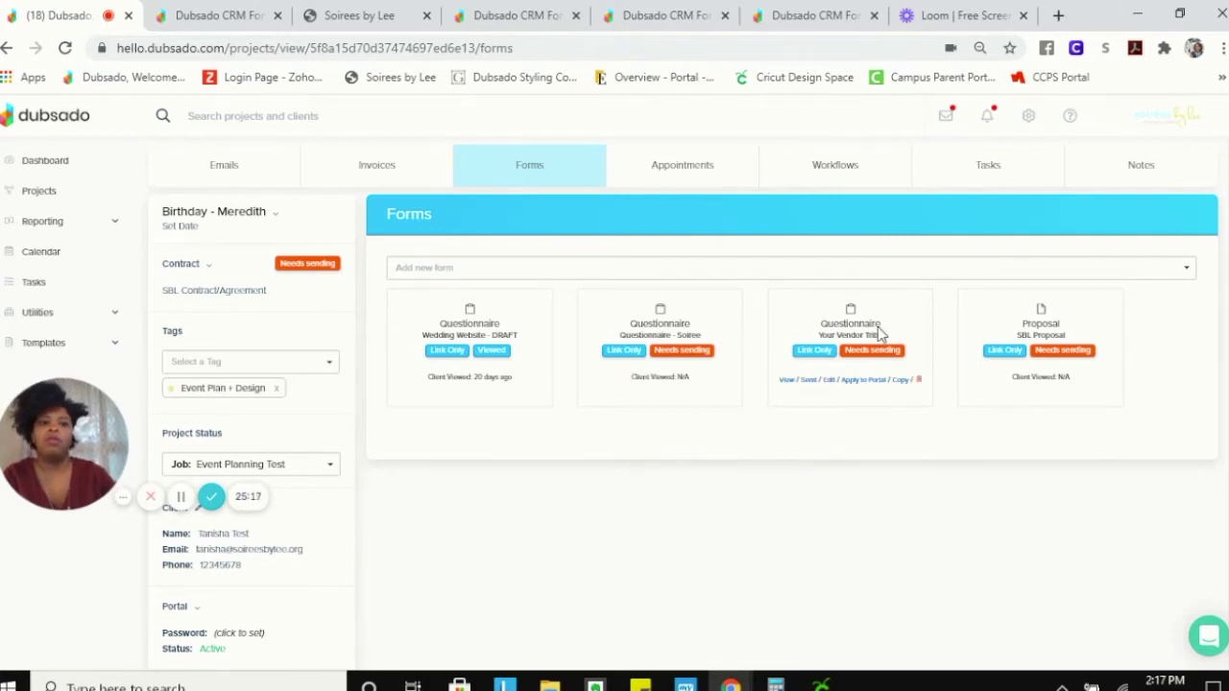
left_click(786, 382)
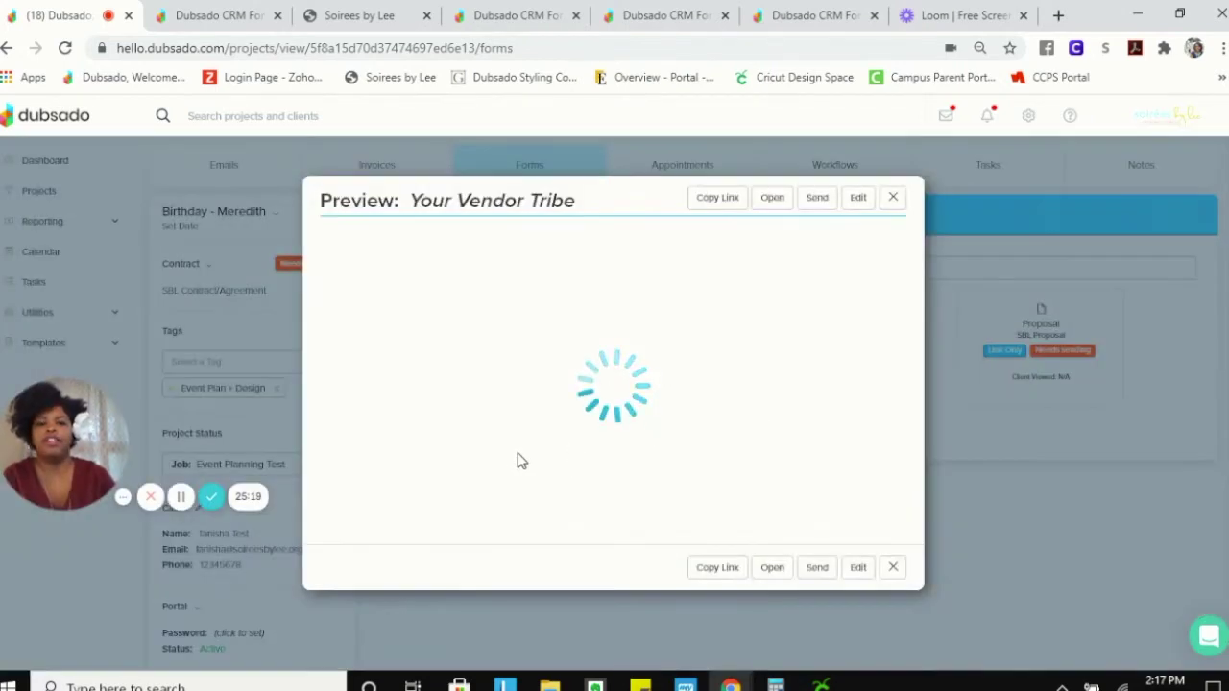
scroll(829, 465, "down", 2)
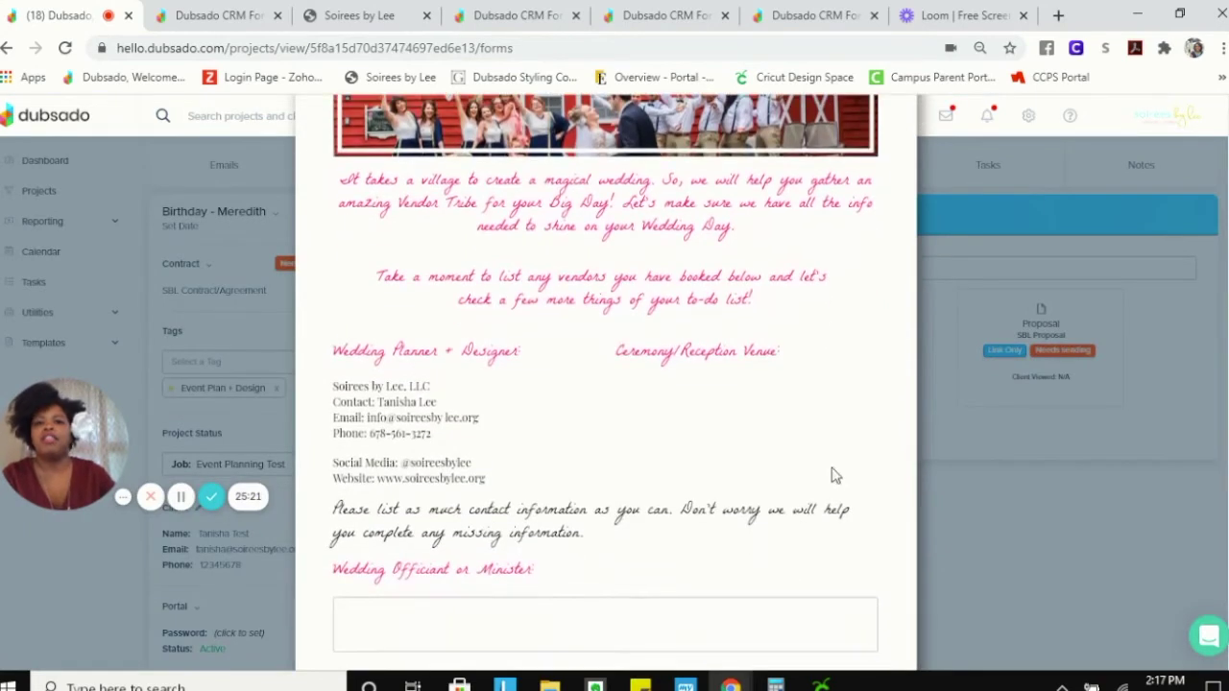
scroll(838, 479, "down", 4)
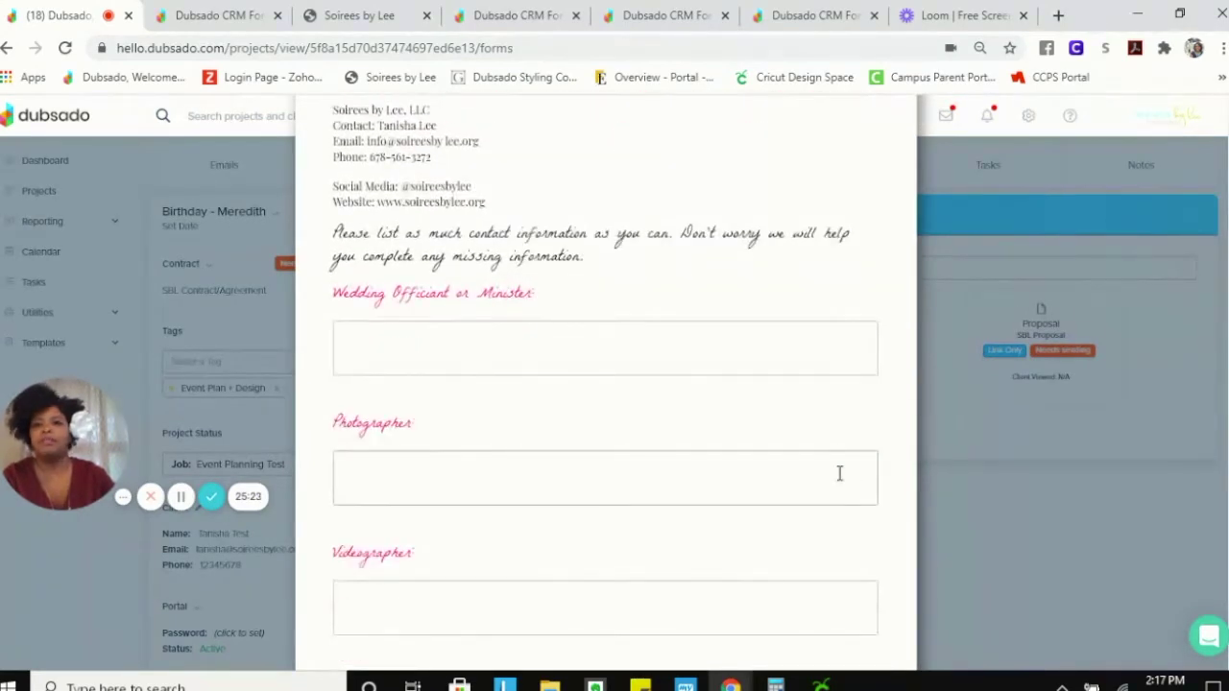
scroll(838, 480, "down", 3)
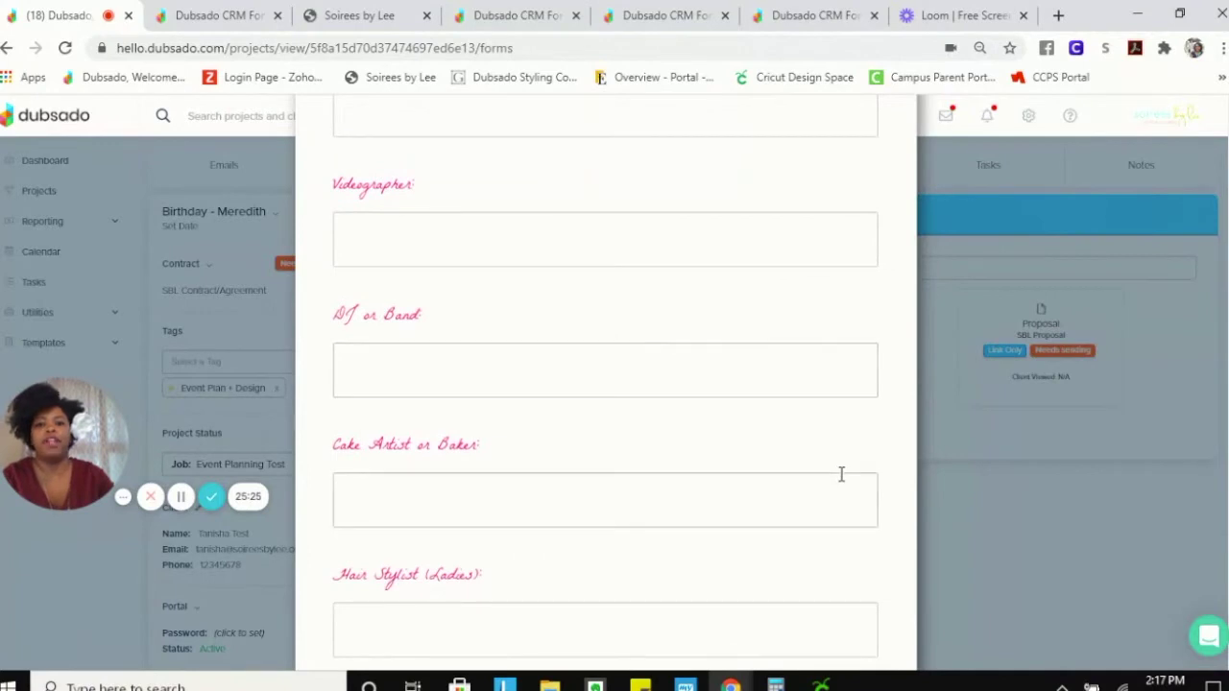
scroll(841, 474, "down", 3)
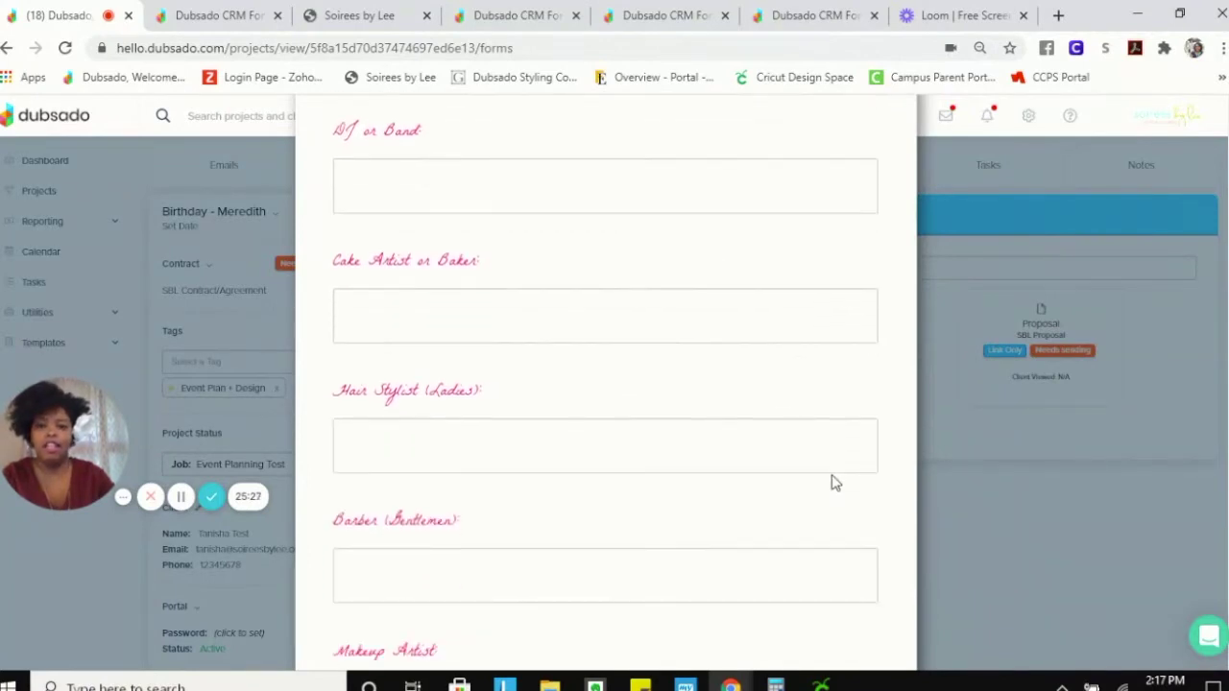
scroll(835, 483, "down", 8)
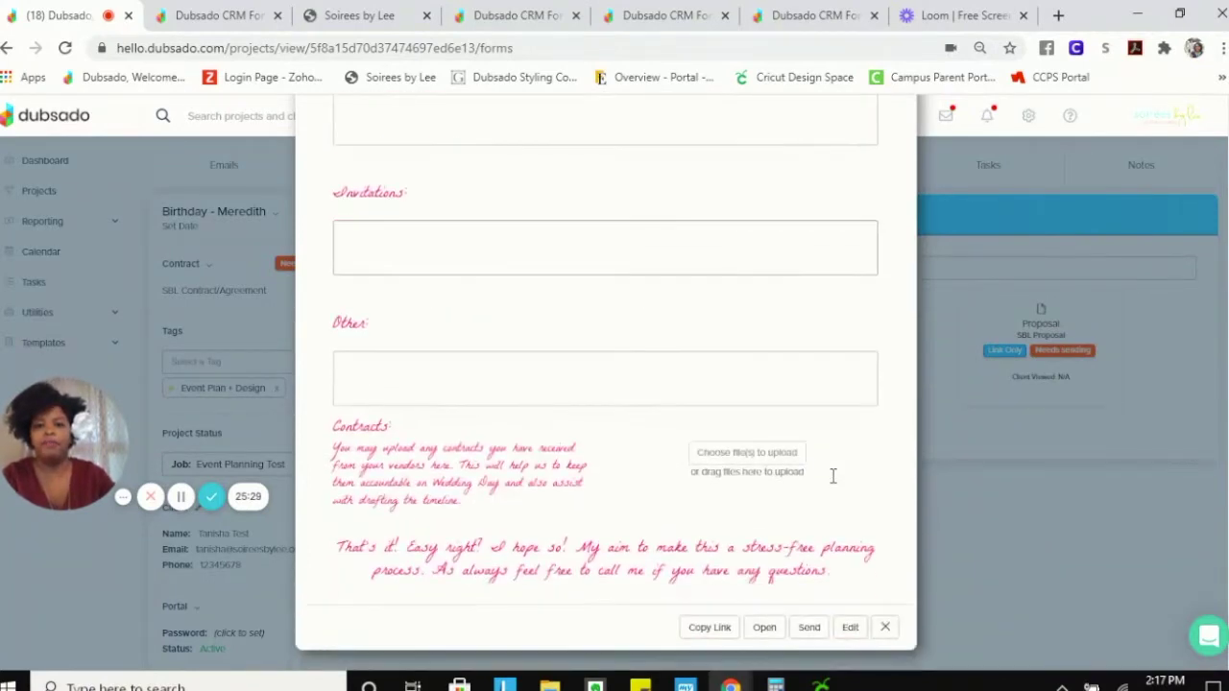
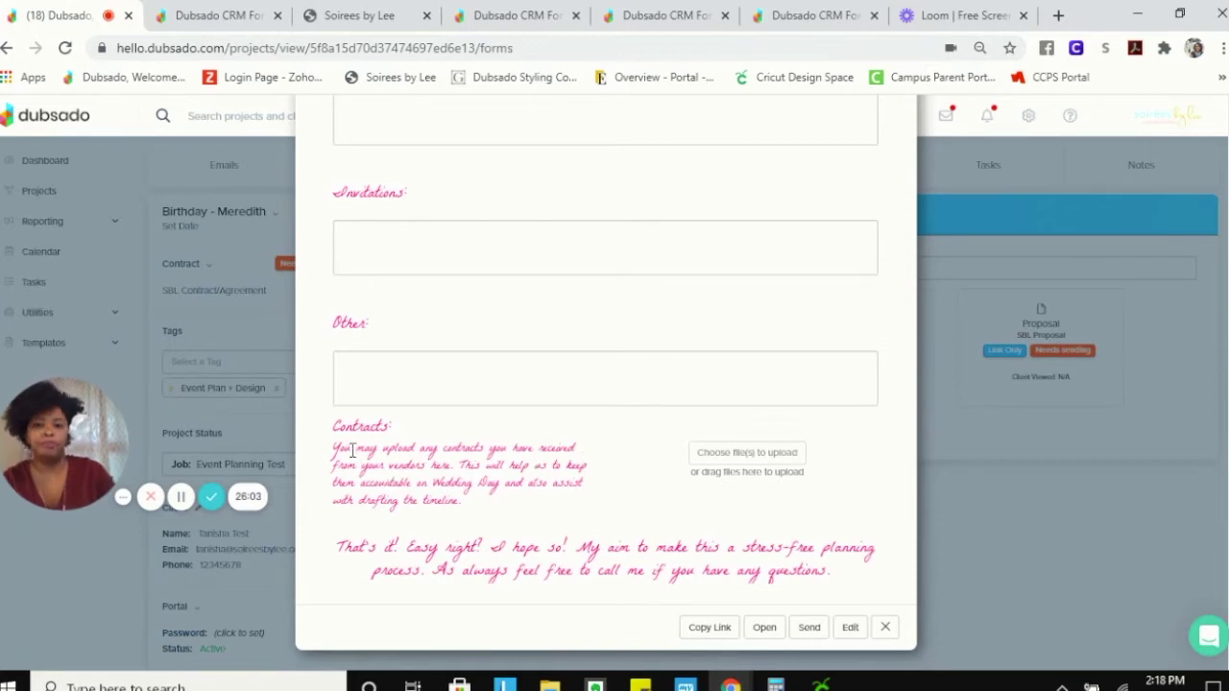
- Review the questionnaire's introduction, vendor fields and contract upload section again, and close the preview
scroll(636, 392, "up", 10)
scroll(646, 386, "up", 10)
scroll(645, 379, "down", 5)
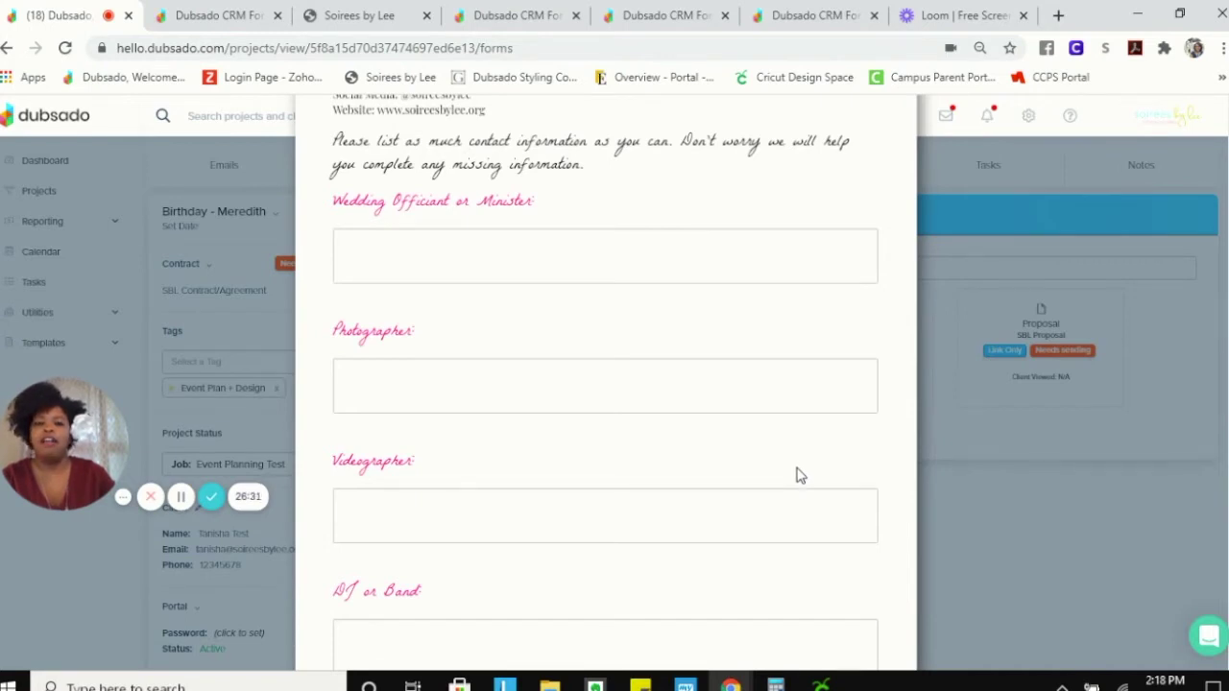
scroll(797, 475, "down", 4)
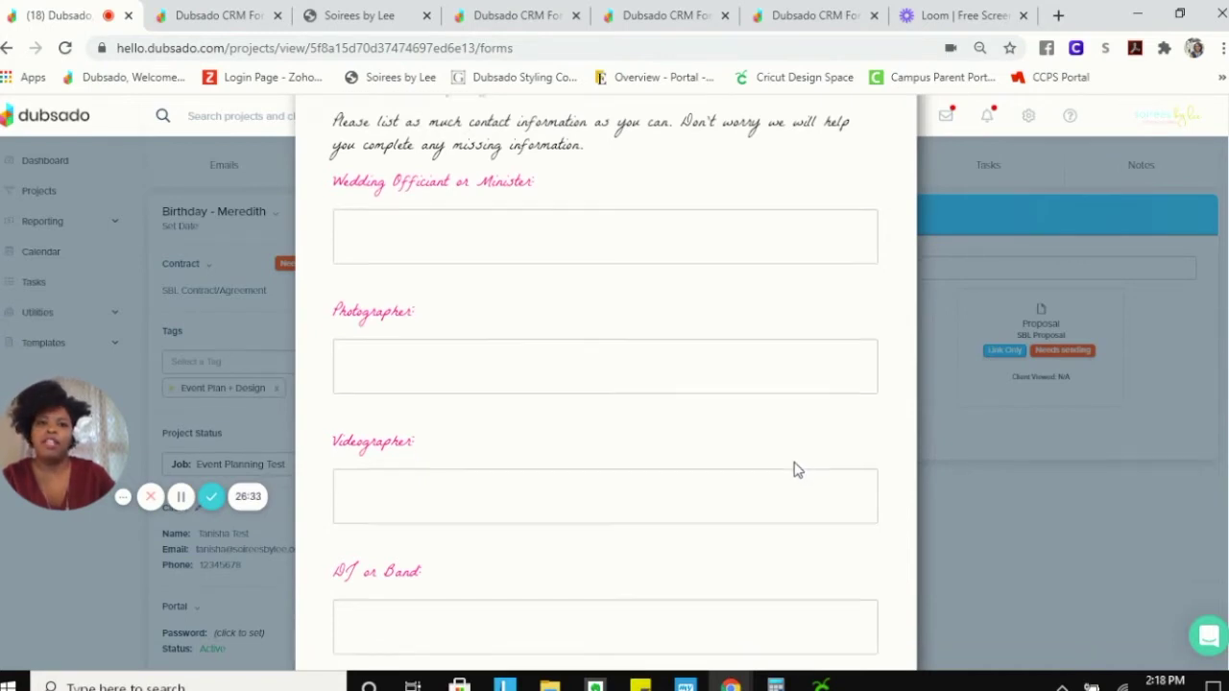
scroll(811, 471, "down", 6)
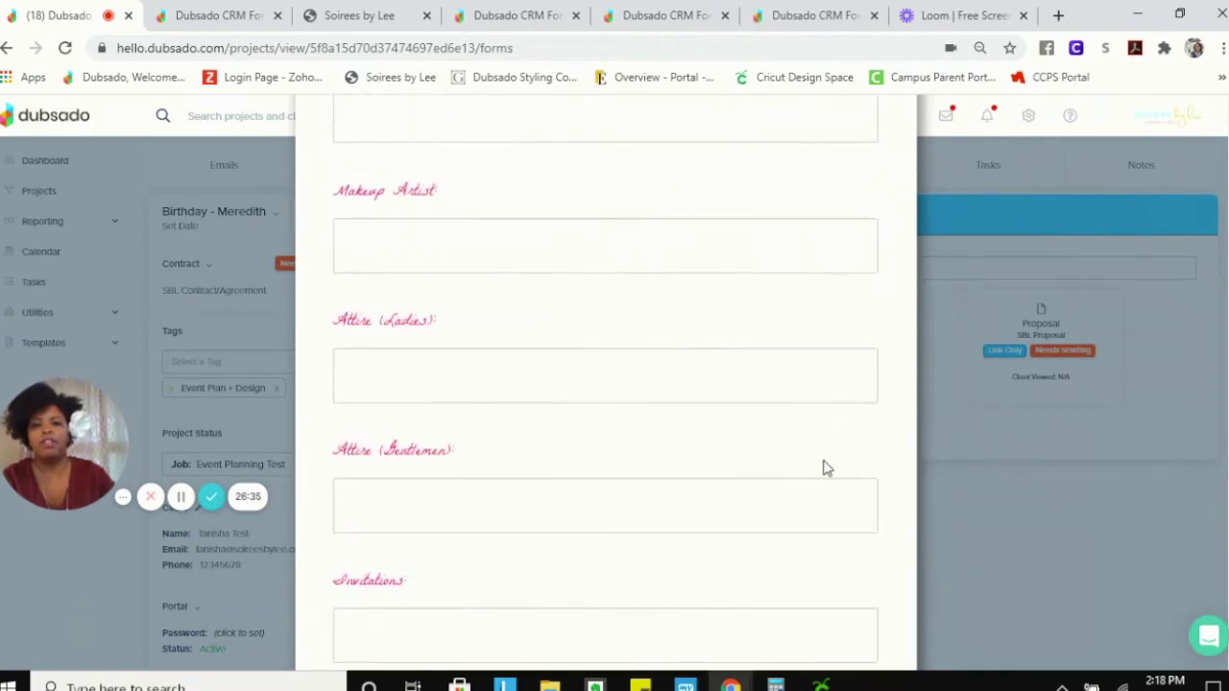
scroll(825, 468, "down", 4)
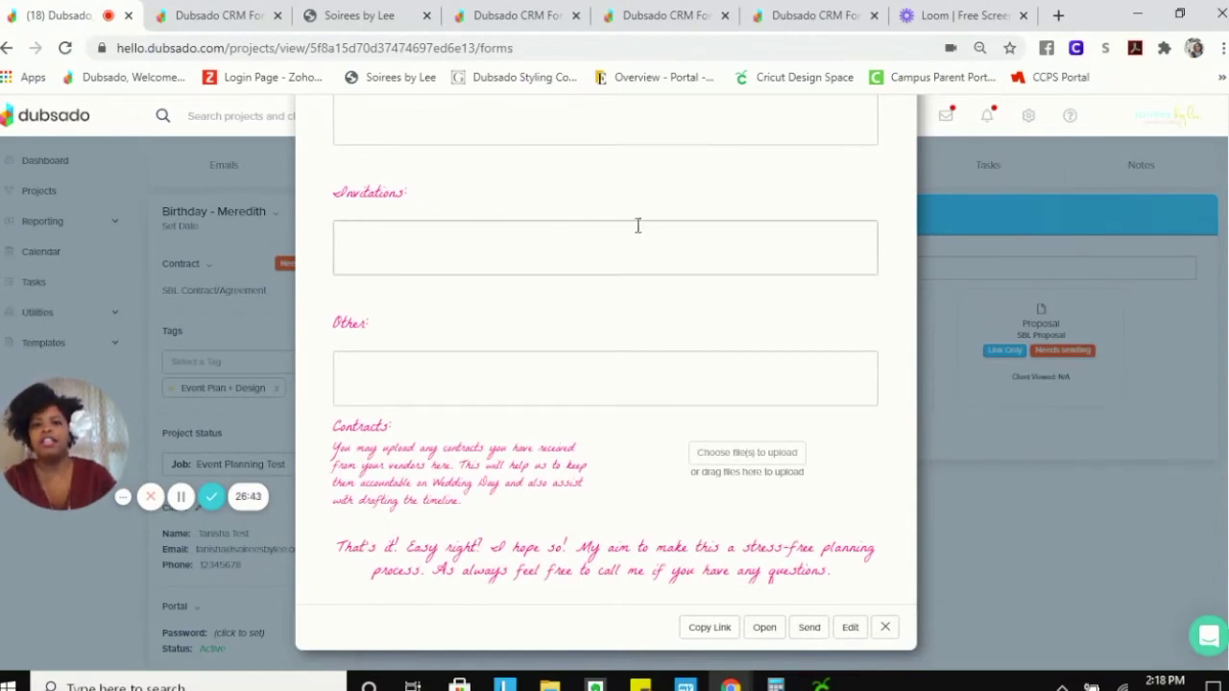
scroll(521, 318, "up", 4)
scroll(523, 319, "down", 1)
scroll(522, 318, "down", 3)
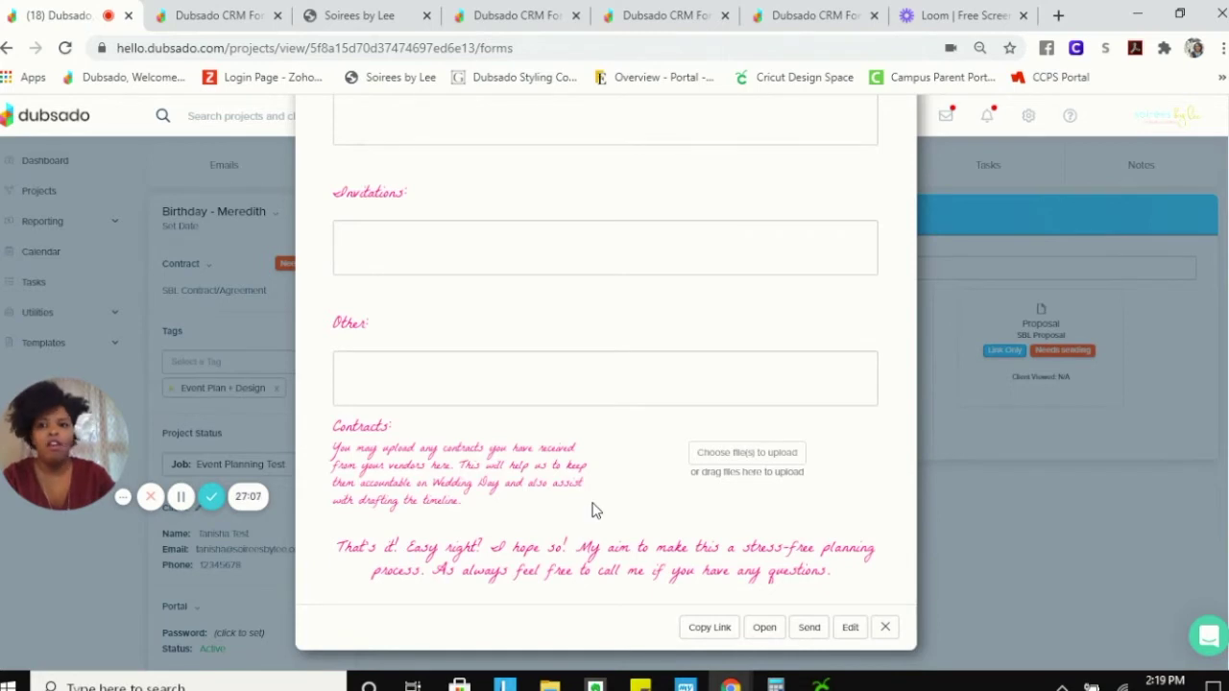
left_click(885, 629)
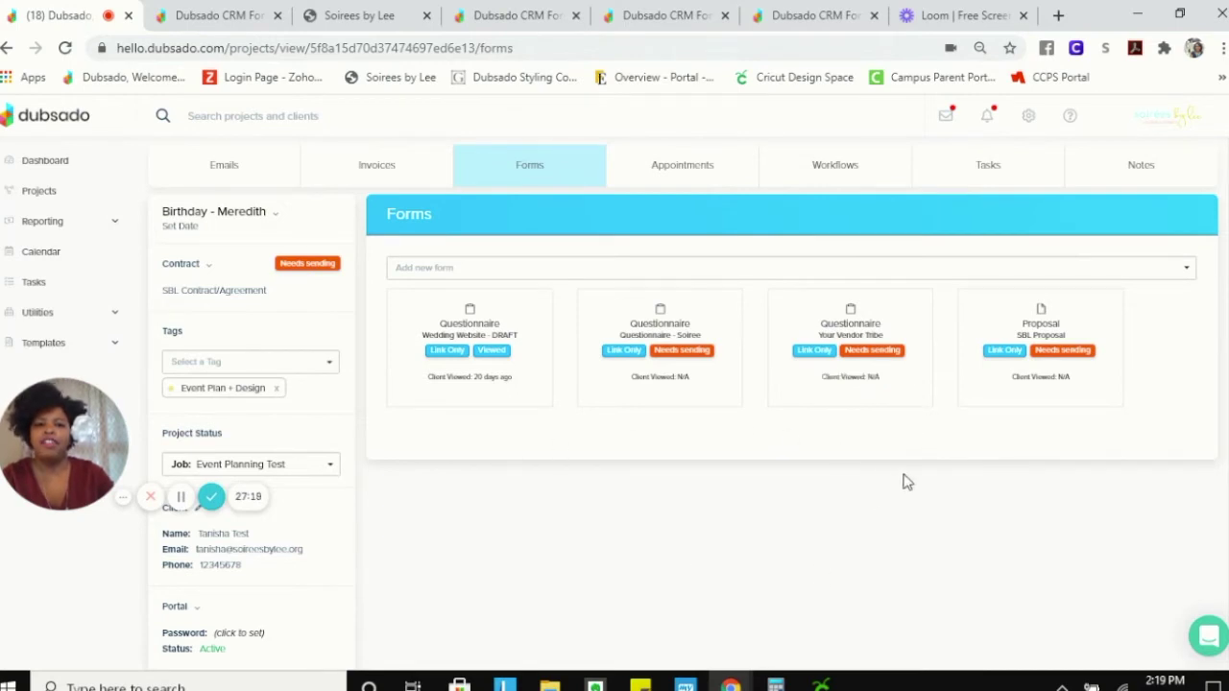
- Browse the forms that can be added to the project, including the one-time form and PDF upload options
left_click(549, 267)
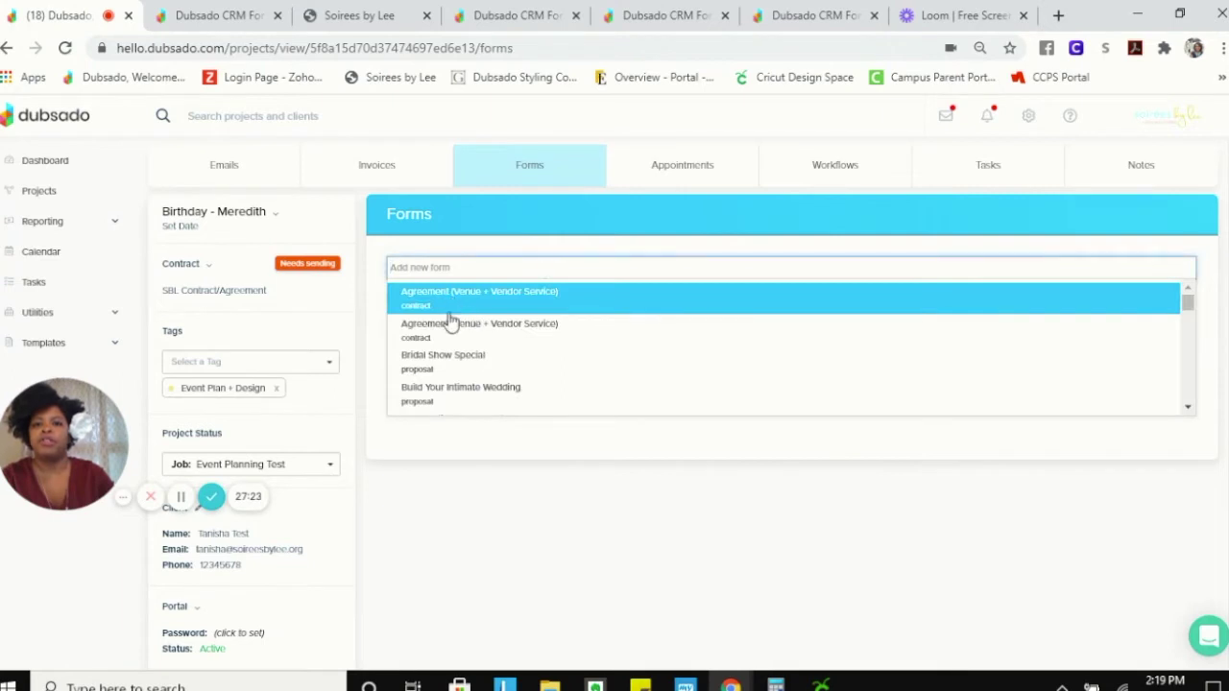
scroll(524, 381, "down", 5)
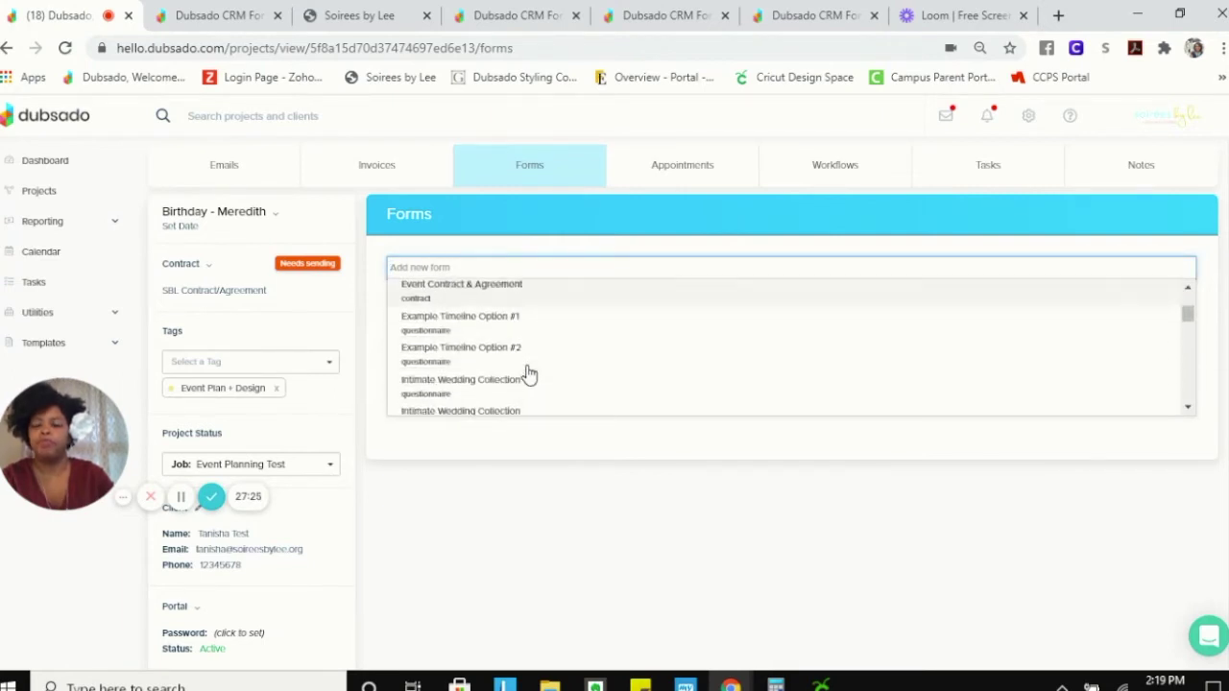
scroll(528, 375, "down", 8)
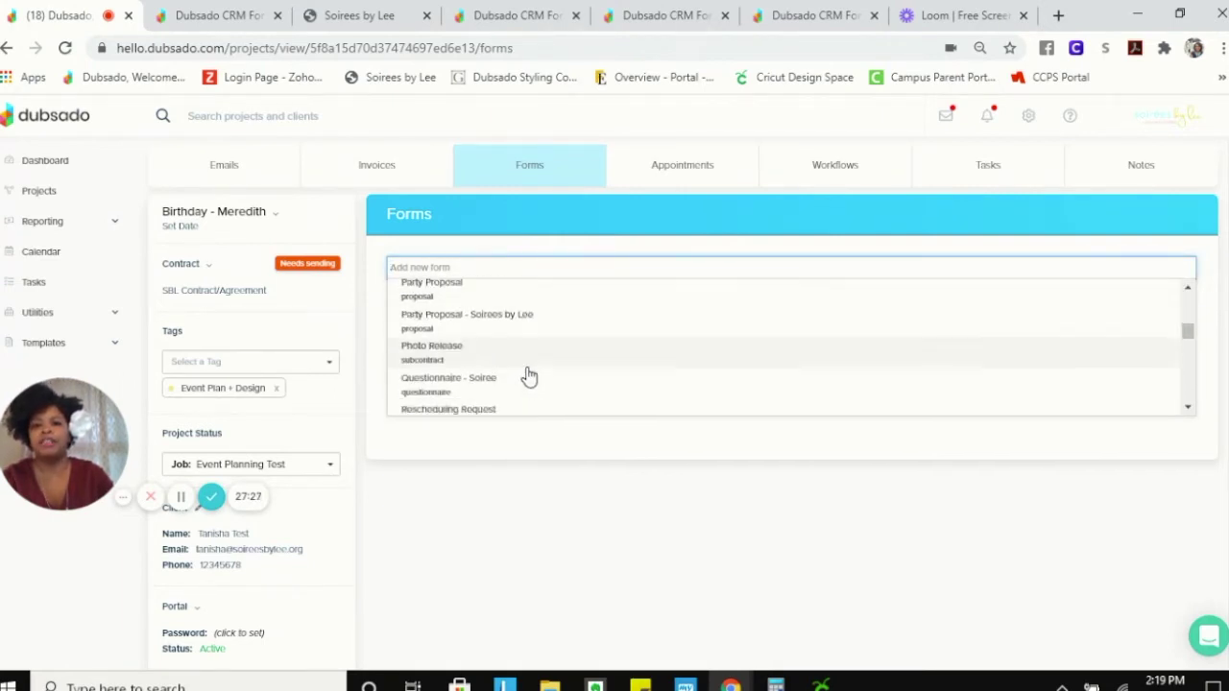
scroll(528, 375, "down", 8)
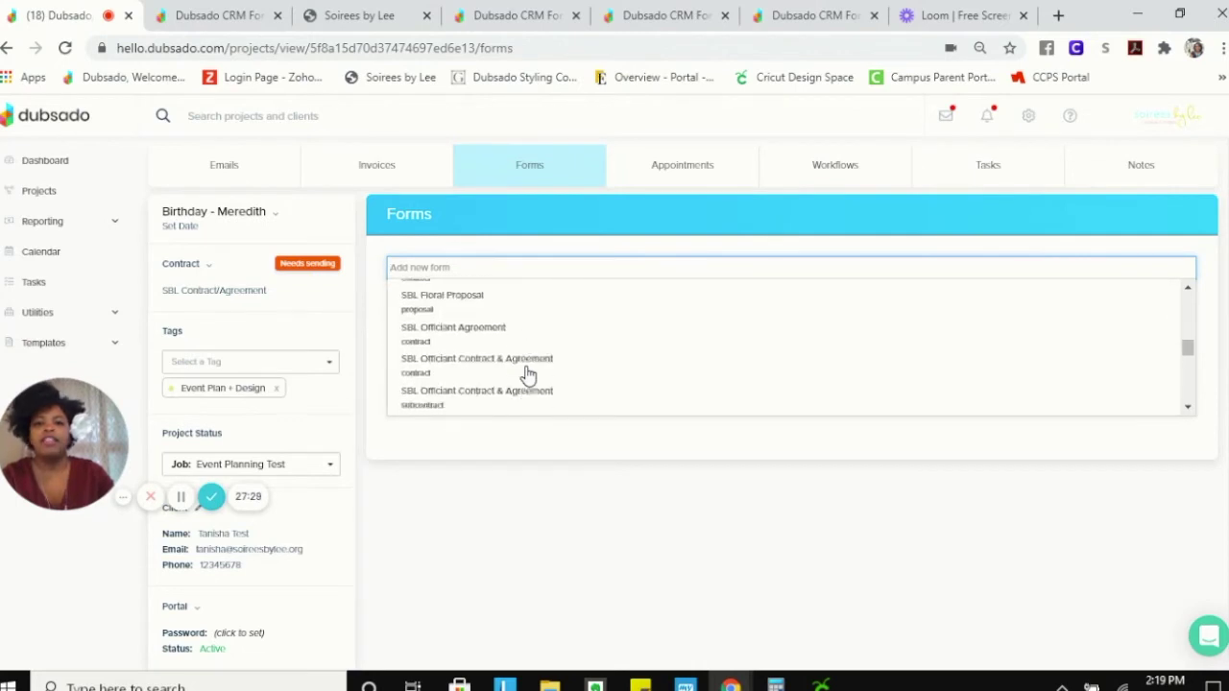
scroll(528, 375, "down", 6)
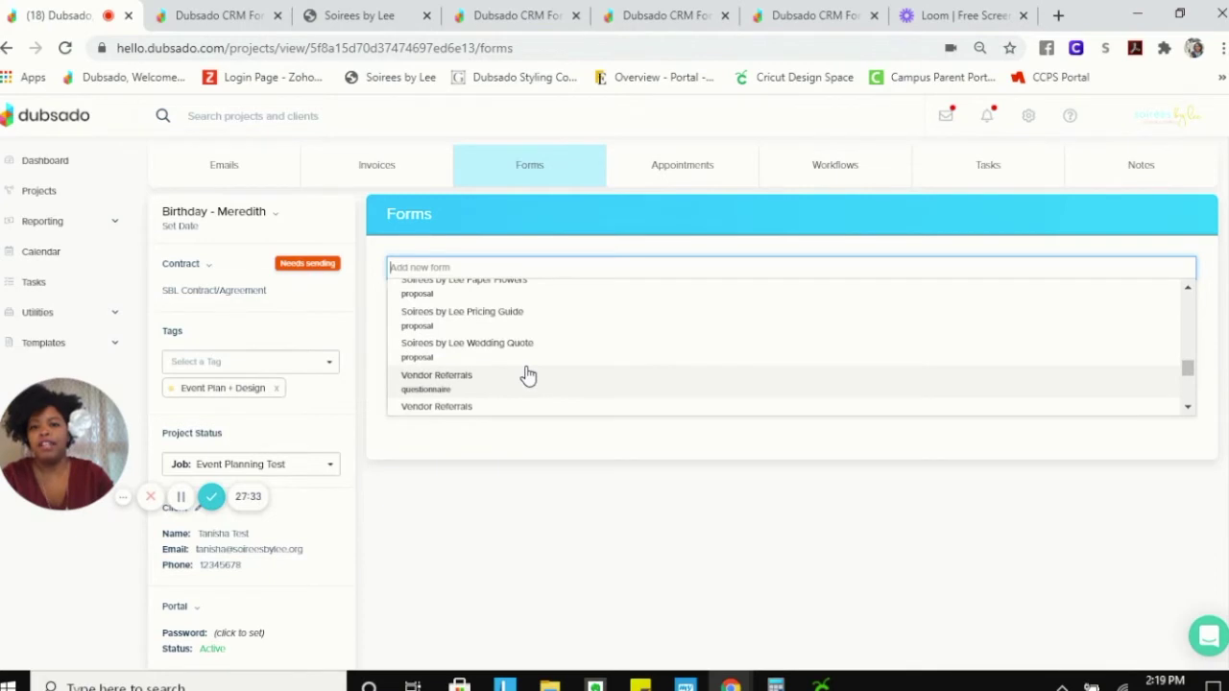
scroll(528, 374, "down", 6)
scroll(528, 374, "down", 4)
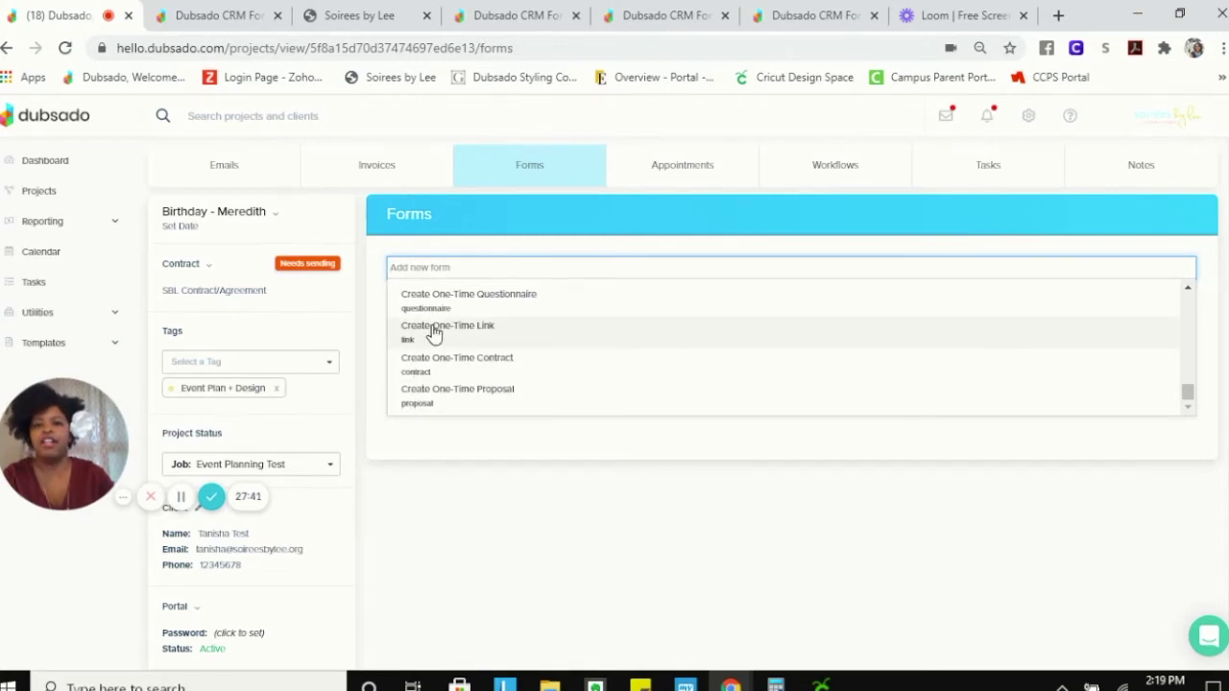
scroll(533, 335, "up", 1)
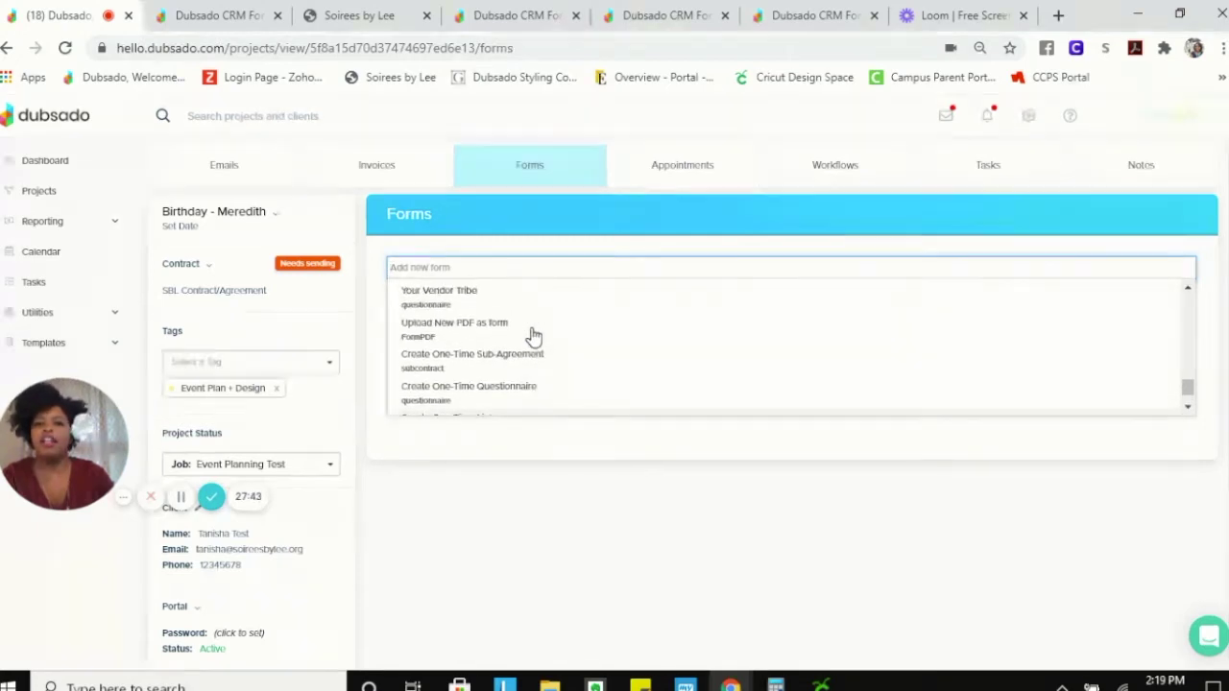
scroll(534, 335, "down", 1)
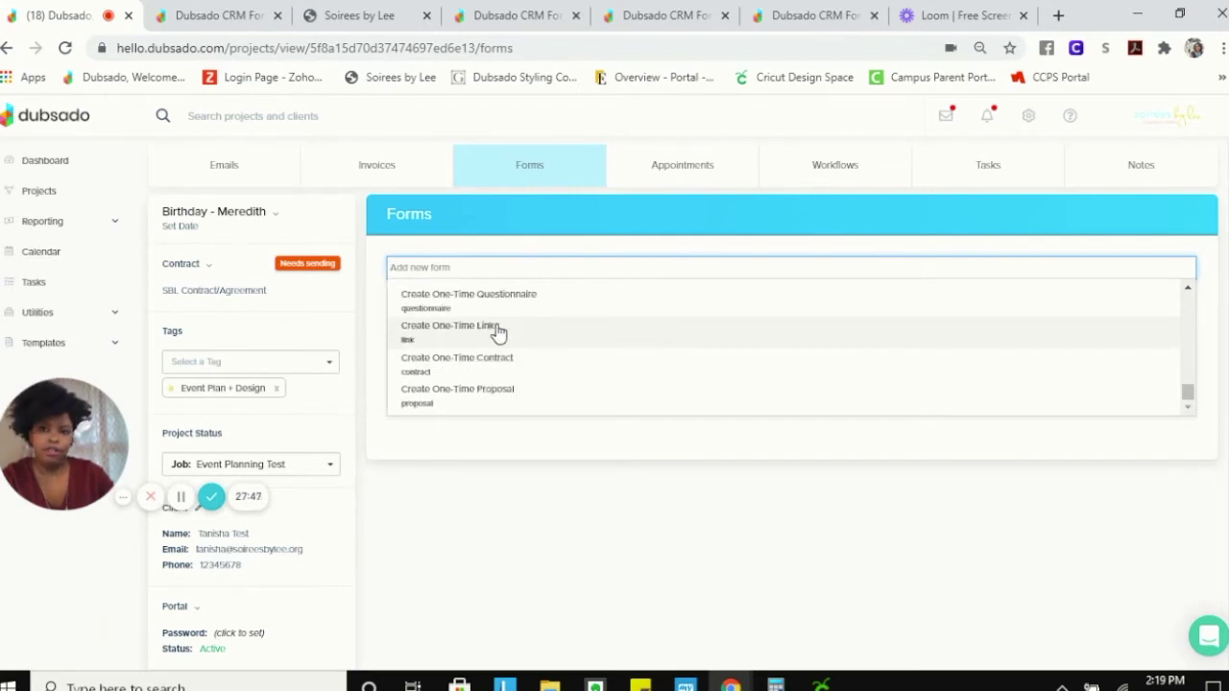
scroll(499, 332, "up", 1)
scroll(526, 353, "up", 1)
scroll(526, 351, "down", 1)
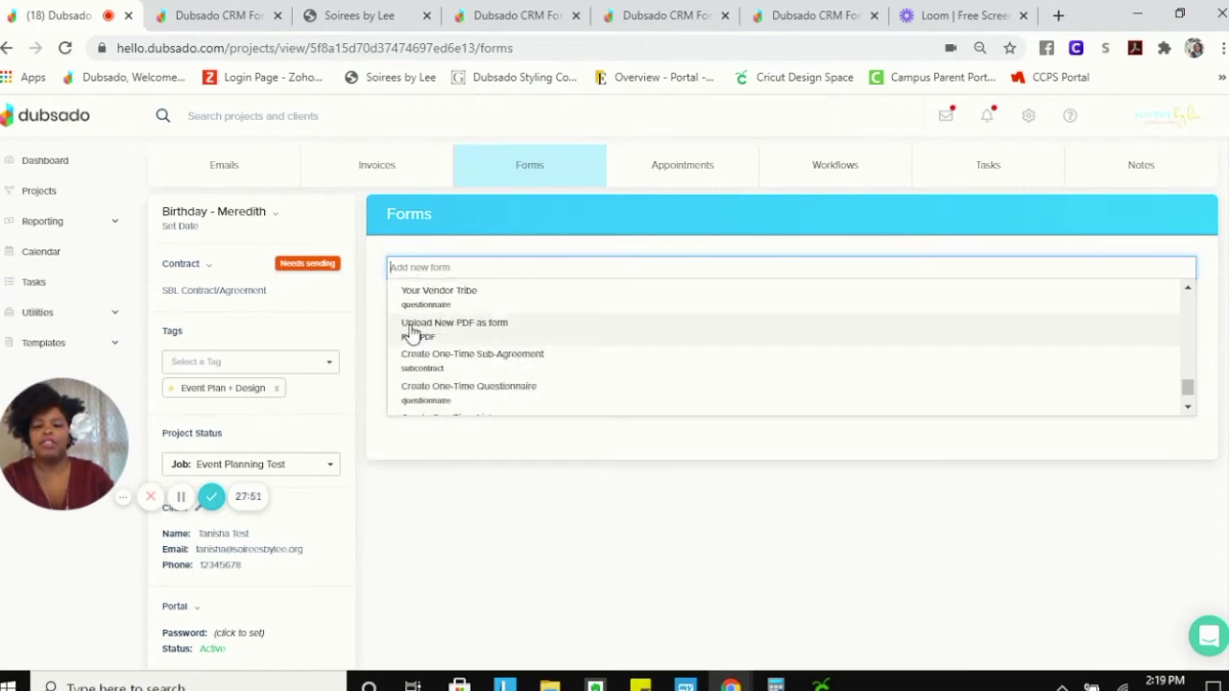
- Upload Design Elements.pdf from the Webinar folder as a new PDF form and add it to the project
left_click(470, 331)
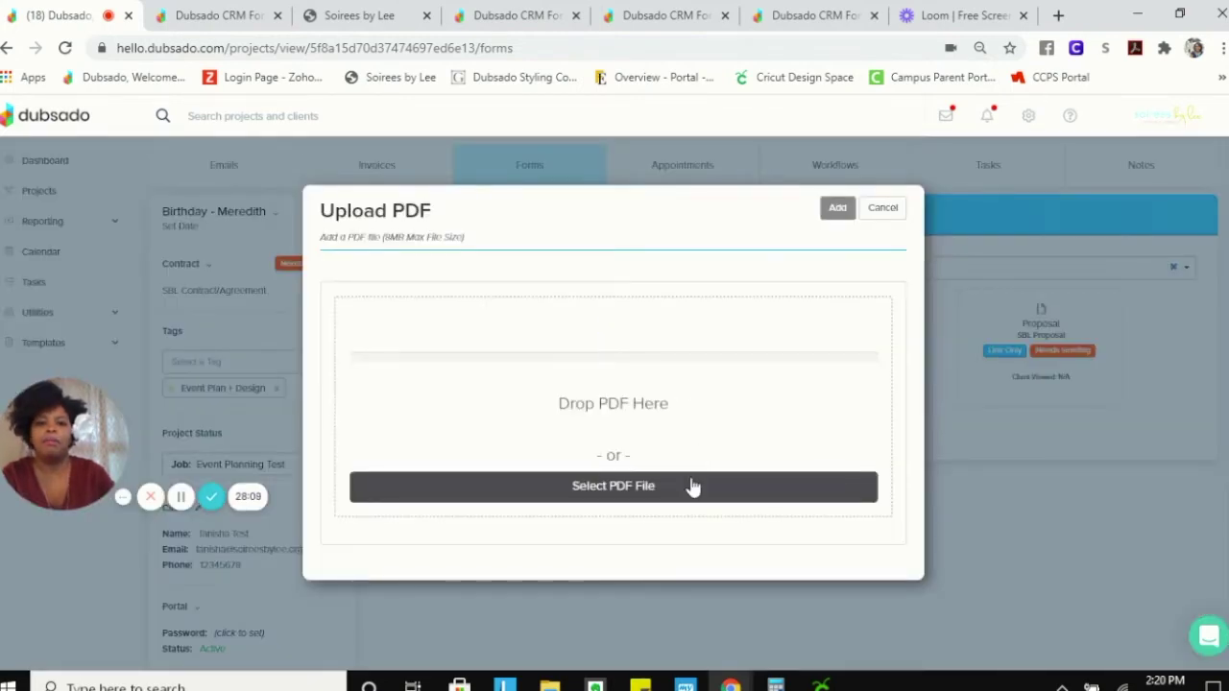
left_click(607, 492)
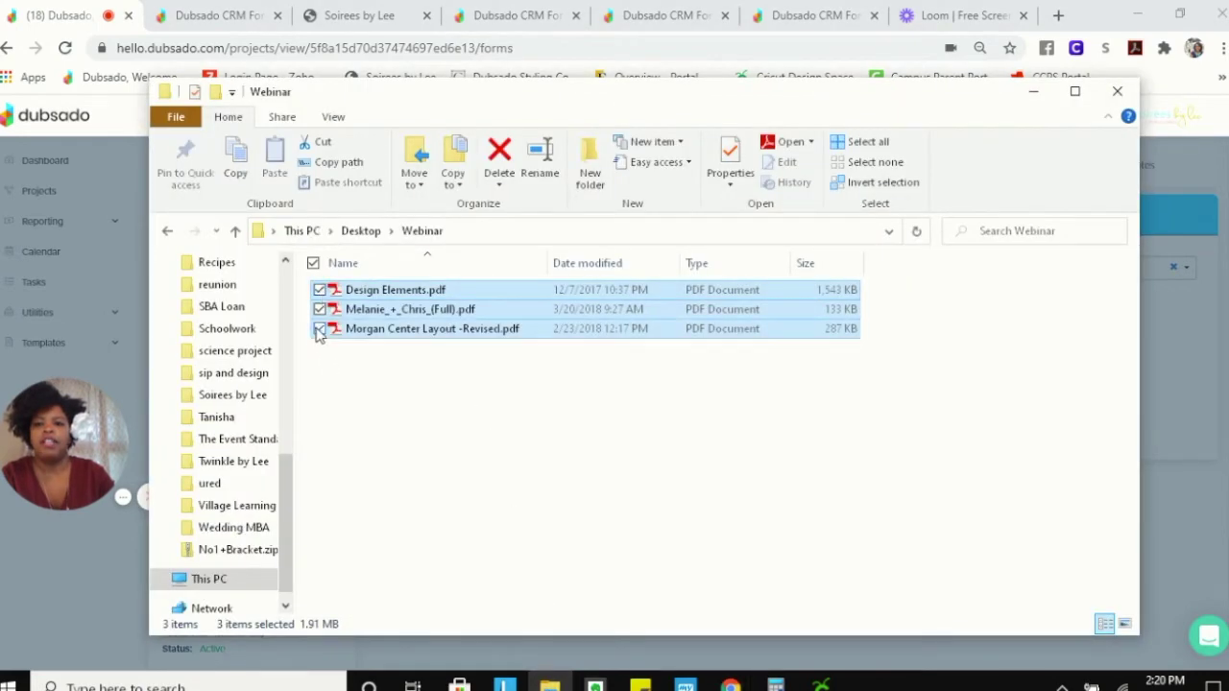
left_click(320, 328)
left_click(372, 290)
left_click_drag(425, 287, 598, 406)
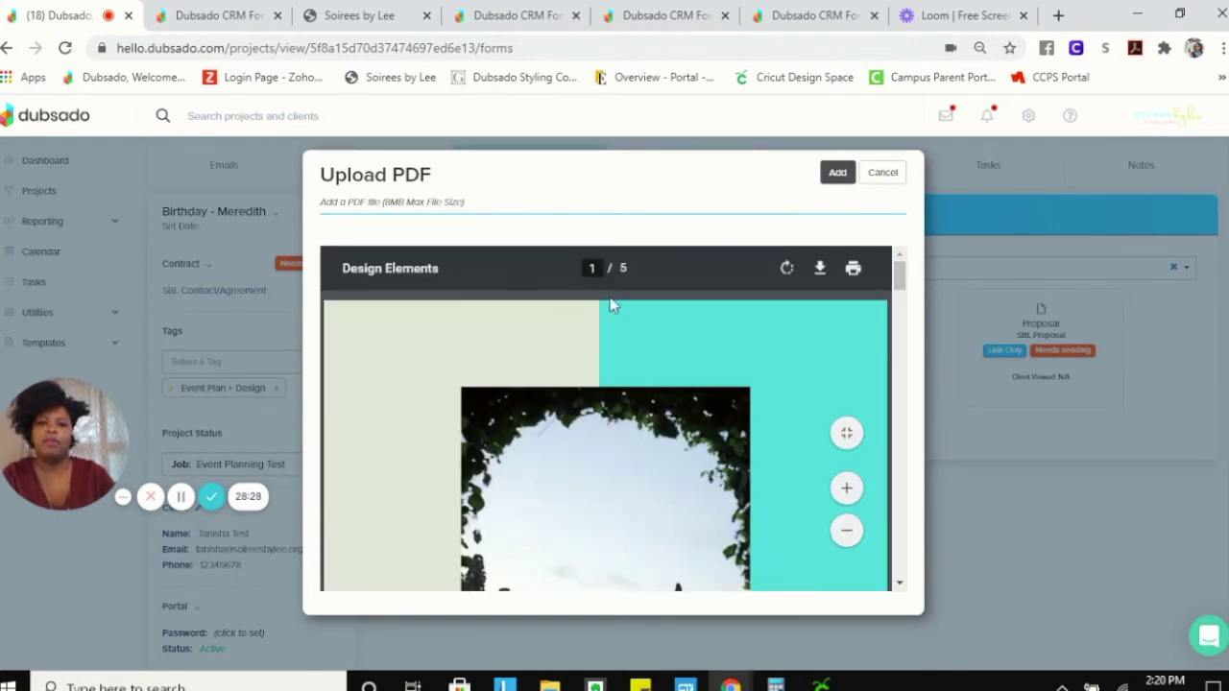
left_click_drag(898, 274, 902, 249)
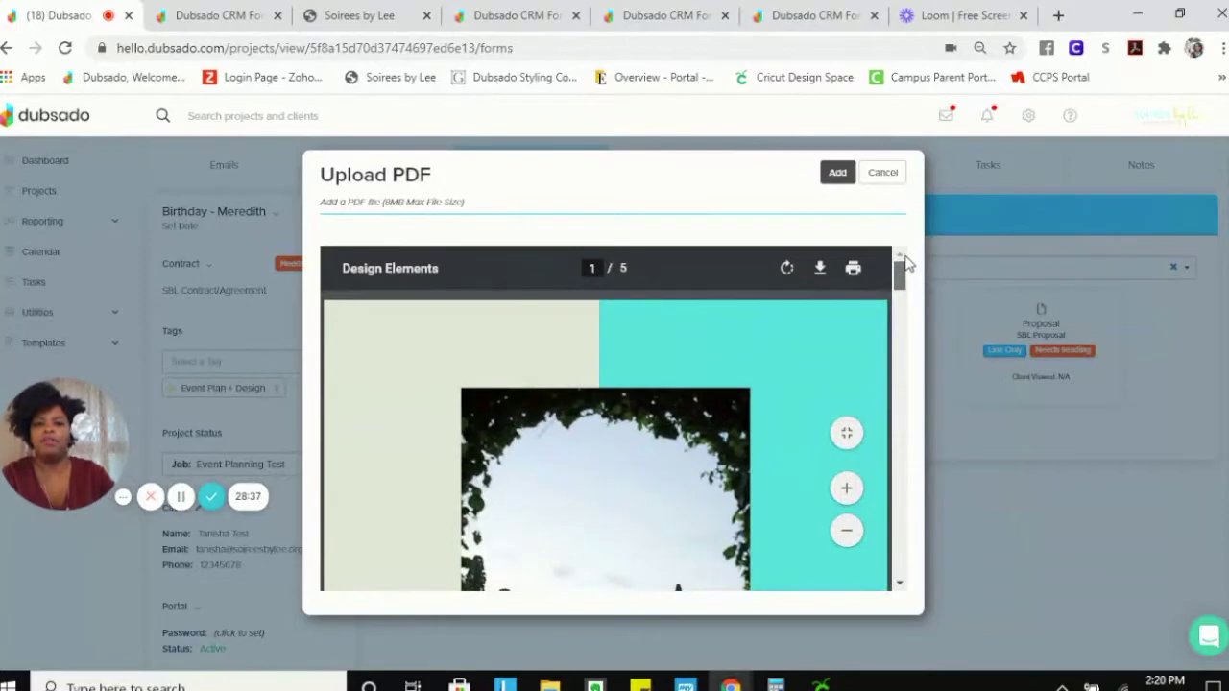
left_click(837, 173)
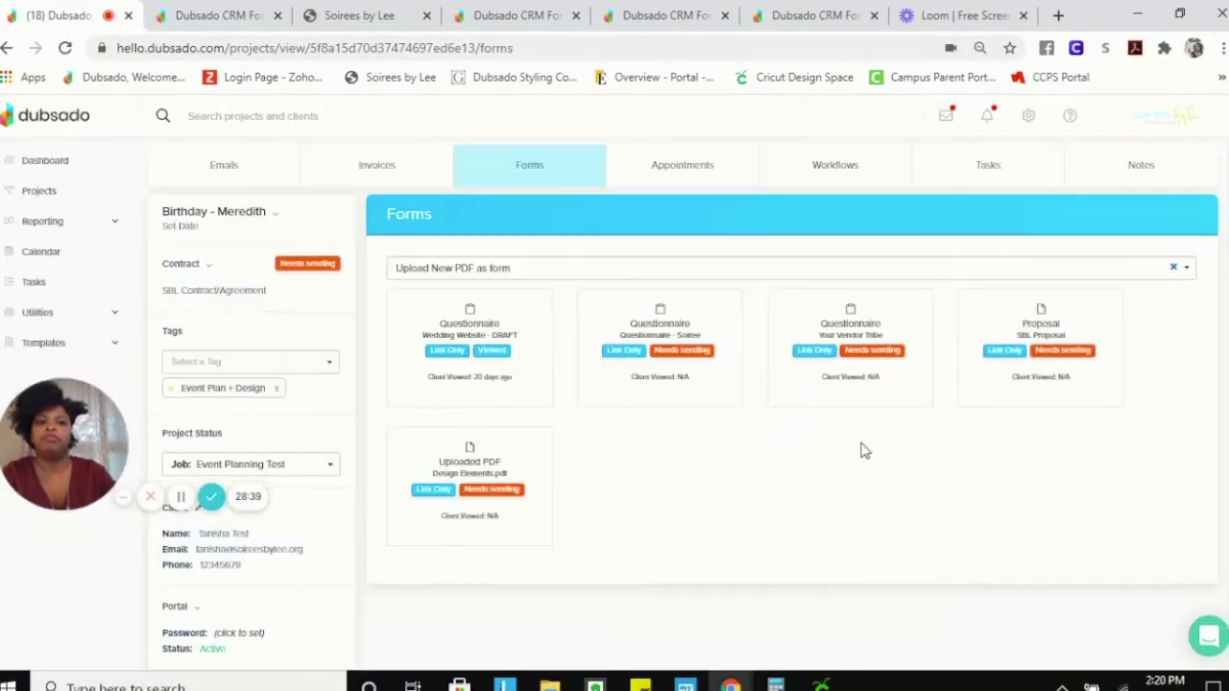
- View the actions offered for the uploaded Design Elements.pdf and the Your Vendor Tribe questionnaire, including applying them to the portal
mouse_move(505, 471)
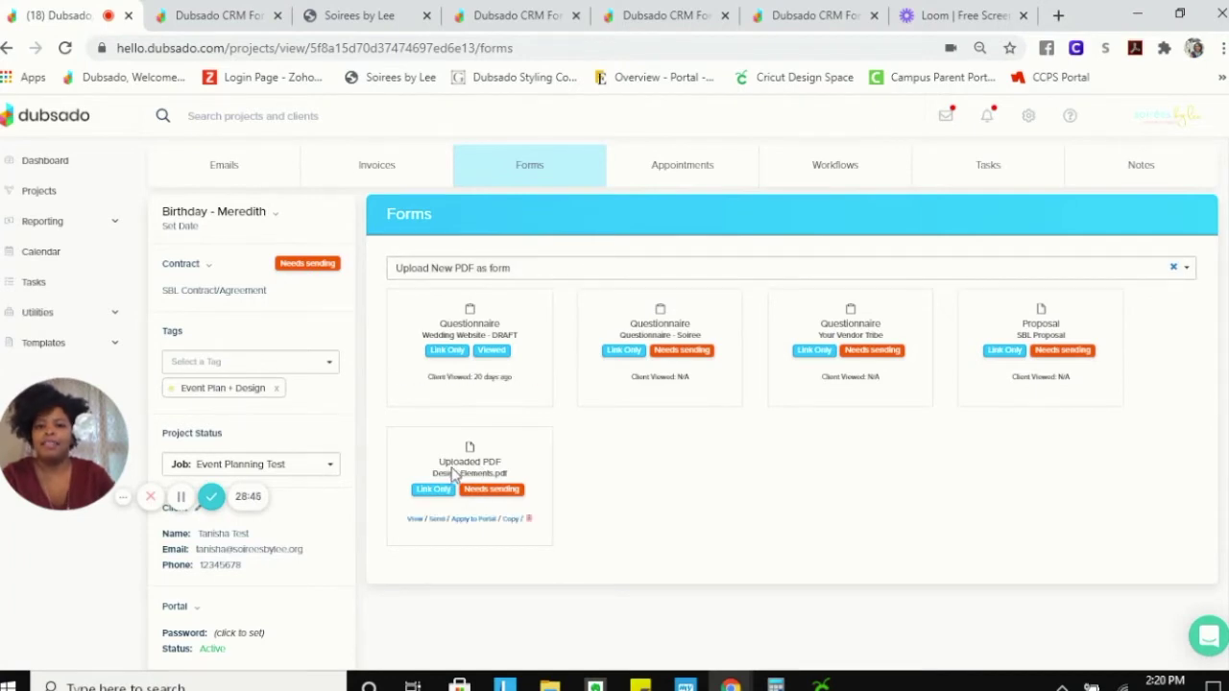
left_click(478, 519)
mouse_move(858, 397)
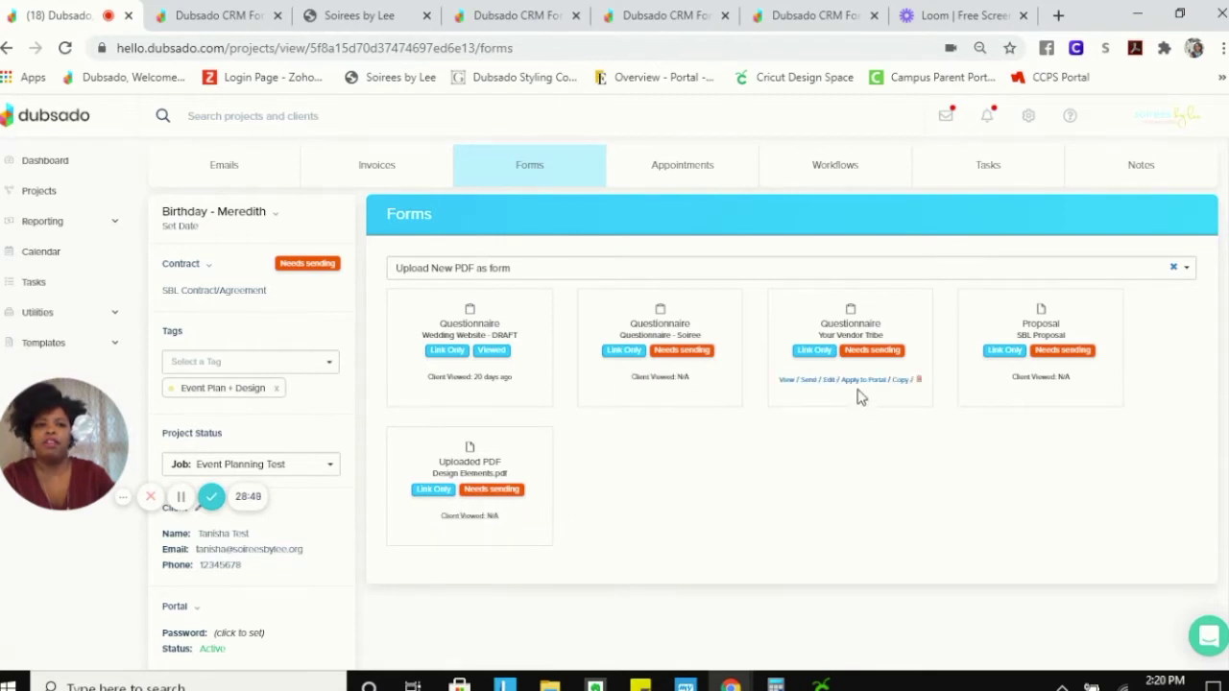
- Apply the Your Vendor Tribe questionnaire to the client portal
left_click(864, 380)
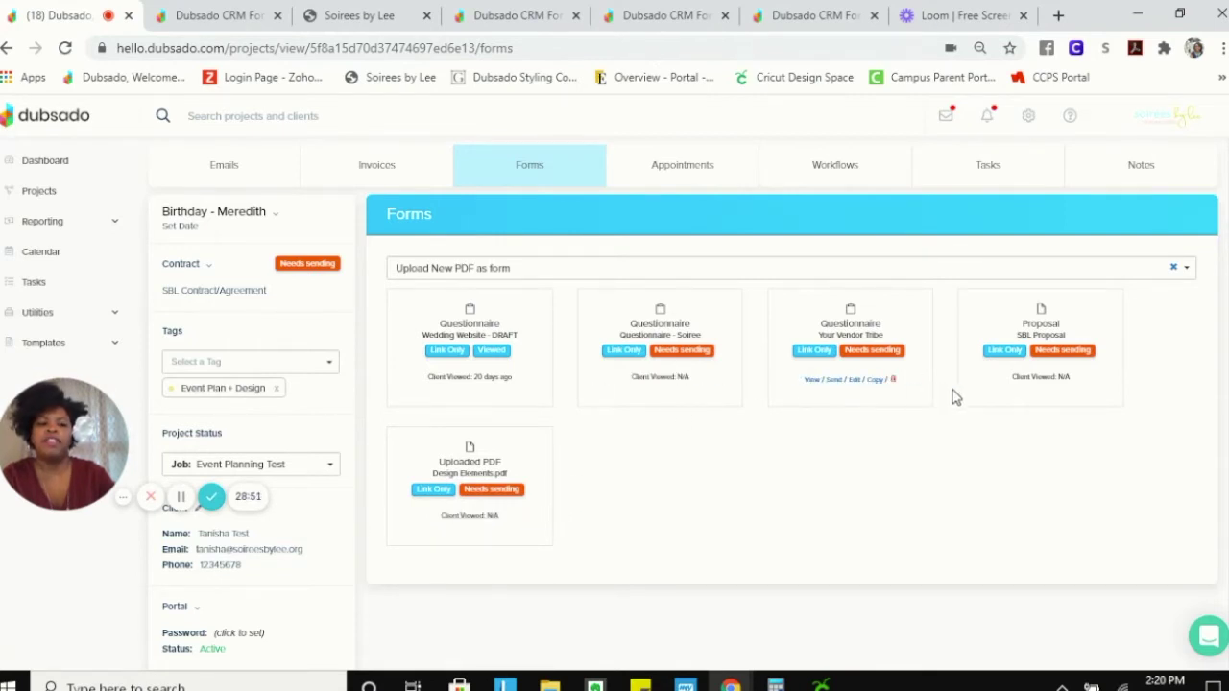
mouse_move(657, 374)
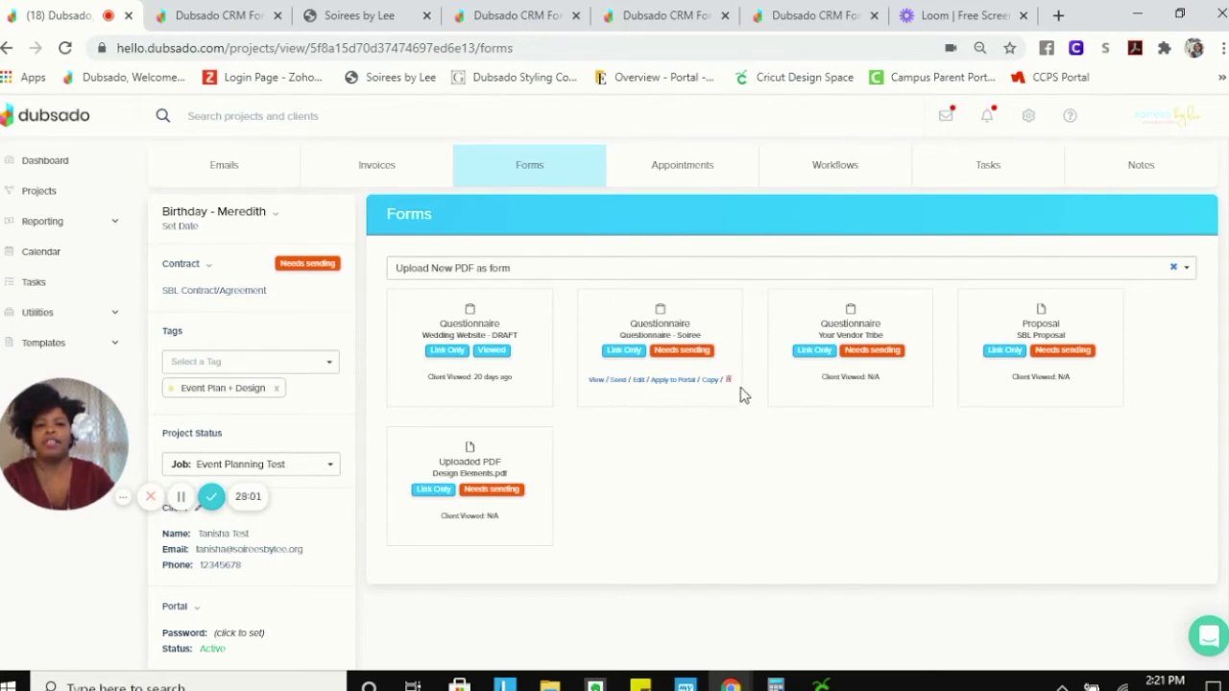
- Upload the couple's full wedding timeline PDF from the Webinar folder as a new PDF form and add it to the project
left_click(474, 273)
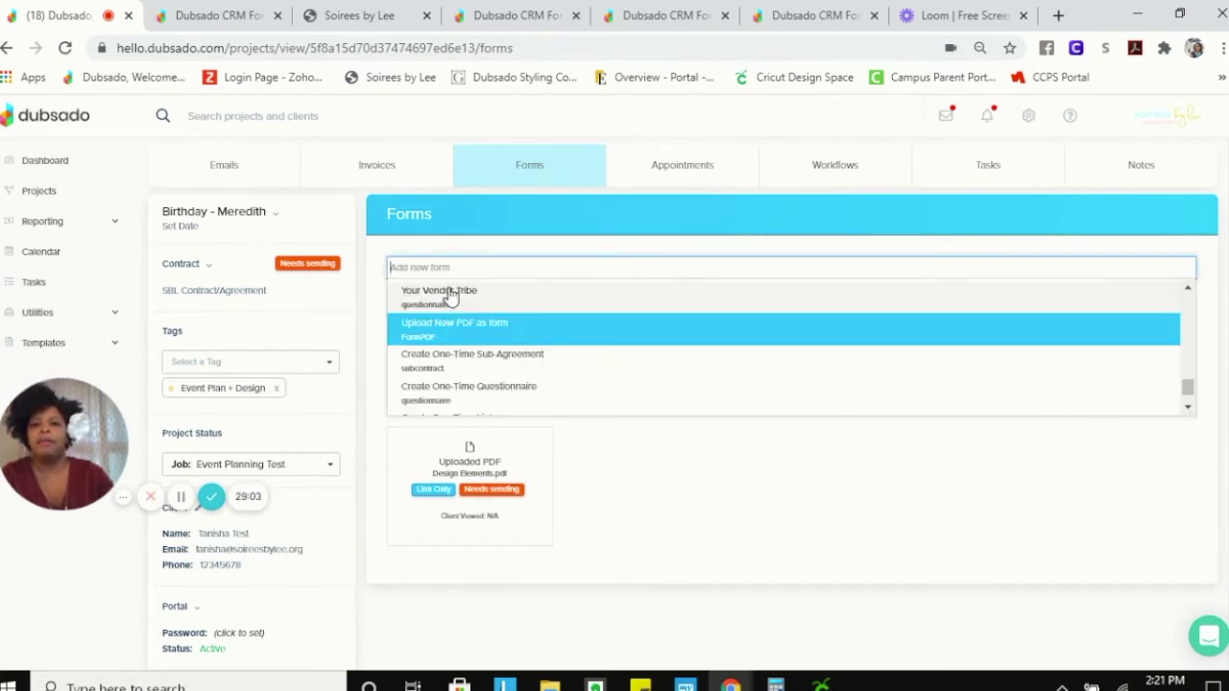
left_click(499, 336)
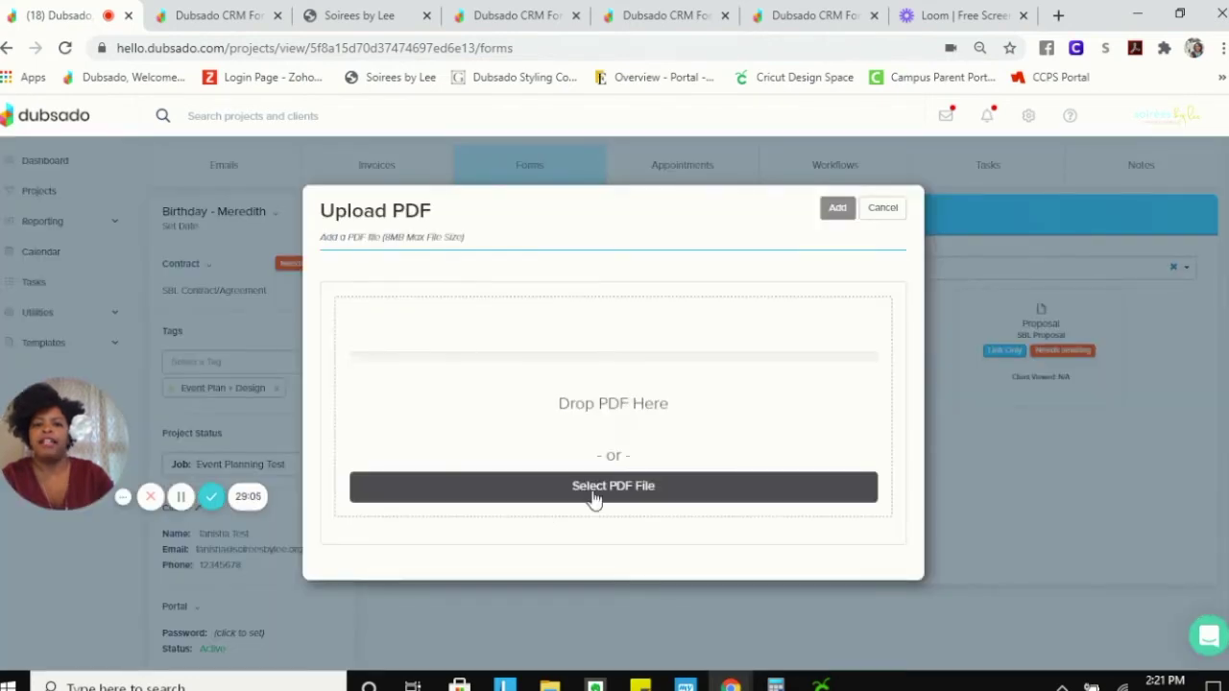
left_click(552, 686)
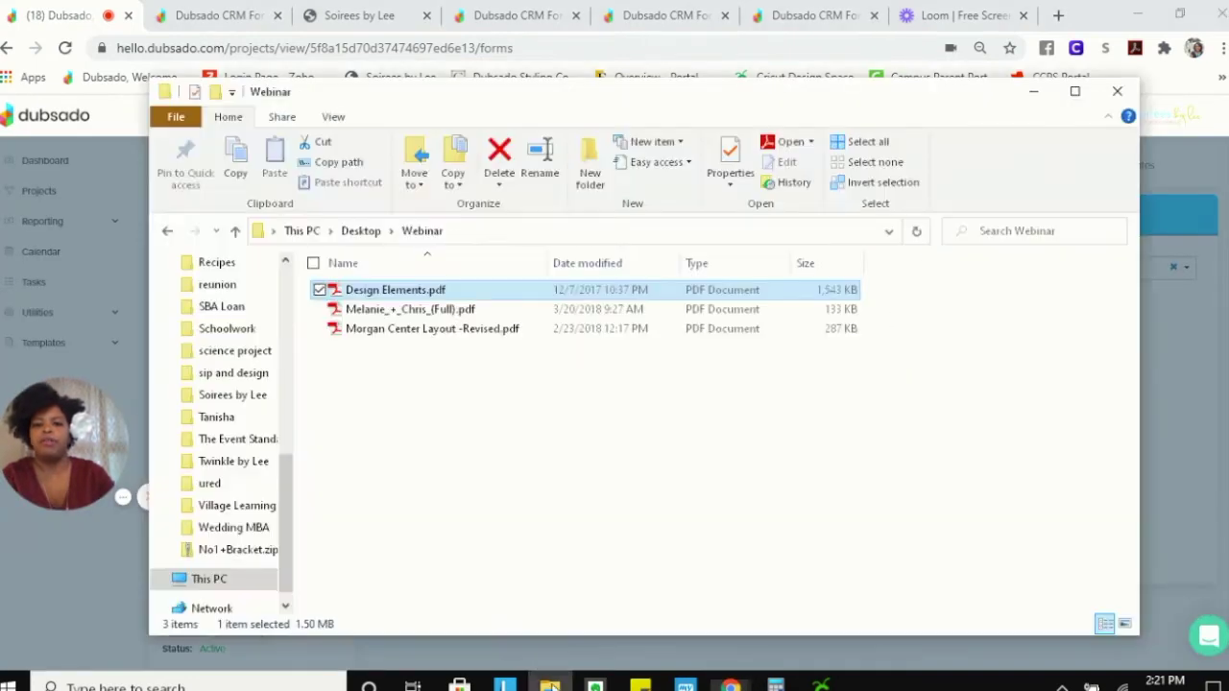
left_click(380, 311)
left_click_drag(380, 318, 624, 578)
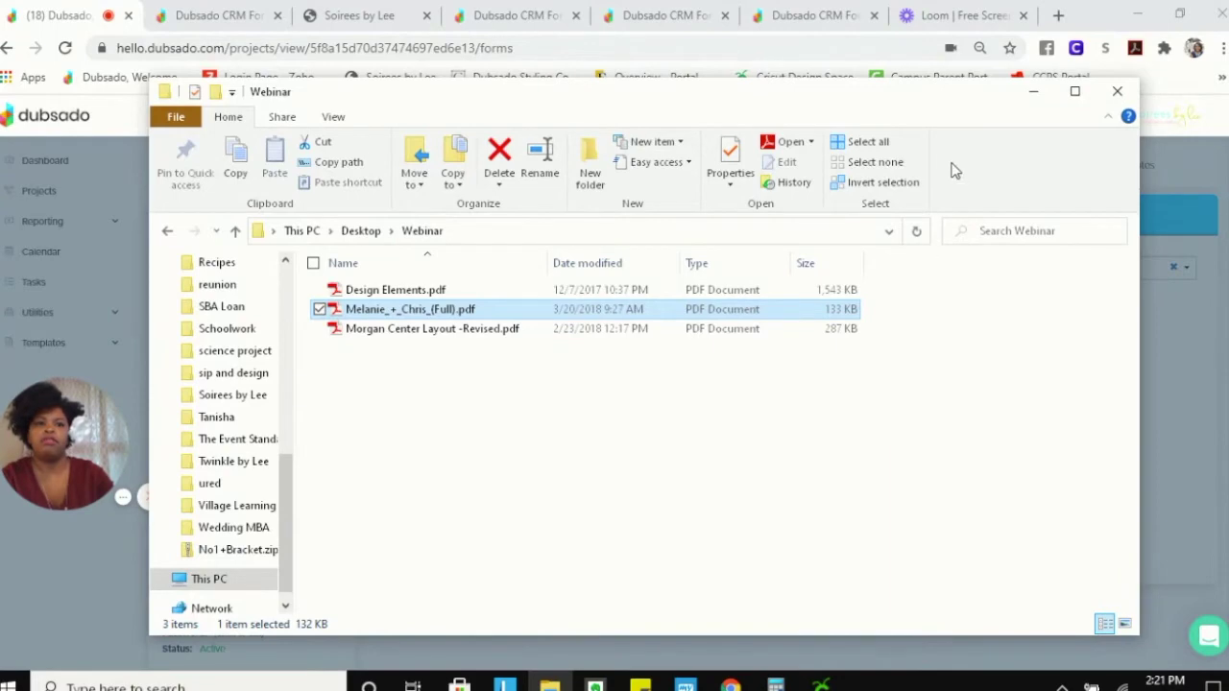
left_click_drag(632, 95, 1220, 88)
left_click_drag(1036, 305, 673, 410)
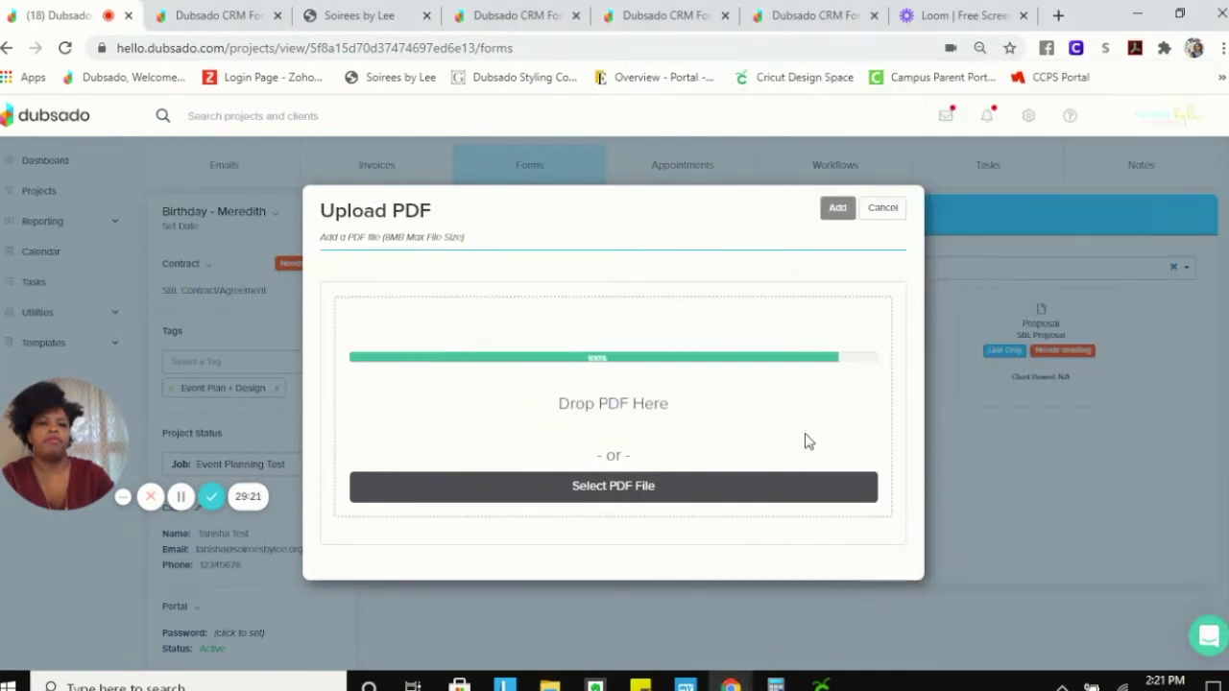
left_click(569, 683)
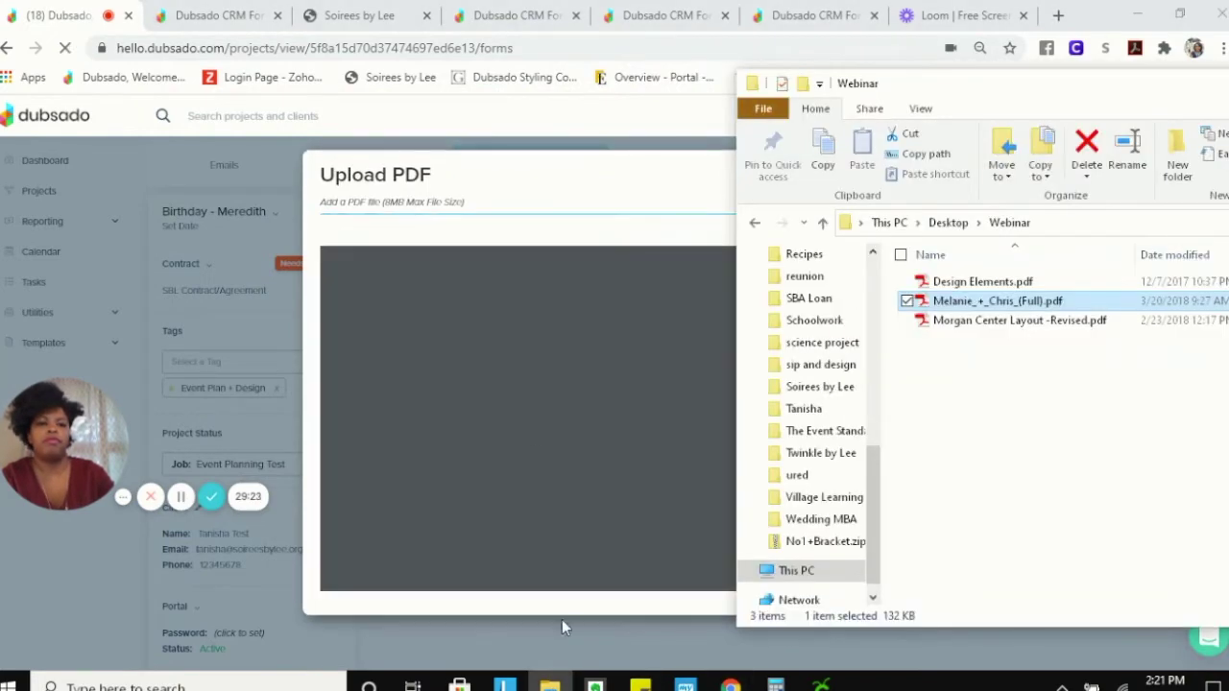
left_click(562, 622)
left_click(838, 176)
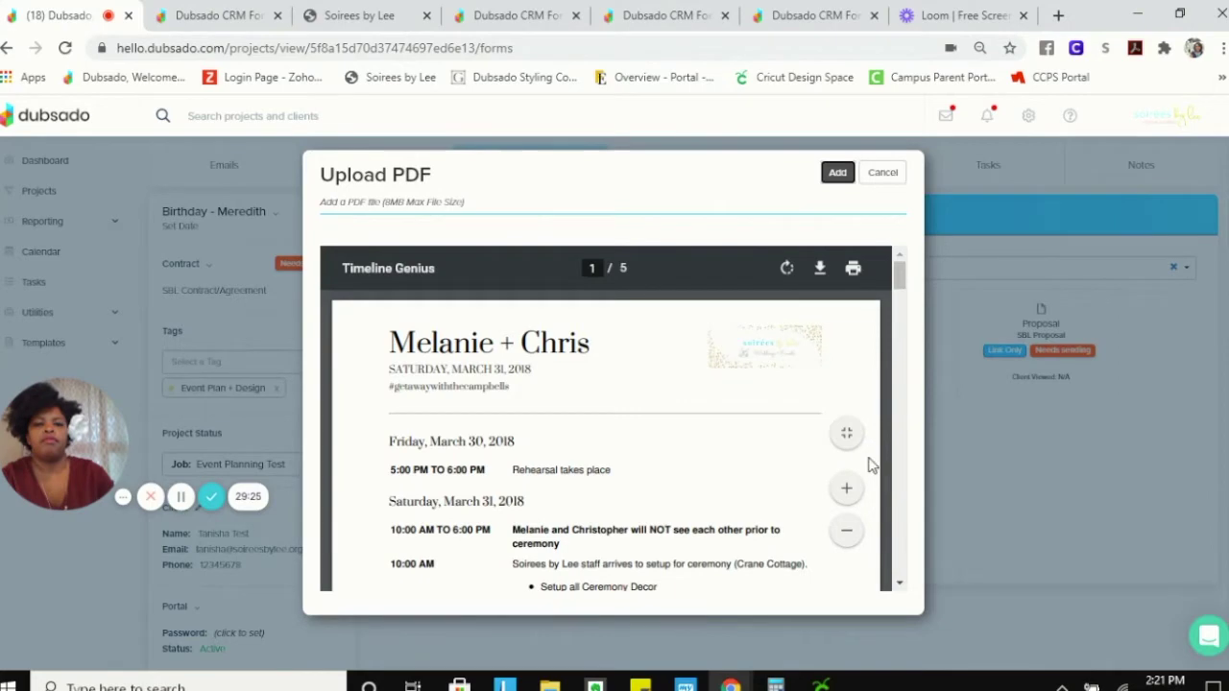
mouse_move(681, 520)
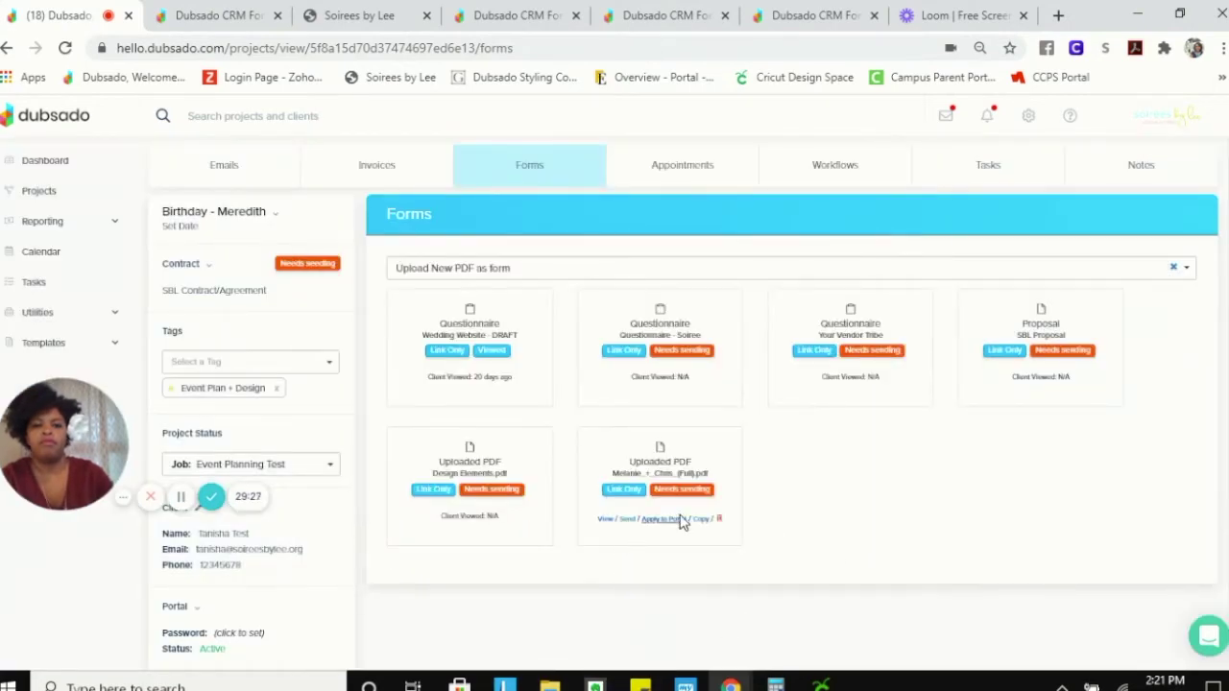
- Upload Morgan Center Layout -Revised.pdf from the Webinar folder as a new PDF form and add it to the project
left_click(500, 272)
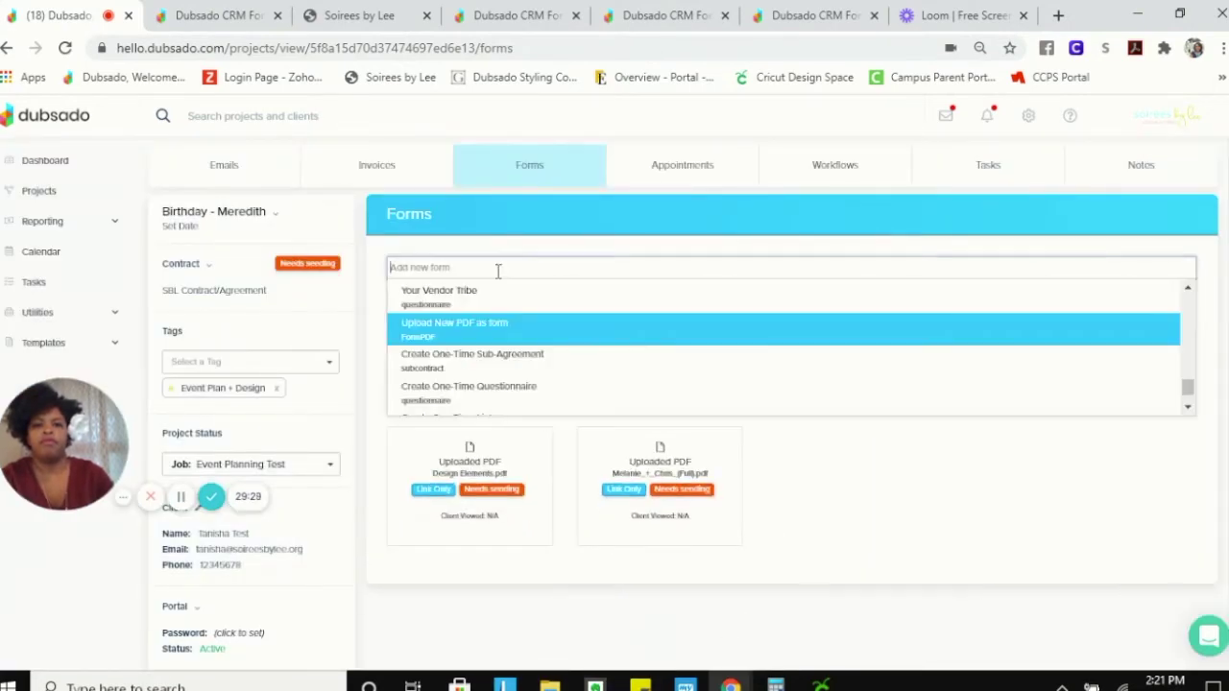
left_click(480, 331)
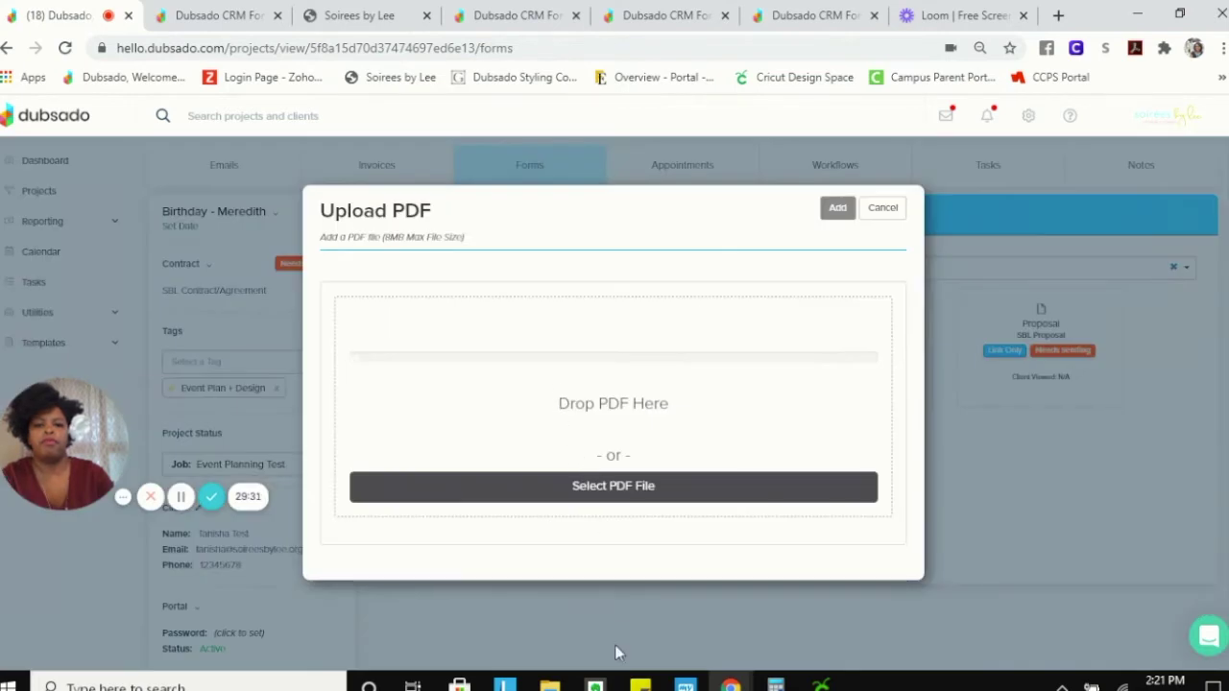
left_click(549, 685)
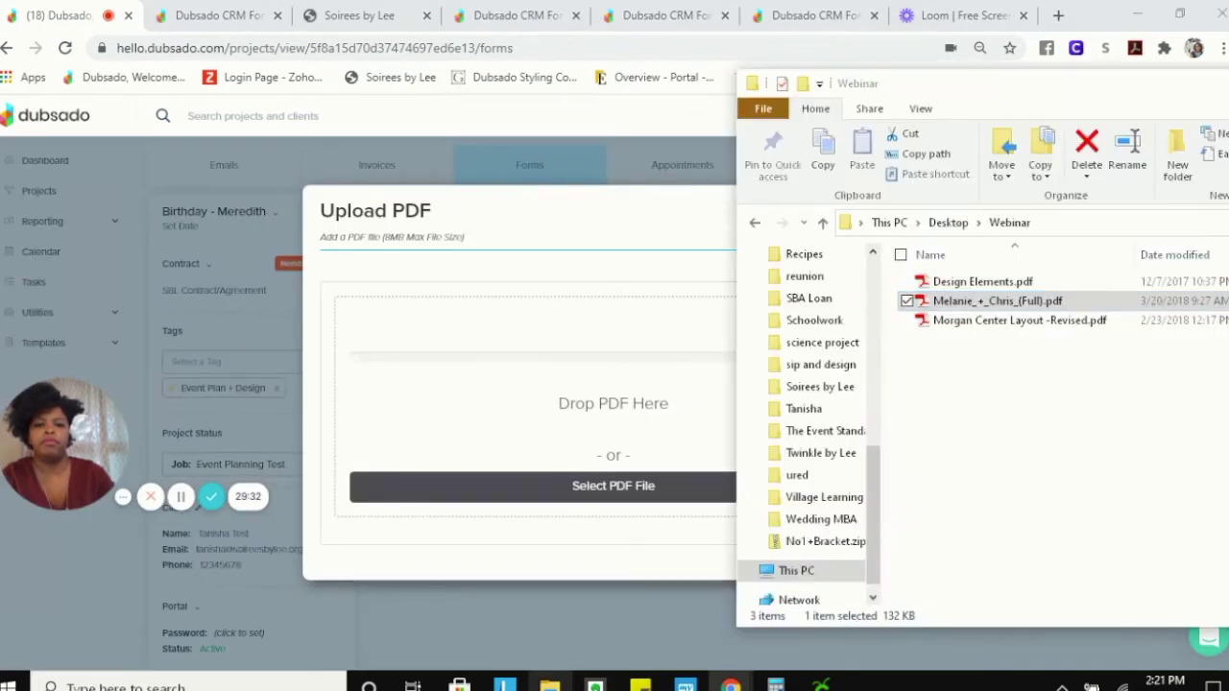
left_click(964, 323)
left_click_drag(965, 326, 614, 401)
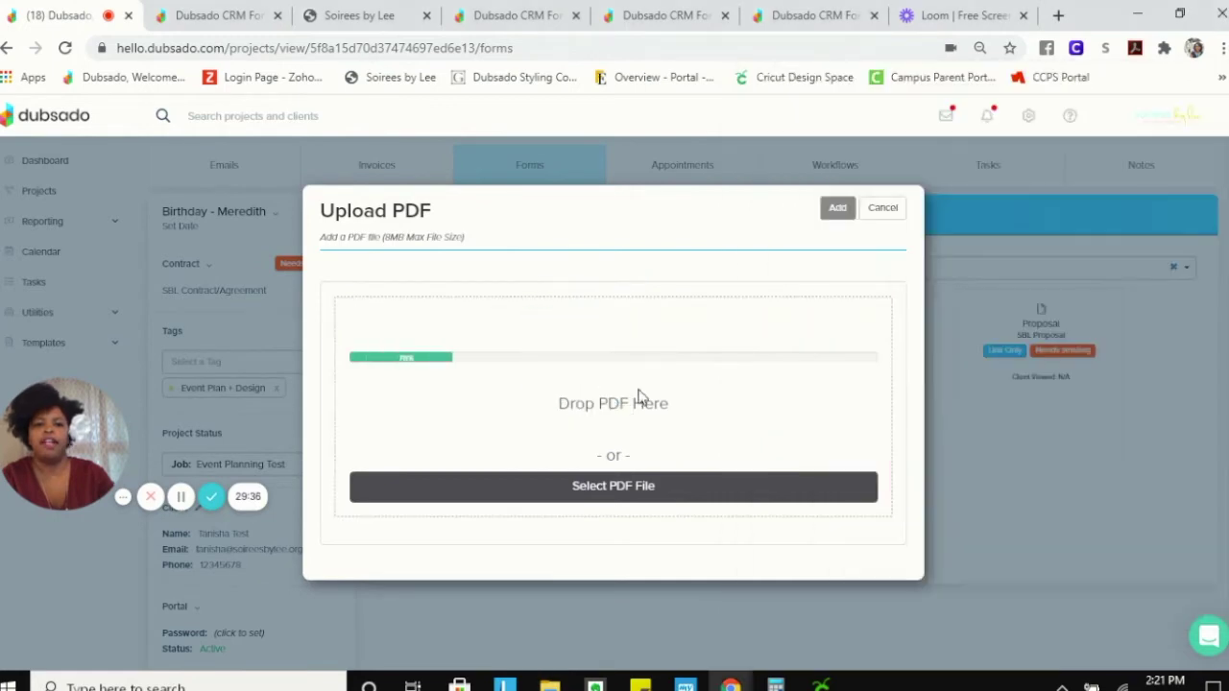
left_click(838, 207)
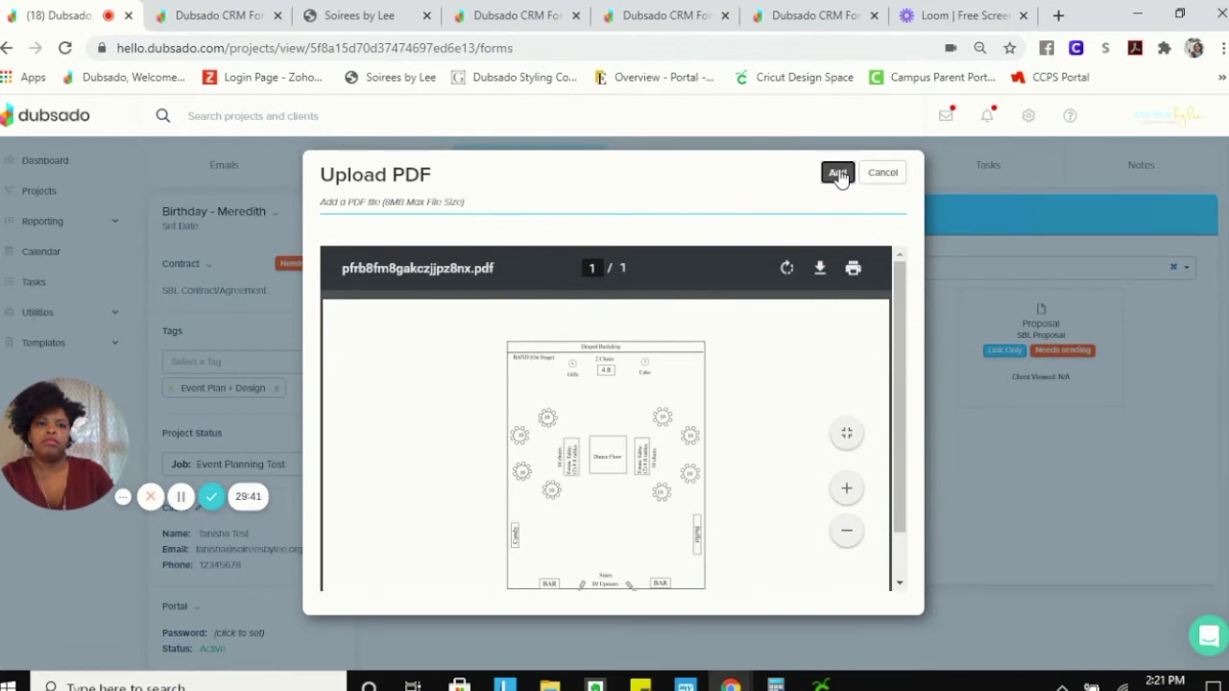
left_click(838, 174)
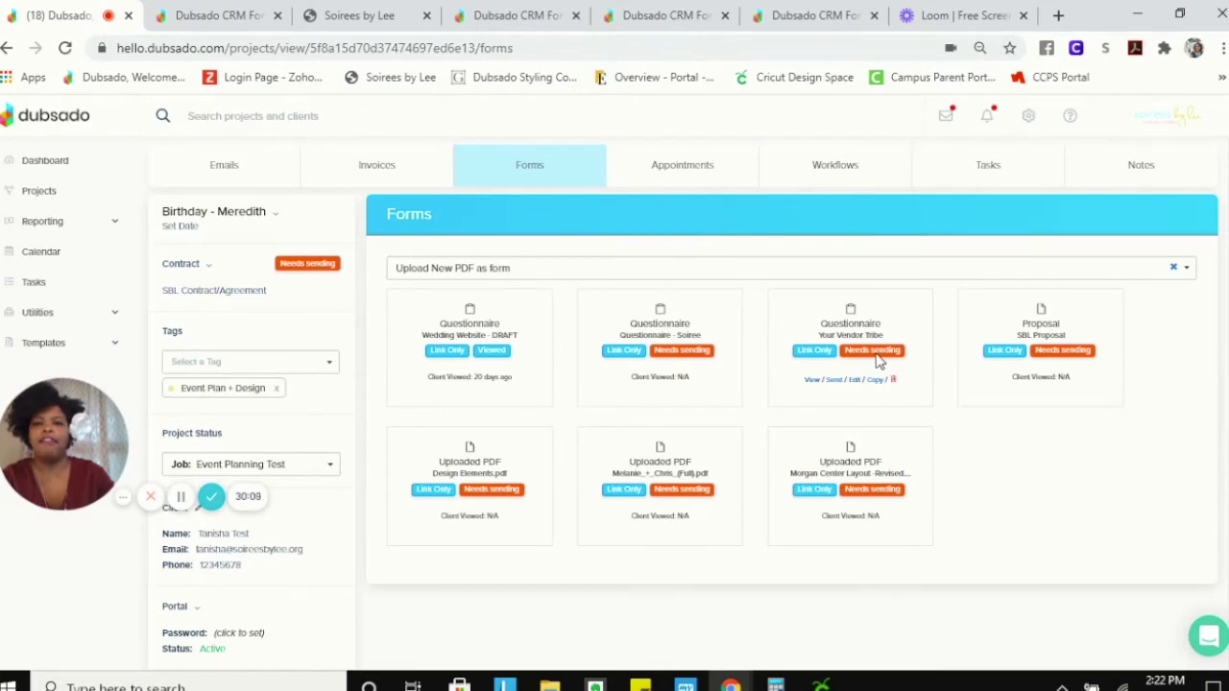
mouse_move(699, 349)
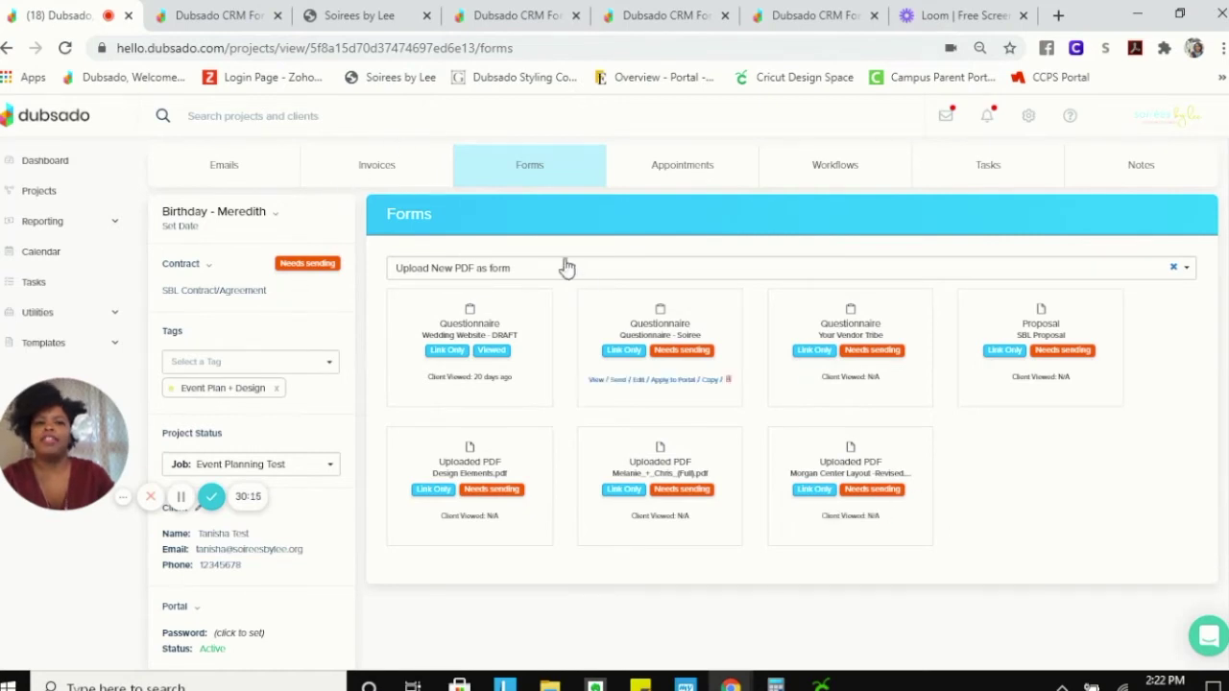
- Open the project's invoice and add the Wedding Planning Services package to it
left_click(378, 168)
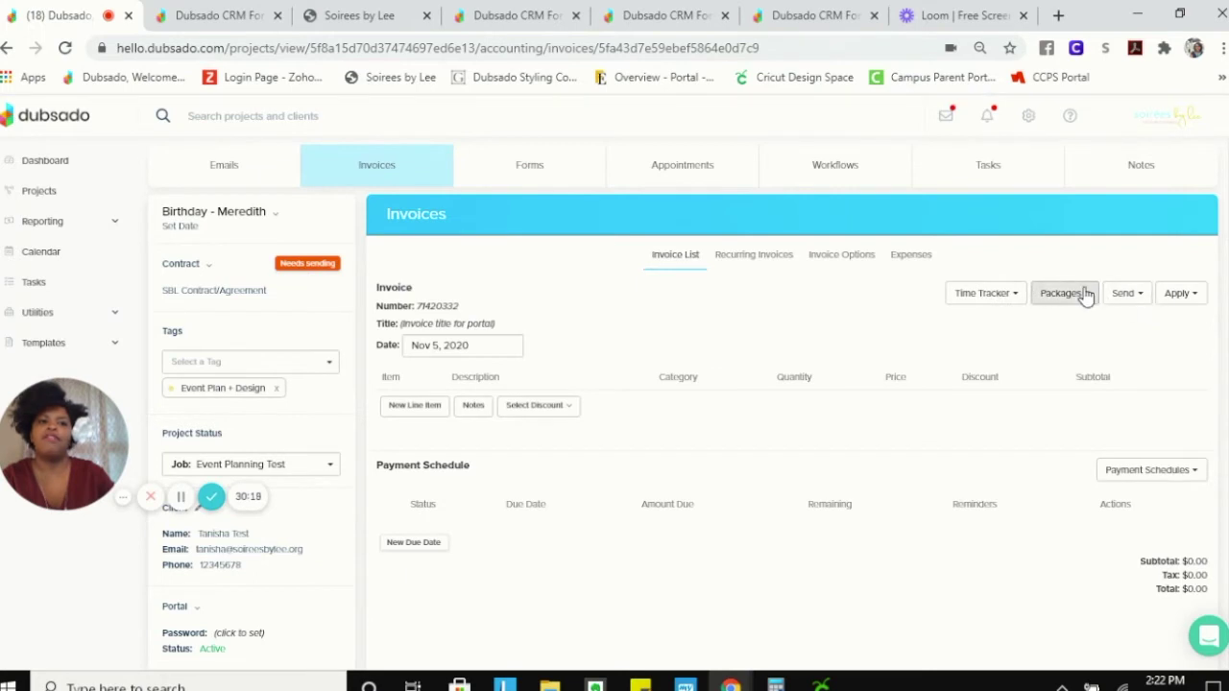
left_click(1085, 294)
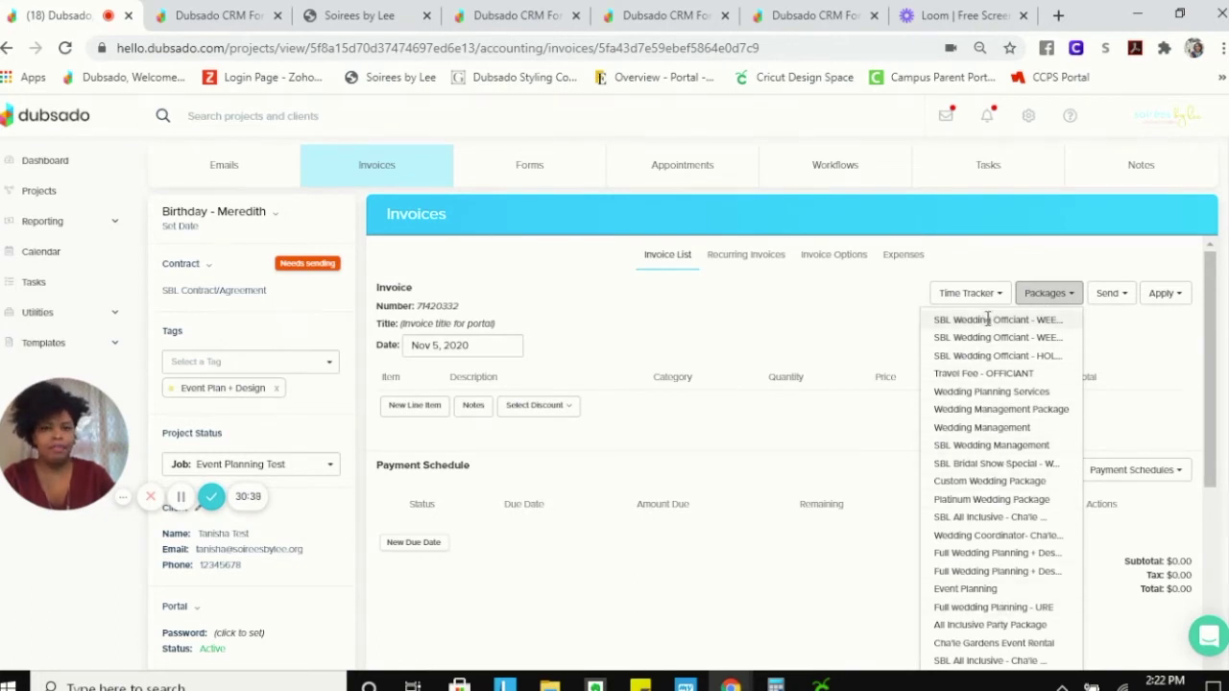
left_click(967, 391)
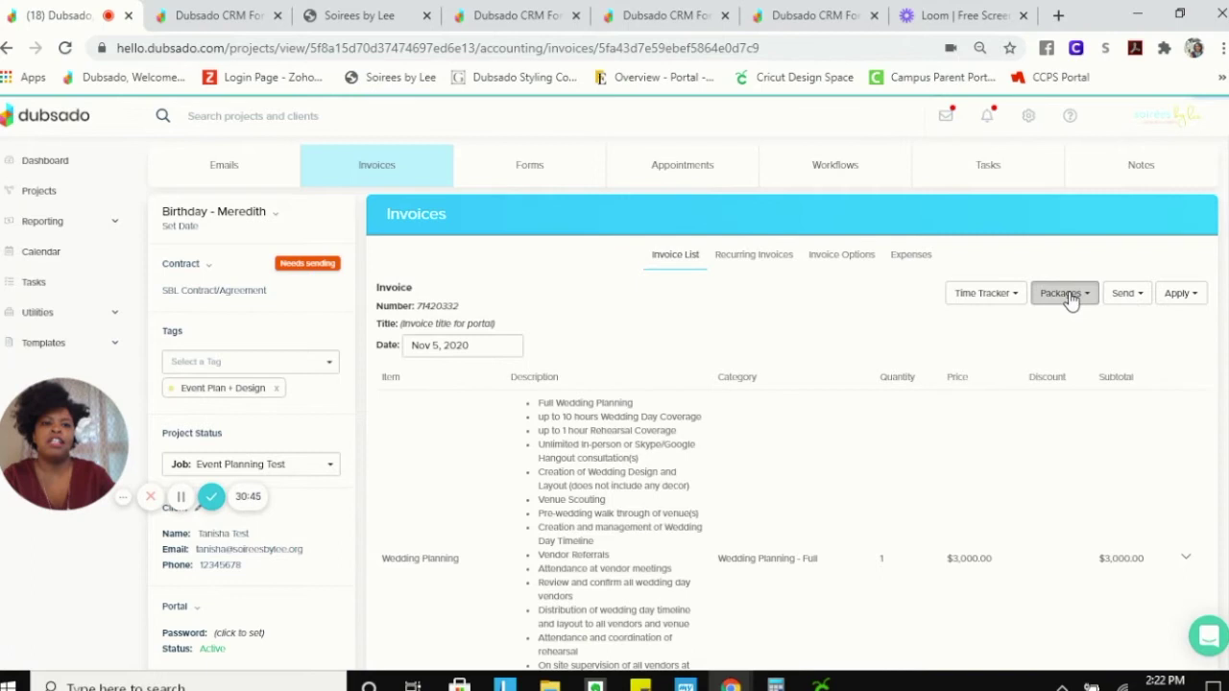
- Browse the available packages, and remove the Wedding Planning line item from the invoice
left_click(1069, 297)
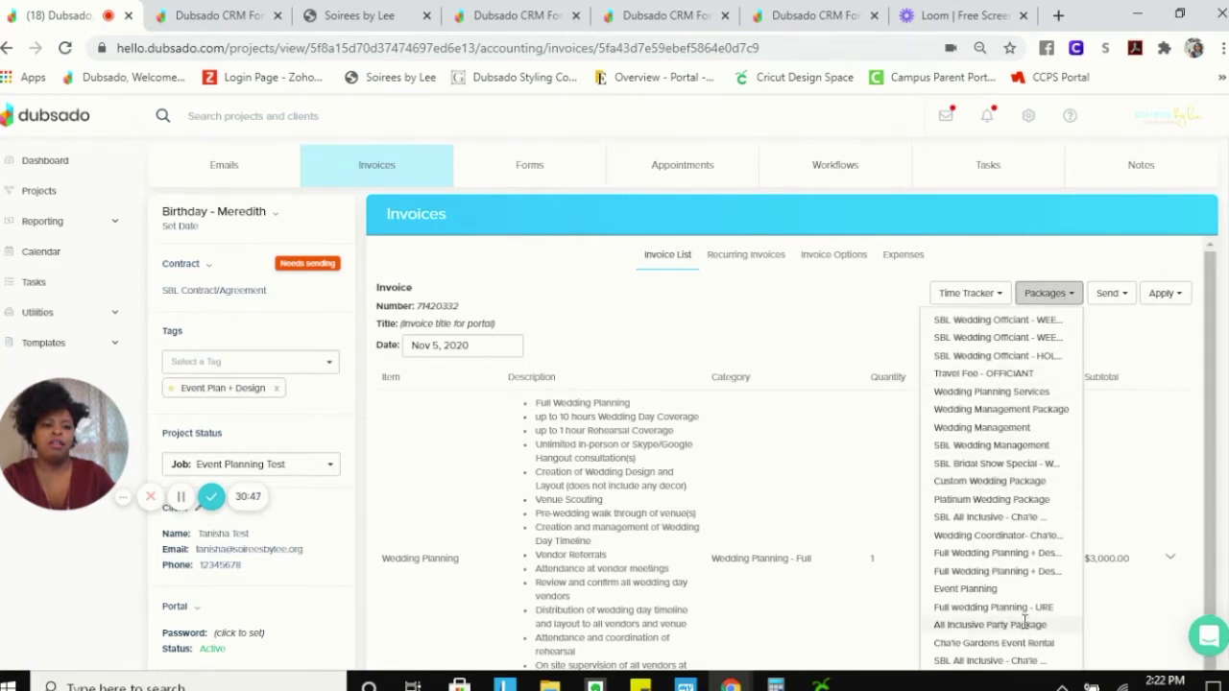
scroll(988, 619, "down", 3)
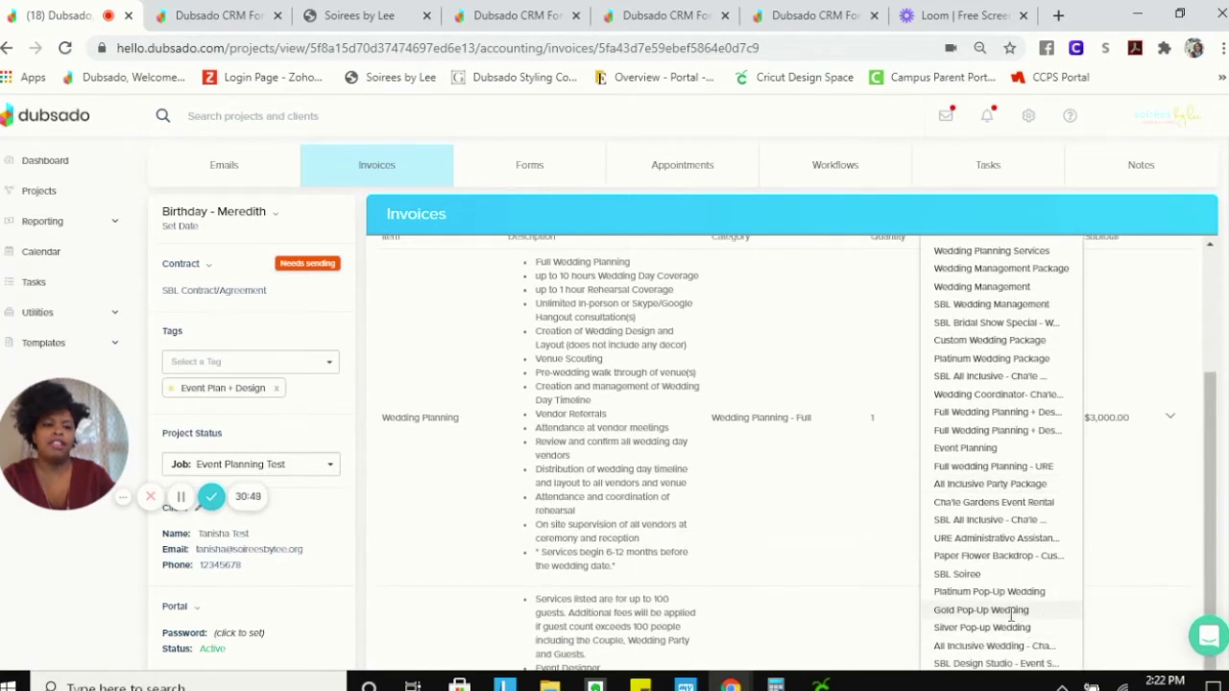
scroll(1181, 508, "up", 3)
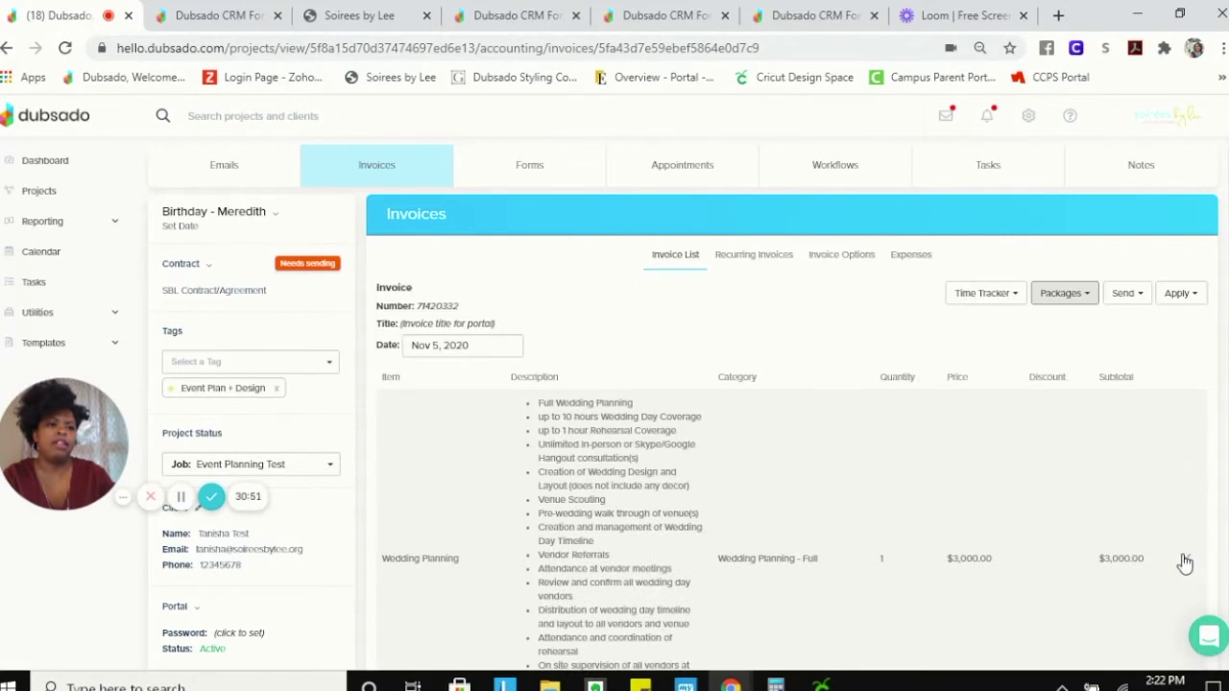
left_click(1185, 559)
left_click(1121, 584)
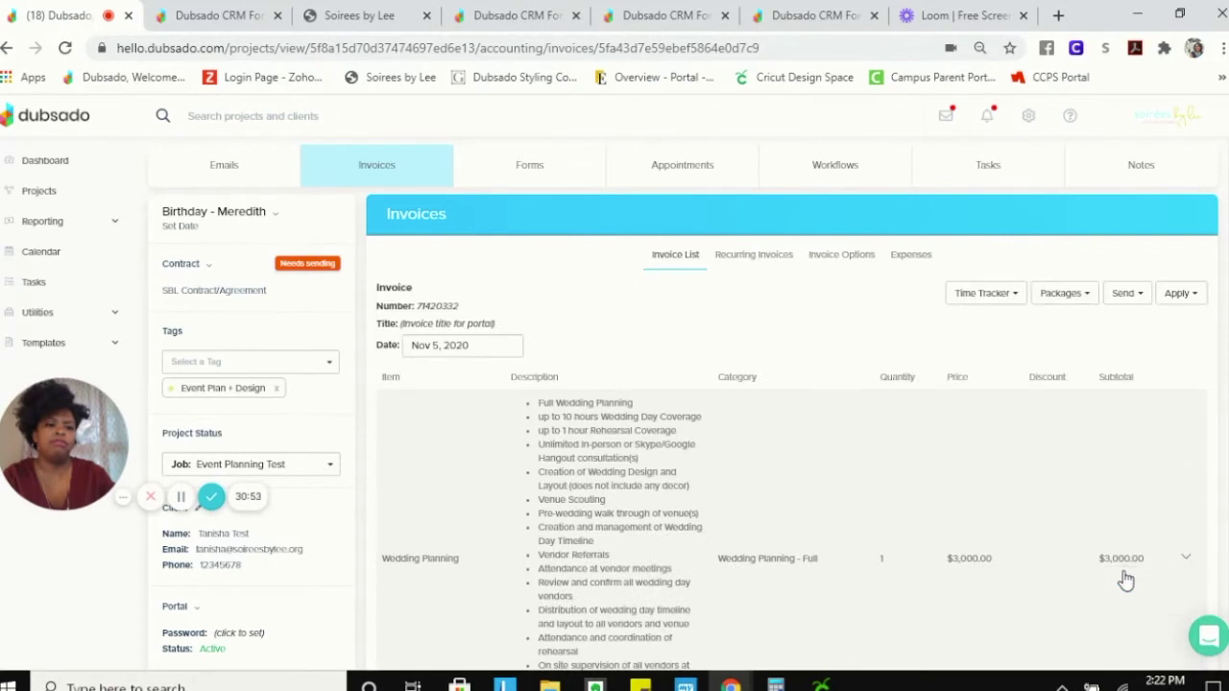
left_click(1185, 563)
left_click(1120, 601)
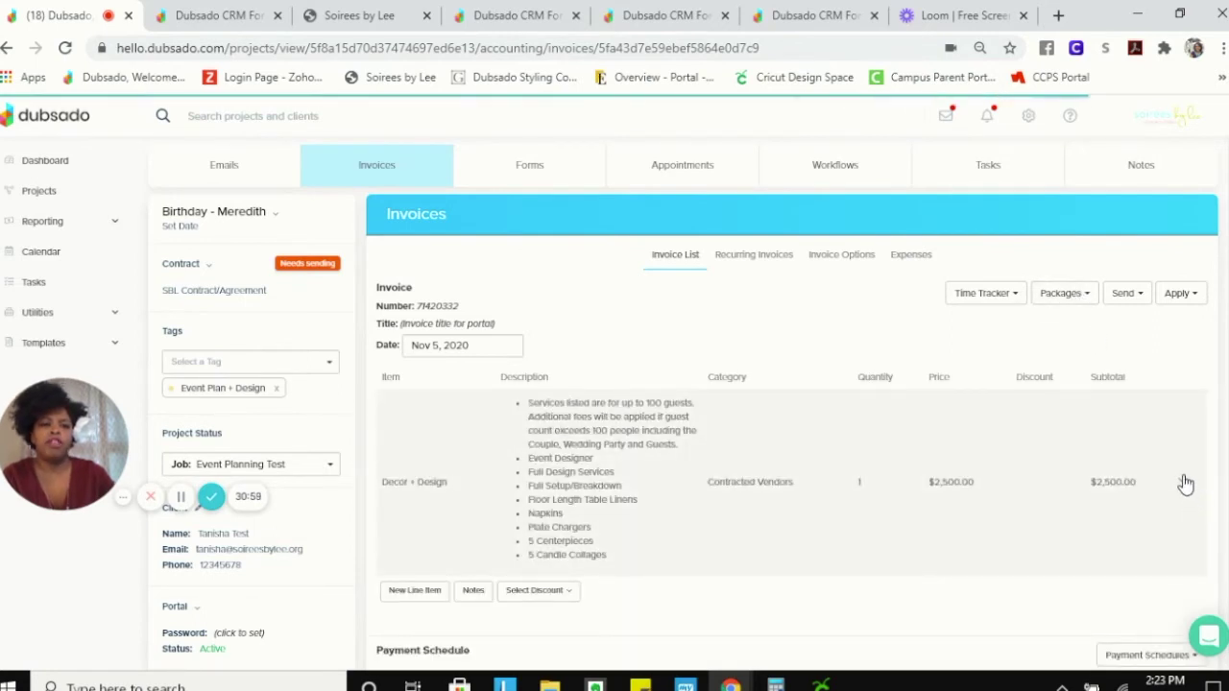
- Add the SBL Soiree package to the invoice and check its new line item
left_click(1089, 293)
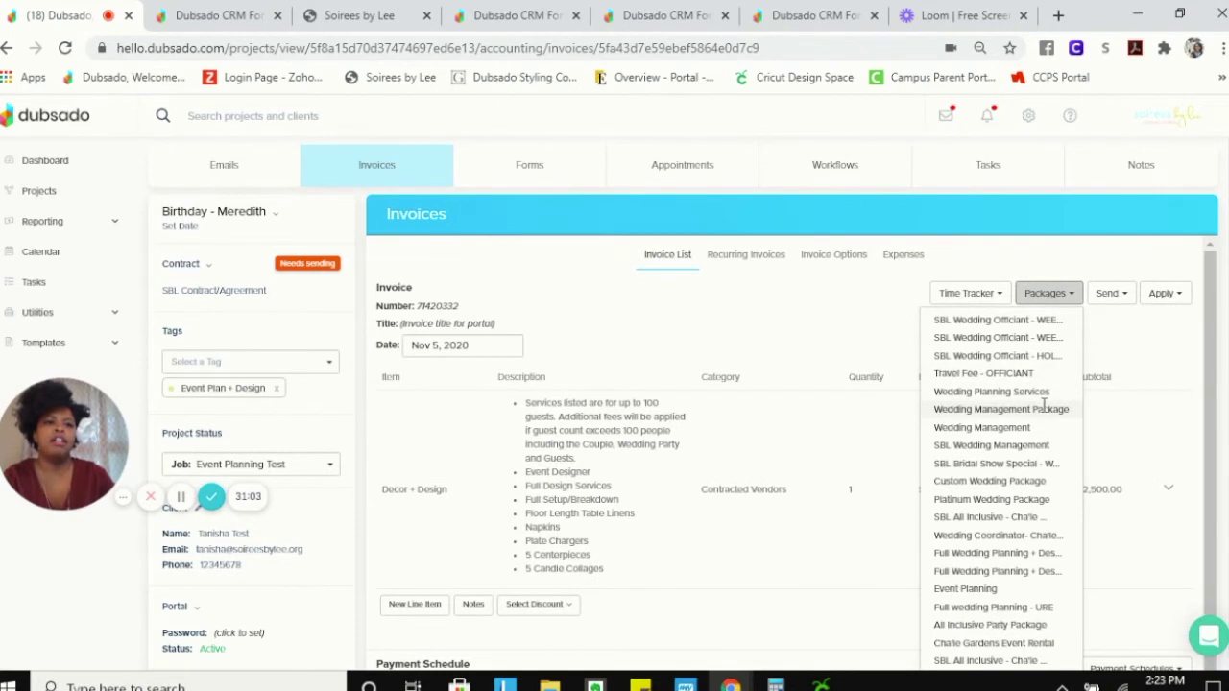
scroll(1056, 509, "down", 2)
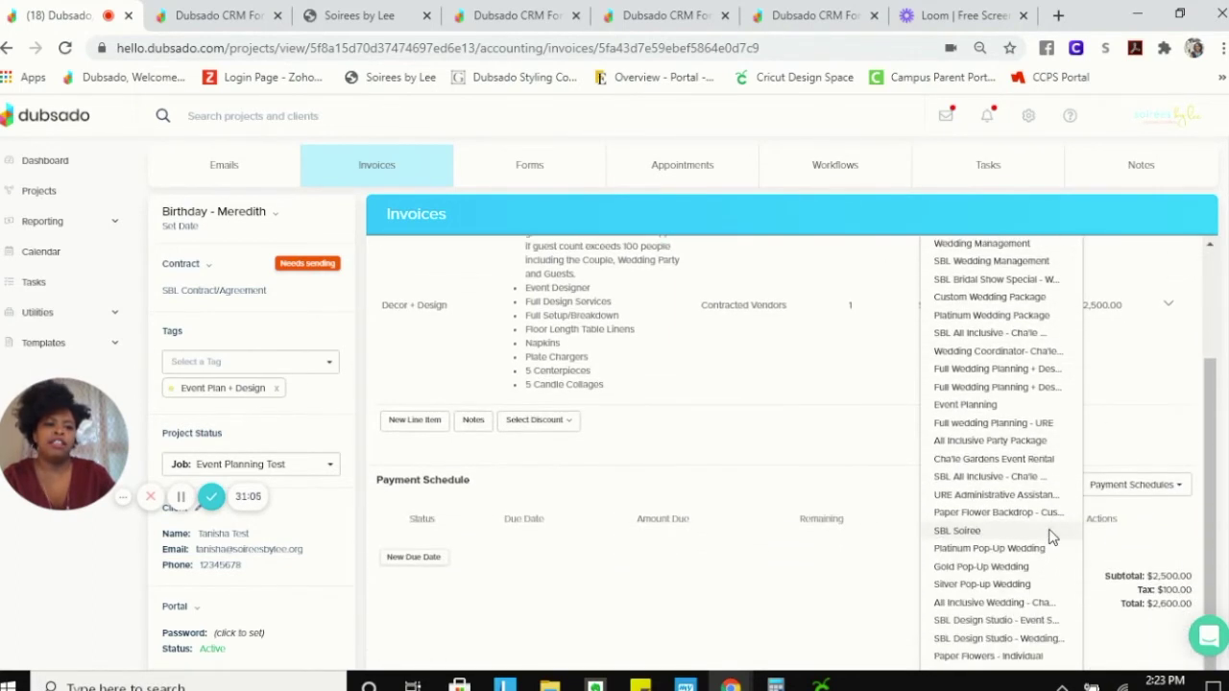
left_click(950, 531)
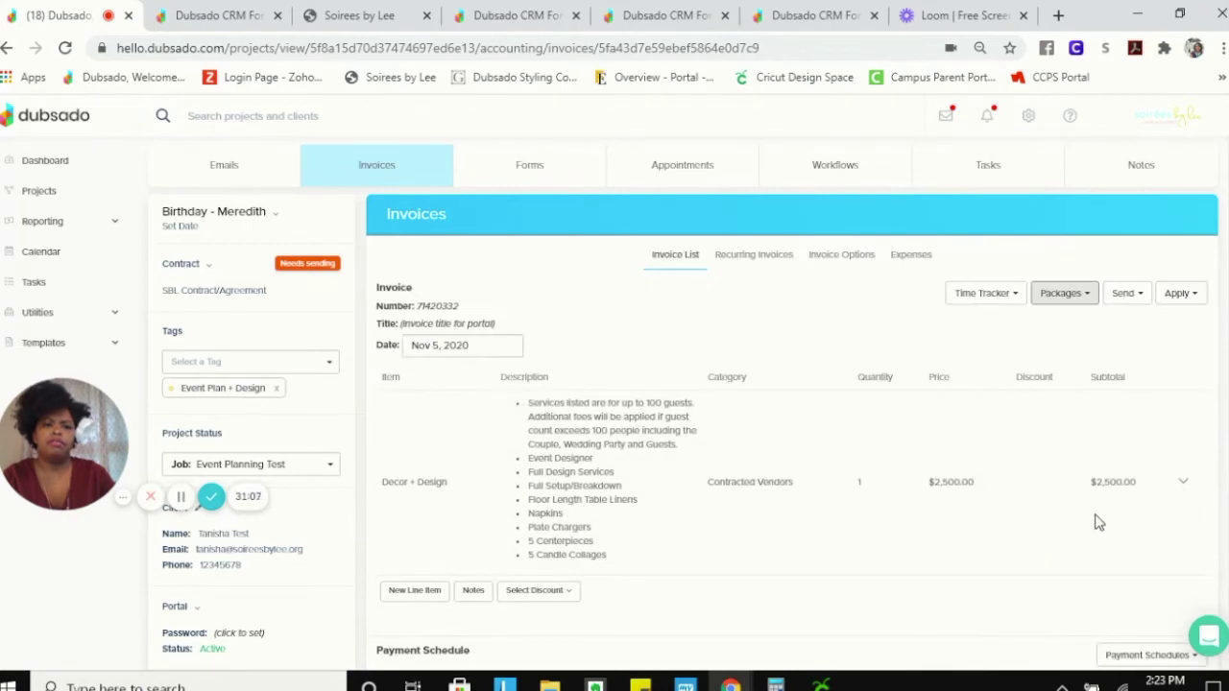
scroll(1105, 502, "down", 2)
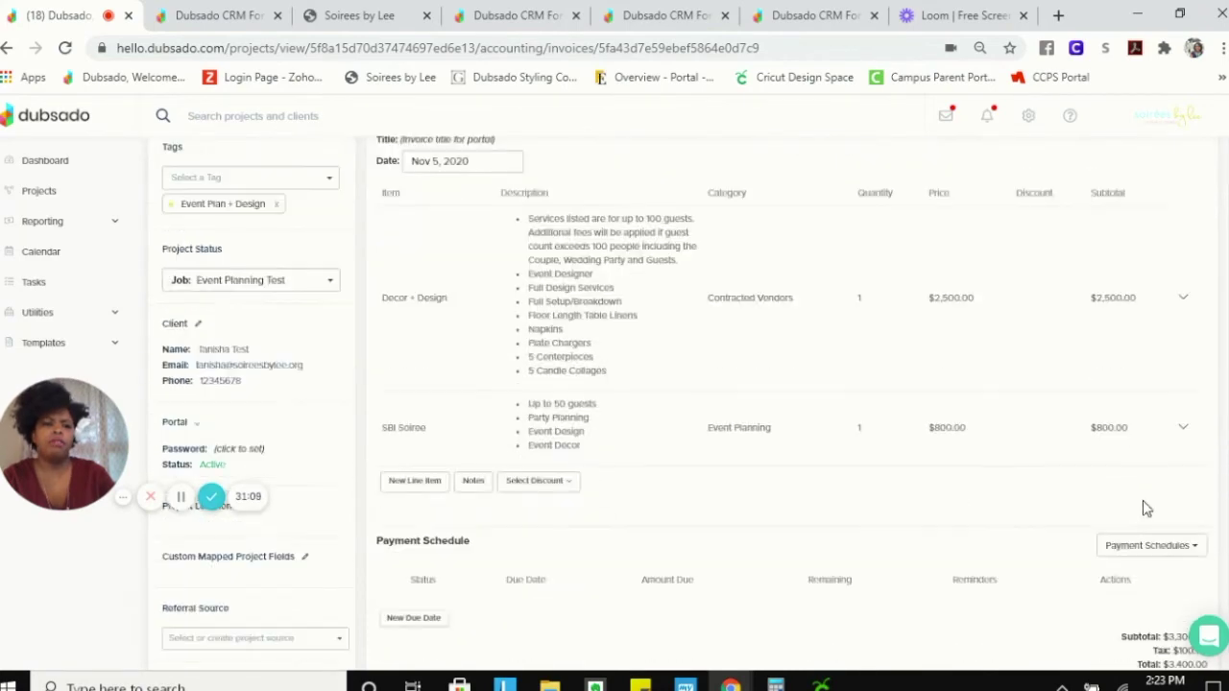
scroll(1128, 437, "up", 2)
- Add the Paper Flower Backdrop - 8x8 package to the invoice and review the resulting line items
left_click(1067, 294)
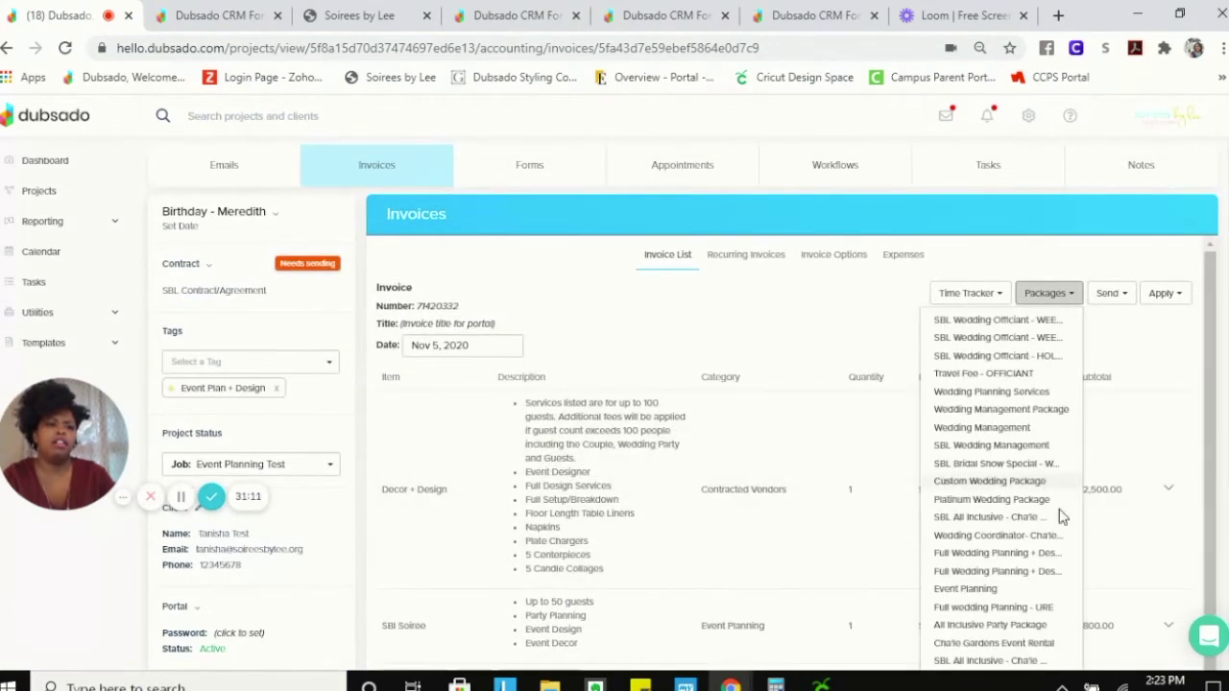
scroll(1044, 519, "down", 1)
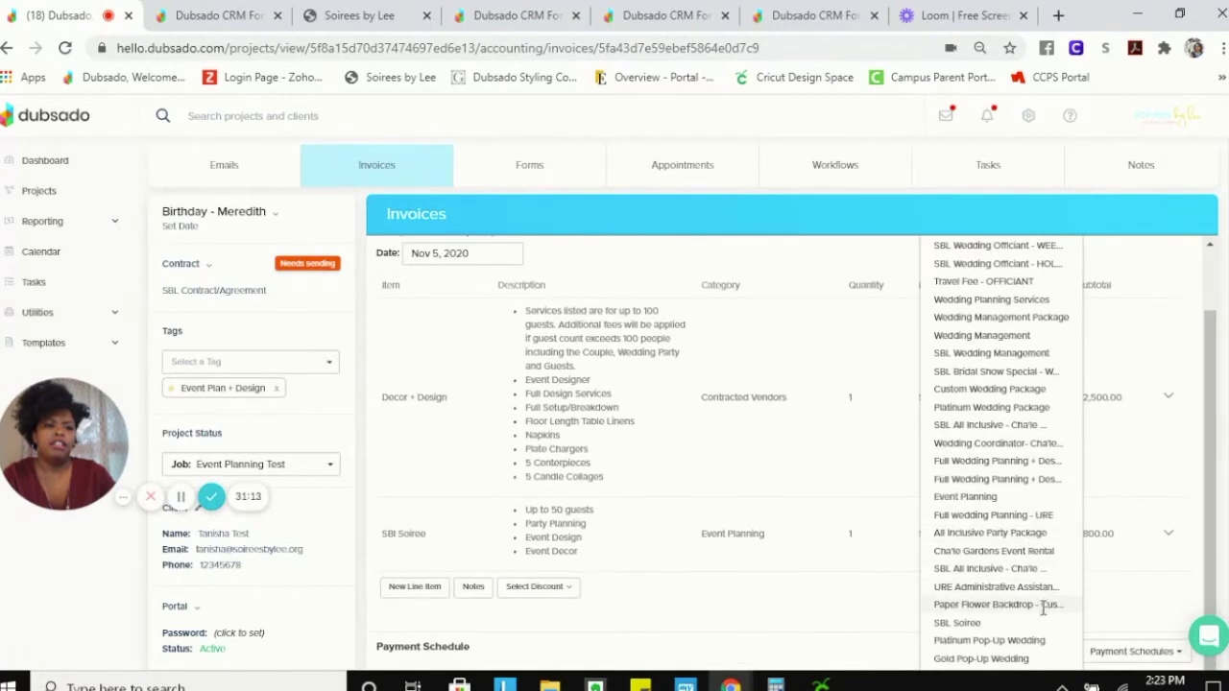
scroll(1035, 628, "down", 3)
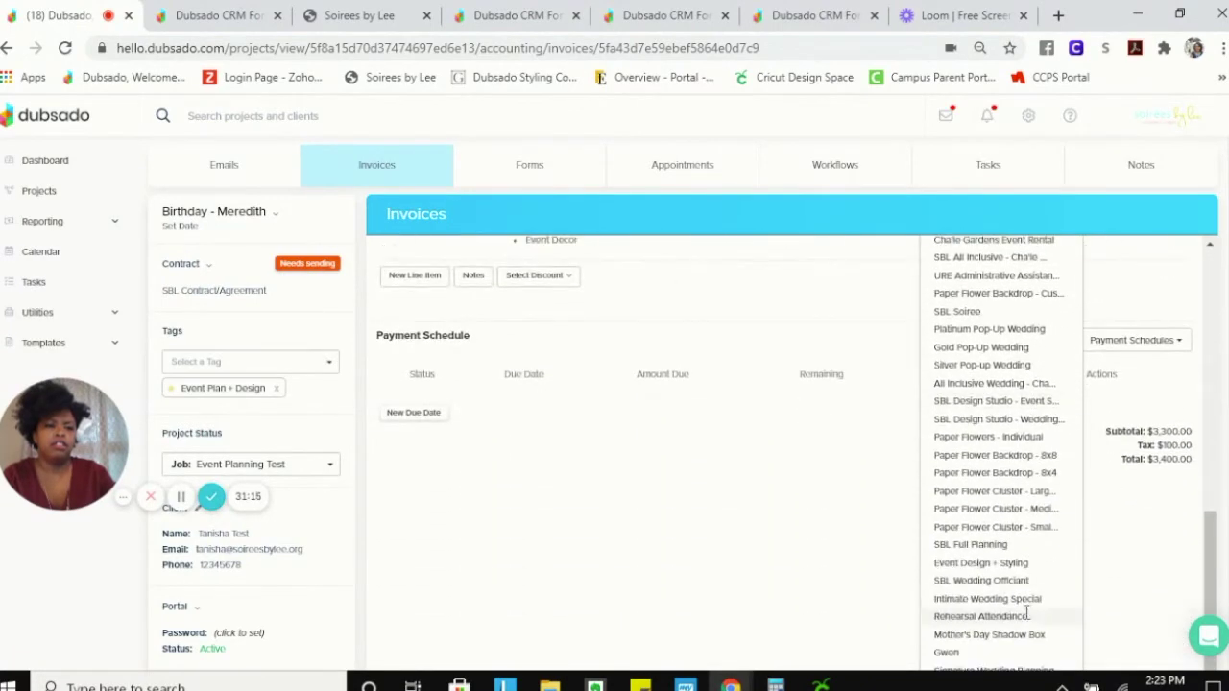
left_click(994, 455)
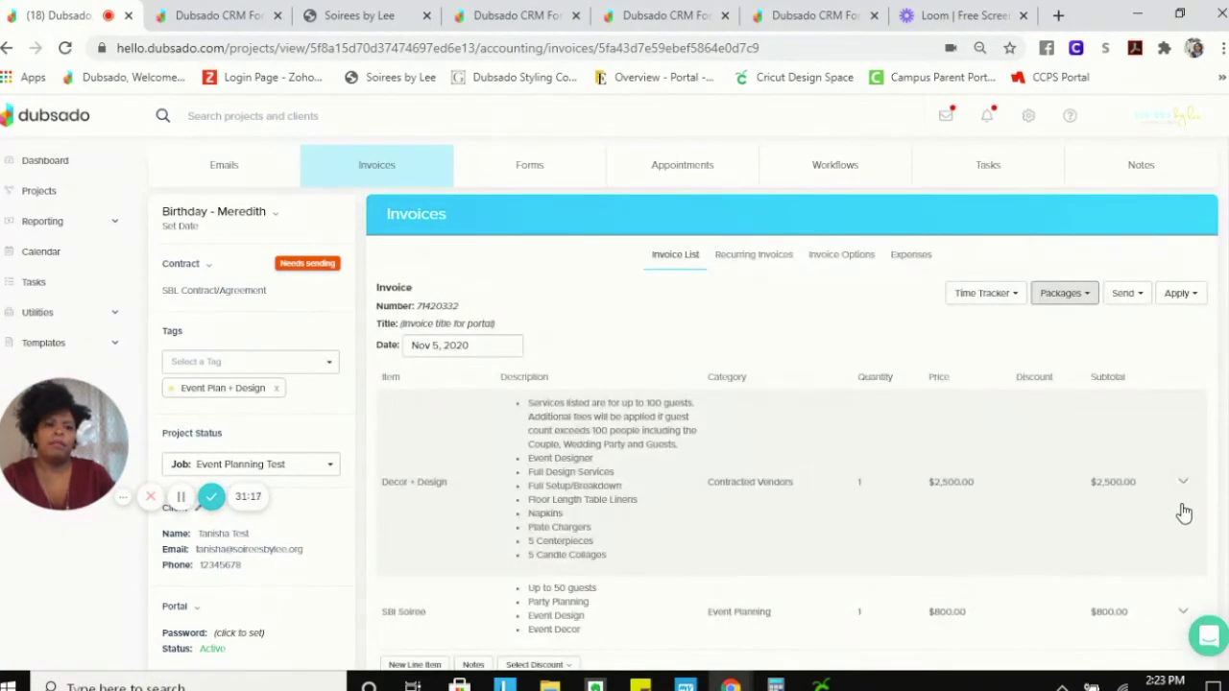
scroll(1200, 539, "down", 1)
scroll(1200, 540, "down", 4)
scroll(1133, 471, "up", 3)
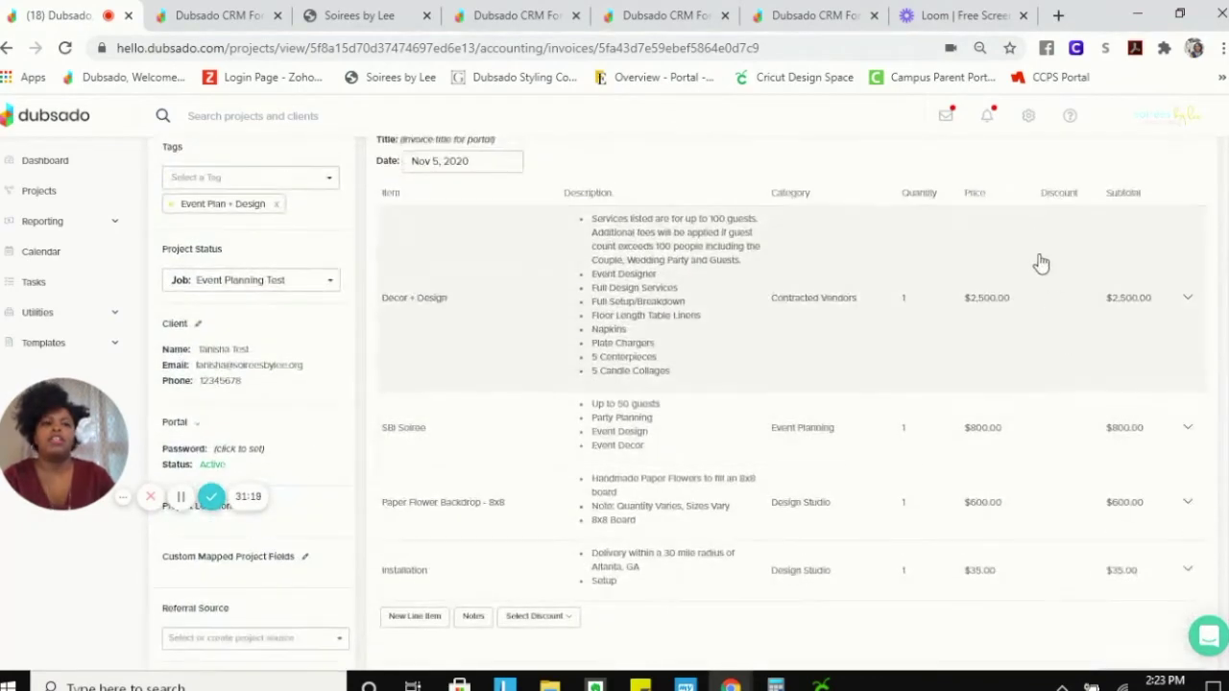
- Apply the SBL Design Studio Payment Schedule to the invoice
scroll(1155, 601, "down", 2)
left_click(1193, 499)
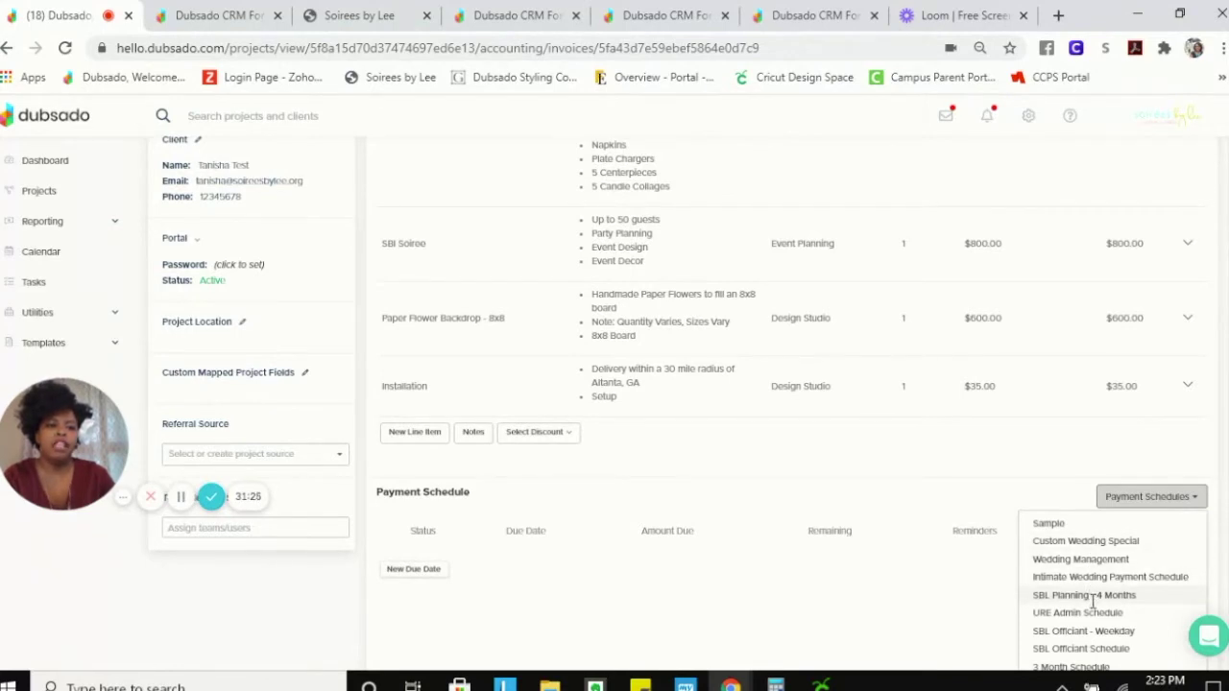
scroll(1091, 604, "down", 2)
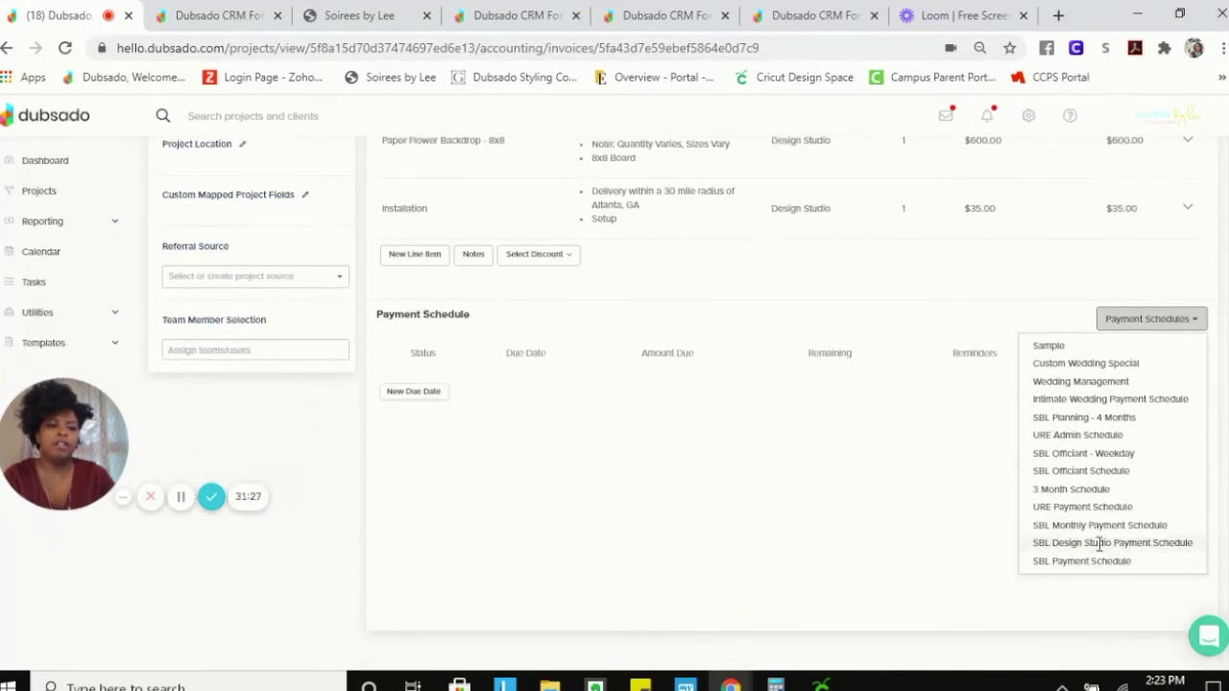
left_click(1097, 543)
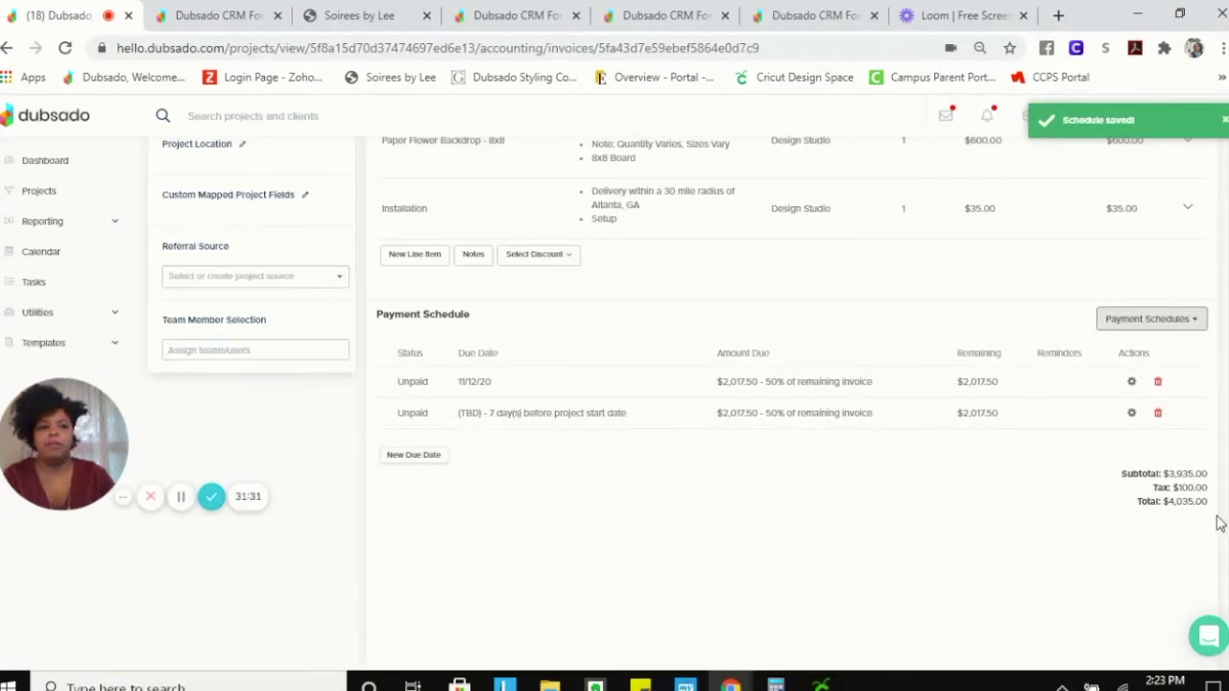
- Title the invoice "Event Invoice", and view the project's list of forms
scroll(1053, 532, "up", 7)
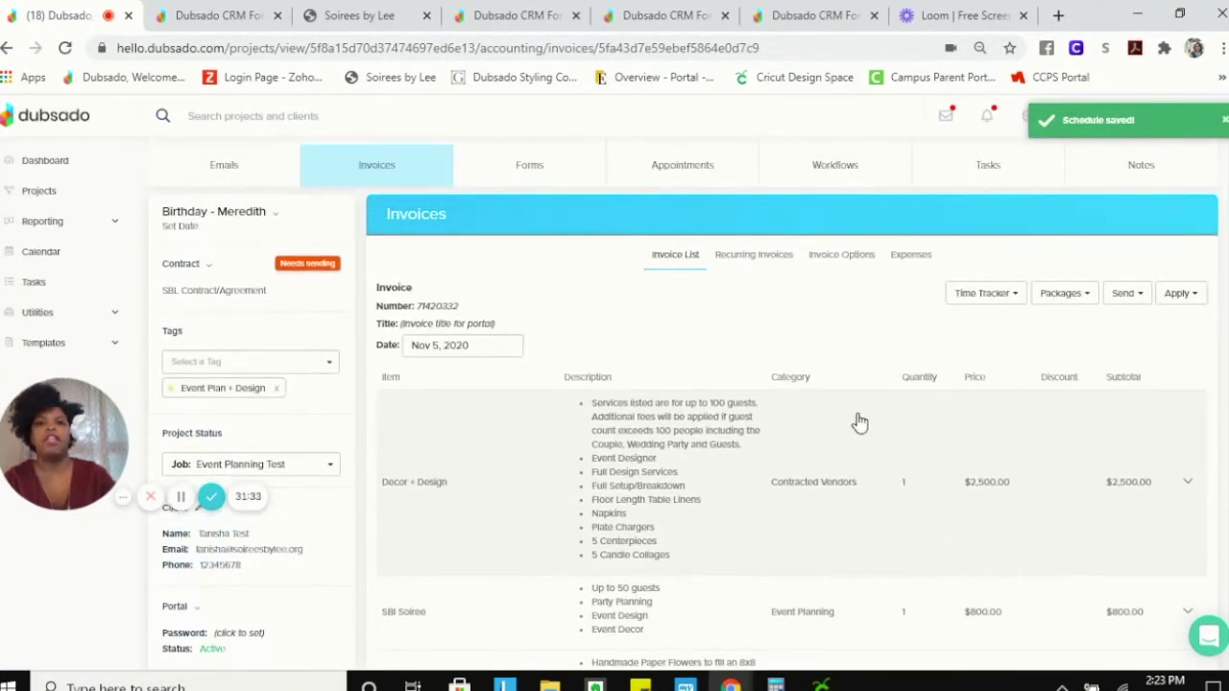
left_click(470, 335)
left_click(438, 325)
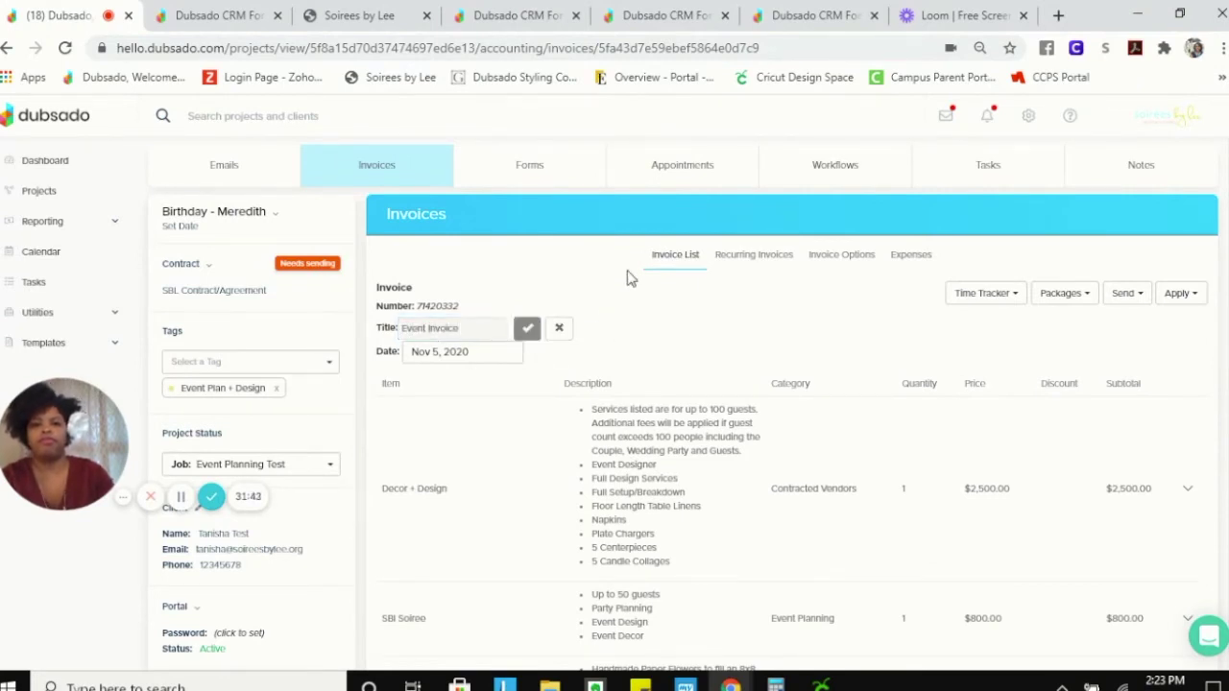
left_click(527, 328)
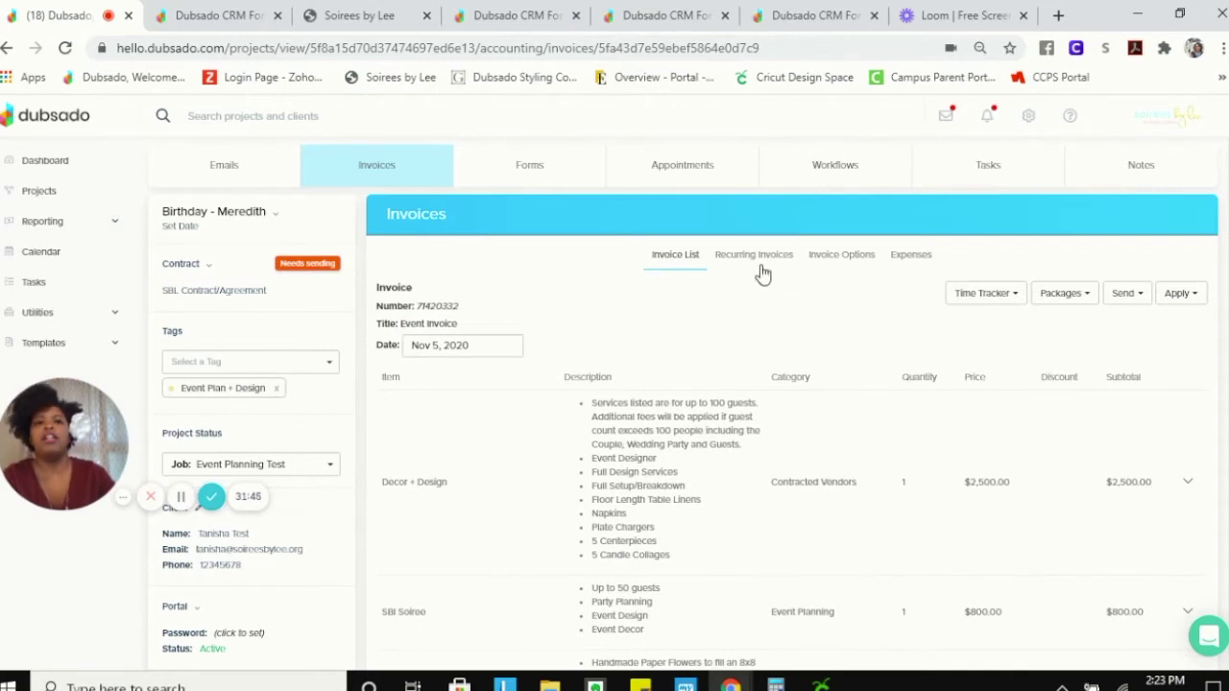
left_click(552, 187)
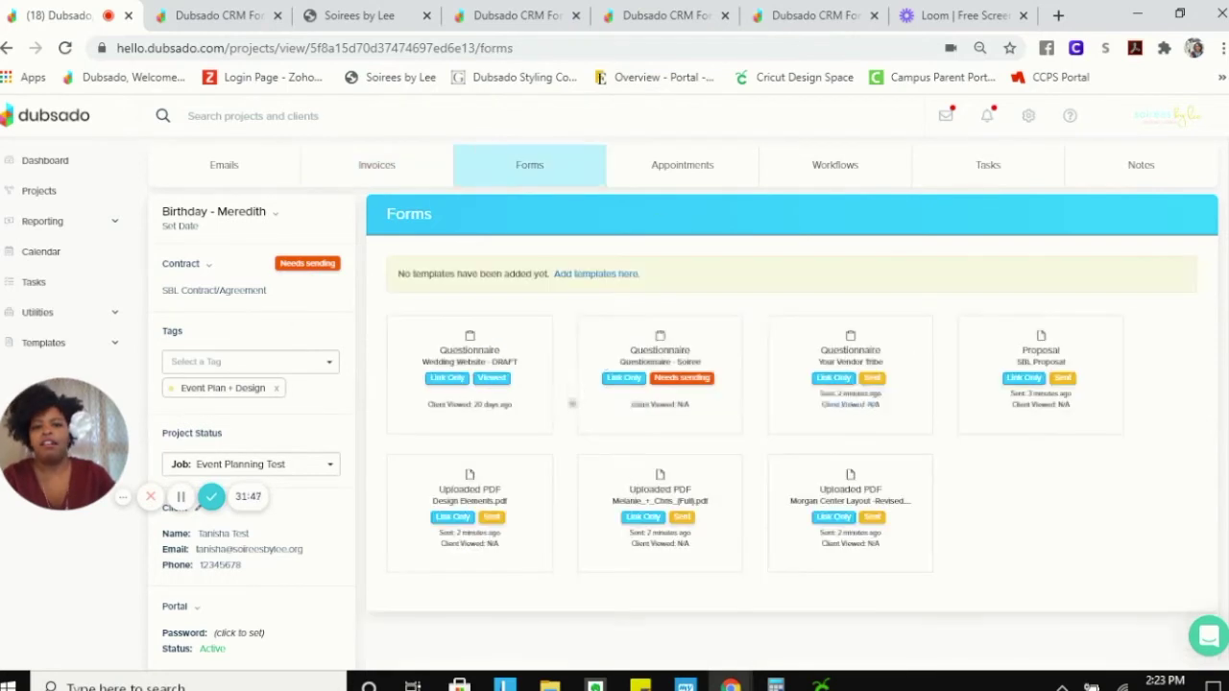
mouse_move(825, 500)
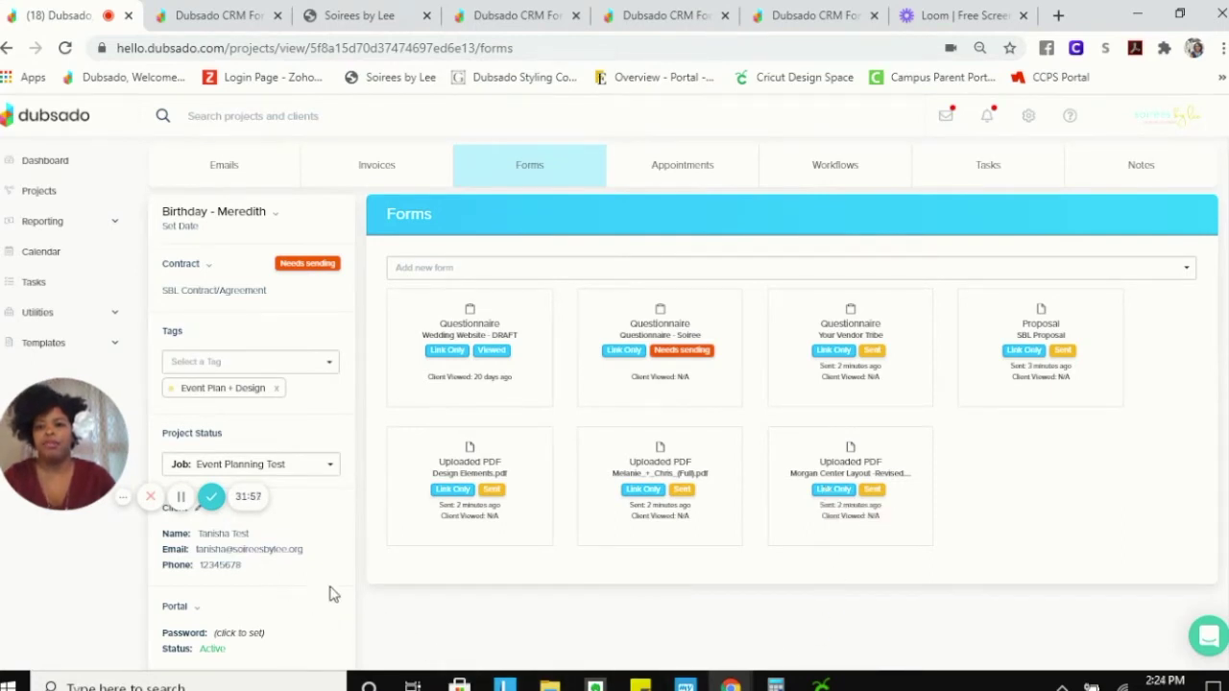
- Compose a project email to the client using the "Welcome - Wedding Planning" saved reply
left_click(247, 174)
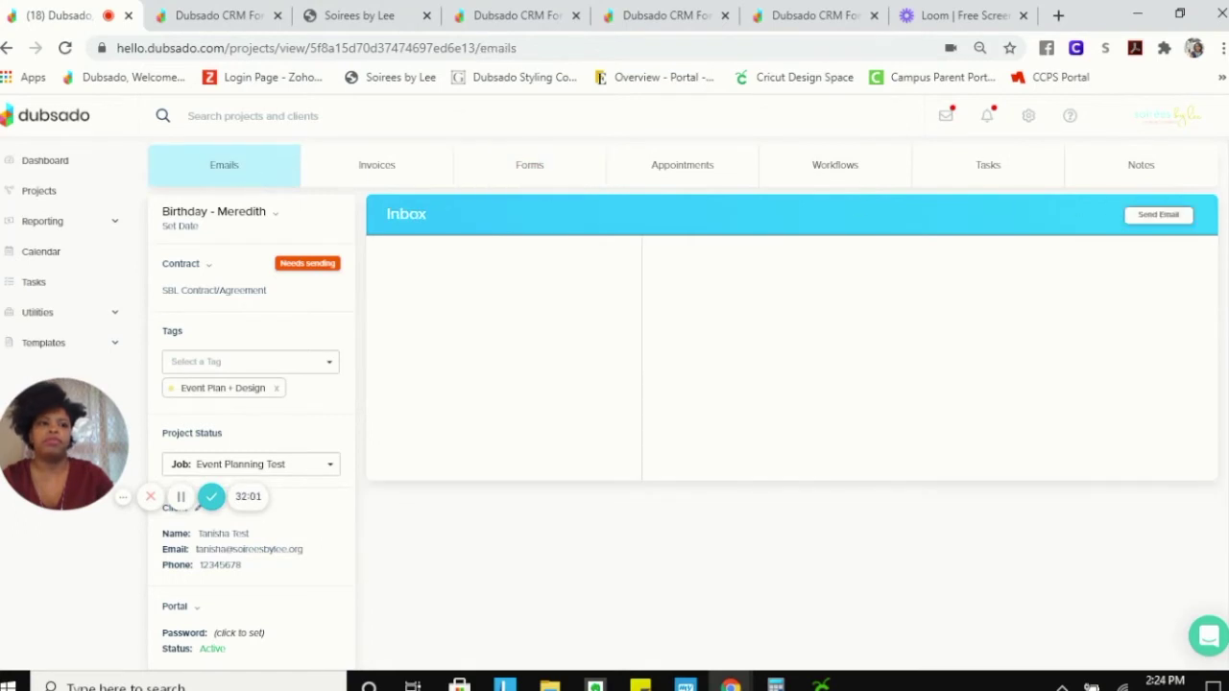
left_click(1180, 221)
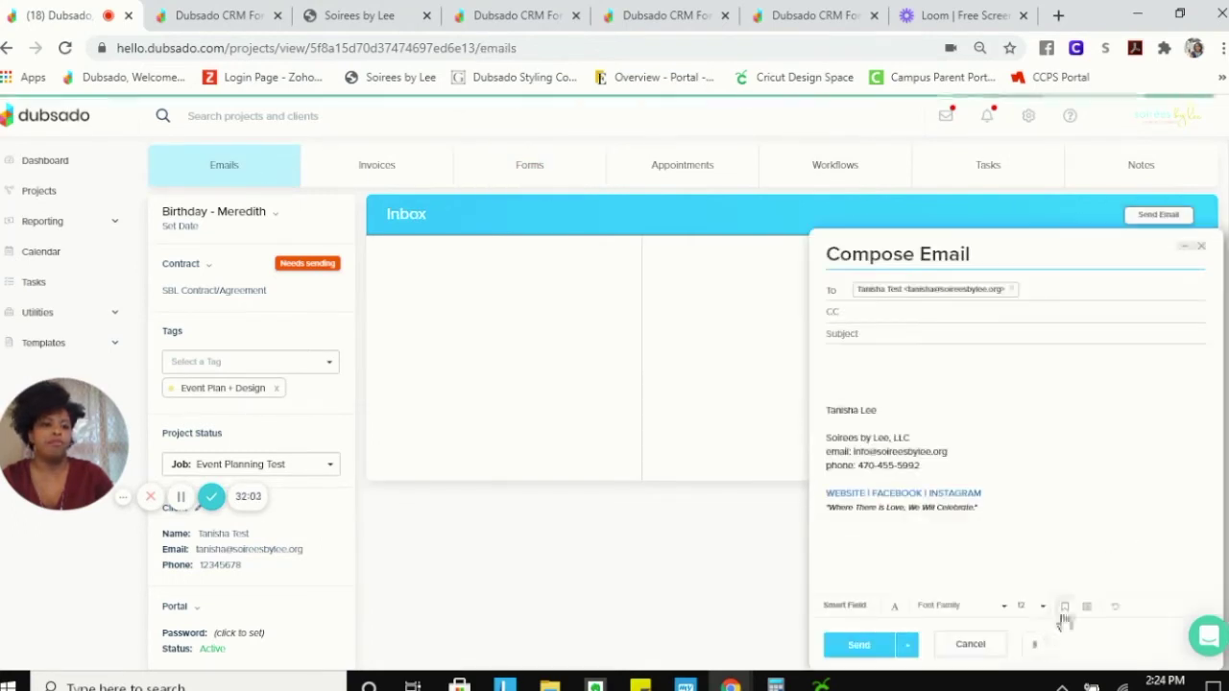
left_click(1067, 609)
left_click_drag(1075, 501, 1085, 560)
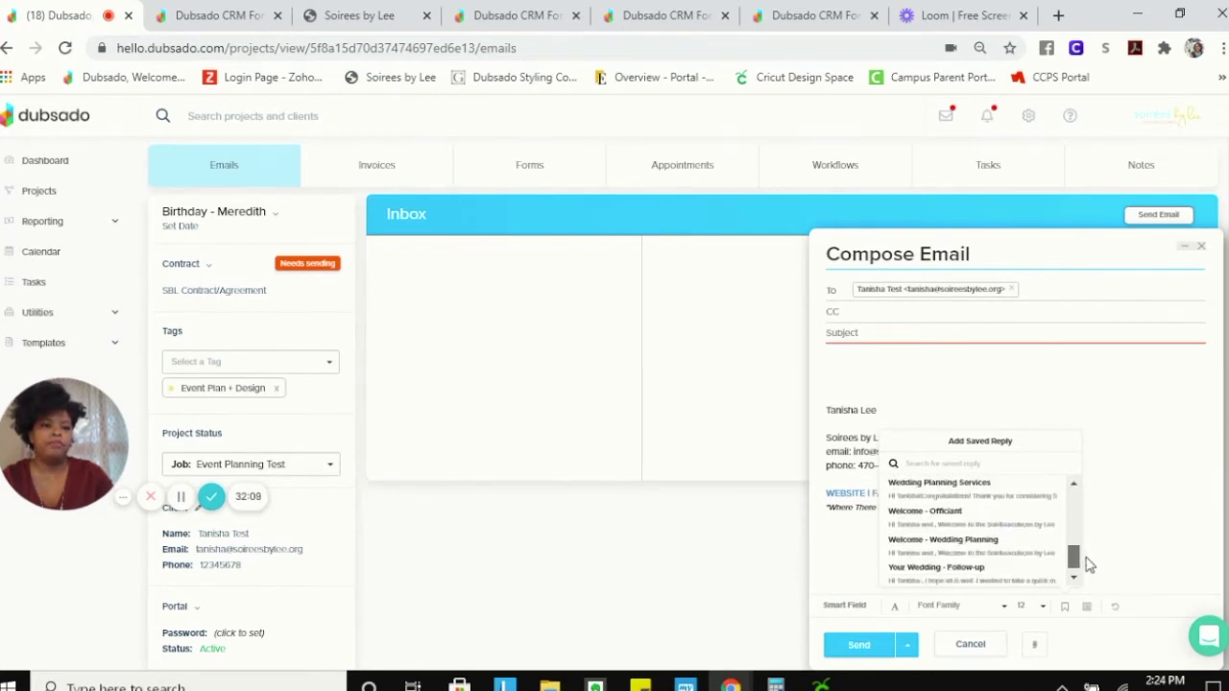
left_click(1010, 549)
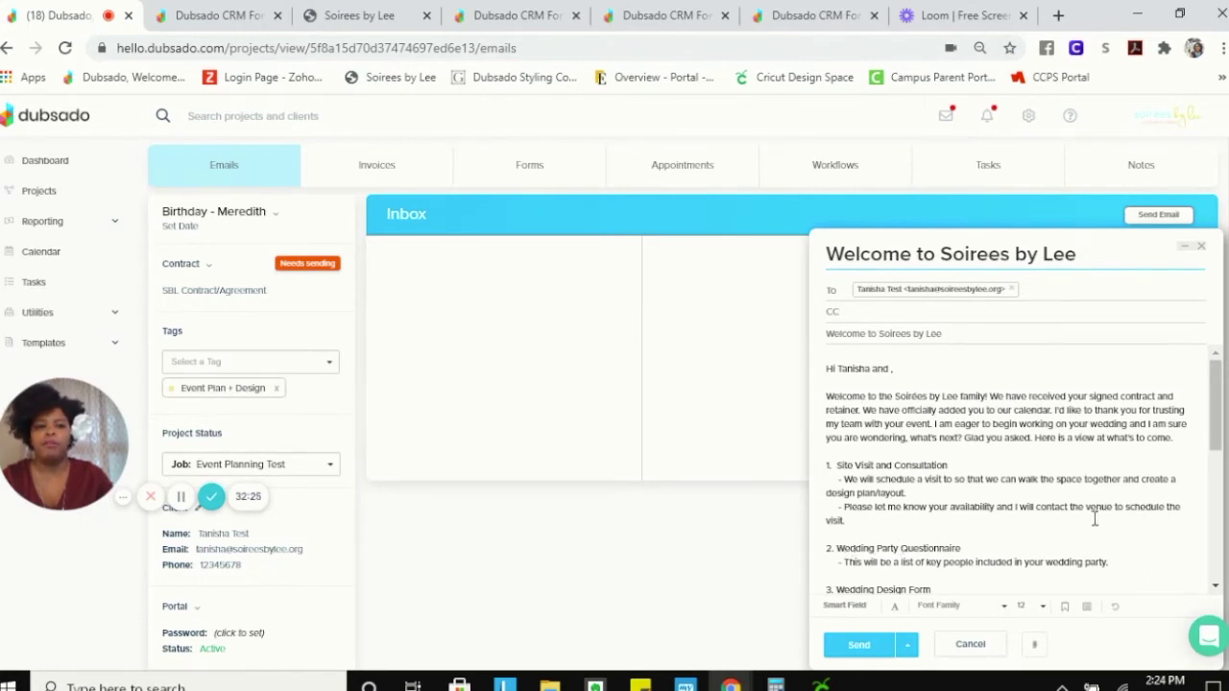
- Read through the welcome email's onboarding steps, office hours and signature, and close the draft without sending it
scroll(1132, 505, "down", 2)
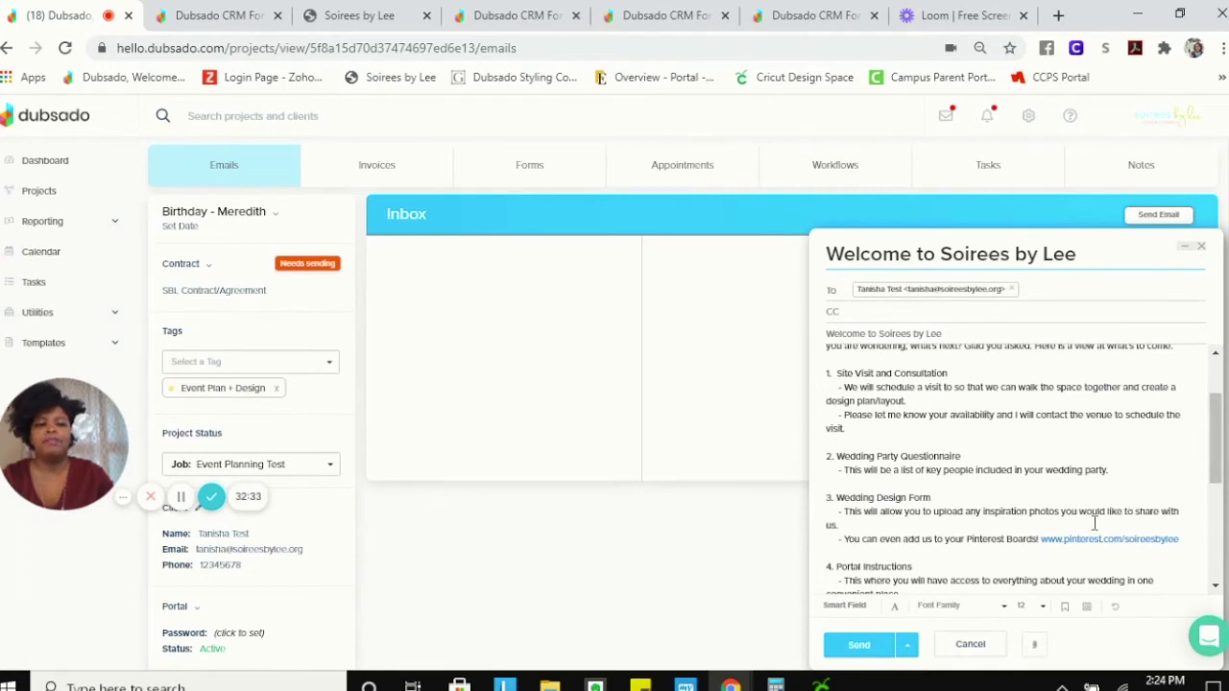
scroll(1094, 523, "down", 2)
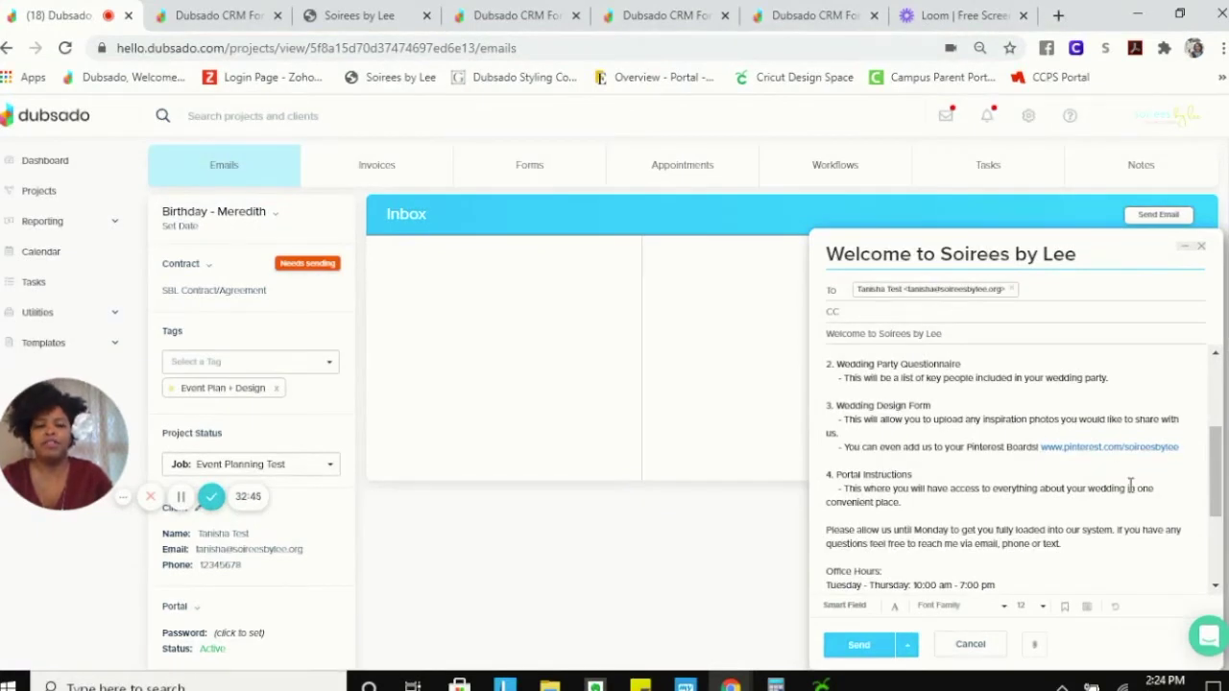
scroll(1130, 487, "down", 2)
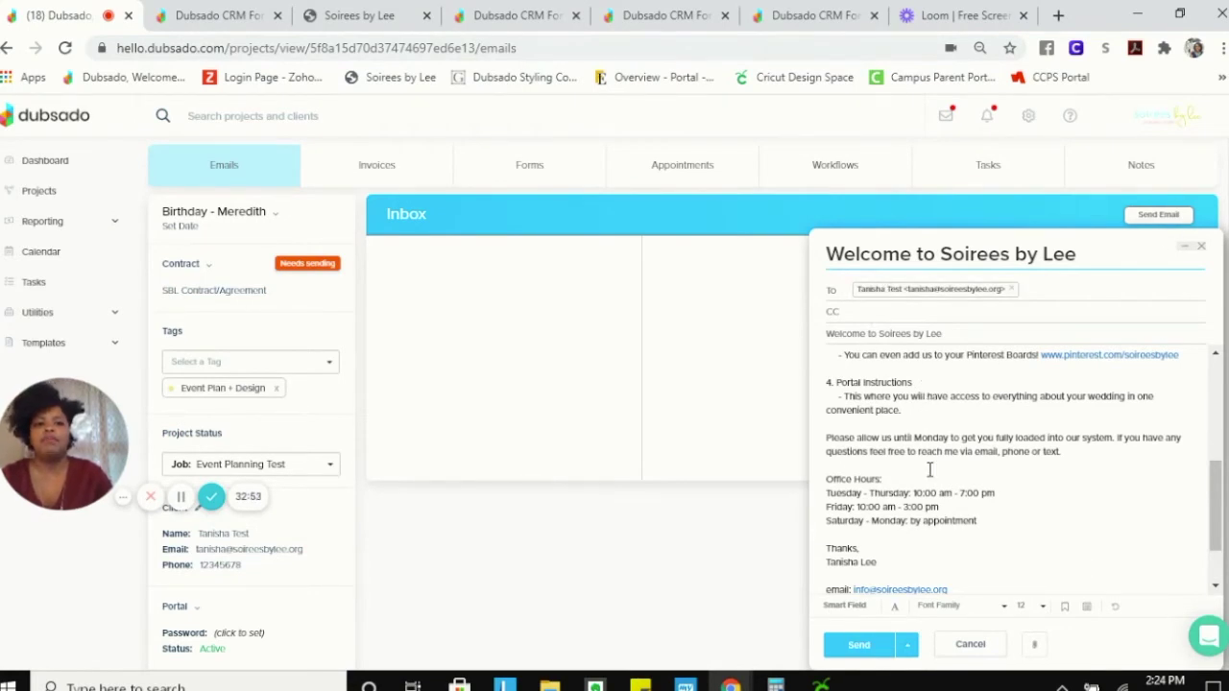
scroll(1037, 446, "up", 10)
scroll(1036, 447, "down", 10)
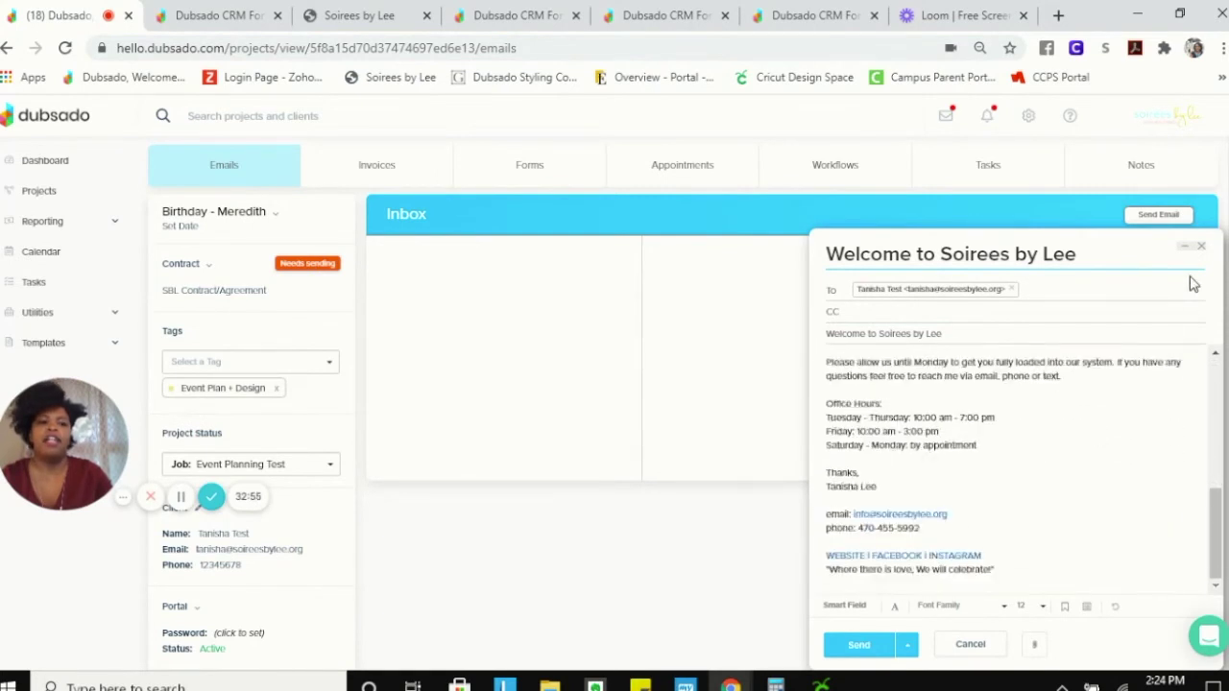
left_click(1200, 248)
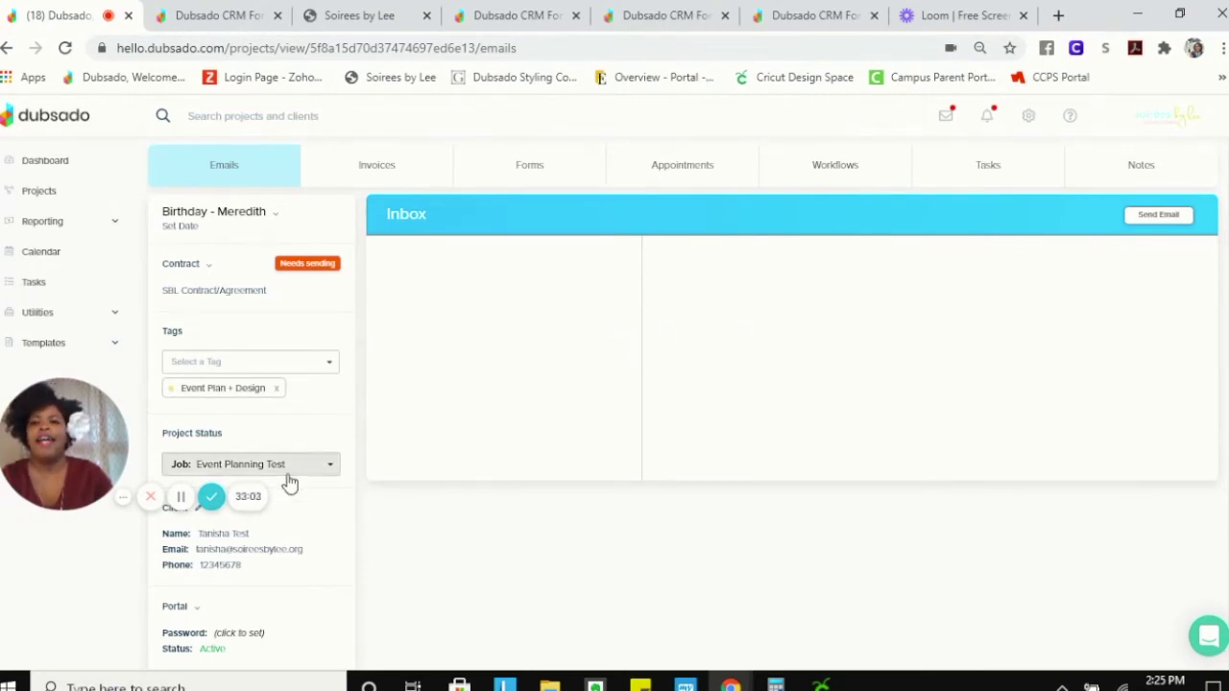
- View the project's portal options, switch to the client area sign-in page, and fill in the client's email address
left_click(195, 611)
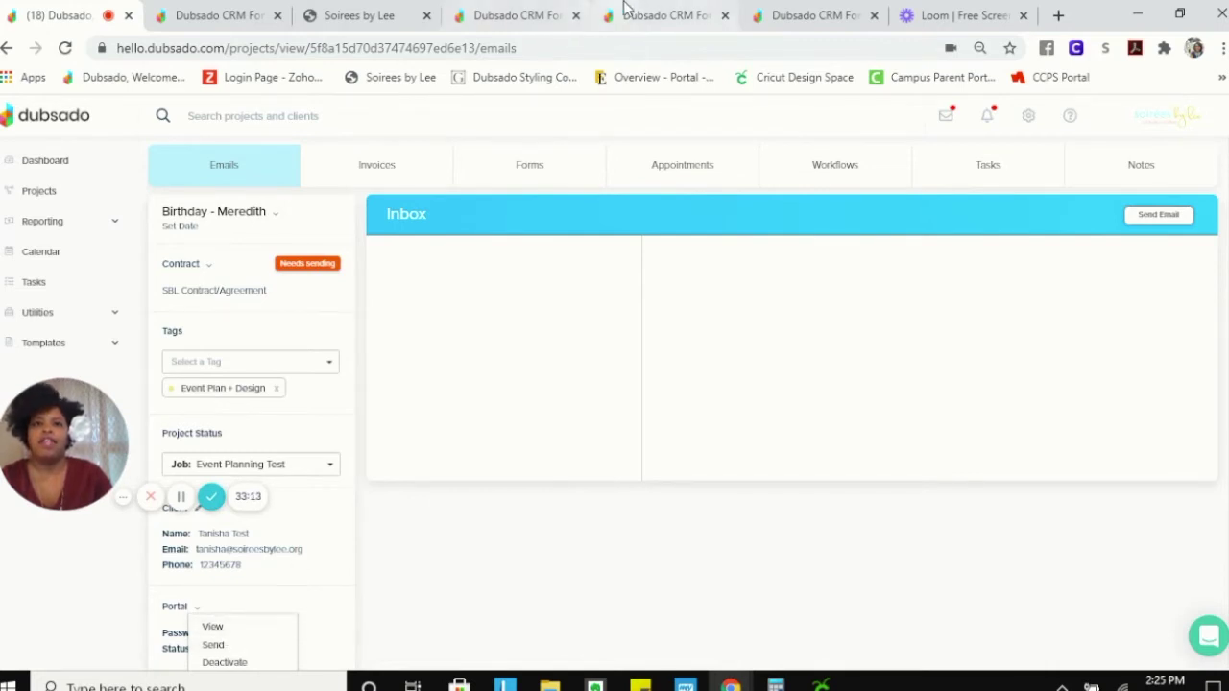
left_click(552, 13)
left_click(636, 20)
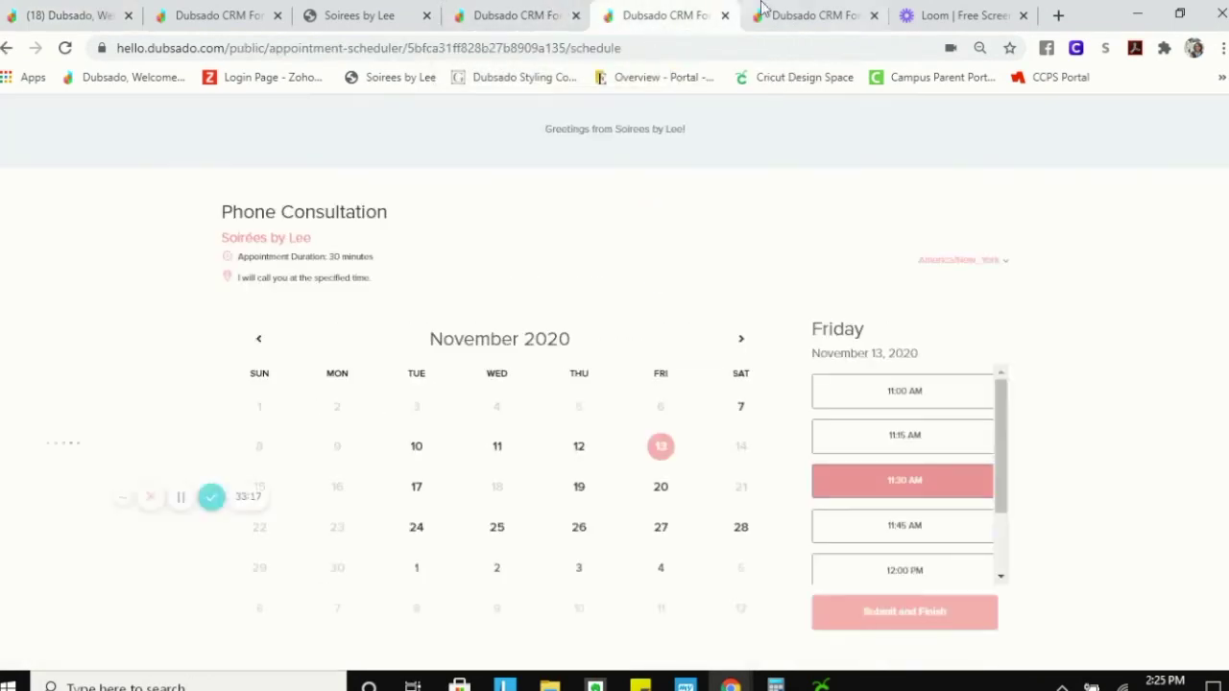
left_click(816, 16)
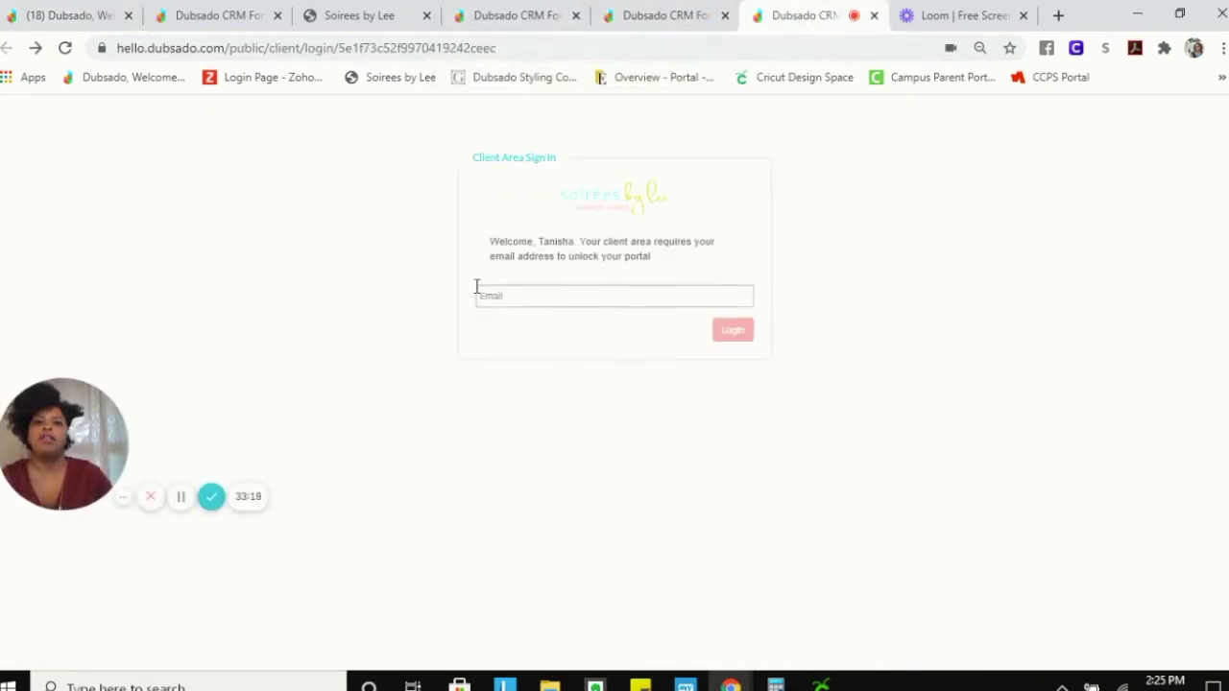
left_click(574, 297)
left_click(570, 334)
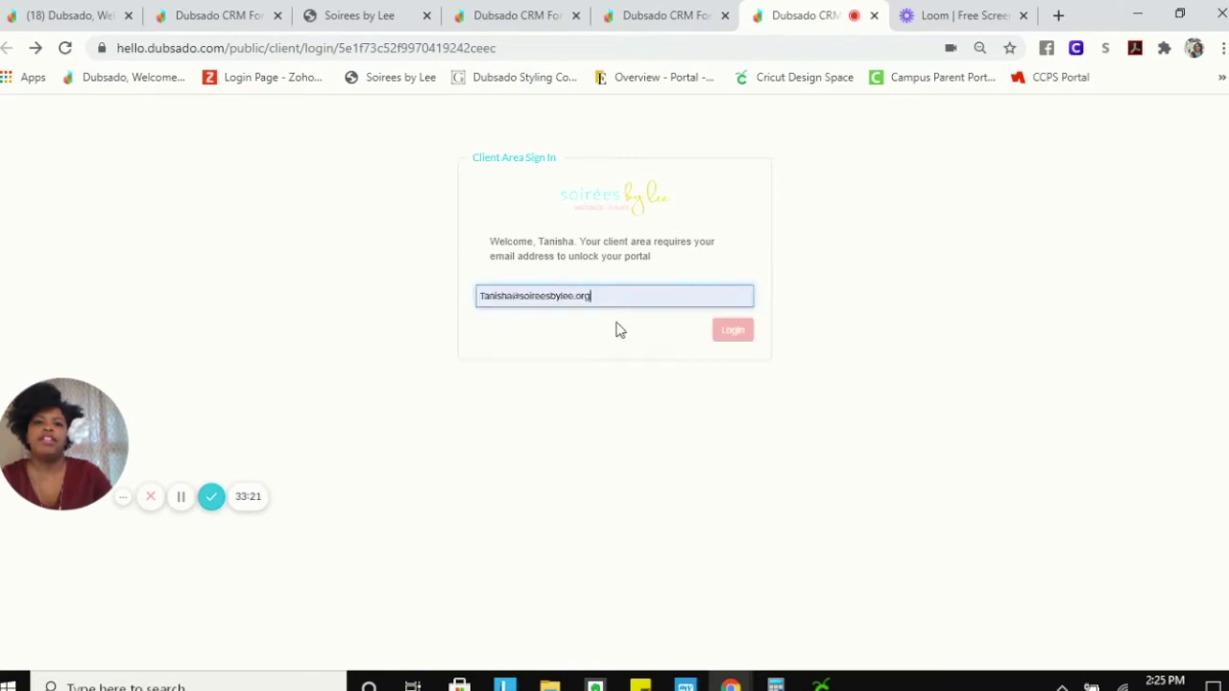
- Log in to the client portal and review the home page's unsigned contracts, open invoices and incomplete forms
left_click(740, 335)
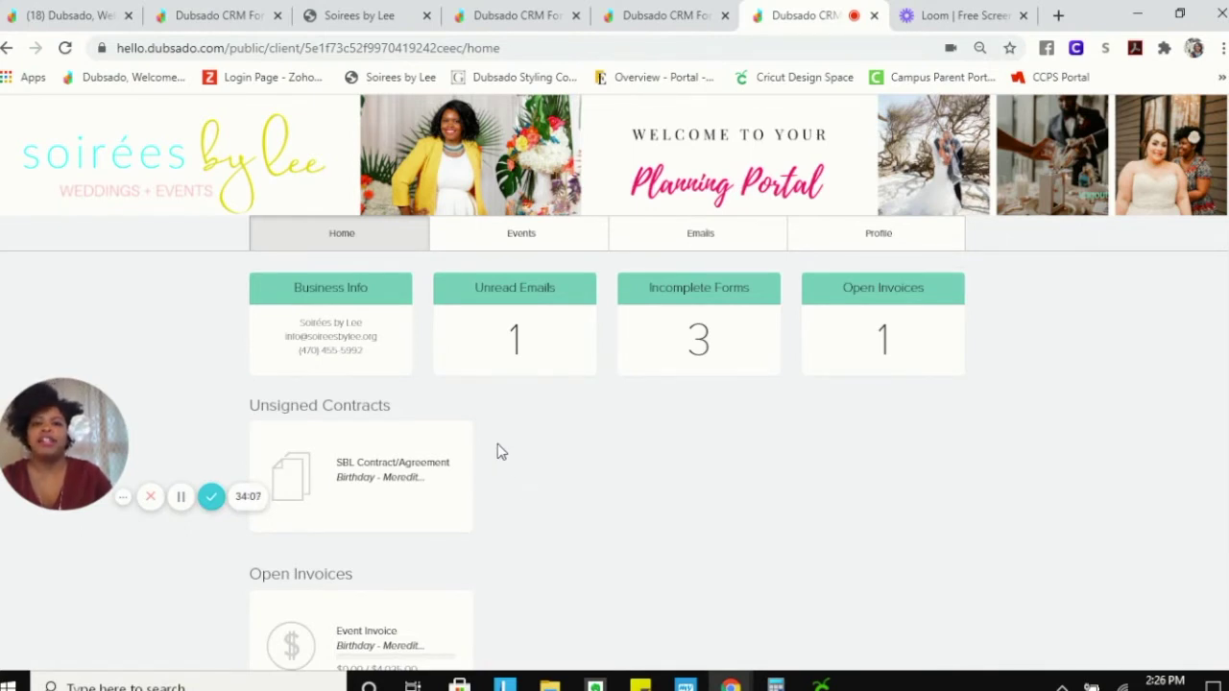
scroll(1046, 390, "down", 2)
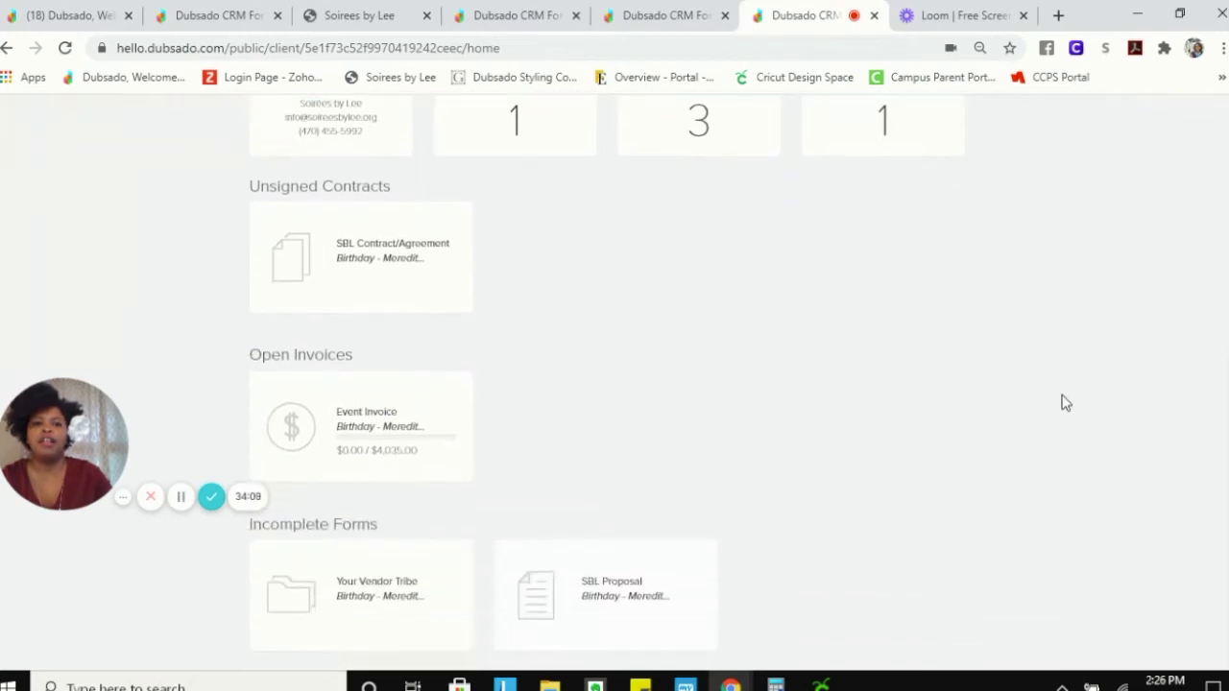
scroll(1062, 402, "up", 2)
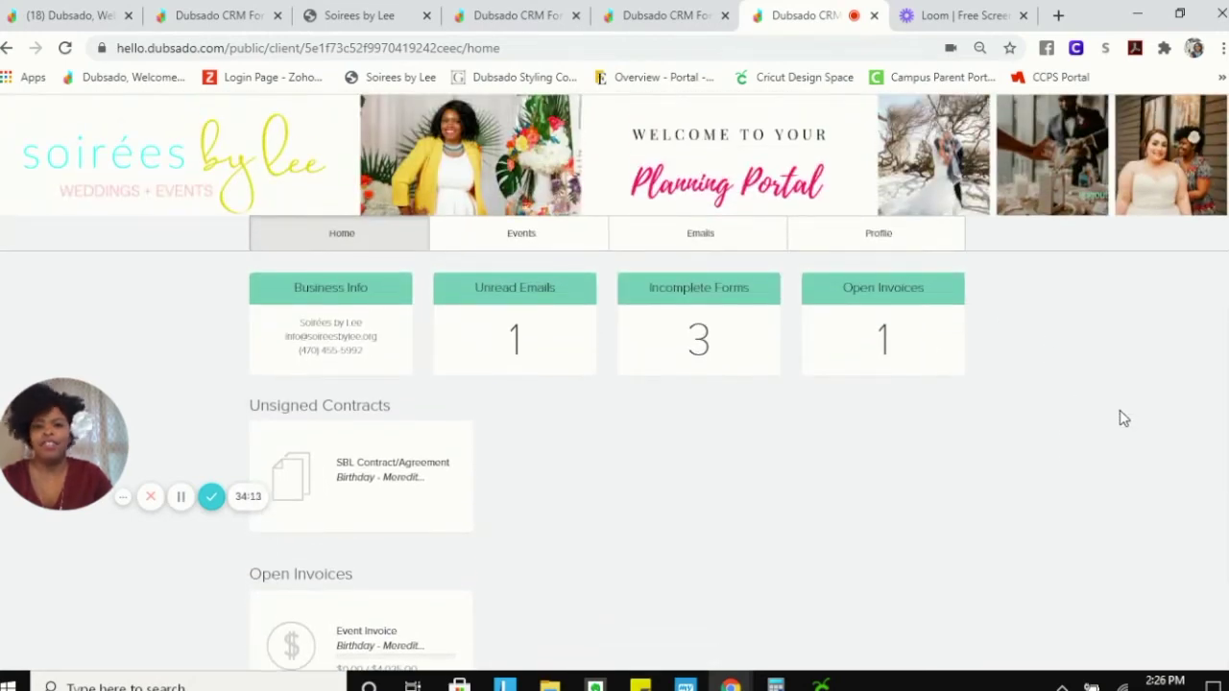
- Open the portal's Events page and view the list of available events, keeping the current birthday event selected
left_click(545, 241)
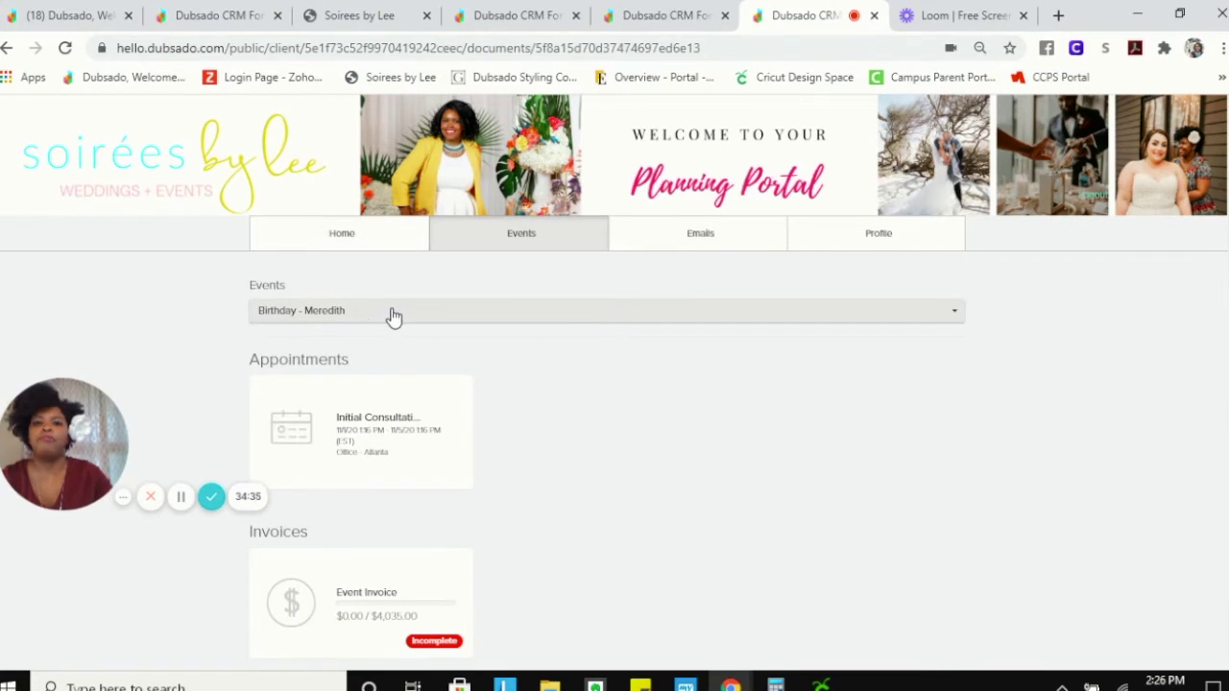
left_click(393, 313)
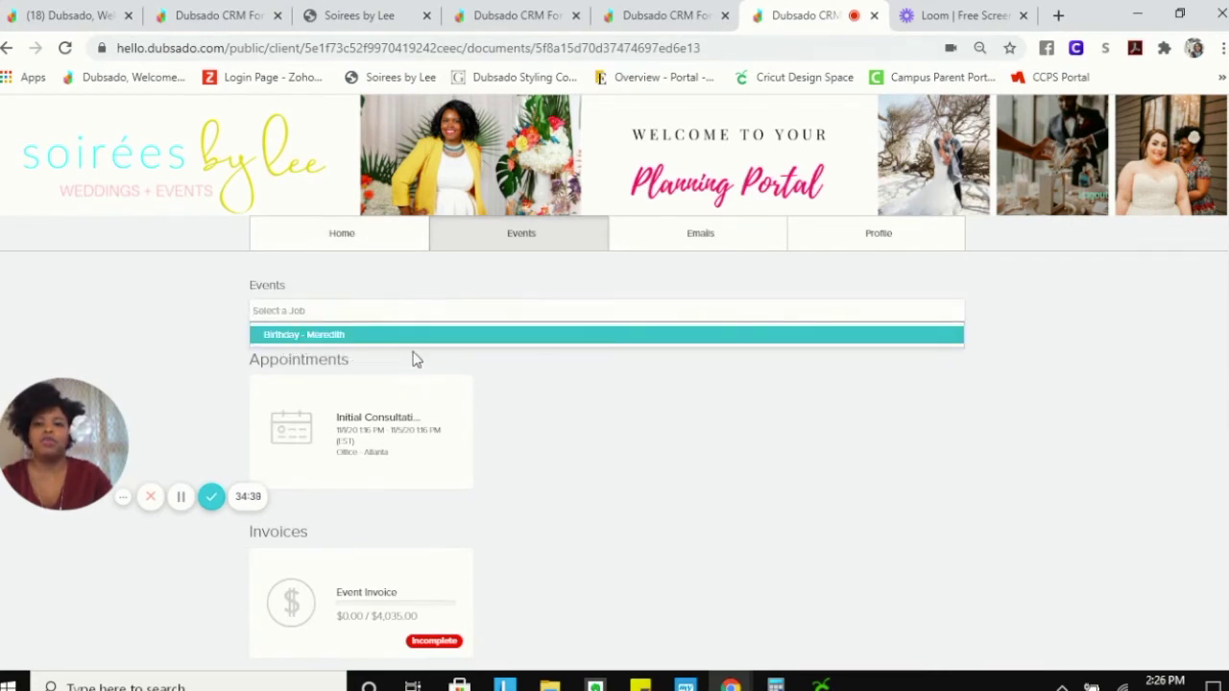
left_click(990, 342)
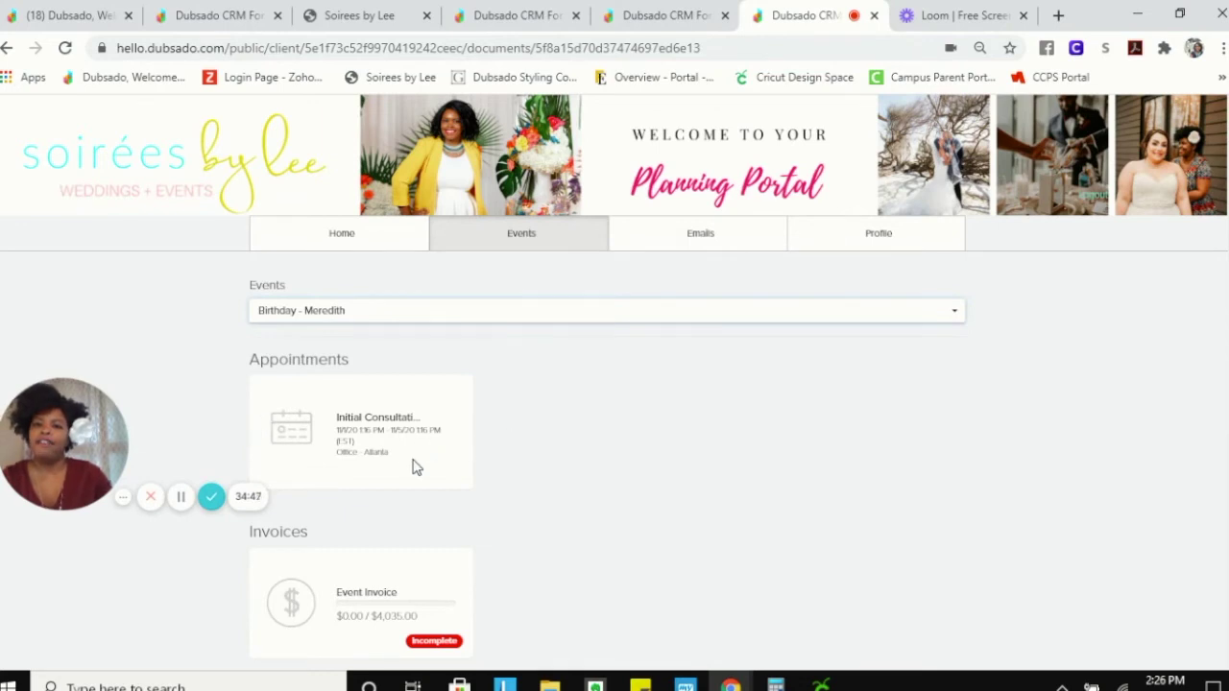
- Open the Event Invoice from the event's invoices, review its line items and payment schedule, and close it
scroll(563, 524, "down", 4)
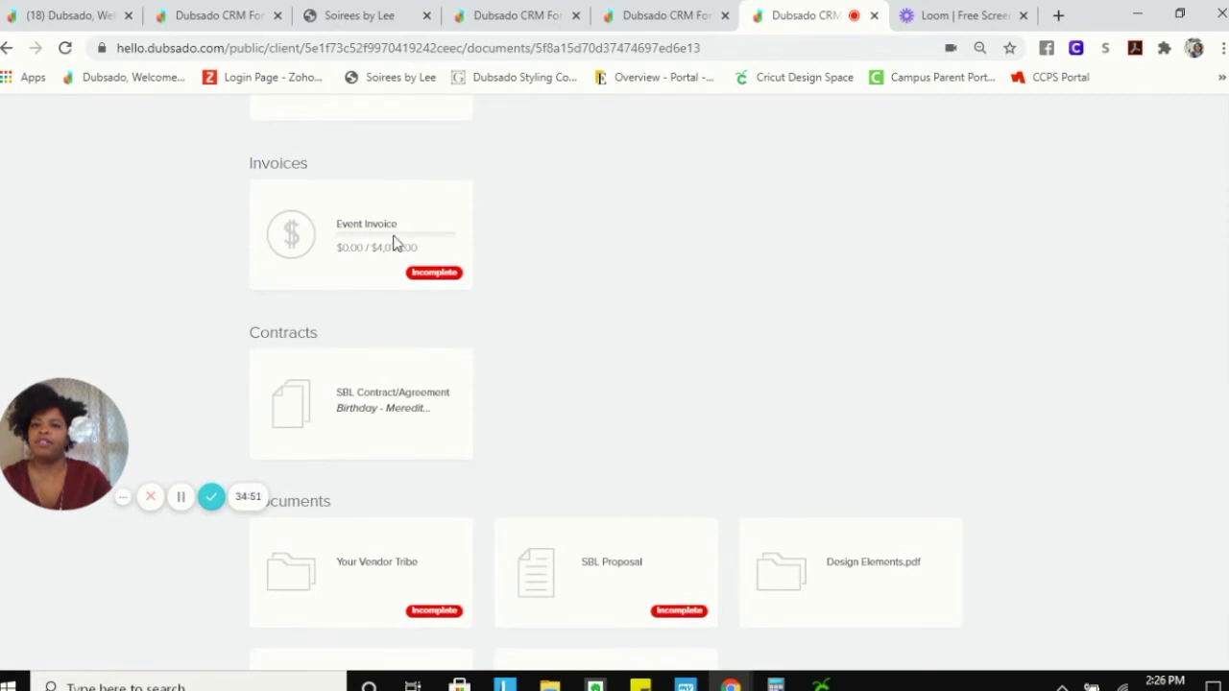
left_click(394, 243)
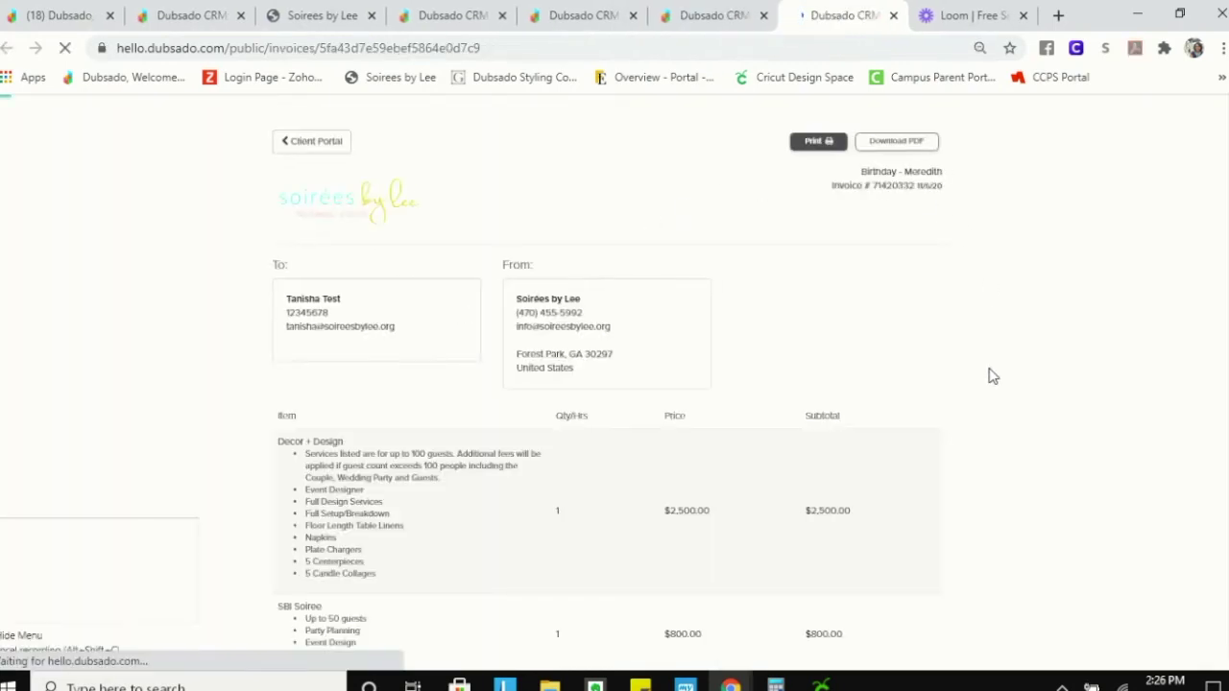
scroll(1027, 394, "down", 5)
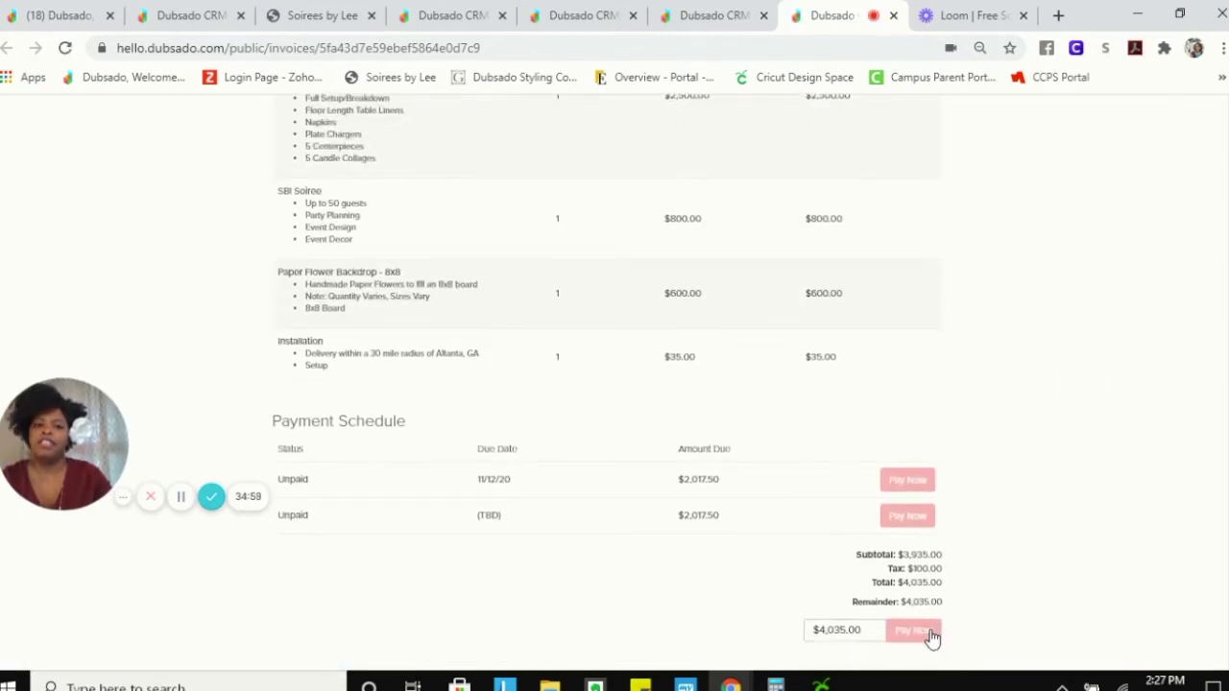
scroll(1043, 521, "up", 5)
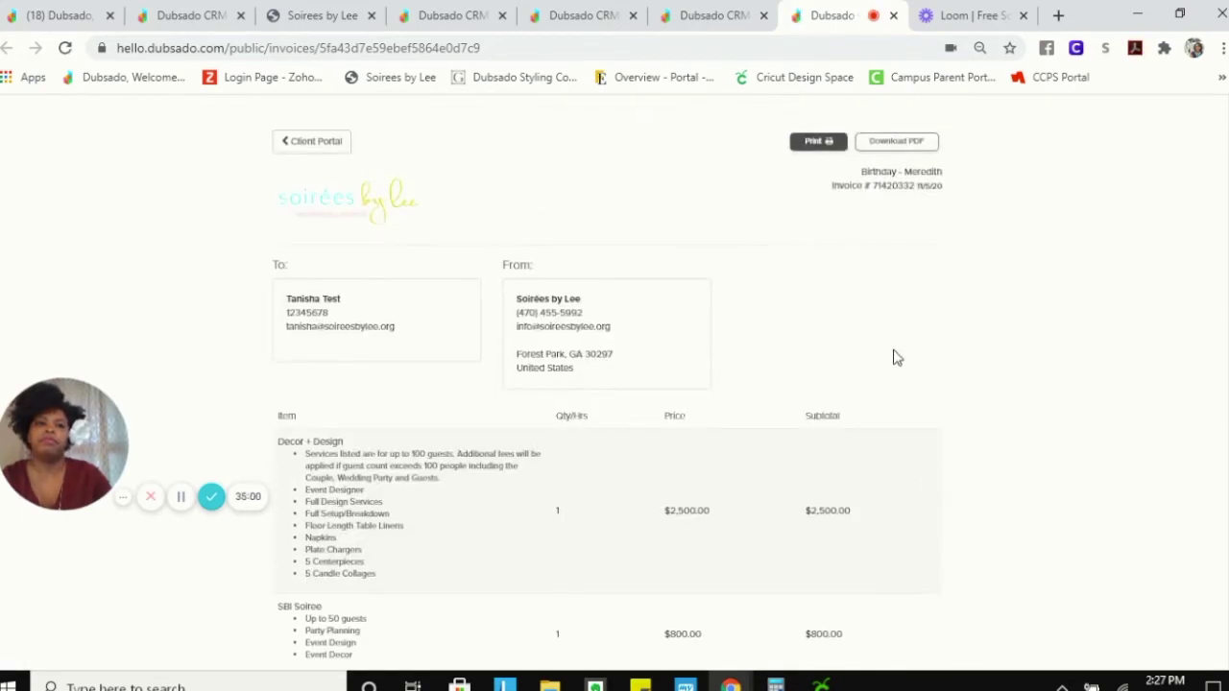
left_click(893, 17)
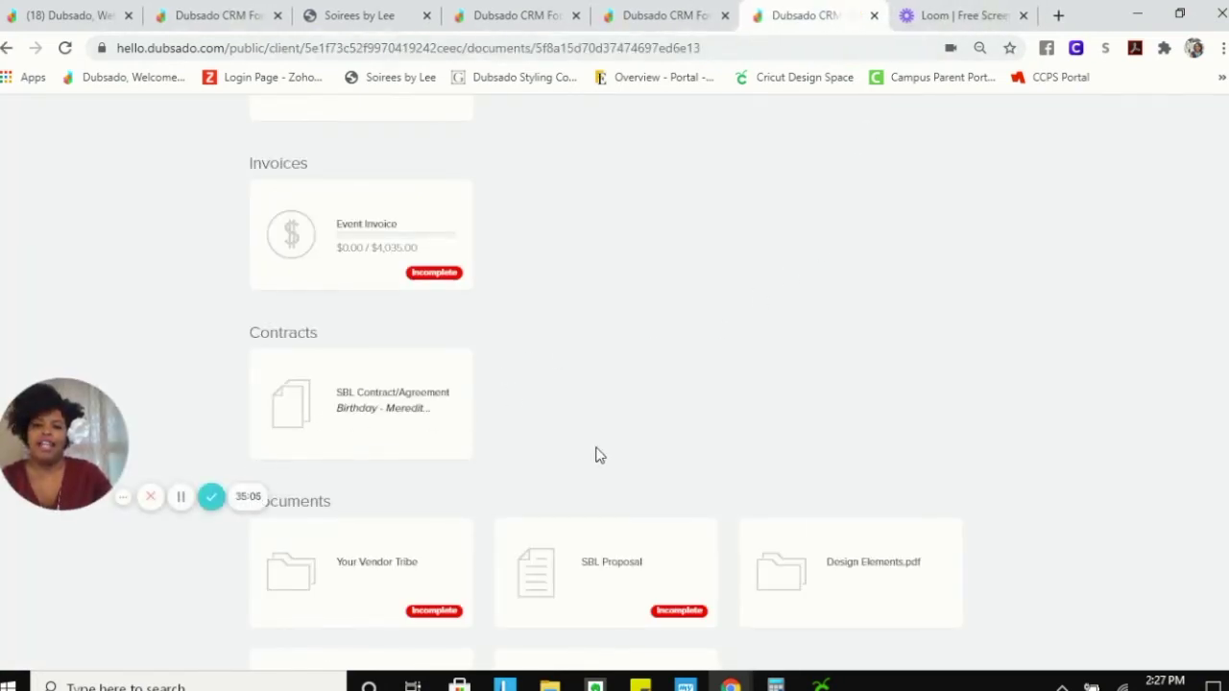
- Open Morgan Center Layout - Revised.pdf from the event's documents, examine the floor plan, and close it
scroll(615, 443, "down", 1)
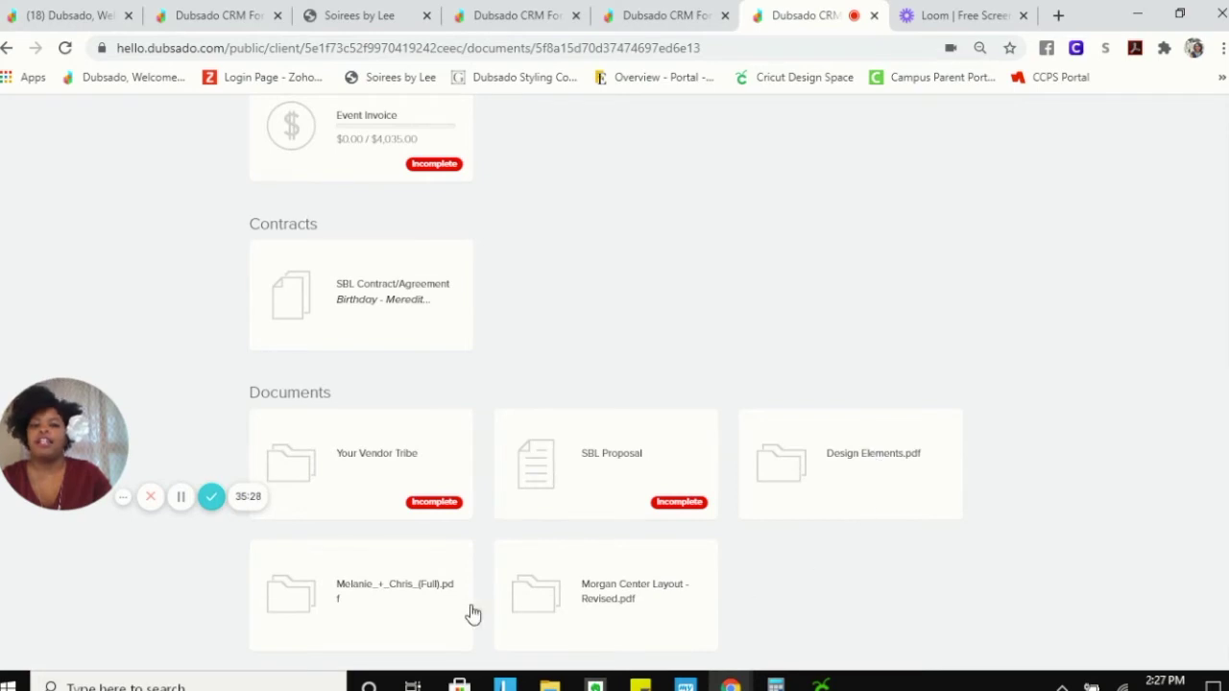
left_click(661, 598)
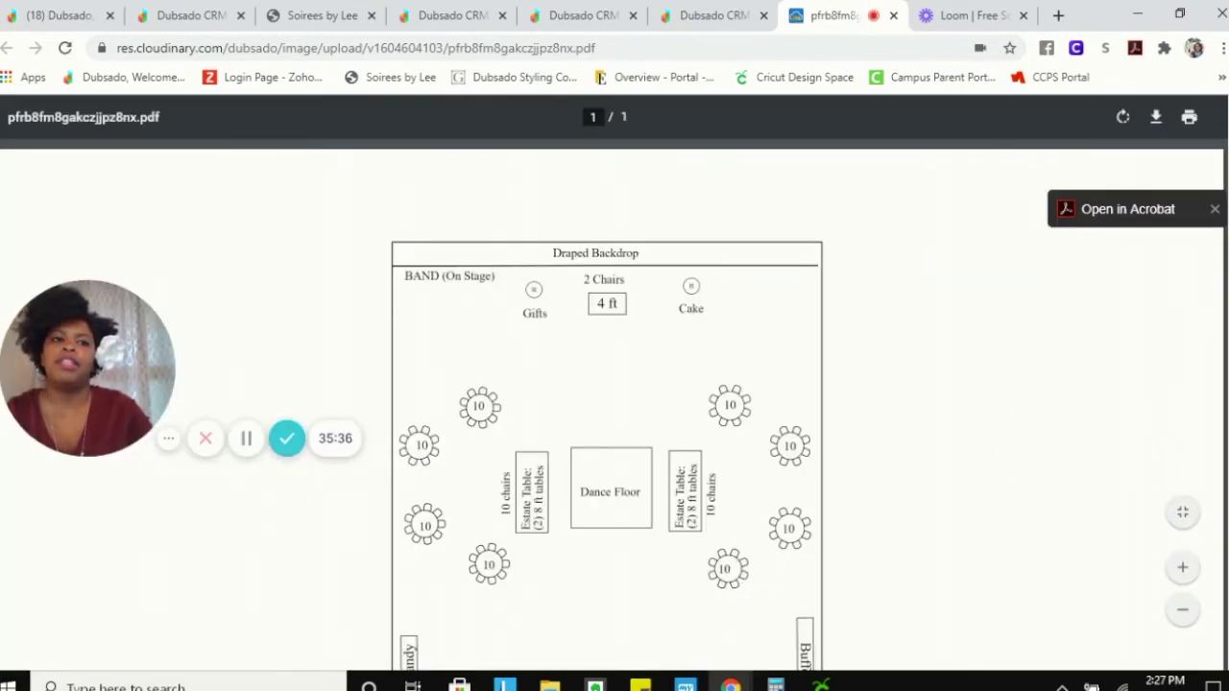
scroll(607, 403, "down", 3)
scroll(606, 403, "up", 1)
scroll(606, 403, "up", 1)
scroll(606, 403, "down", 2)
scroll(606, 403, "up", 3)
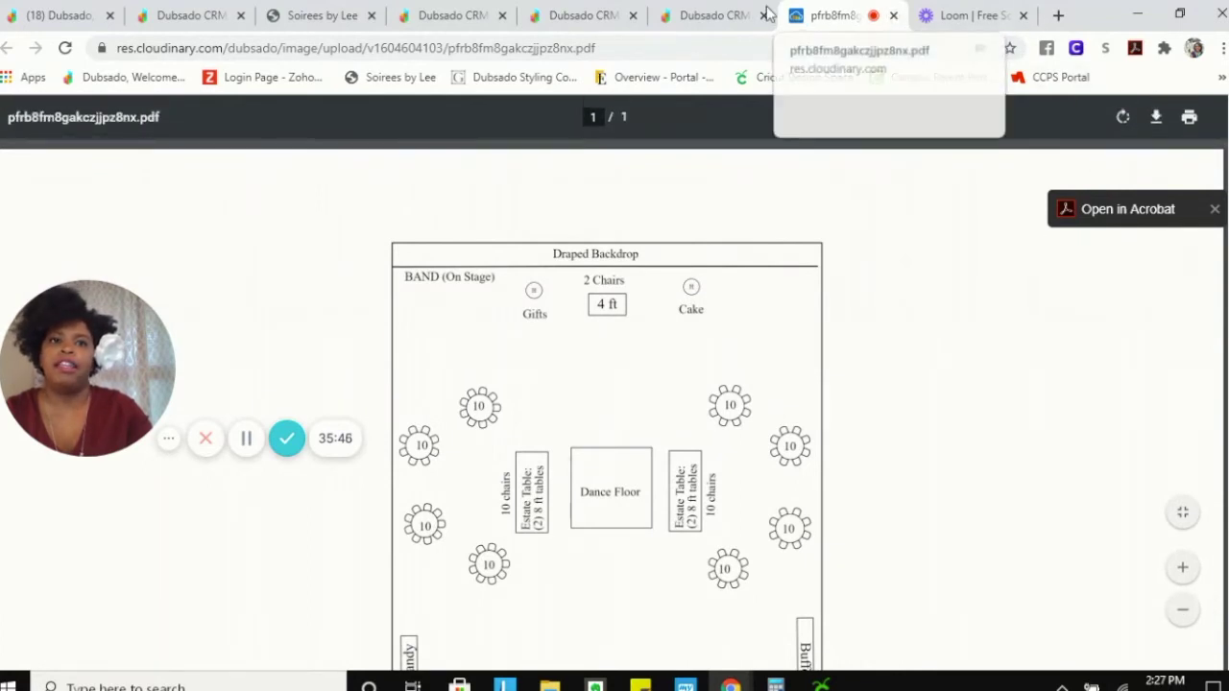
left_click(893, 15)
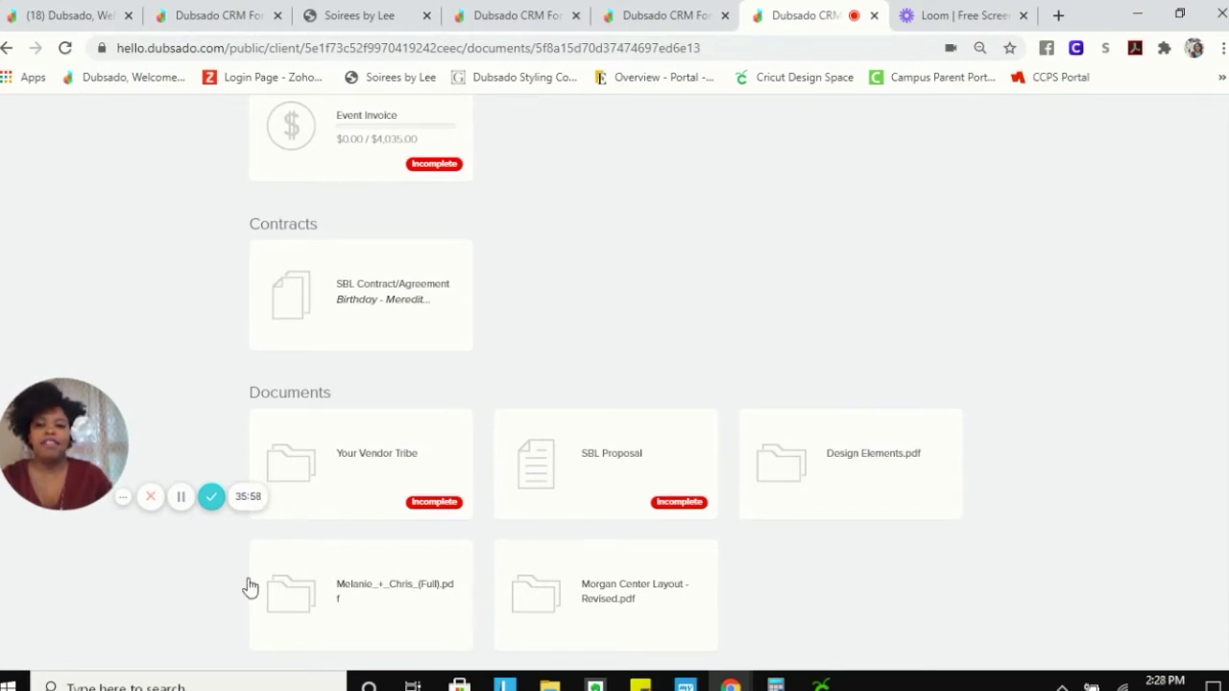
- Open the couple's full wedding timeline PDF, skim it through to the vendor contacts on page 5, and close it
left_click(310, 601)
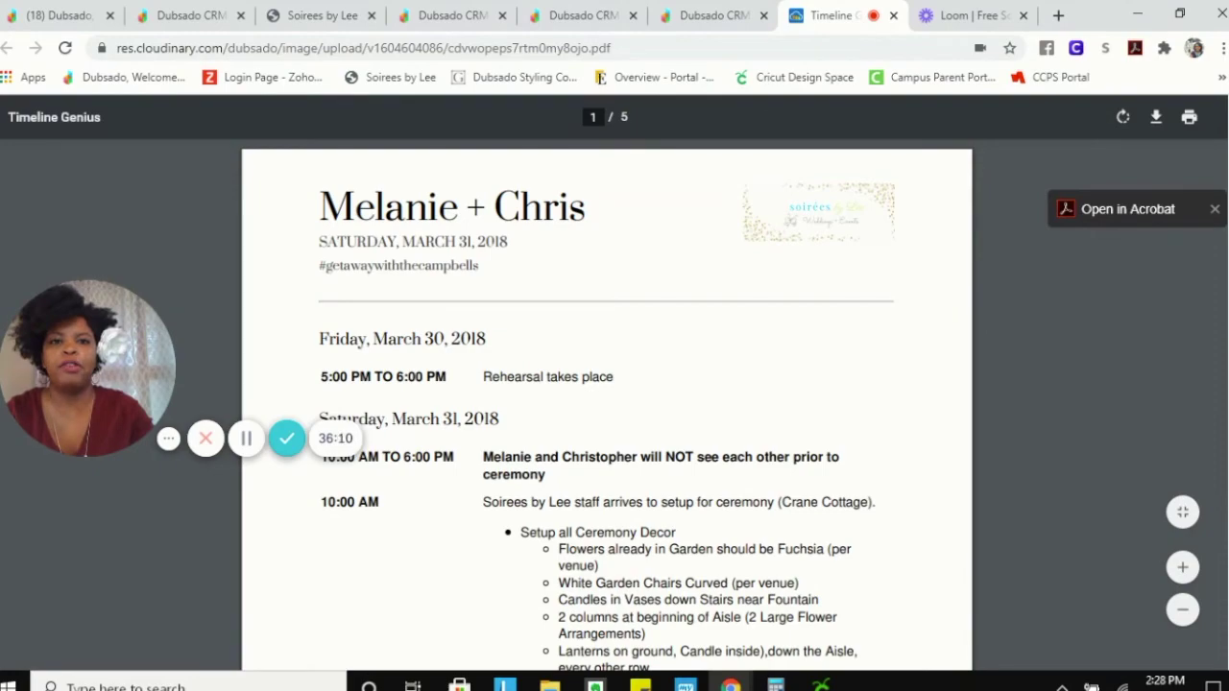
scroll(606, 404, "down", 7)
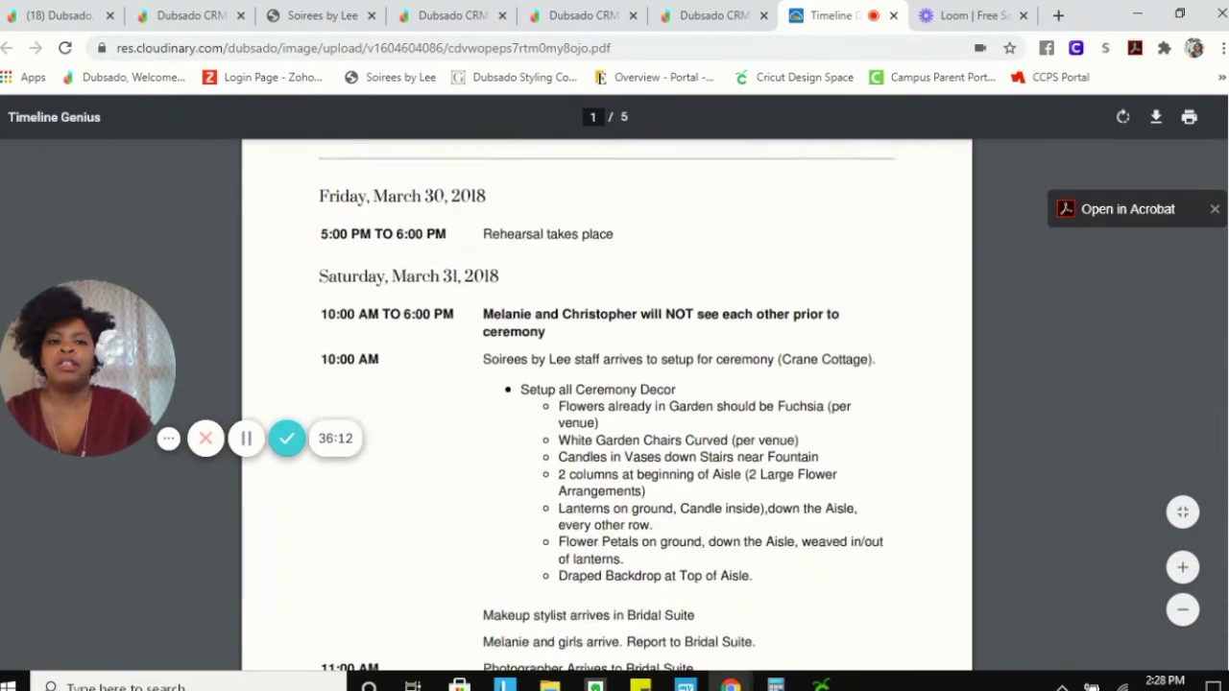
scroll(607, 403, "down", 15)
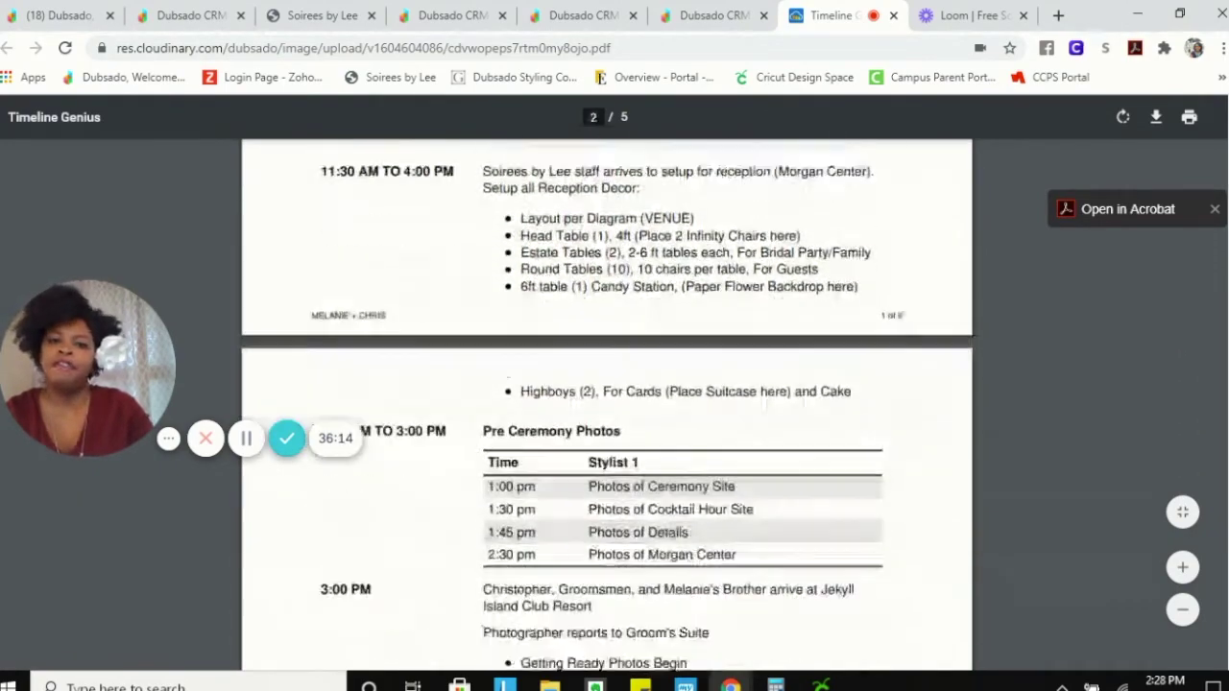
scroll(606, 403, "down", 12)
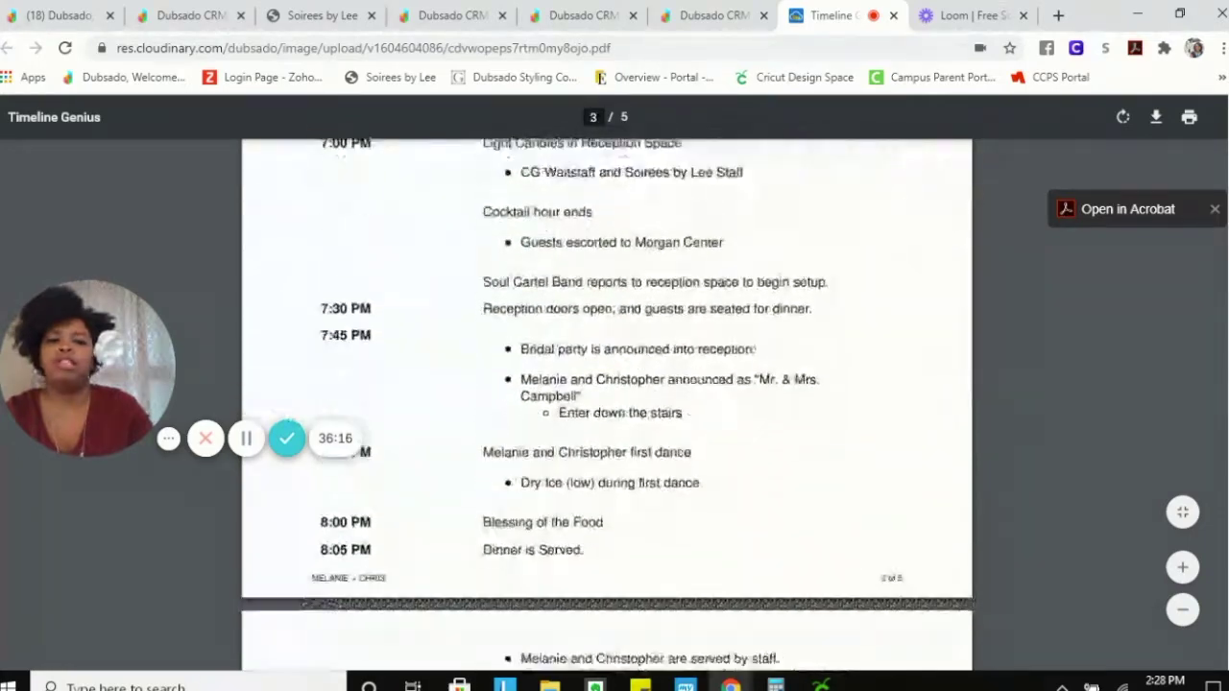
scroll(607, 403, "down", 8)
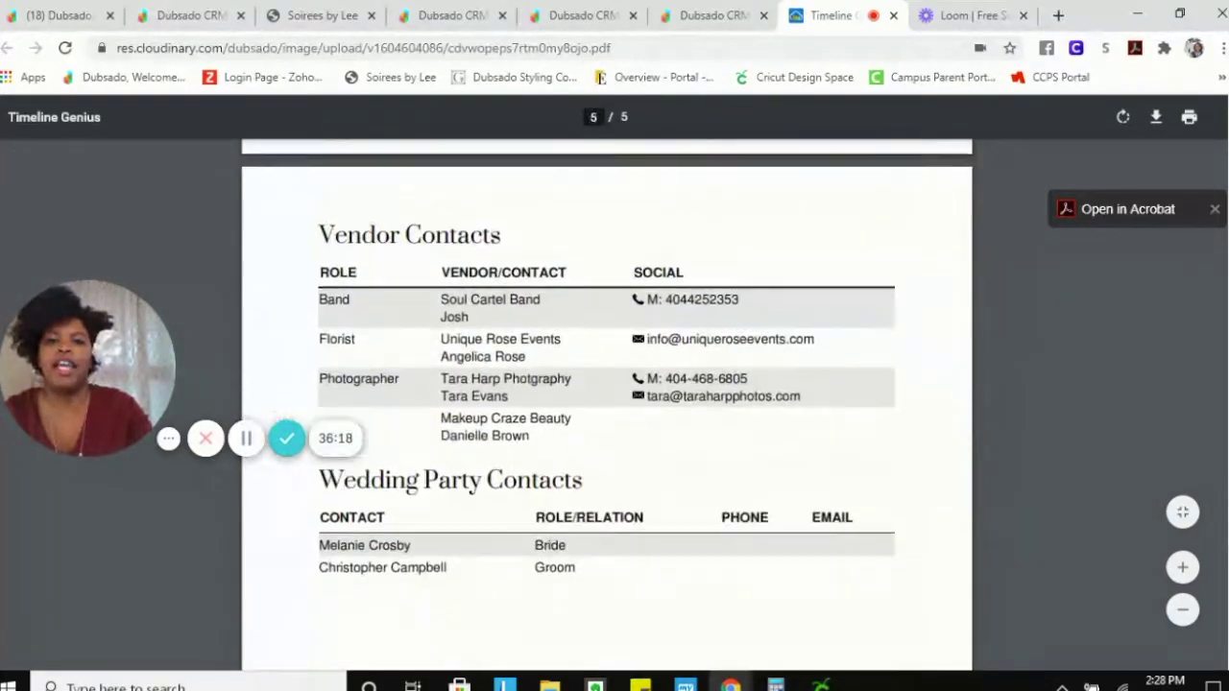
scroll(1217, 404, "up", 15)
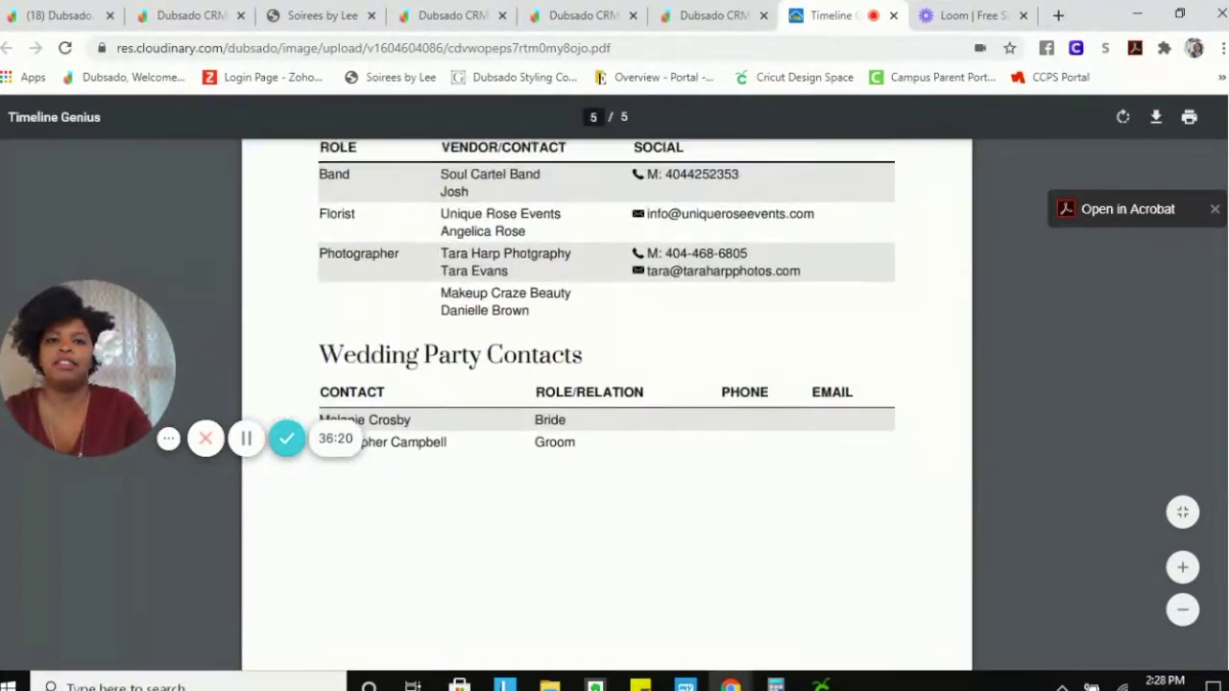
scroll(1218, 403, "up", 15)
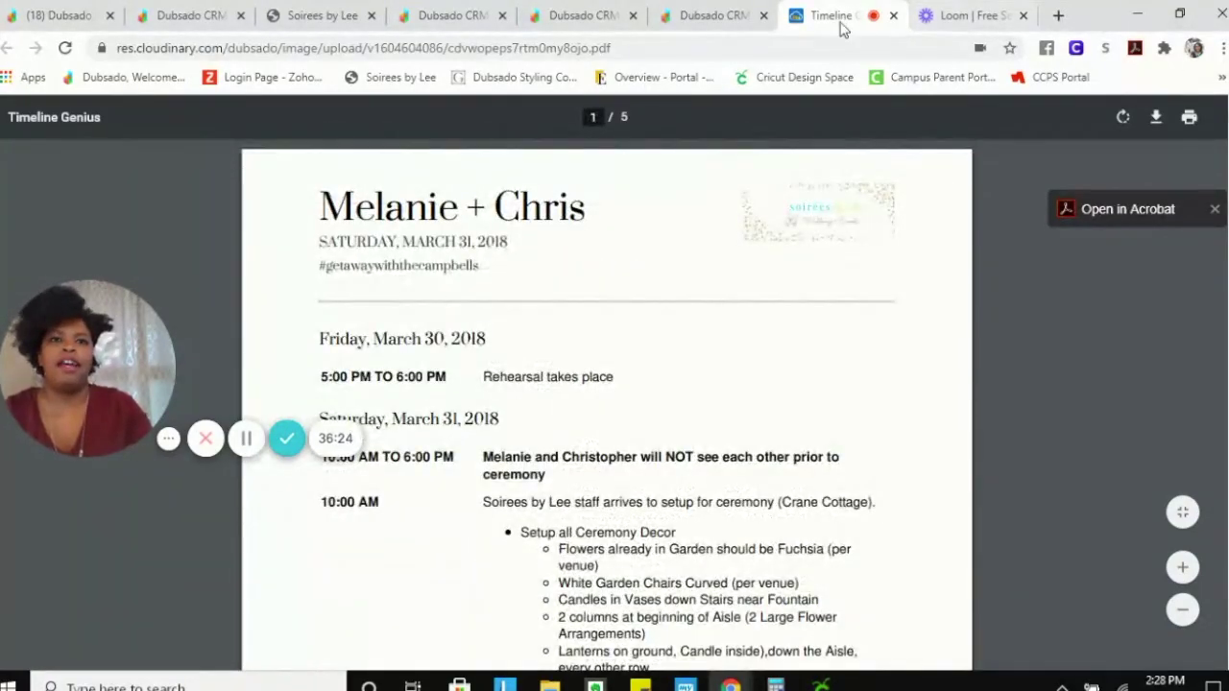
left_click(893, 16)
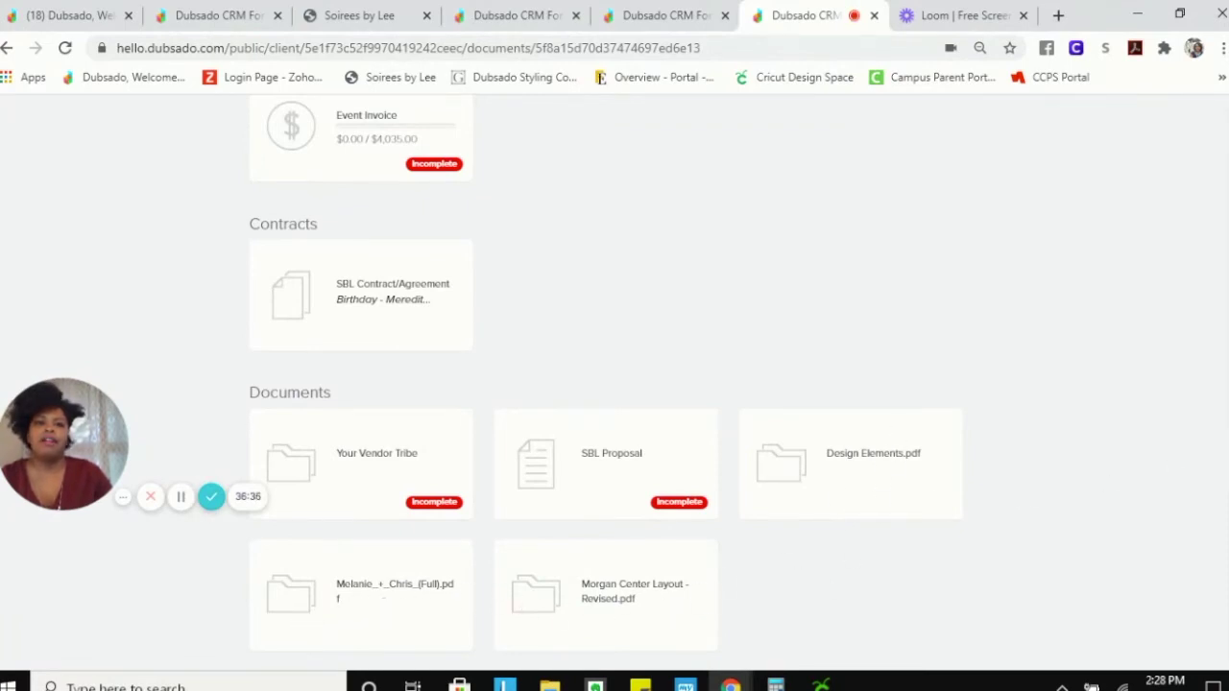
- Open the portal's Emails page and read the 2/28/20 email down to its received and last-viewed details
scroll(1224, 173, "up", 5)
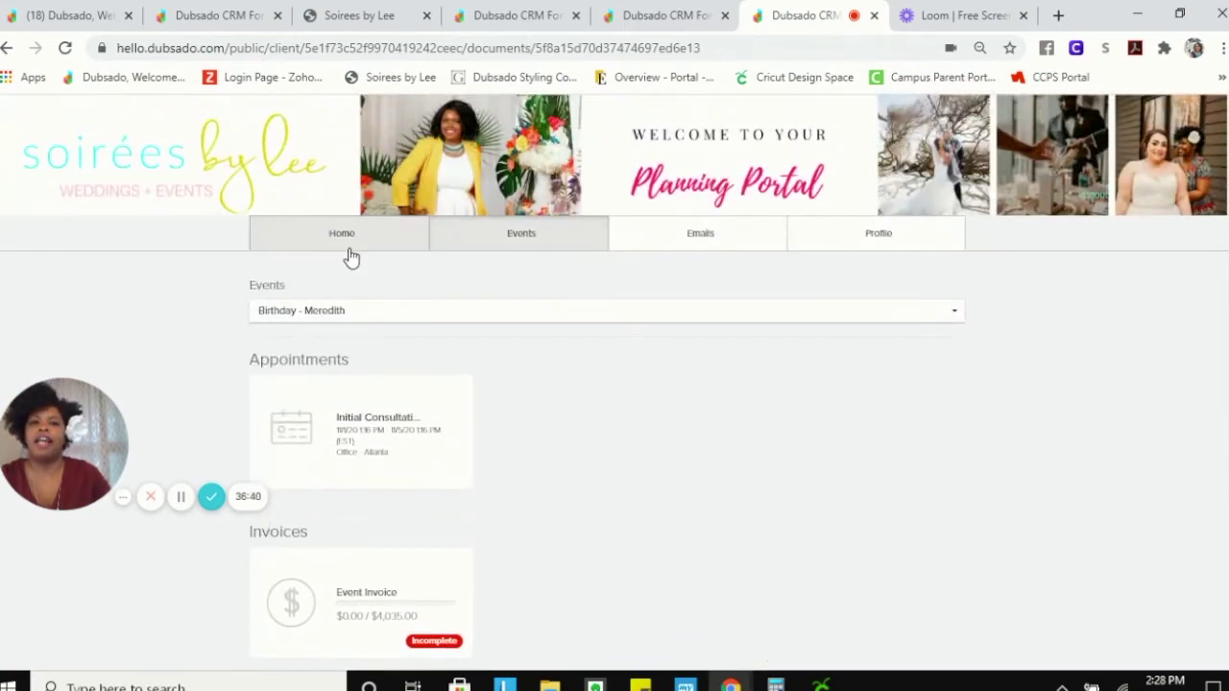
left_click(721, 250)
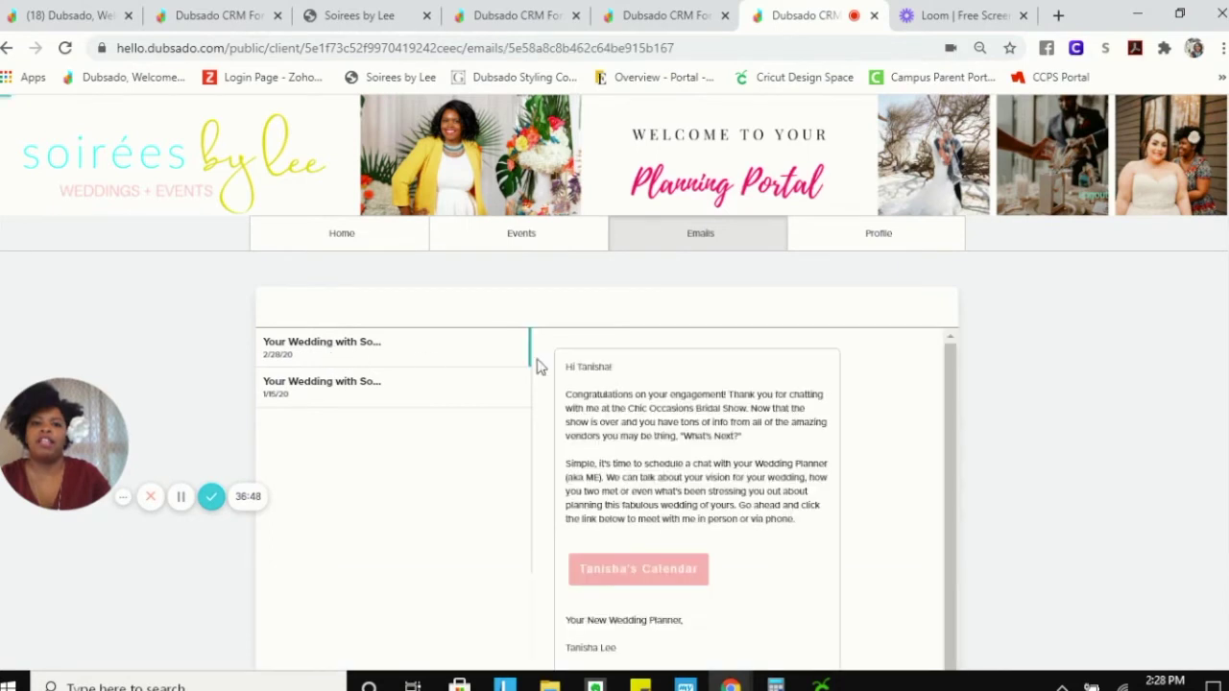
scroll(888, 491, "down", 1)
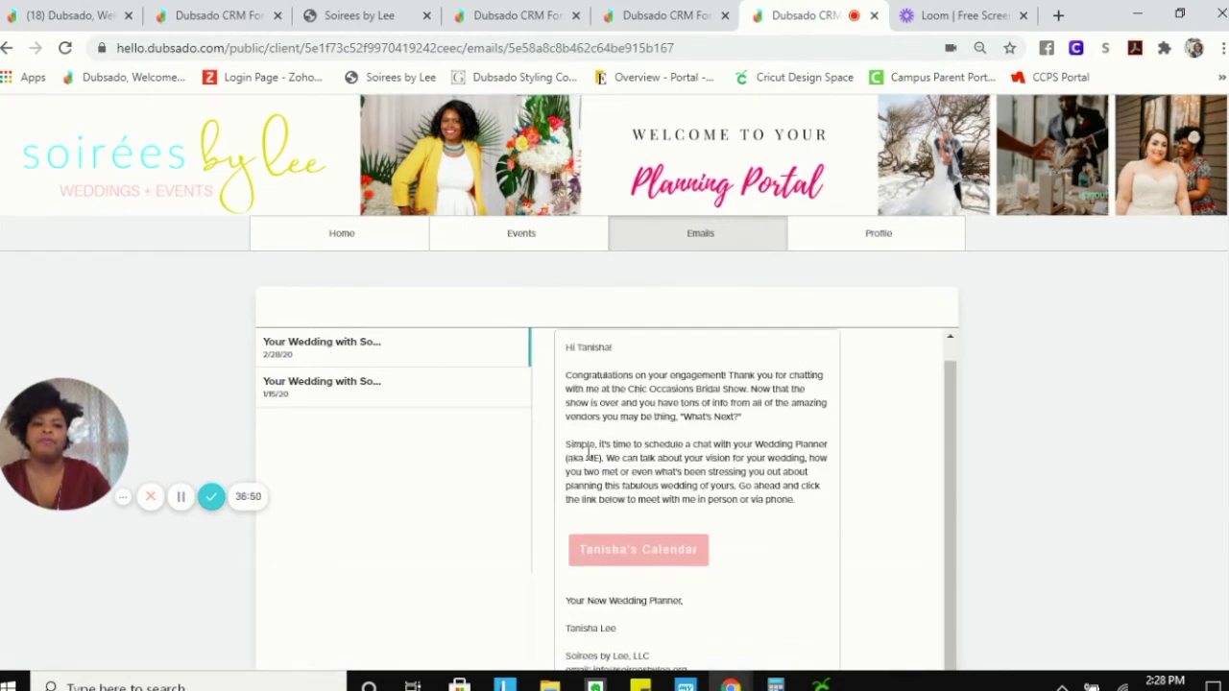
scroll(614, 618, "down", 2)
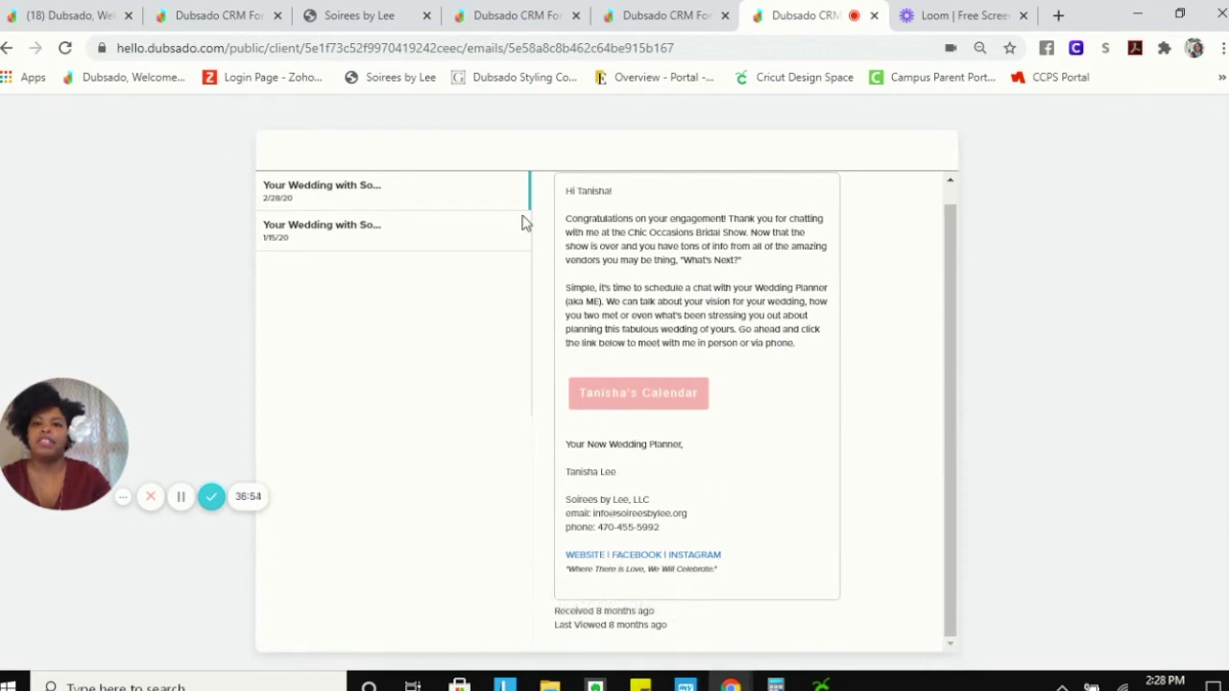
mouse_move(647, 625)
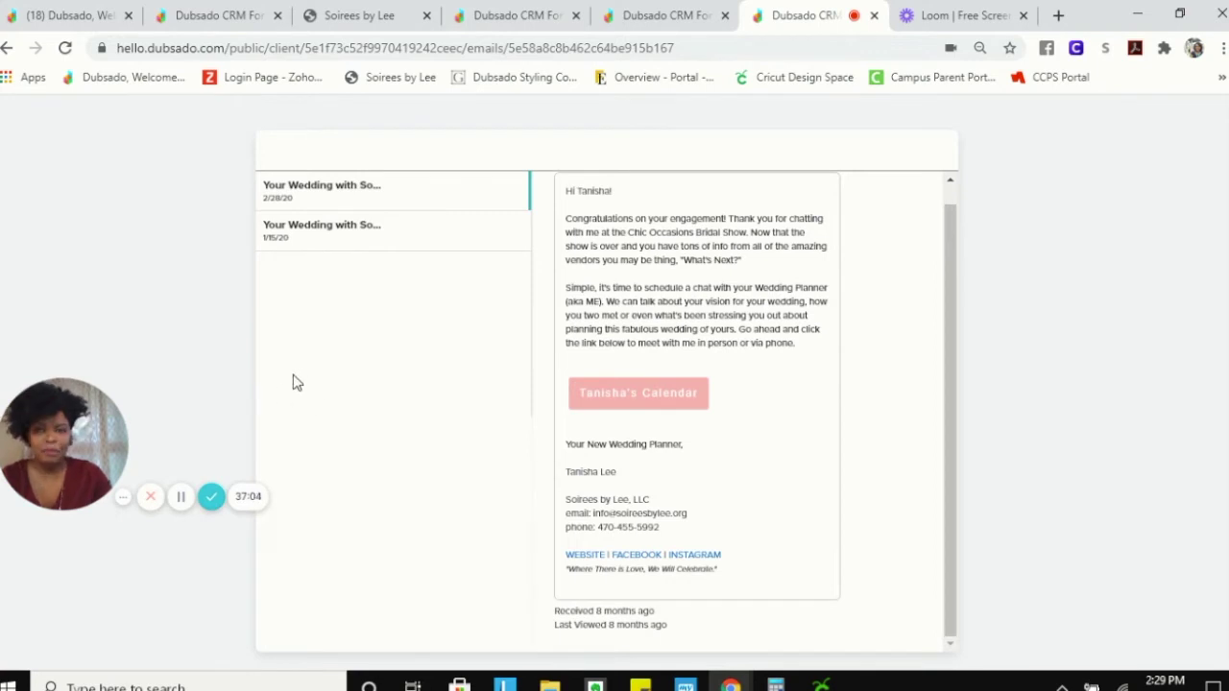
scroll(373, 362, "up", 3)
scroll(611, 349, "up", 1)
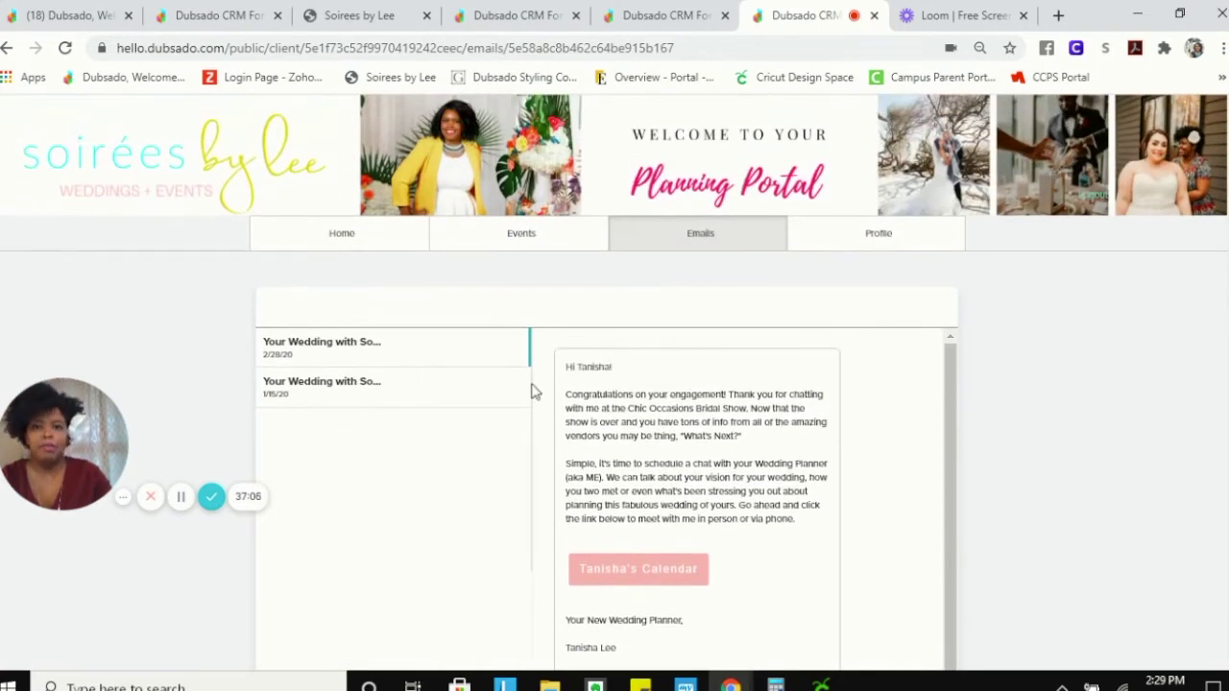
- Read the 1/15/20 email in the portal, and return to the 2/28/20 email
left_click(386, 398)
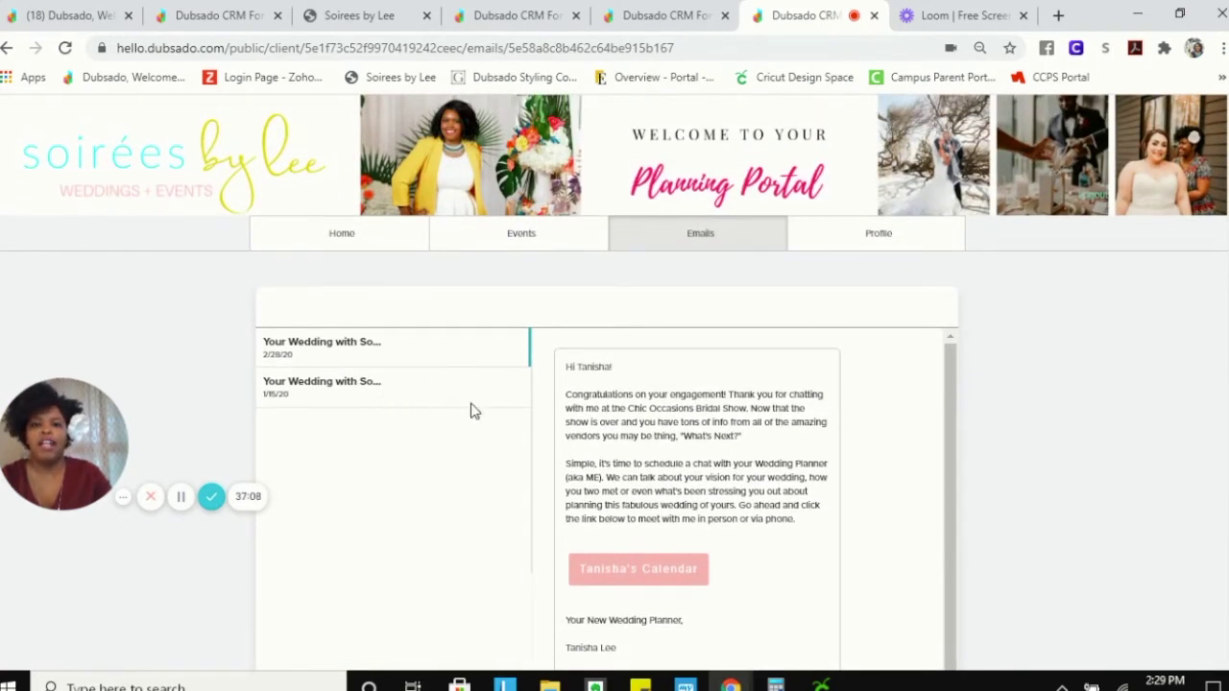
scroll(825, 547, "down", 3)
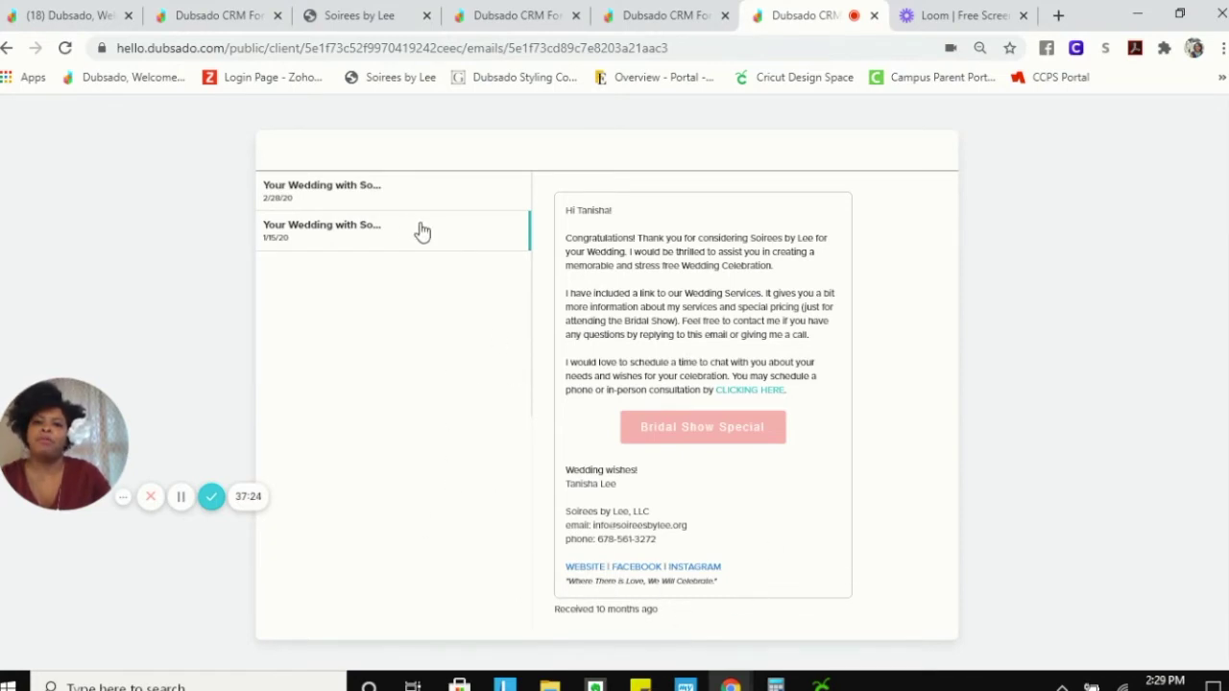
left_click(370, 192)
scroll(863, 514, "down", 1)
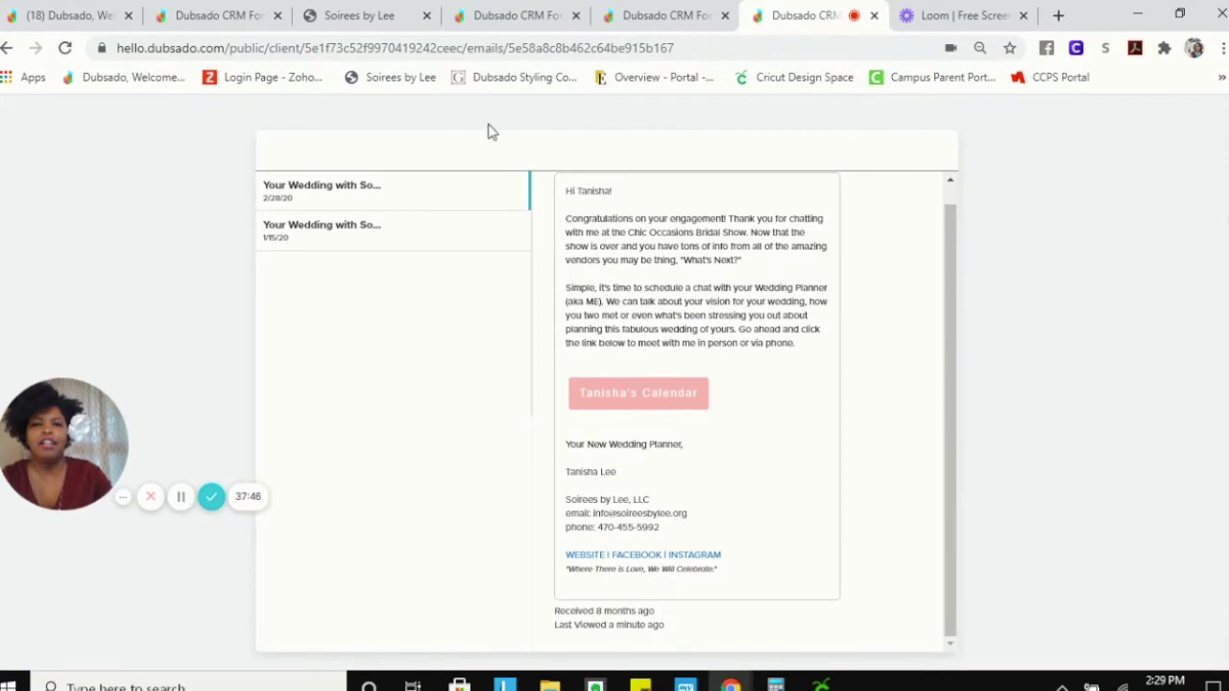
- Check the client's Profile page, and return to the portal home page to review the outstanding contract, invoice and forms
scroll(541, 267, "up", 1)
scroll(1043, 308, "up", 2)
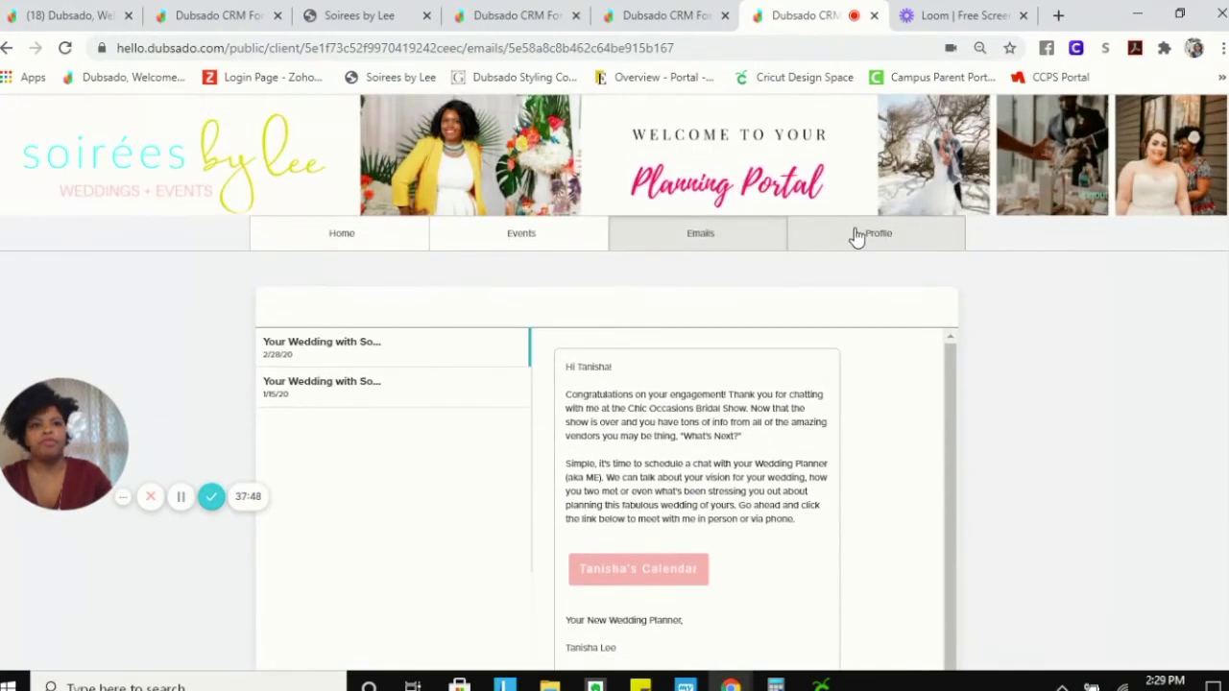
left_click(883, 246)
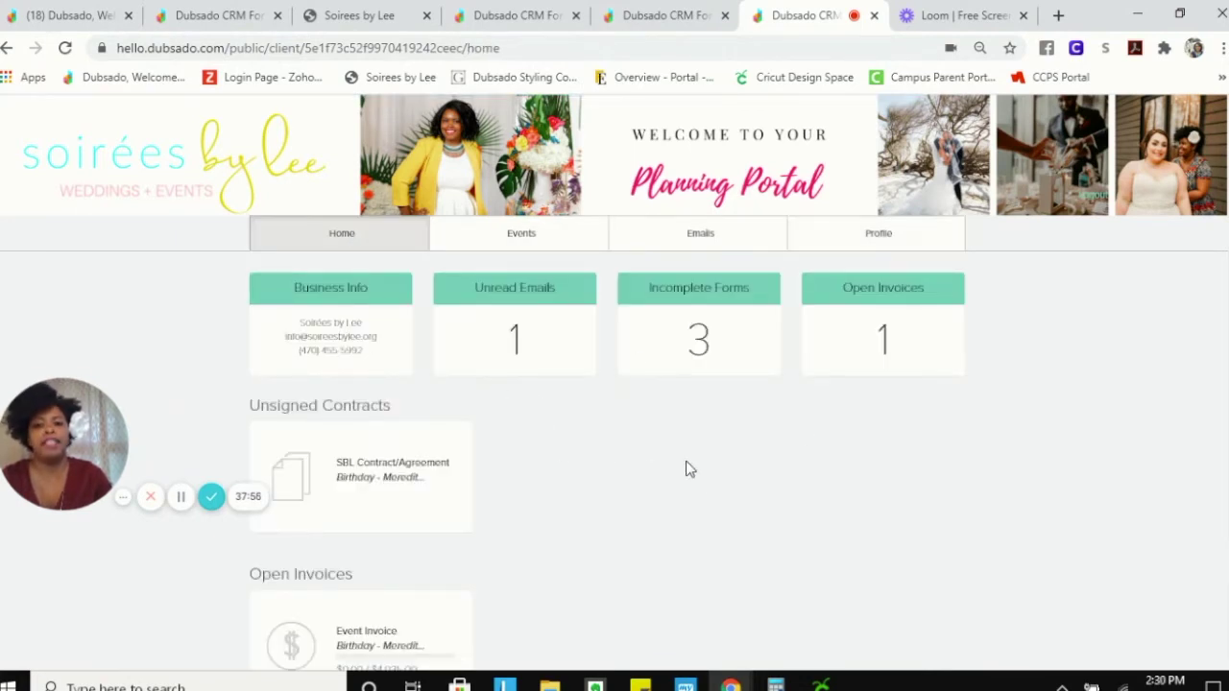
scroll(878, 450, "down", 1)
scroll(912, 453, "down", 1)
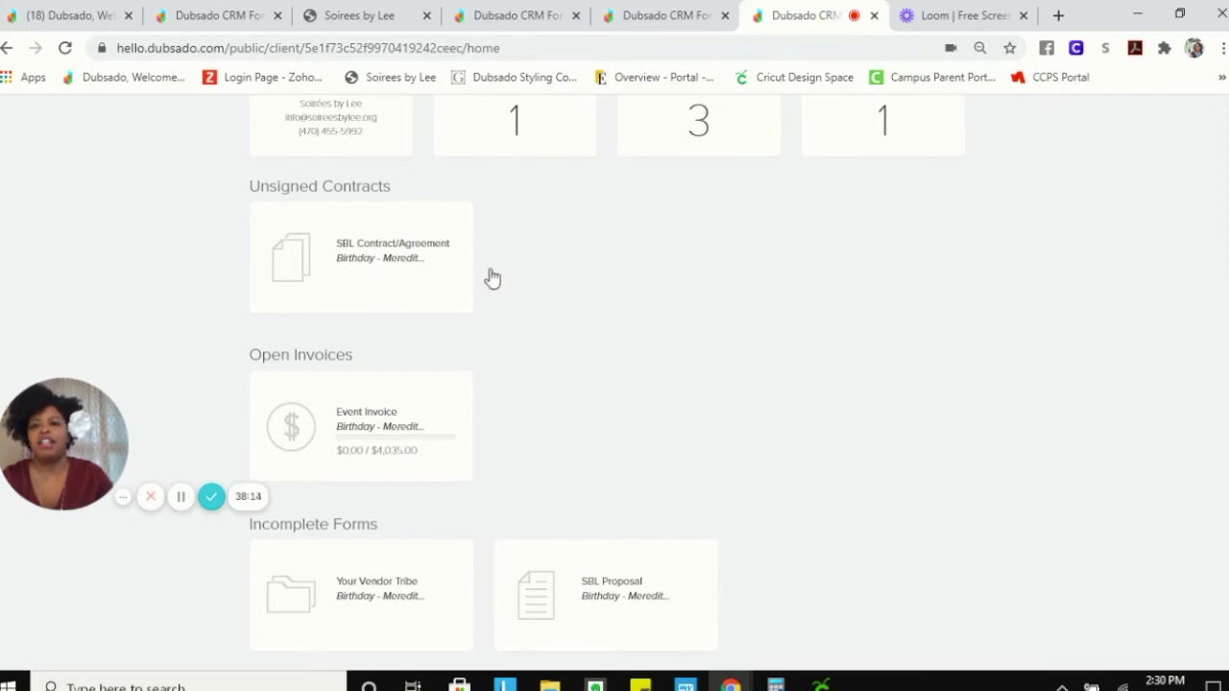
- Open the portal's Events page and look over the birthday event's appointment, invoice, contract and documents
scroll(563, 279, "up", 2)
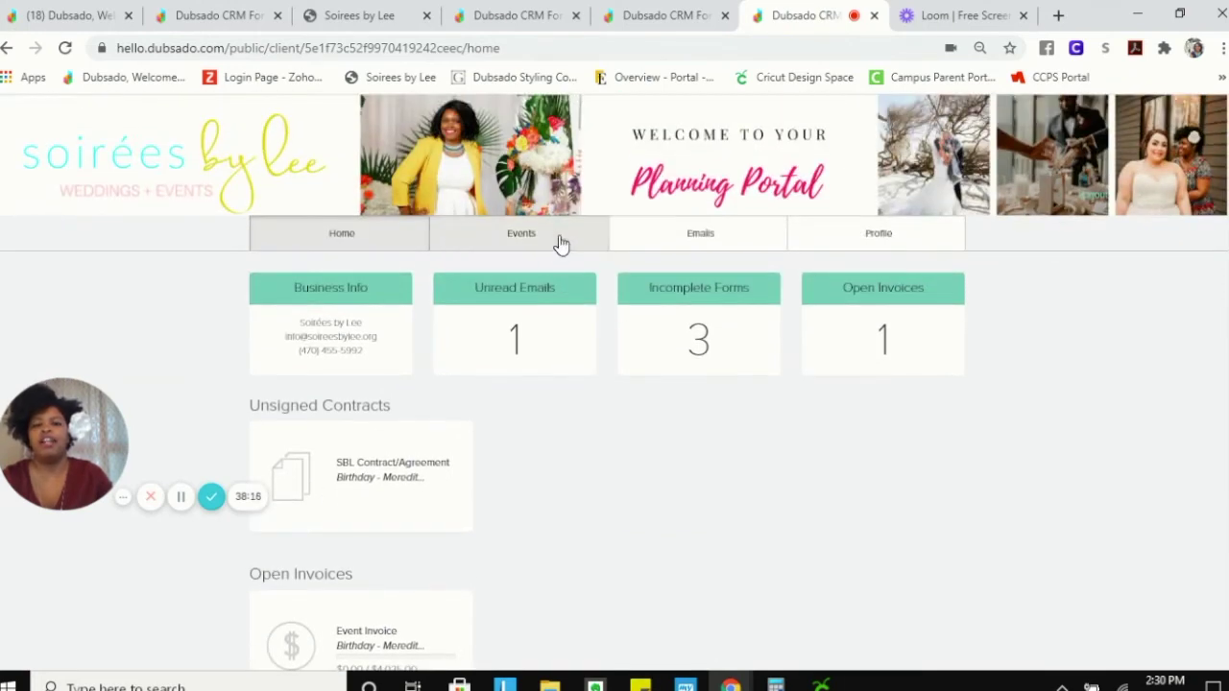
left_click(559, 240)
scroll(837, 474, "down", 5)
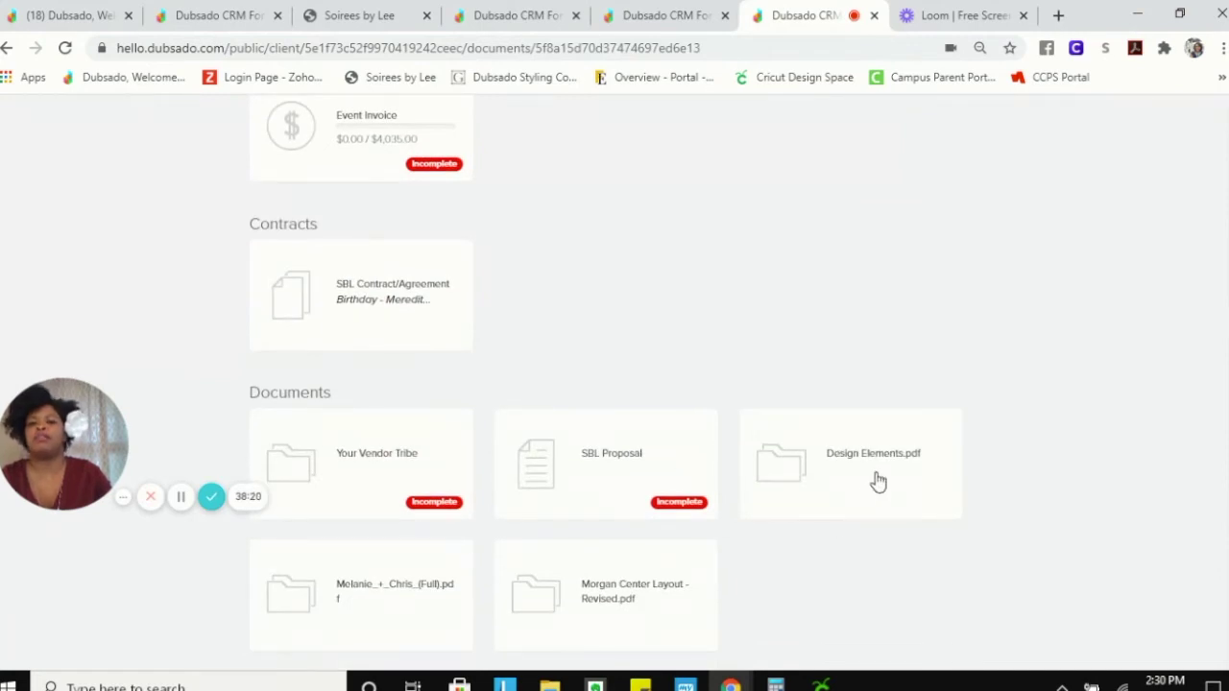
scroll(872, 470, "up", 5)
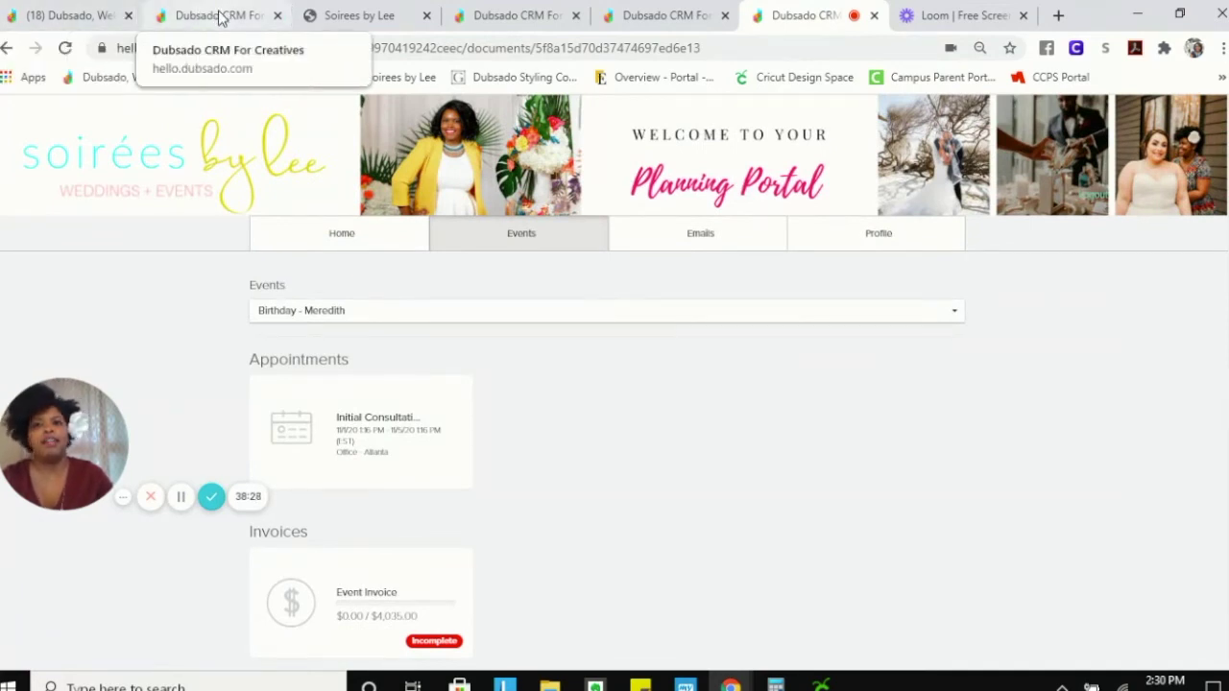
- Return to the birthday project in the Dubsado workspace, show its lower project details, and close the open portal options
left_click(66, 21)
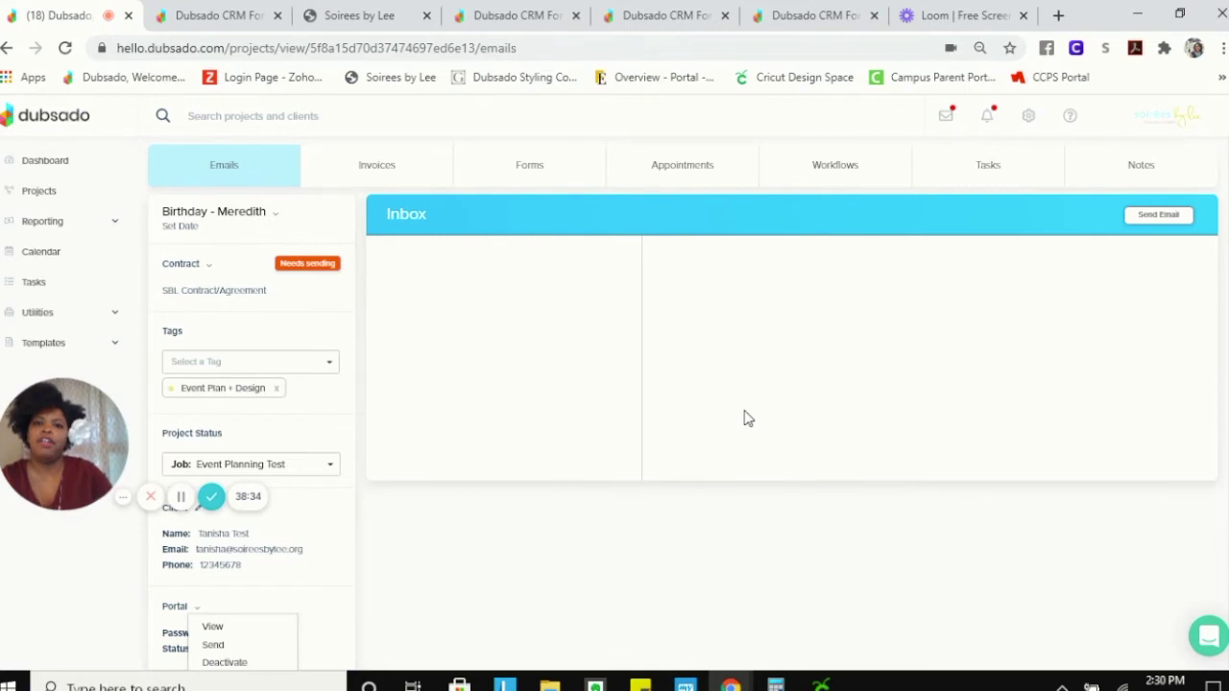
scroll(782, 435, "down", 3)
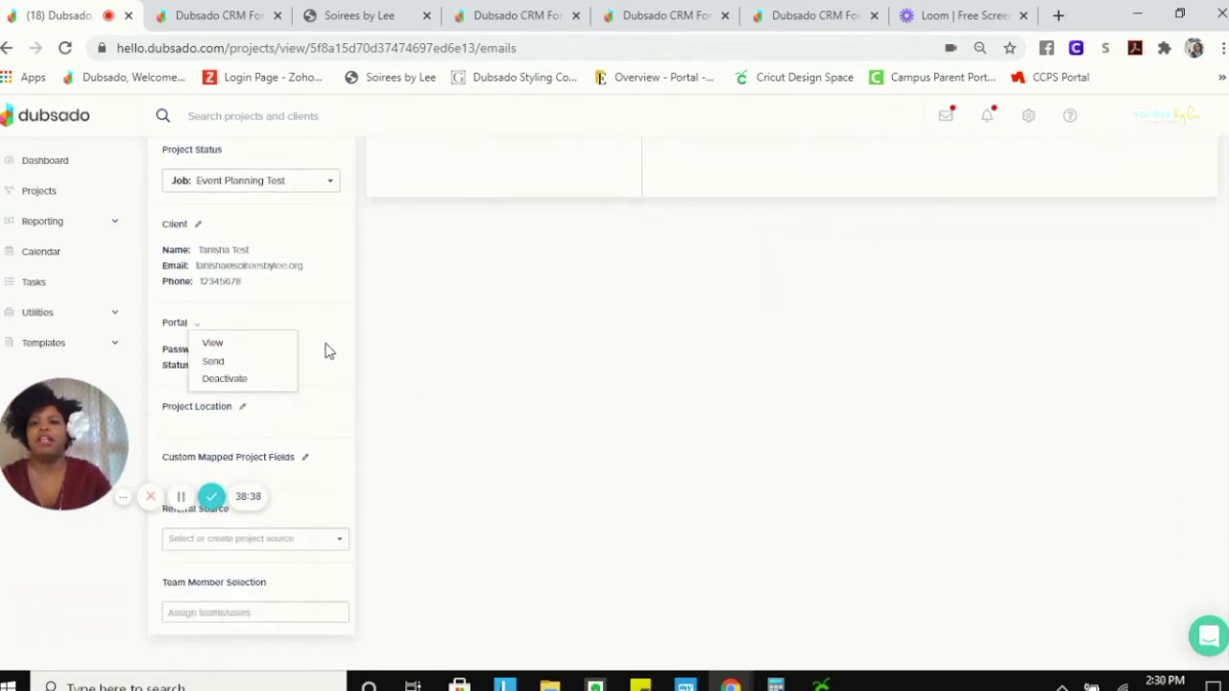
left_click(327, 349)
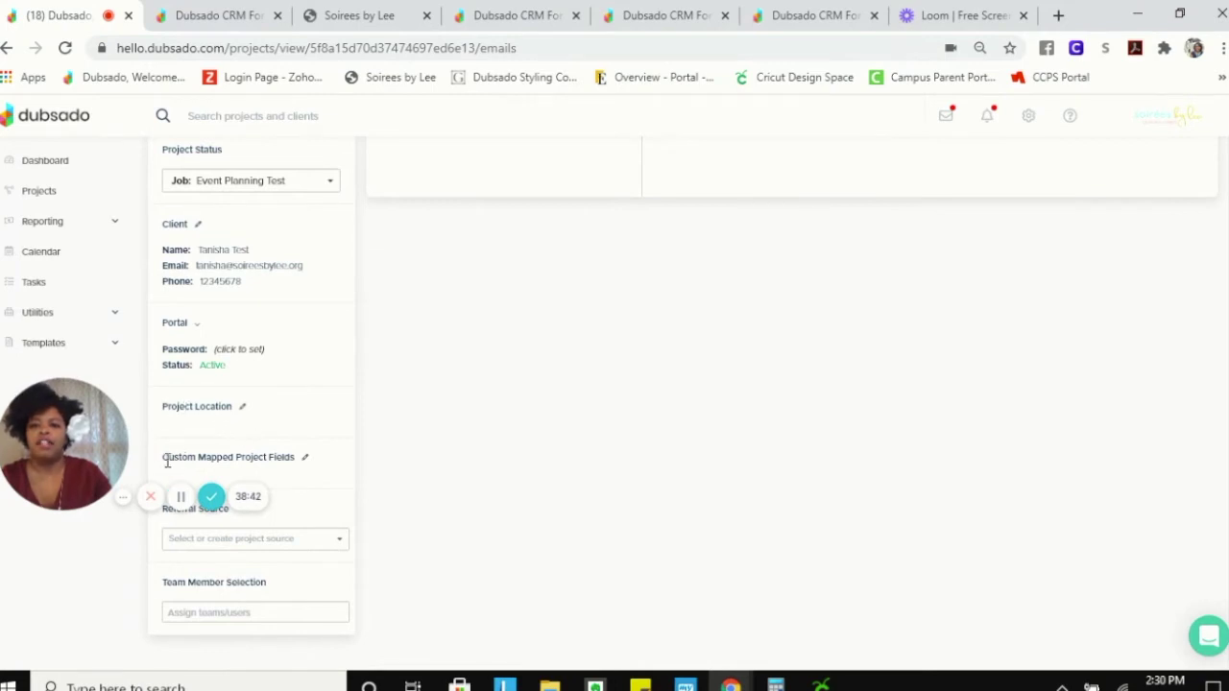
- Open the custom mapped project fields, review them from Guest Count through Original Event Date, and close them without saving
left_click_drag(169, 457, 299, 467)
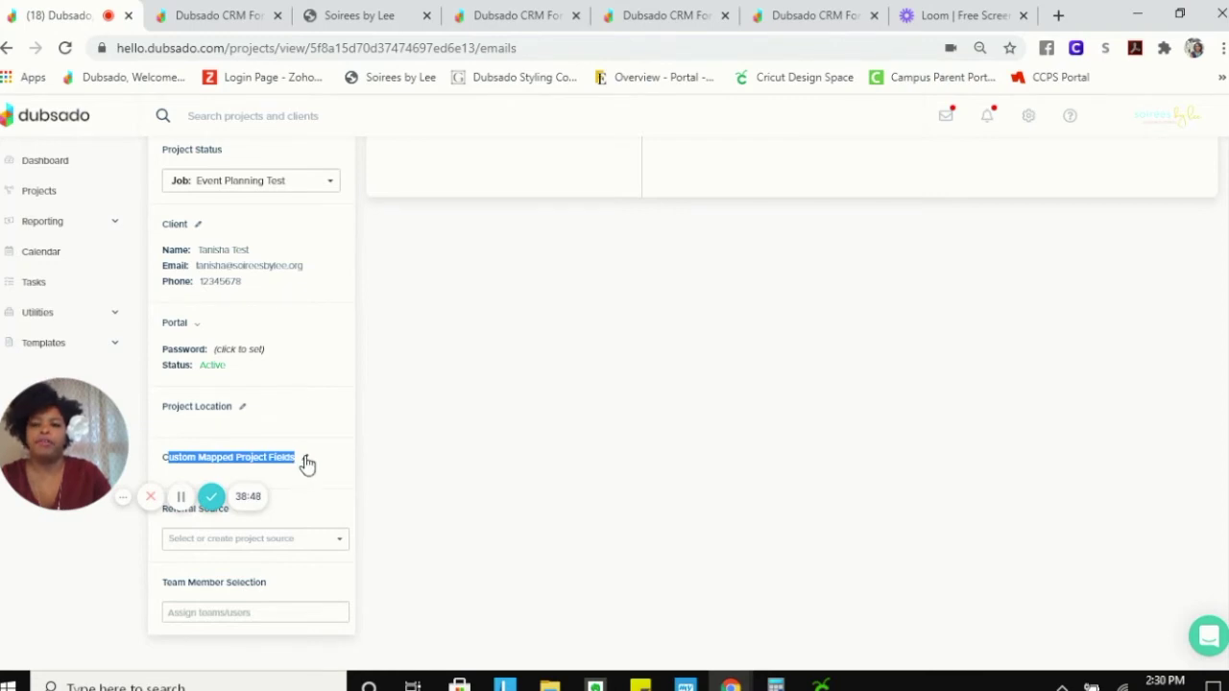
left_click(305, 459)
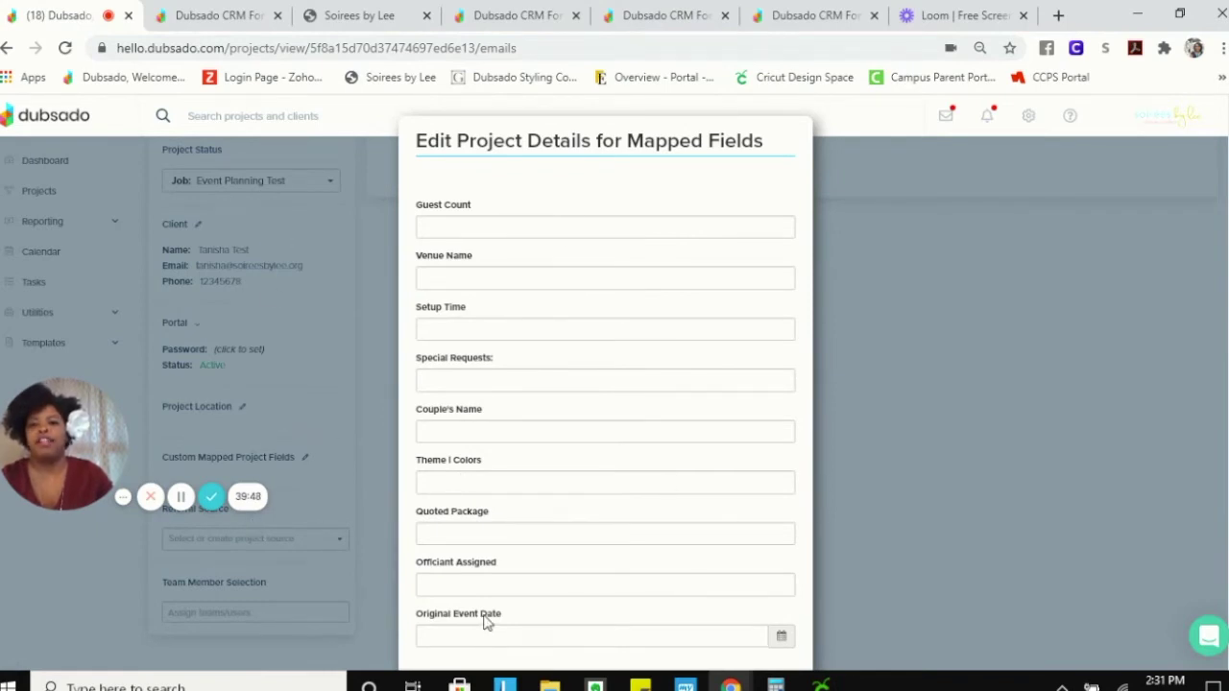
scroll(537, 607, "down", 1)
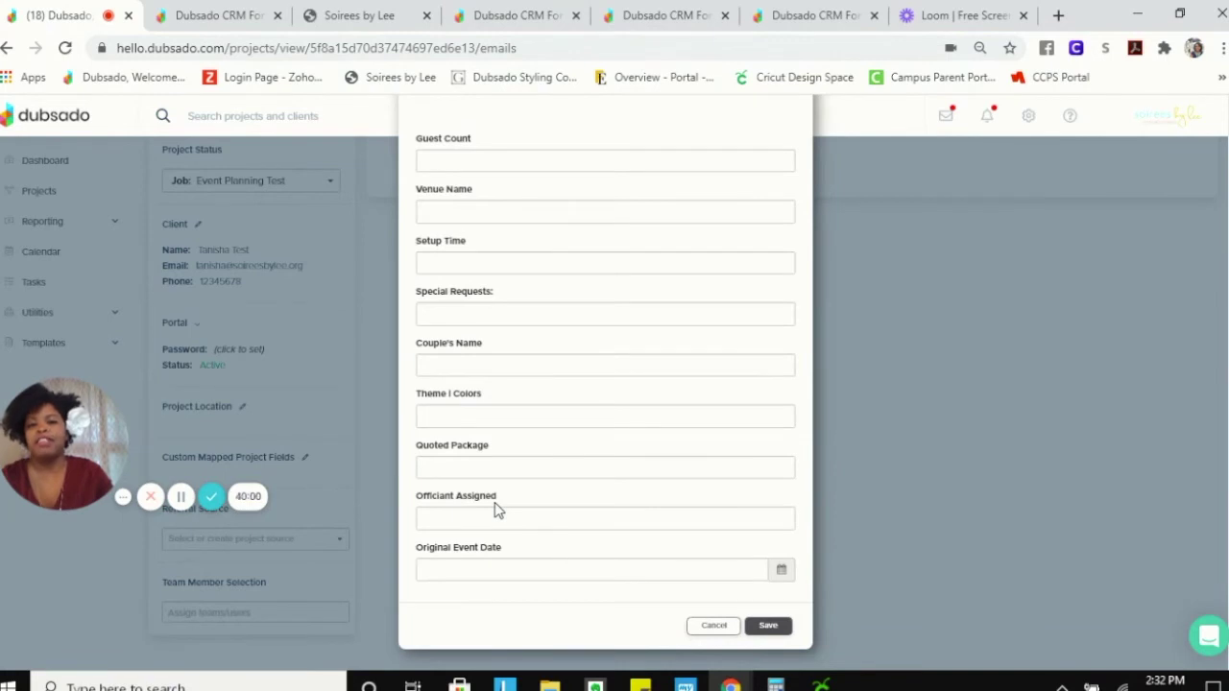
left_click(662, 524)
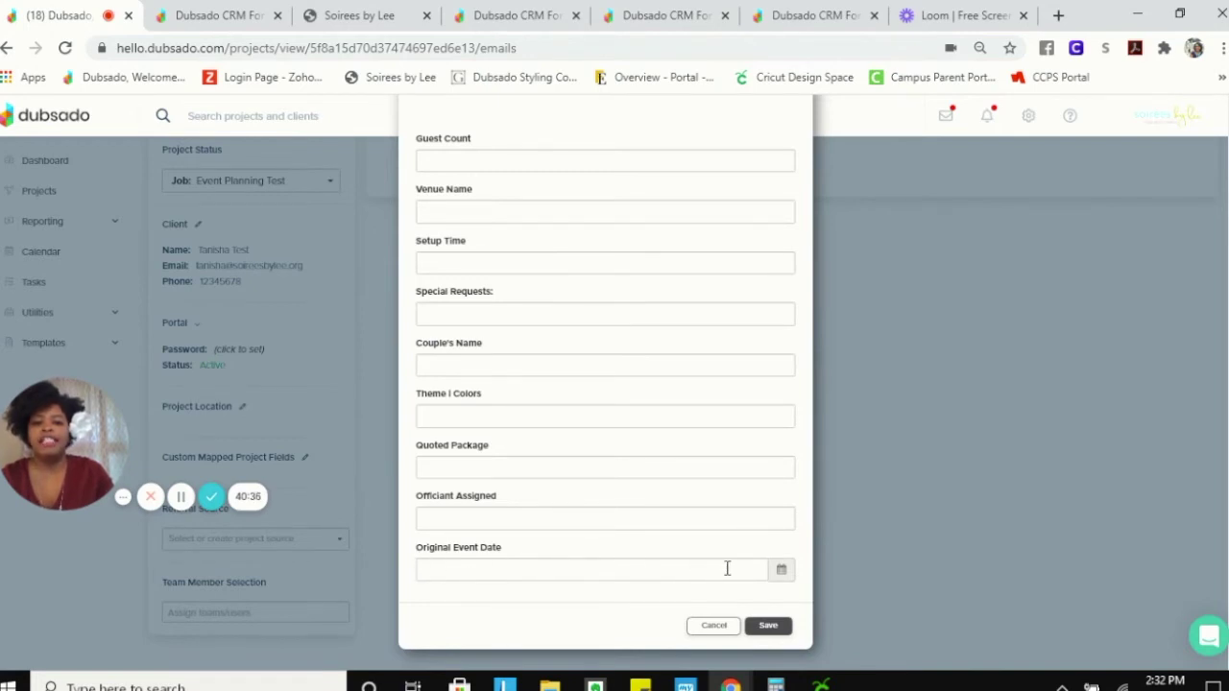
left_click(715, 627)
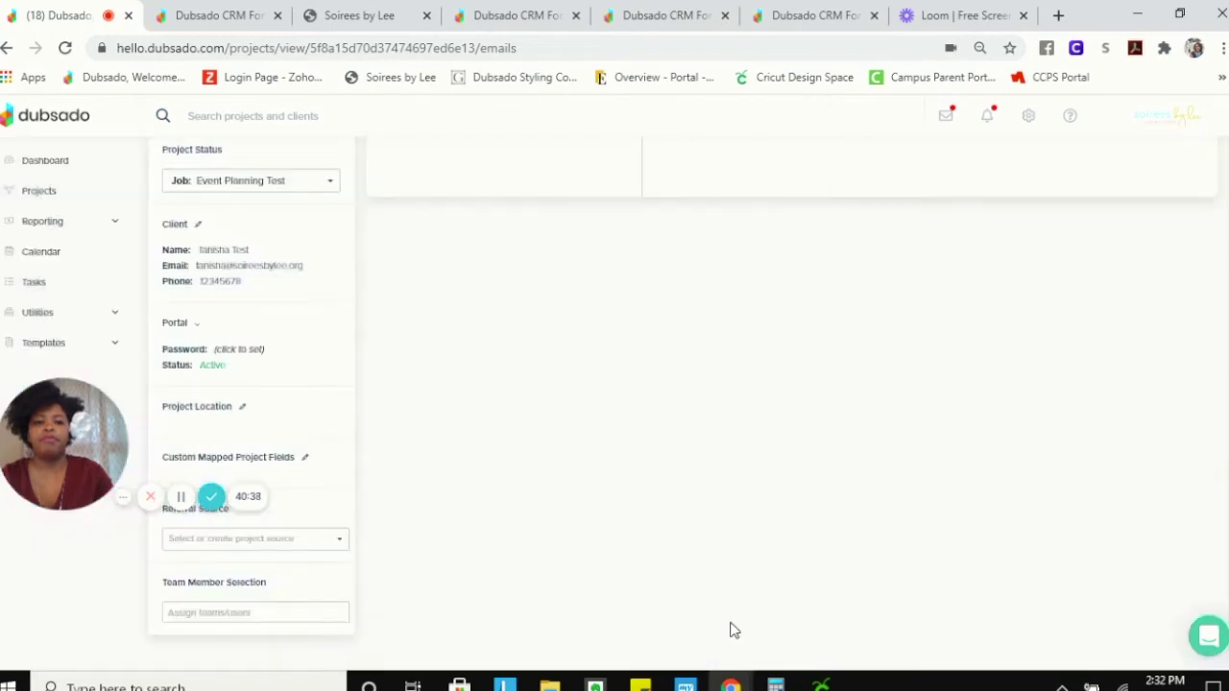
- Find the Rescheduling Request subcontract among the project's forms, preview it through the signature sections, and cancel adding it
scroll(534, 477, "up", 3)
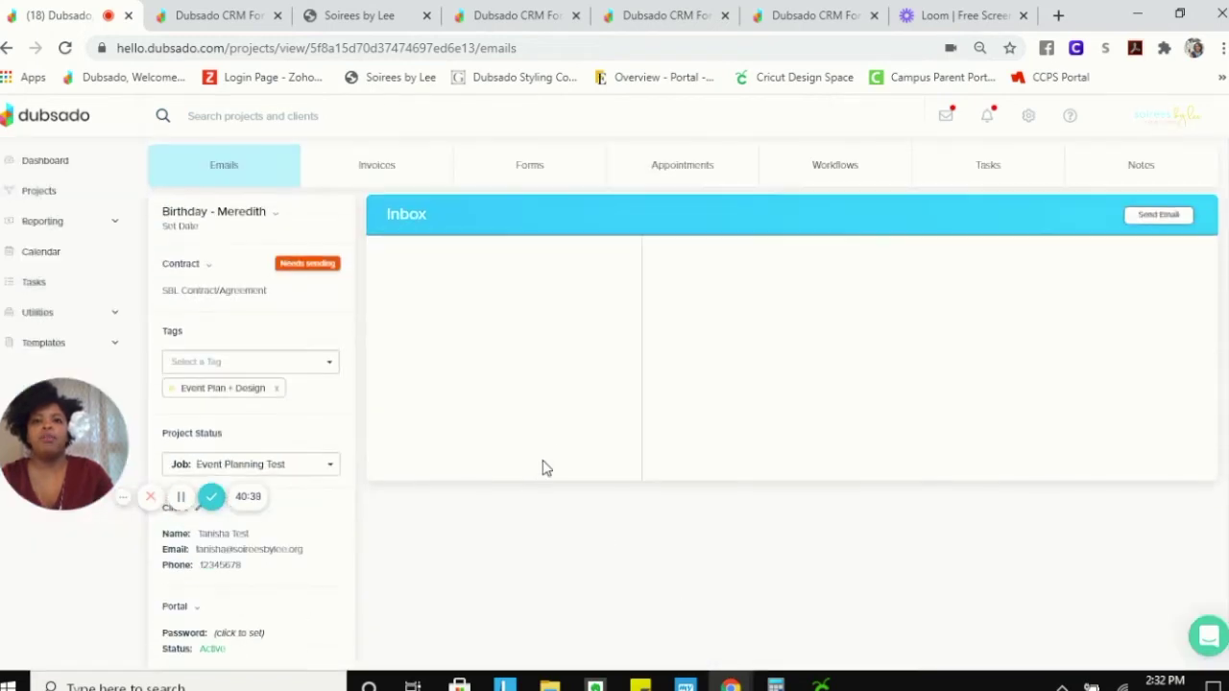
left_click(549, 166)
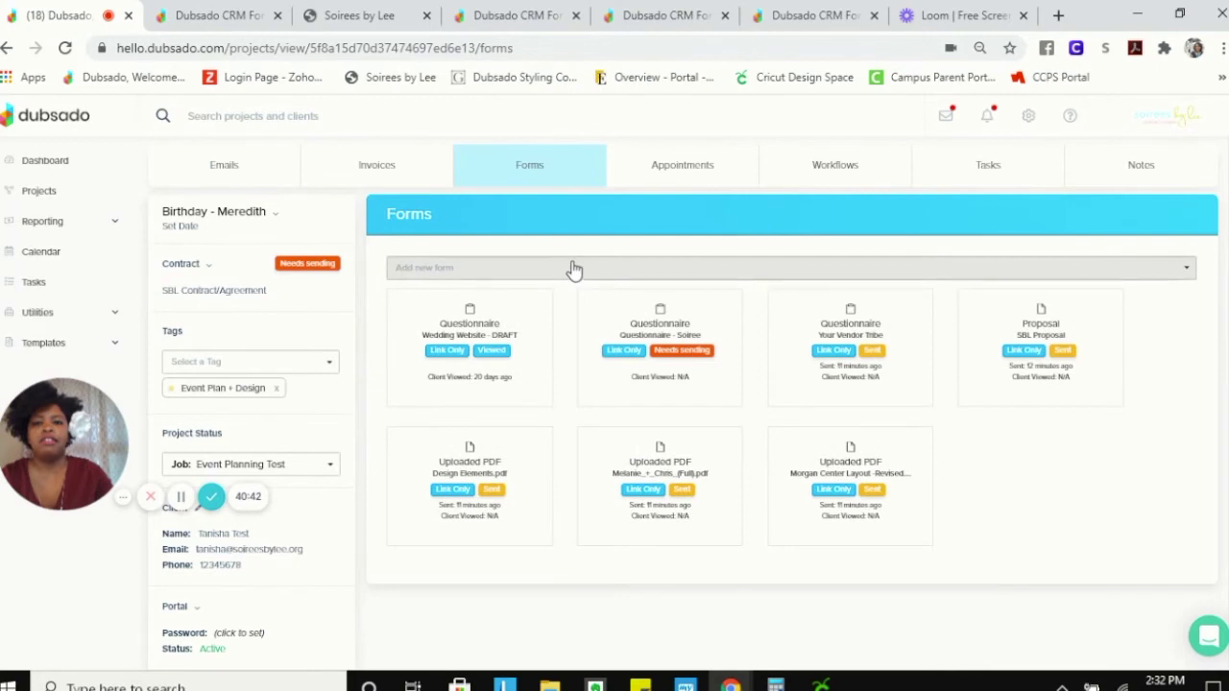
left_click(571, 270)
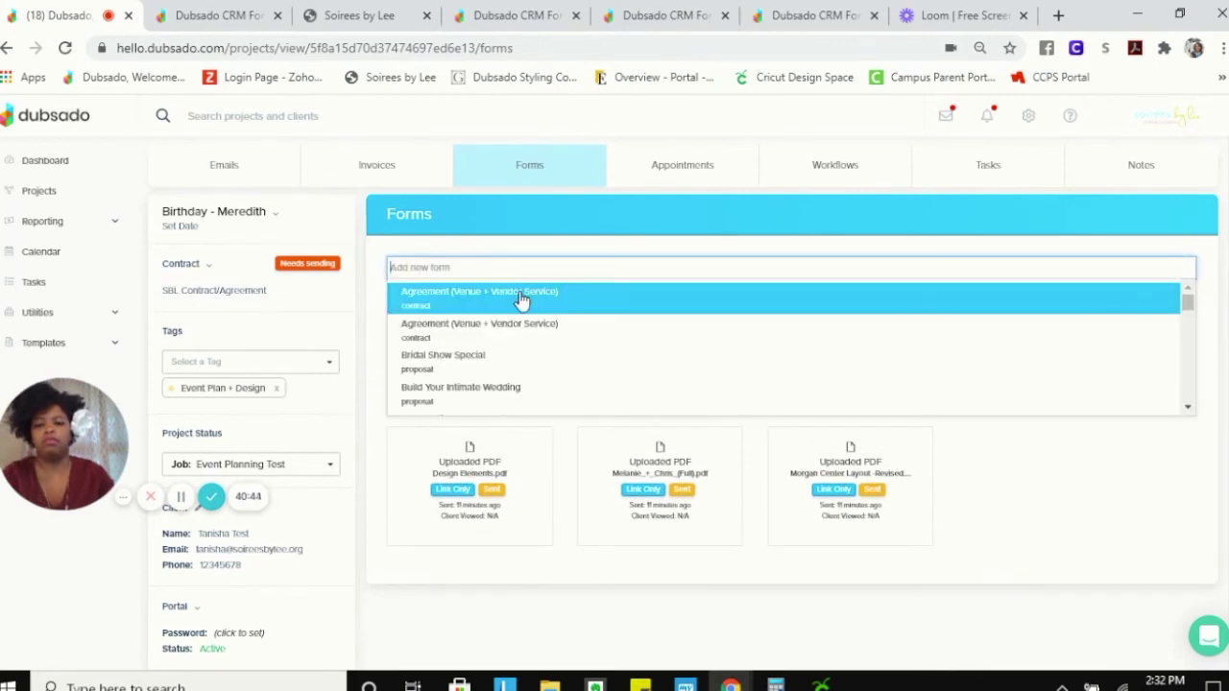
type("res")
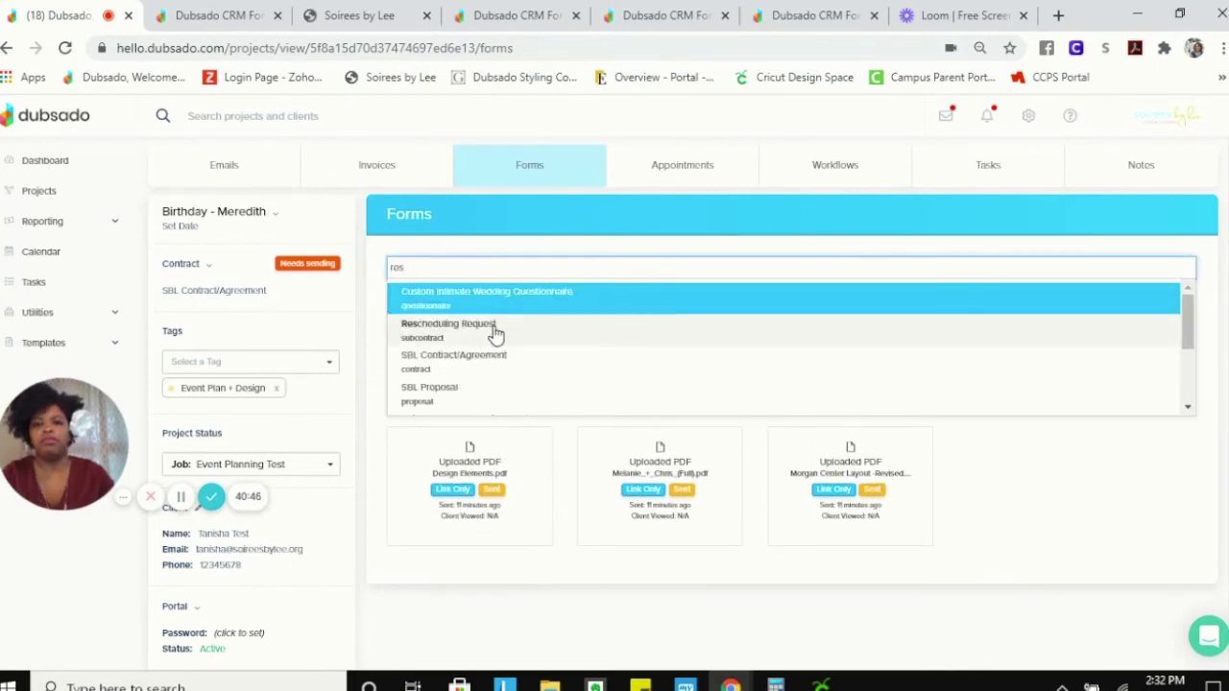
left_click(495, 333)
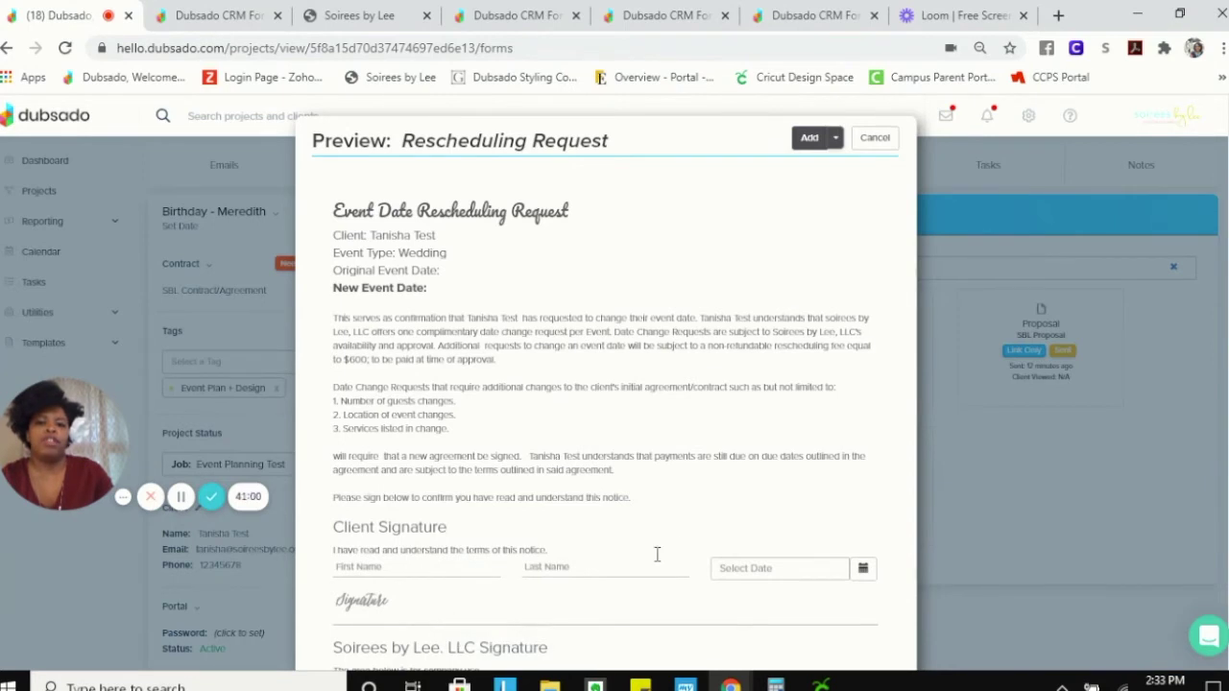
scroll(696, 545, "down", 2)
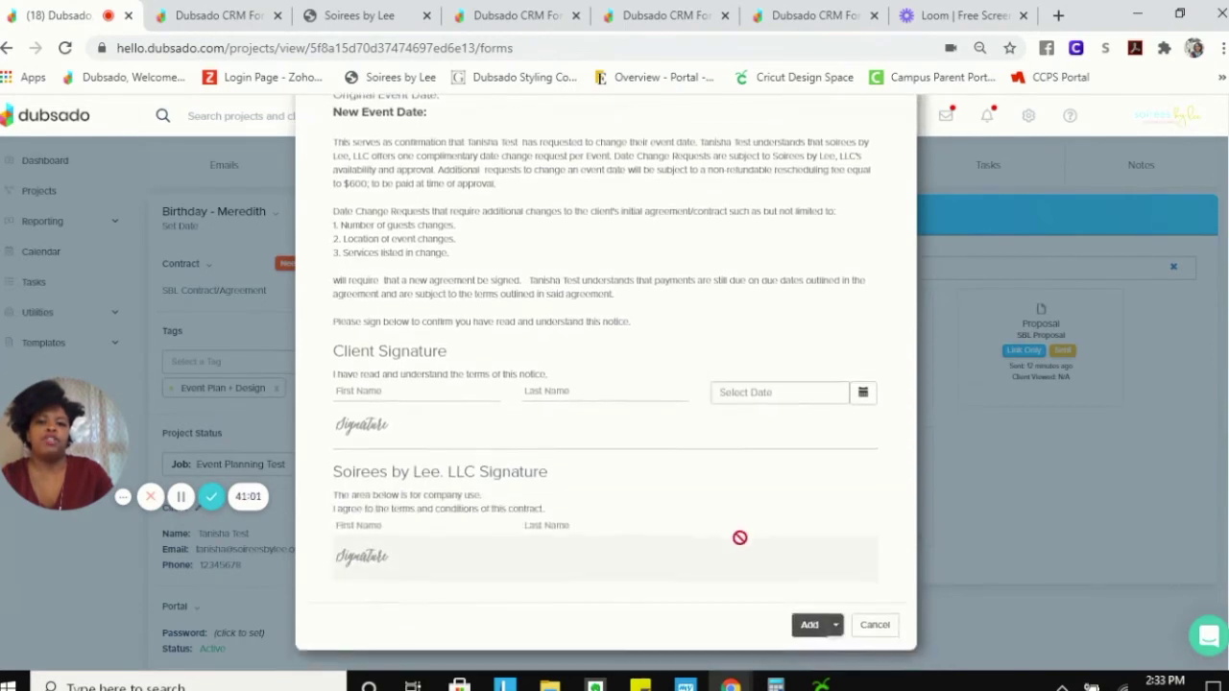
left_click(874, 626)
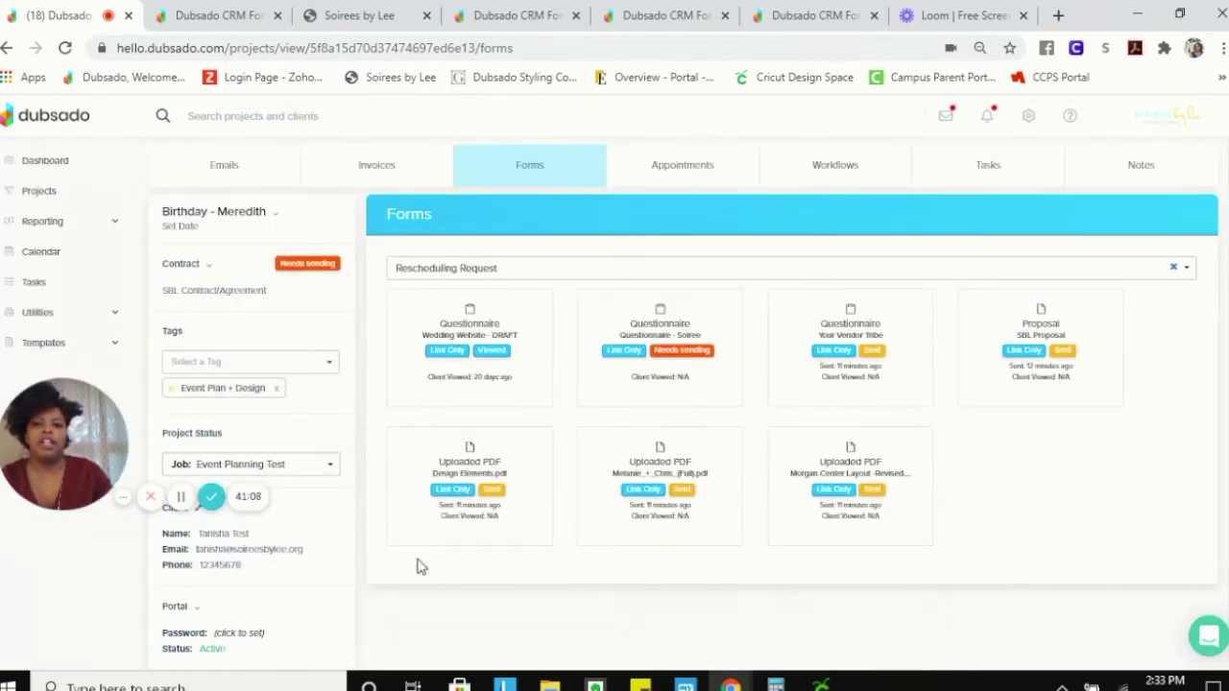
- Look over the birthday project's details and review the available Job project statuses without choosing a different one
scroll(255, 624, "down", 3)
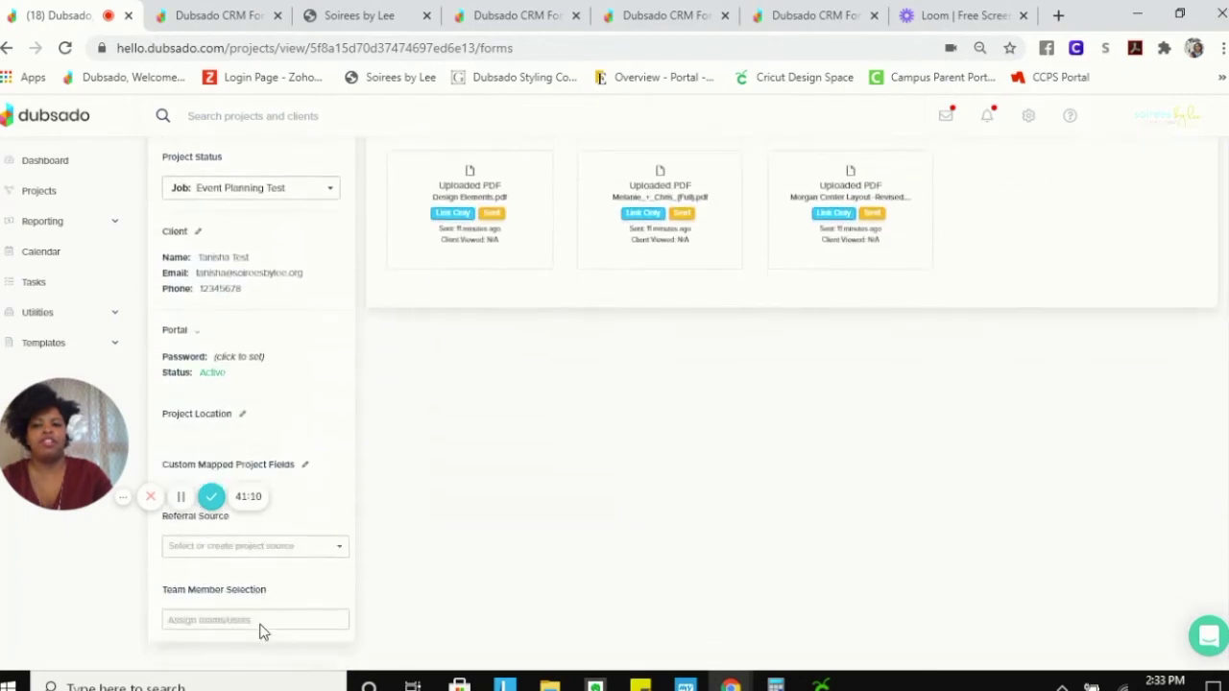
scroll(296, 607, "up", 3)
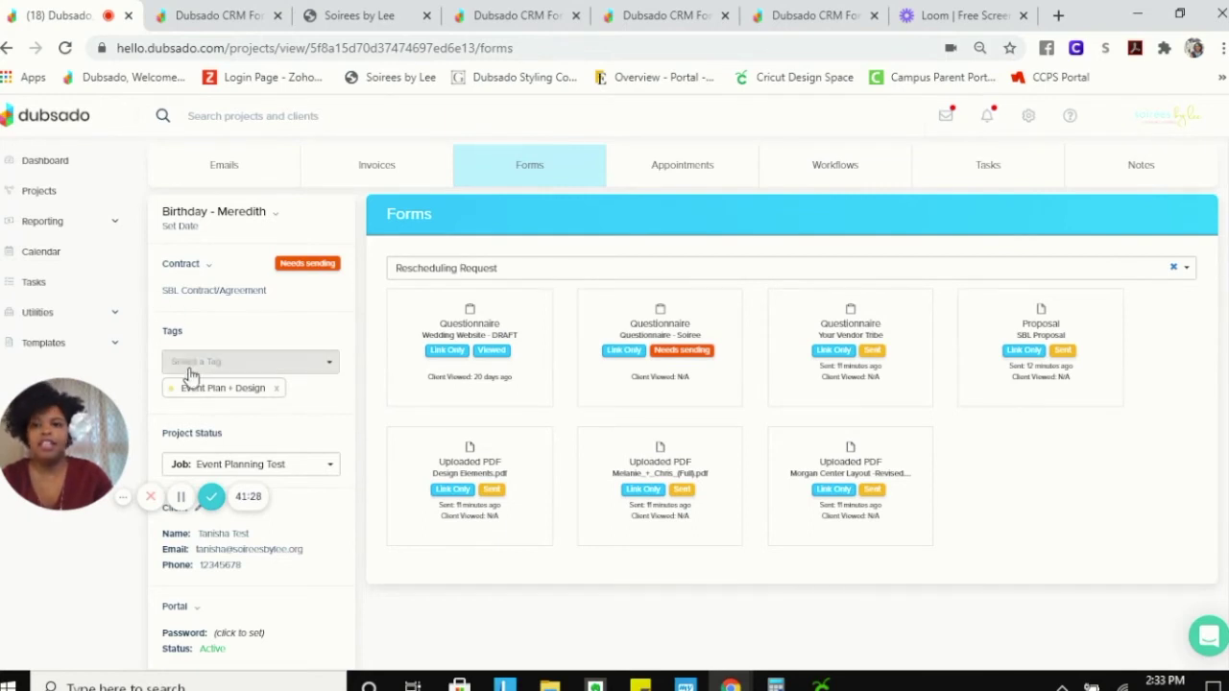
left_click_drag(167, 433, 234, 433)
left_click(242, 438)
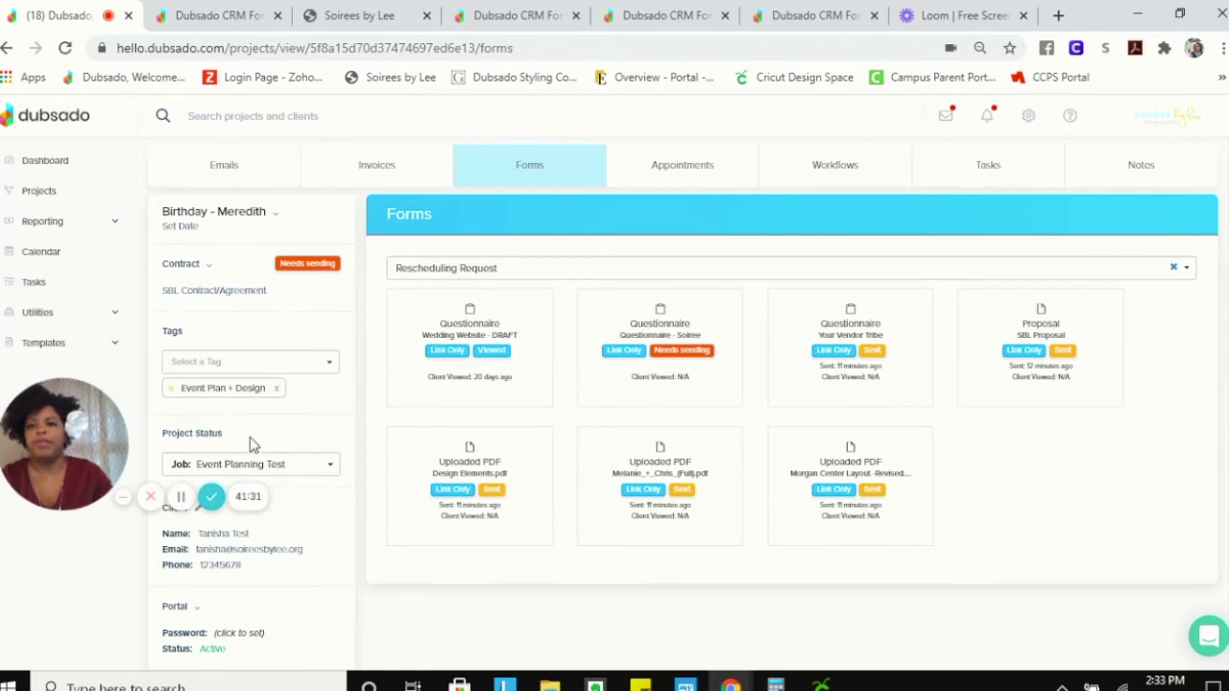
left_click(335, 470)
left_click_drag(50, 444, 32, 238)
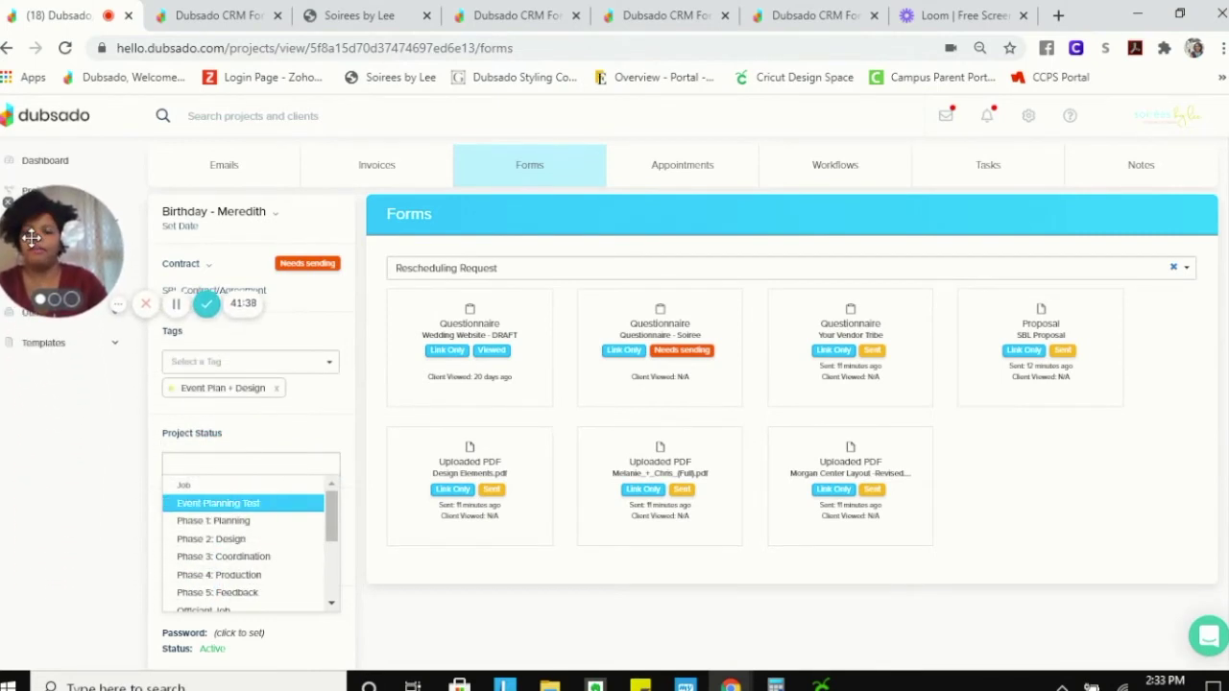
left_click(32, 238)
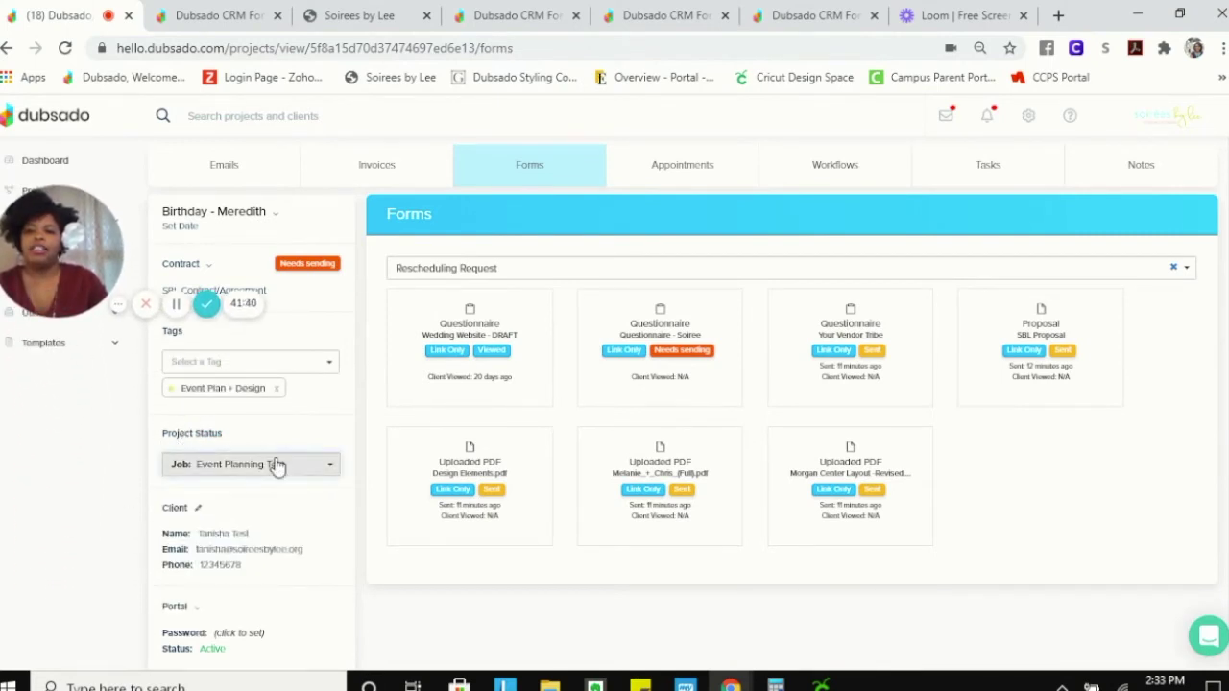
left_click(330, 467)
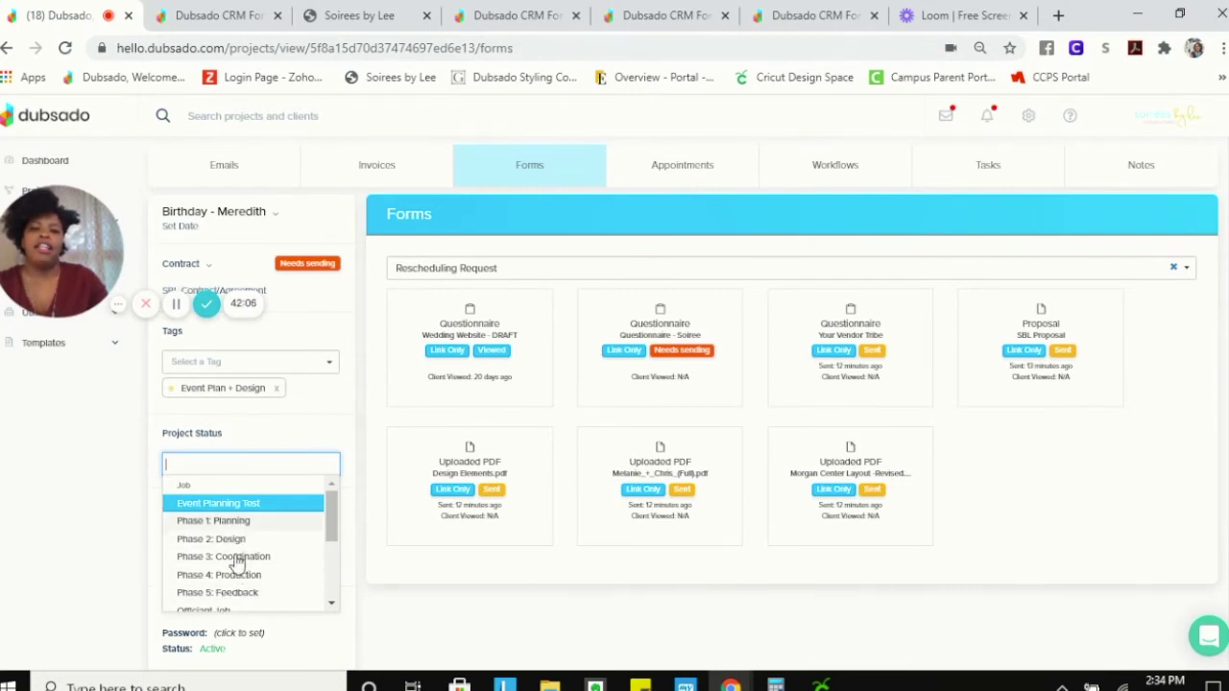
left_click(344, 444)
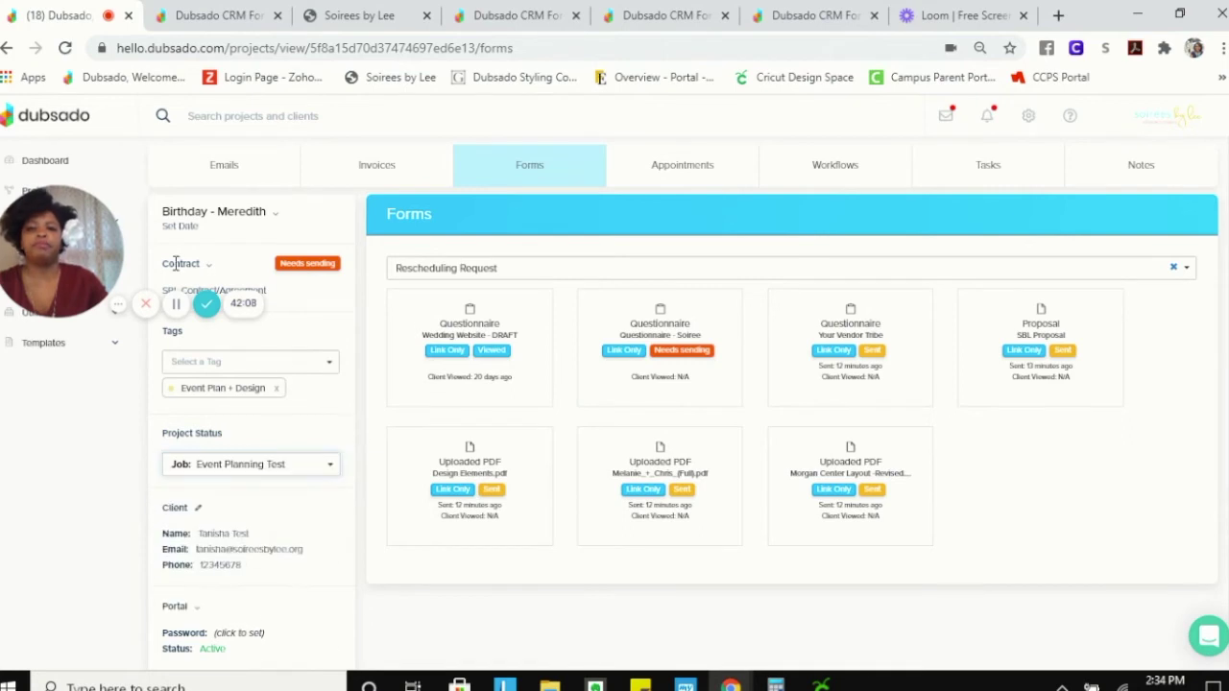
- Open the projects list to review the lead and job phases, and show the available template types
left_click_drag(62, 251, 63, 550)
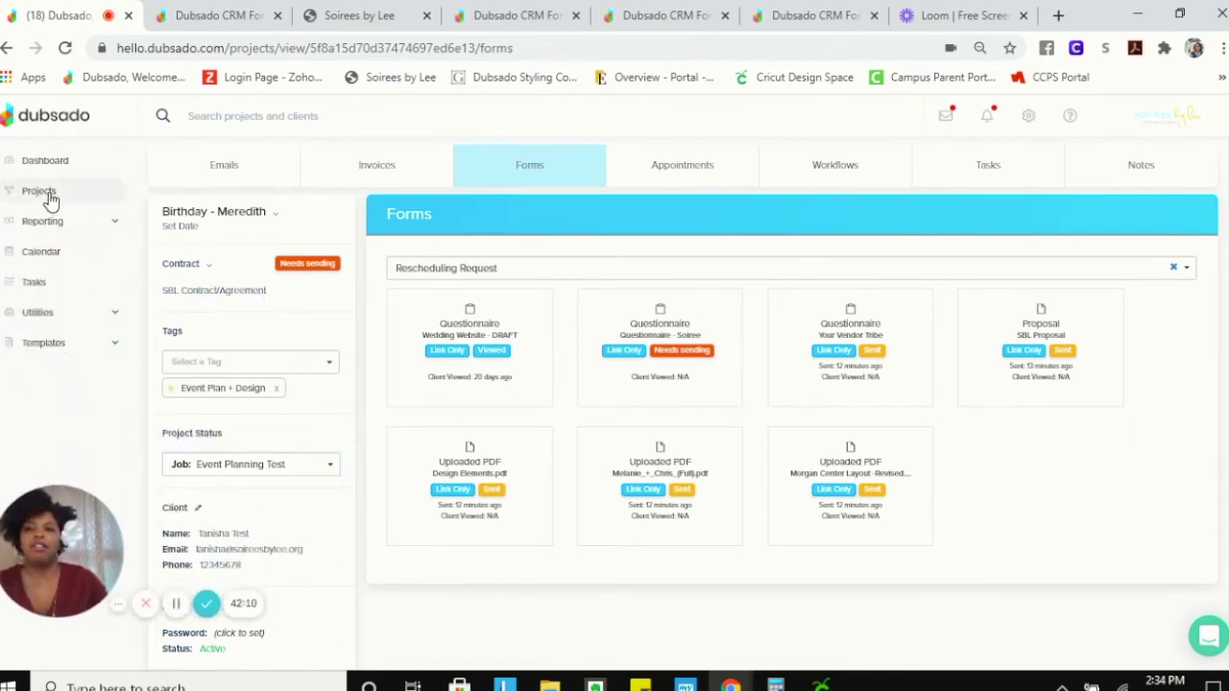
left_click(132, 188)
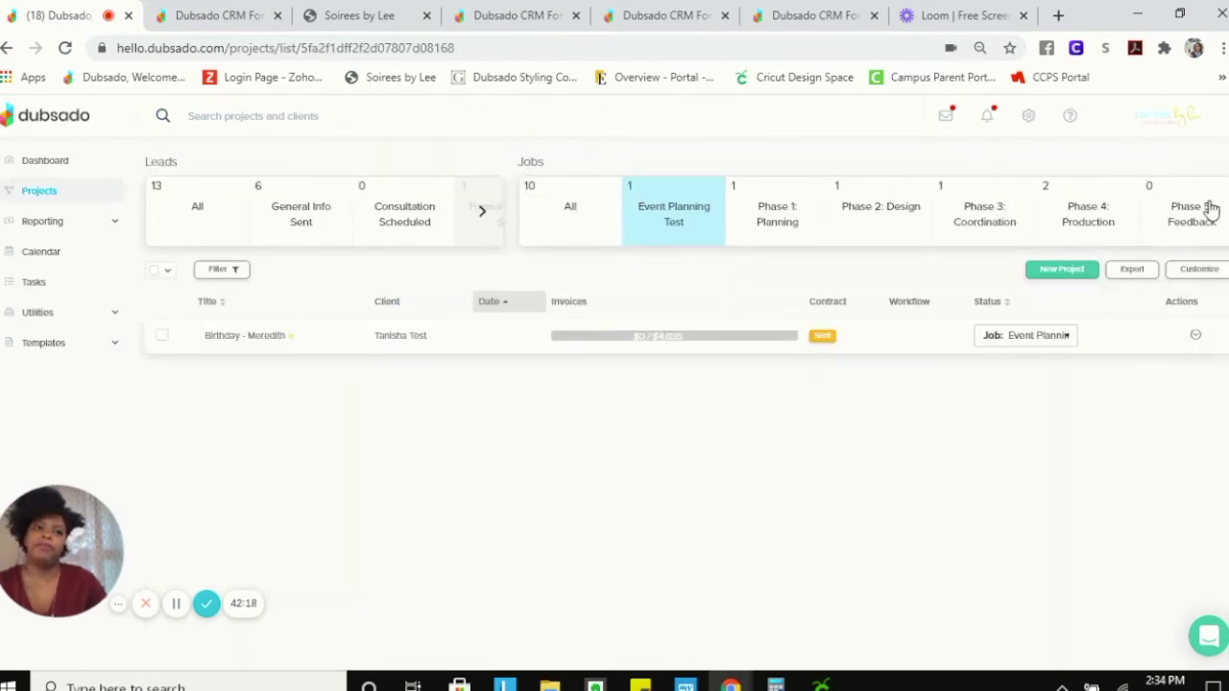
left_click(115, 347)
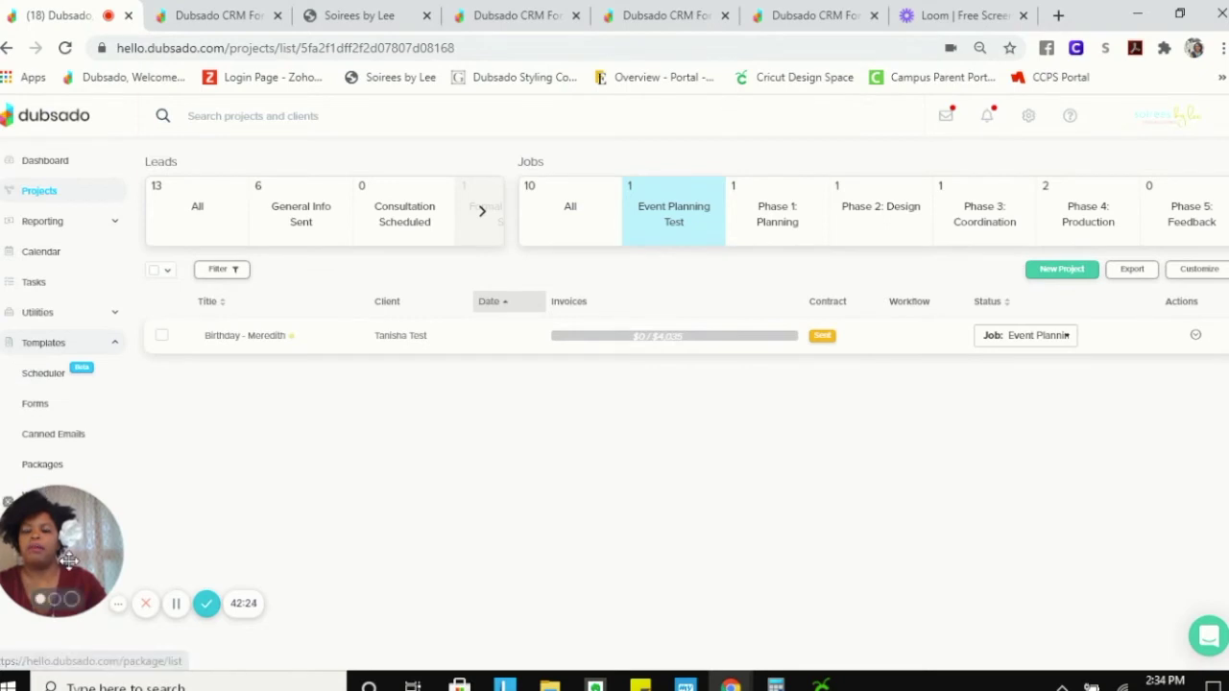
left_click_drag(69, 559, 98, 614)
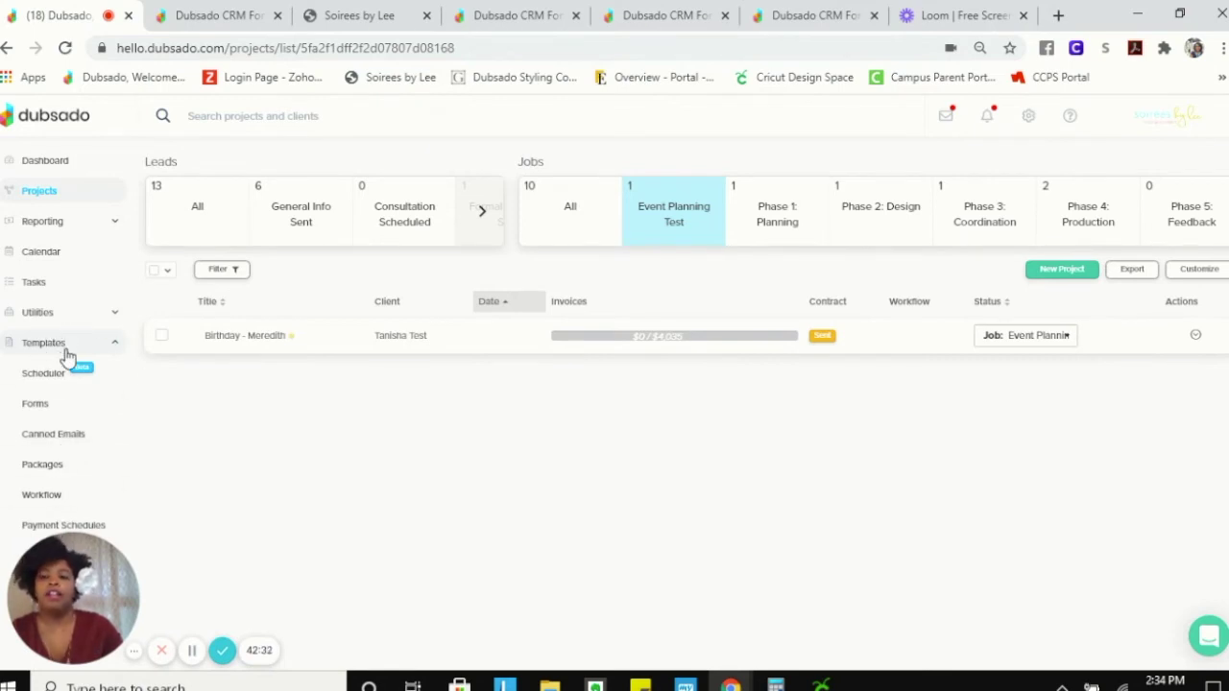
- Show the reporting options, review the Project Sources page, and collapse the reporting options again
left_click(112, 228)
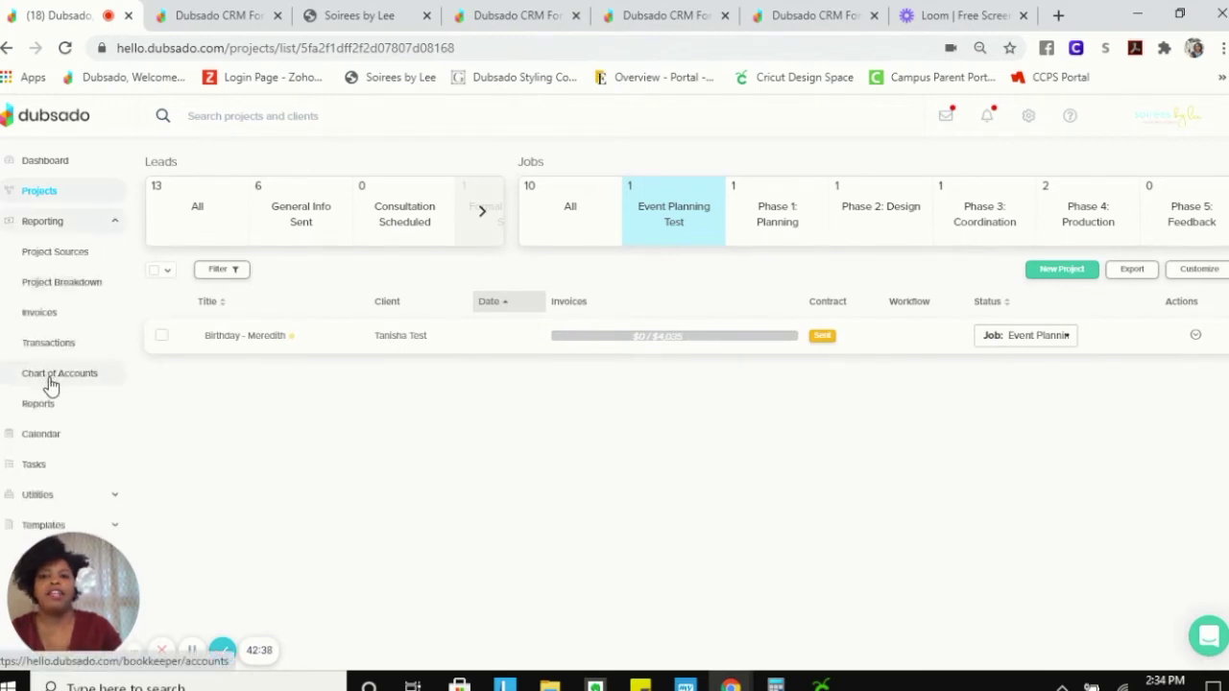
left_click(64, 253)
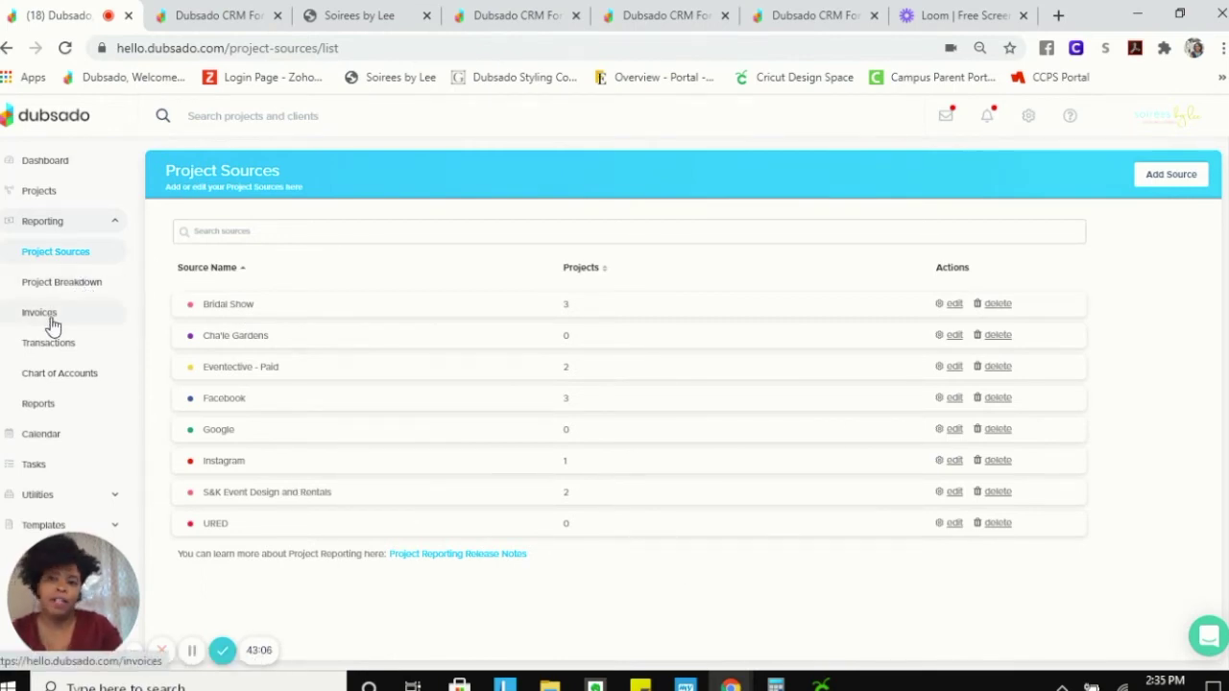
left_click(115, 223)
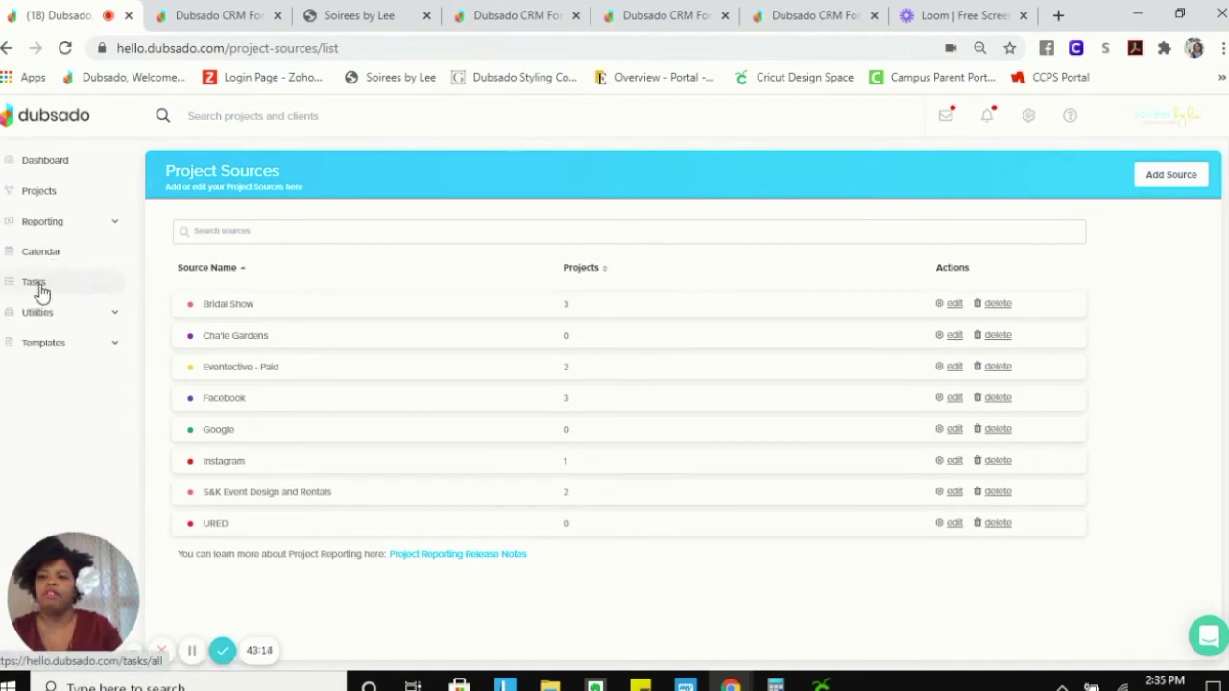
- Open the general task boards to review the checklists, and briefly check the Utilities options
left_click(36, 284)
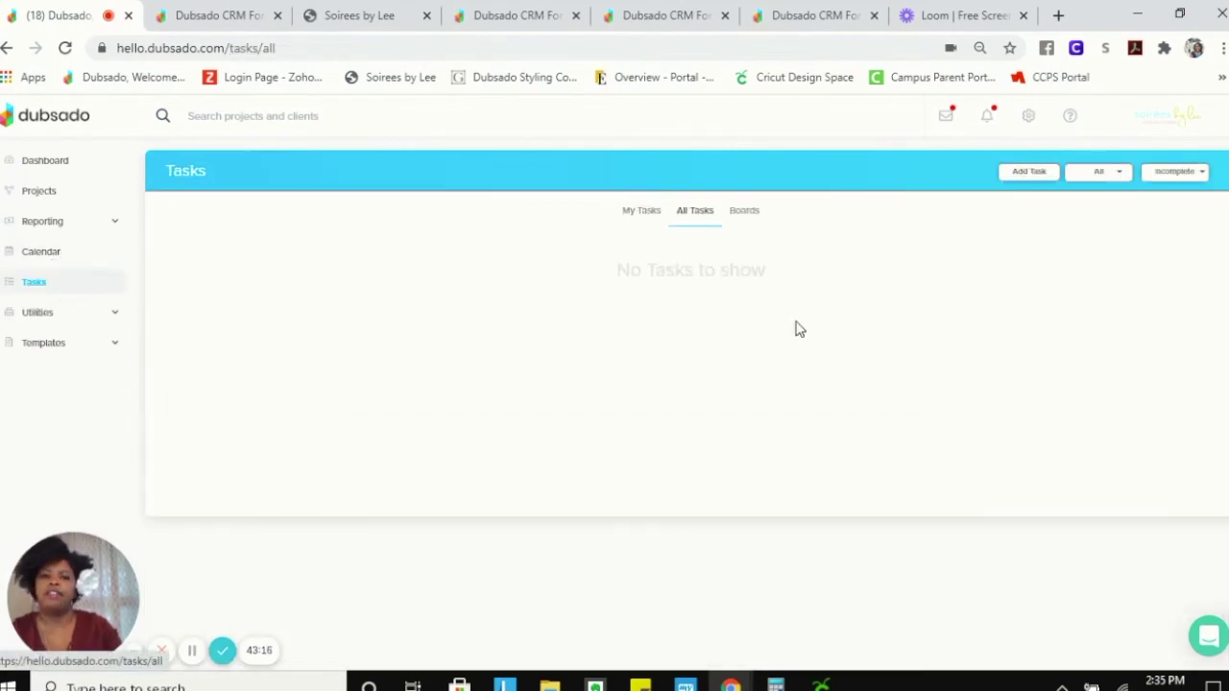
left_click(748, 216)
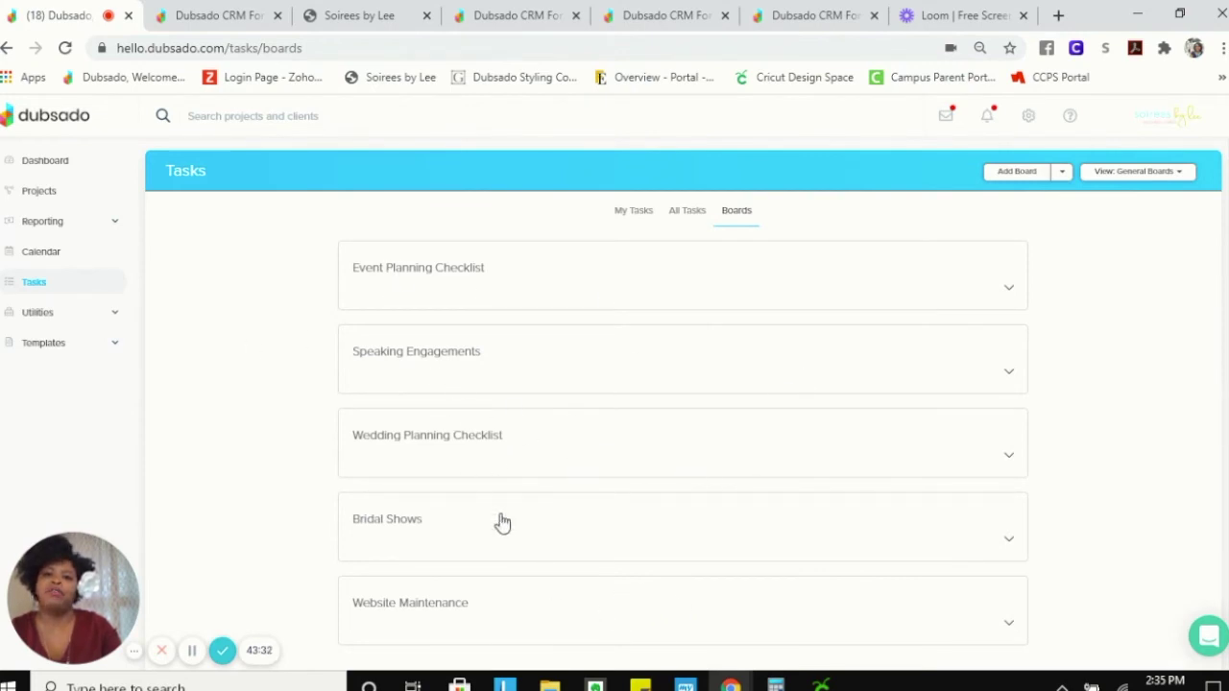
left_click(115, 317)
left_click(112, 319)
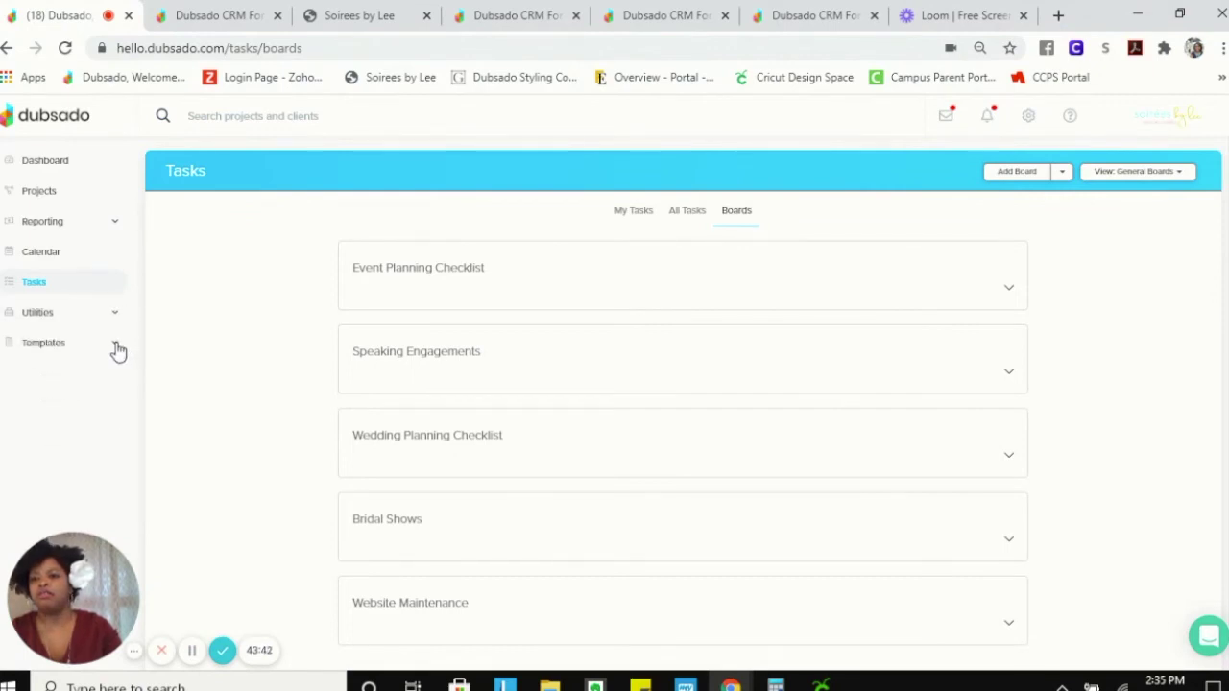
- Open the scheduler templates and review the Paper Flower Workshop scheduler's duration, availability, location and email settings
left_click(117, 346)
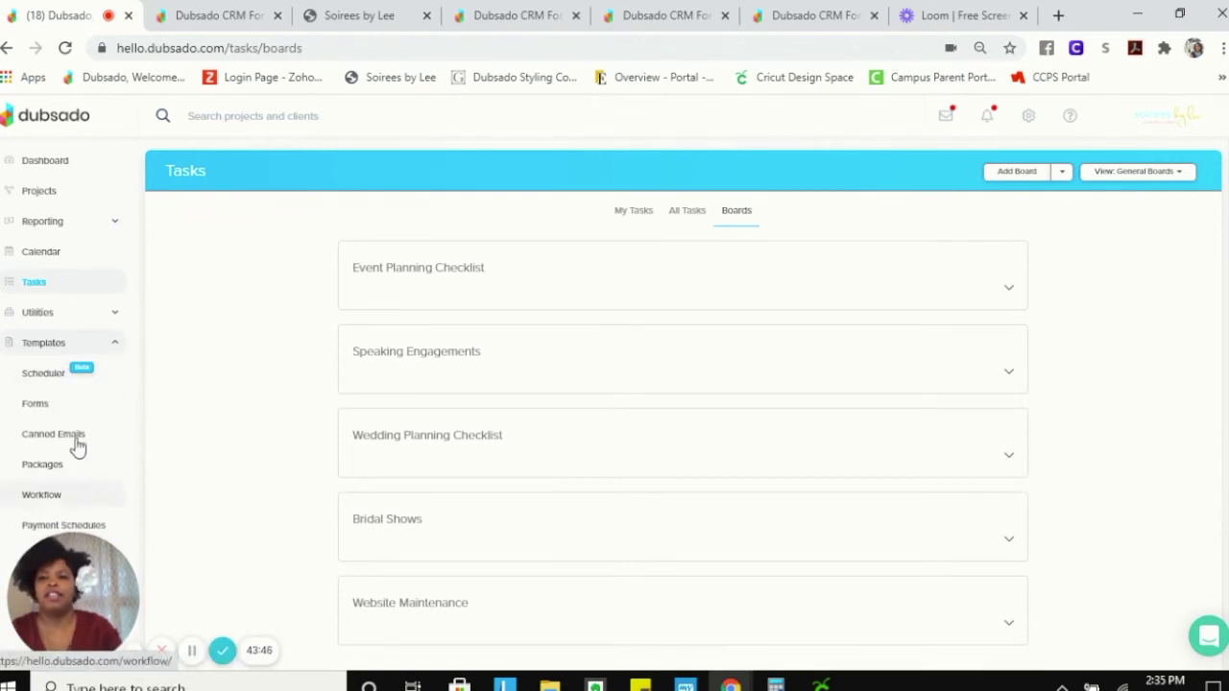
left_click(52, 376)
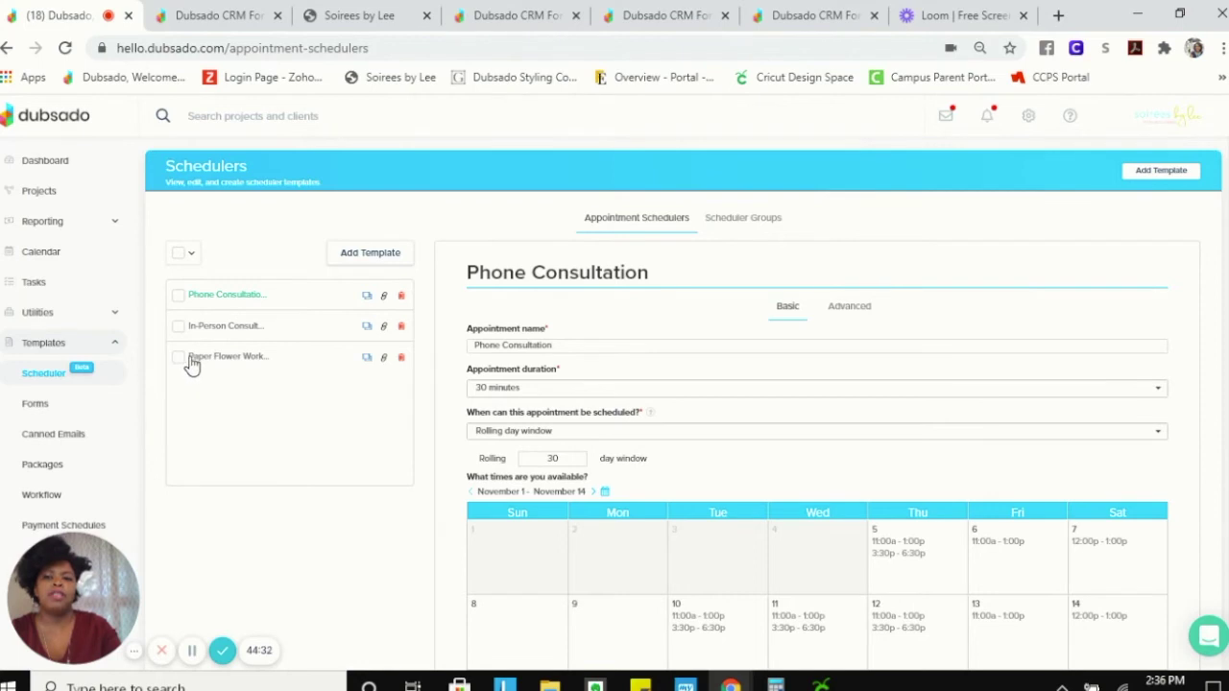
left_click(268, 360)
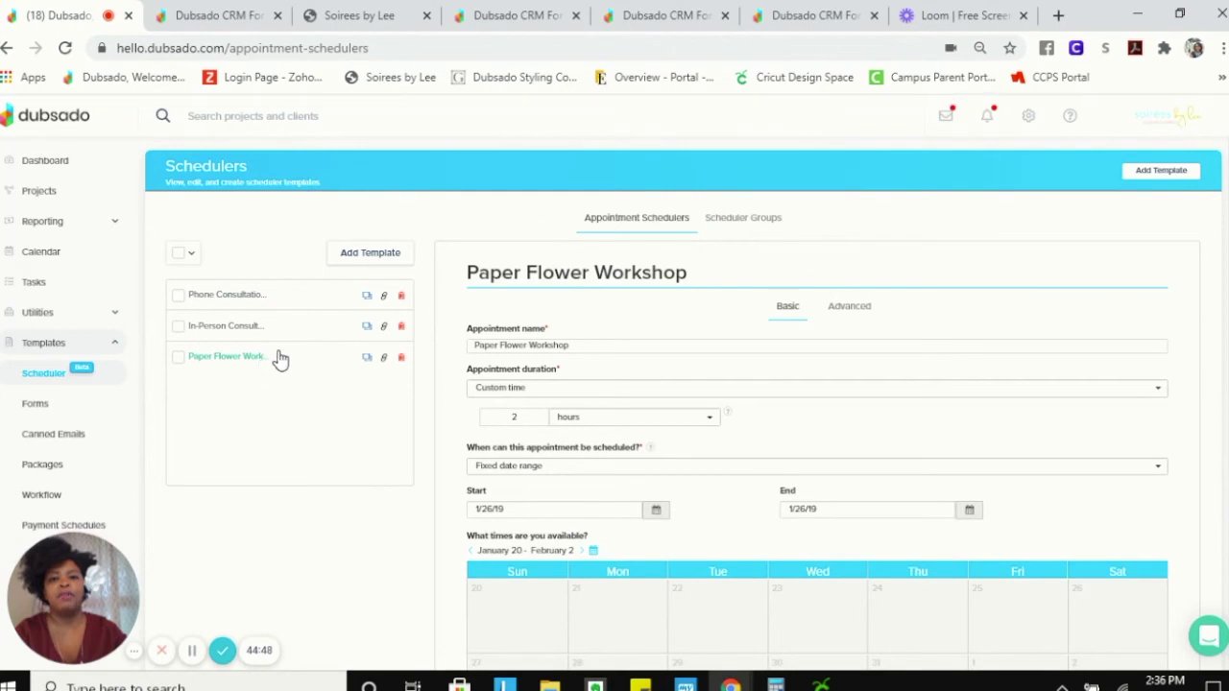
scroll(970, 584, "down", 4)
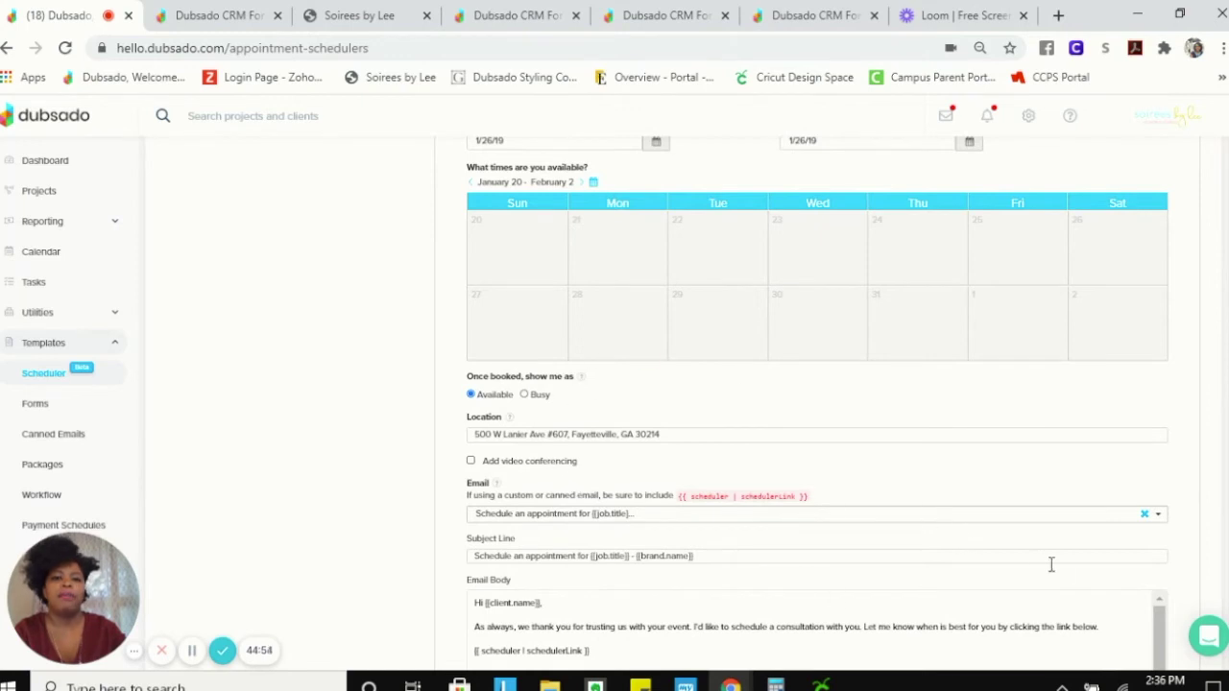
scroll(1110, 567, "down", 2)
scroll(734, 429, "up", 3)
scroll(735, 429, "up", 3)
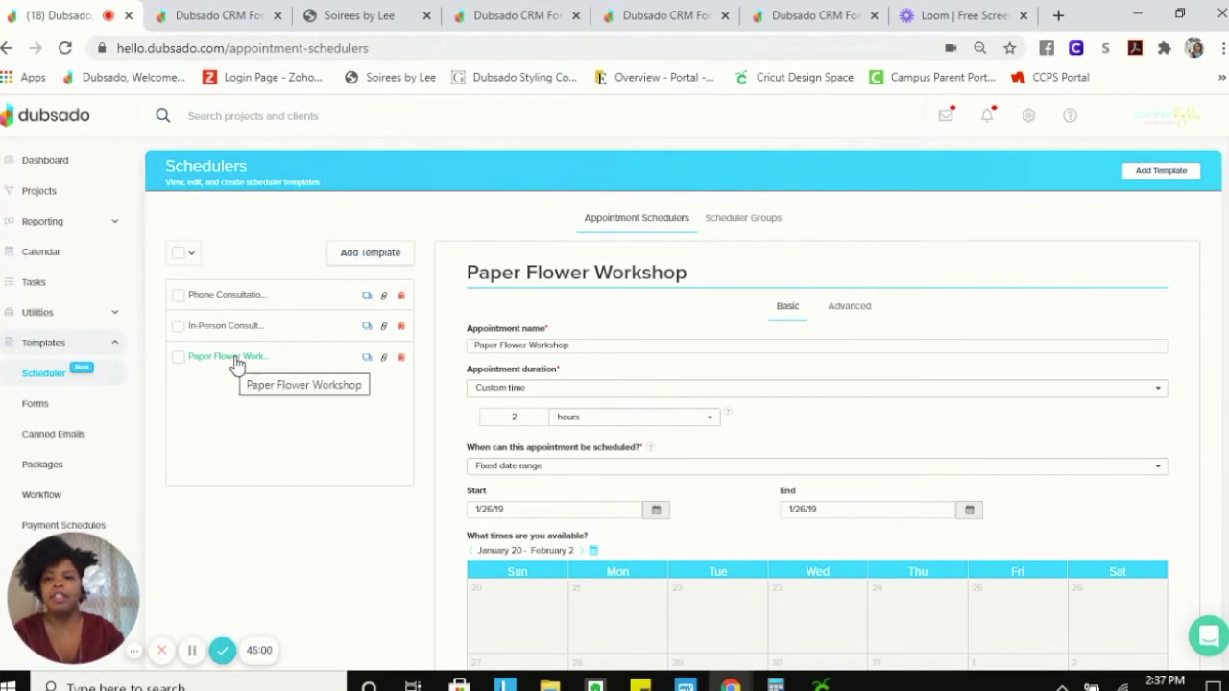
- Open the form templates and point out the Questionnaires category
left_click(48, 411)
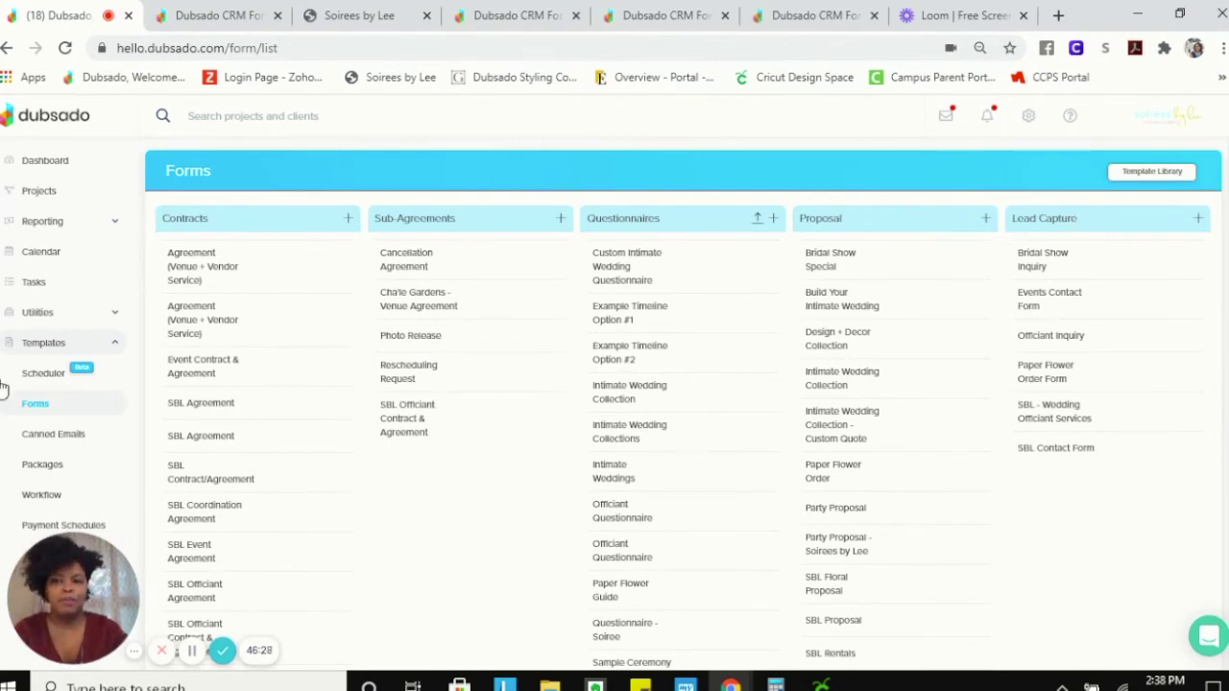
left_click(30, 409)
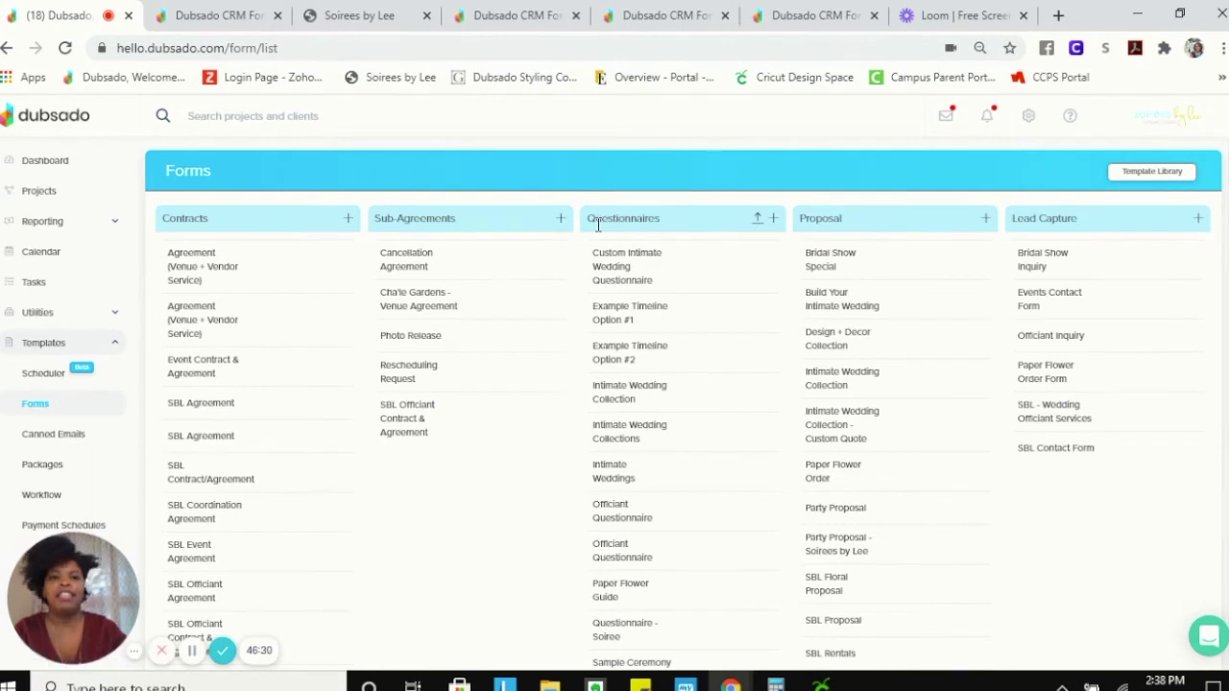
left_click_drag(590, 218, 682, 230)
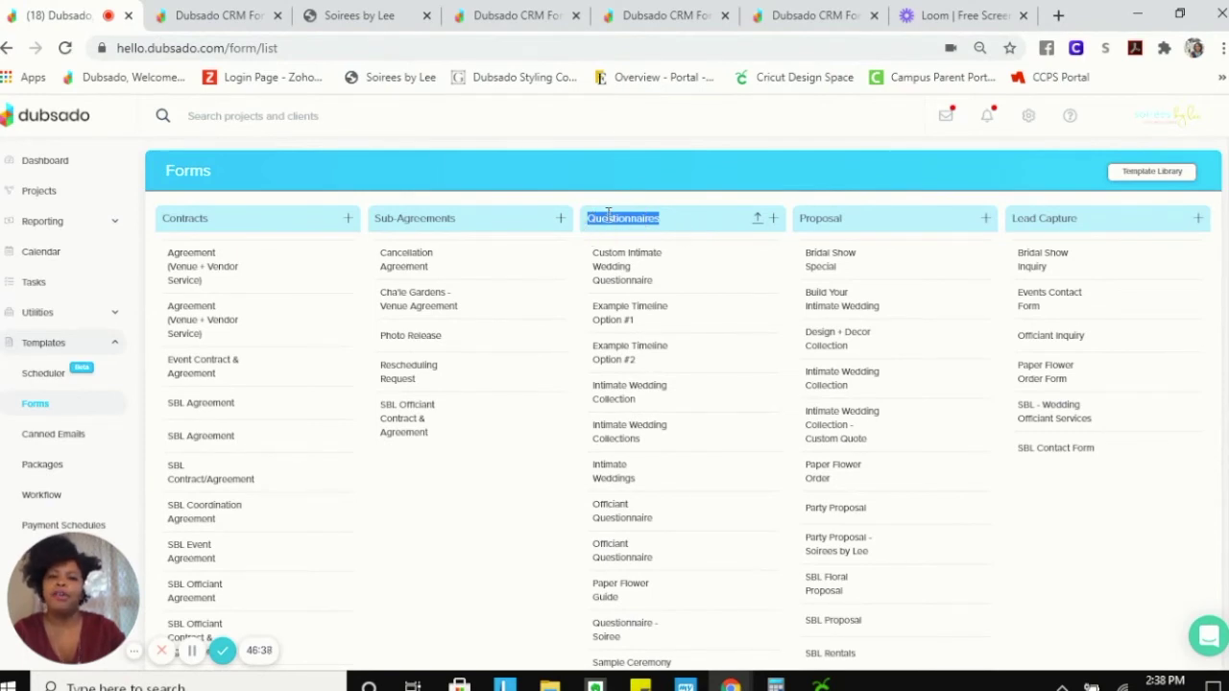
left_click(691, 237)
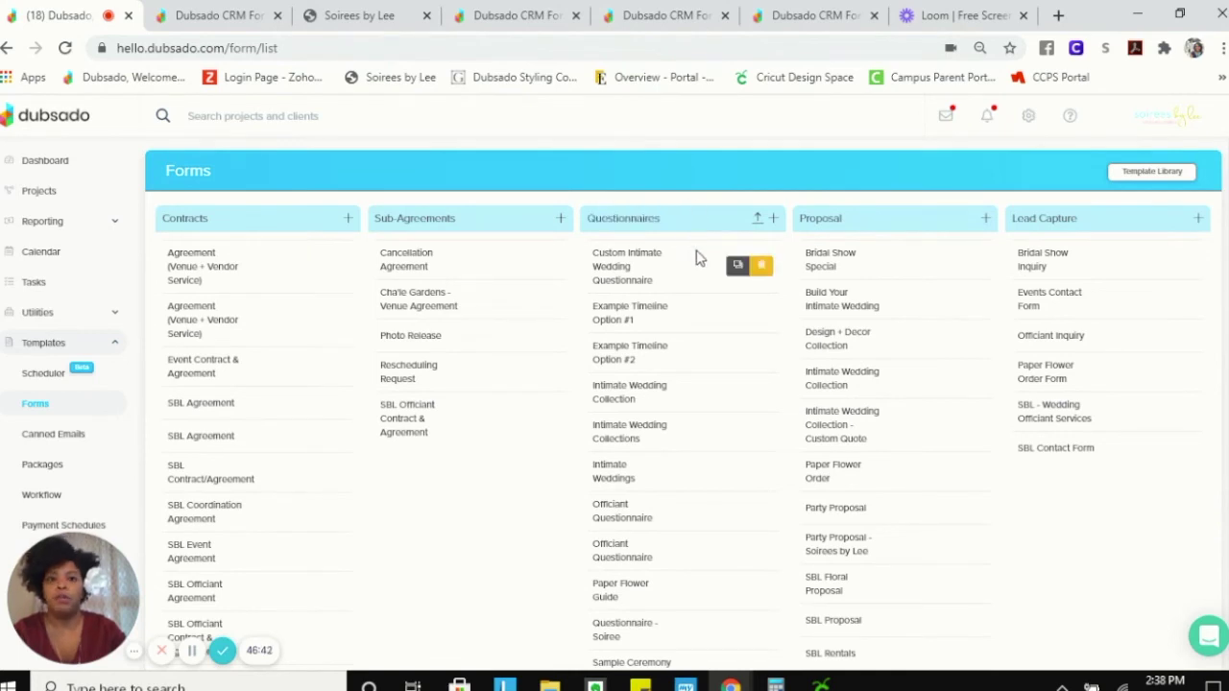
- Open the Custom Intimate Wedding Questionnaire and review its introduction, couple's information, event information and venue sections
left_click(629, 273)
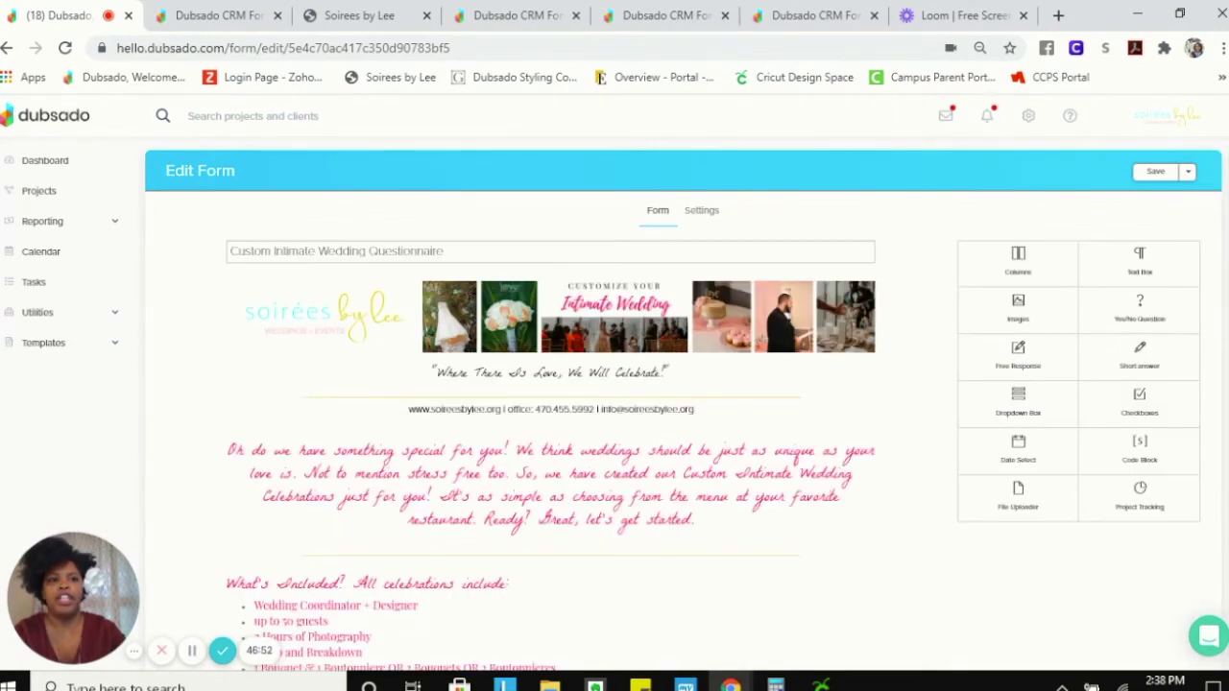
scroll(683, 403, "down", 3)
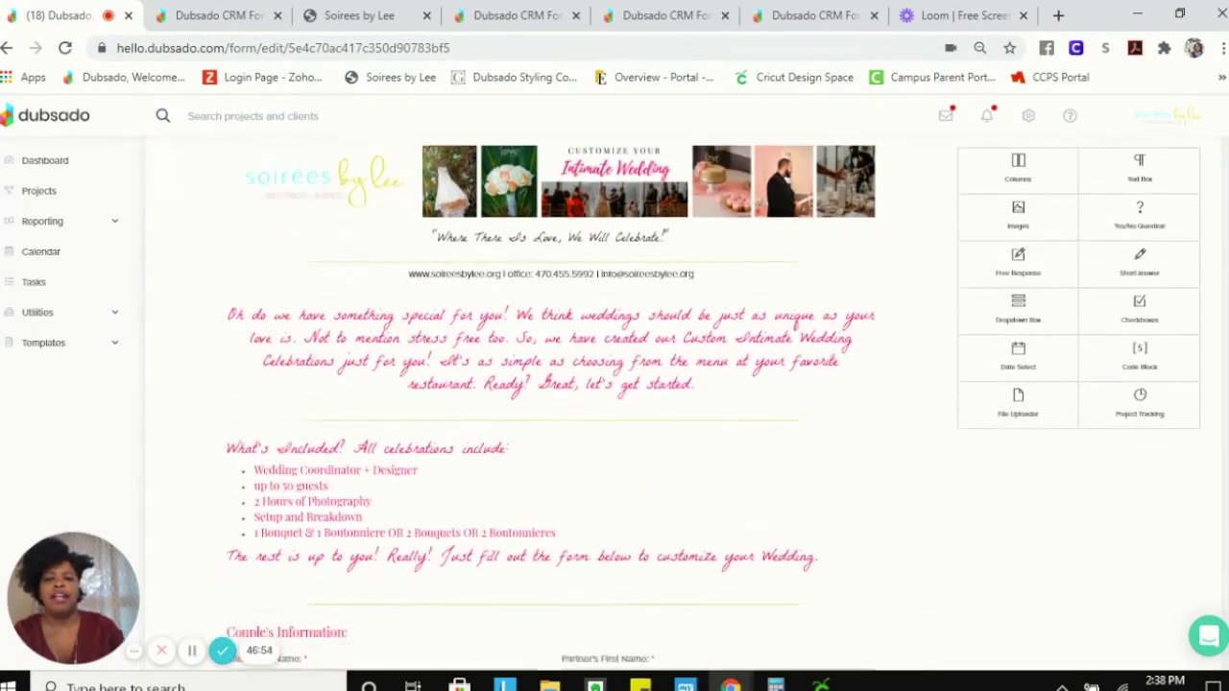
scroll(550, 403, "down", 1)
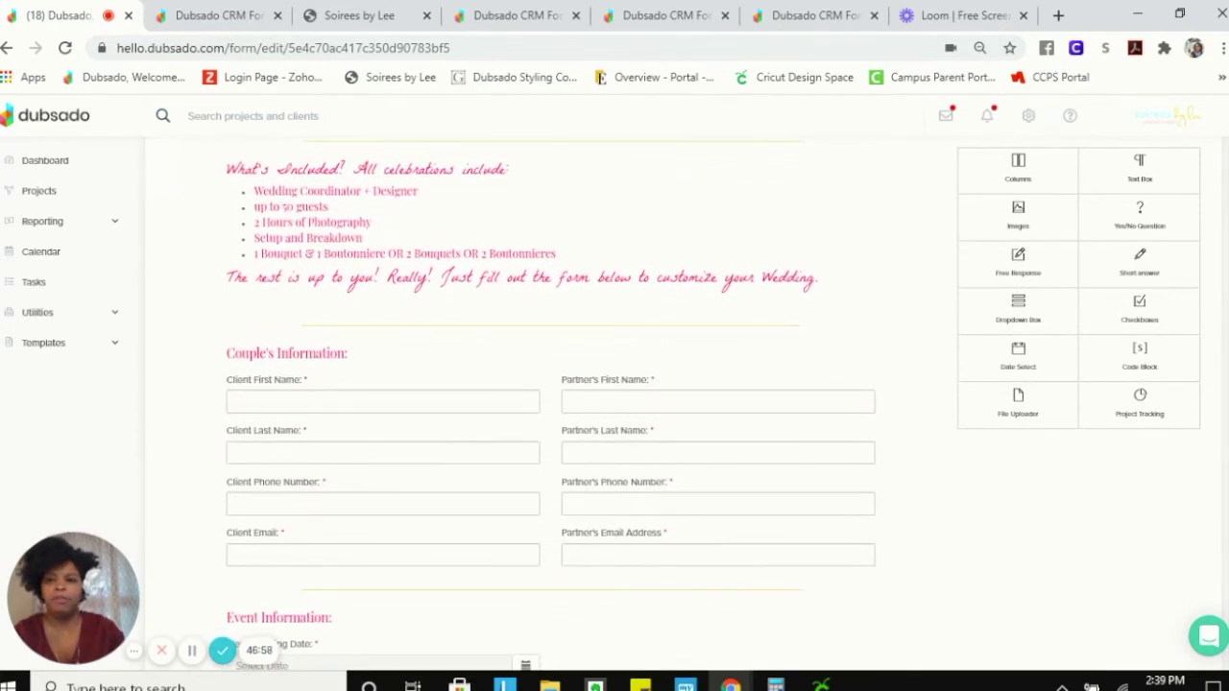
scroll(550, 404, "down", 1)
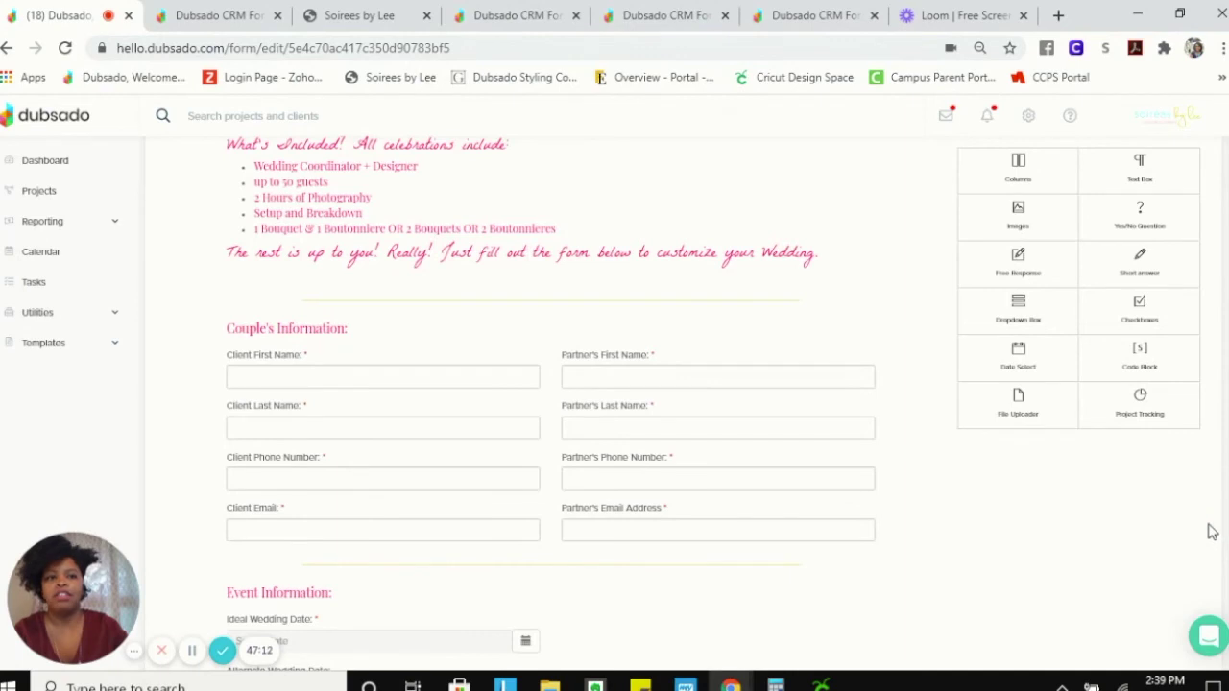
scroll(1166, 542, "down", 4)
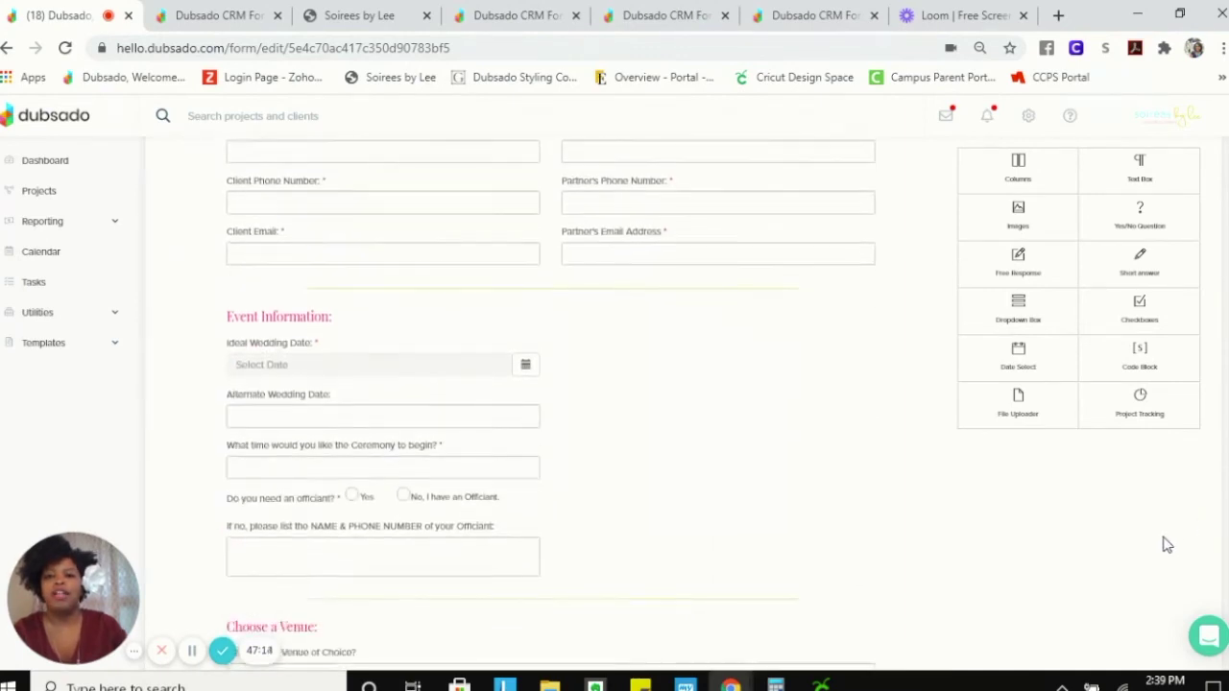
scroll(1166, 544, "down", 4)
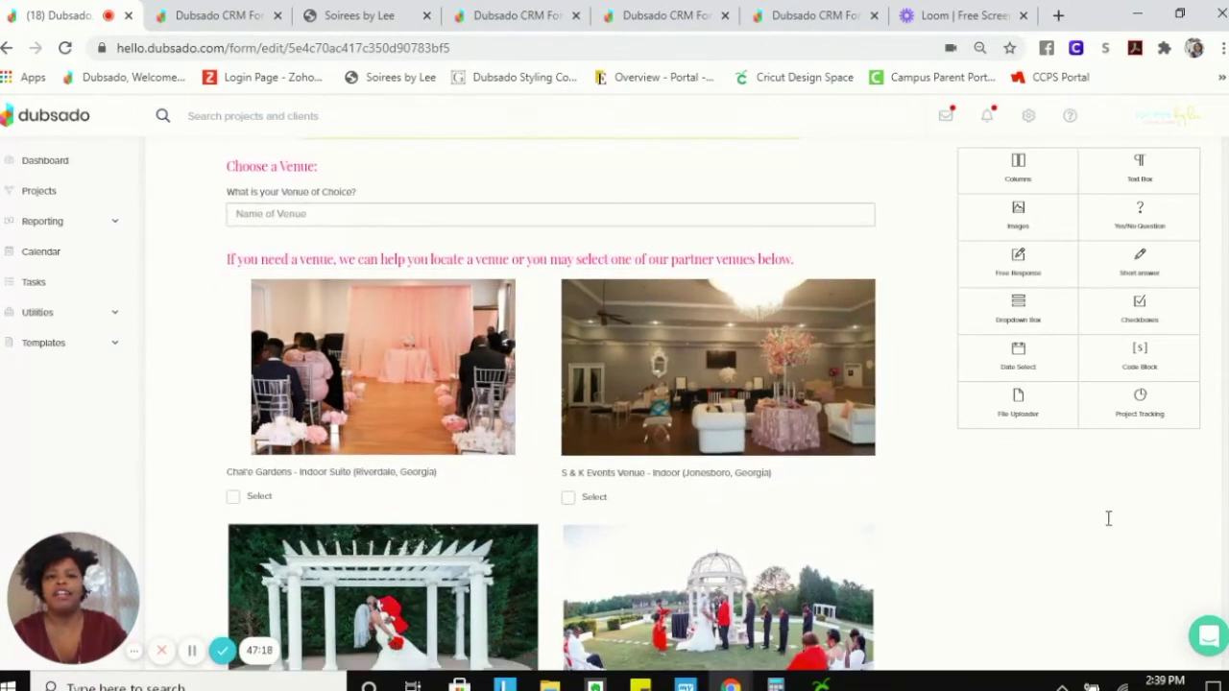
- Review the questionnaire's menu, cake, bar, entertainment and decor sections, and return to the forms list
scroll(1112, 518, "down", 8)
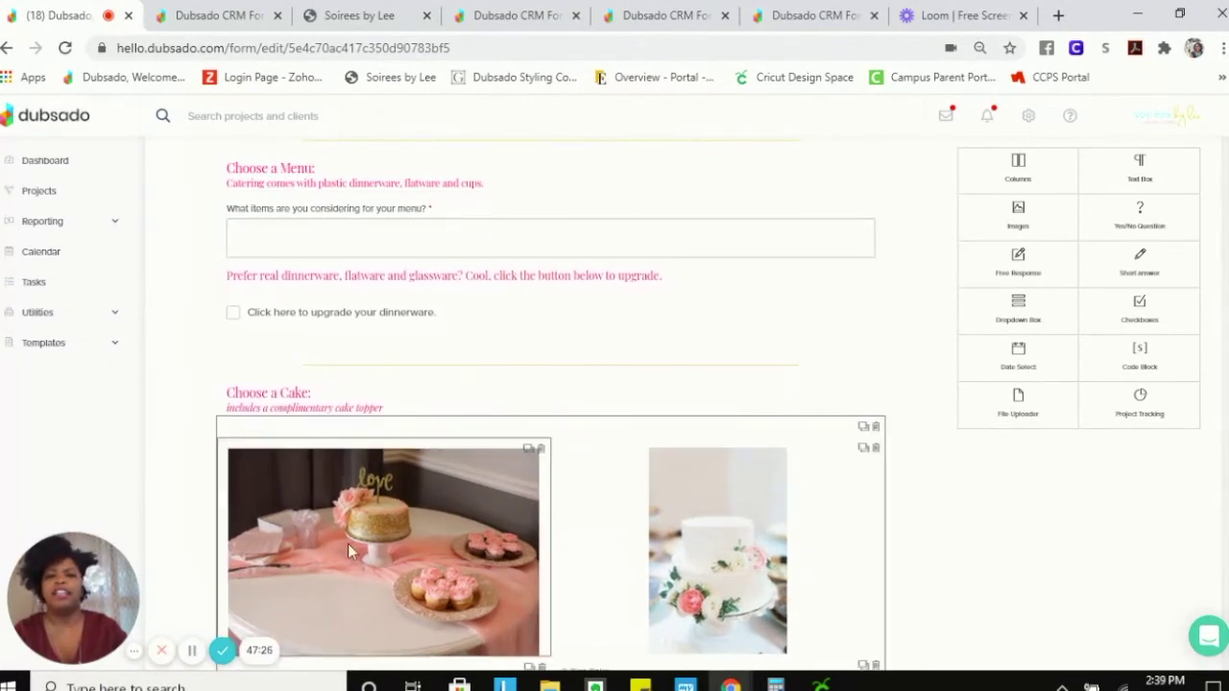
scroll(1119, 605, "down", 5)
scroll(1056, 595, "down", 2)
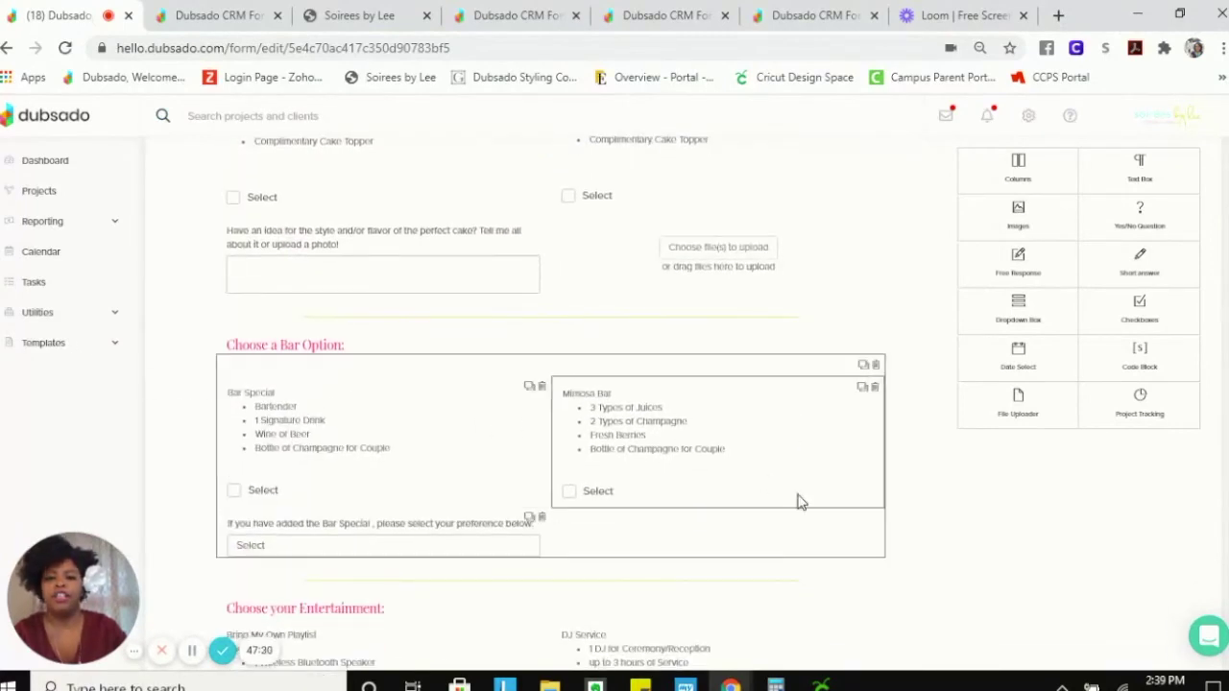
scroll(537, 480, "down", 3)
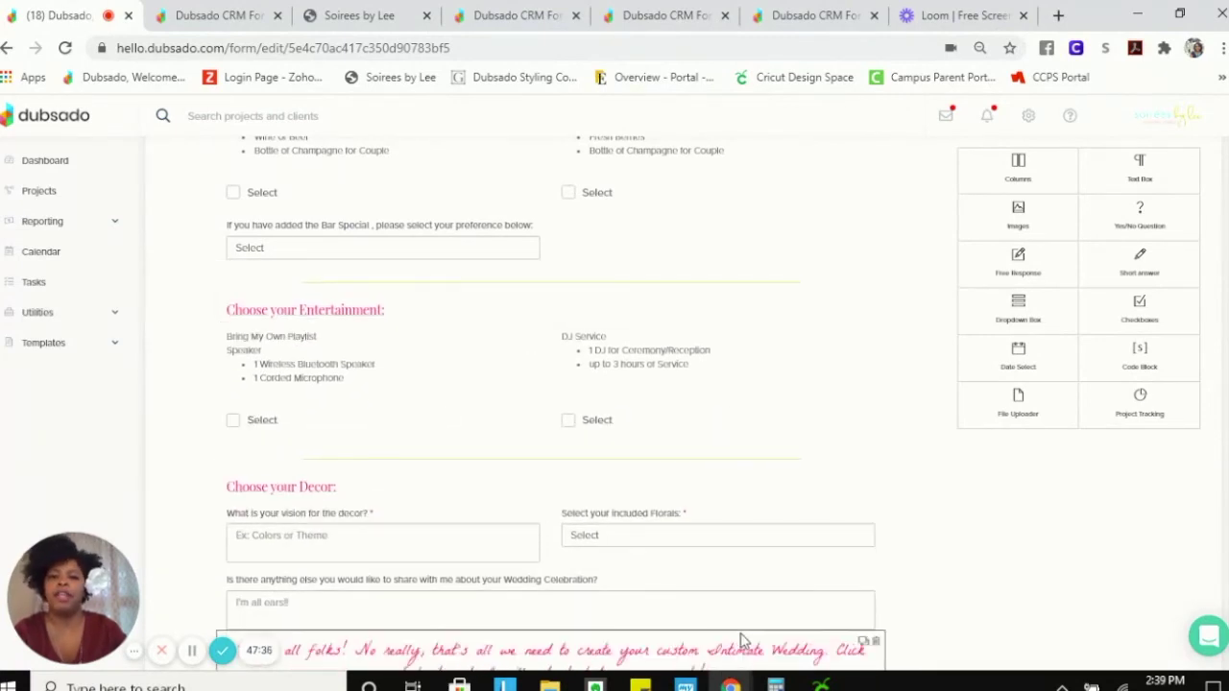
scroll(1070, 598, "down", 2)
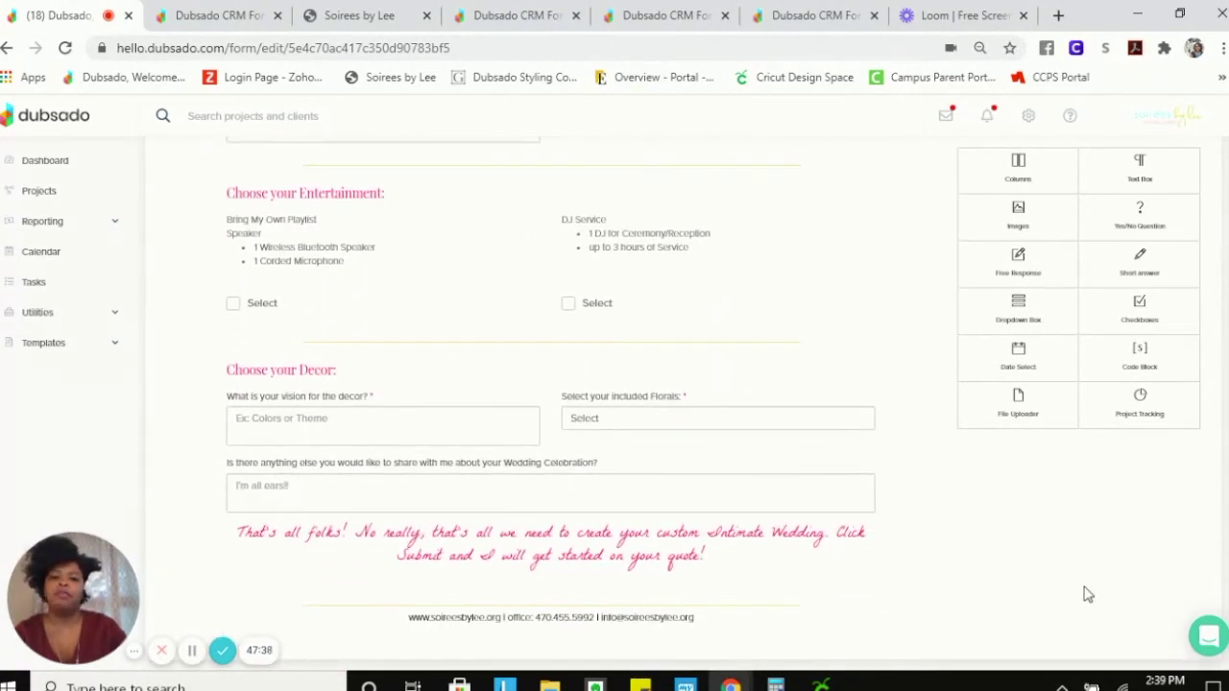
scroll(1055, 576, "up", 15)
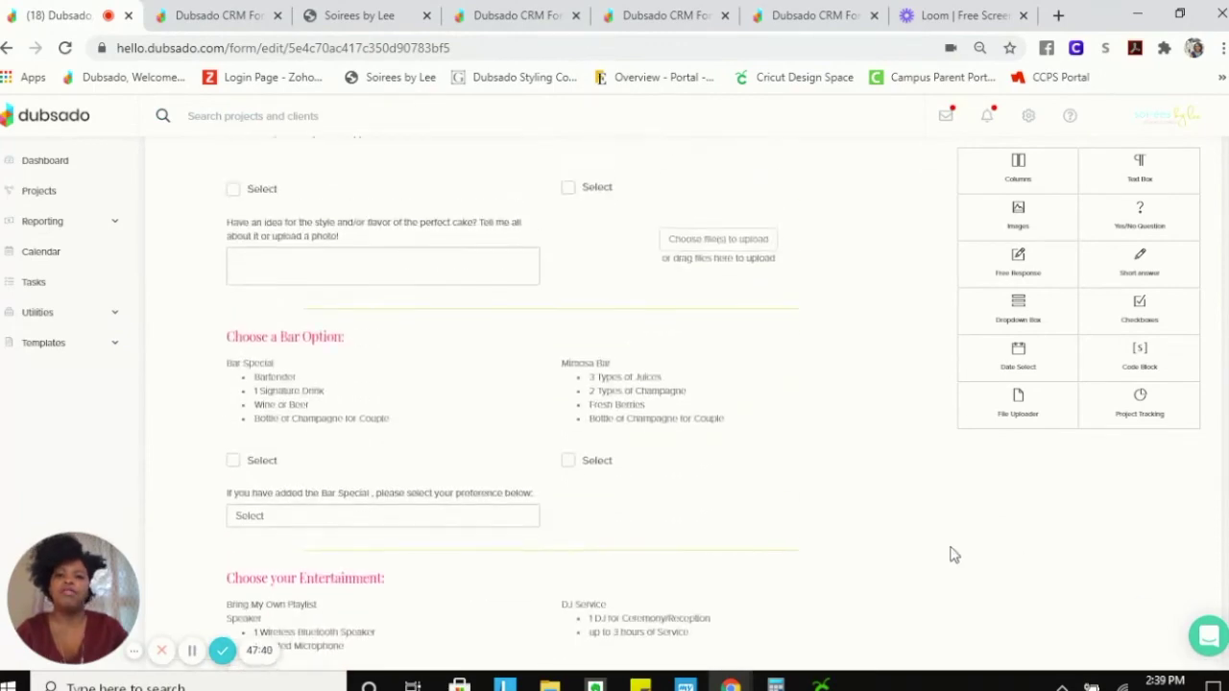
scroll(902, 536, "up", 15)
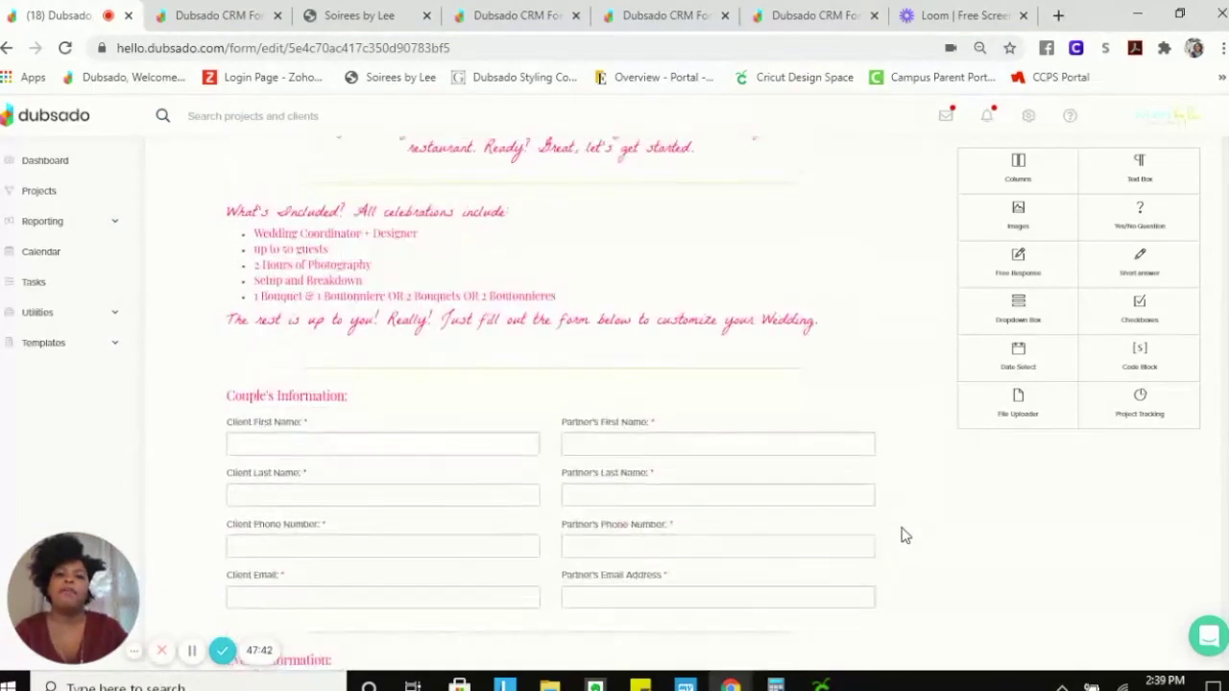
scroll(902, 536, "up", 4)
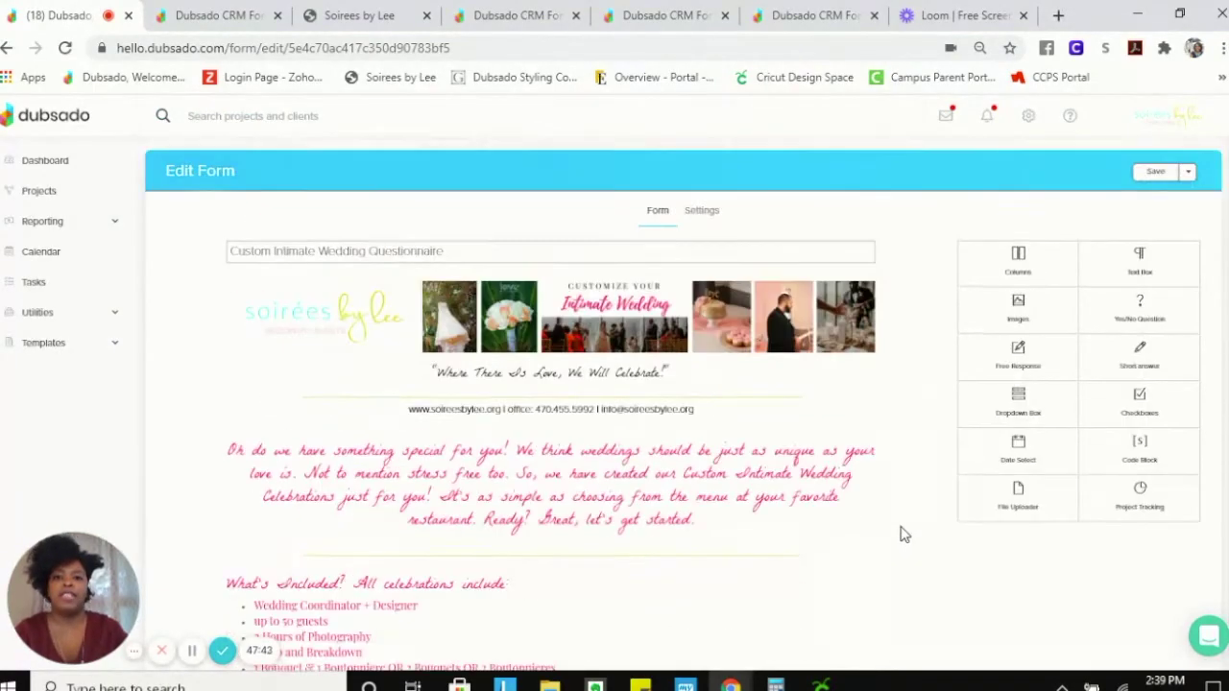
left_click(1190, 181)
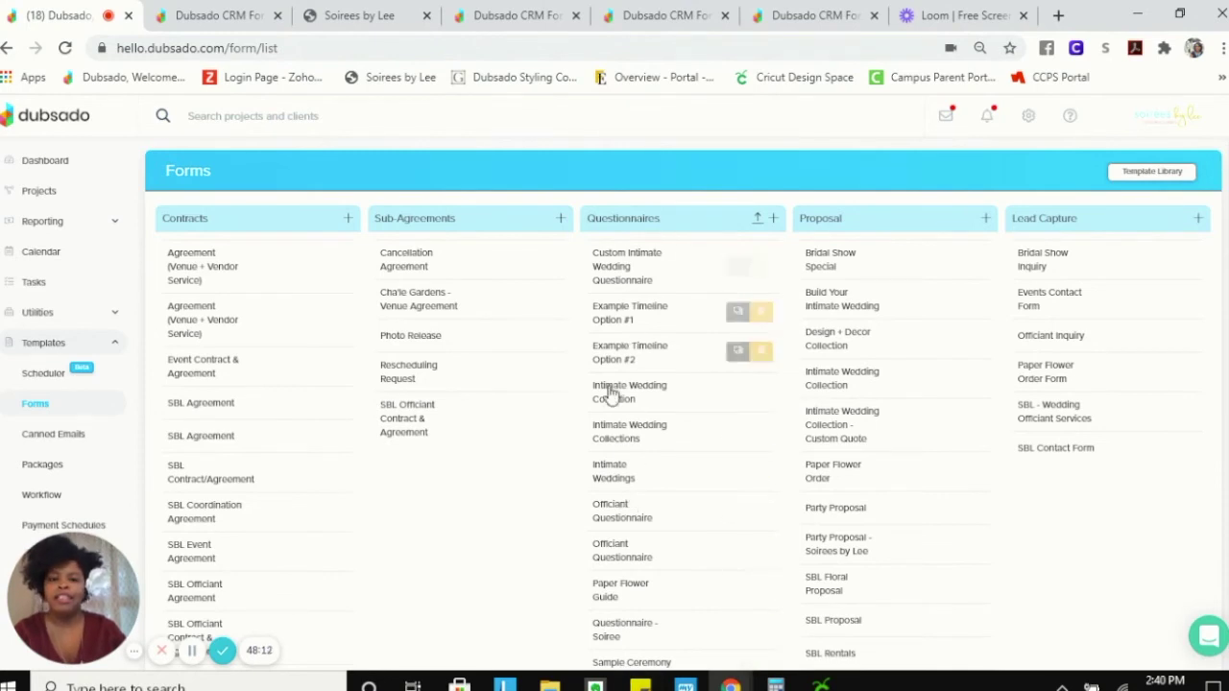
- Open the Example Timeline Option #1 questionnaire, review its wedding timeline fields, and save it while returning to the forms list
left_click(678, 324)
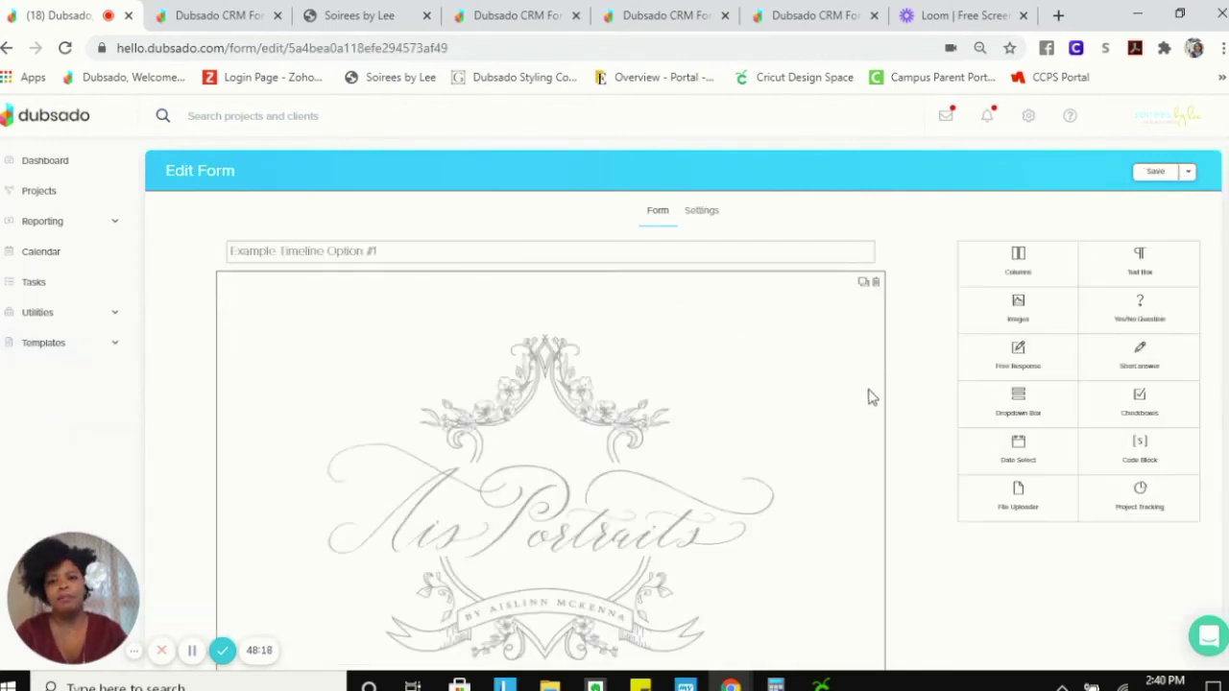
scroll(1207, 385, "down", 4)
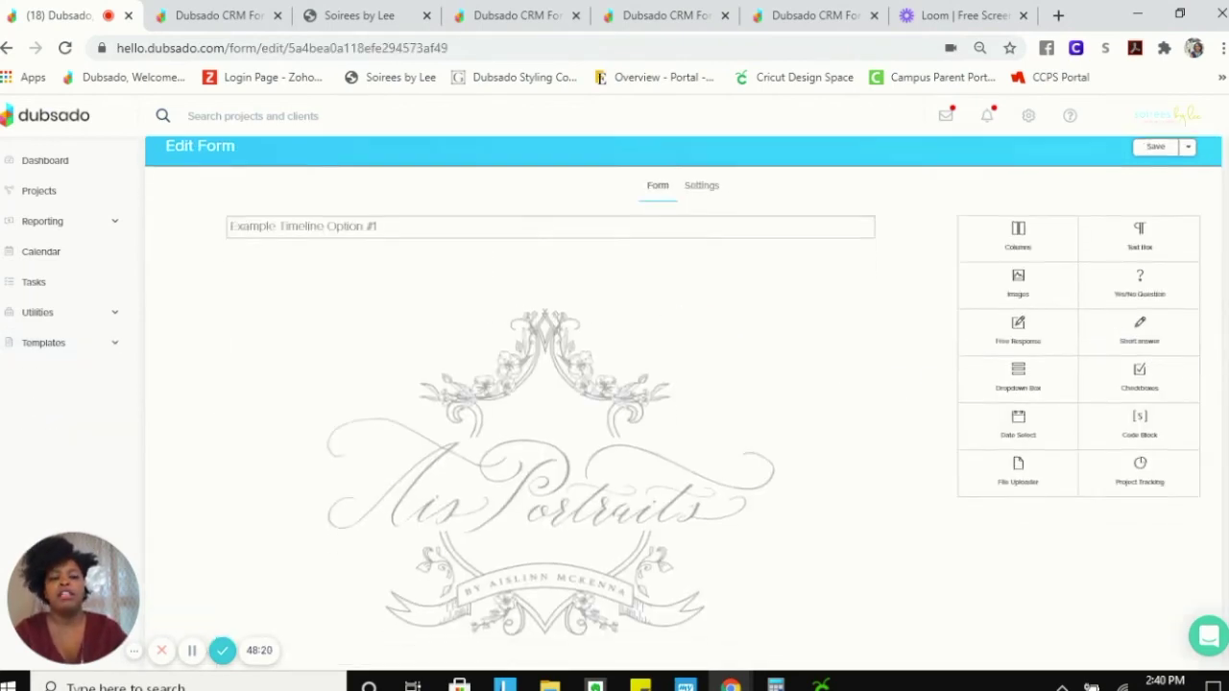
scroll(550, 404, "down", 5)
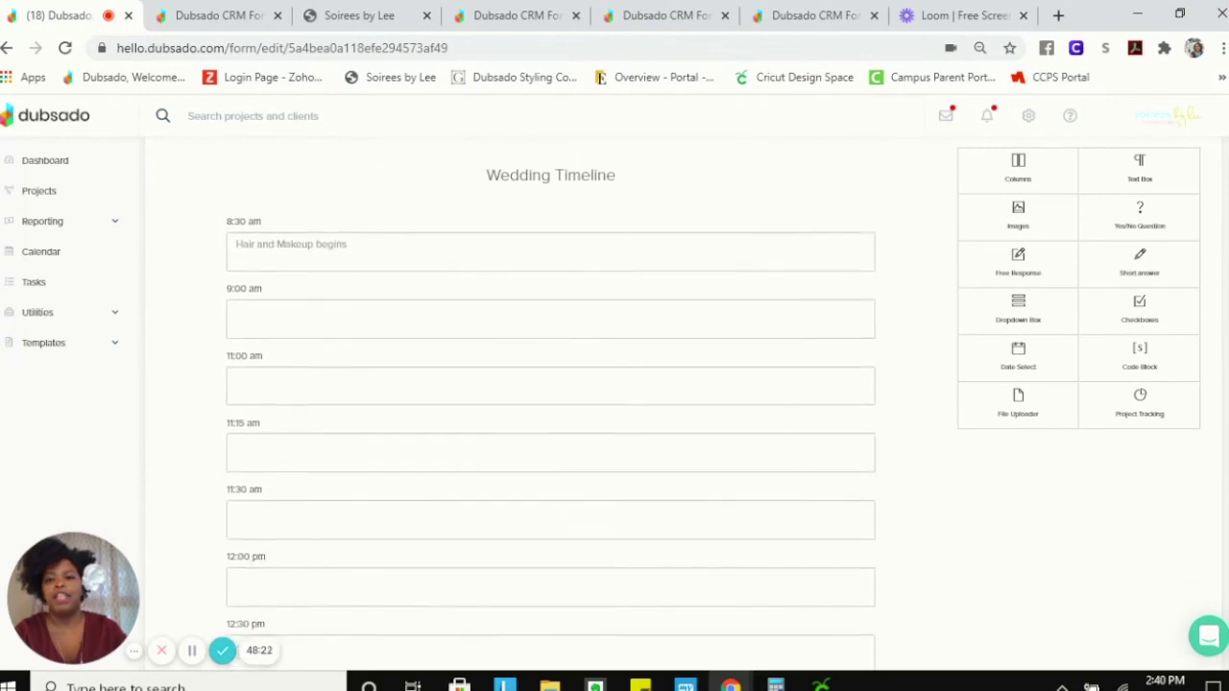
scroll(550, 403, "down", 2)
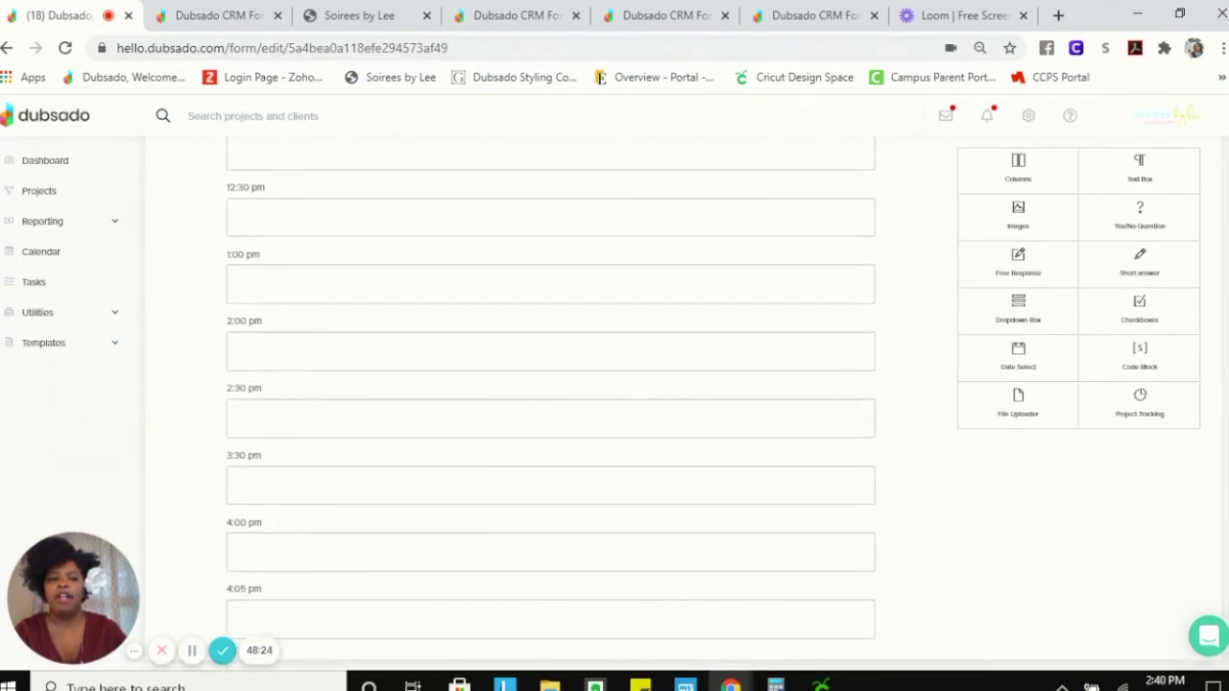
scroll(550, 403, "up", 8)
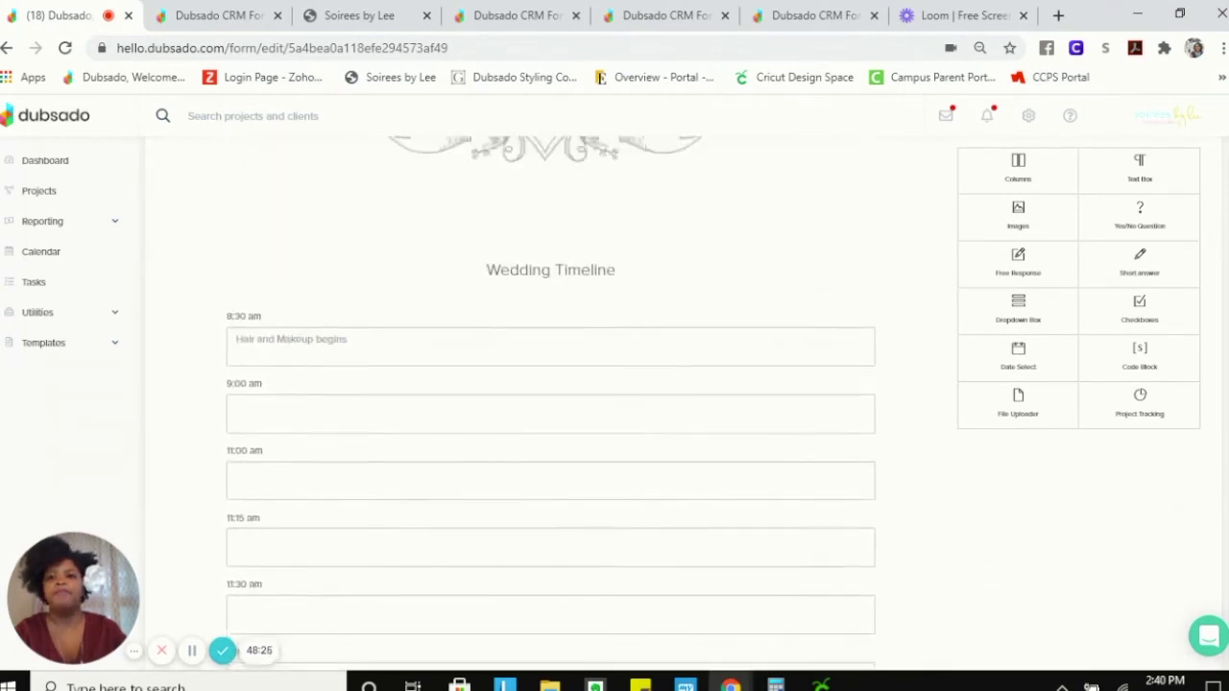
scroll(550, 404, "down", 1)
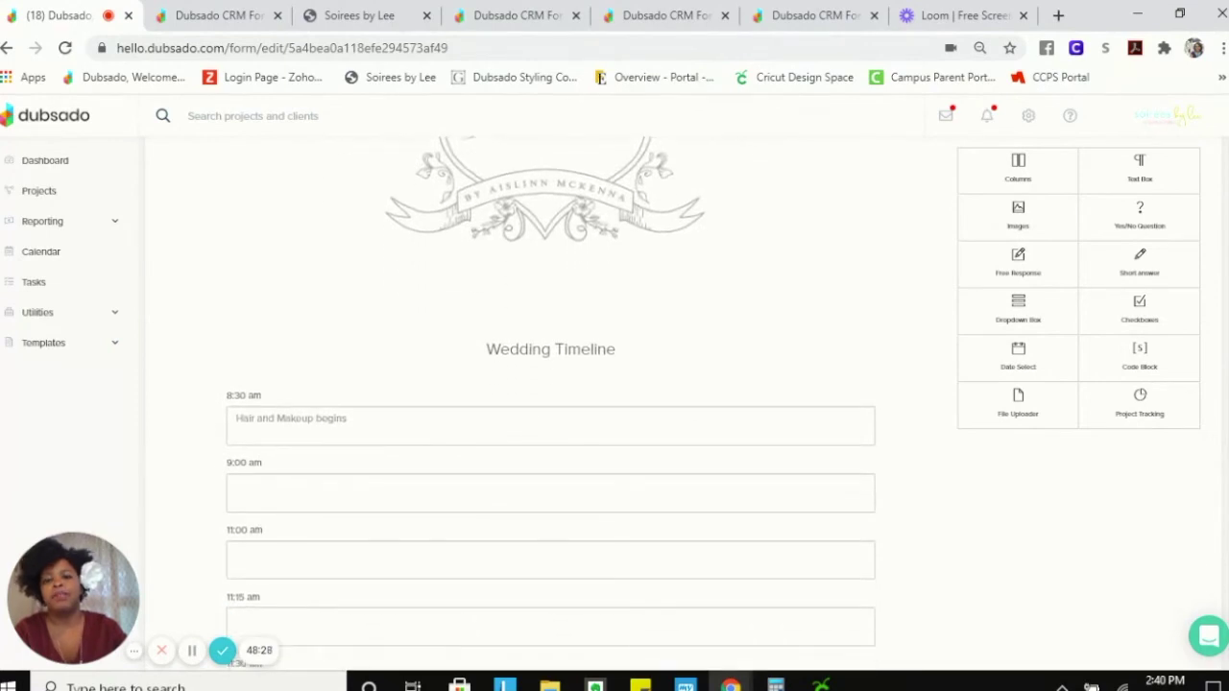
scroll(550, 404, "down", 1)
scroll(550, 403, "up", 2)
scroll(350, 291, "down", 1)
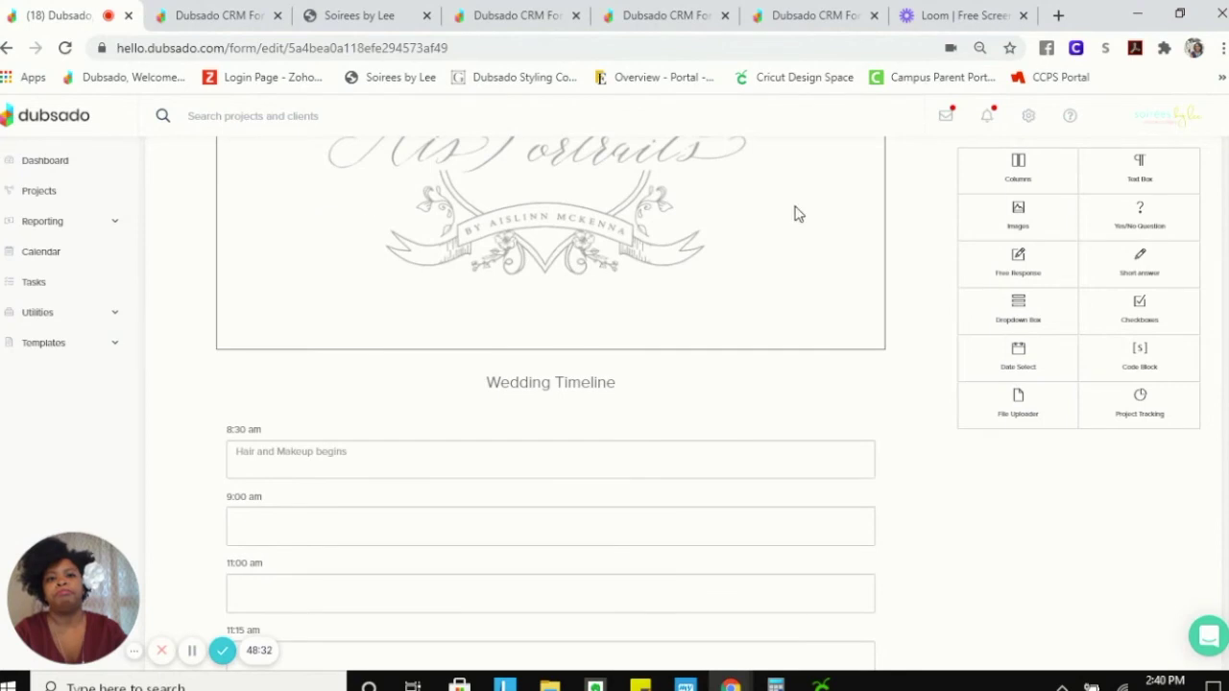
scroll(550, 403, "down", 3)
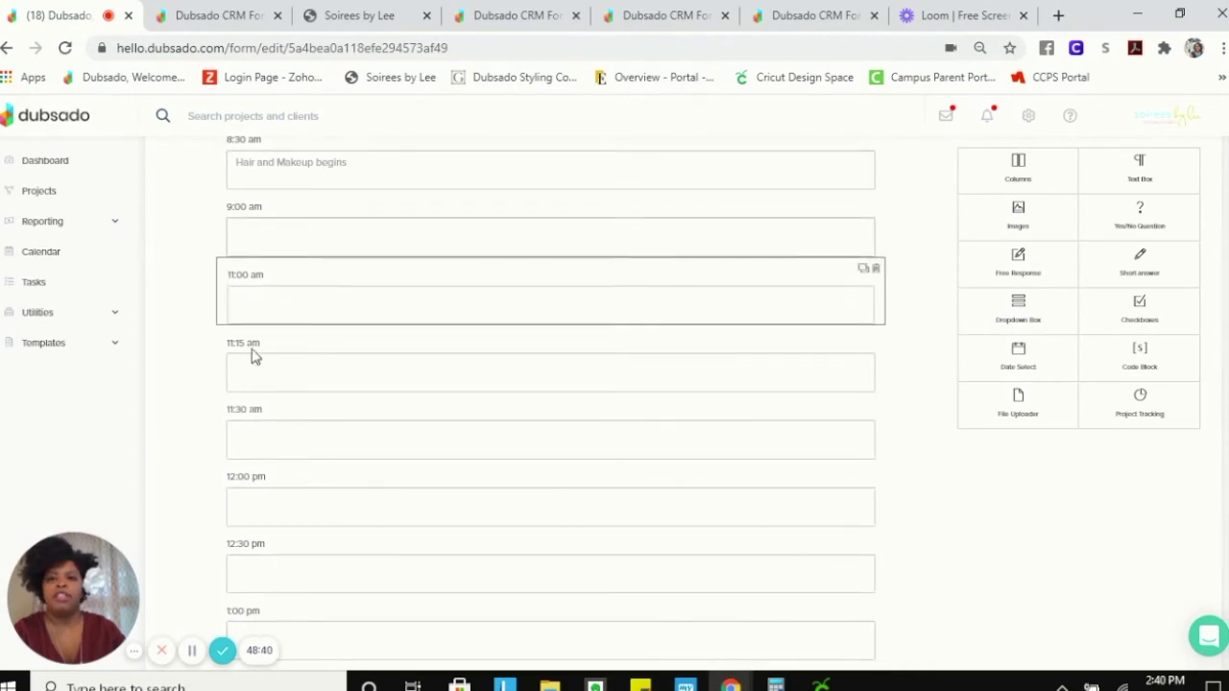
scroll(1206, 223, "up", 8)
left_click(1188, 172)
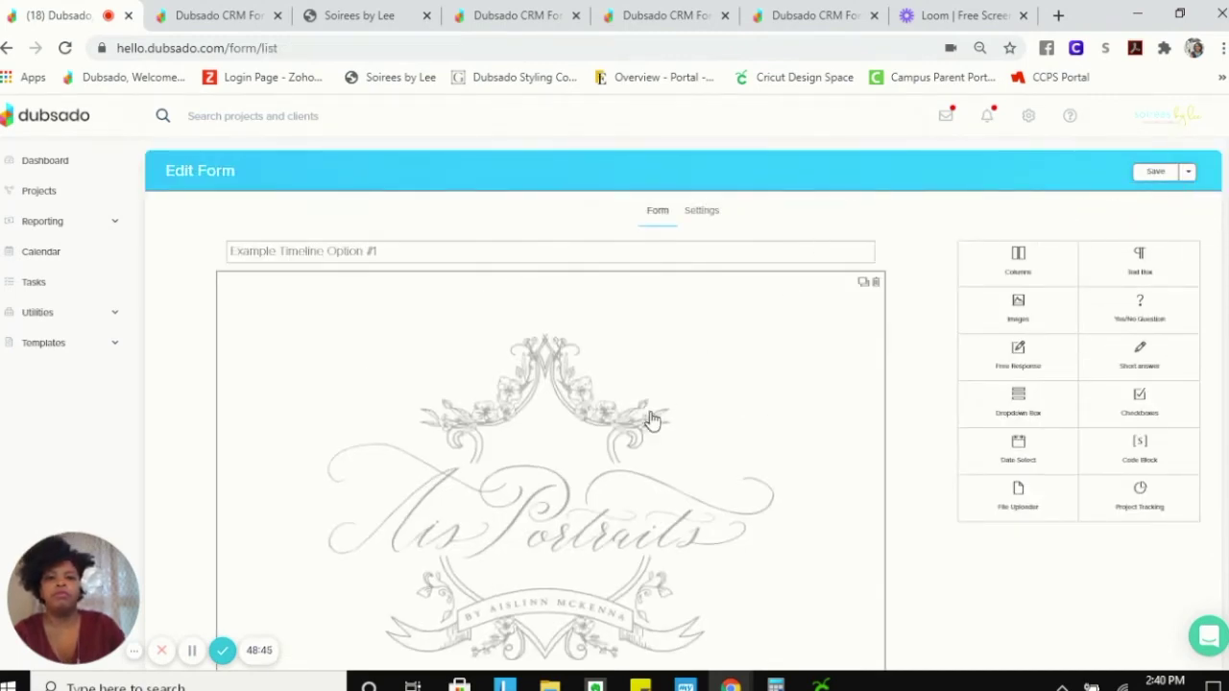
- Open the Example Timeline Option #2 questionnaire and review its Wedding Timeline time slots
left_click(621, 357)
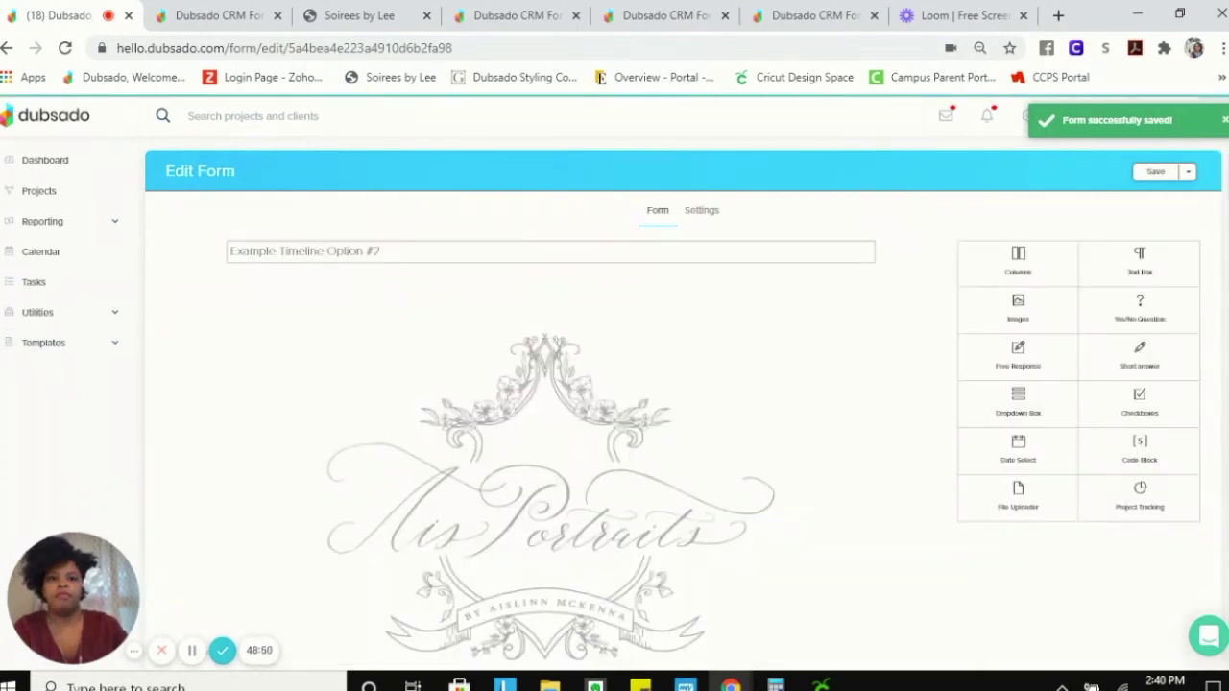
scroll(552, 384, "down", 4)
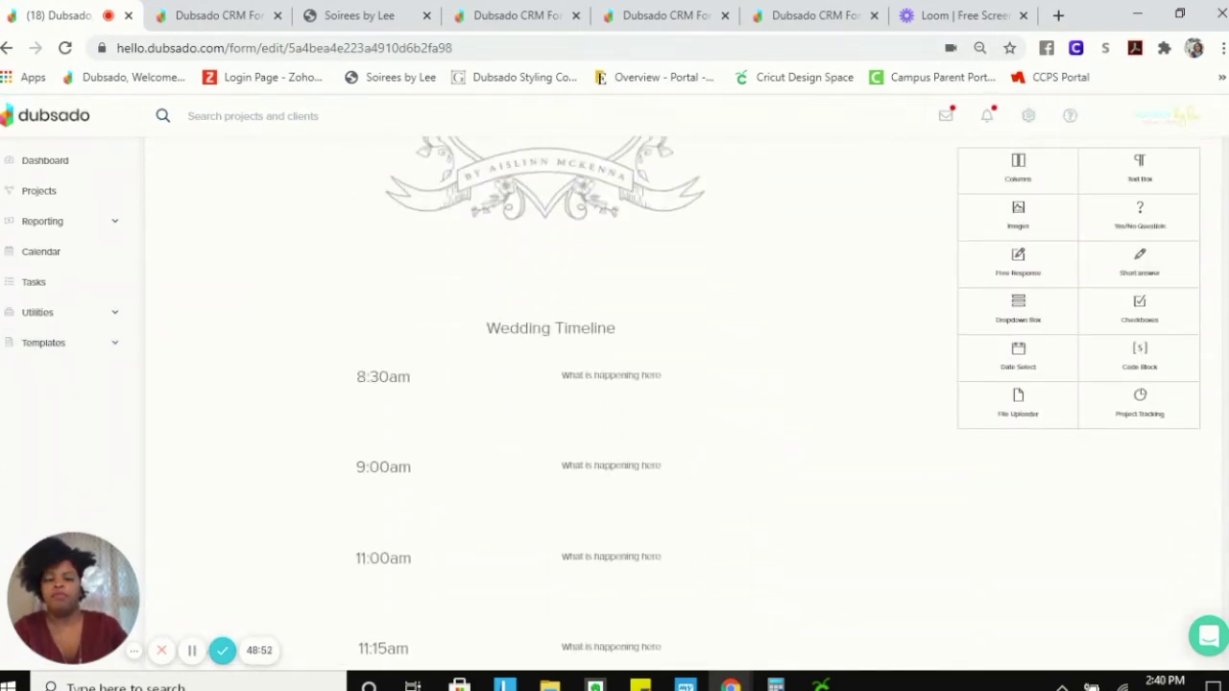
scroll(552, 384, "down", 2)
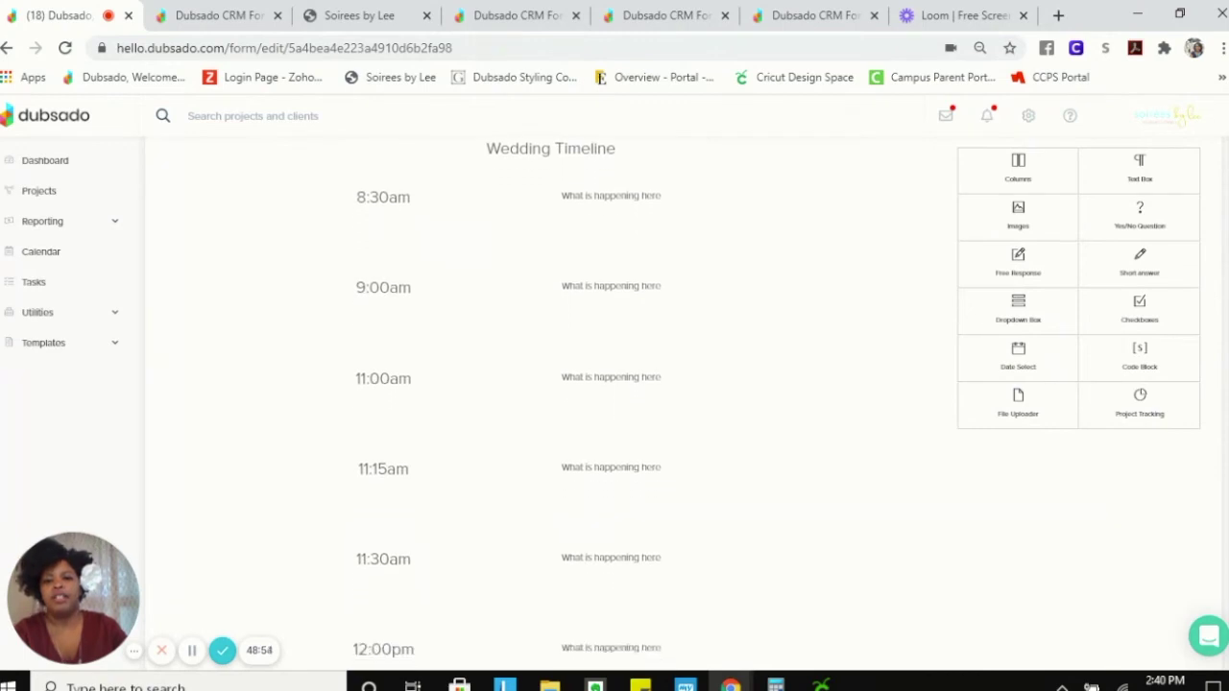
scroll(552, 384, "down", 7)
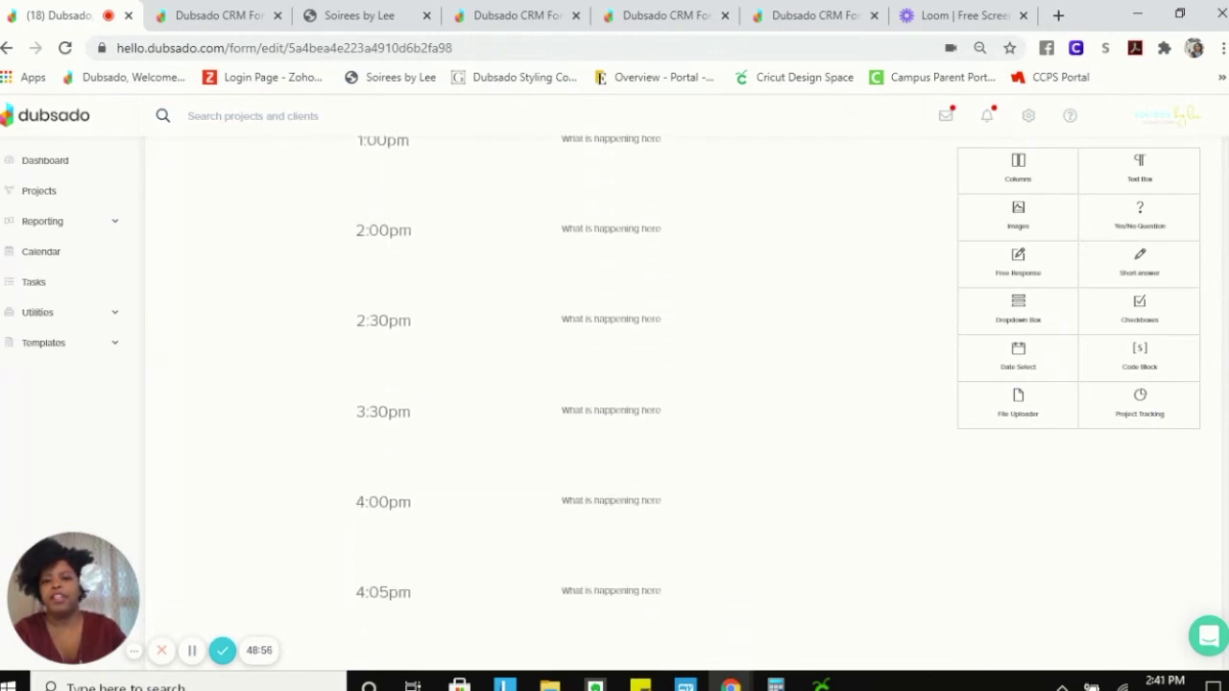
scroll(552, 384, "down", 1)
scroll(551, 384, "up", 10)
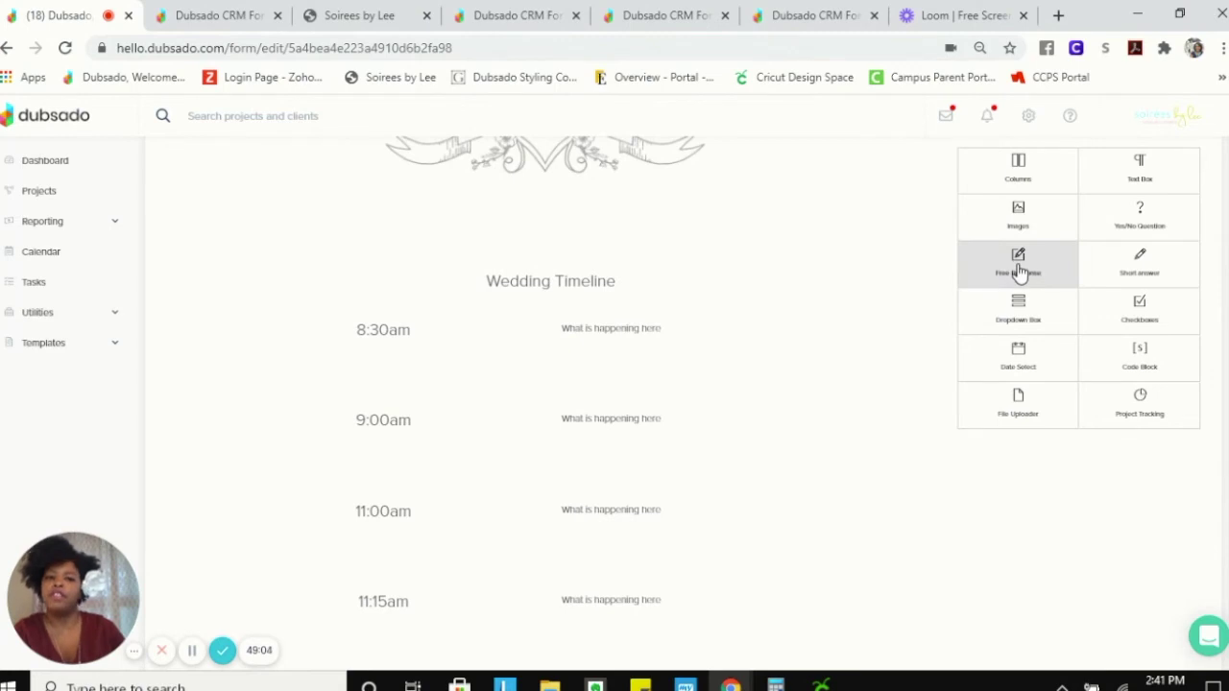
left_click_drag(1025, 273, 648, 342)
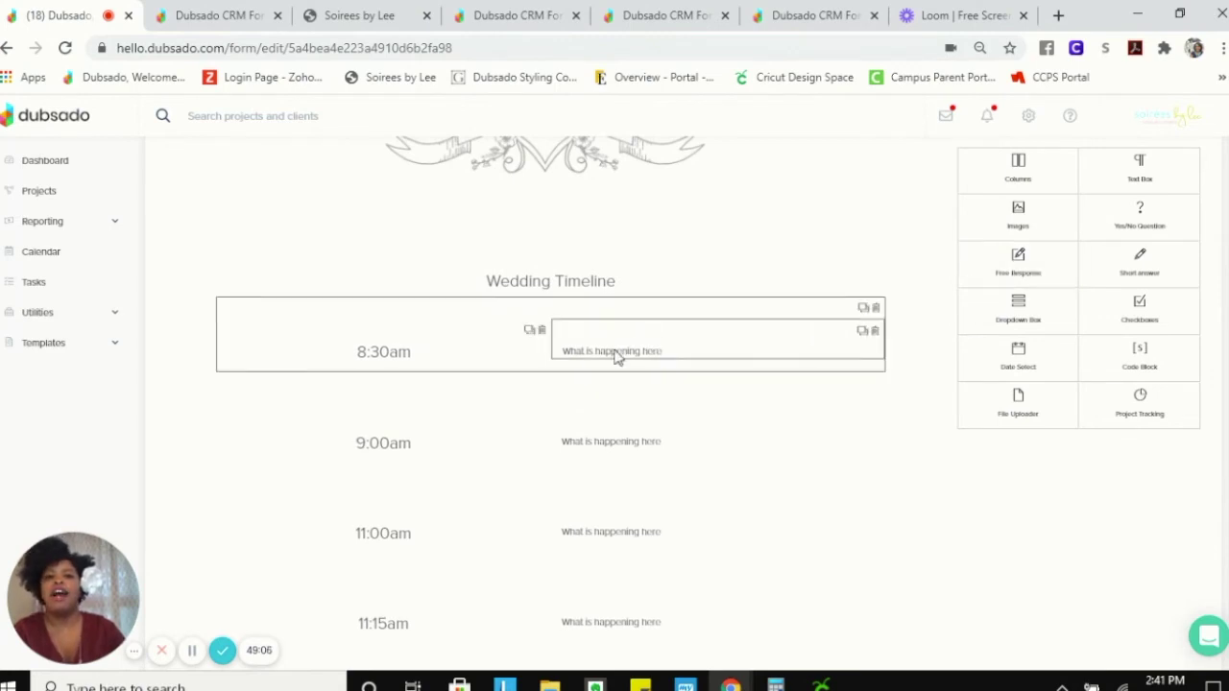
left_click_drag(715, 346, 715, 347)
left_click_drag(1138, 216, 941, 465)
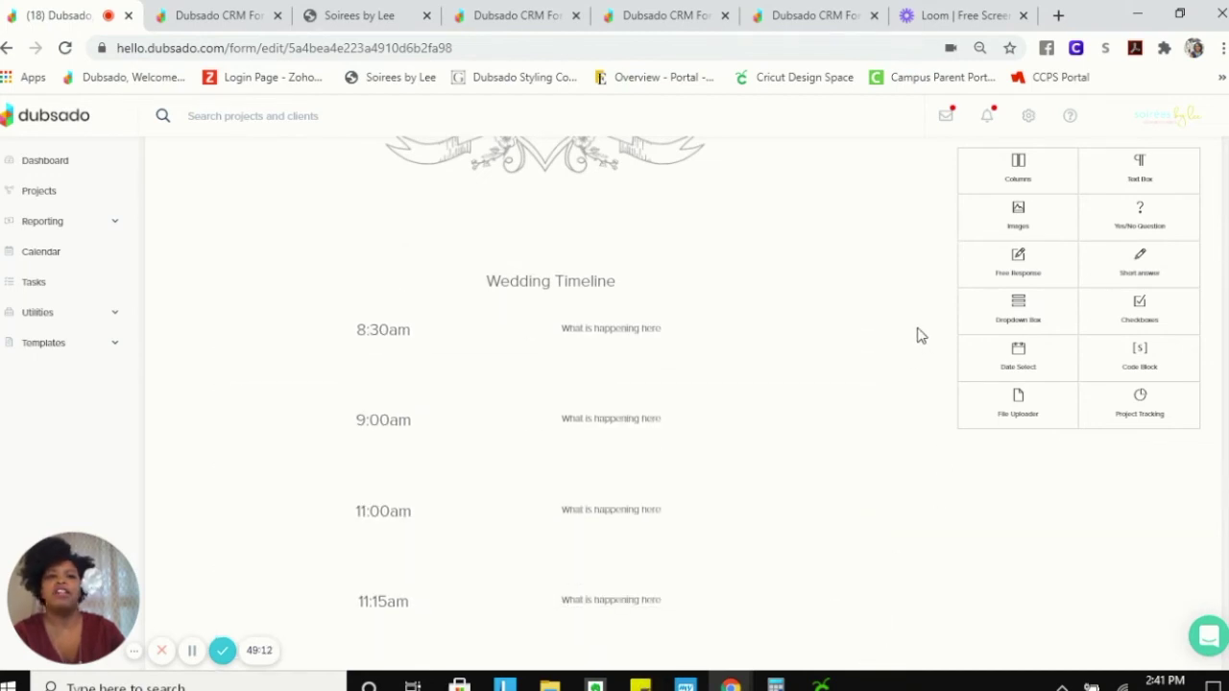
- Save the Example Timeline Option #2 questionnaire and close it to return to the forms list
scroll(921, 326, "up", 5)
left_click(1188, 175)
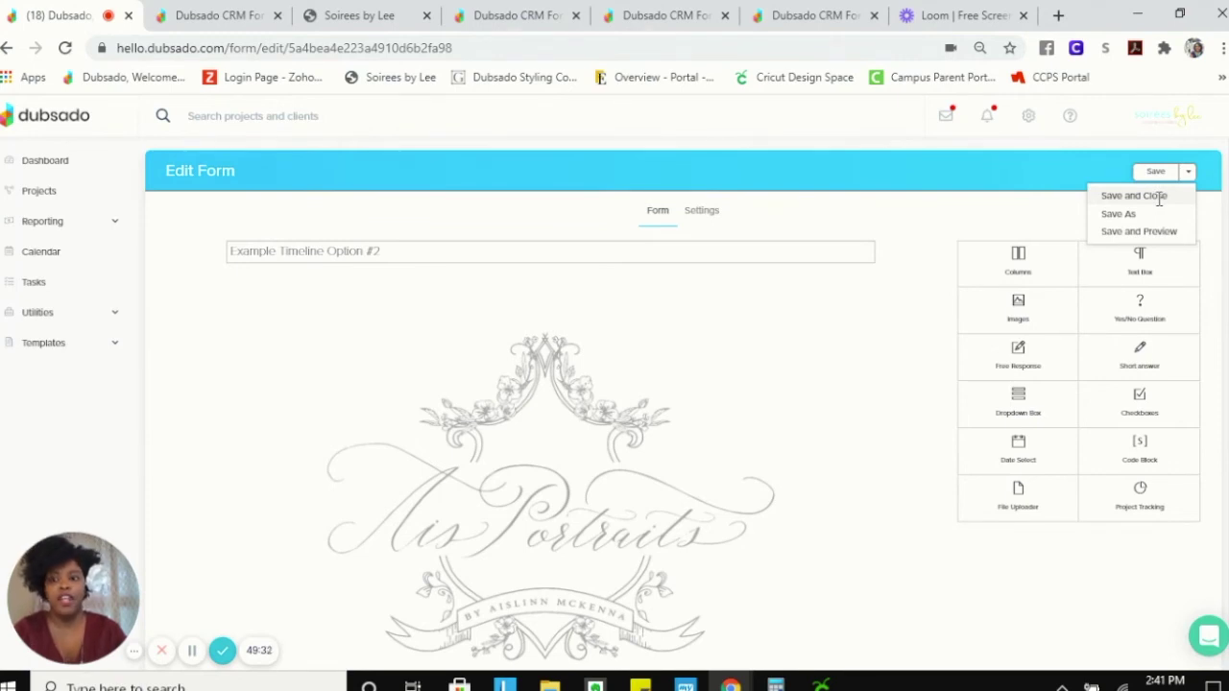
left_click(1133, 196)
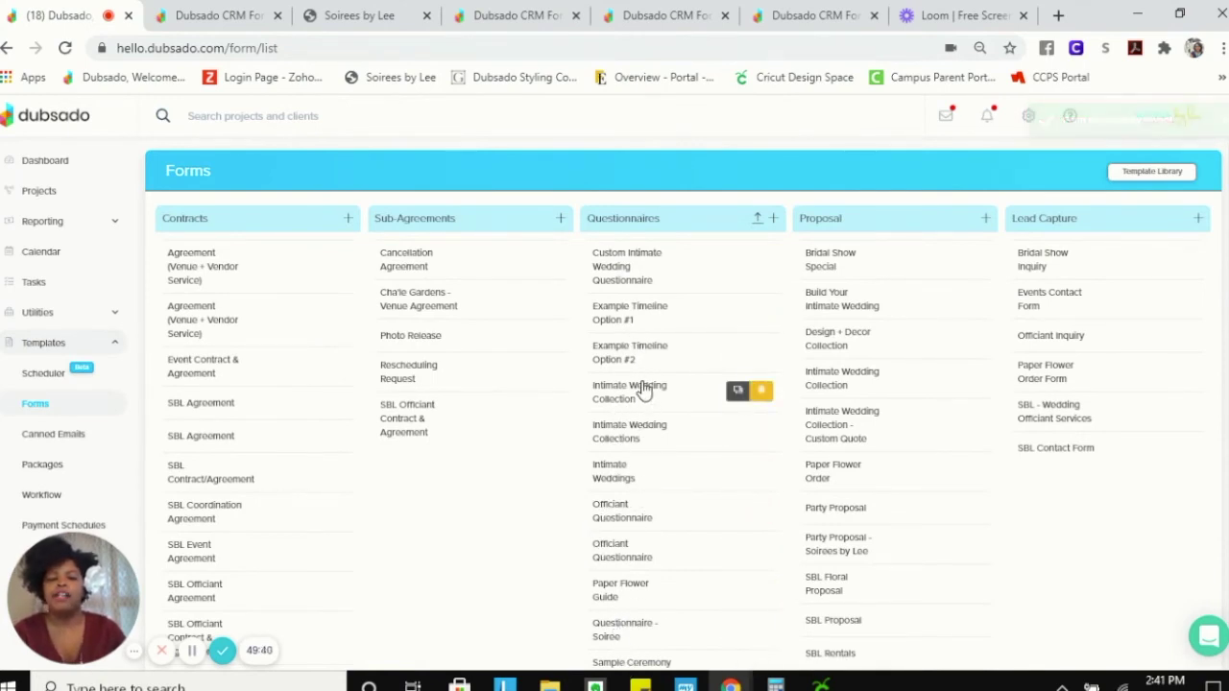
- Find the Wedding Planning + Design Pricing Guide among the questionnaires and open it
scroll(645, 402, "down", 6)
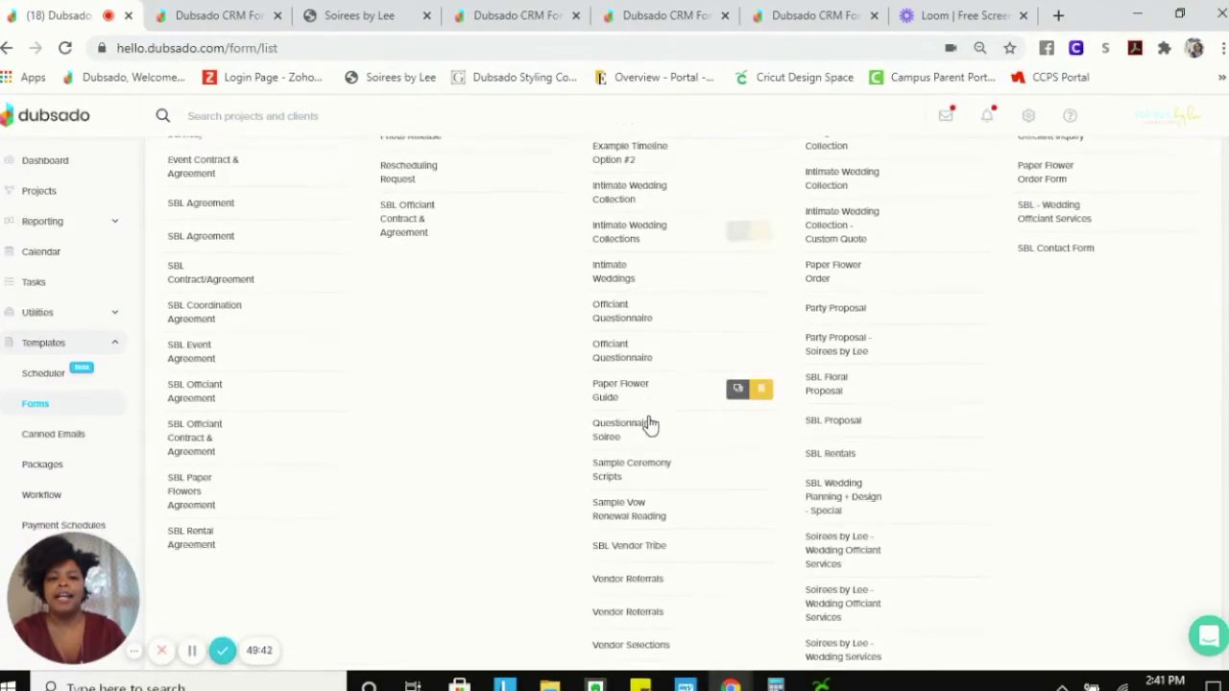
scroll(649, 423, "down", 1)
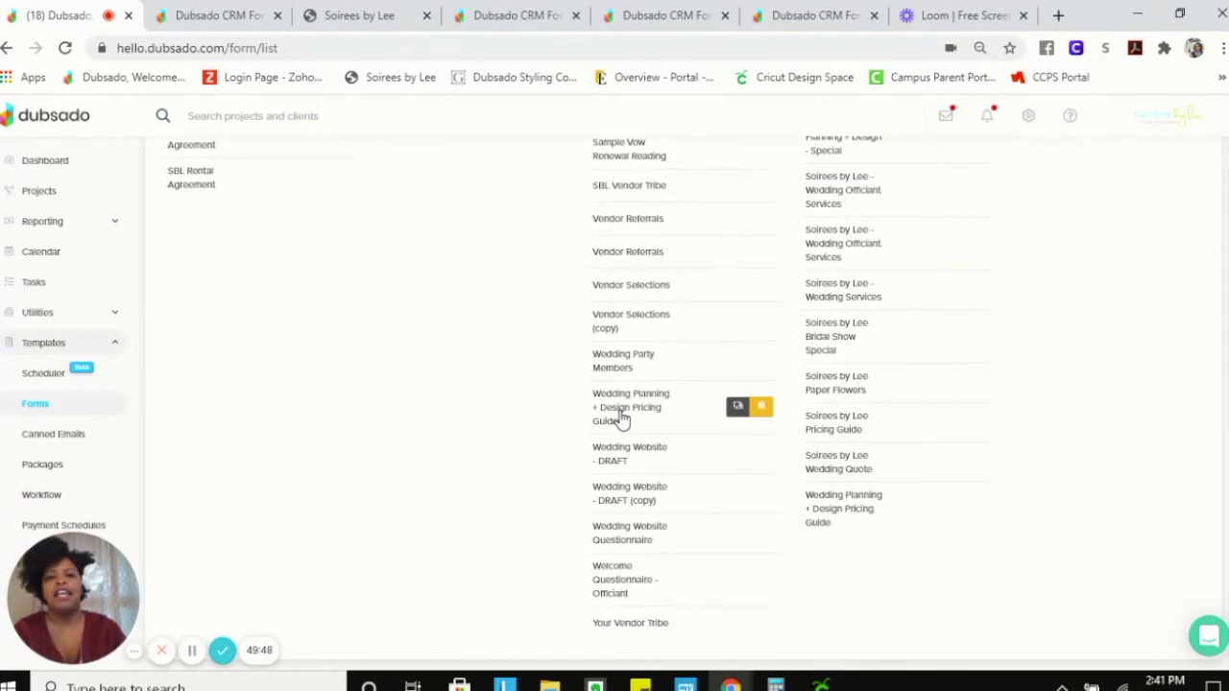
left_click(622, 420)
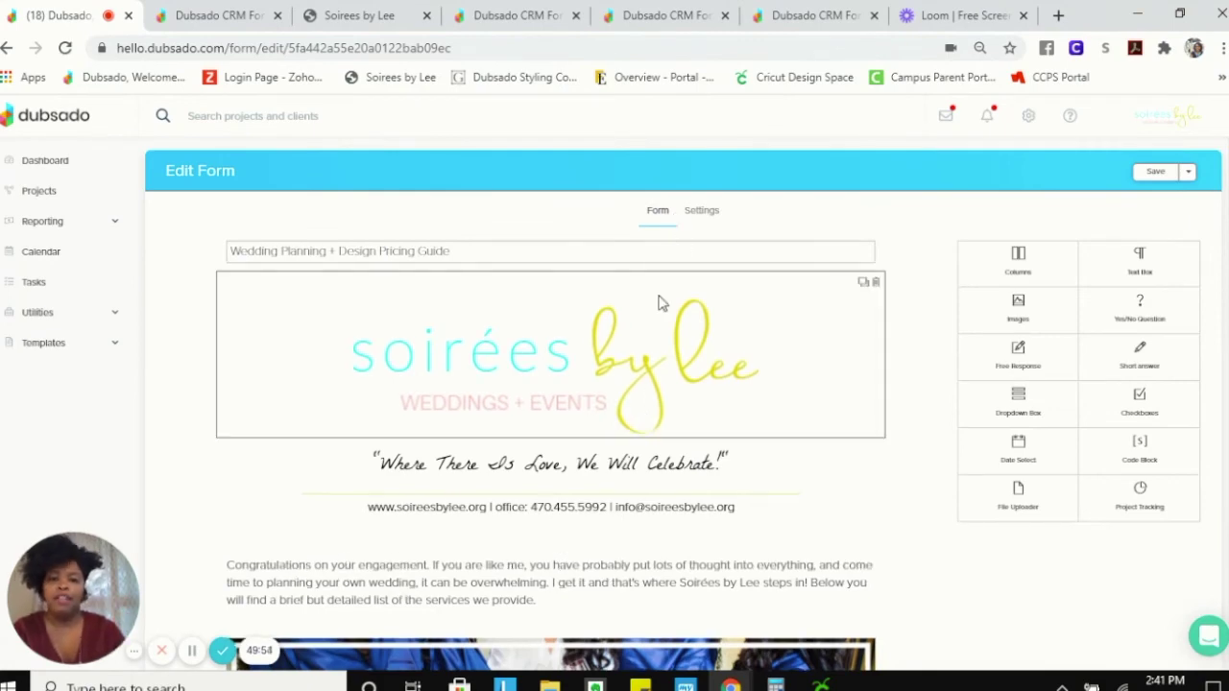
- Skim the pricing guide's package details, A La Carte, Wedding Experience and photo gallery sections
scroll(808, 431, "down", 6)
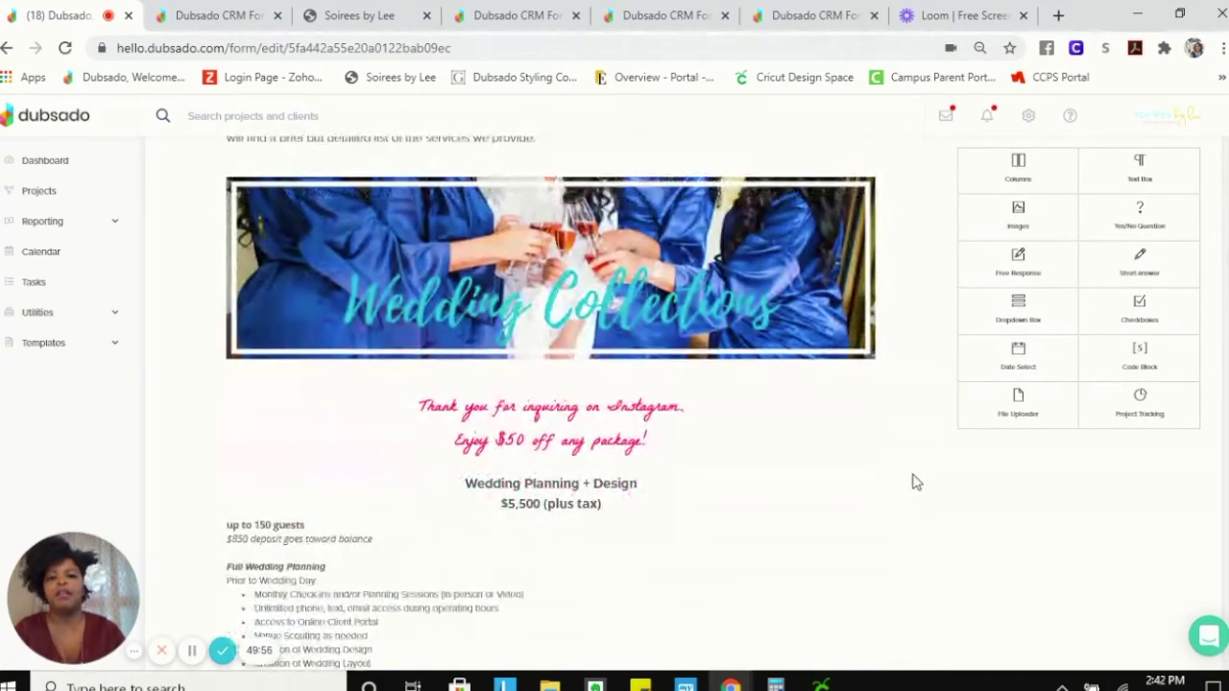
scroll(916, 485, "down", 5)
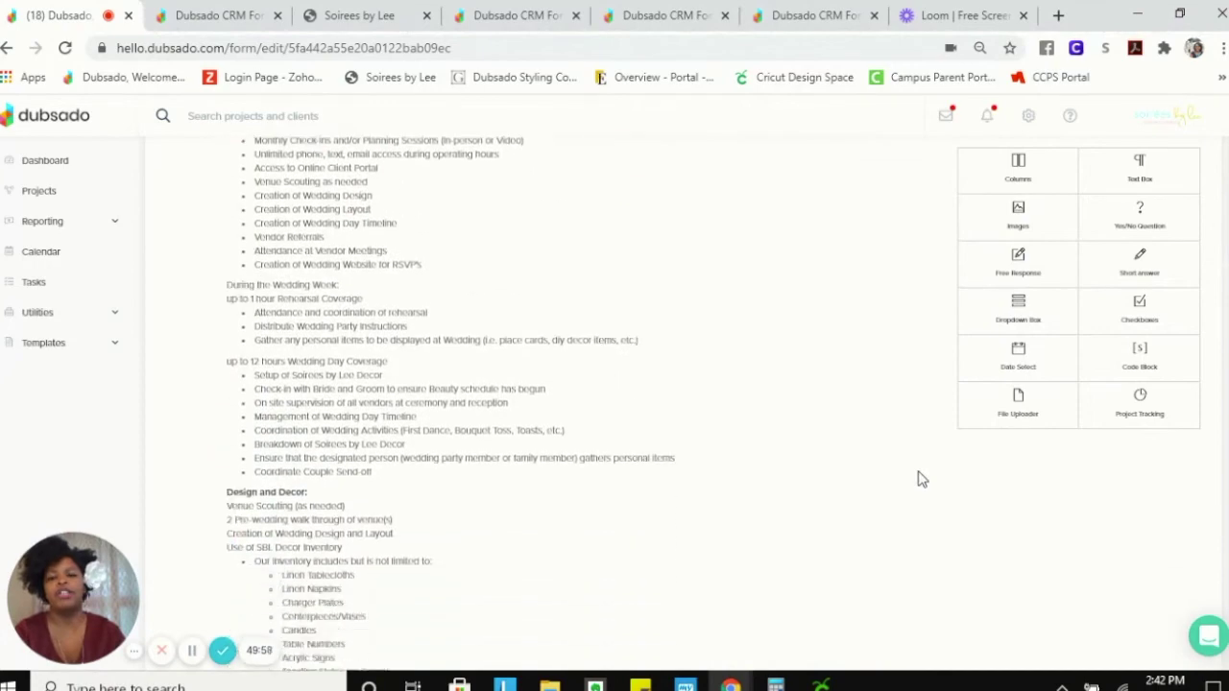
scroll(951, 556, "down", 5)
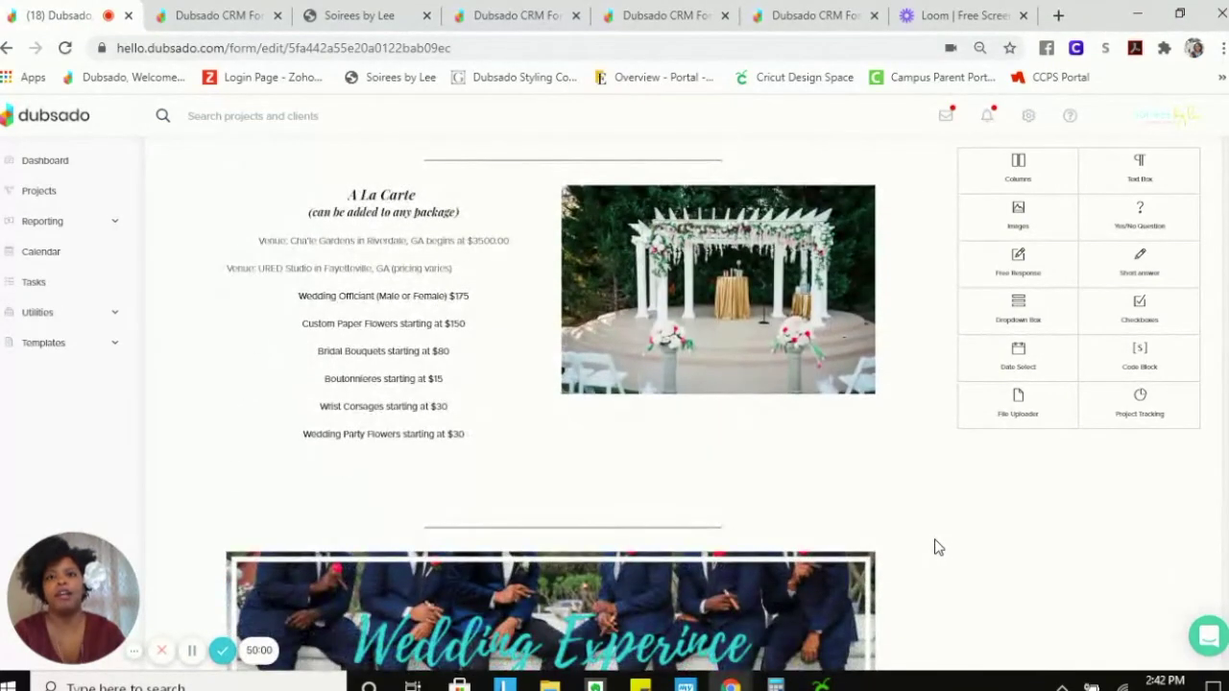
scroll(938, 546, "down", 5)
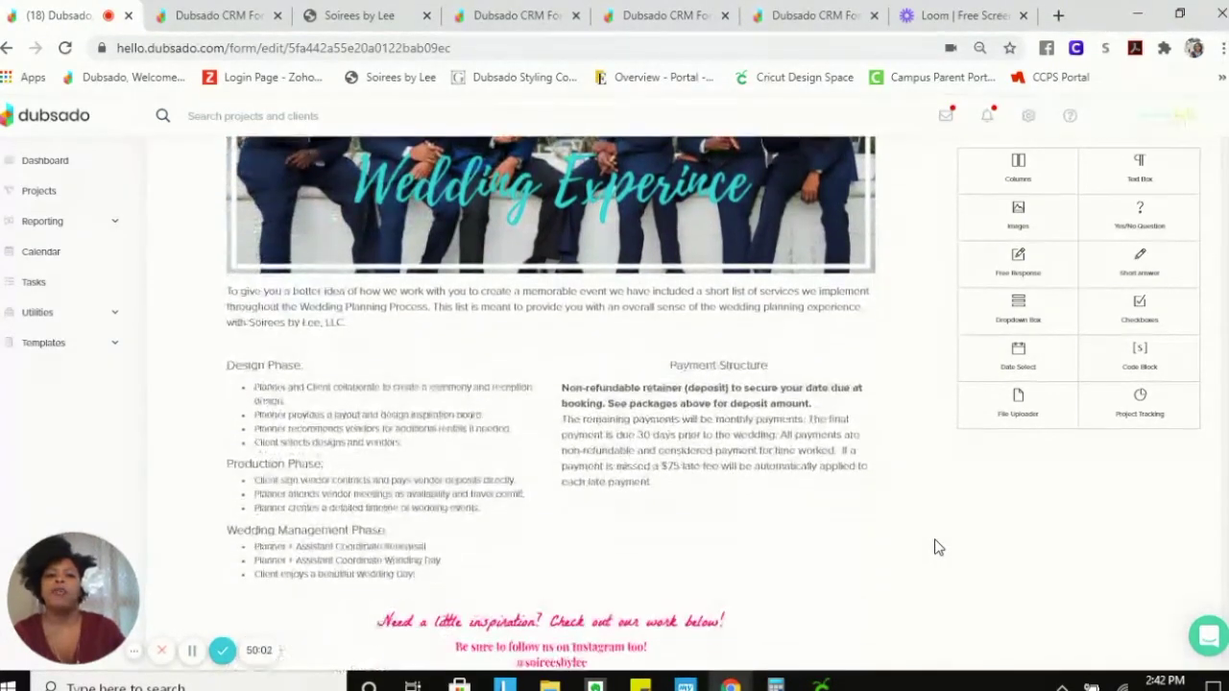
scroll(938, 546, "down", 10)
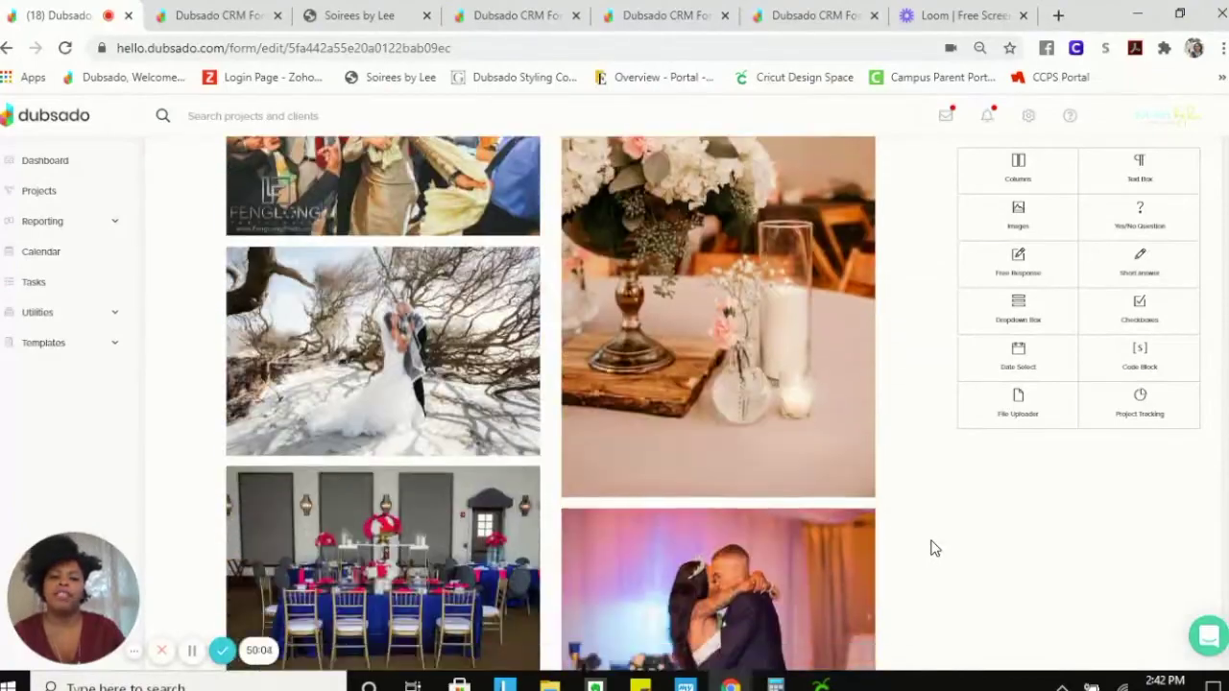
scroll(931, 544, "down", 6)
- Return to the guide's header, open the tagline and contact details text box for editing, and close the editor
scroll(929, 542, "up", 6)
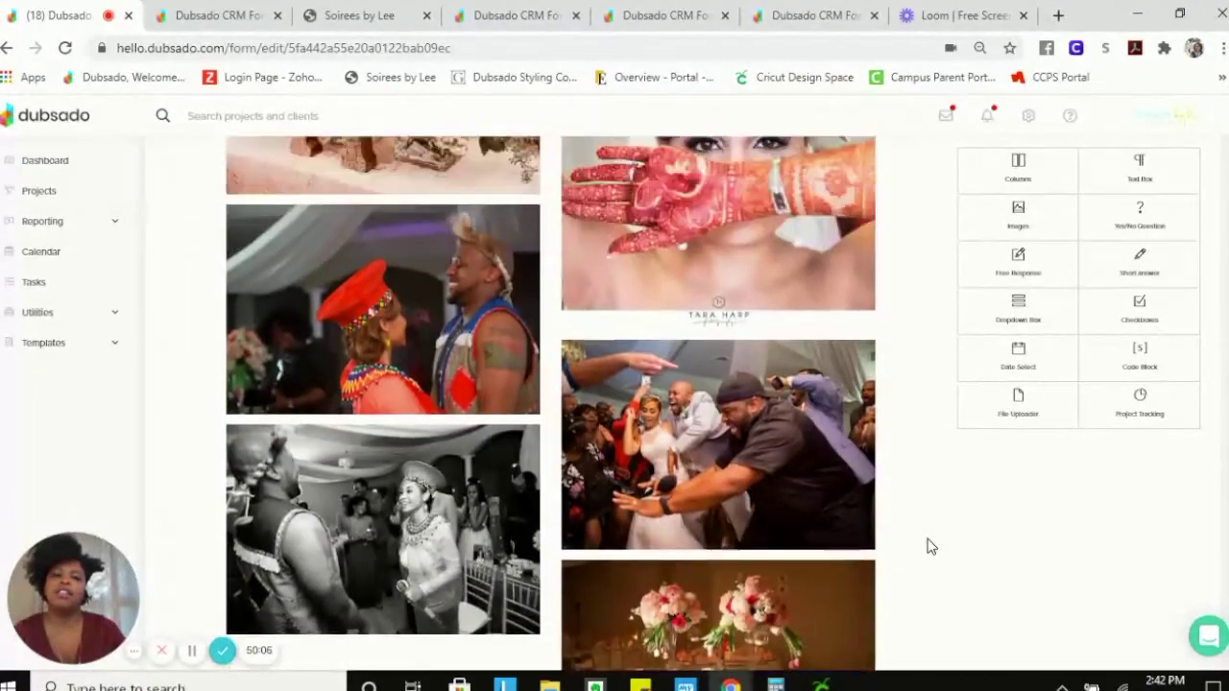
scroll(926, 537, "up", 5)
scroll(917, 529, "up", 15)
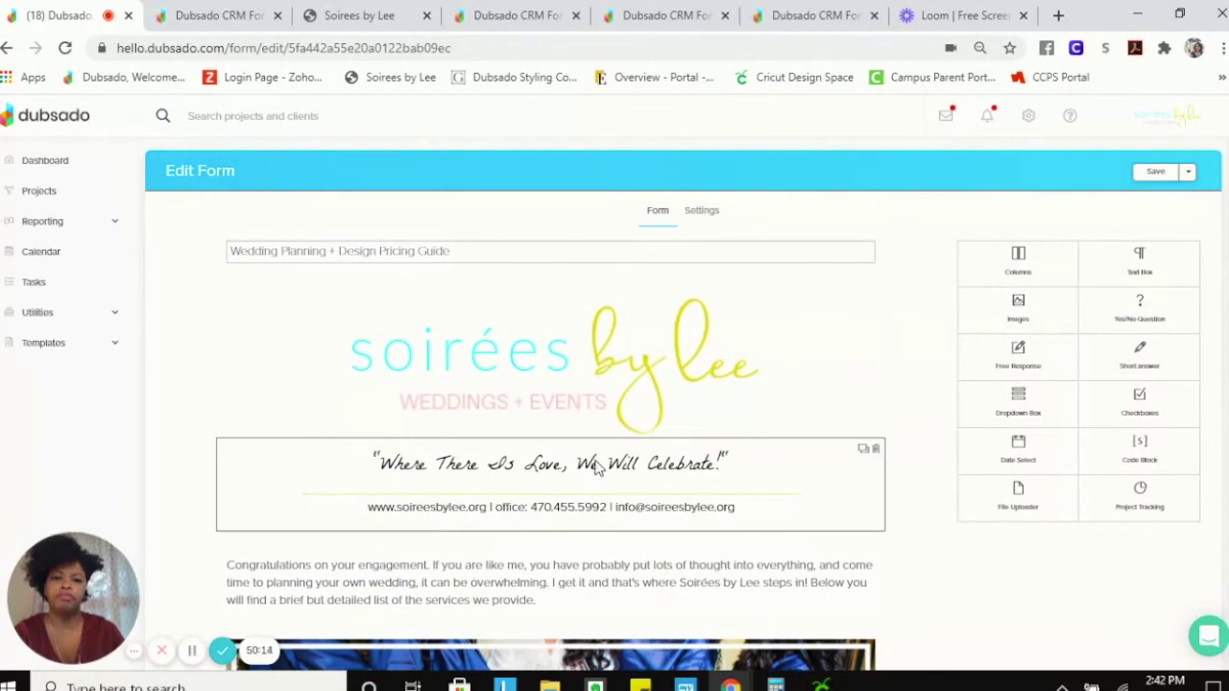
left_click(604, 487)
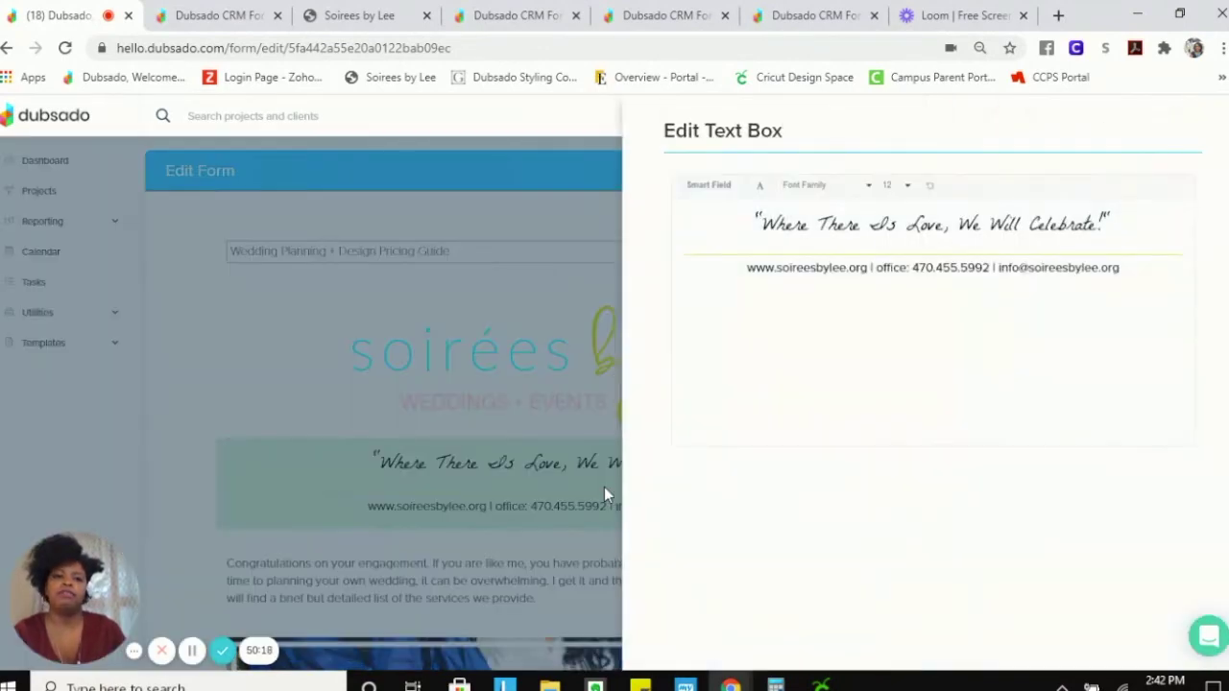
left_click(695, 482)
- Examine the guide's introduction, Wedding Collections package description and A La Carte price list
scroll(861, 501, "down", 2)
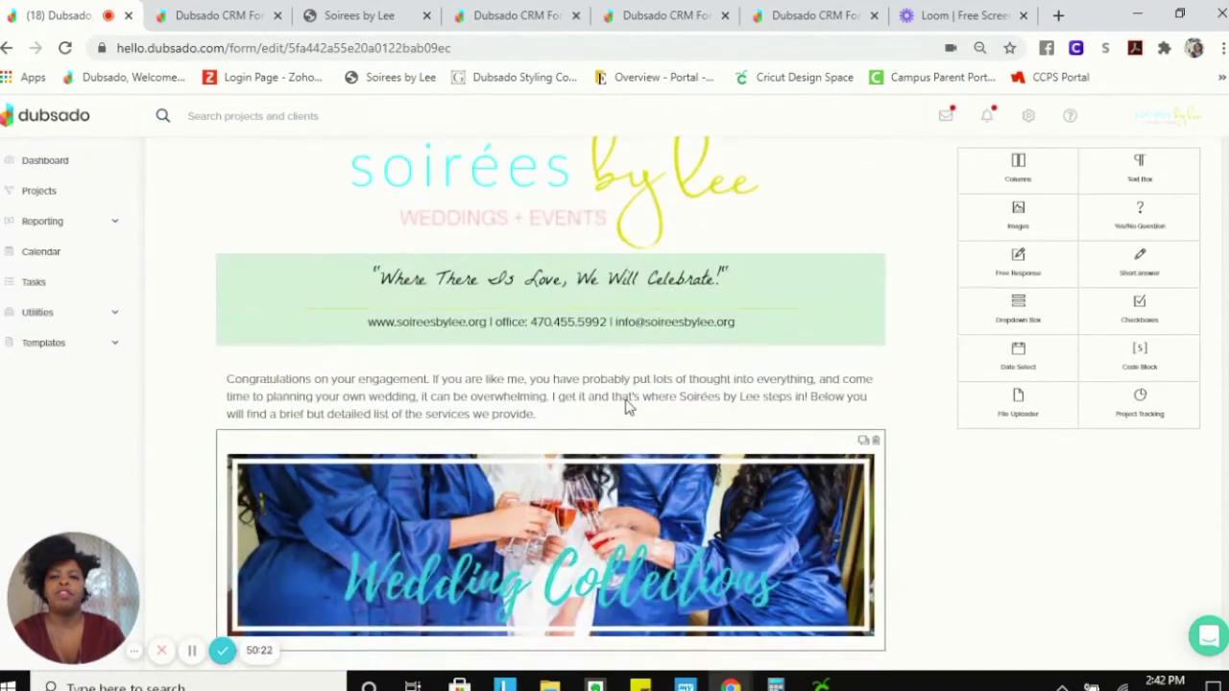
scroll(849, 518, "down", 1)
scroll(848, 519, "down", 1)
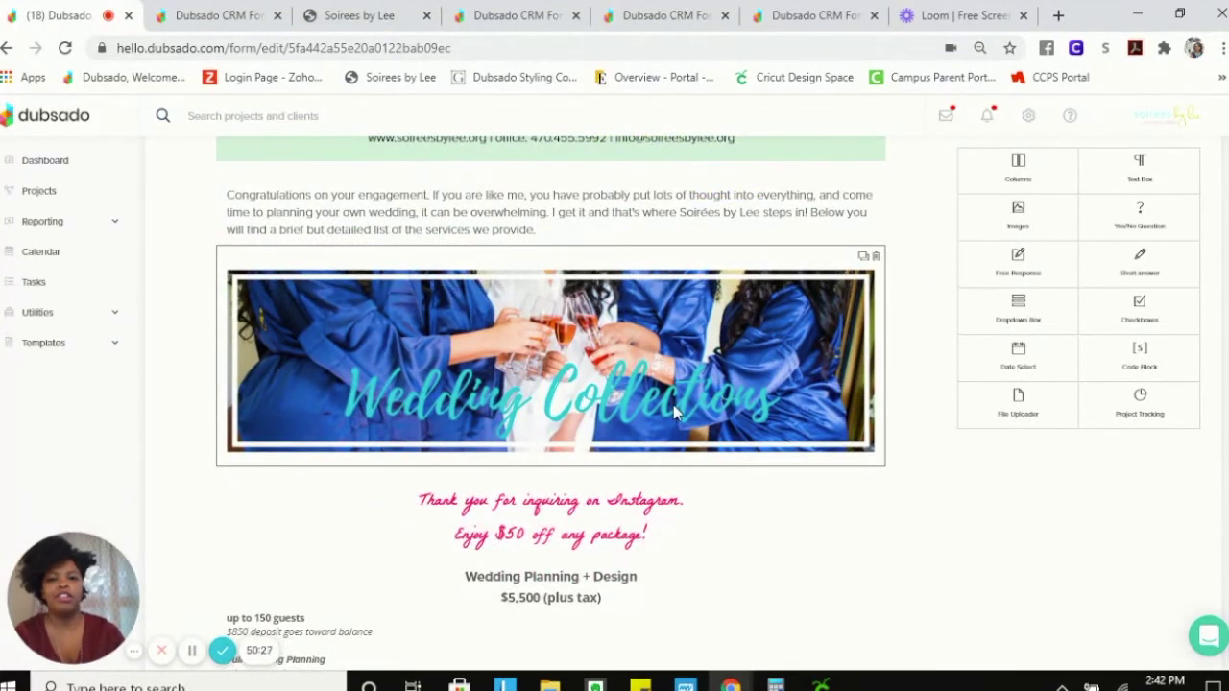
scroll(758, 534, "down", 2)
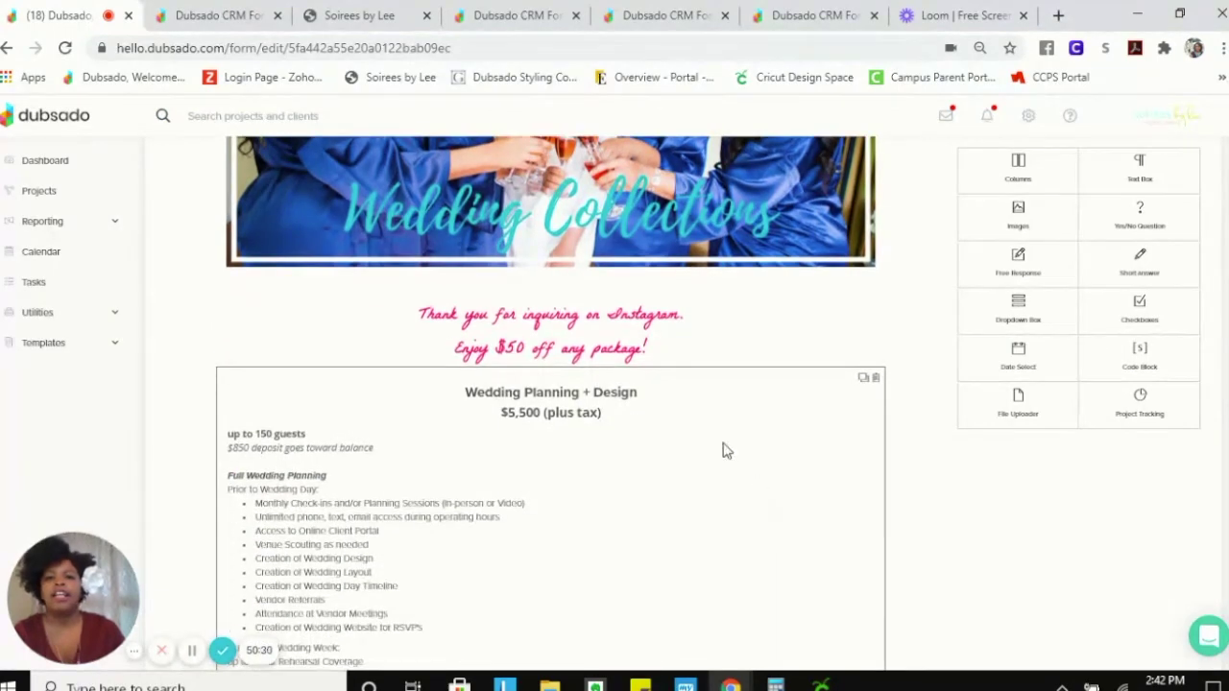
scroll(720, 453, "down", 10)
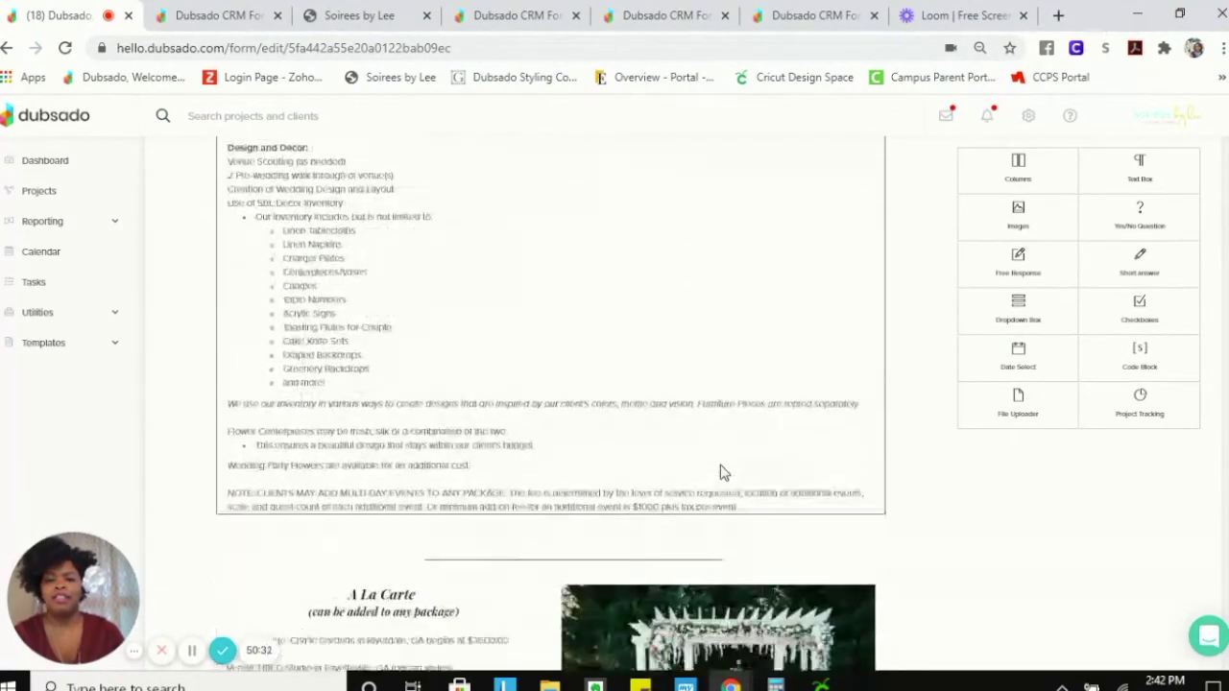
scroll(722, 472, "down", 3)
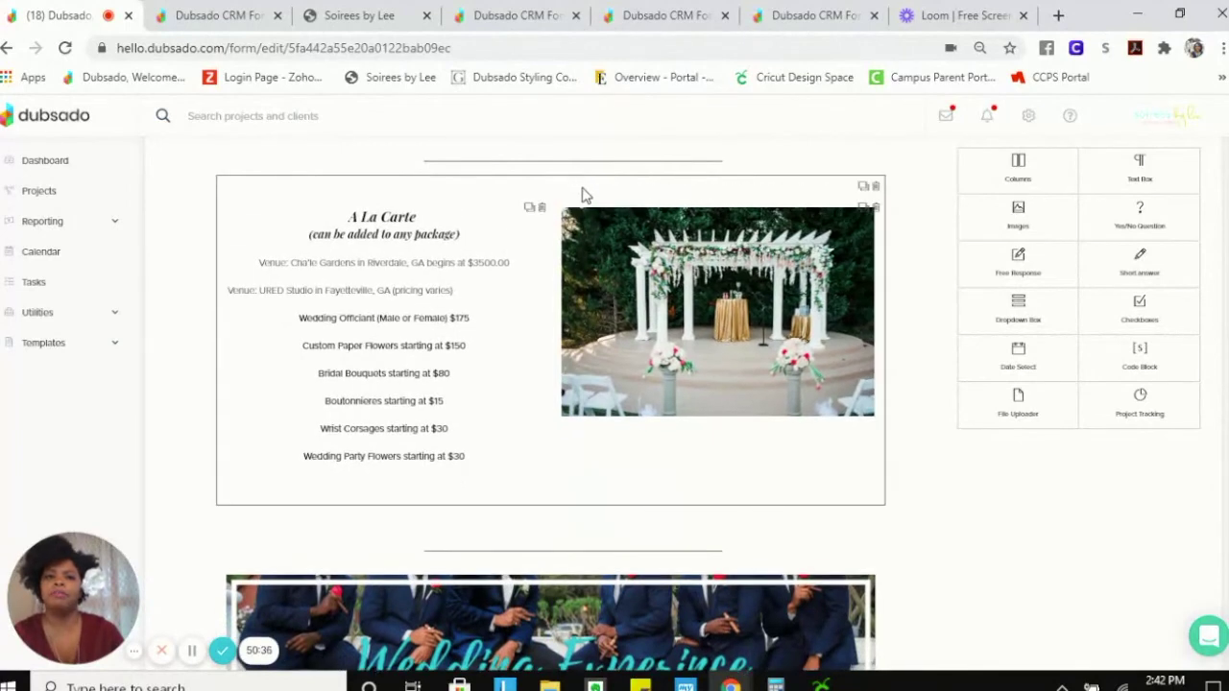
scroll(864, 192, "down", 1)
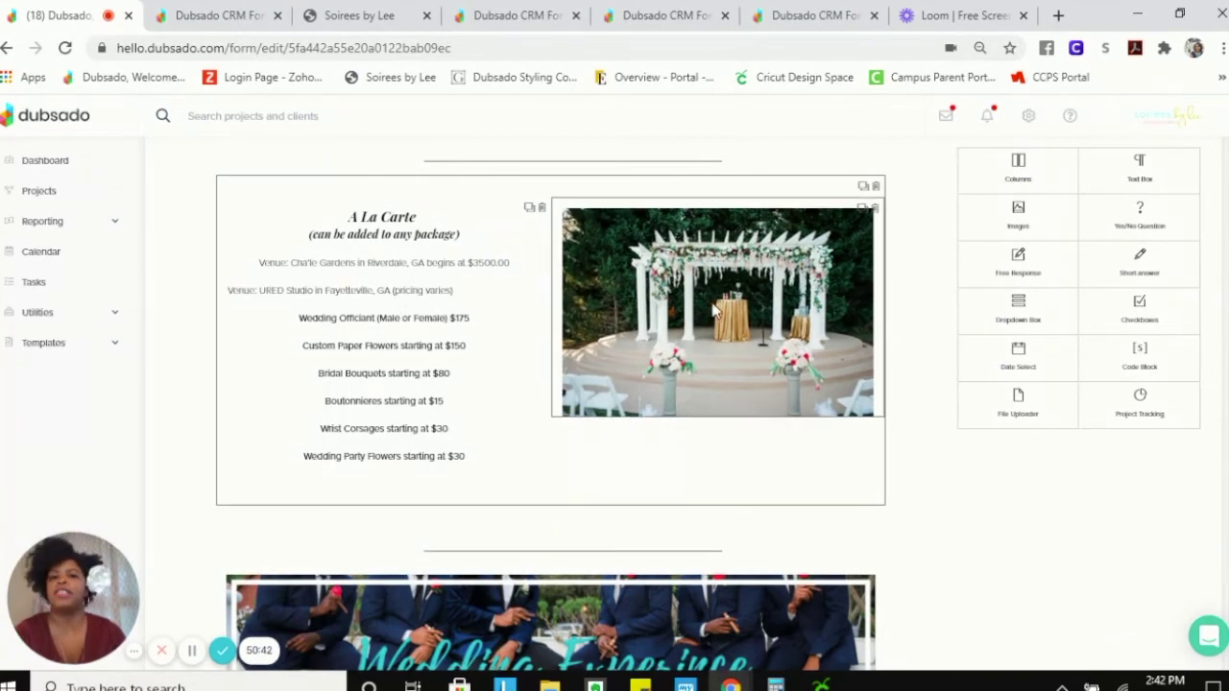
- Review the Wedding Experience section's design, production and management phases and its payment structure
scroll(851, 461, "down", 7)
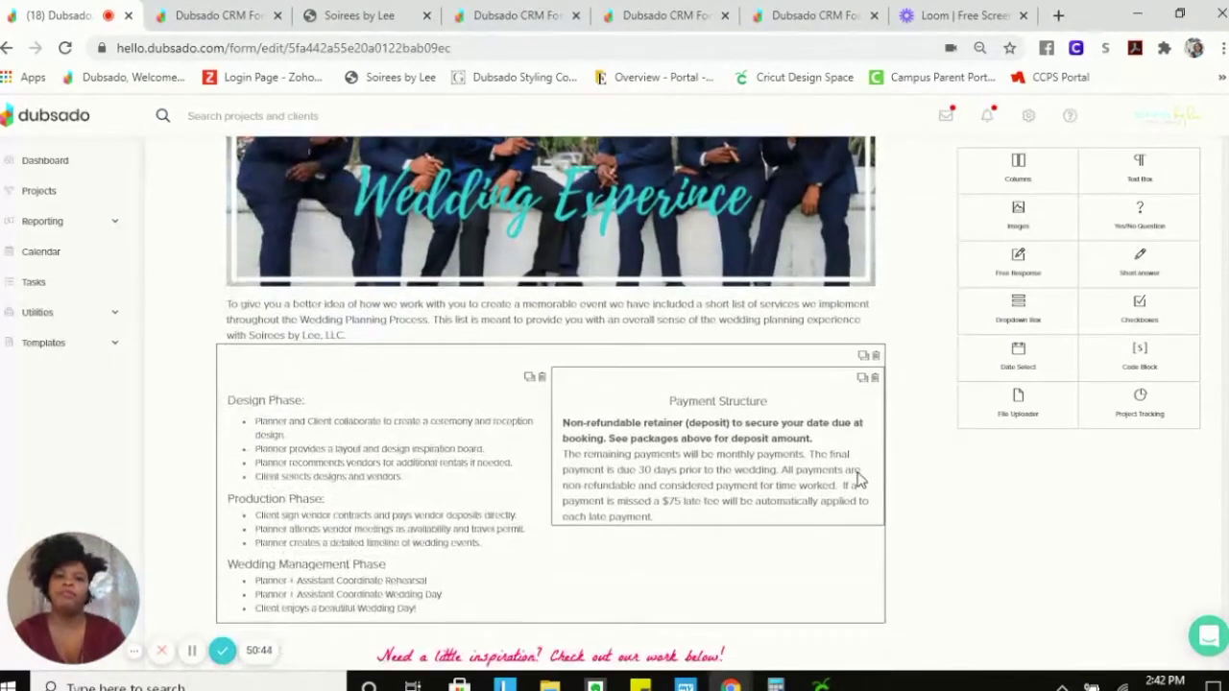
scroll(825, 470, "down", 2)
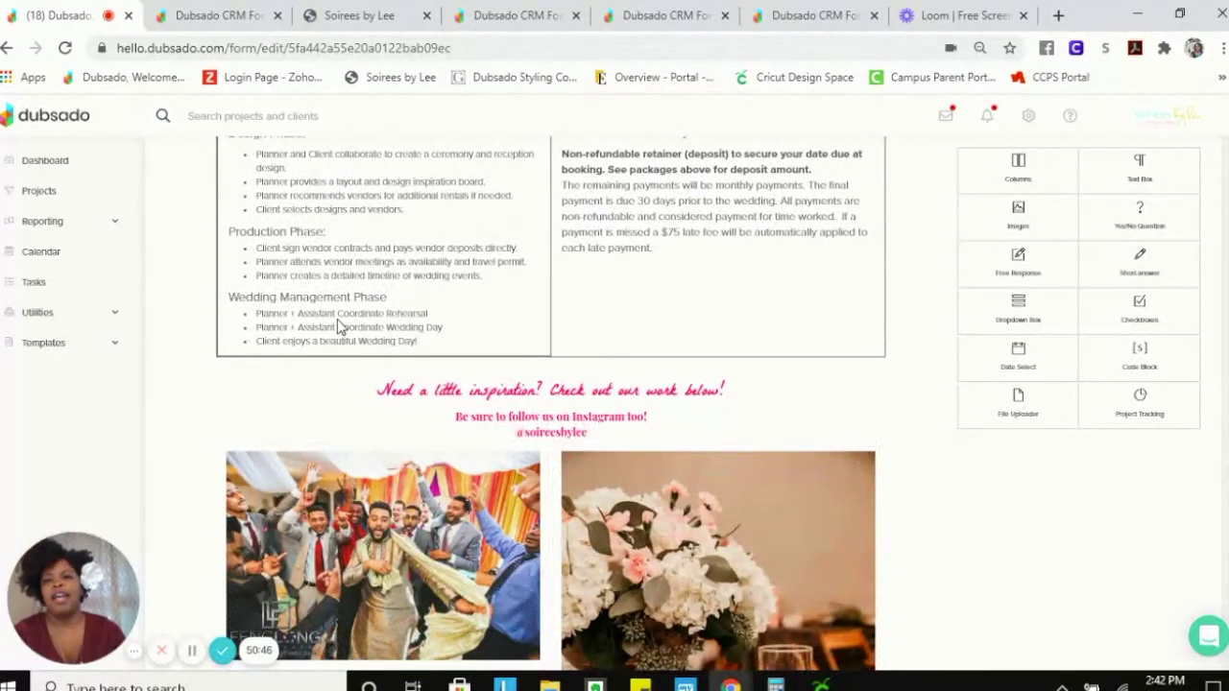
scroll(340, 327, "up", 2)
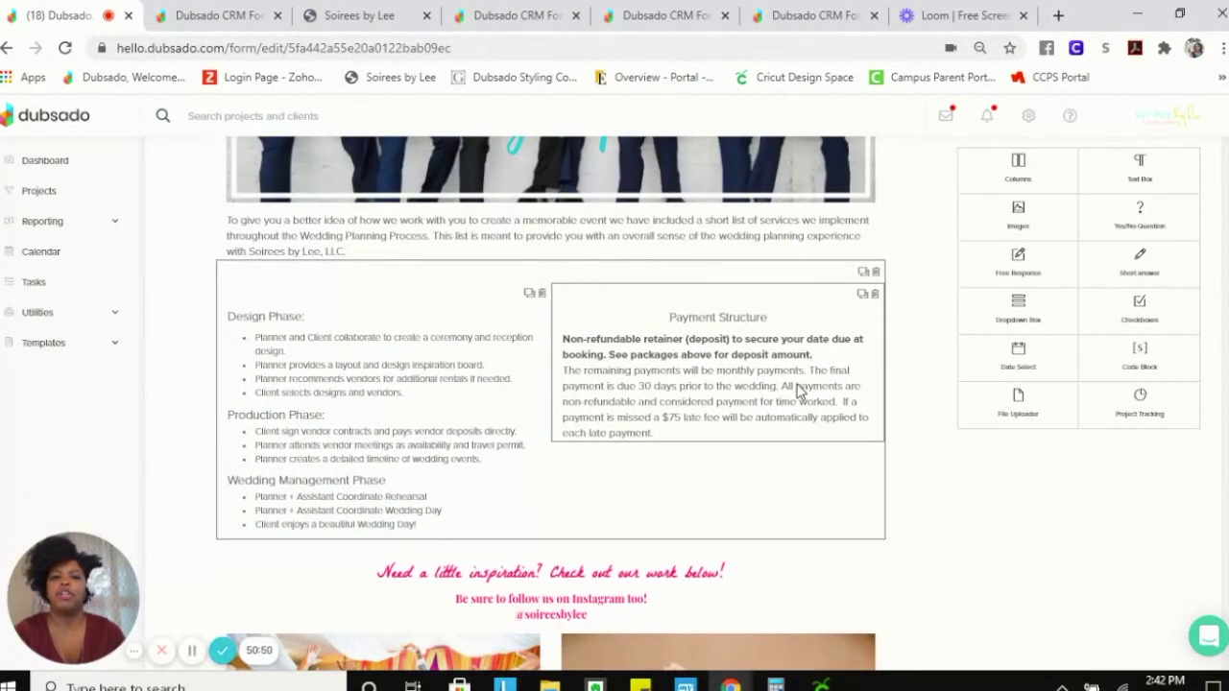
- Review the inspiration photo gallery down to the contact footer, and open the image settings of the gallery's first photo
scroll(795, 389, "down", 4)
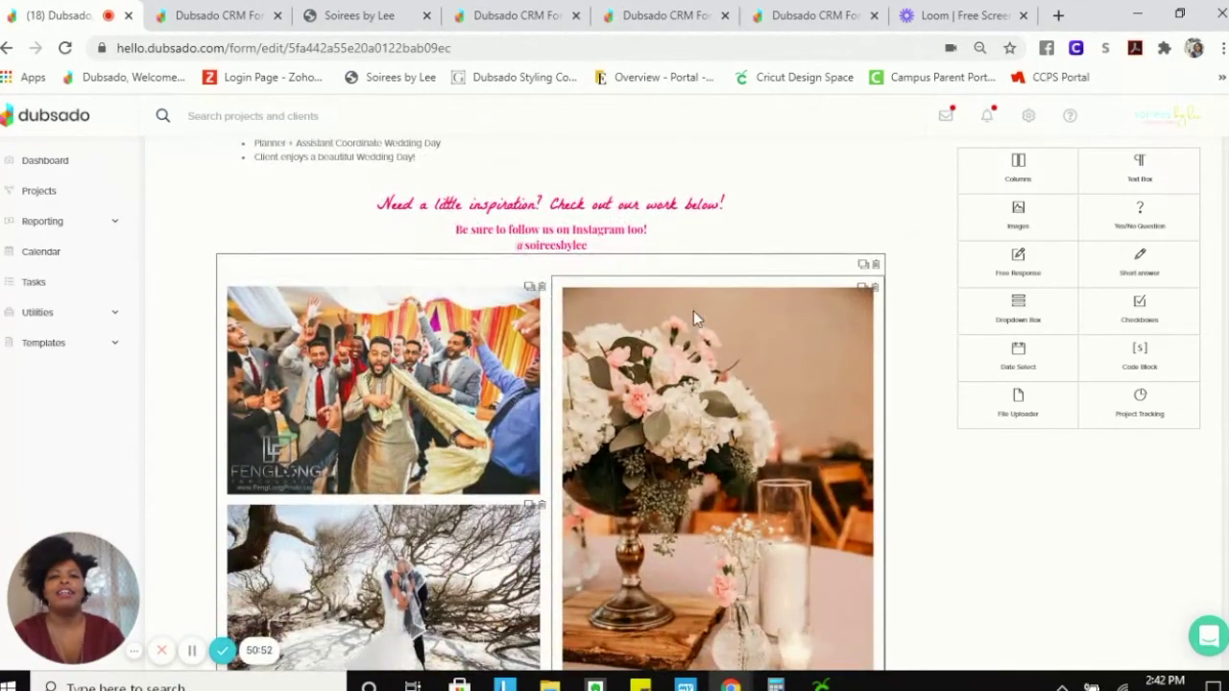
scroll(769, 412, "down", 7)
scroll(778, 410, "down", 10)
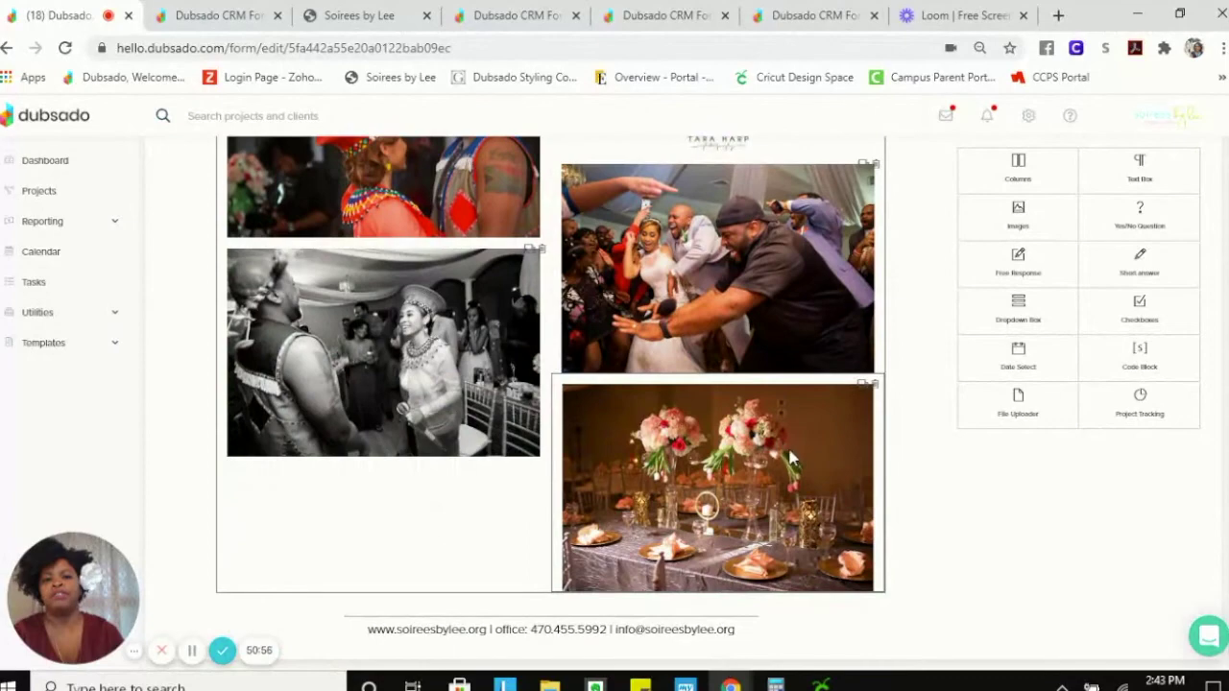
scroll(669, 401, "up", 7)
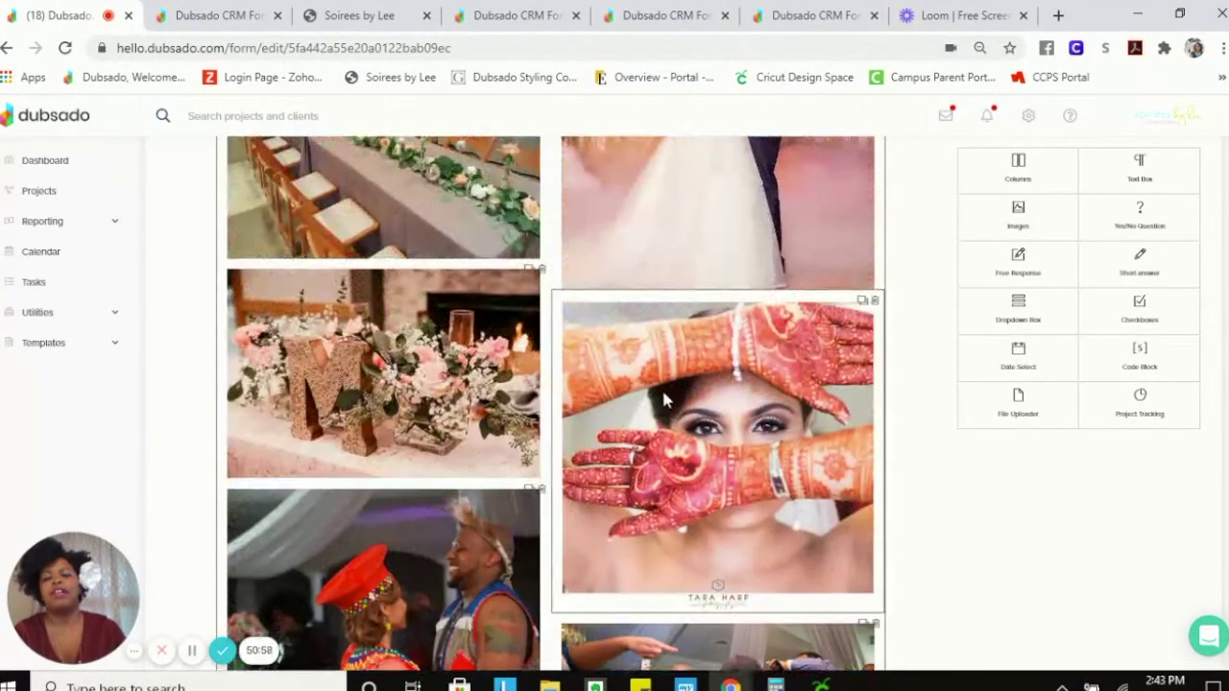
scroll(669, 401, "up", 7)
scroll(669, 397, "down", 3)
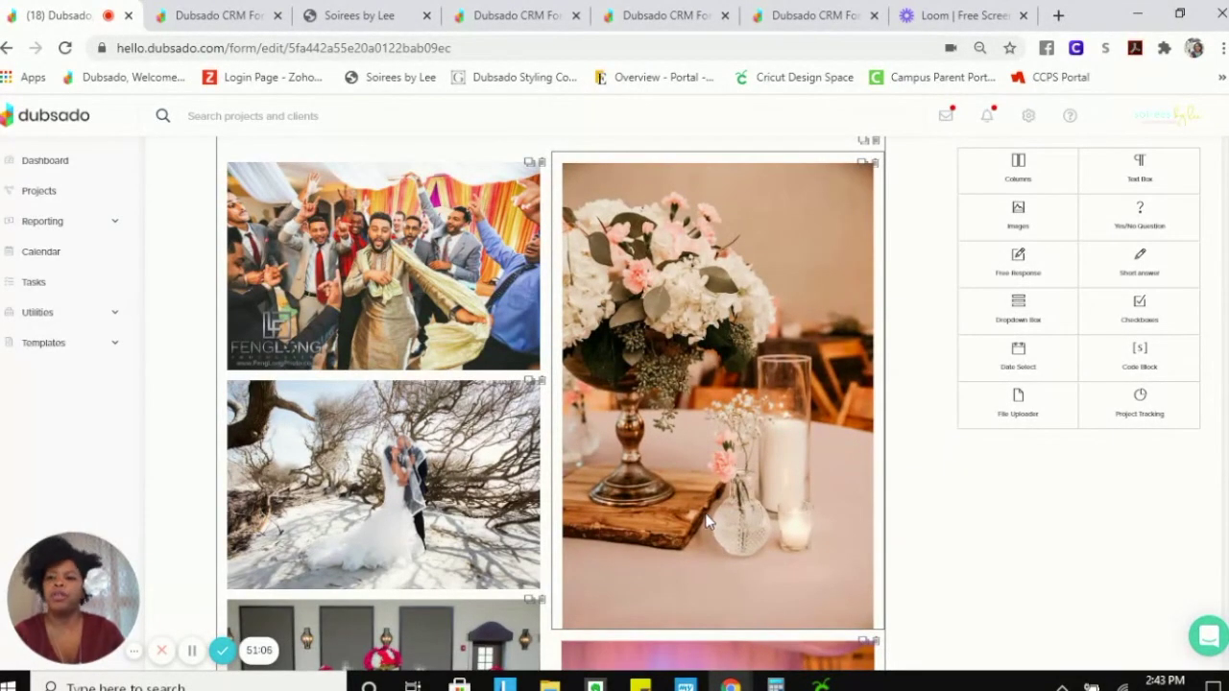
scroll(705, 519, "down", 2)
scroll(710, 504, "up", 3)
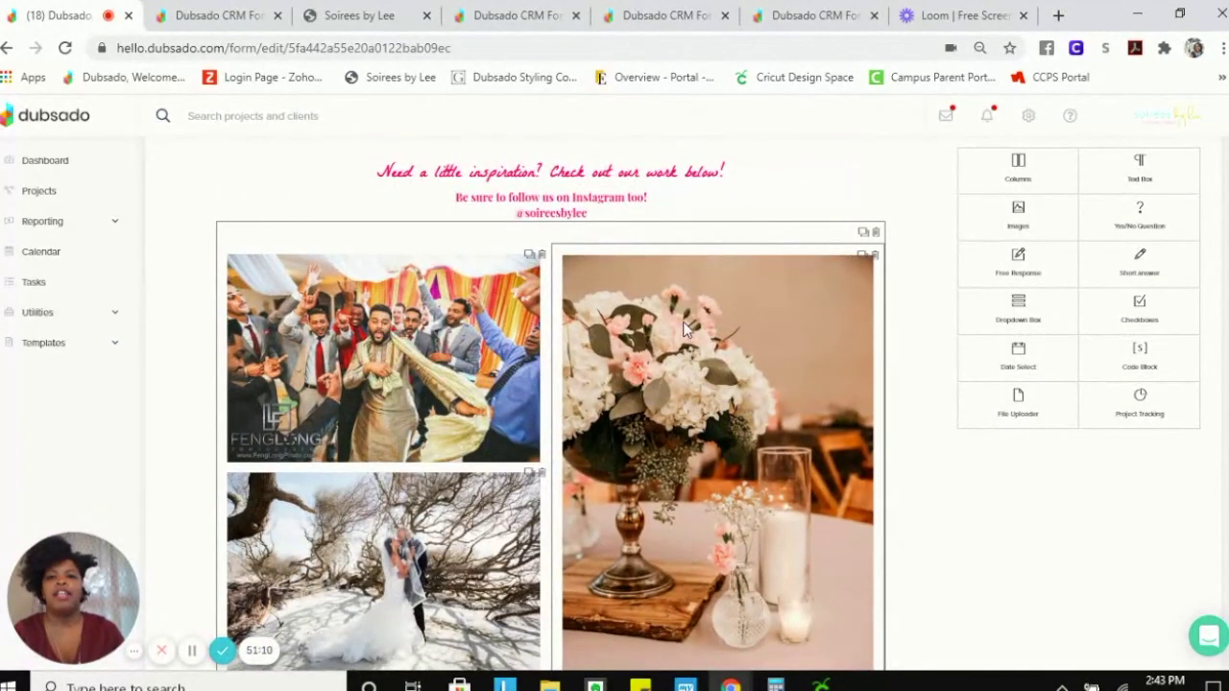
left_click(846, 400)
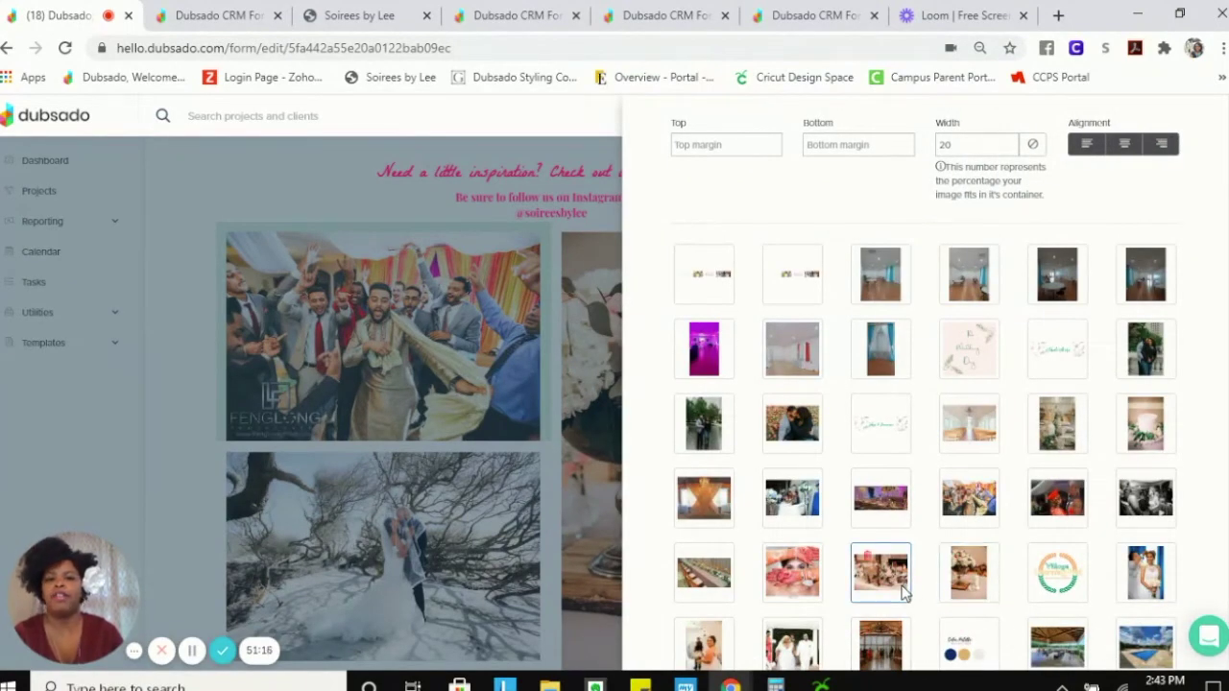
- Swap the gallery's first photo for the floral letter M centerpiece and switch it back to the dancing men photo
left_click(892, 587)
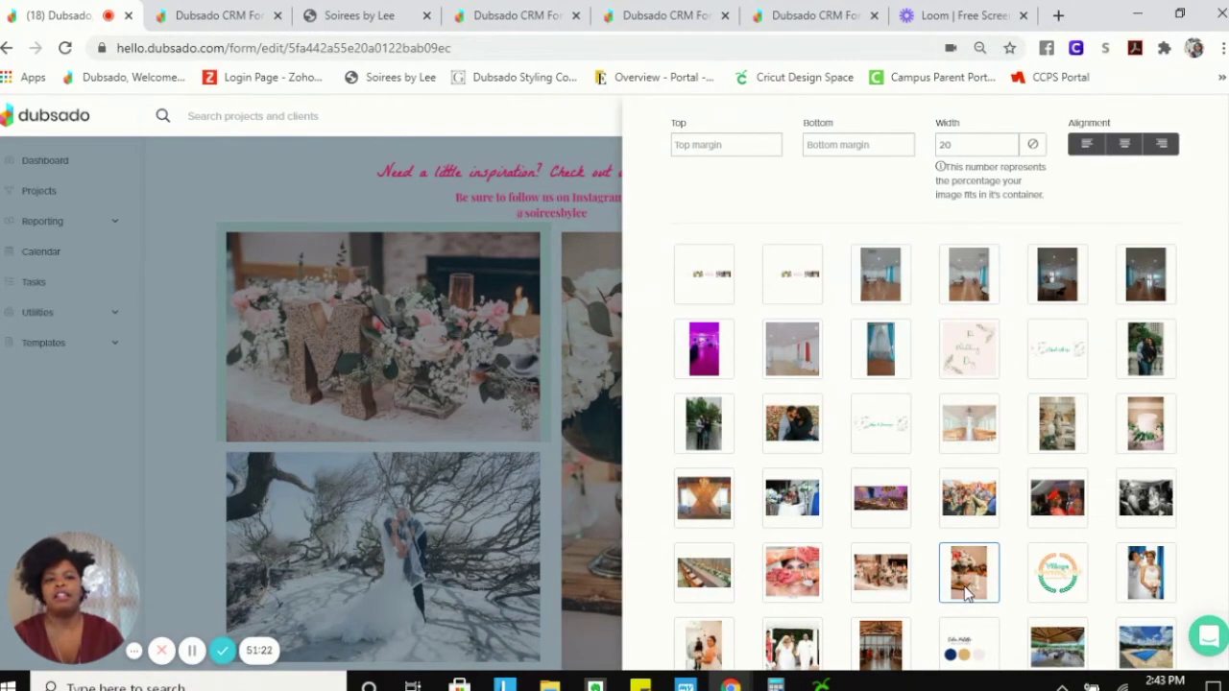
left_click(968, 500)
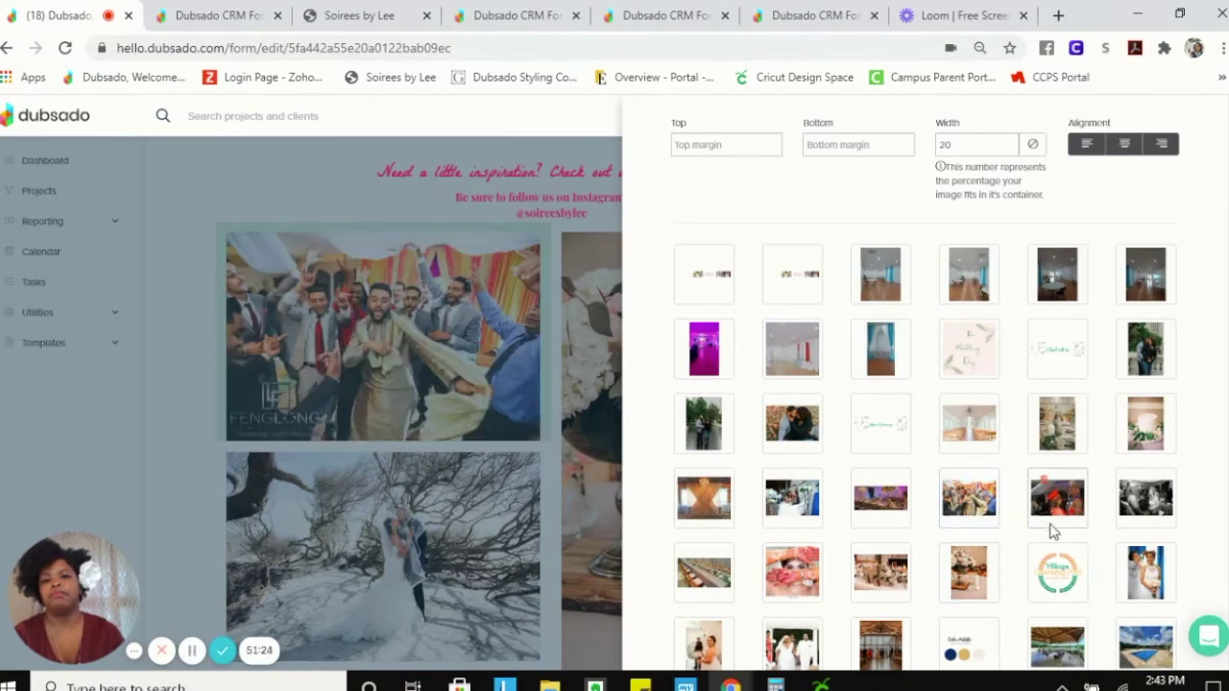
- Review the Upload Images area, bring up and minimize the Webinar folder window, and close the image settings
scroll(1056, 533, "down", 3)
scroll(1171, 550, "down", 15)
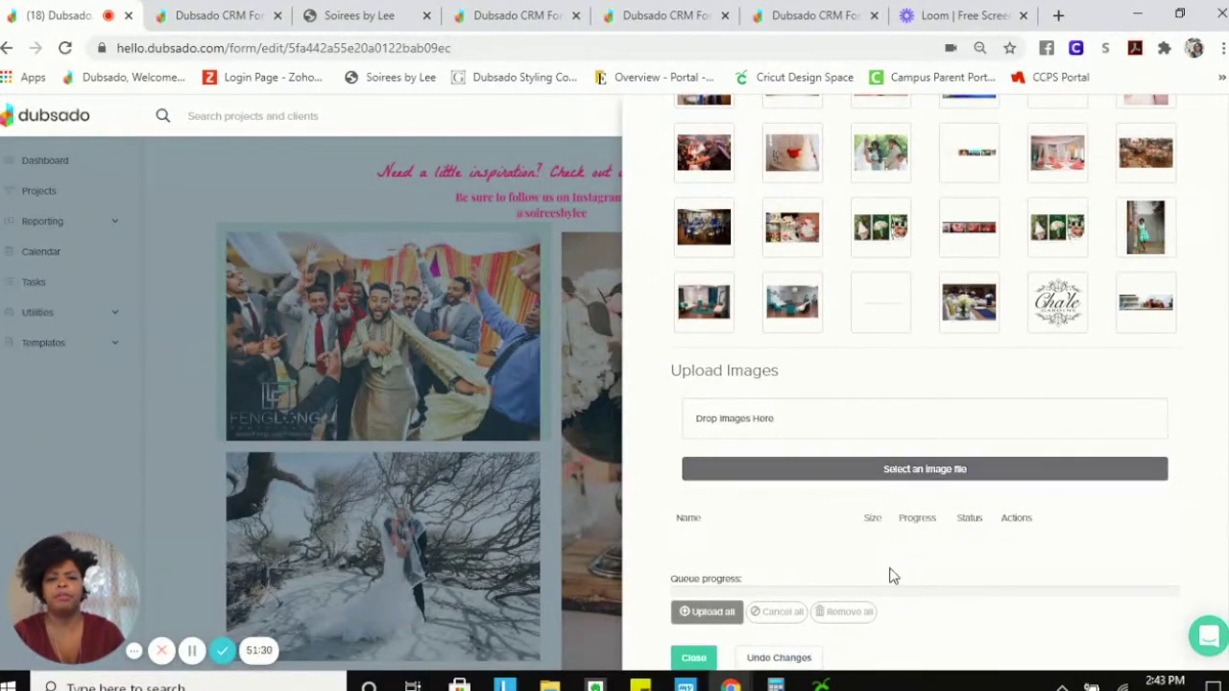
left_click(552, 686)
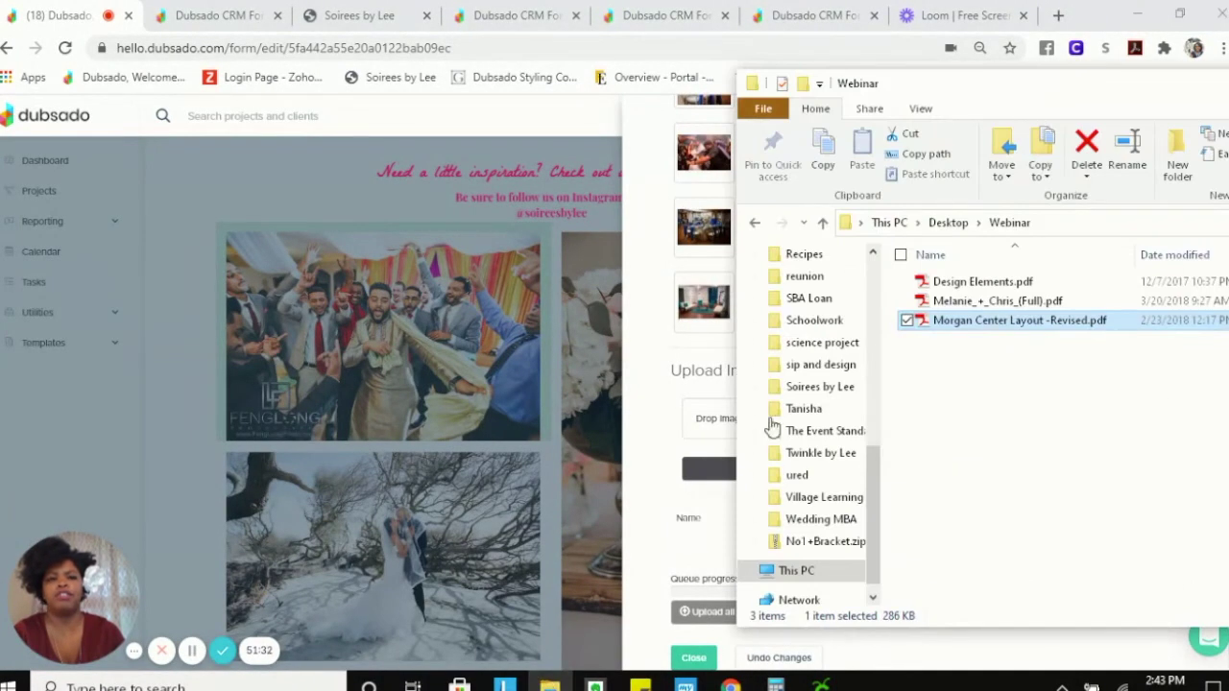
left_click_drag(1121, 96, 356, 77)
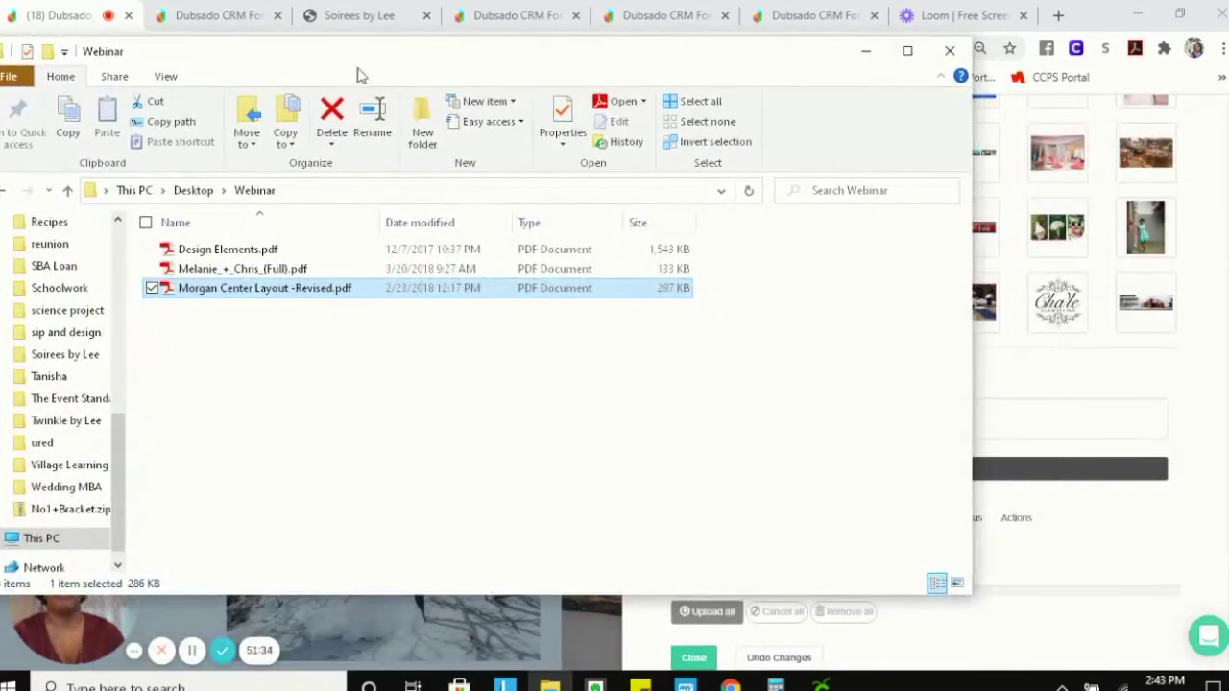
left_click(867, 50)
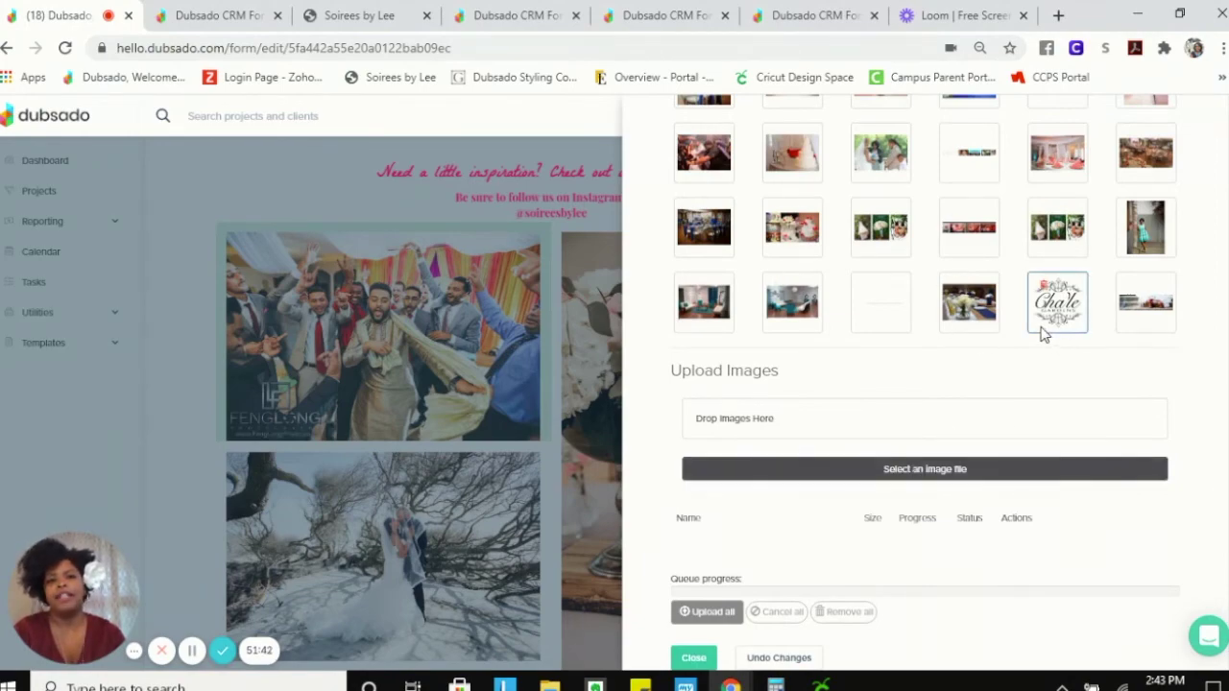
left_click(691, 661)
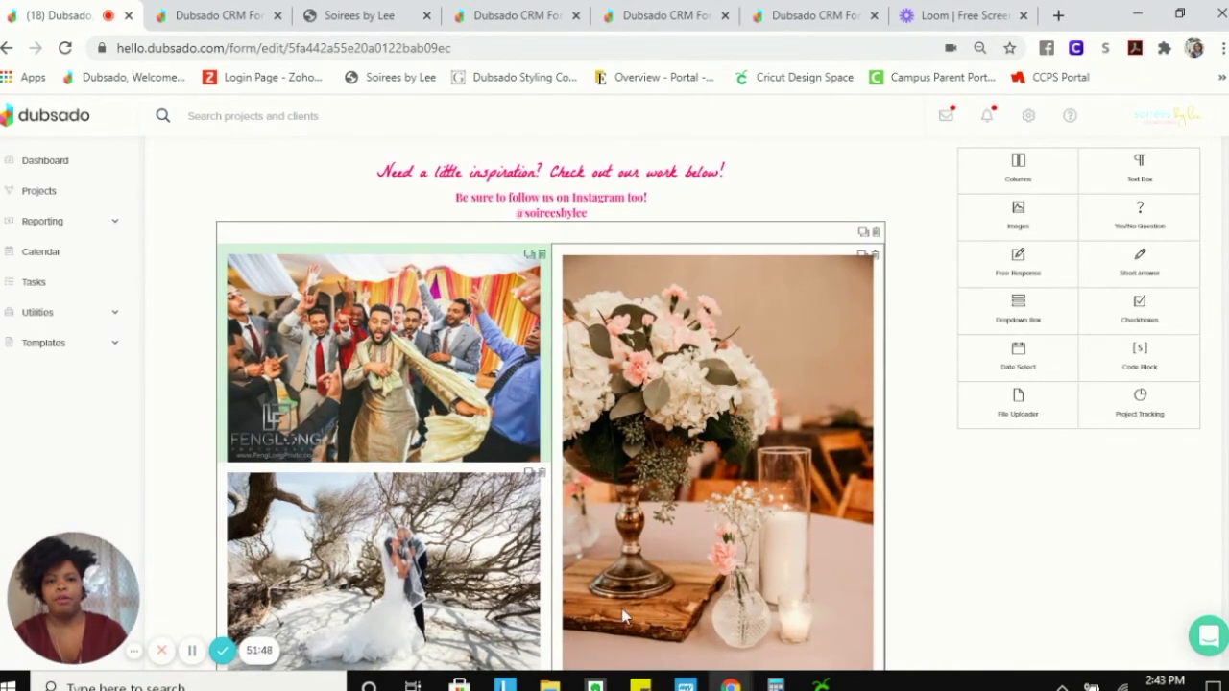
- Look through the two-column inspiration gallery down to the contact footer and back up to its first photos
scroll(723, 531, "down", 3)
scroll(773, 542, "down", 10)
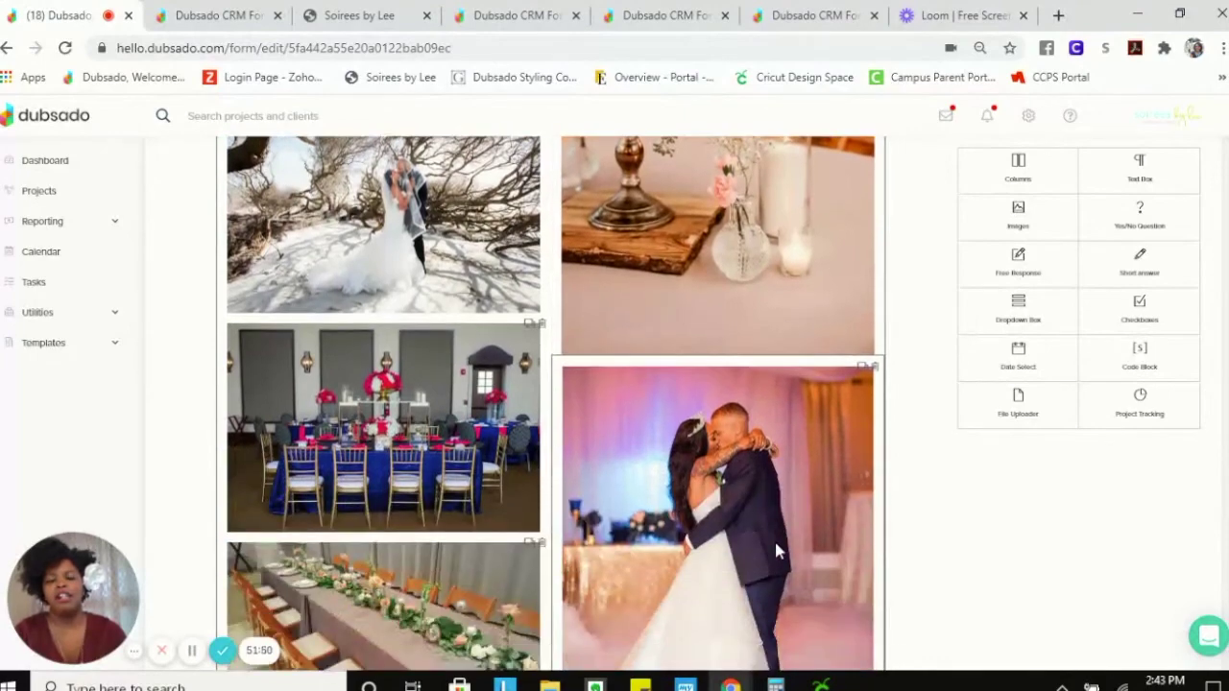
scroll(786, 543, "down", 5)
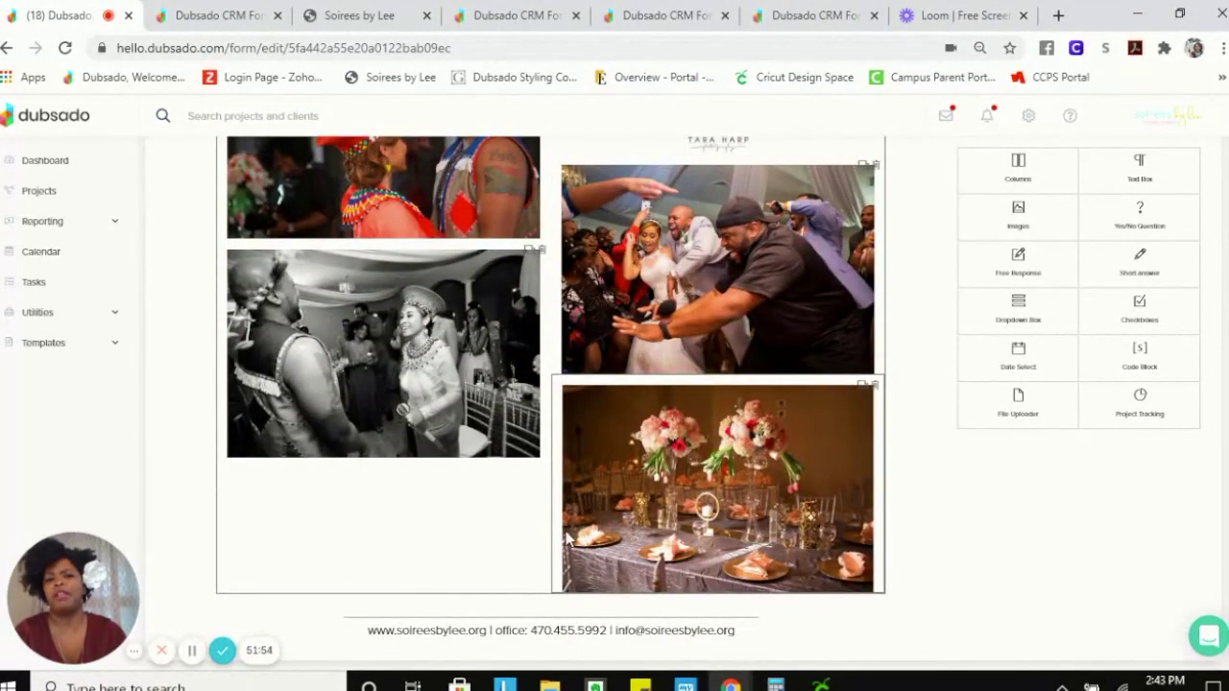
scroll(566, 538, "up", 10)
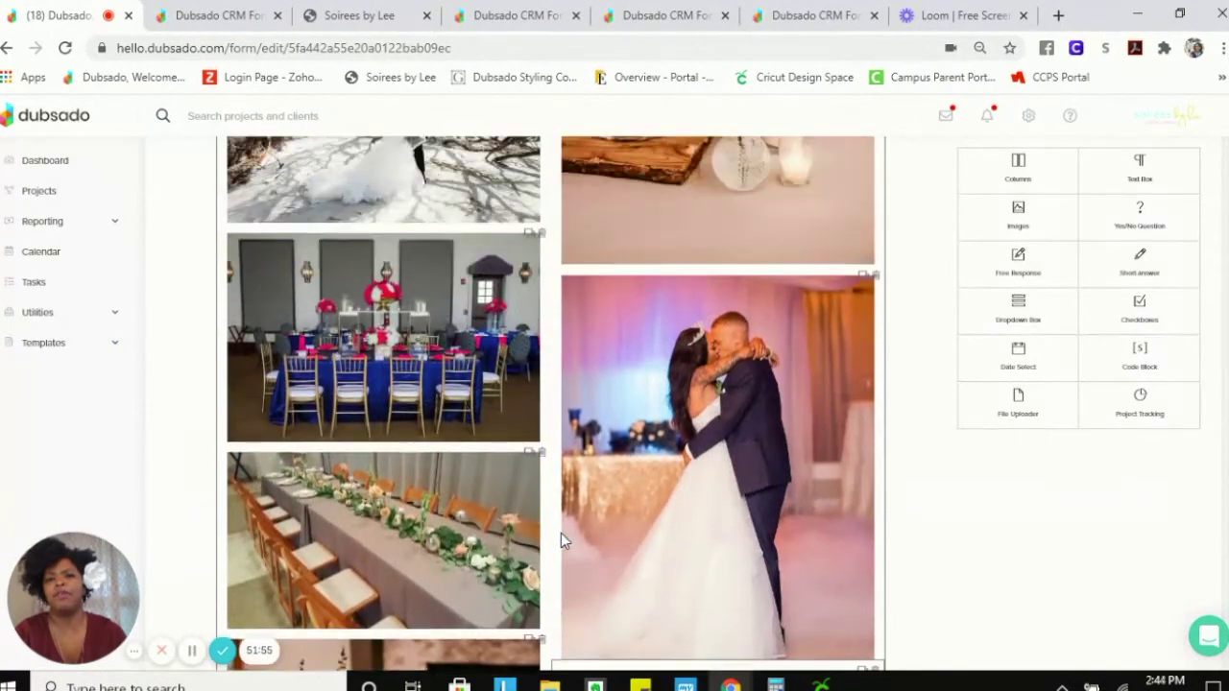
scroll(562, 538, "up", 4)
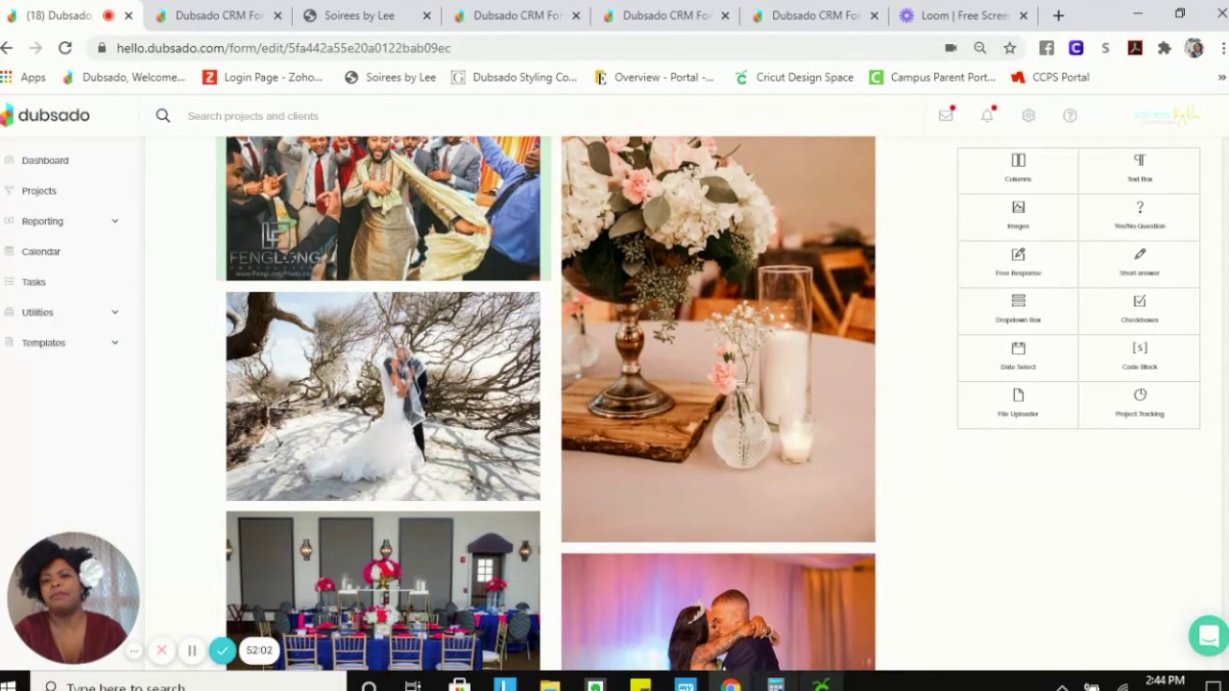
scroll(889, 548, "down", 10)
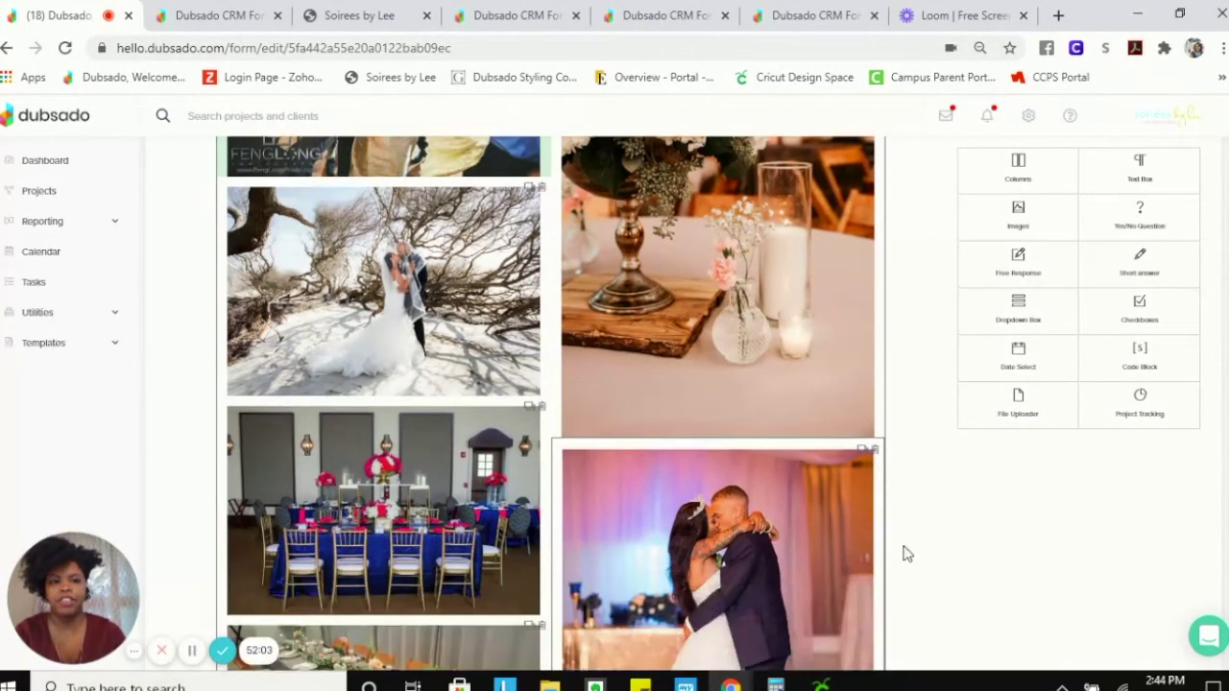
scroll(966, 561, "up", 5)
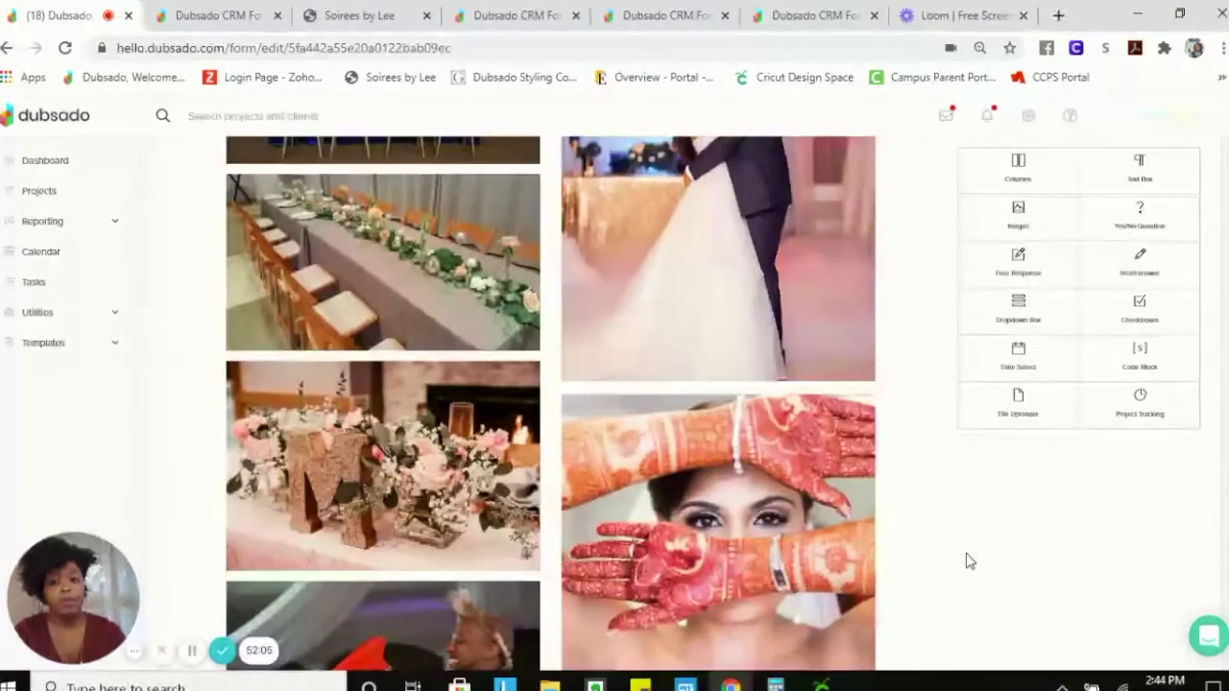
scroll(974, 566, "up", 1)
scroll(975, 568, "up", 3)
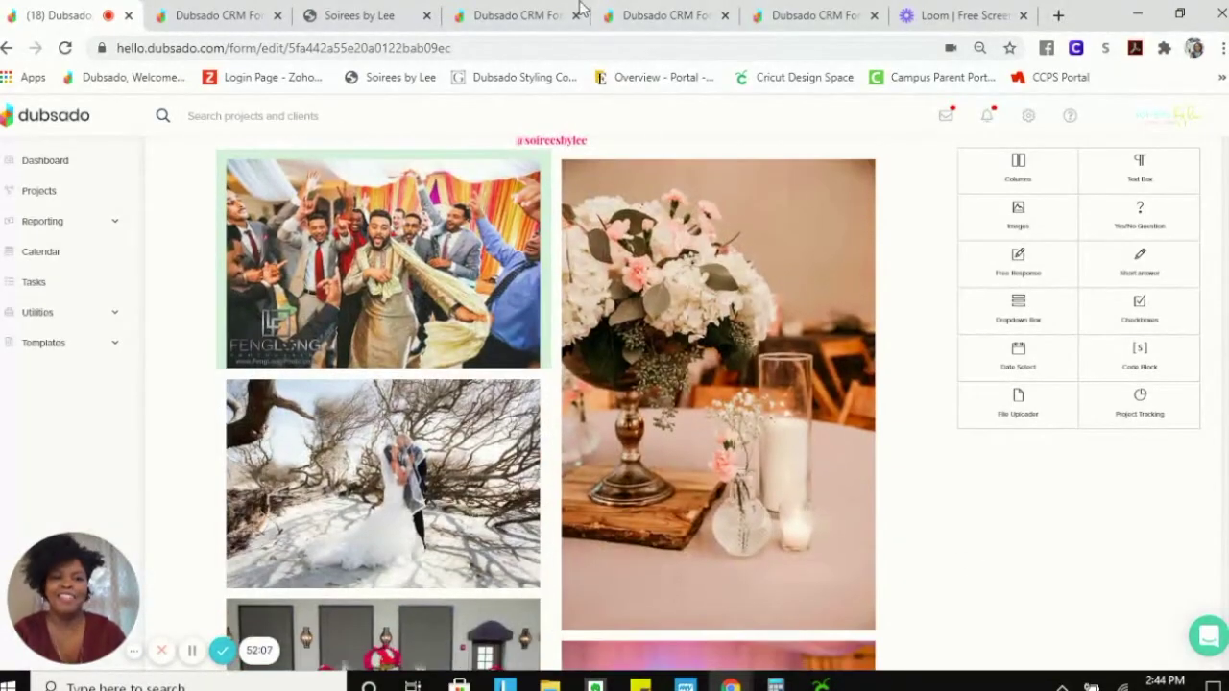
- Save and close the Wedding Planning + Design Pricing Guide form
scroll(1180, 173, "up", 5)
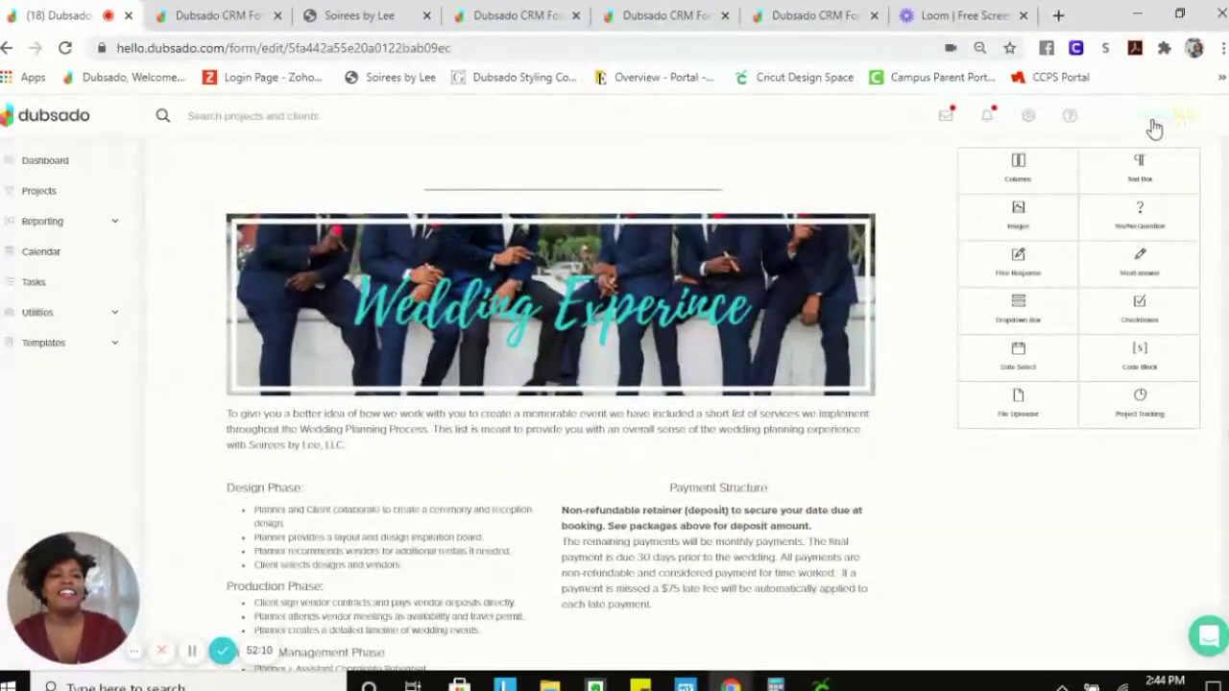
scroll(922, 244, "up", 15)
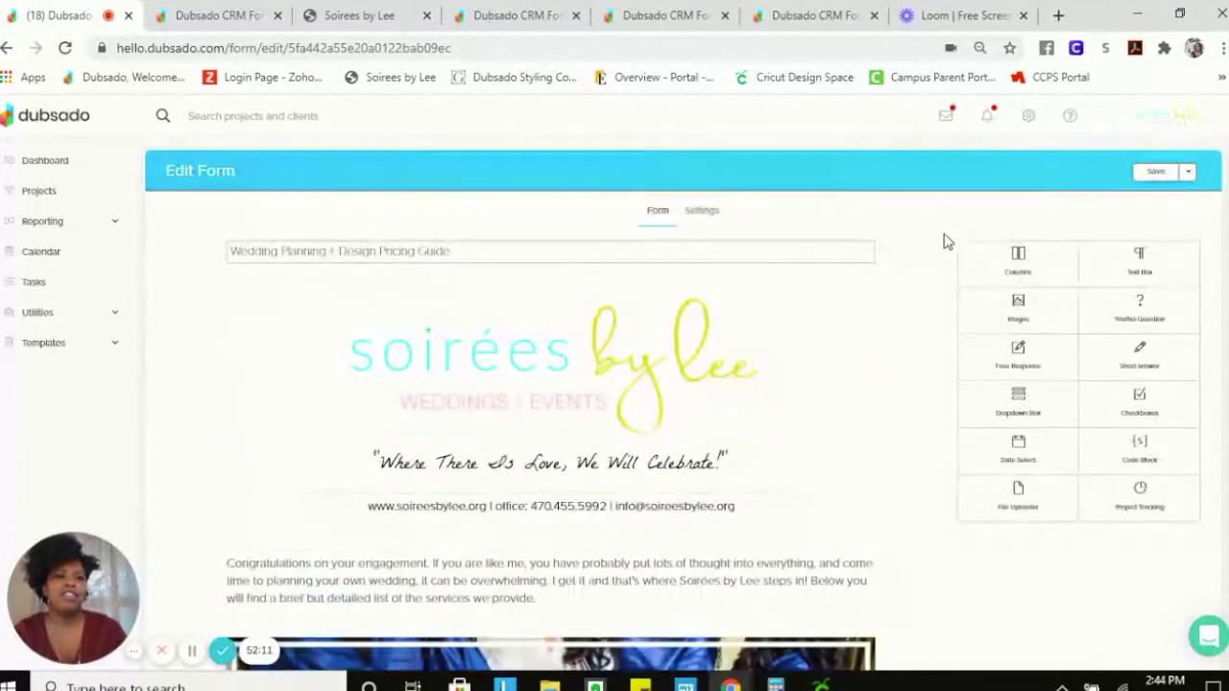
left_click(1187, 172)
left_click(1168, 200)
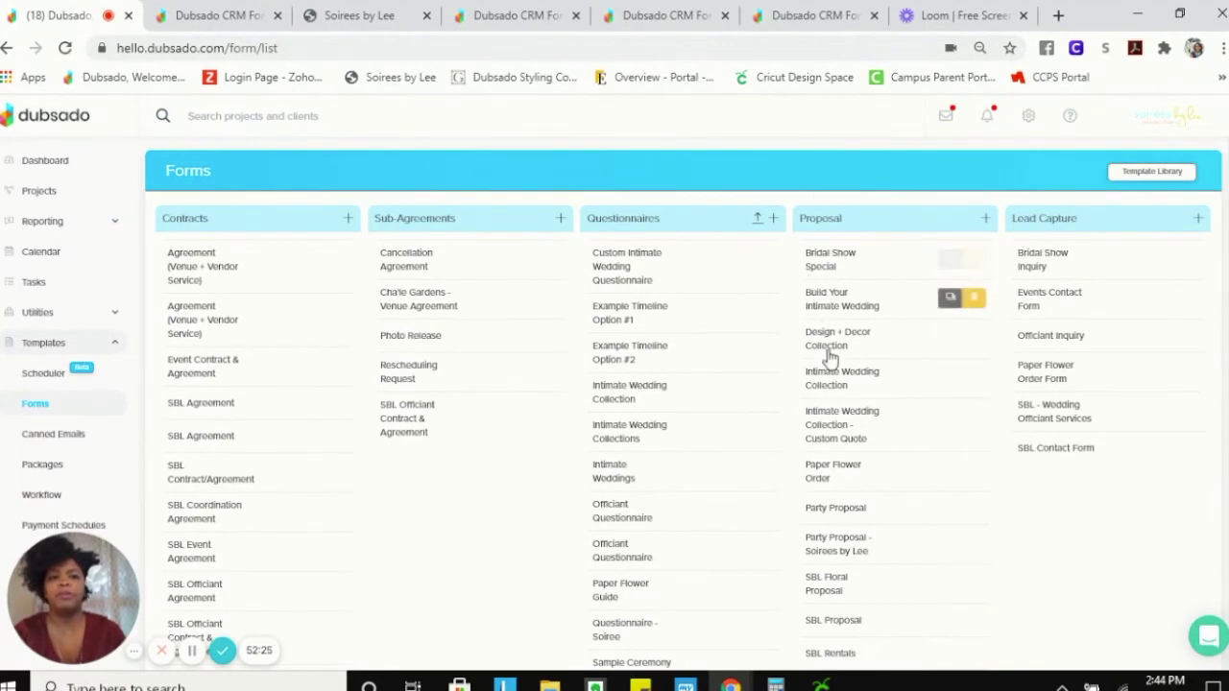
- Open the Intimate Wedding Collection - Custom Quote proposal and examine its package description, Wedding Experience section and booking instructions
left_click(835, 425)
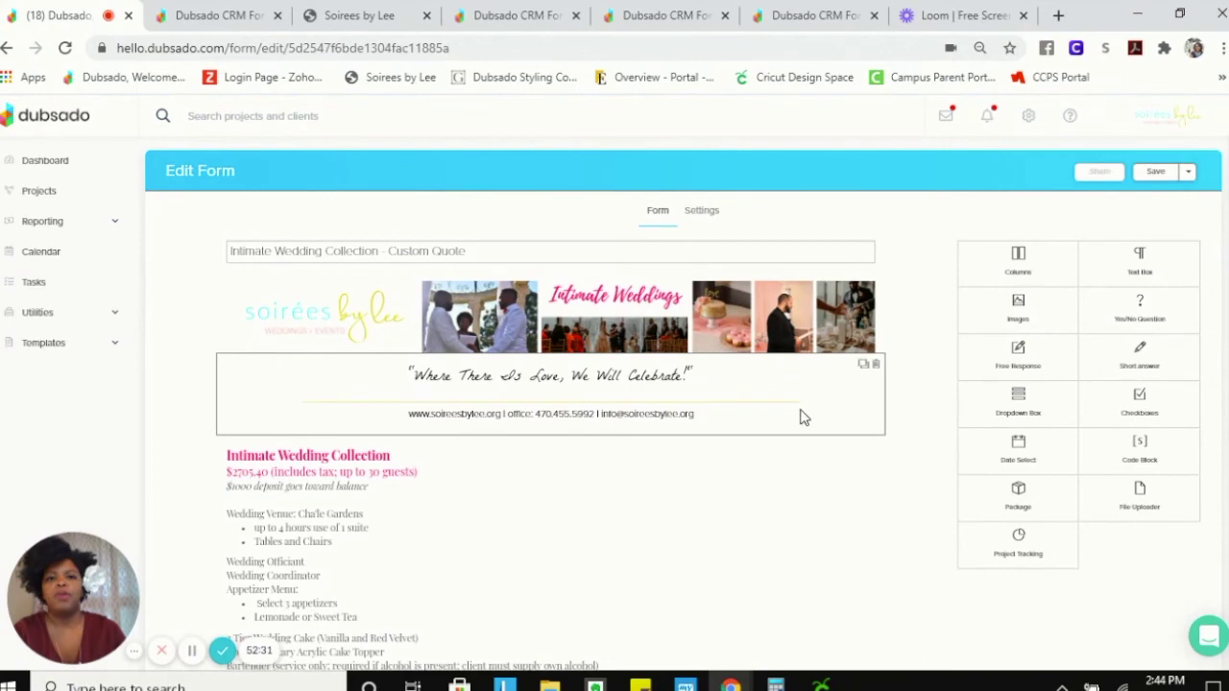
scroll(815, 438, "down", 4)
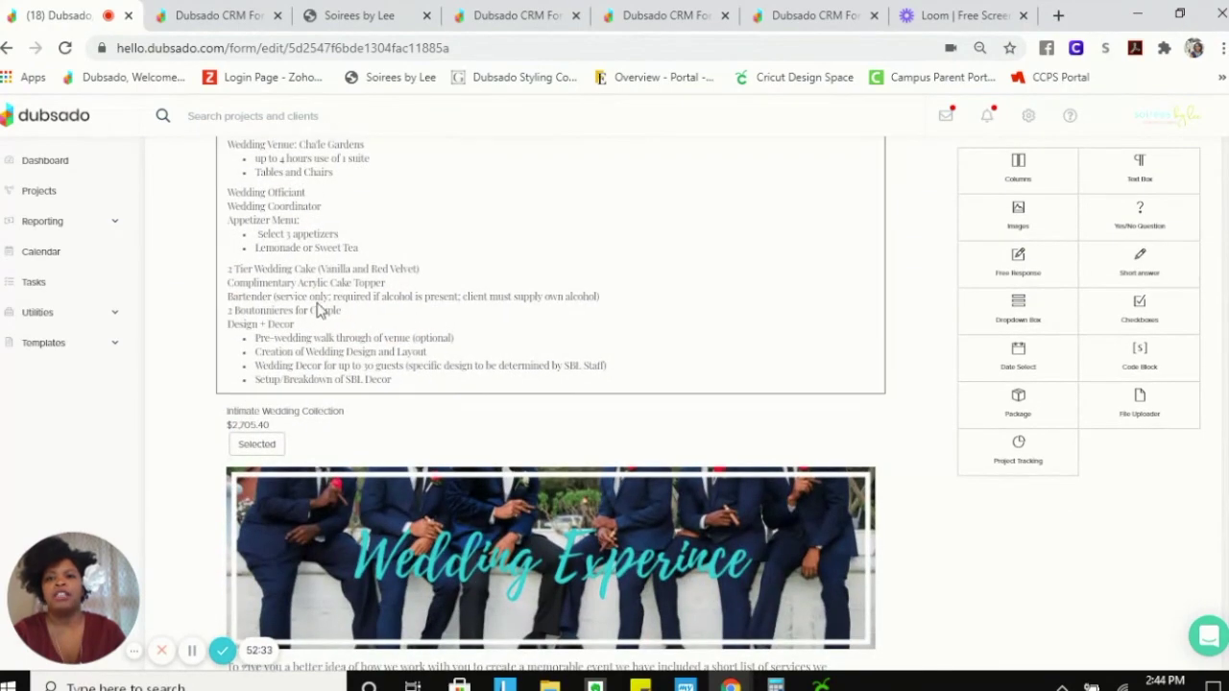
scroll(370, 322, "up", 2)
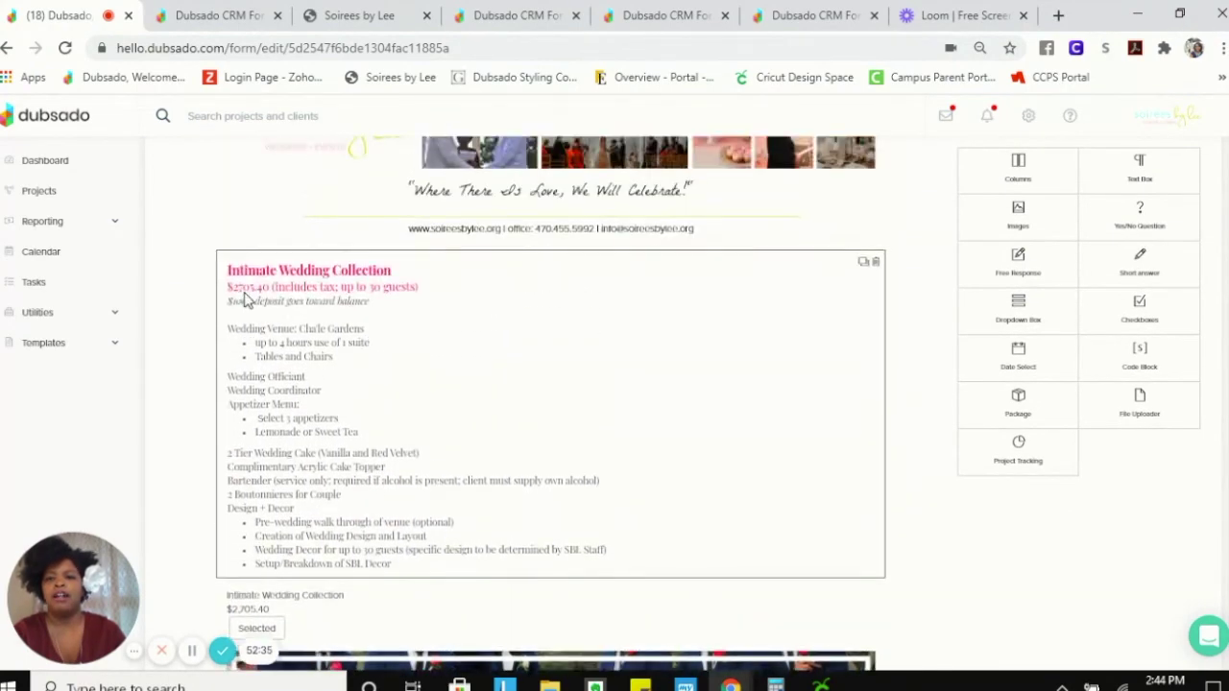
scroll(461, 426, "down", 3)
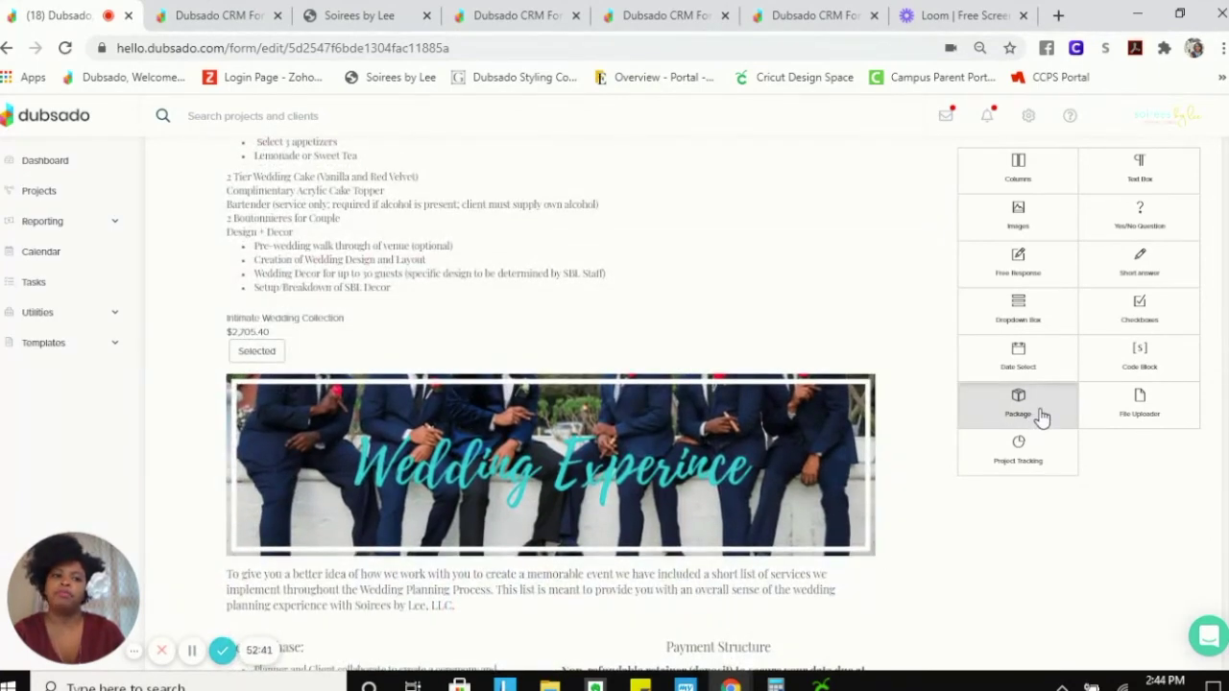
scroll(861, 627, "down", 4)
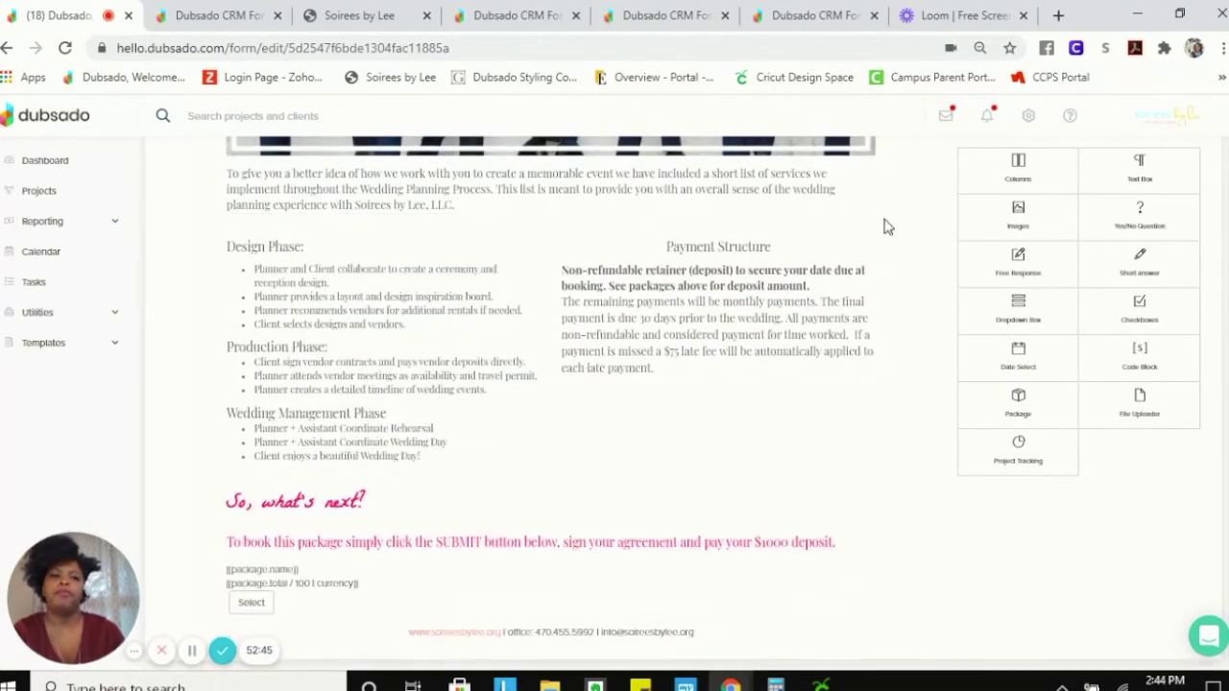
- Check the package selection settings of the unassigned package block above the footer, close them, and delete the block
left_click(275, 592)
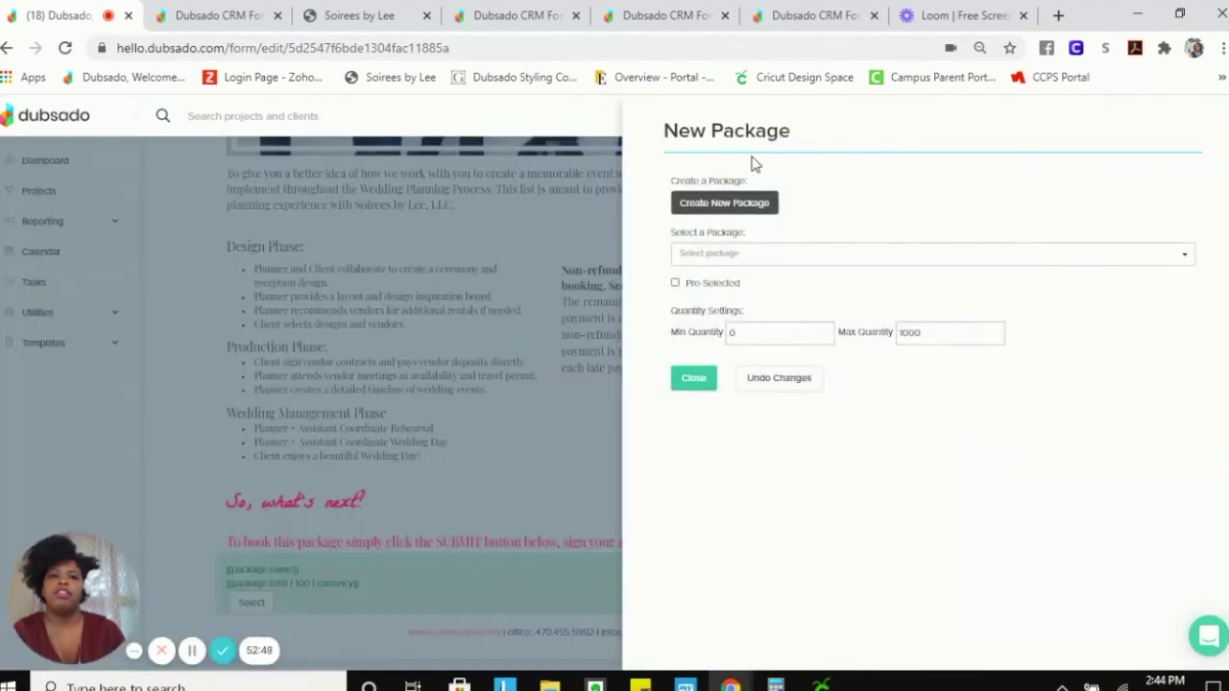
left_click(747, 253)
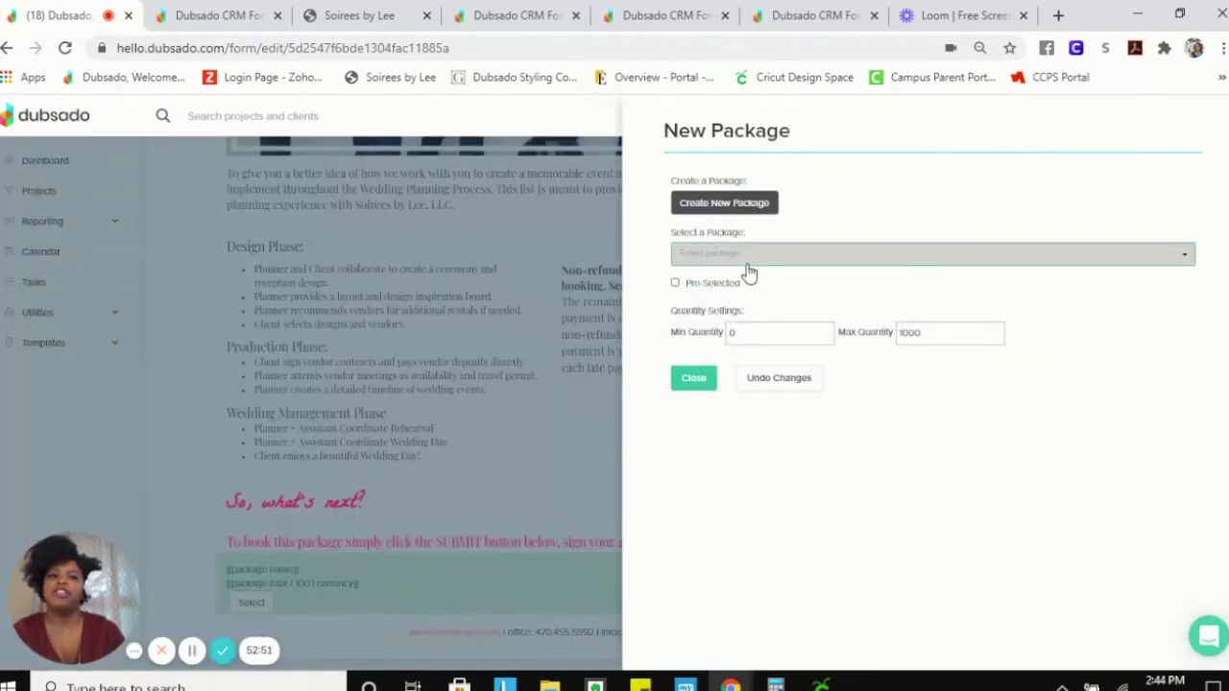
left_click(938, 551)
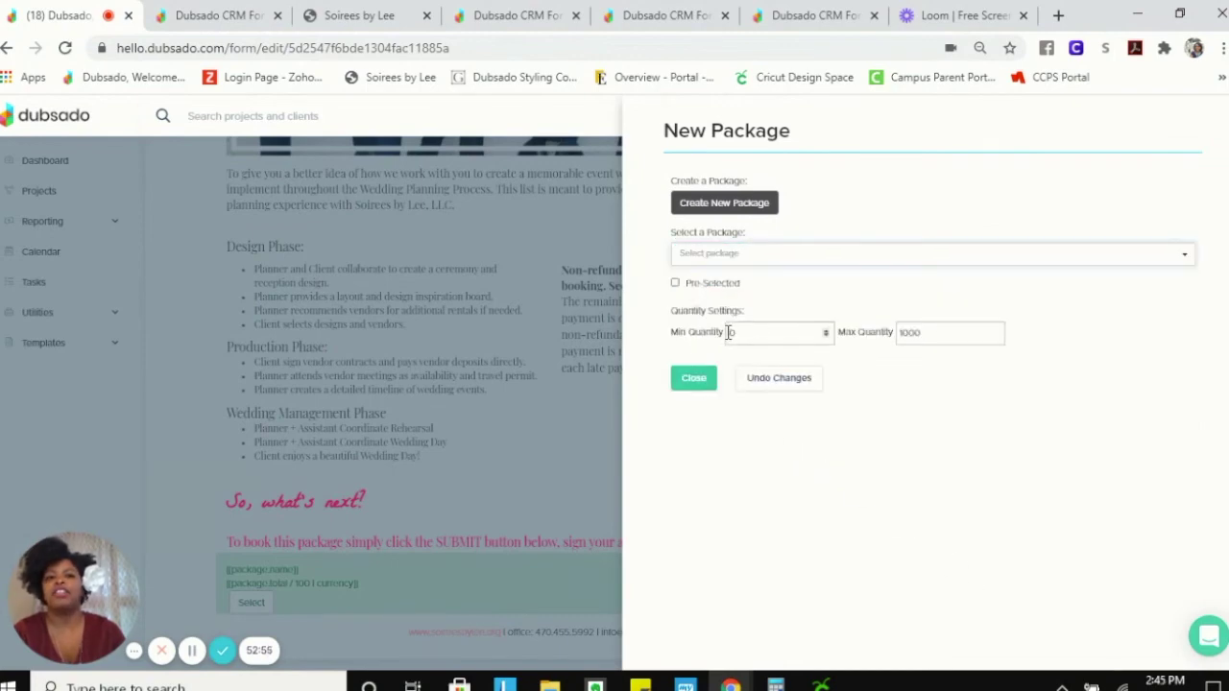
left_click(695, 378)
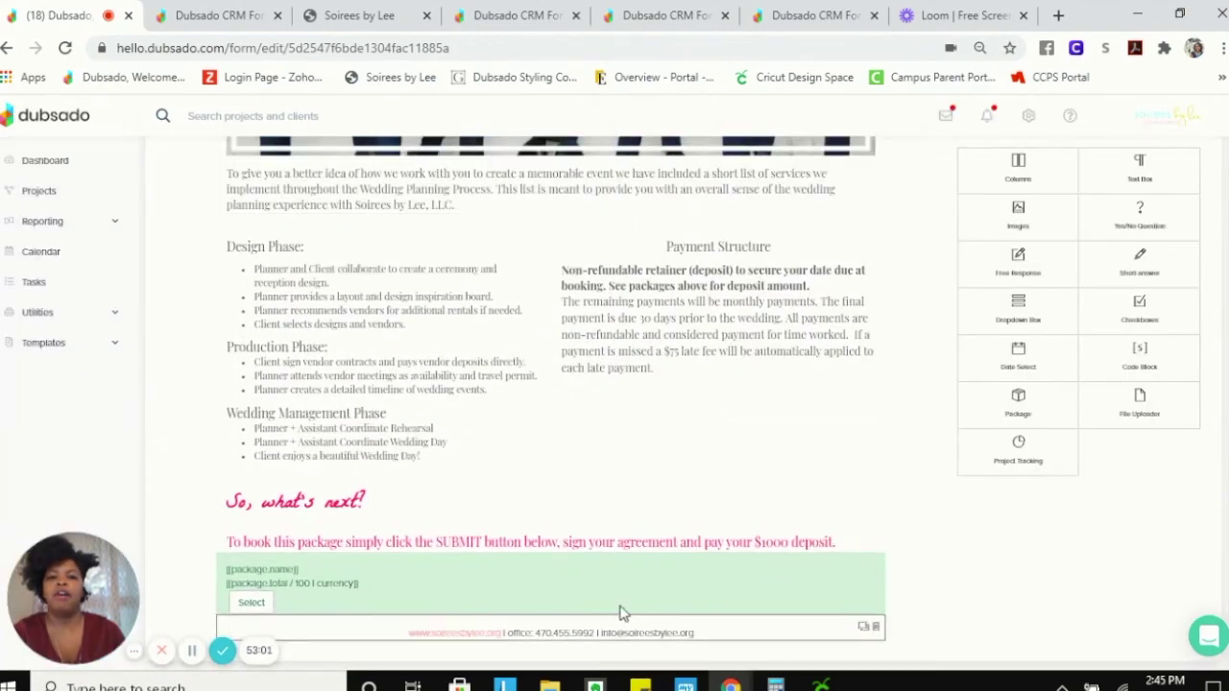
left_click(877, 569)
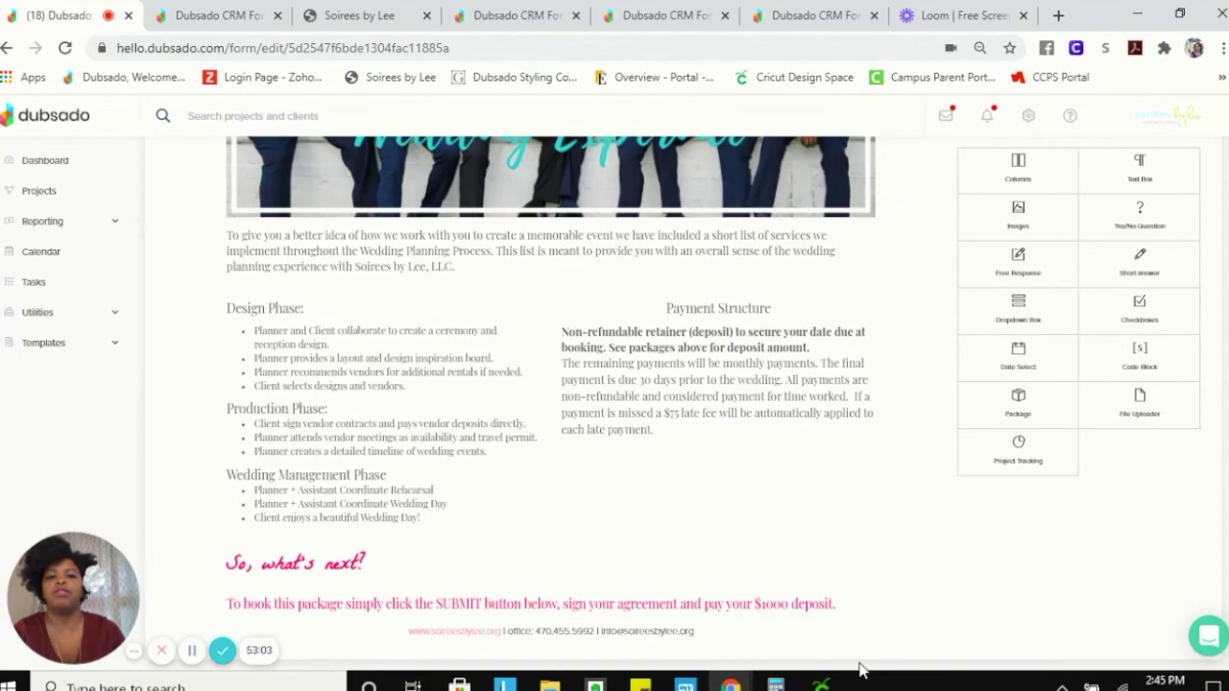
- Return to the proposal's header, glance over the Intimate Wedding Collection details, and save and close the form
scroll(932, 445, "up", 10)
scroll(916, 445, "up", 1)
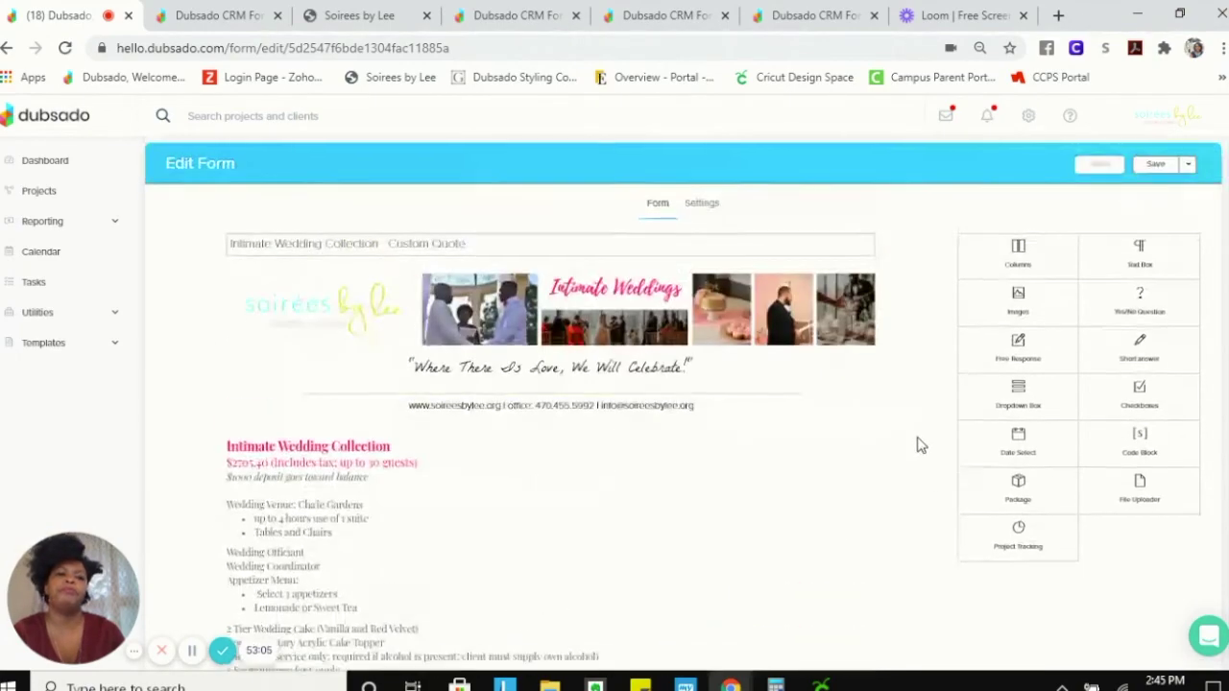
scroll(918, 442, "down", 4)
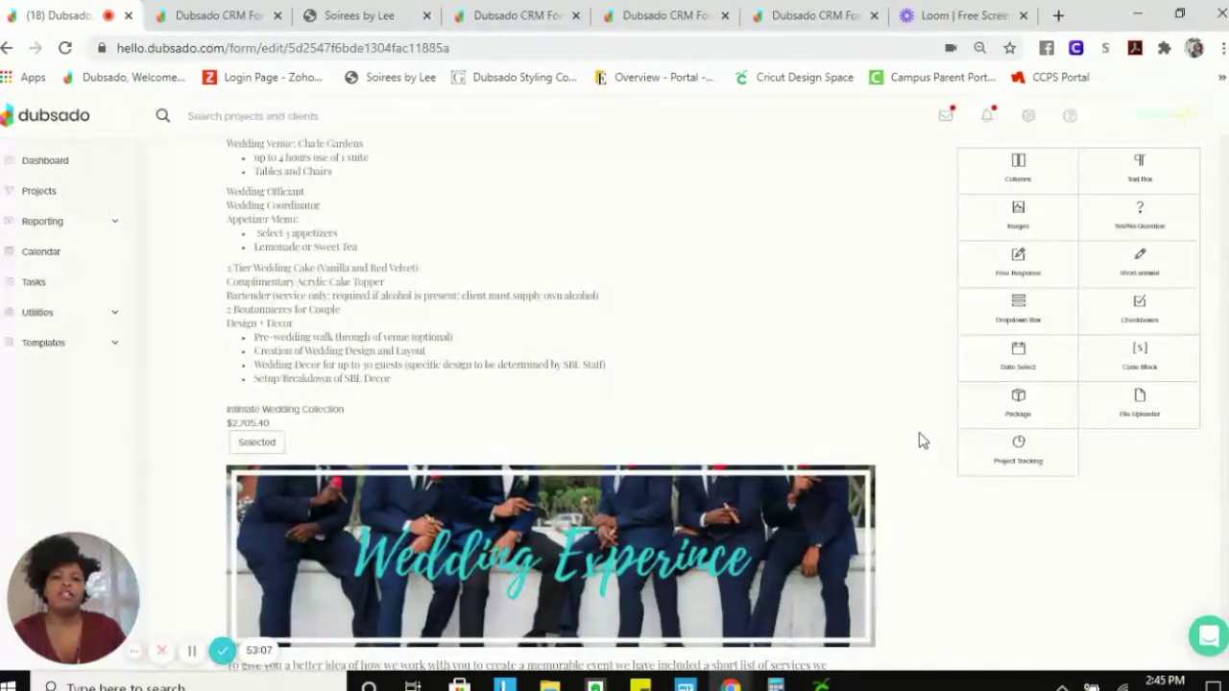
scroll(921, 440, "up", 4)
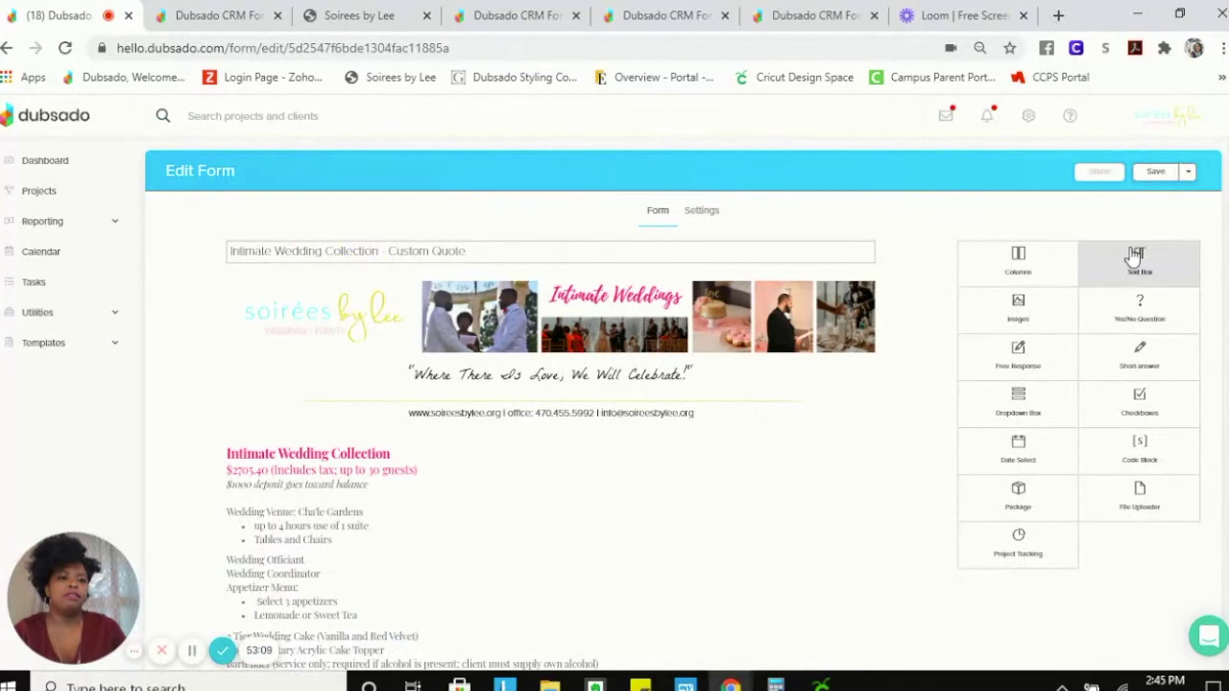
left_click(1190, 176)
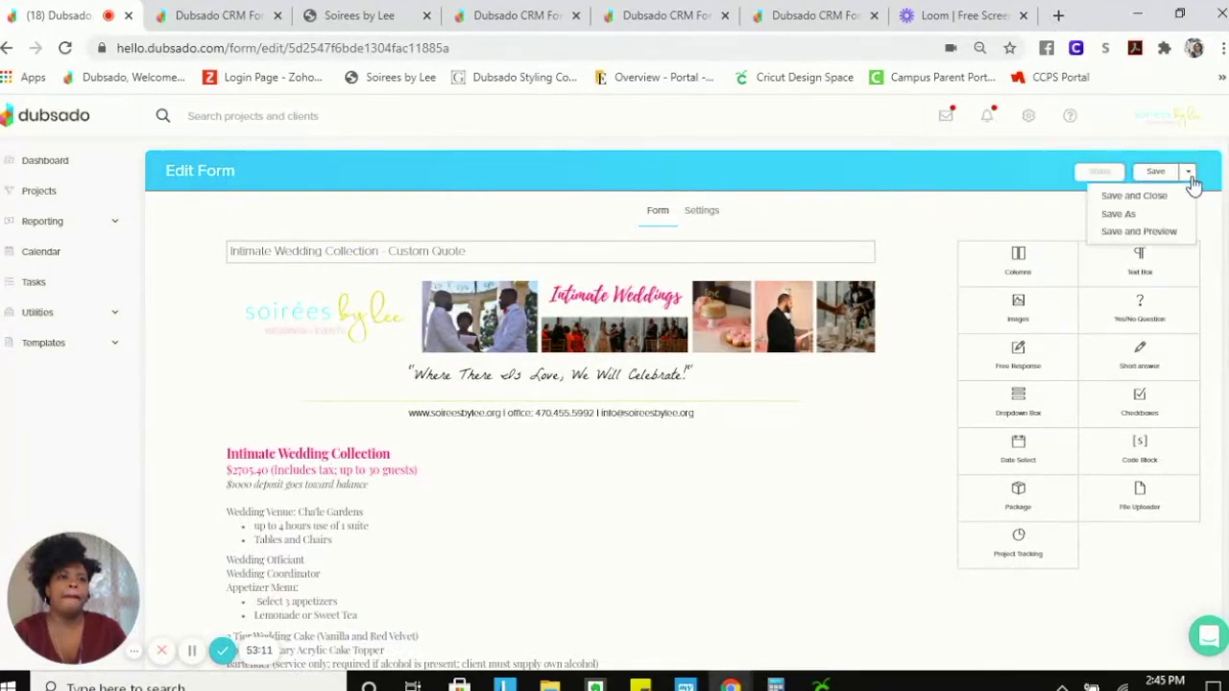
left_click(1151, 195)
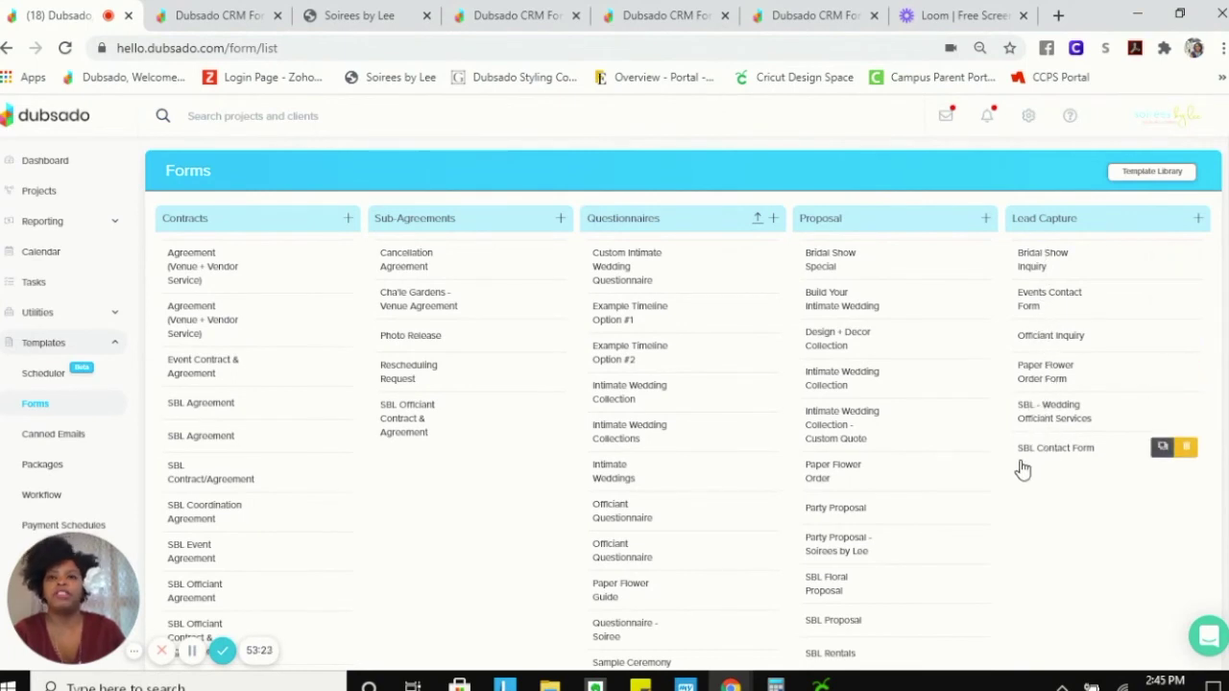
- Switch to the Soirees by Lee website, review its embedded contact form, and return to Dubsado's Forms list
left_click(378, 18)
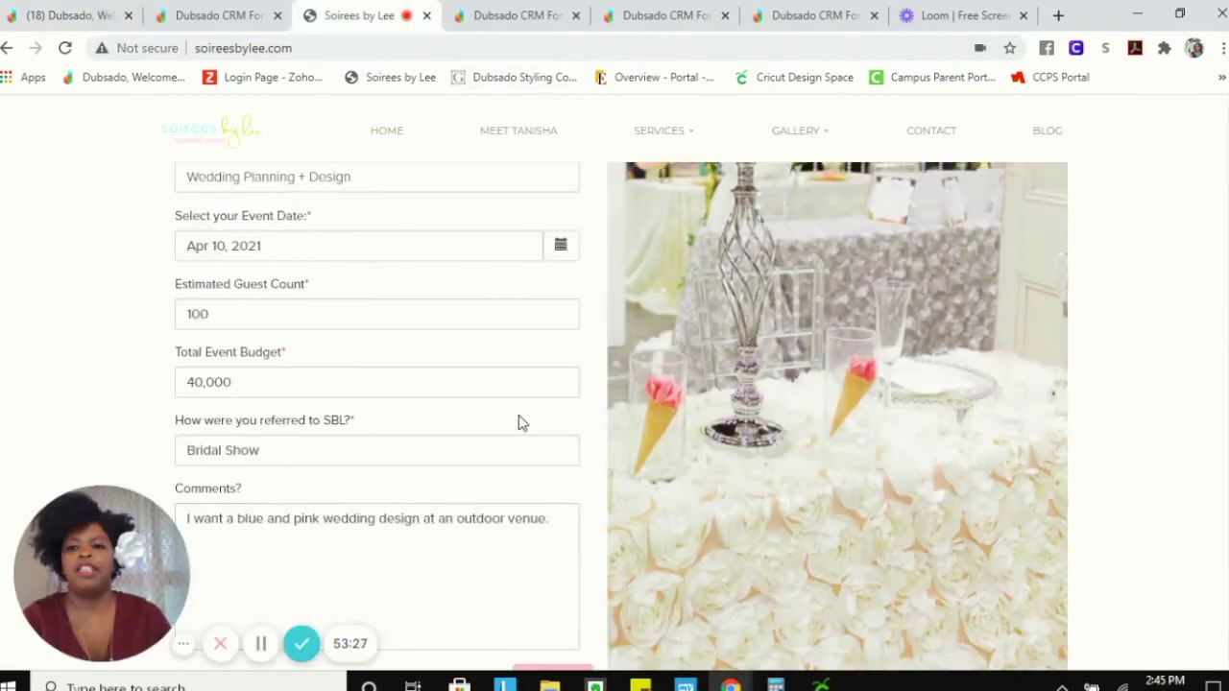
scroll(520, 413, "up", 10)
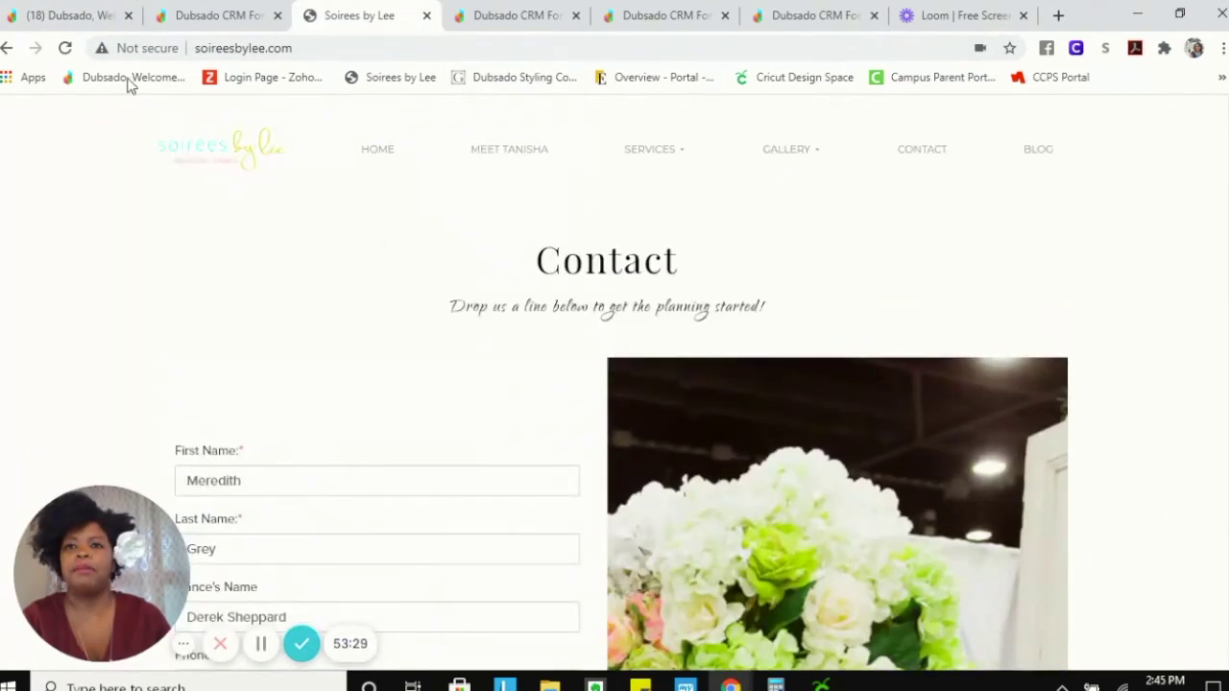
left_click(84, 14)
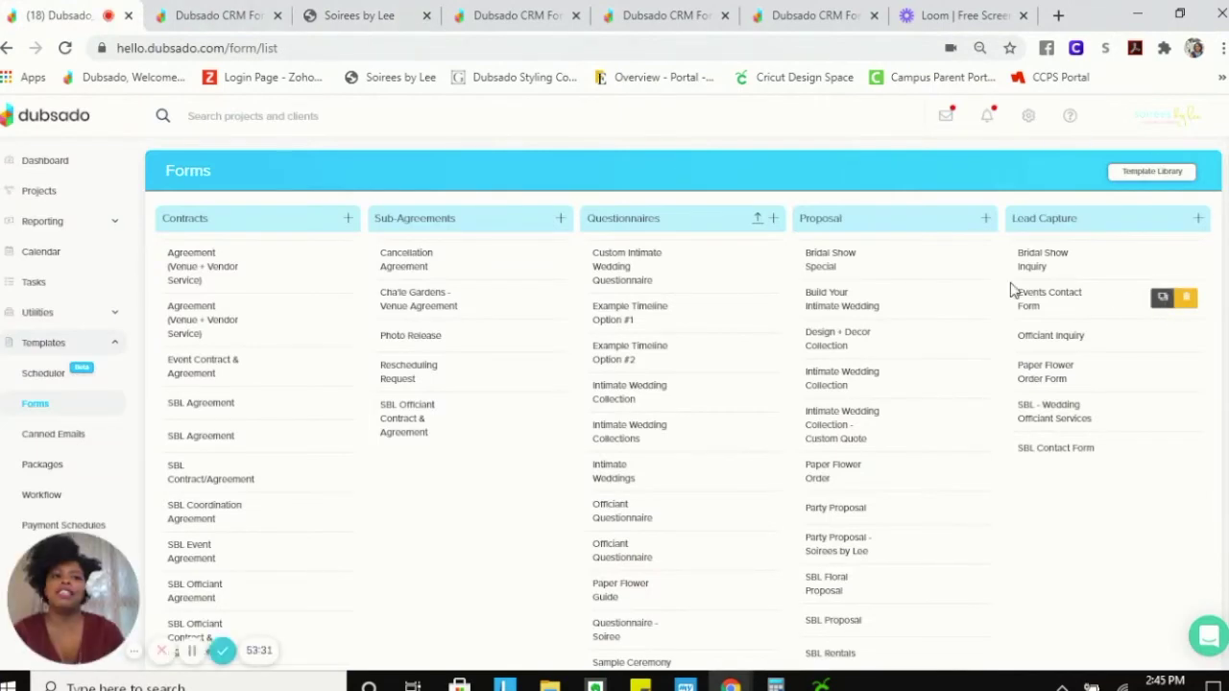
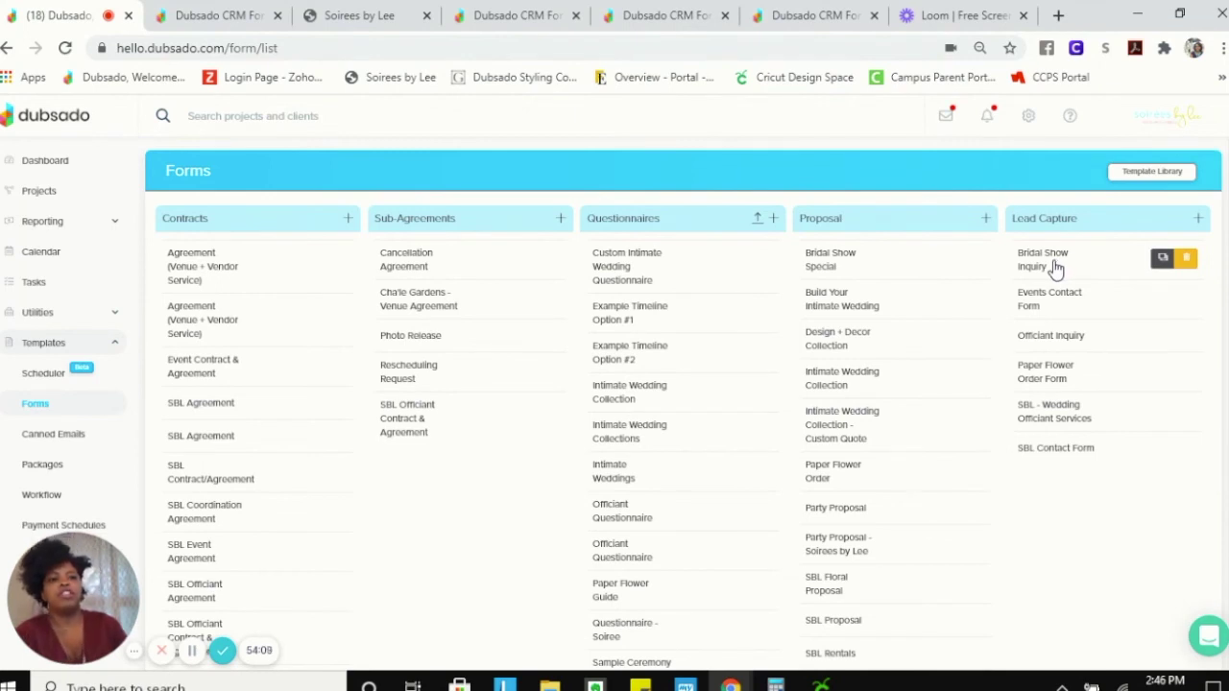
- Open the Bridal Show Inquiry lead capture, review its contact fields, wedding date and assistance checkboxes, and save and close the form
left_click(1056, 269)
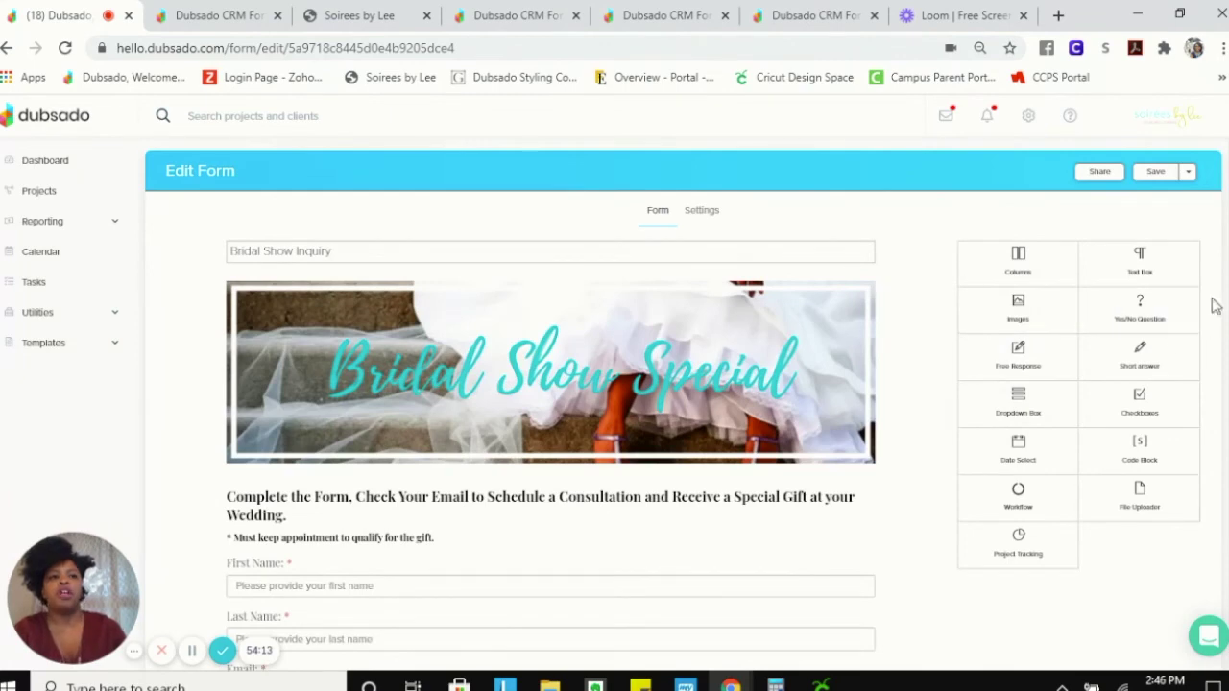
scroll(683, 405, "down", 3)
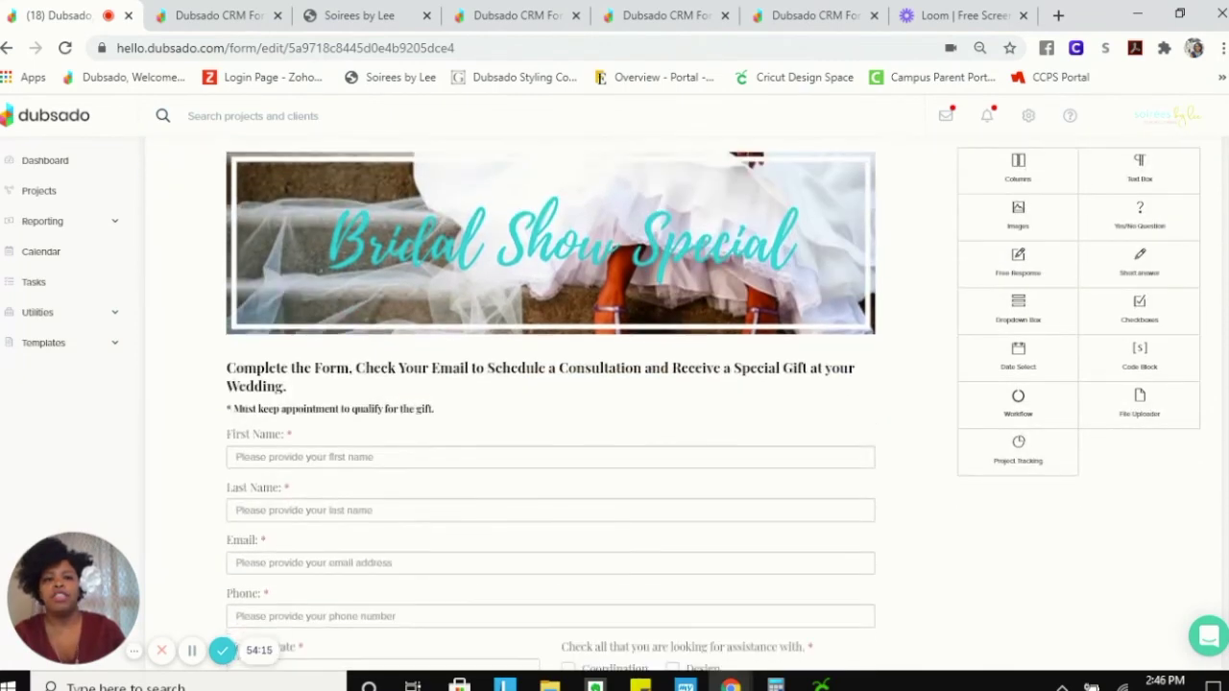
scroll(550, 403, "down", 1)
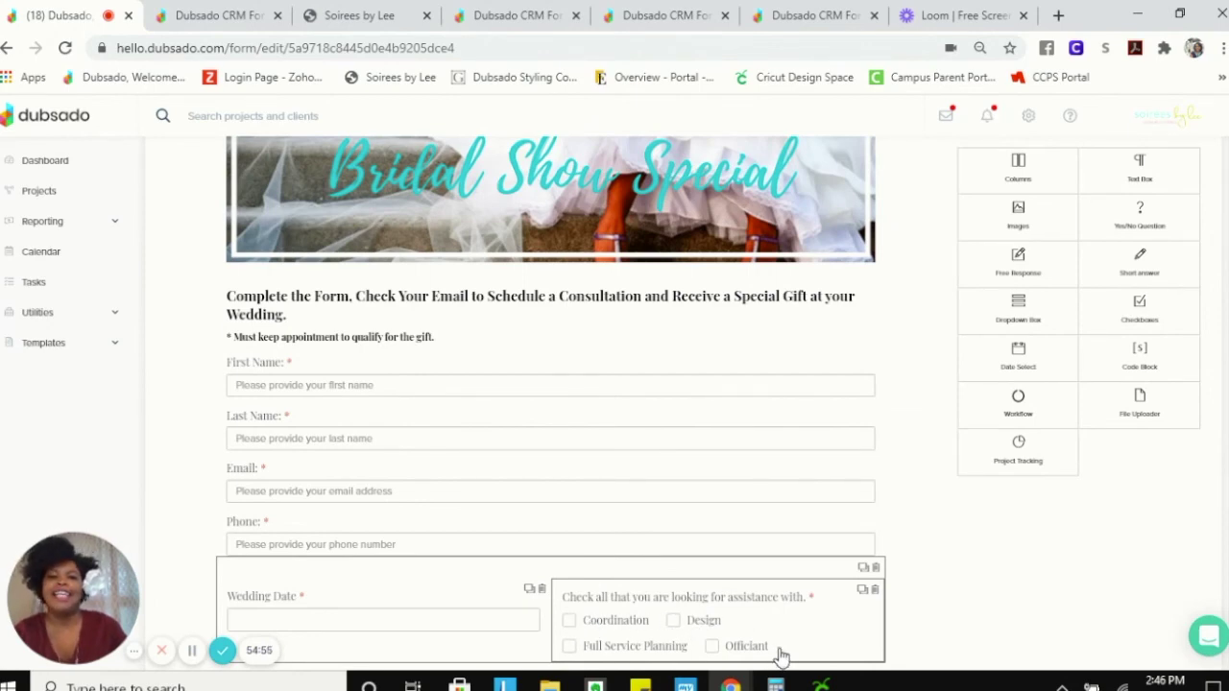
left_click(234, 17)
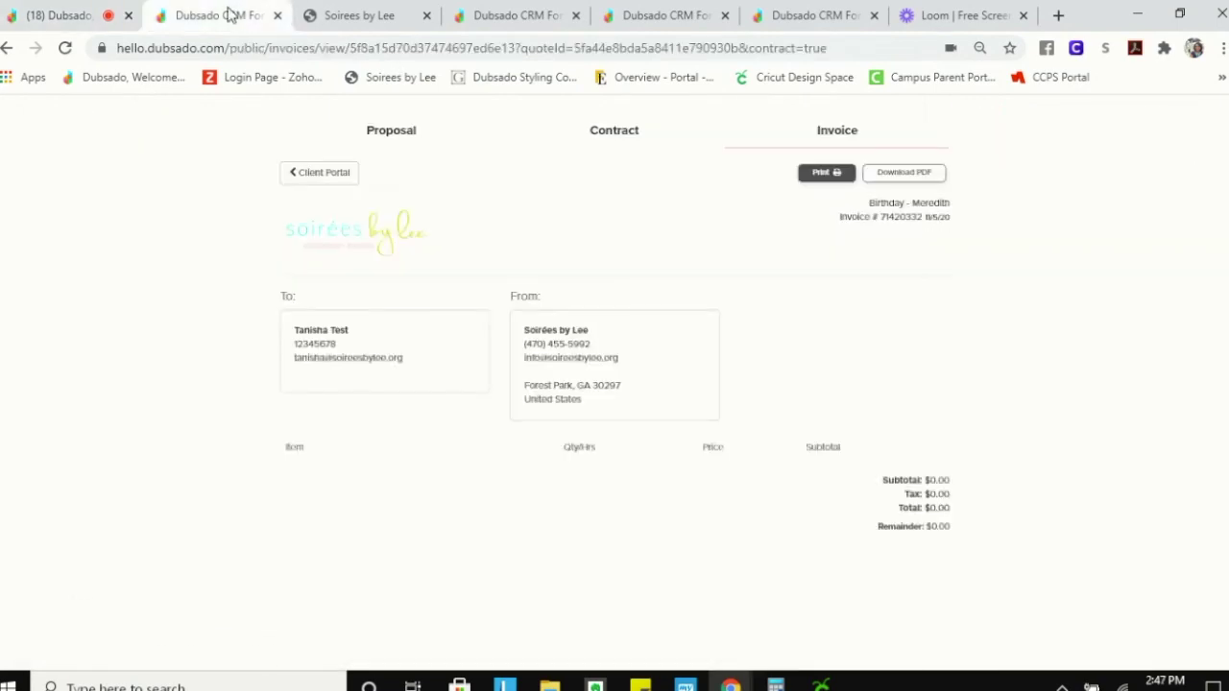
left_click(79, 15)
scroll(864, 284, "up", 2)
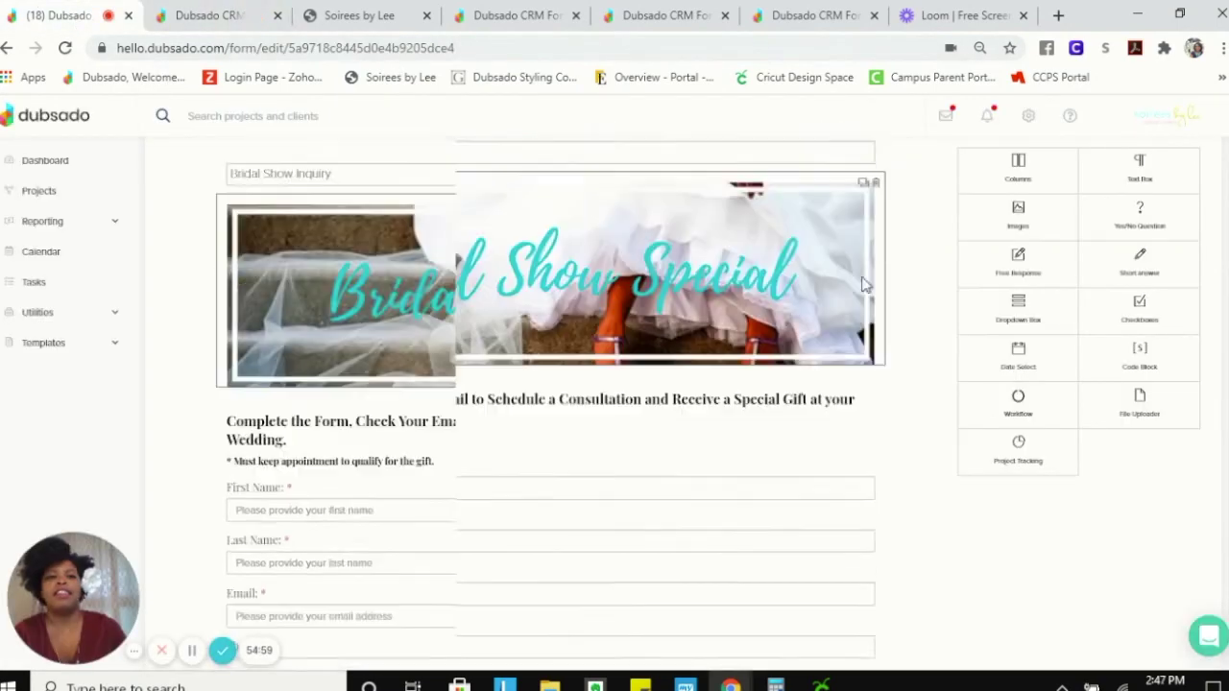
scroll(862, 284, "up", 1)
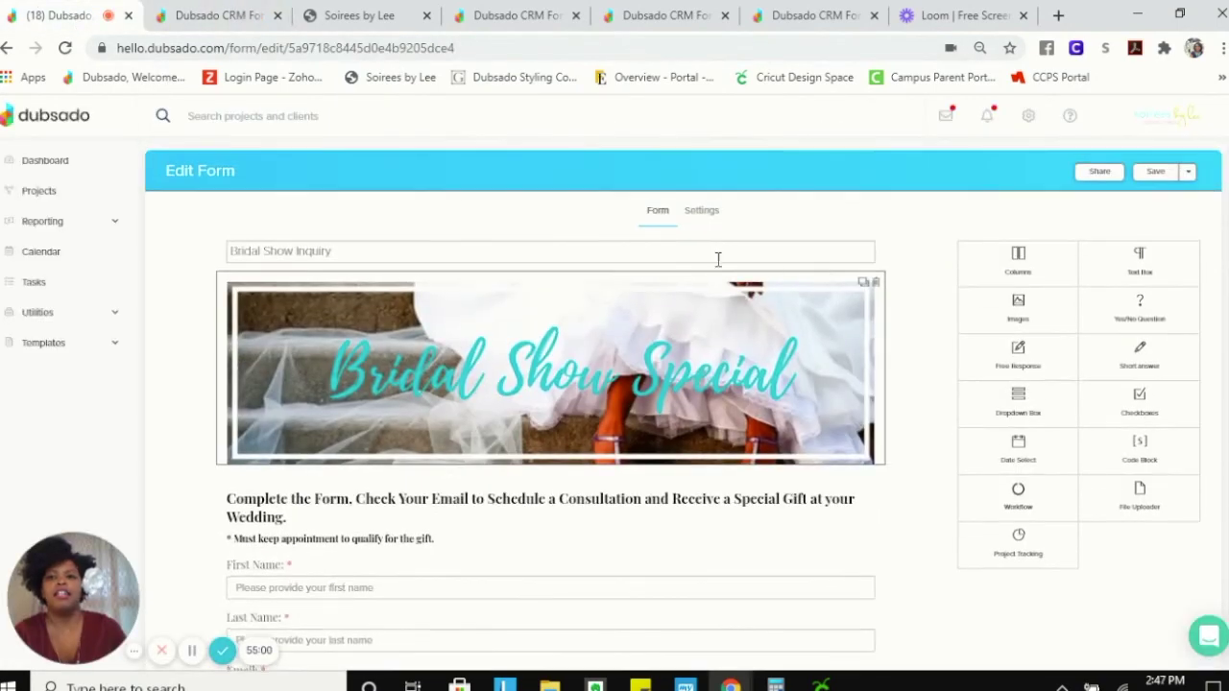
left_click(1187, 173)
left_click(1137, 196)
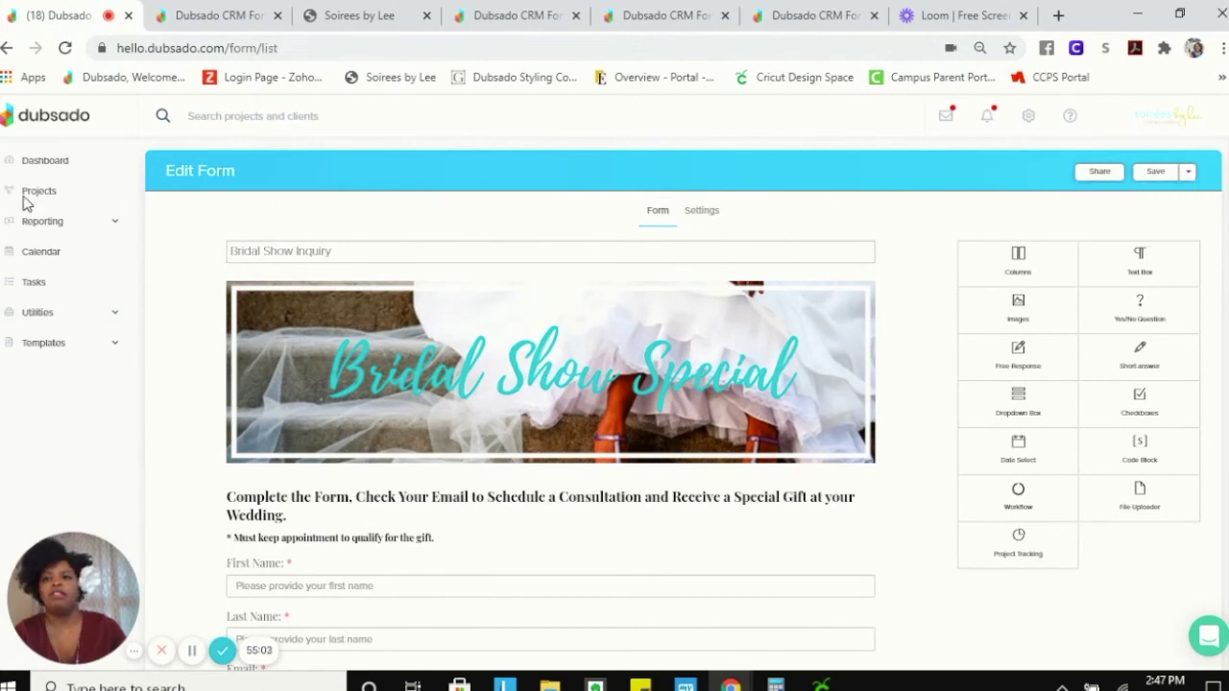
- Check the lead projects list, then return to the form templates and look through all the contract, questionnaire, proposal and lead capture columns
left_click(42, 192)
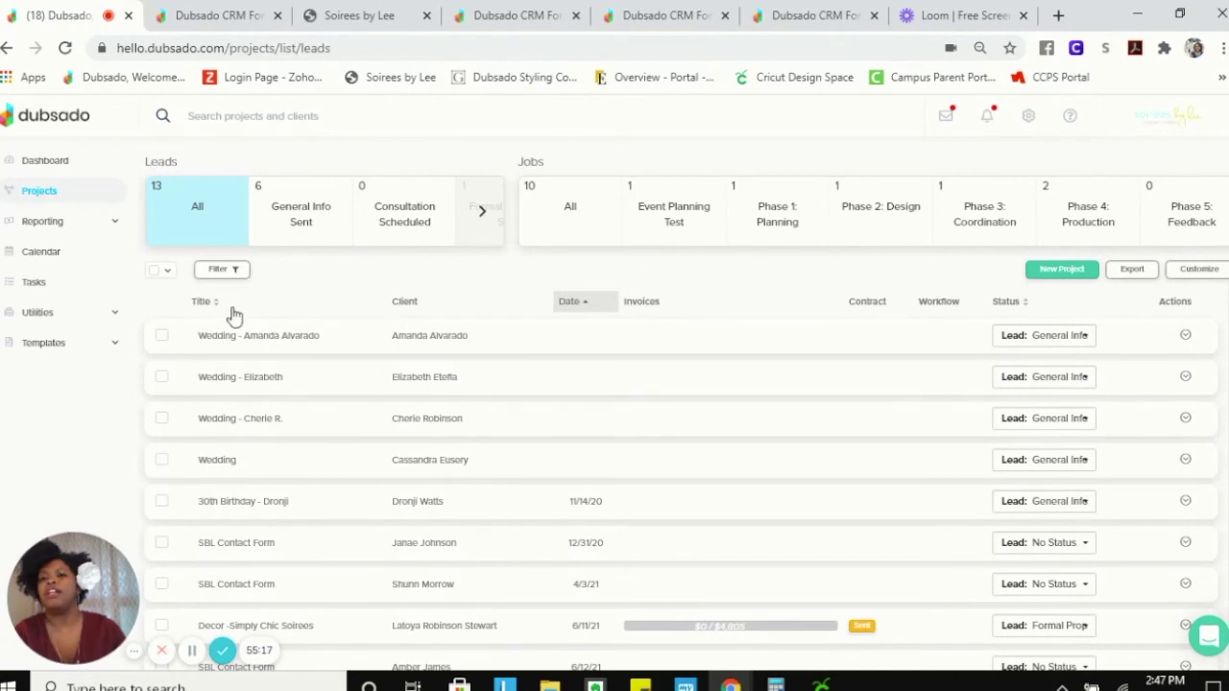
left_click(37, 343)
left_click(38, 404)
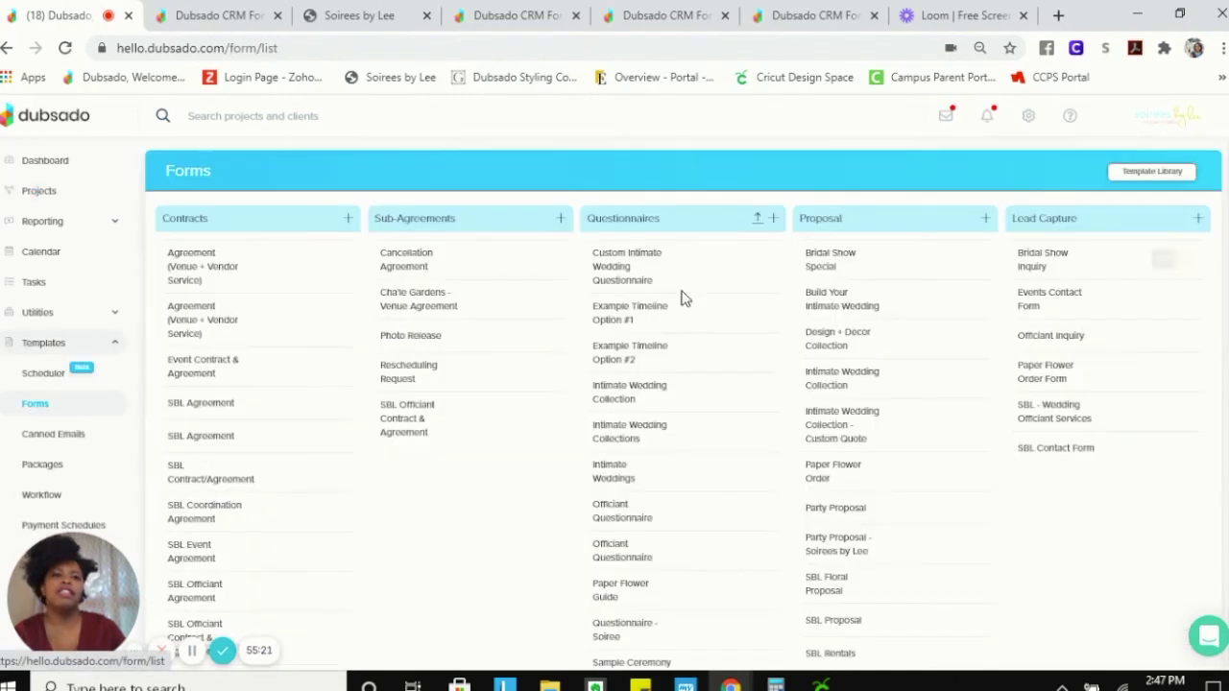
scroll(1034, 620, "down", 7)
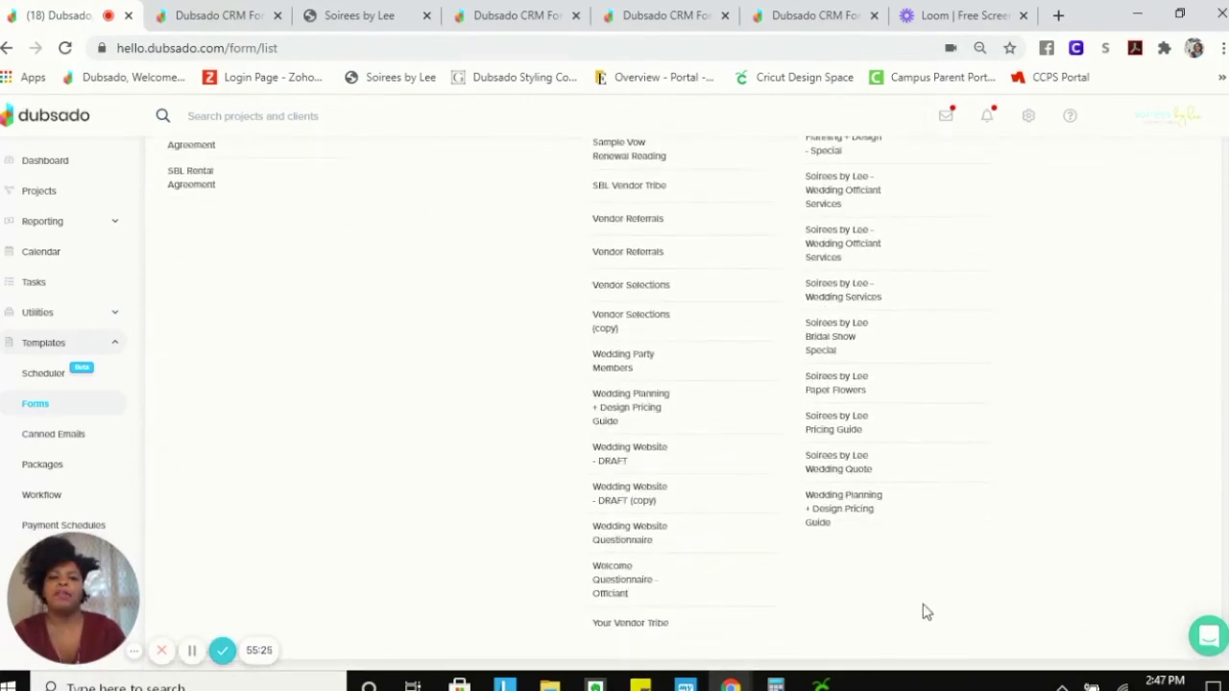
scroll(1136, 563, "up", 1)
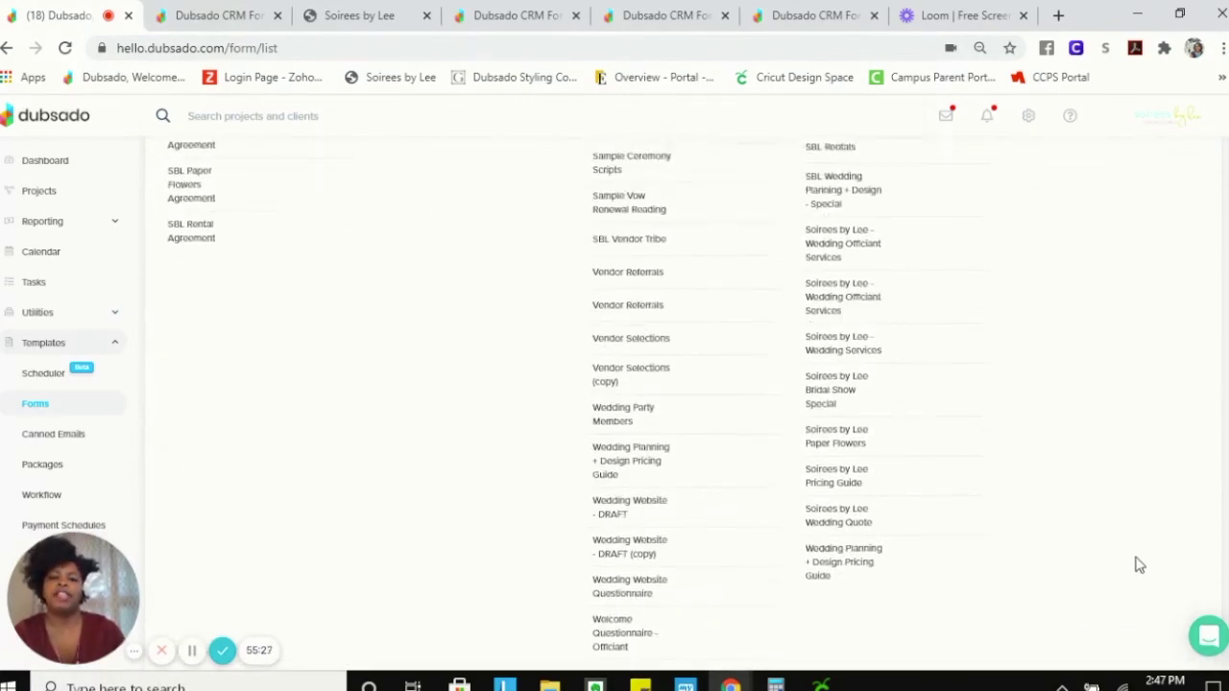
scroll(1136, 564, "up", 6)
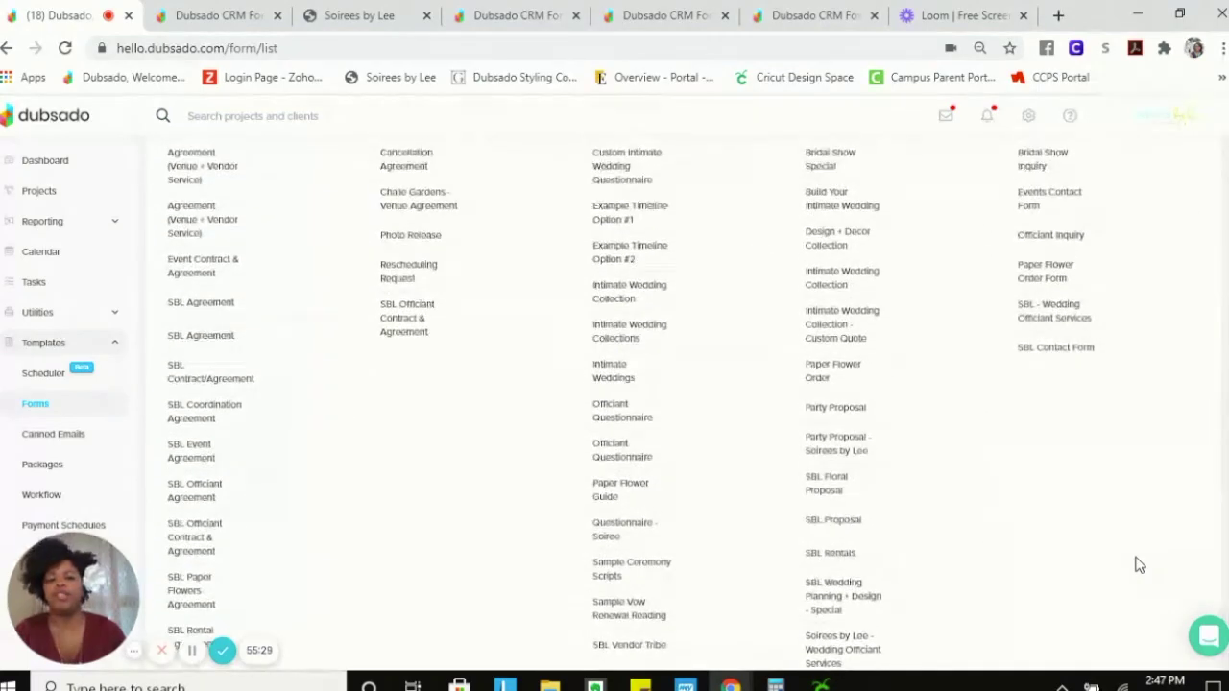
scroll(1136, 564, "down", 6)
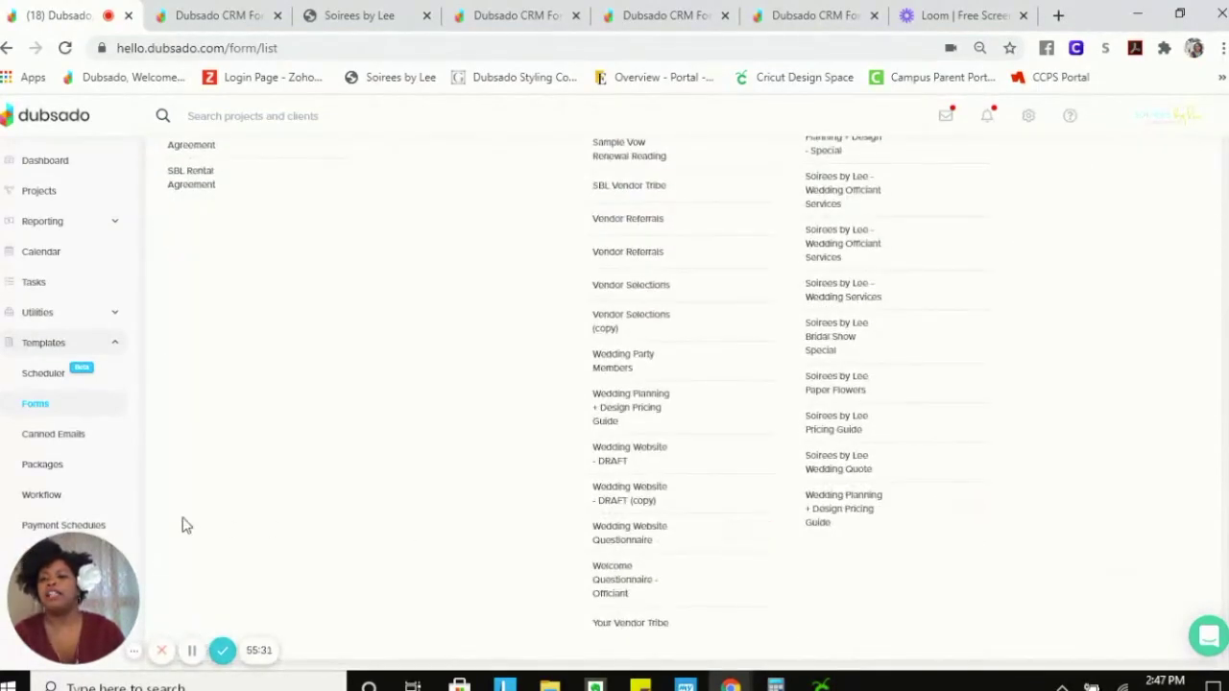
- Open the Wedding Planning Services canned email, read its subject and body, and return to the Canned Emails list
left_click(35, 437)
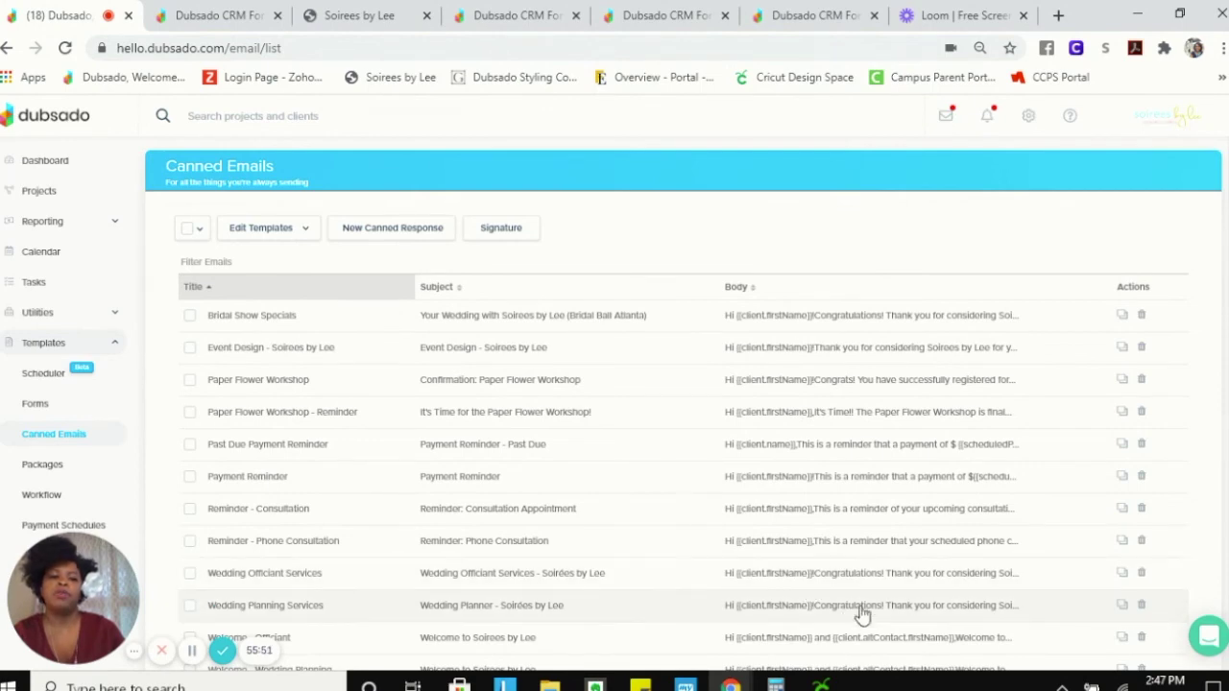
left_click(1073, 613)
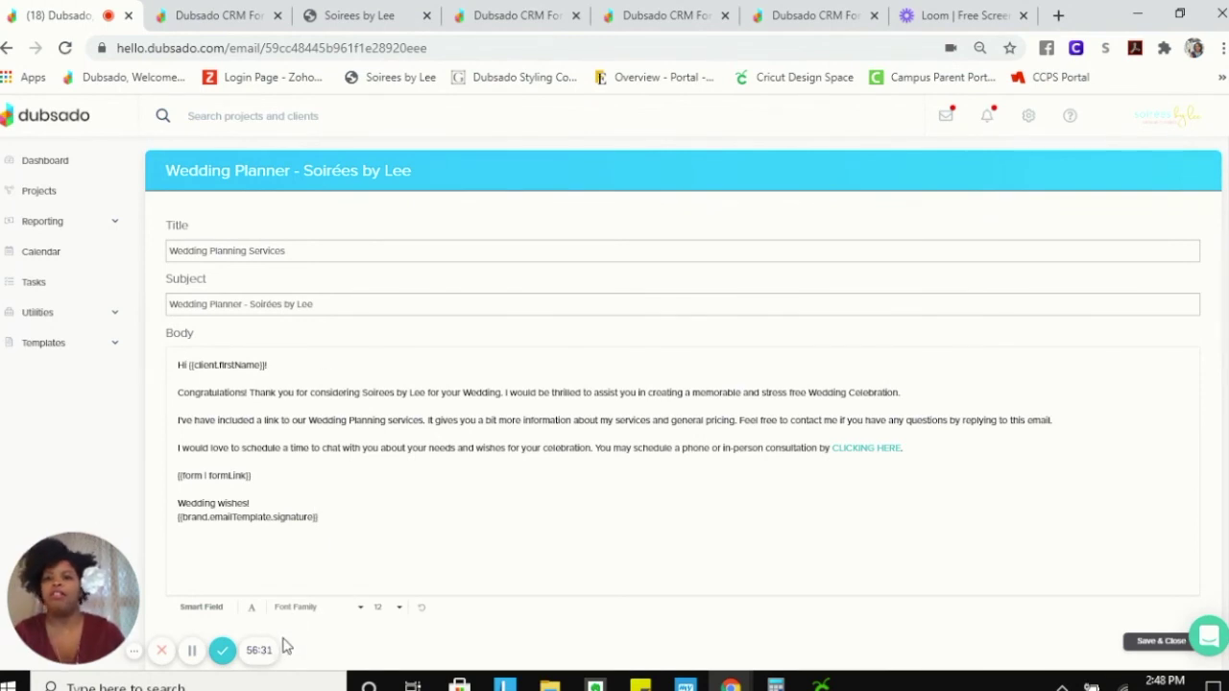
left_click(115, 346)
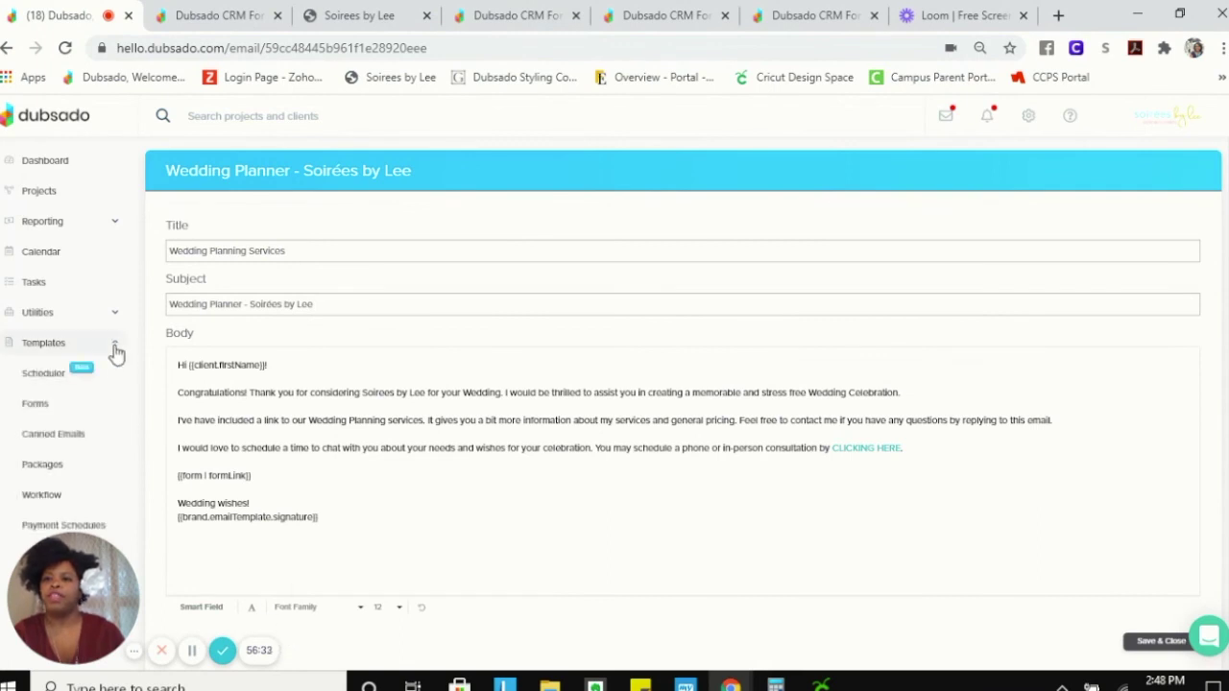
left_click(70, 440)
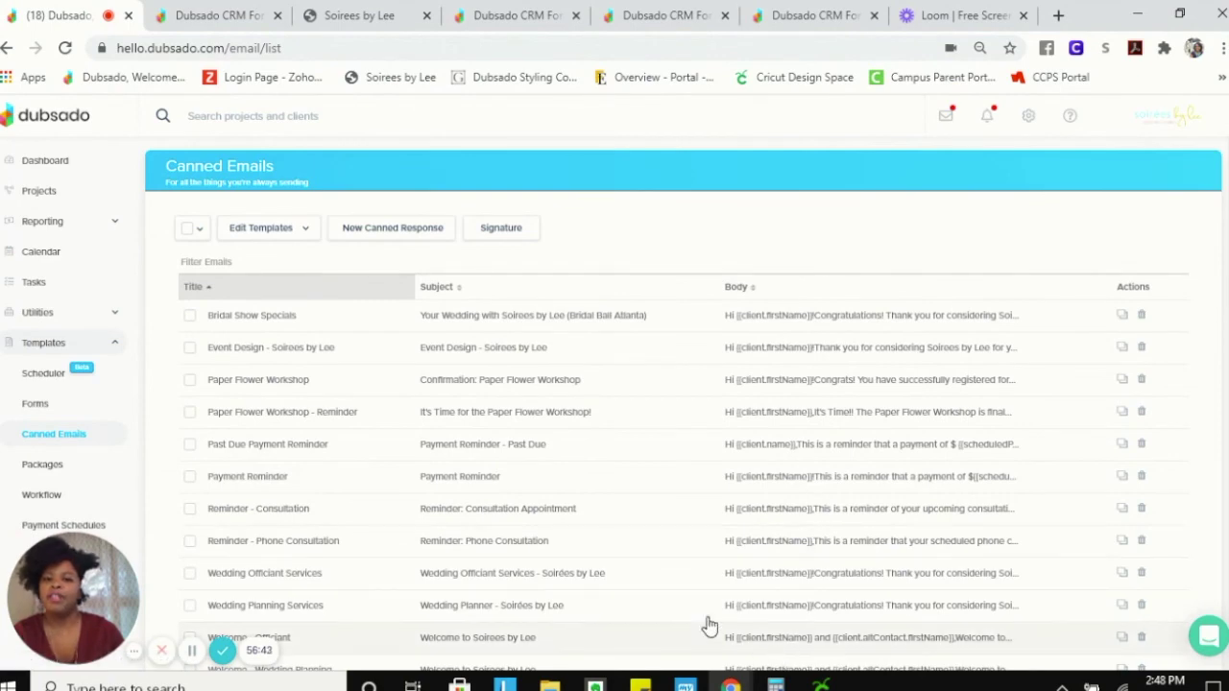
- Glance through the rest of the canned emails and browse the Packages list down to its end
scroll(707, 625, "down", 2)
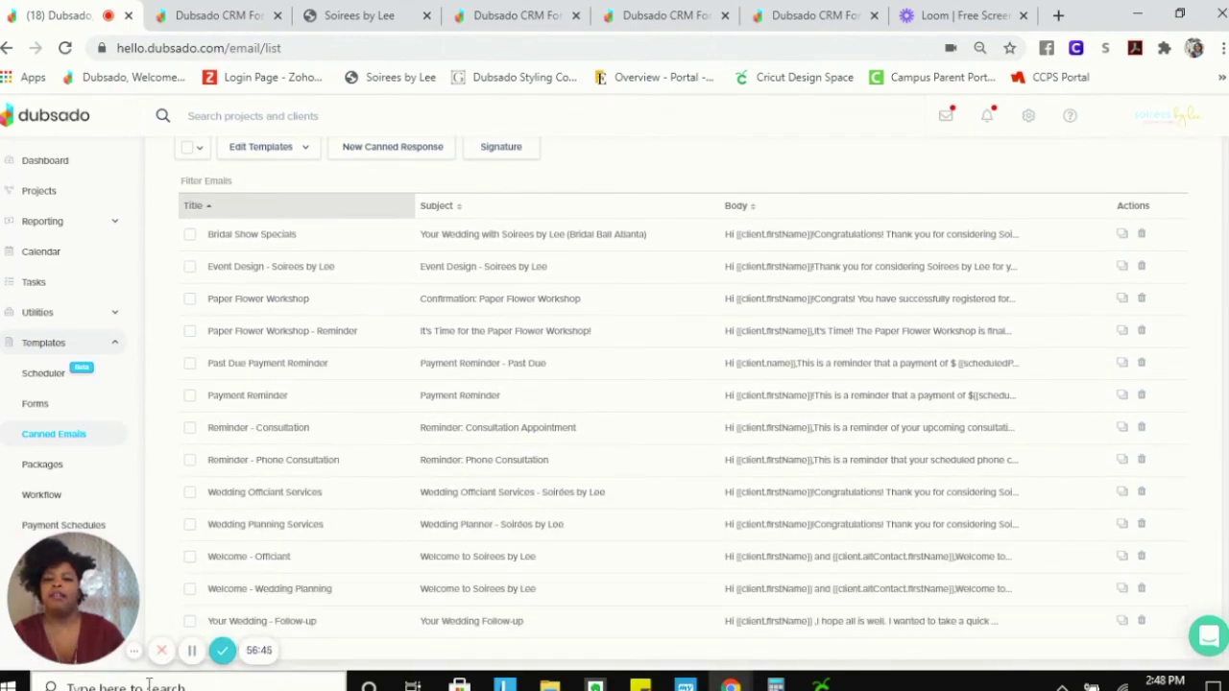
left_click(43, 467)
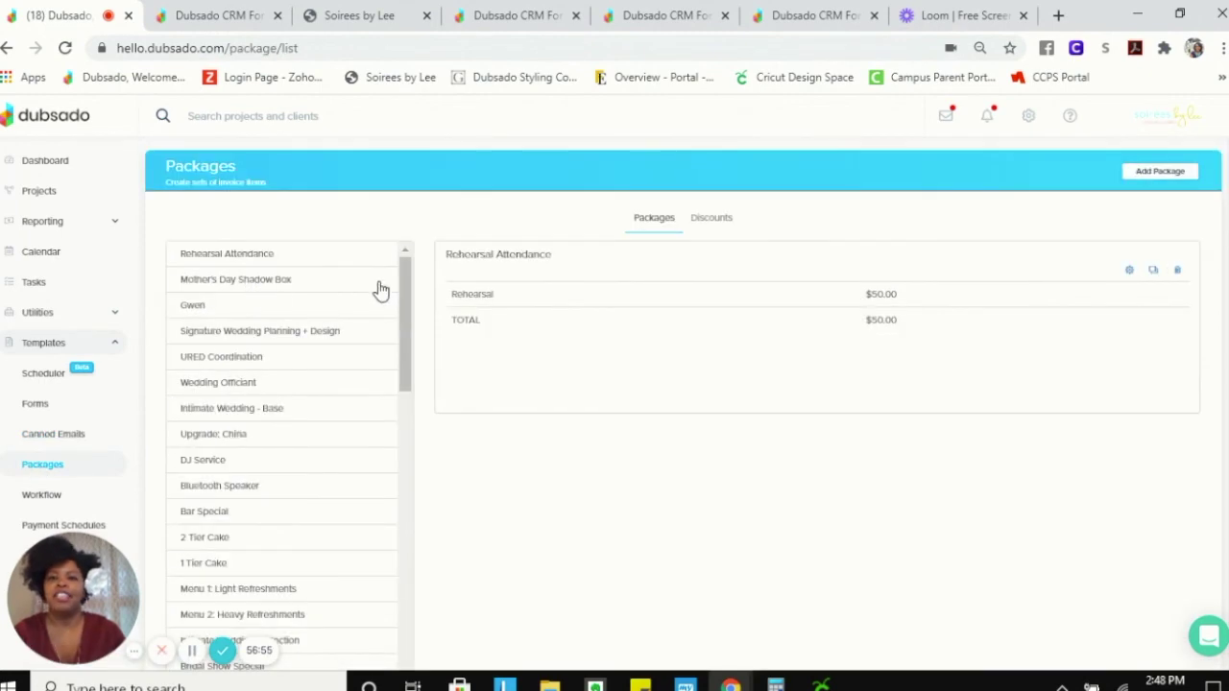
left_click_drag(407, 273, 424, 595)
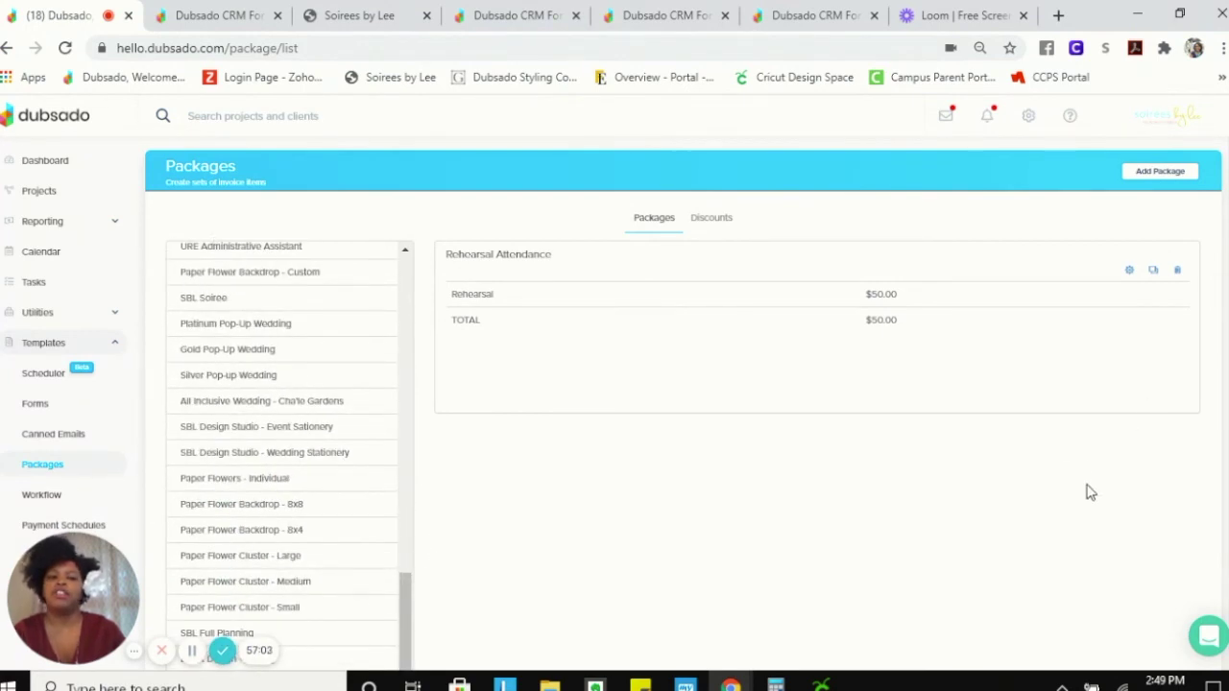
- Check the Officiant Inquiry and Bridal Show workflows, and examine the project statuses throughout the Bridal Show workflow overview
left_click(36, 494)
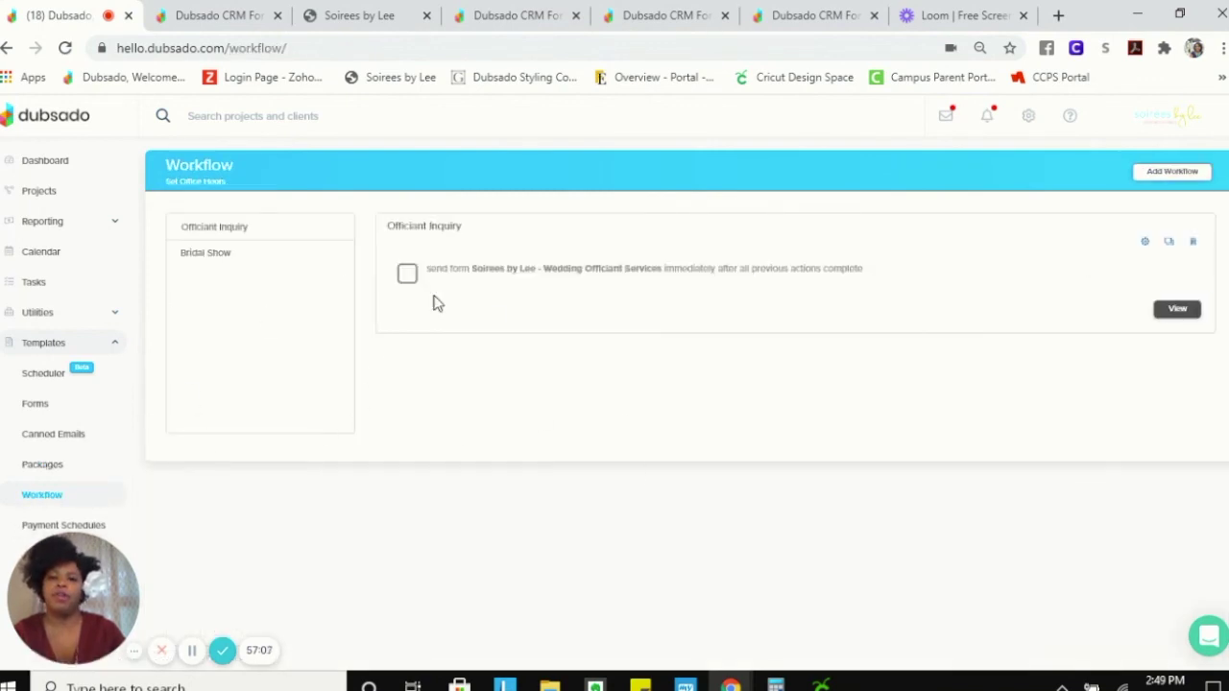
left_click(218, 254)
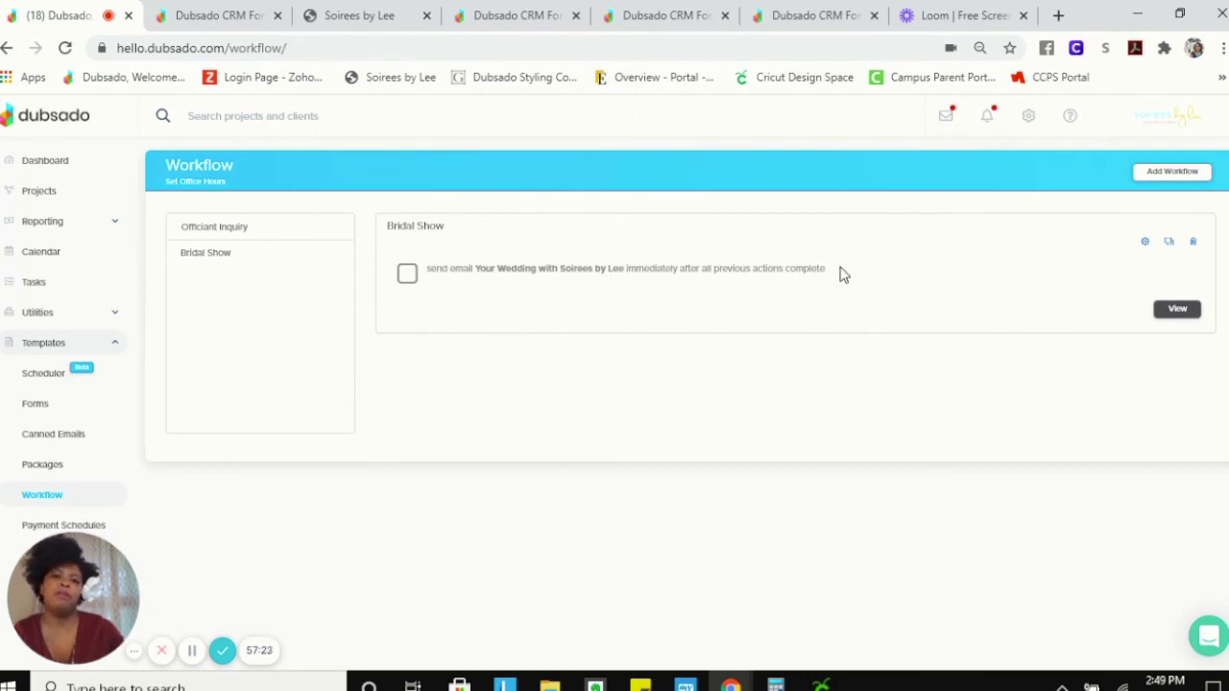
left_click(1176, 317)
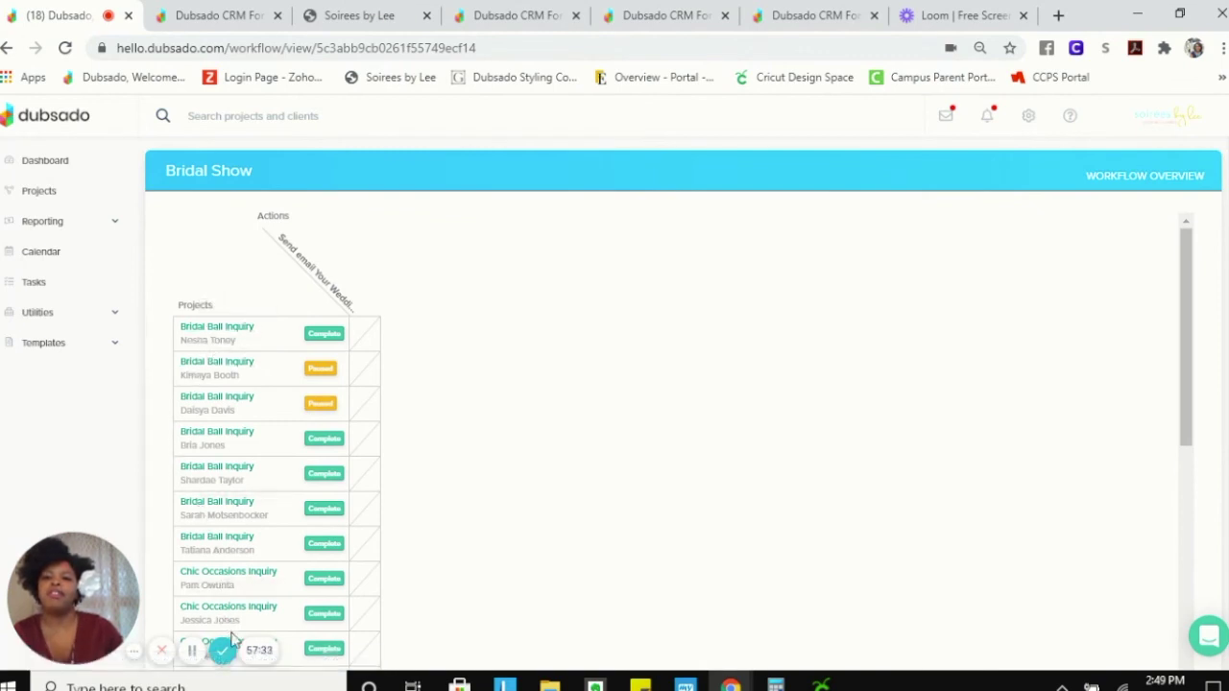
scroll(326, 471, "down", 5)
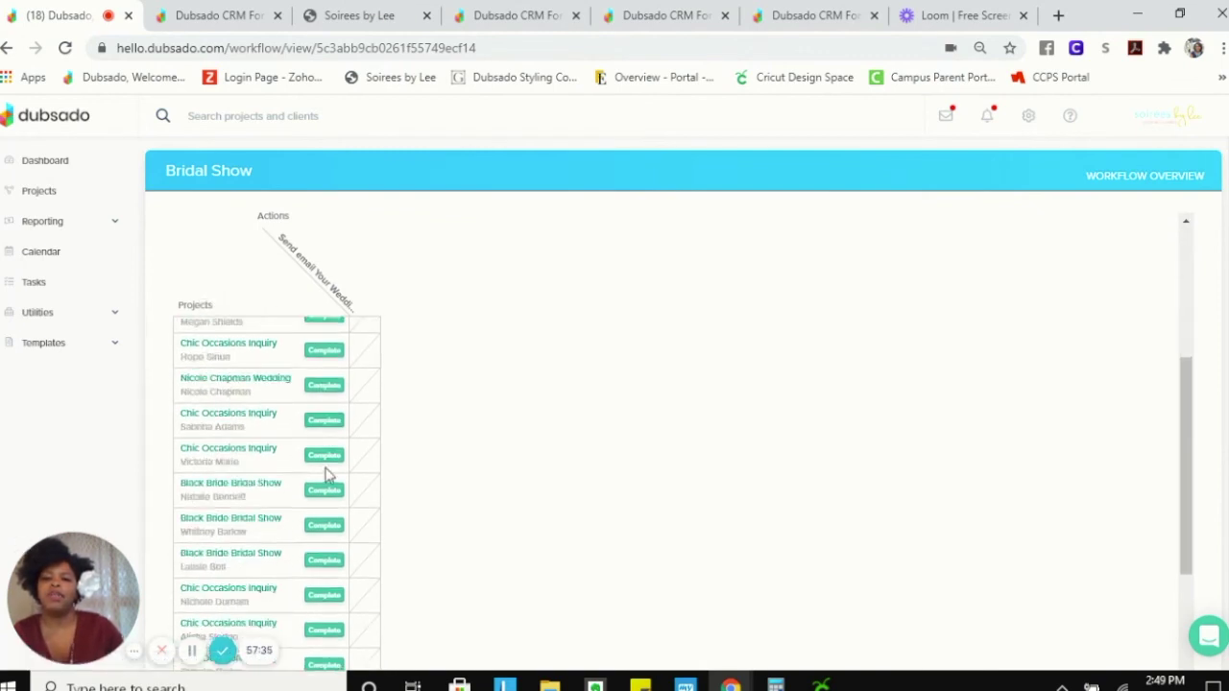
scroll(306, 506, "down", 4)
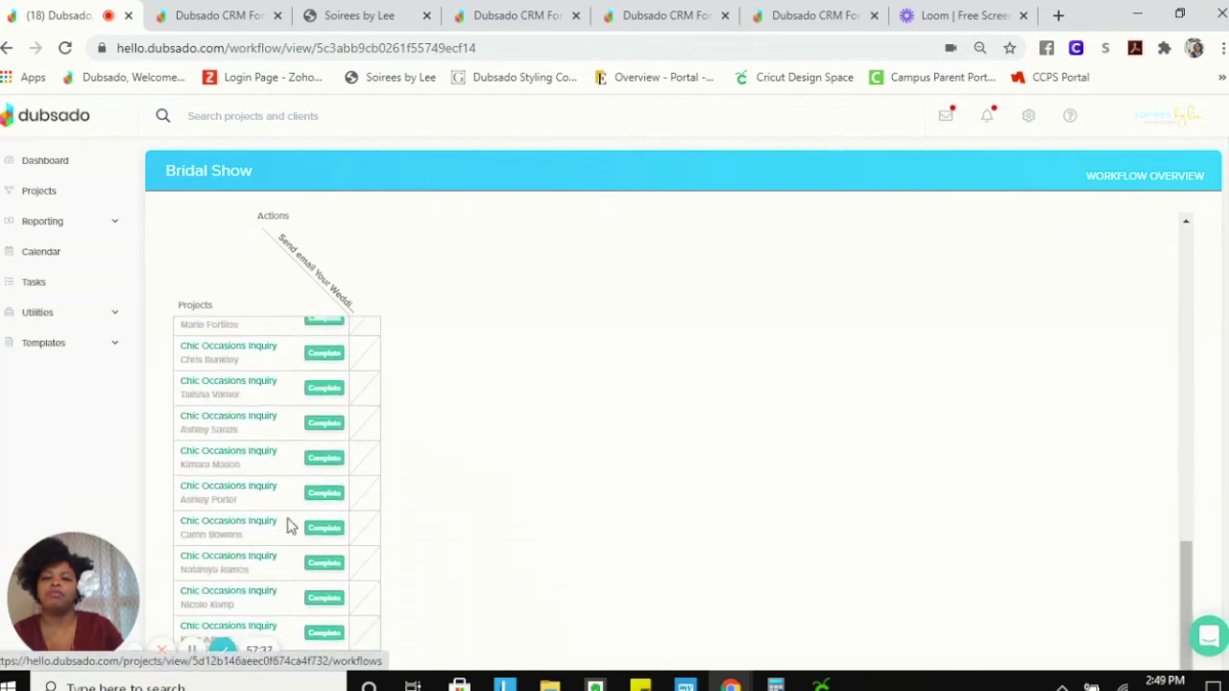
scroll(343, 508, "up", 9)
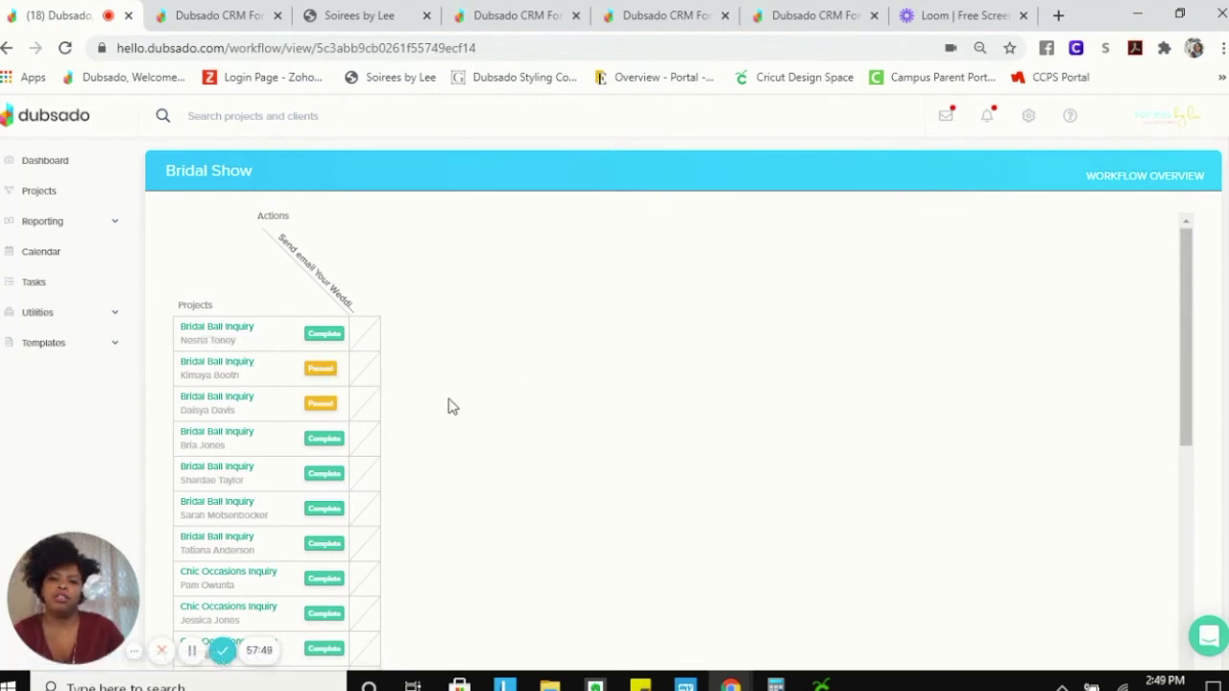
scroll(449, 409, "down", 10)
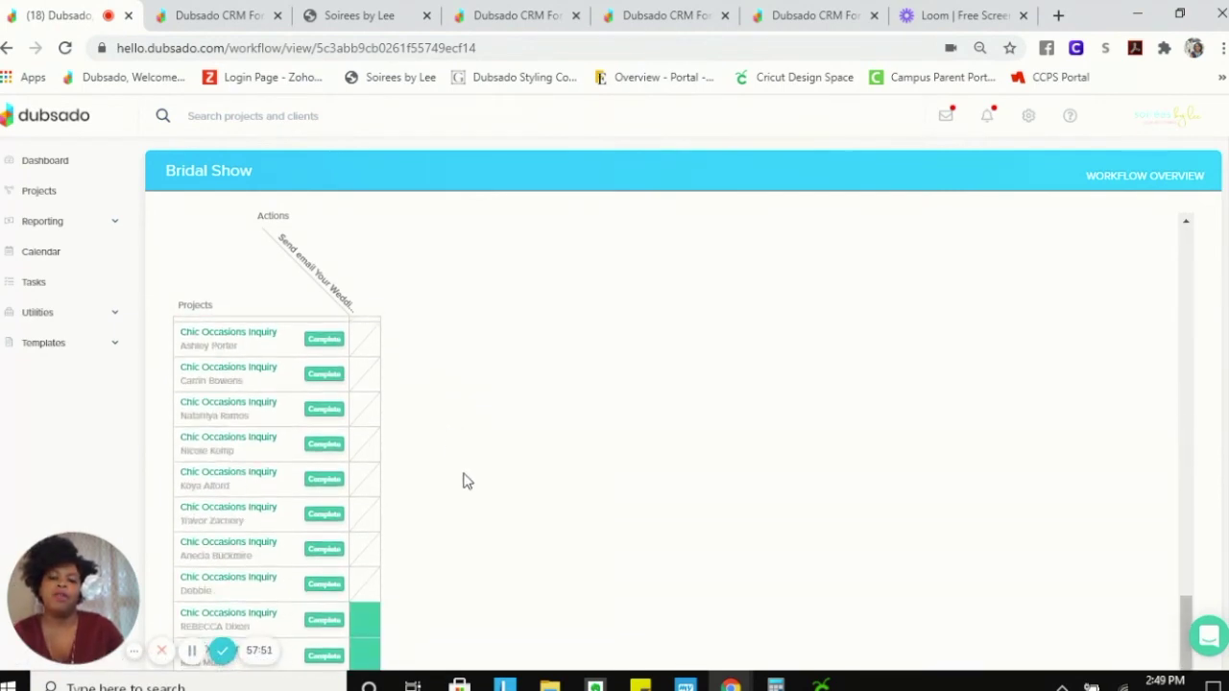
scroll(384, 634, "down", 5)
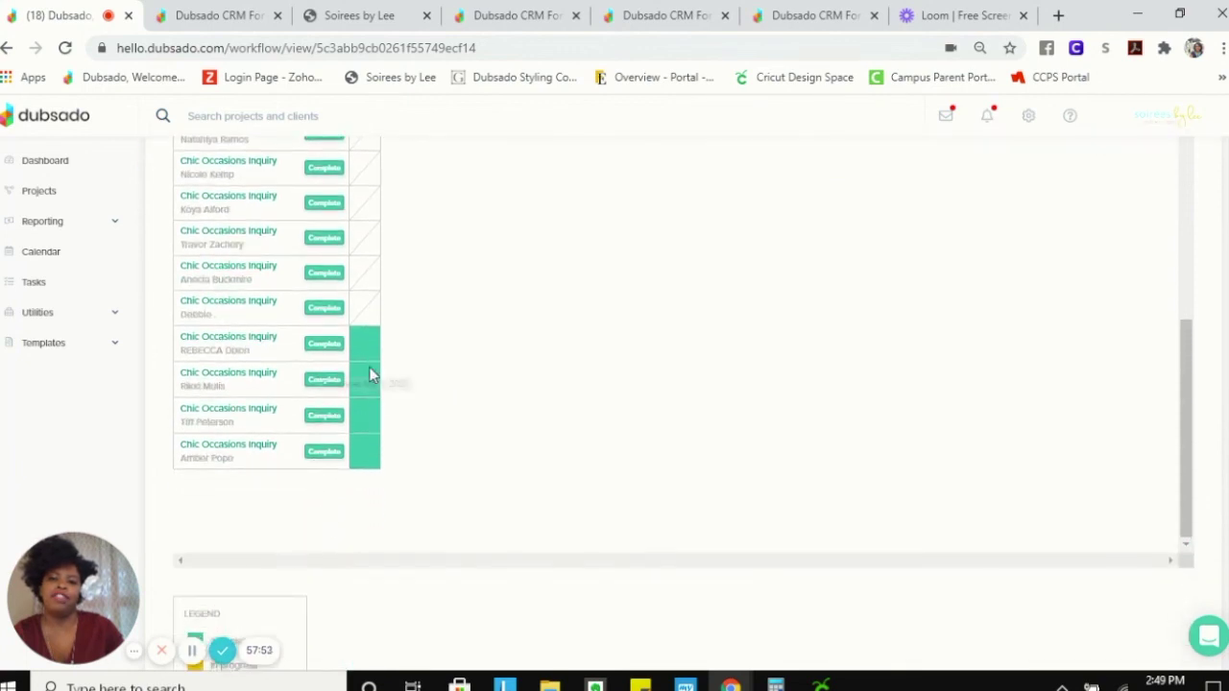
- Open the payment schedule templates and examine the installment timing of the wedding, planning and officiant schedules
left_click(108, 348)
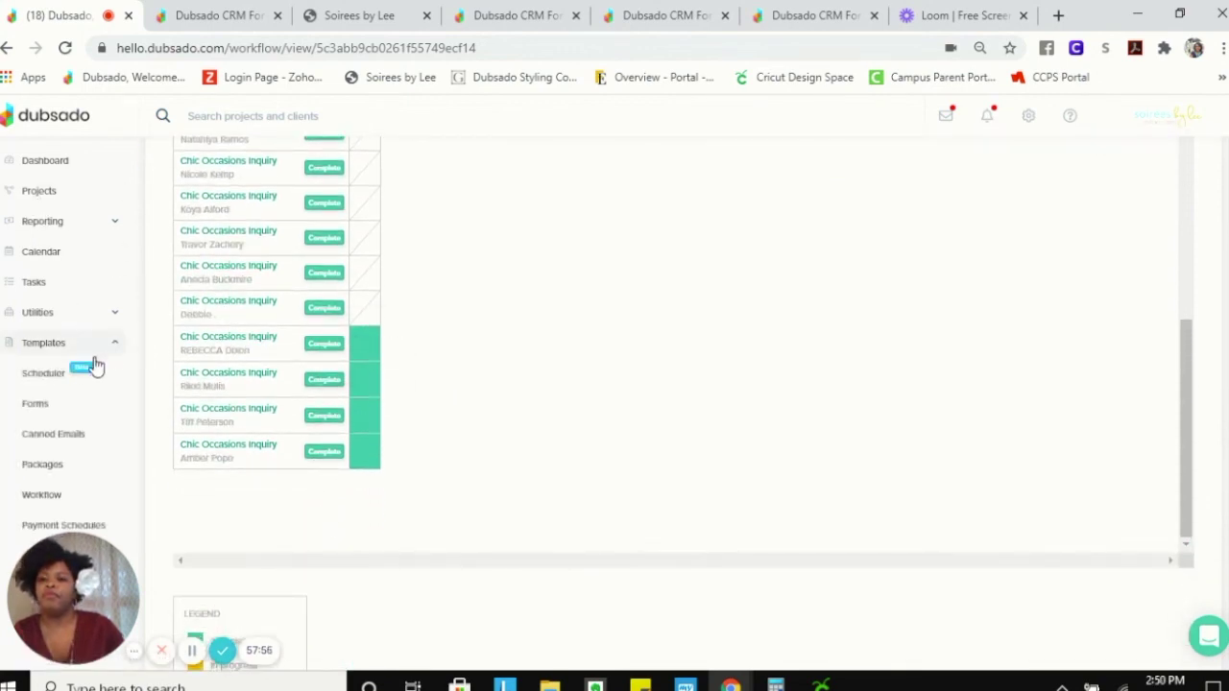
left_click(39, 525)
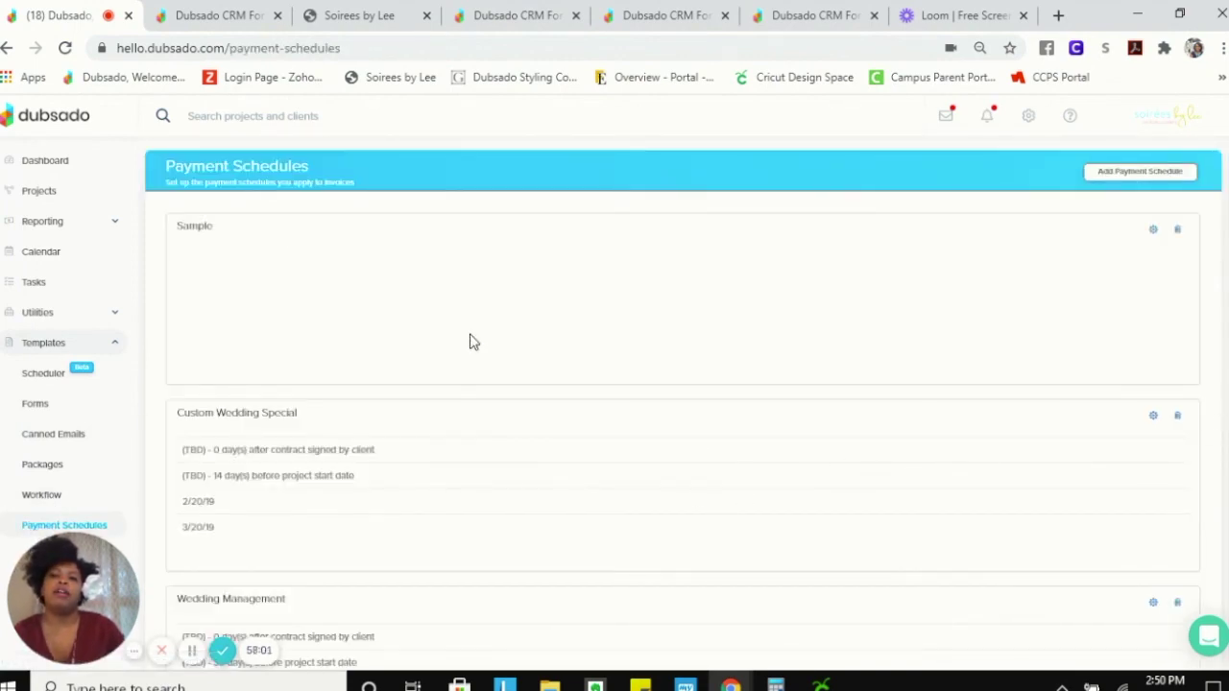
scroll(1047, 356, "down", 3)
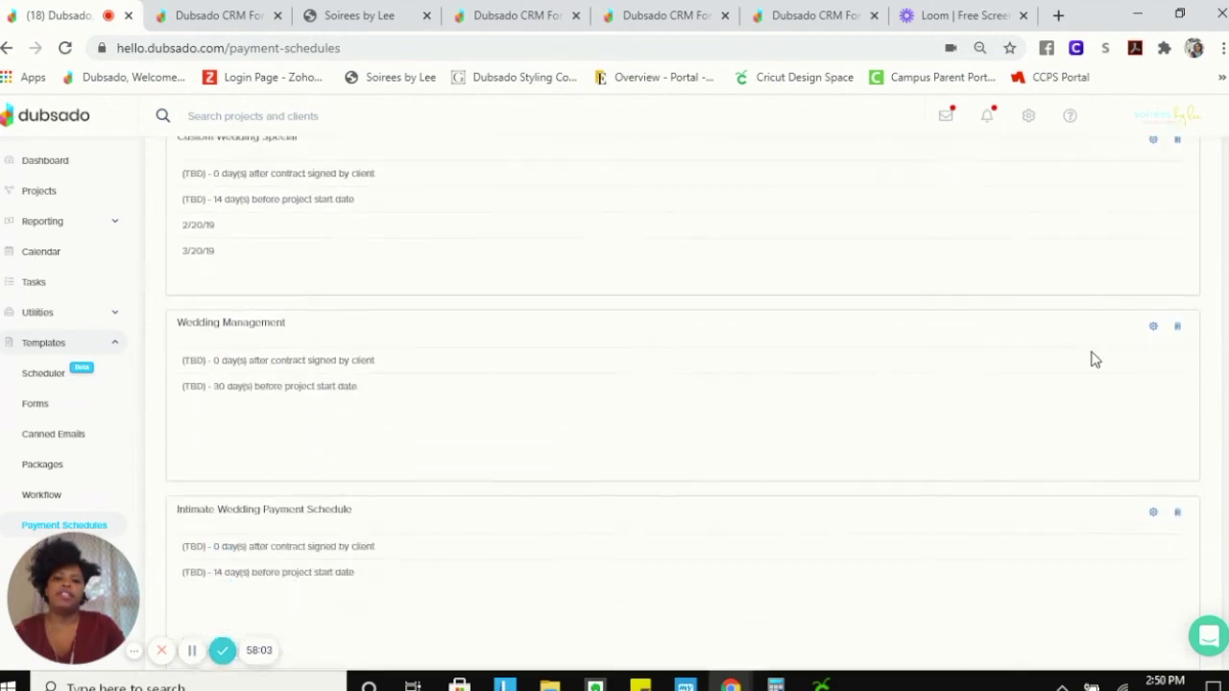
scroll(1094, 365, "down", 3)
scroll(1094, 385, "down", 4)
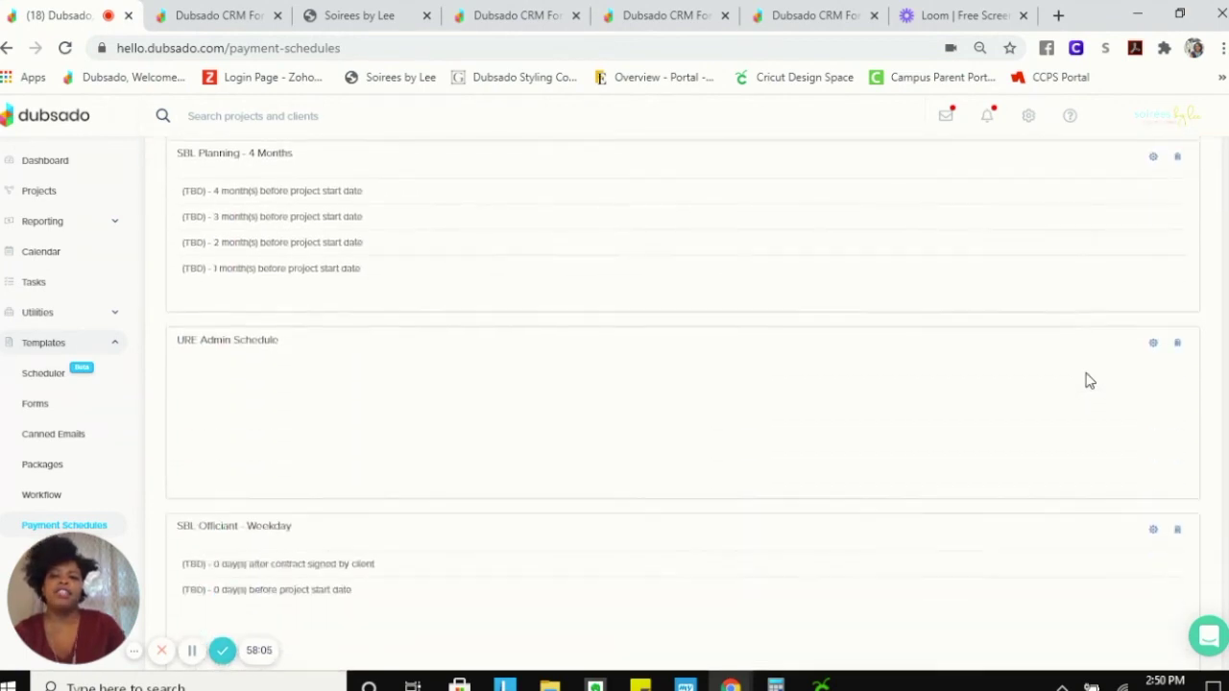
scroll(1089, 381, "up", 3)
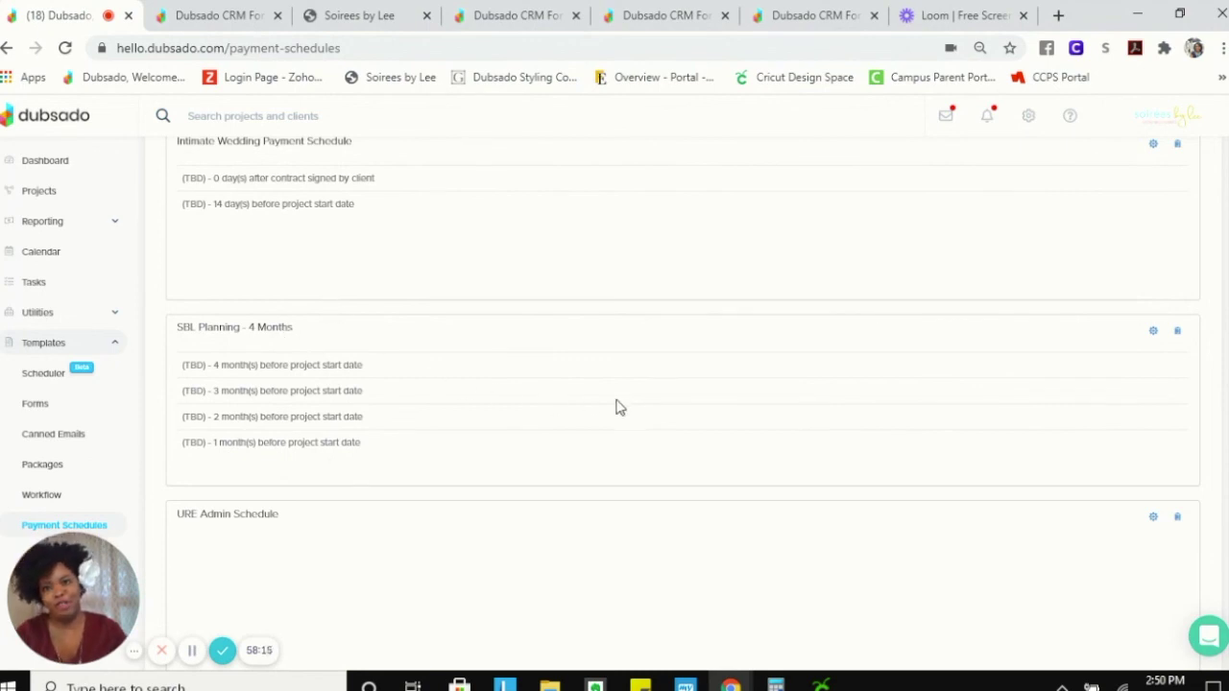
scroll(754, 464, "up", 1)
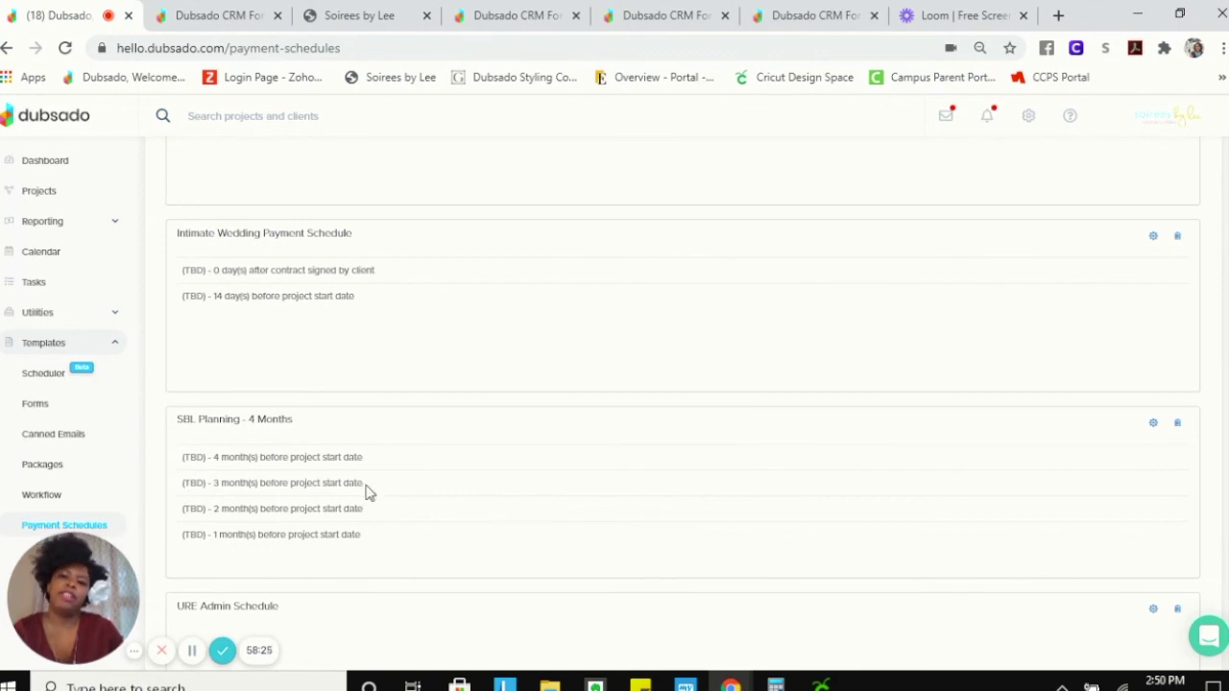
- Examine the installment timing of the remaining payment schedule templates, through to the SBL Payment Schedule
scroll(630, 509, "down", 6)
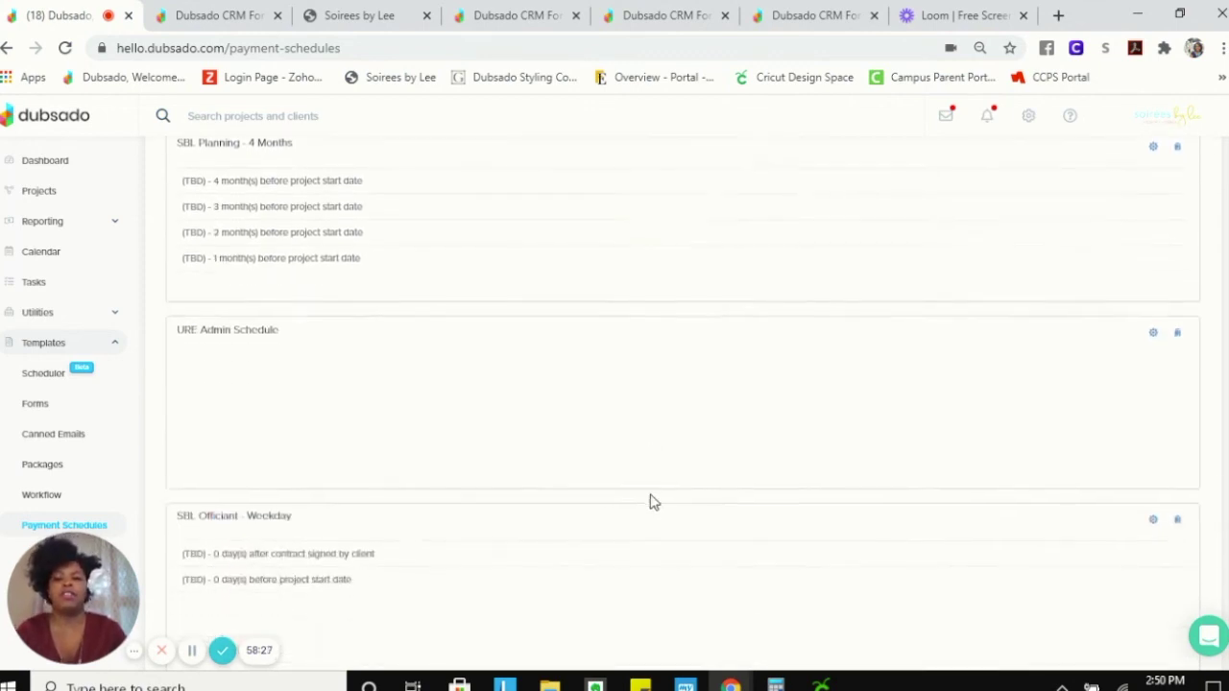
scroll(652, 498, "down", 10)
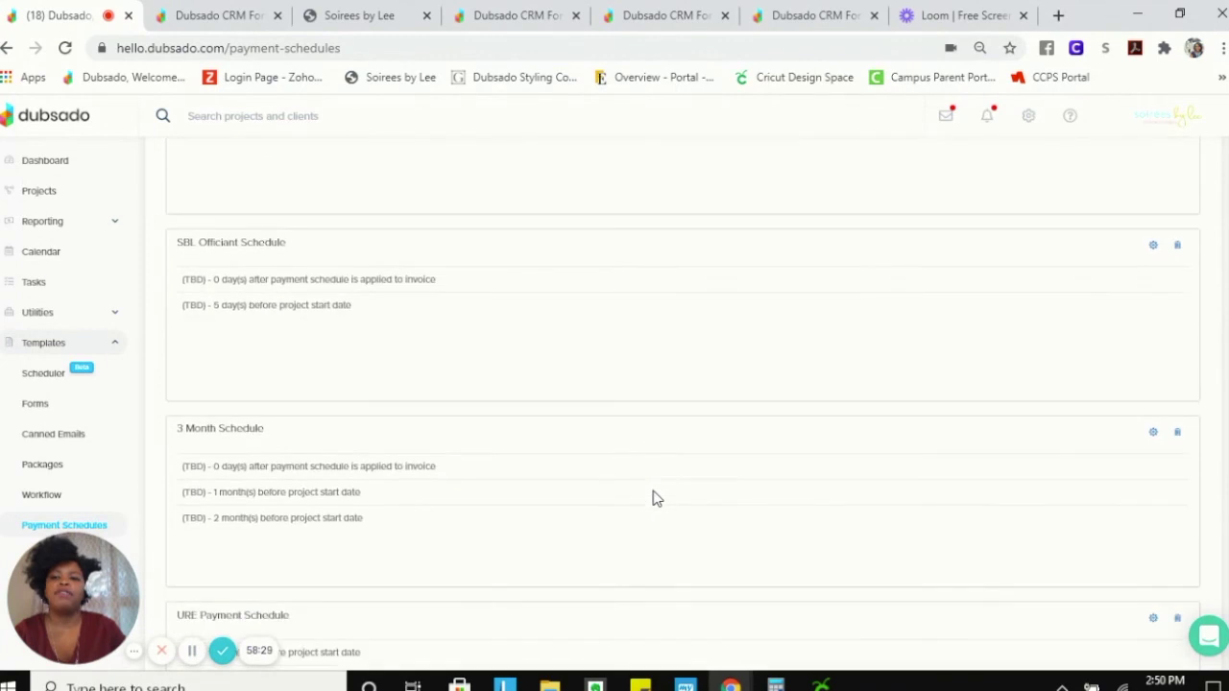
scroll(649, 496, "down", 1)
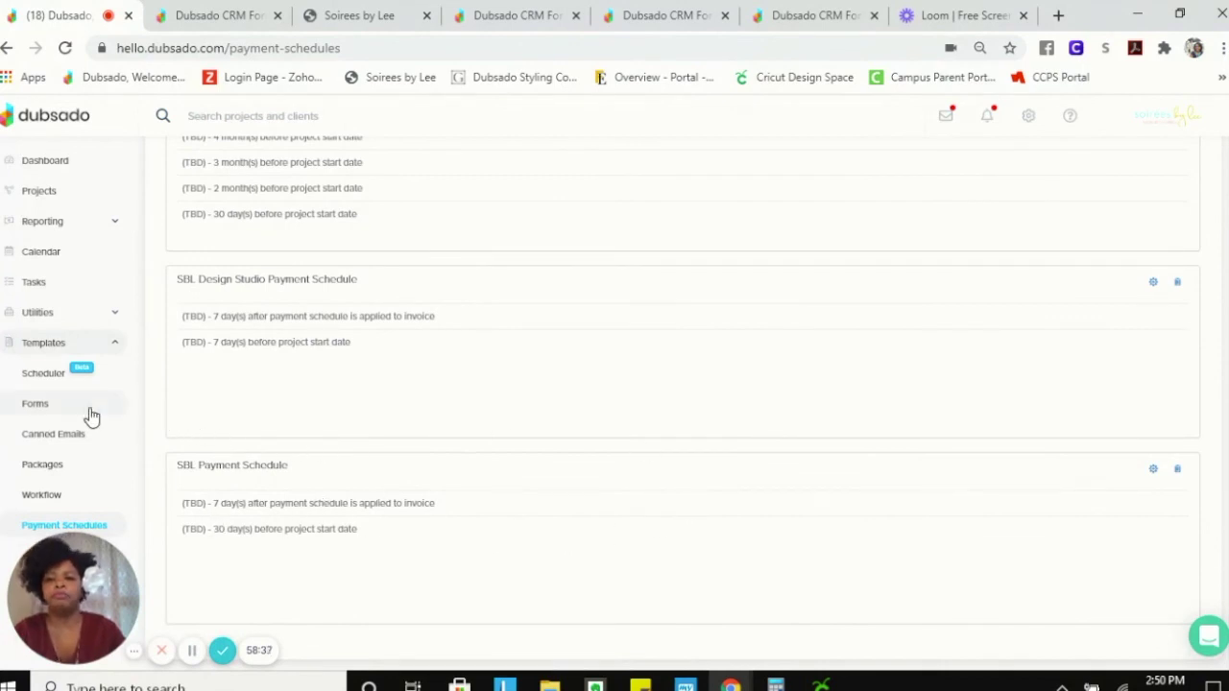
- Open the birthday project under the Event Planning Test status and add a new invoice to it
left_click(38, 192)
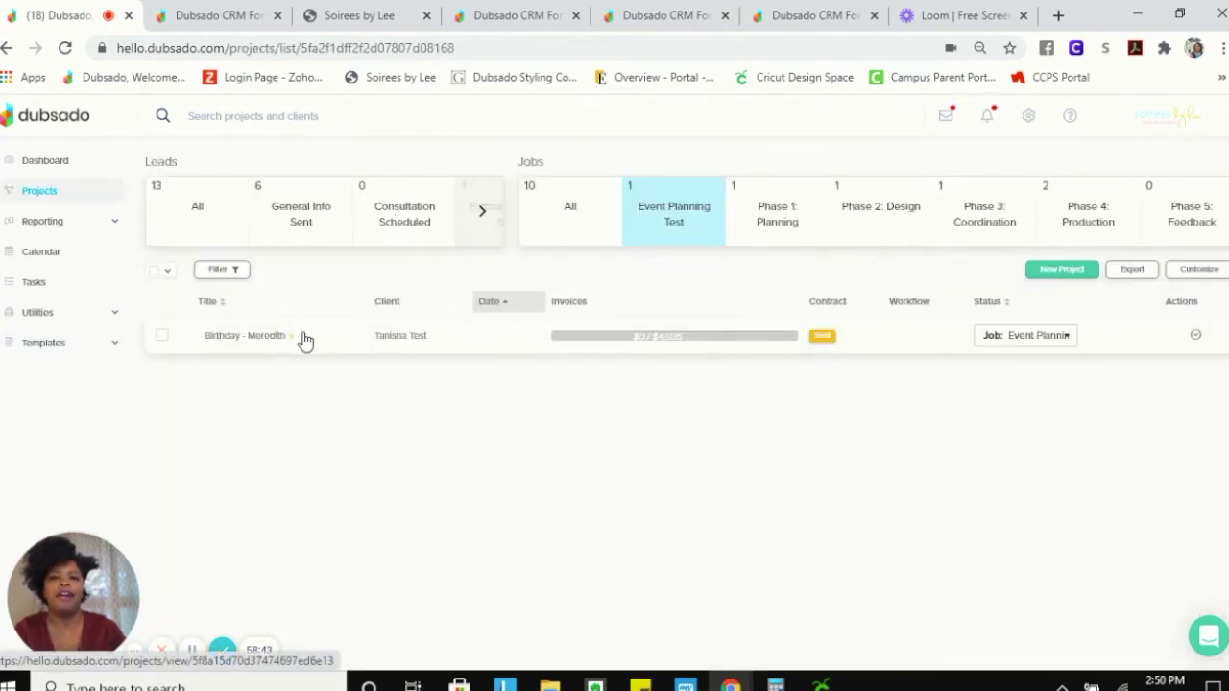
left_click(585, 346)
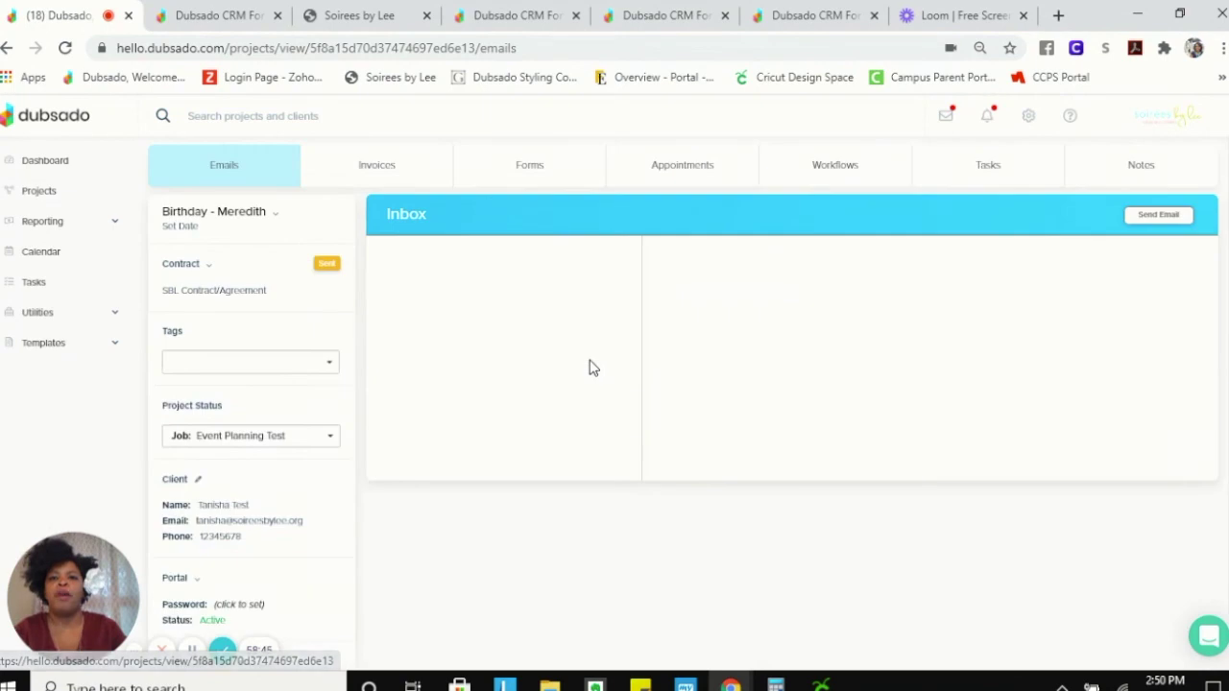
left_click(388, 177)
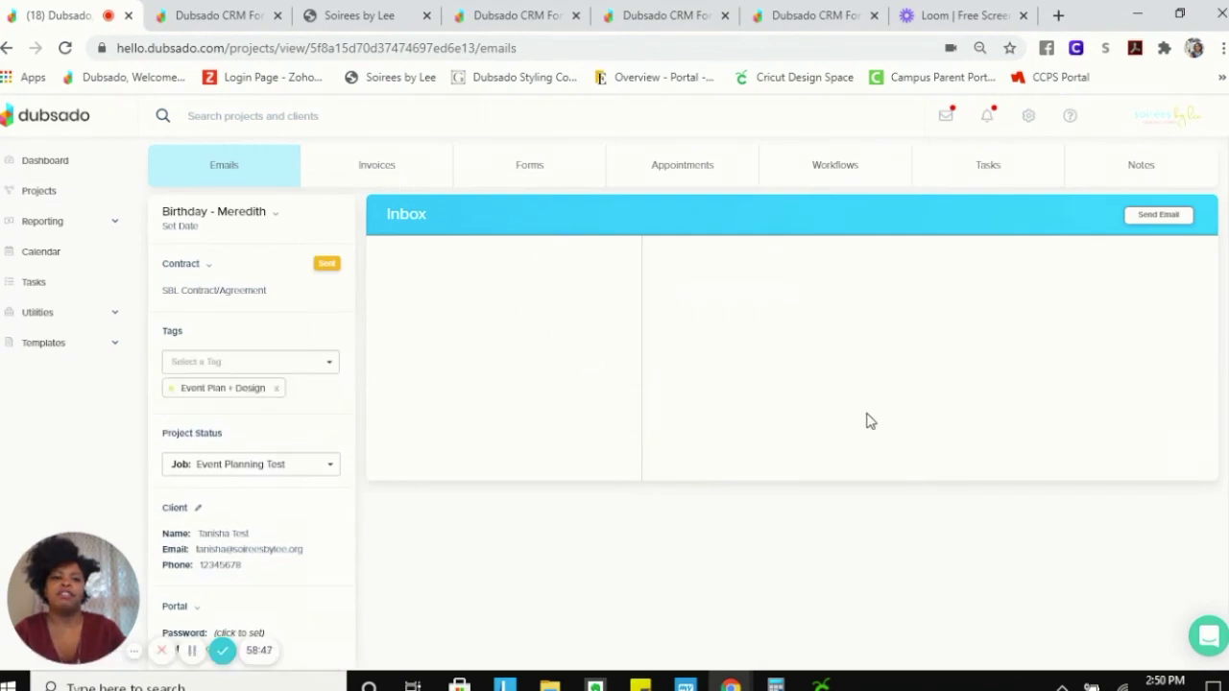
left_click(672, 261)
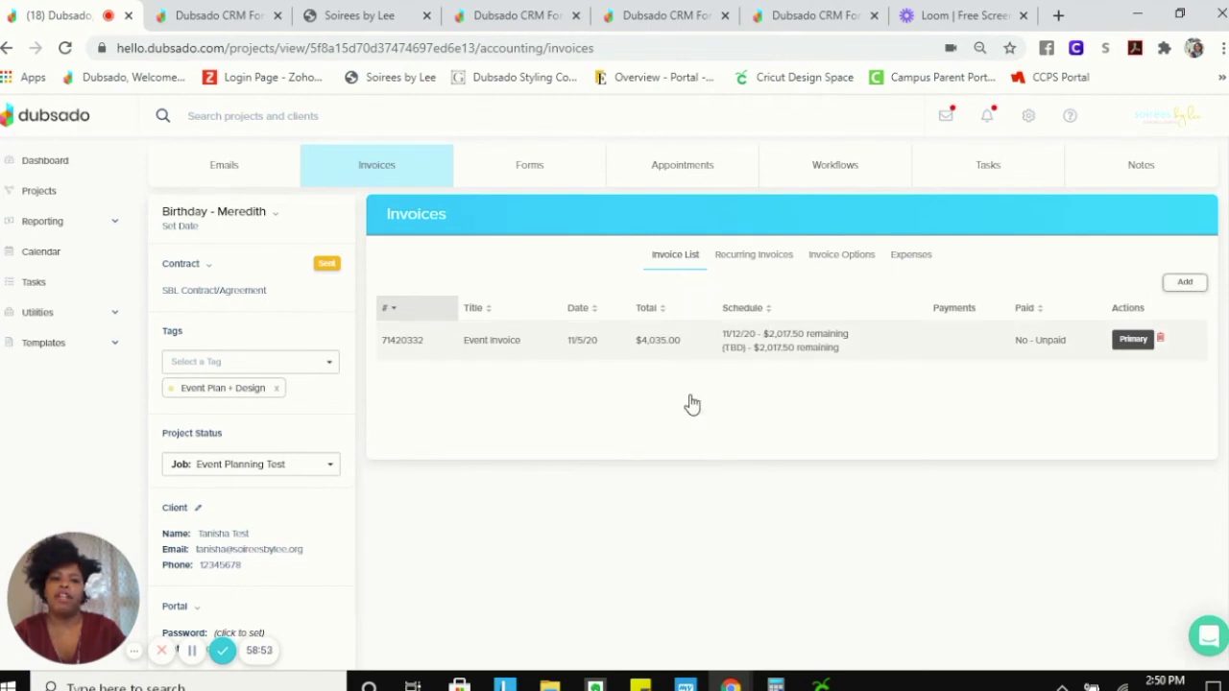
- Add the Travel Fee - OFFICIANT and Wedding Management packages to the new invoice
left_click(1065, 294)
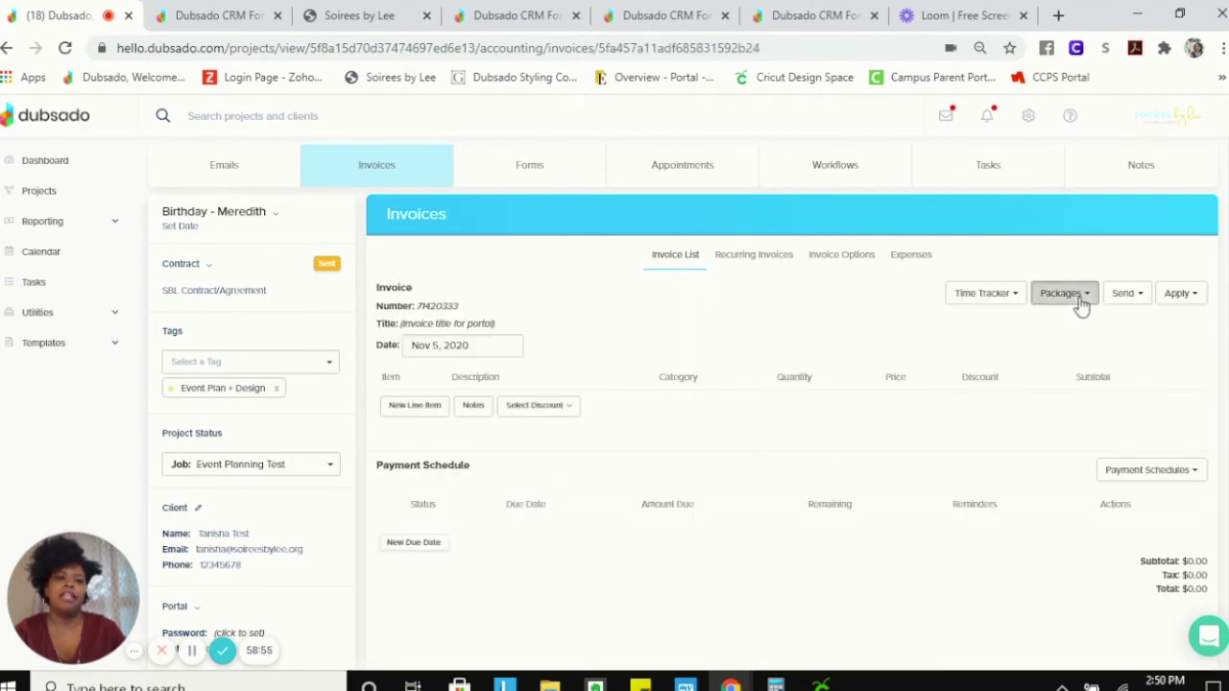
left_click(1025, 374)
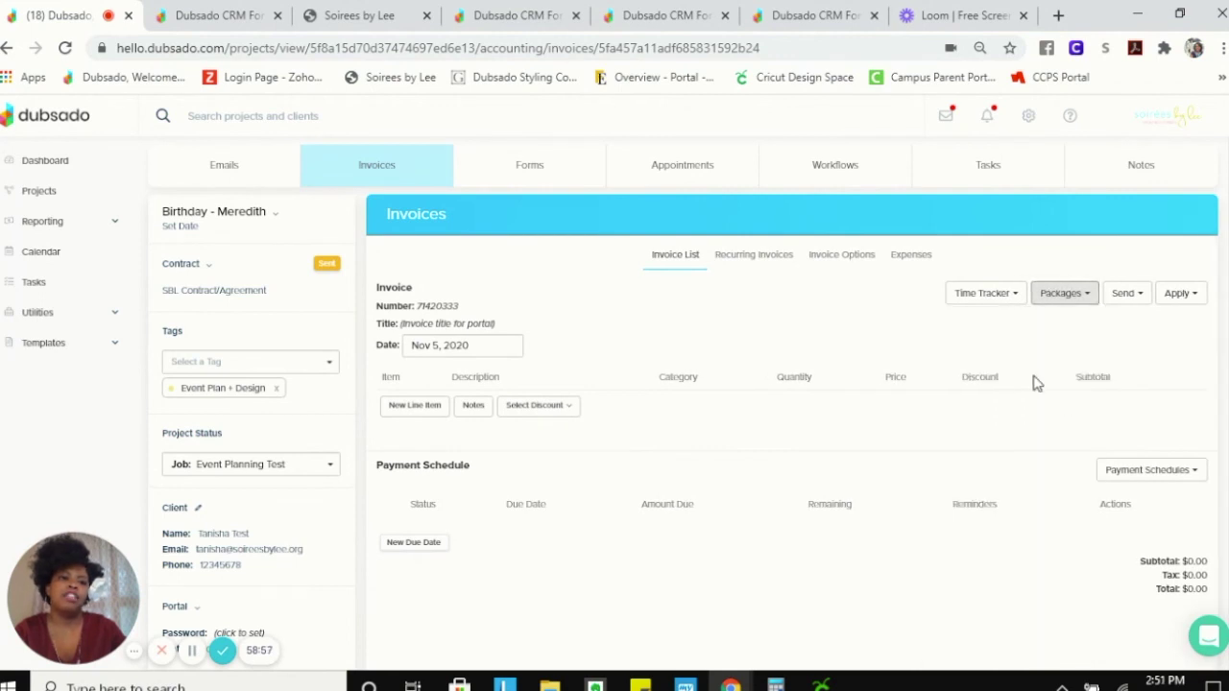
left_click(1070, 296)
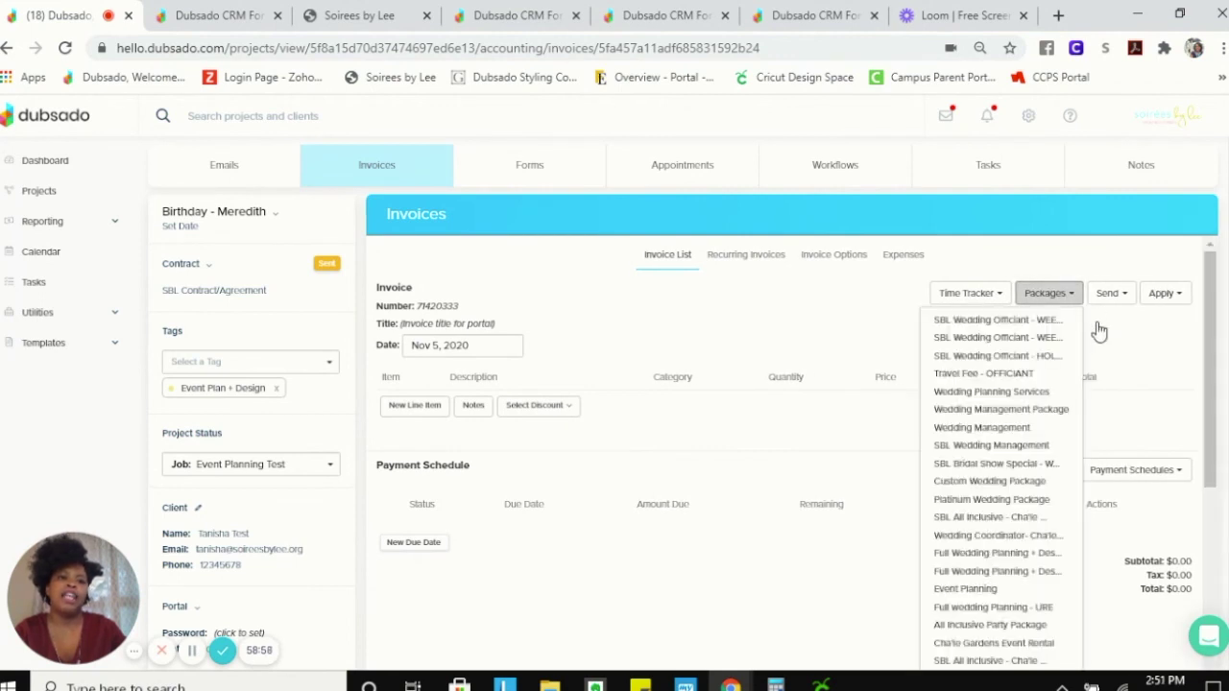
left_click(1004, 425)
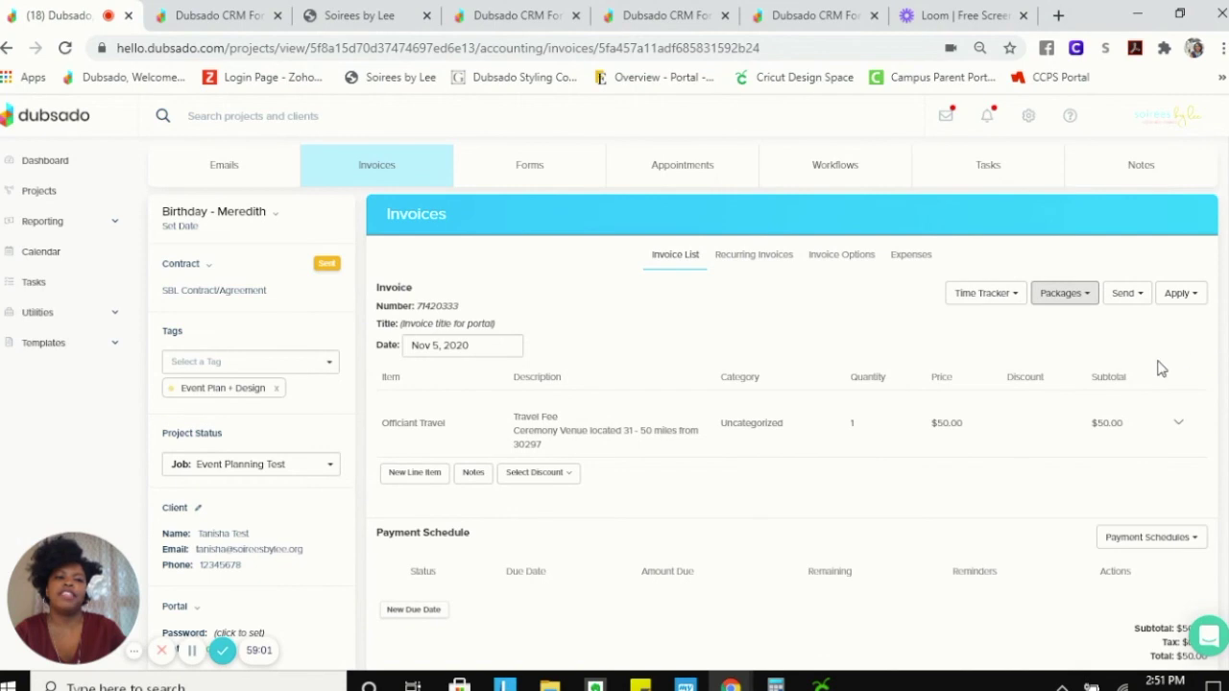
- Apply the SBL Planning - 4 Months payment schedule to the invoice
scroll(1159, 374, "down", 8)
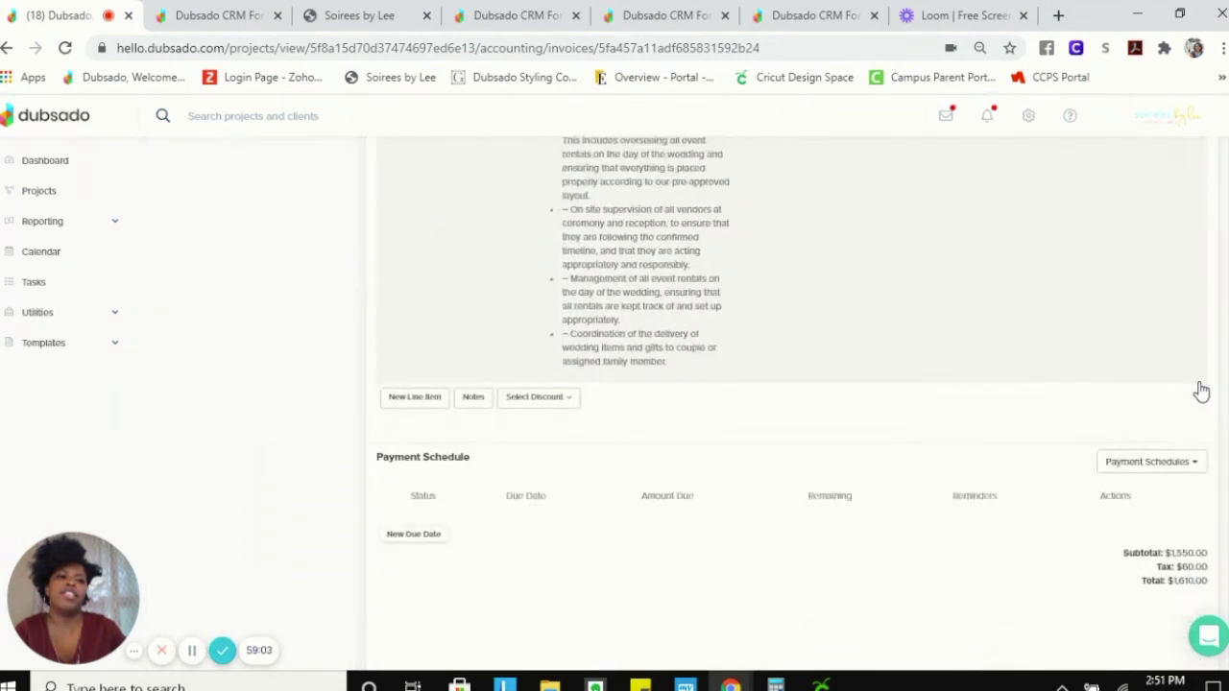
scroll(1200, 392, "down", 2)
left_click(1175, 352)
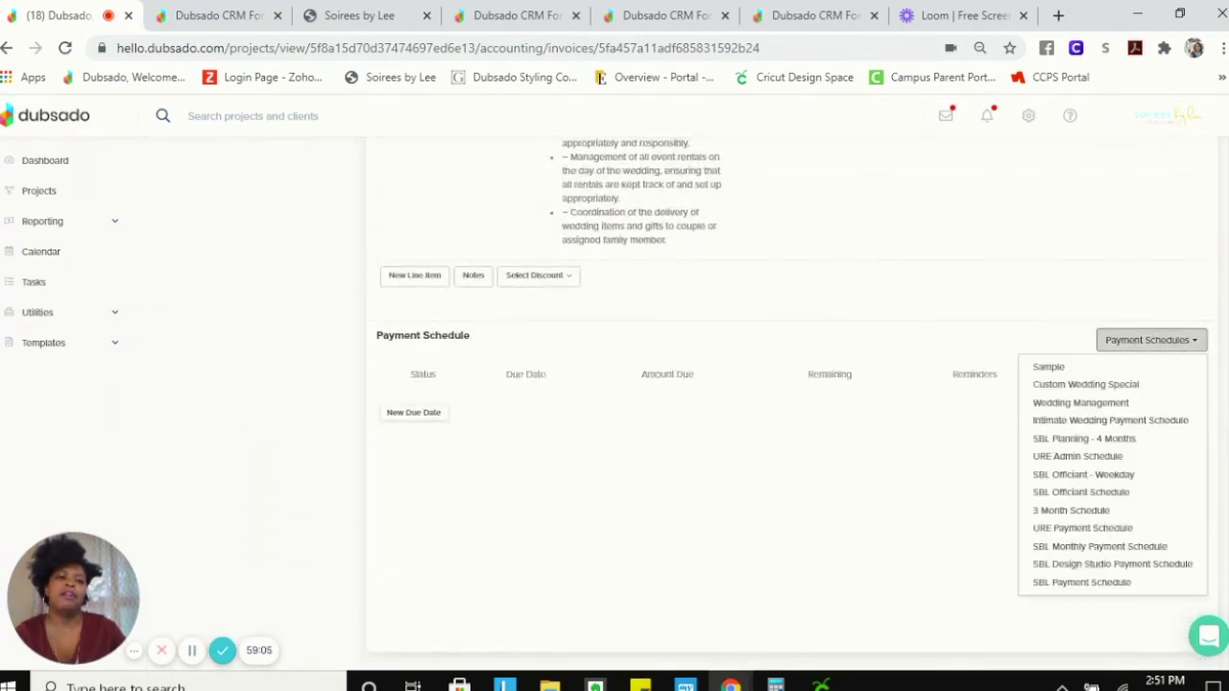
left_click(1119, 439)
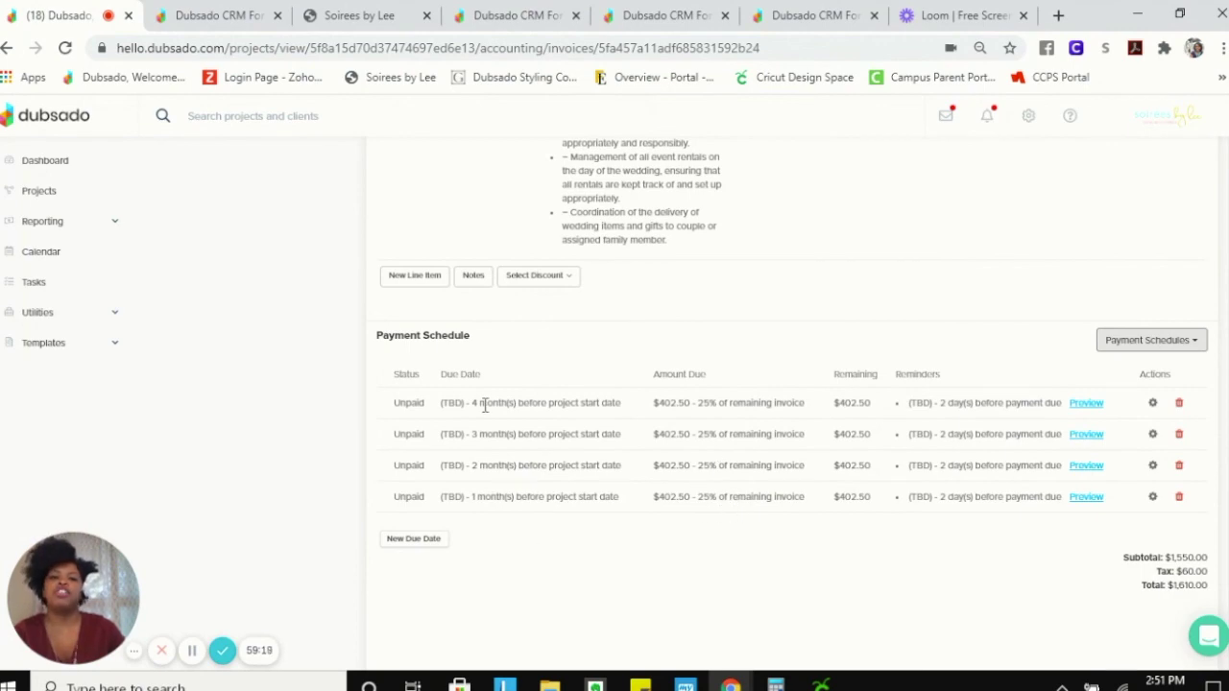
- Set the birthday project's start and end dates to 6/12/21 as an all-day event
scroll(327, 302, "up", 15)
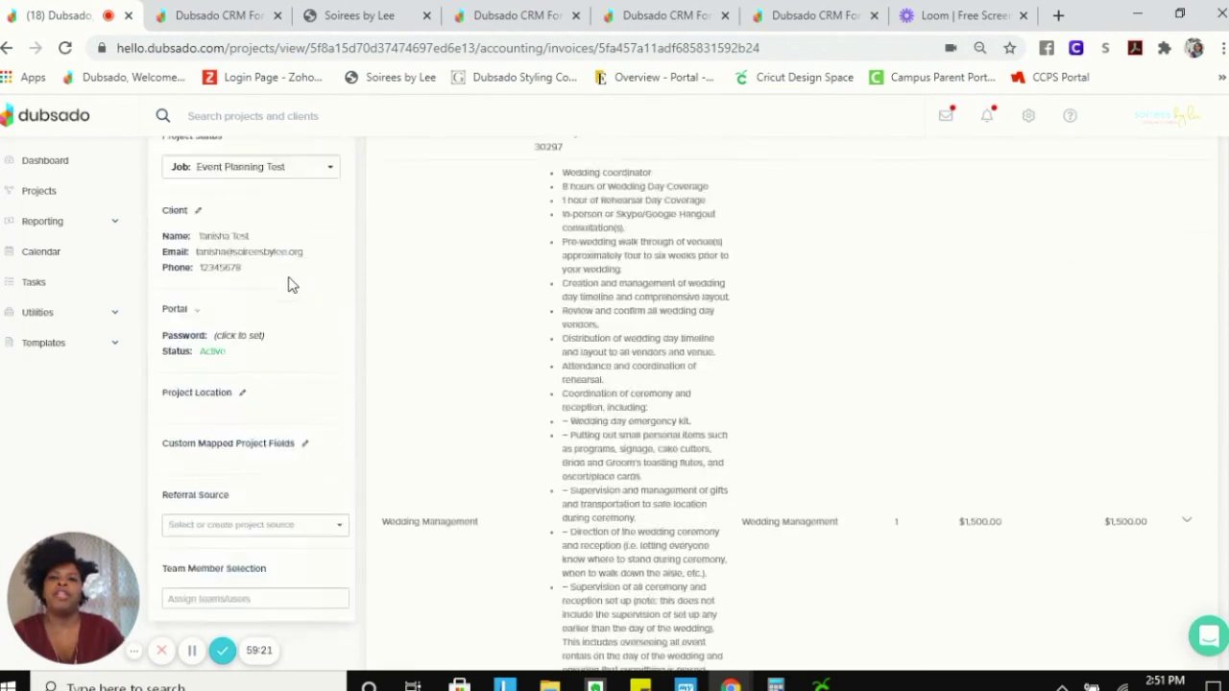
left_click(182, 228)
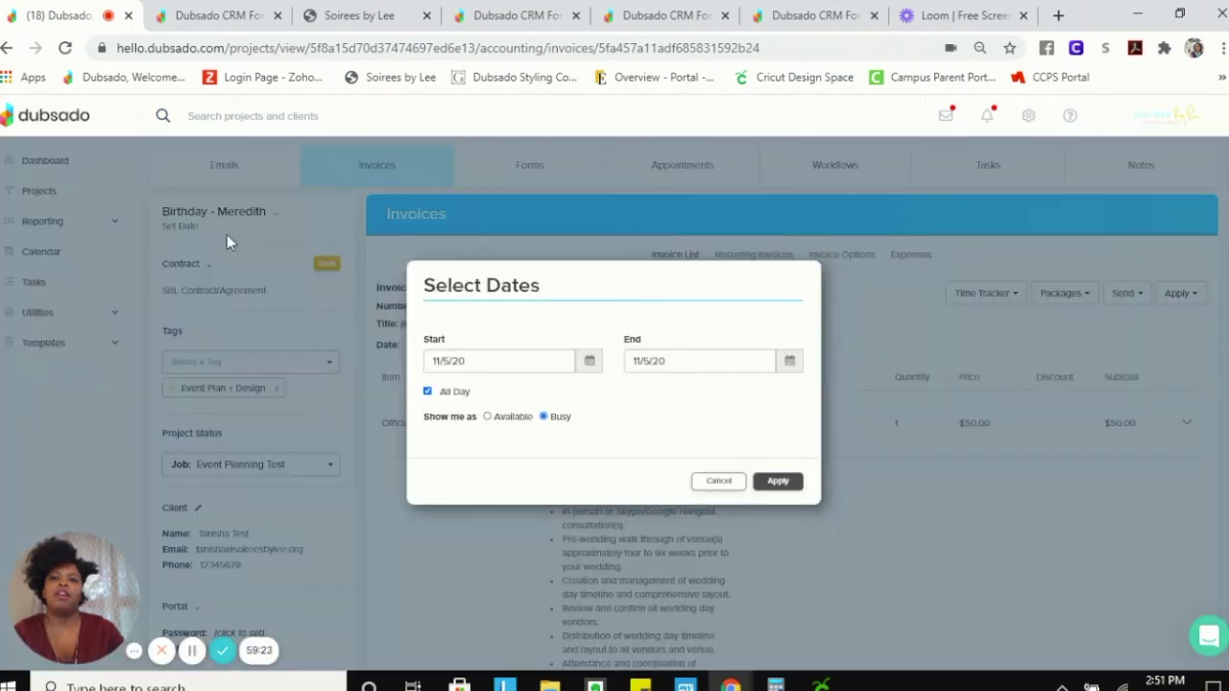
left_click(590, 362)
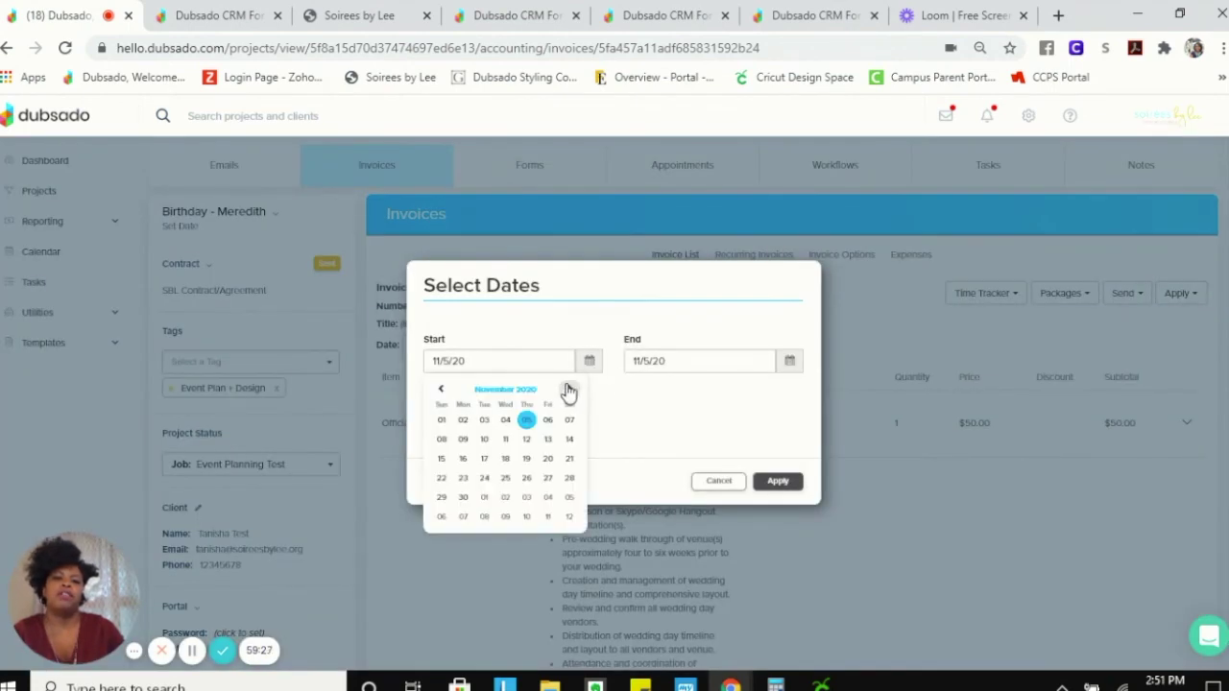
left_click(567, 390)
left_click(570, 392)
left_click(569, 392)
left_click(569, 392)
left_click(569, 392)
left_click(569, 391)
left_click(569, 391)
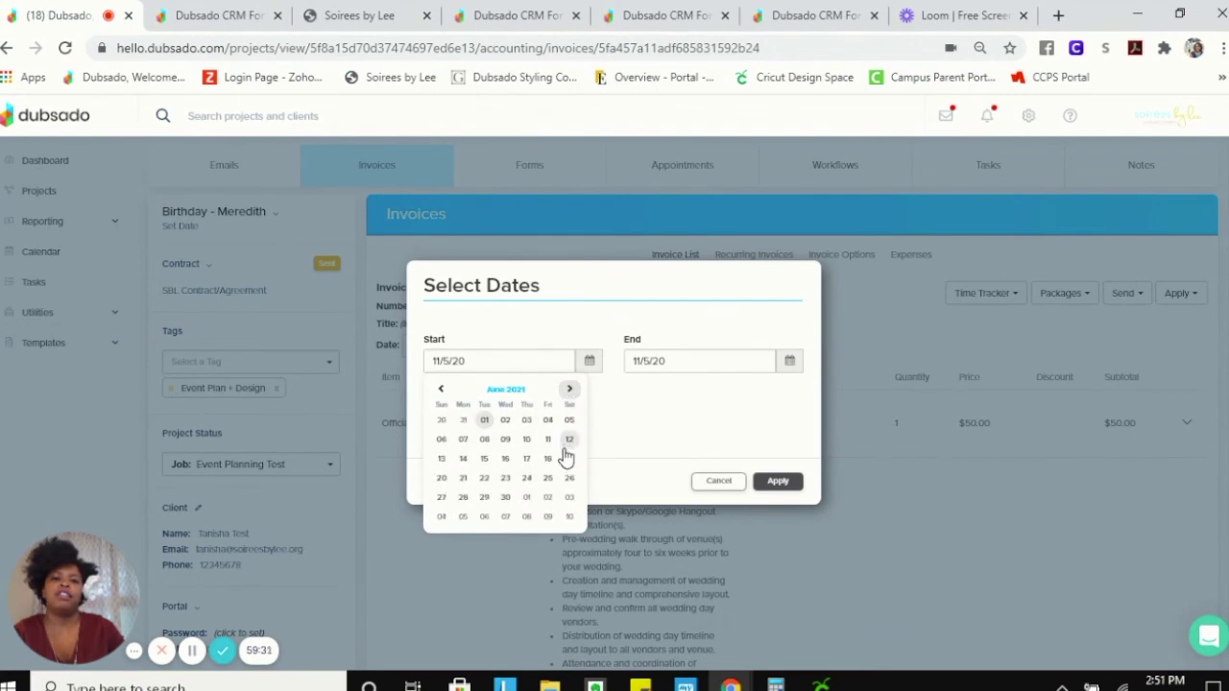
left_click(569, 438)
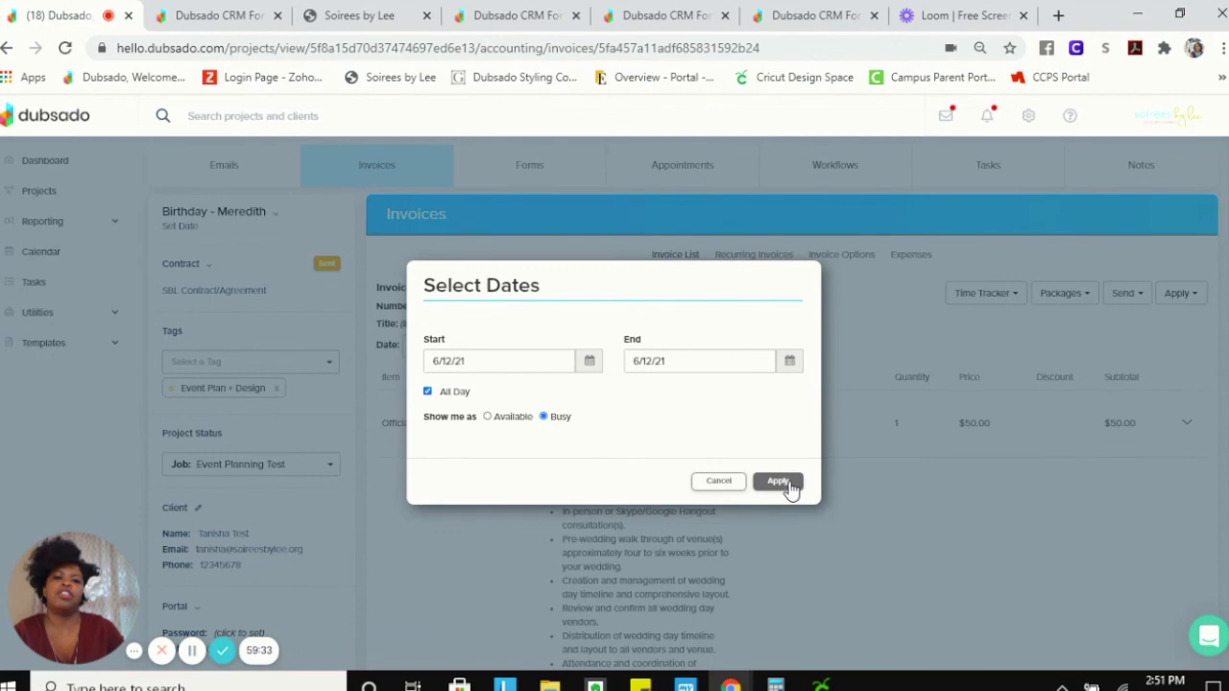
left_click(790, 488)
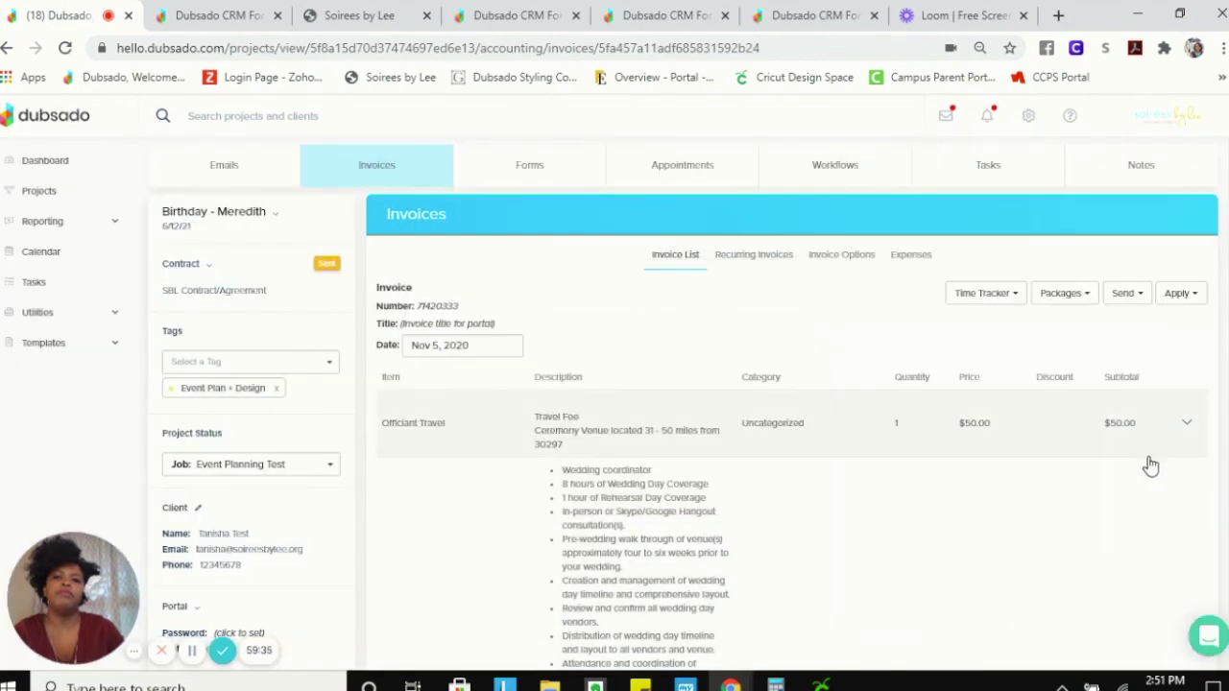
- Delete all four installments from the invoice's payment schedule and reapply the SBL Planning - 4 Months schedule
scroll(1142, 459, "down", 10)
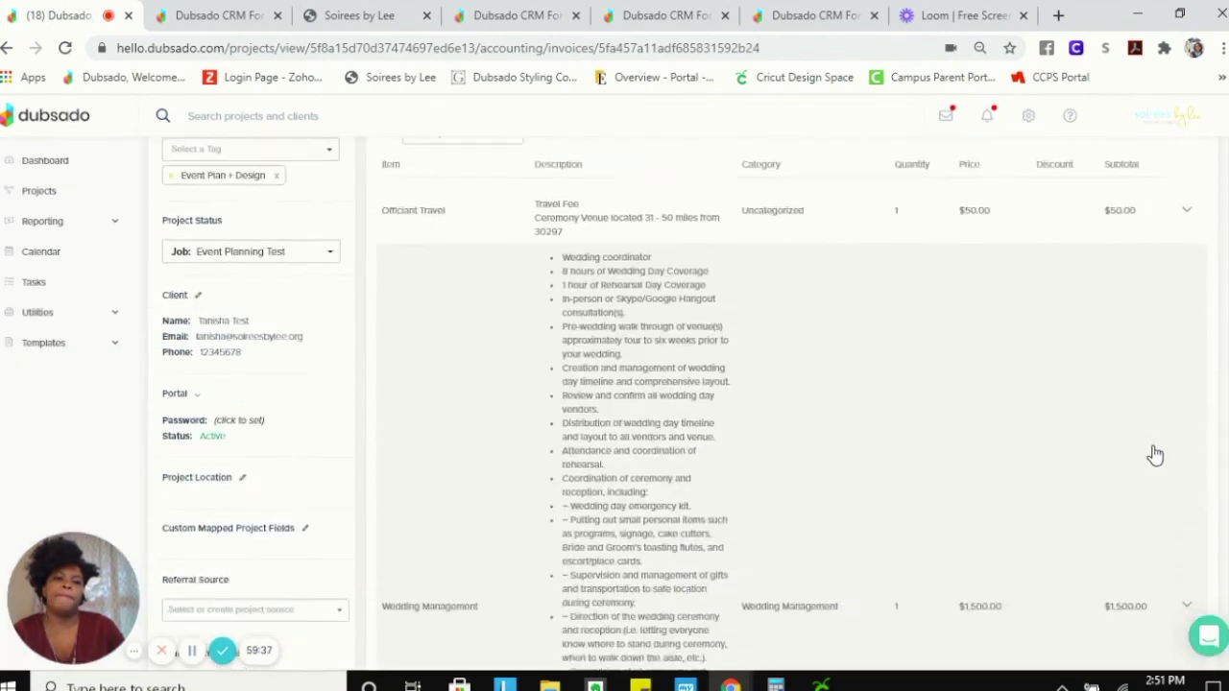
scroll(1174, 455, "down", 1)
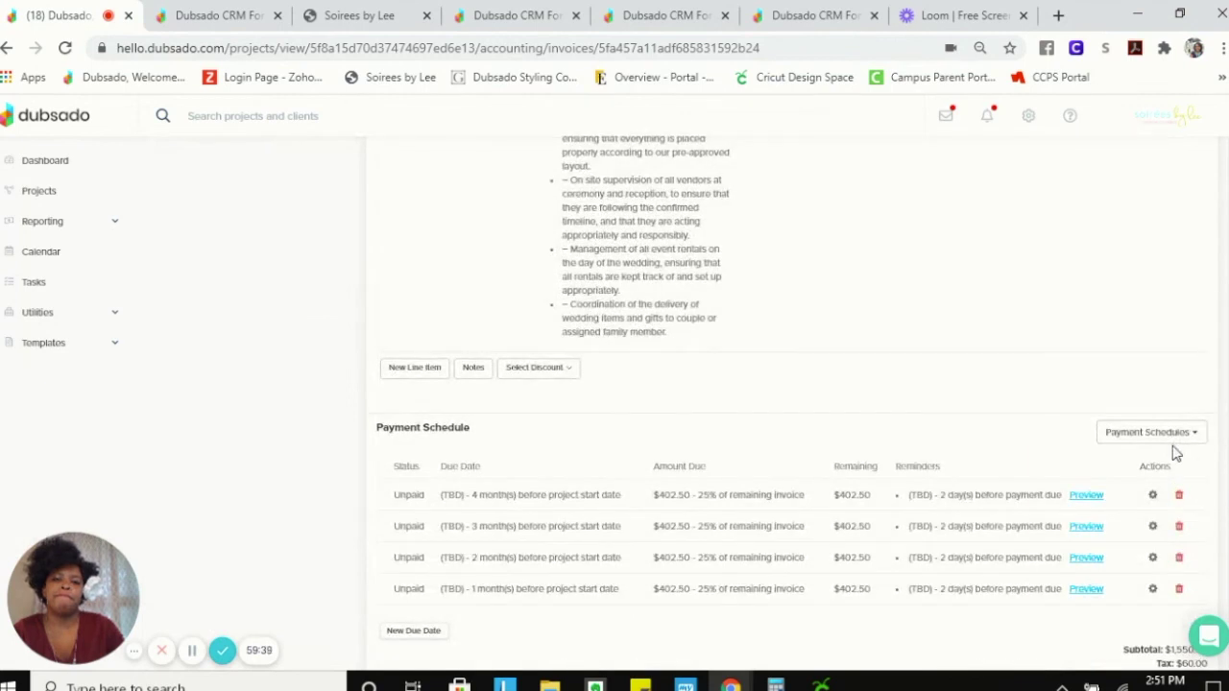
scroll(1195, 456, "down", 2)
scroll(1214, 465, "up", 2)
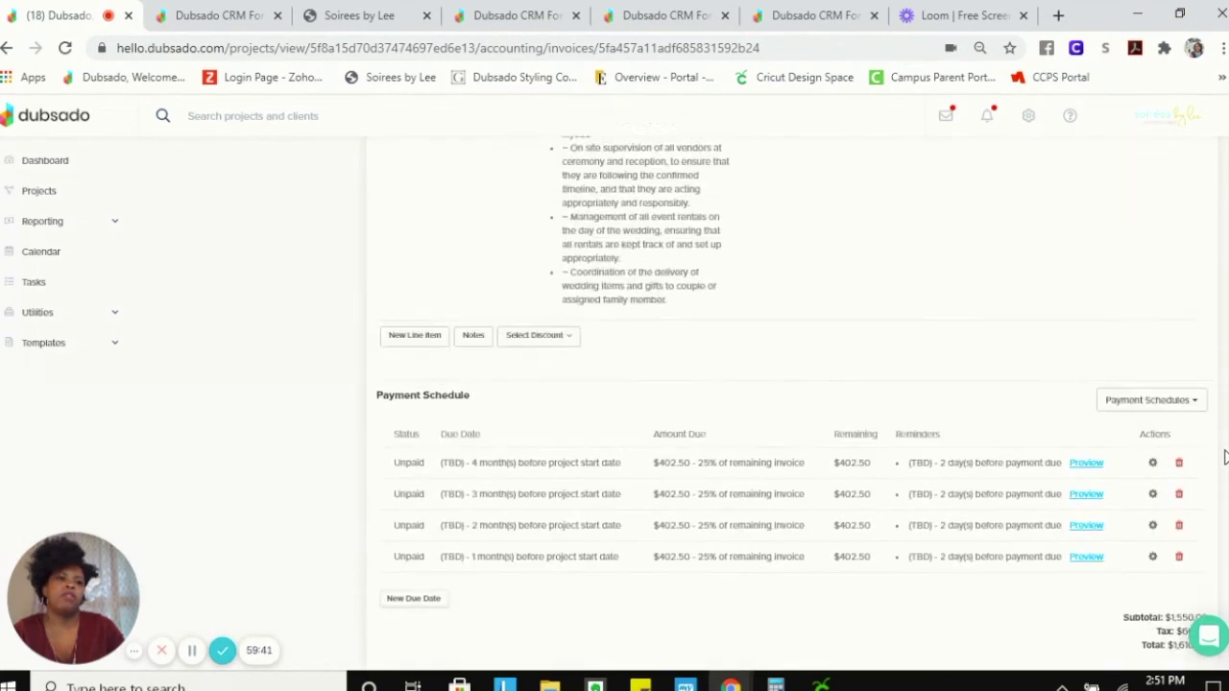
scroll(1215, 466, "down", 1)
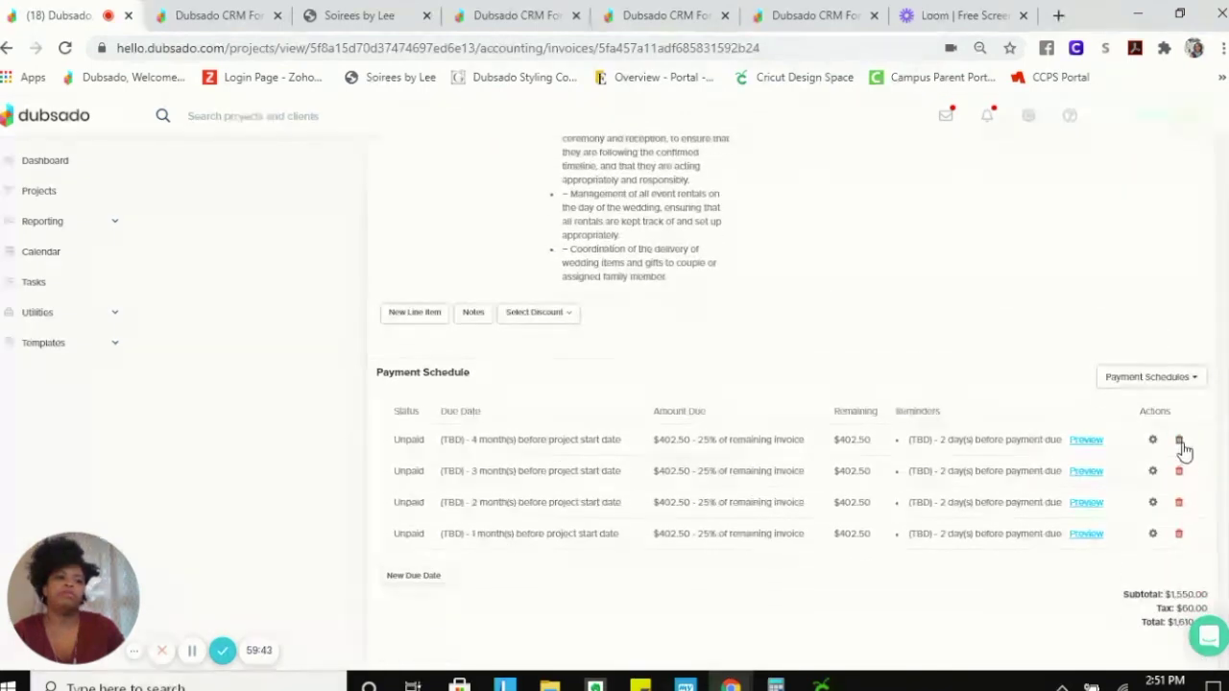
left_click(1179, 440)
left_click(1180, 441)
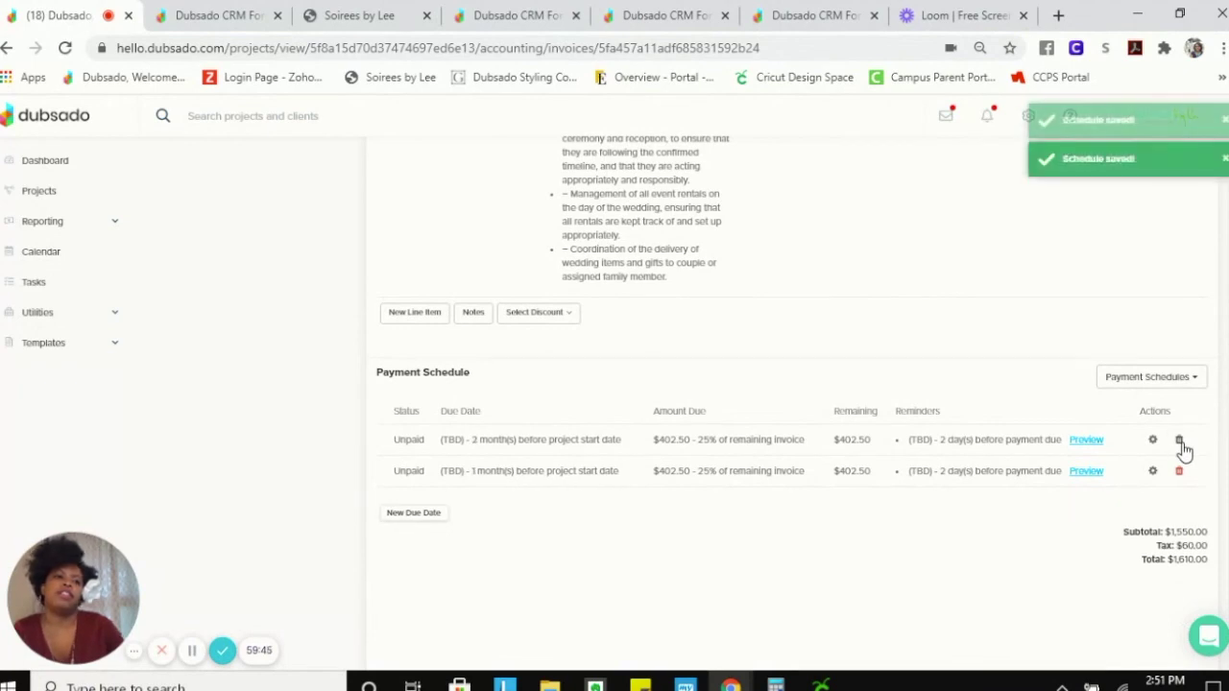
left_click(1180, 441)
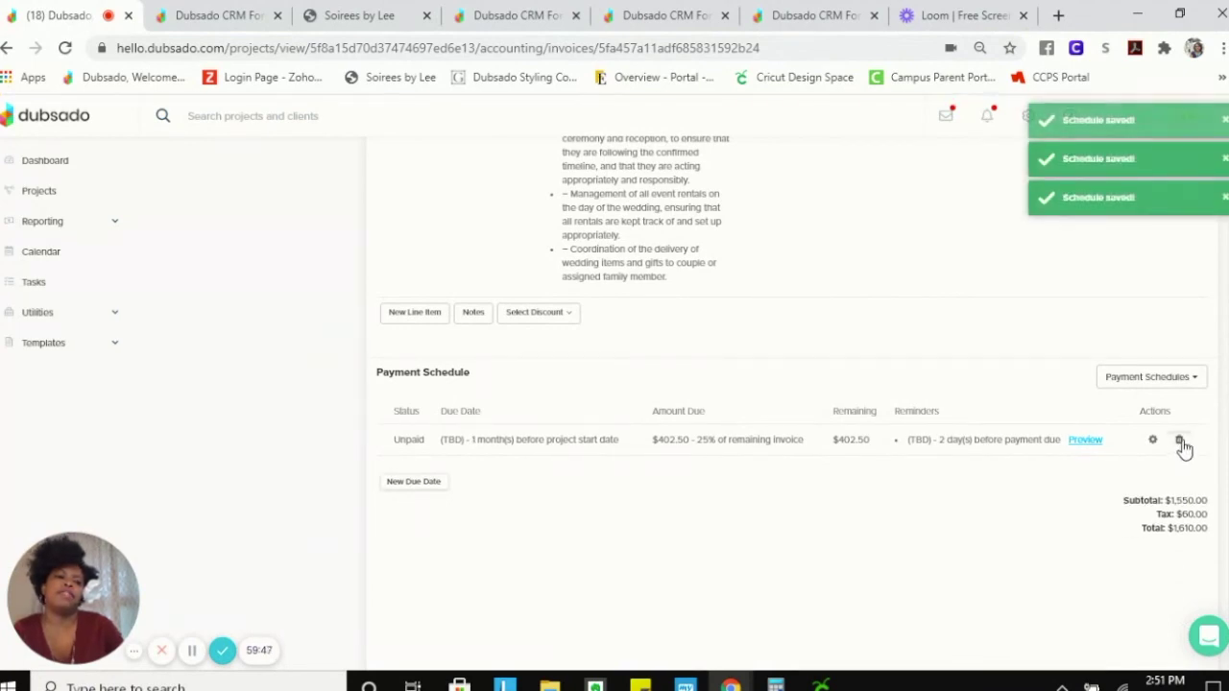
left_click(1178, 439)
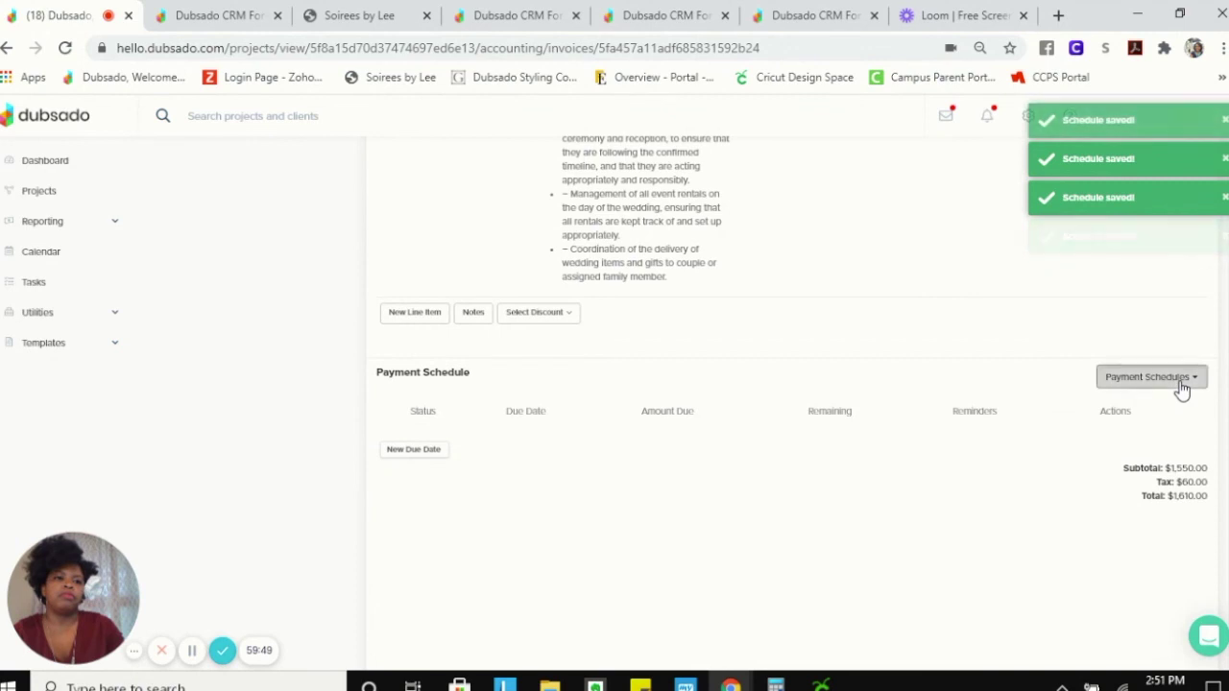
left_click(1177, 387)
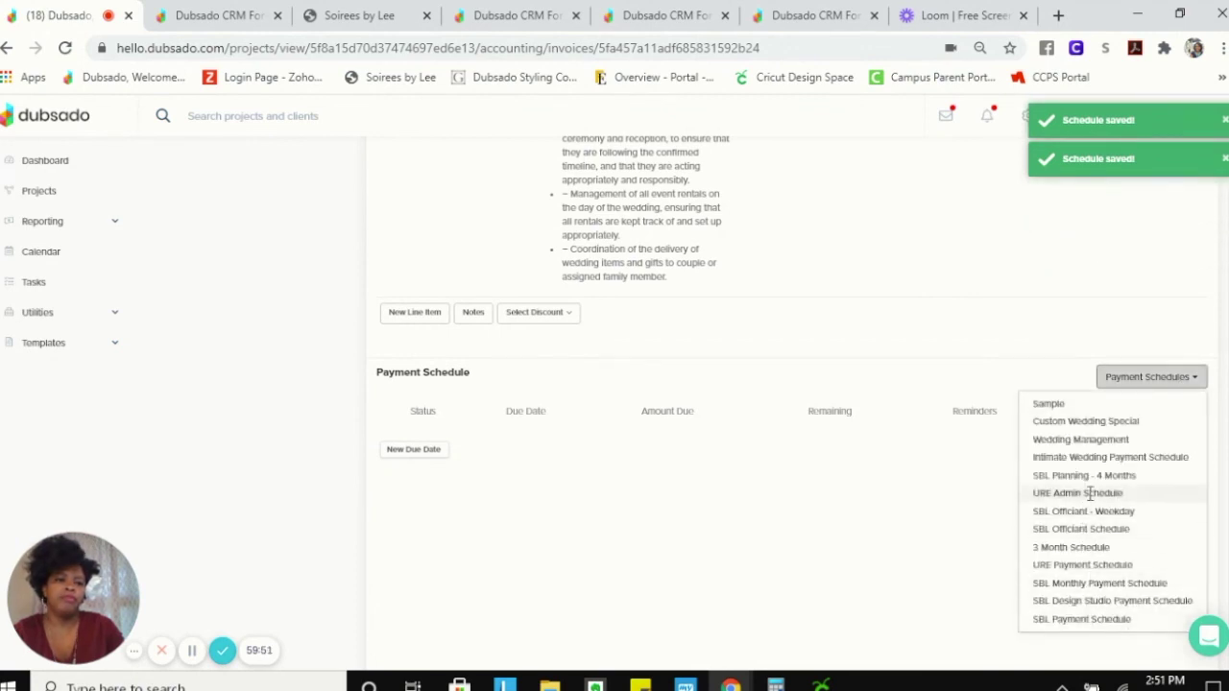
left_click(1151, 376)
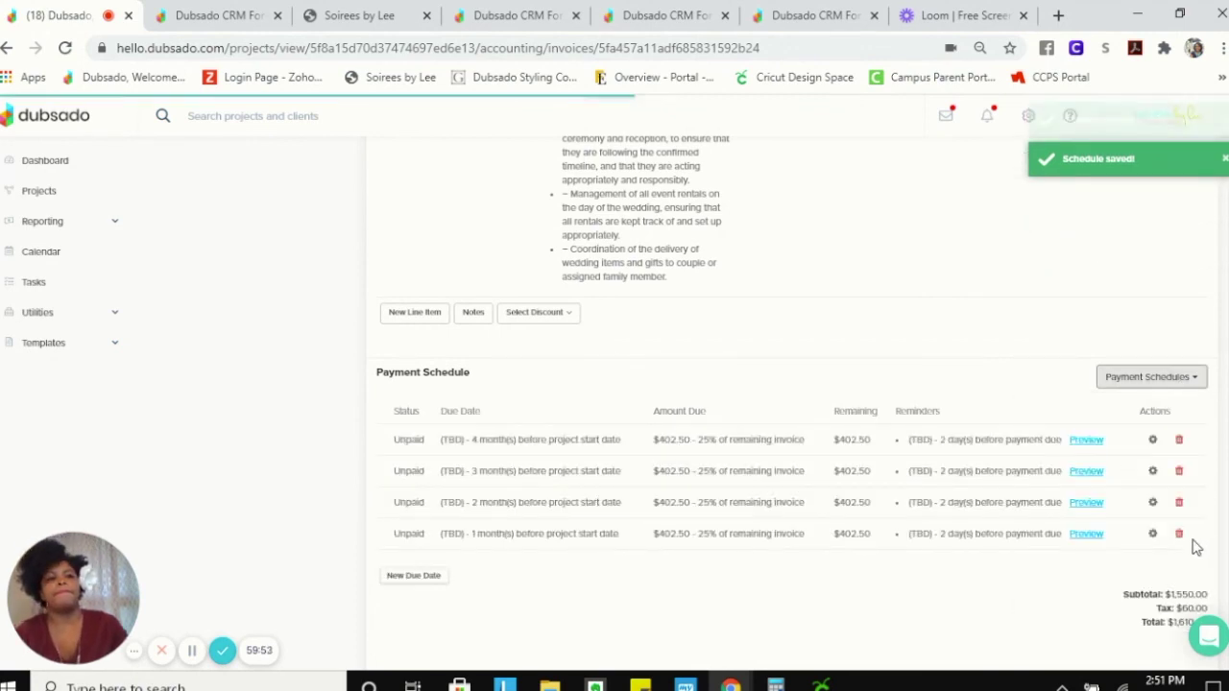
- Check the invoice's apply and send options, open it in a new window, examine the installment due dates, and return to the project
scroll(1136, 452, "up", 4)
scroll(1137, 452, "up", 5)
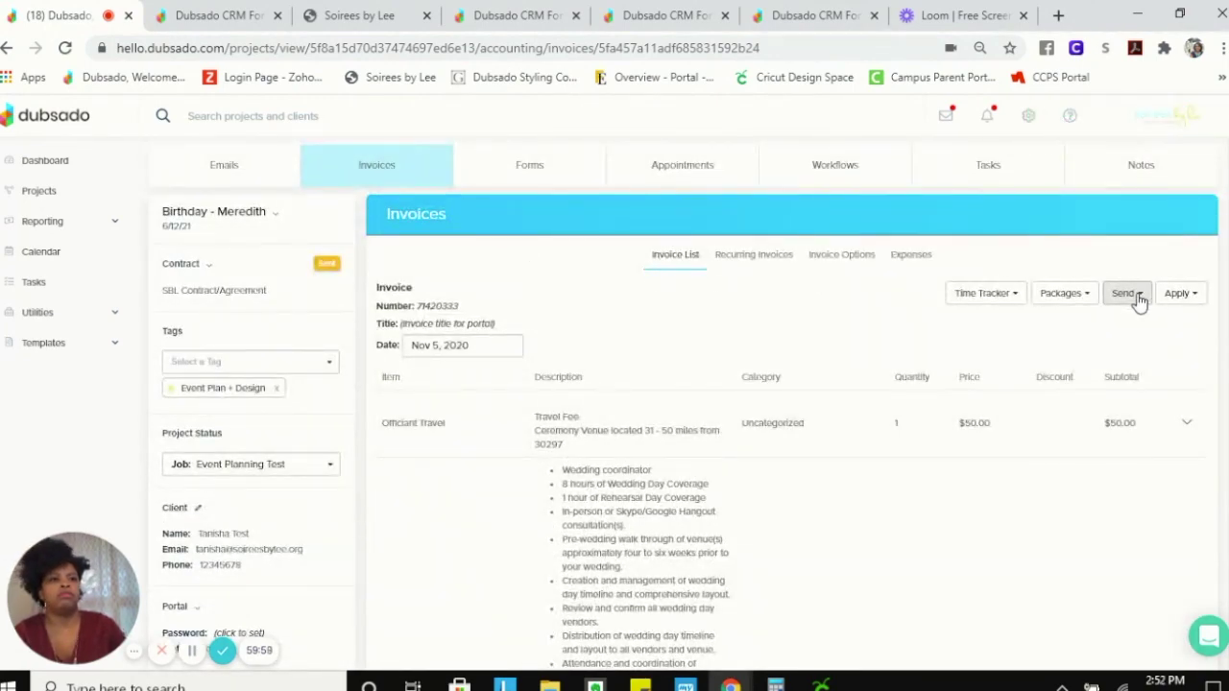
left_click(1194, 296)
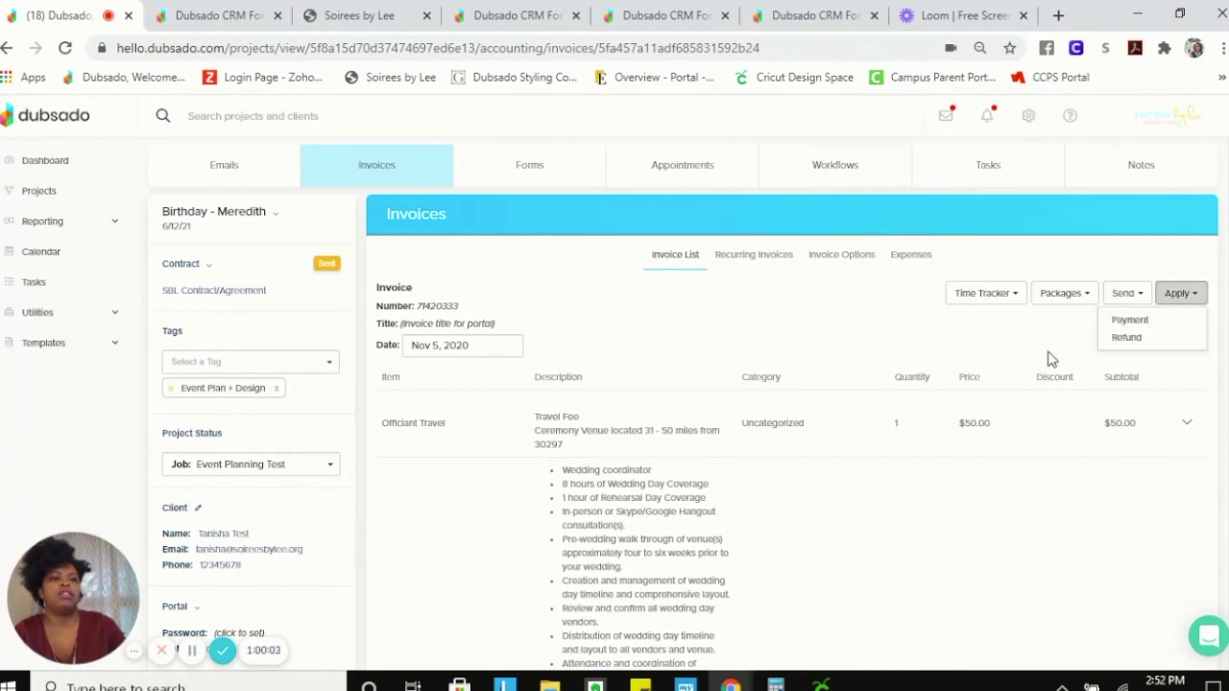
left_click(1143, 296)
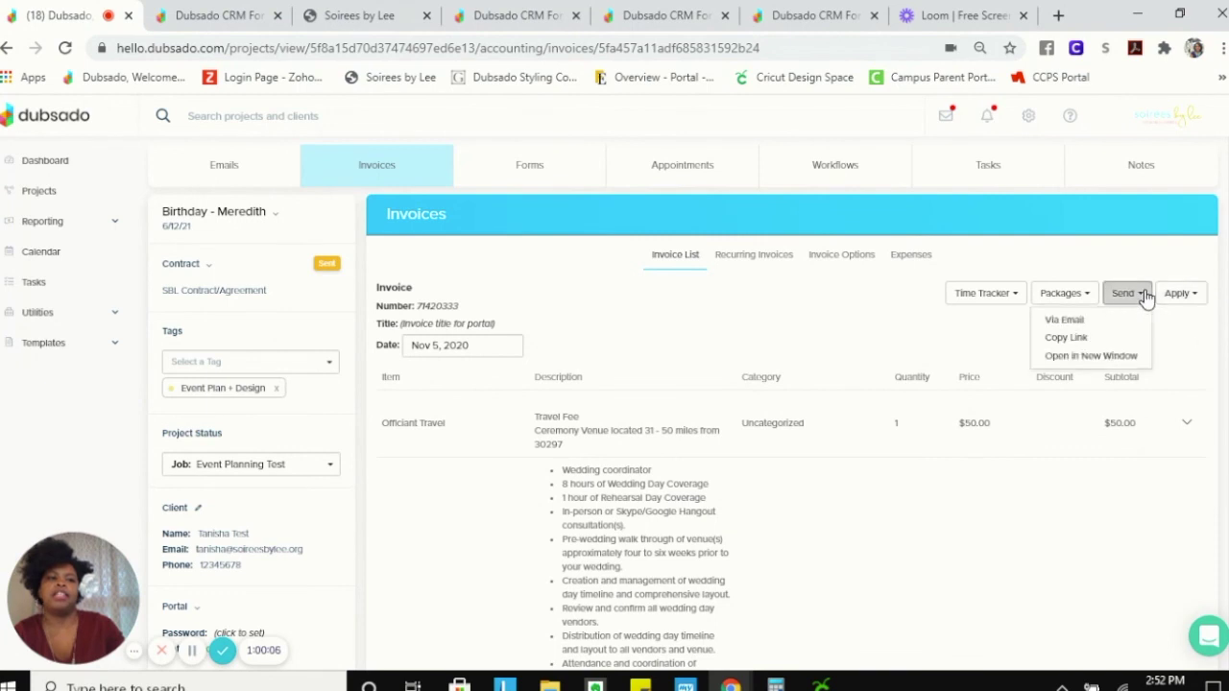
left_click(1091, 355)
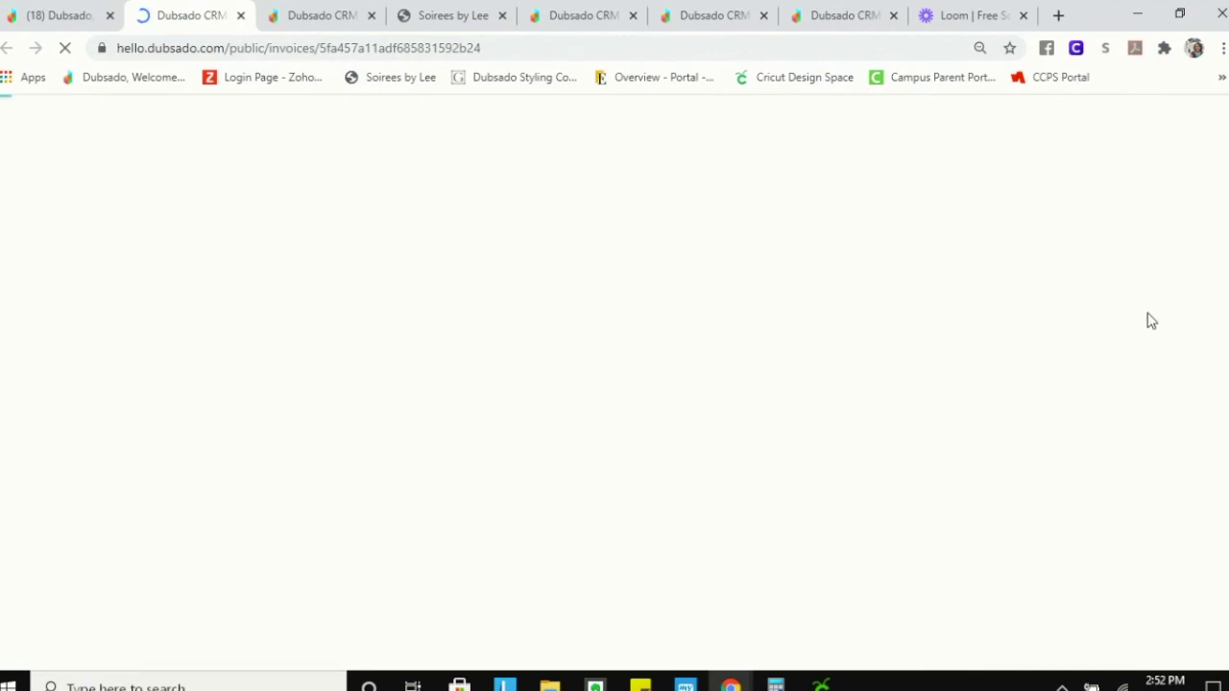
scroll(1199, 319, "down", 1)
scroll(1200, 320, "down", 7)
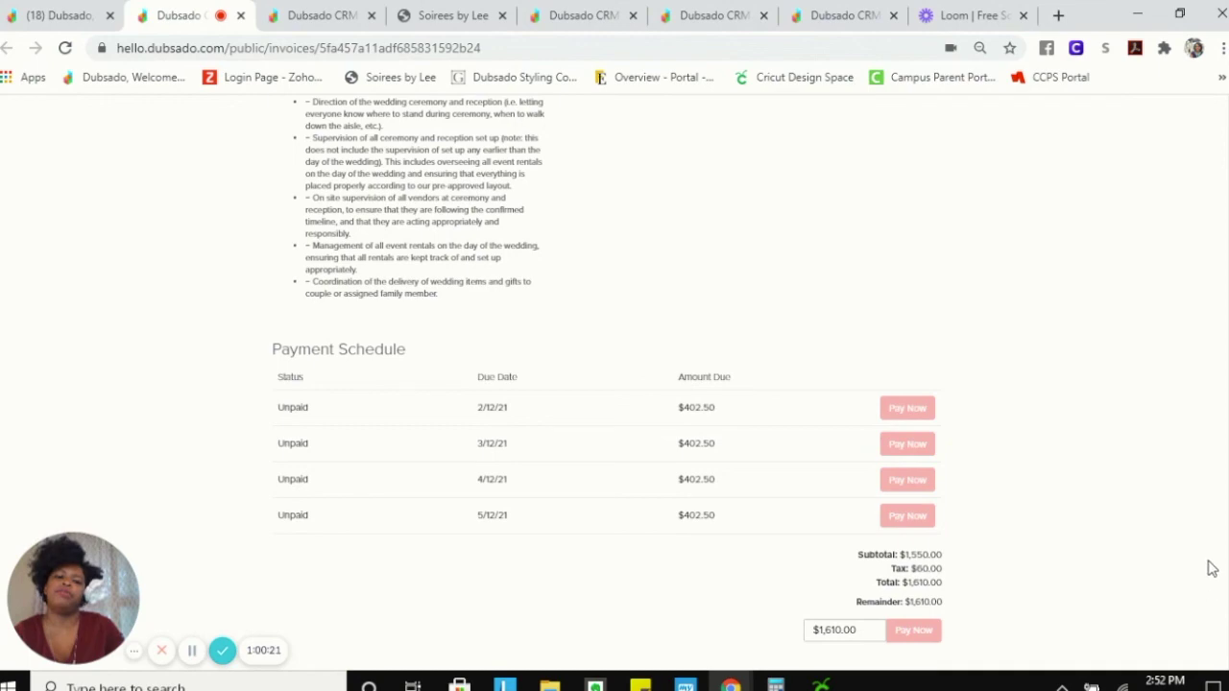
scroll(1207, 576, "up", 10)
left_click(79, 27)
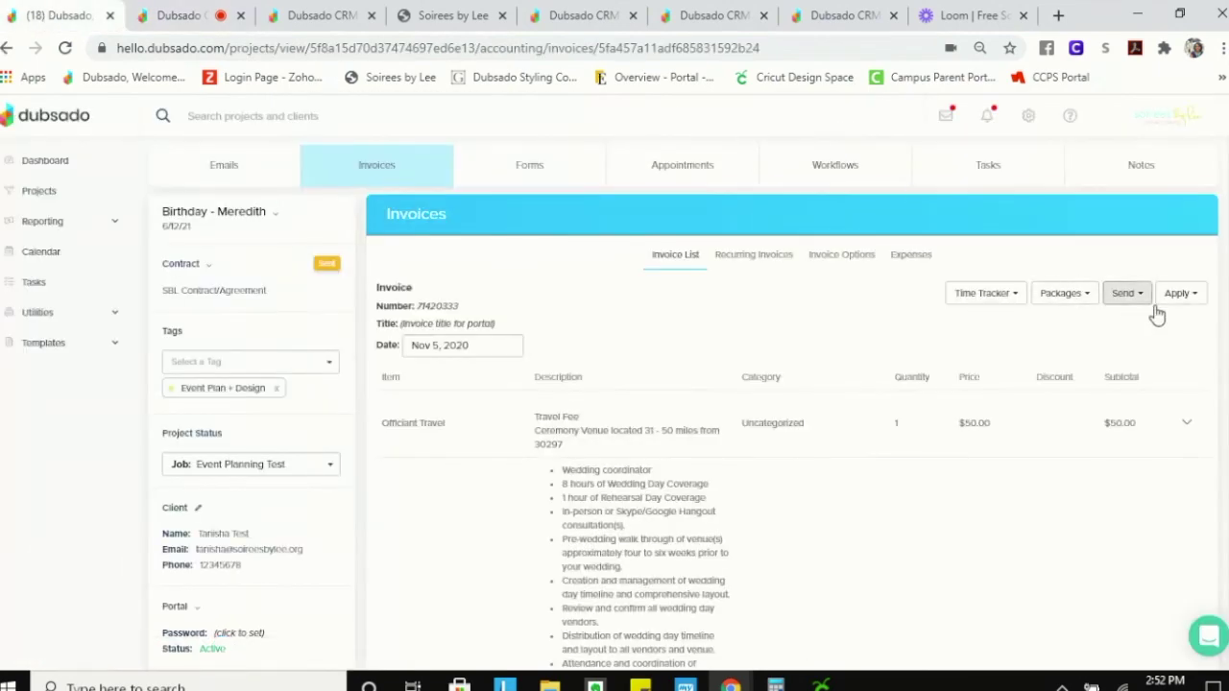
- Apply a $200 cash payment dated 11/5/20 to the invoice with the description "Retainer"
left_click(1180, 293)
left_click(1152, 320)
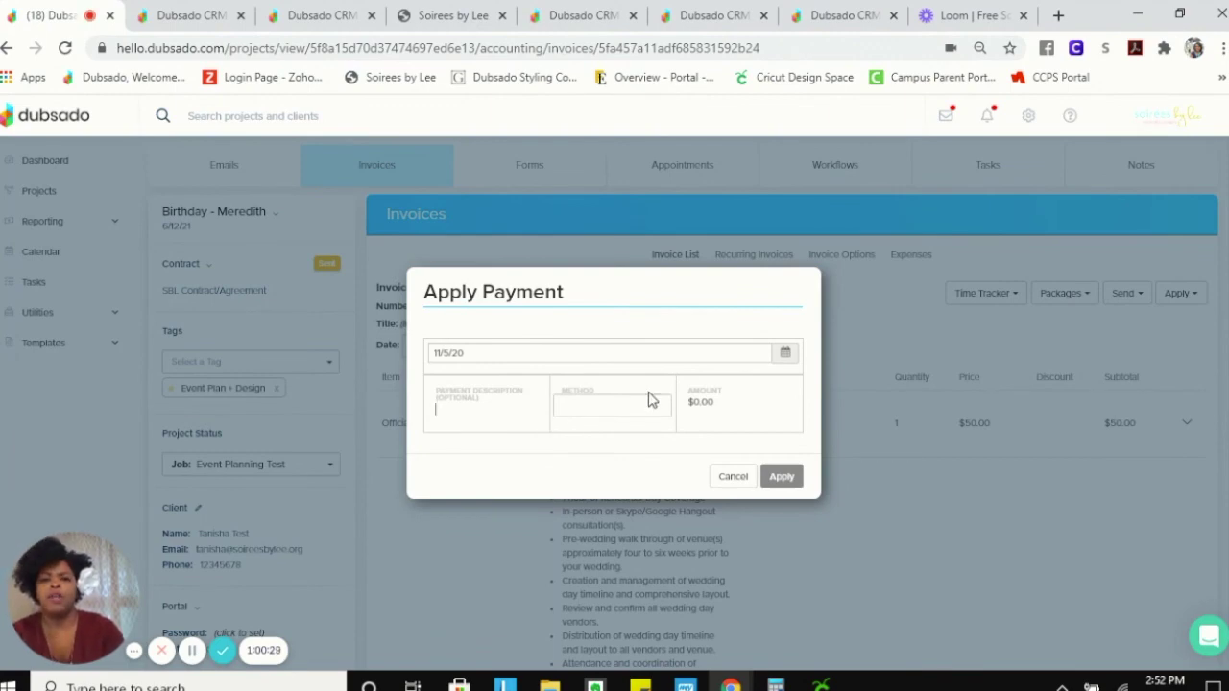
type("m")
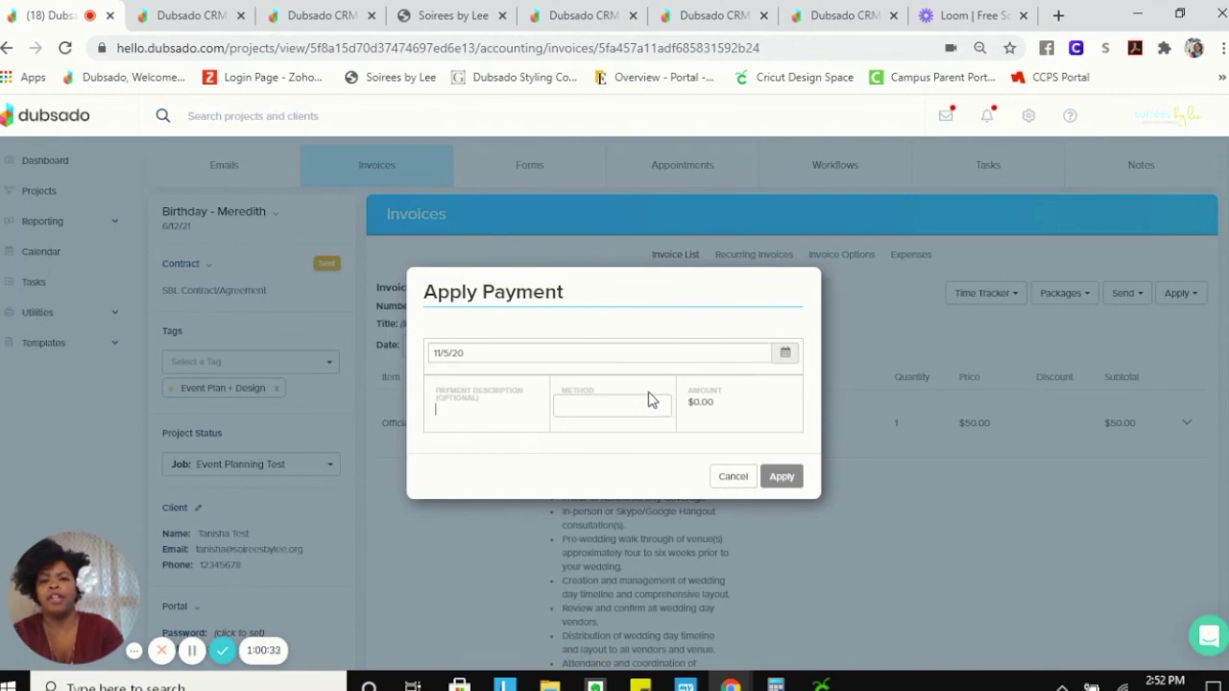
type("Retainer")
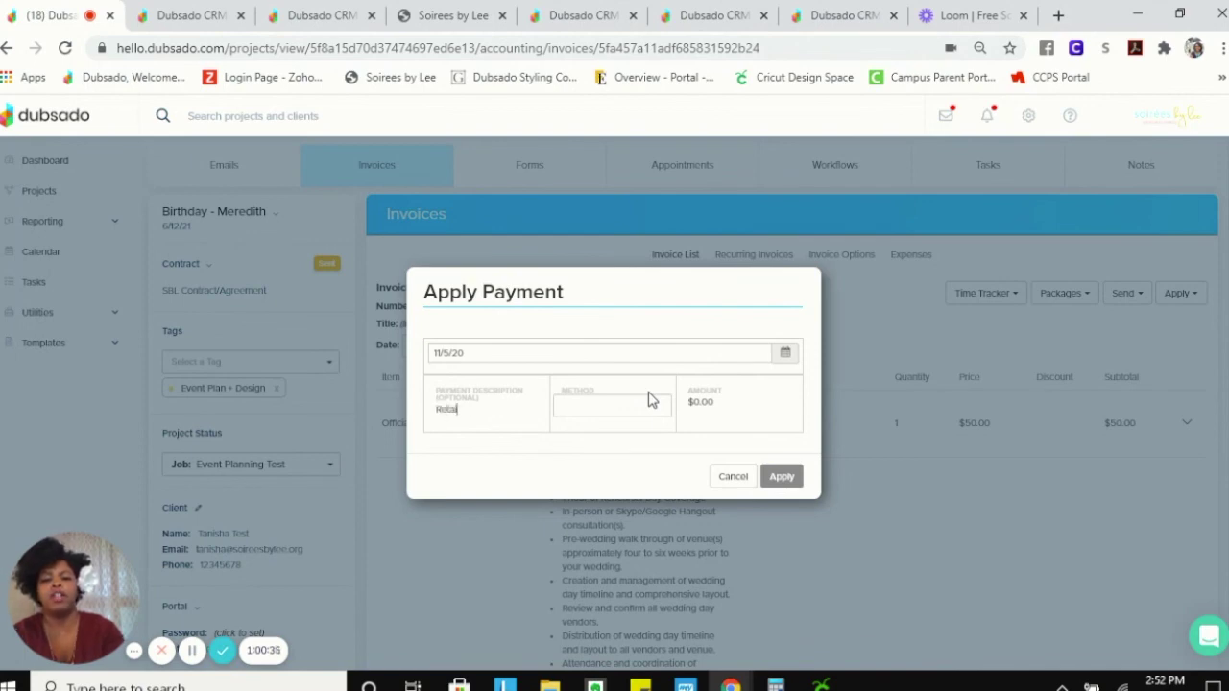
left_click(638, 411)
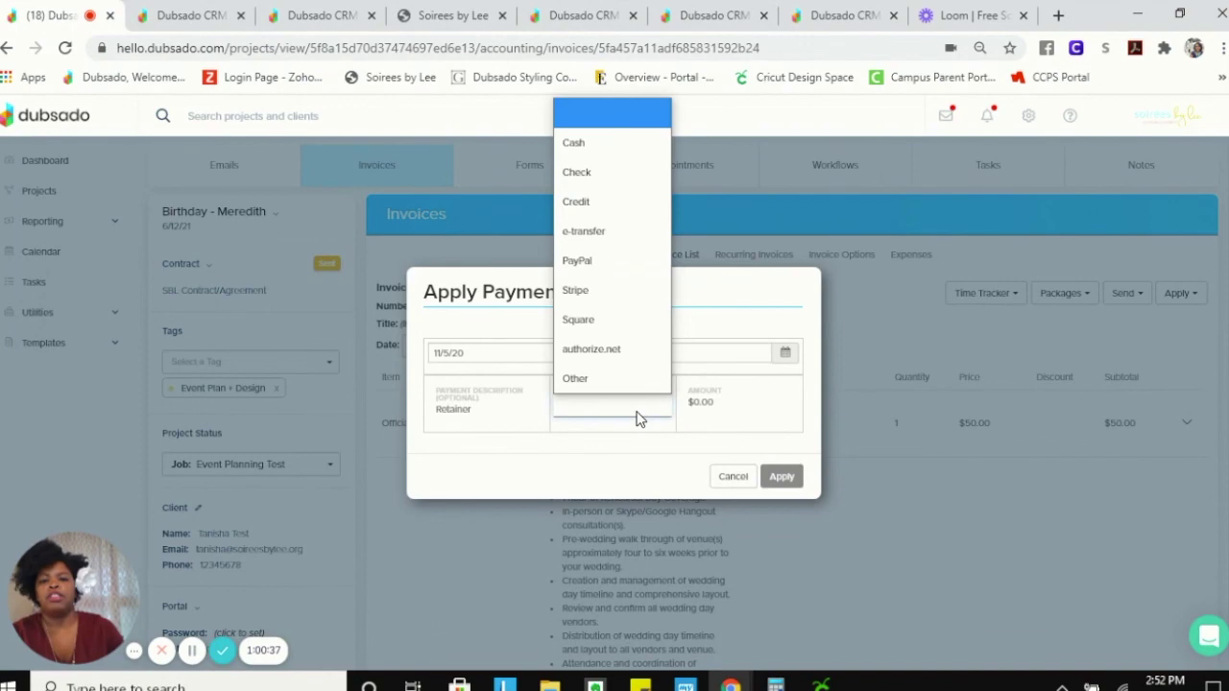
left_click(469, 414)
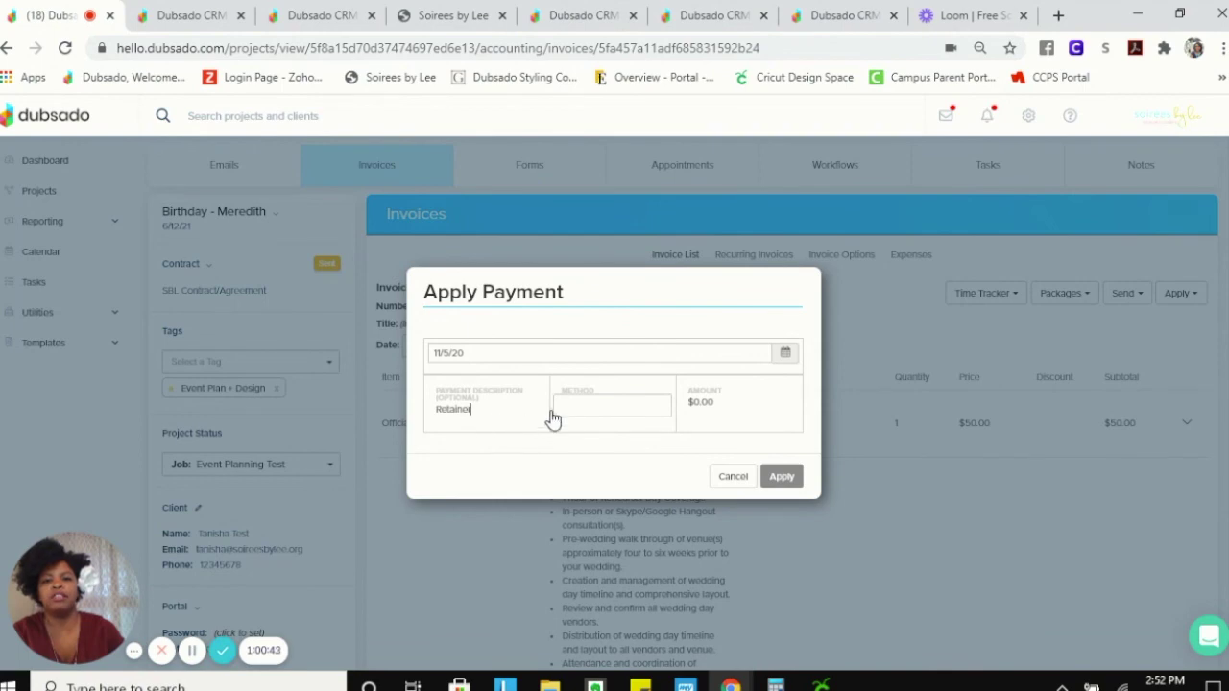
left_click(595, 401)
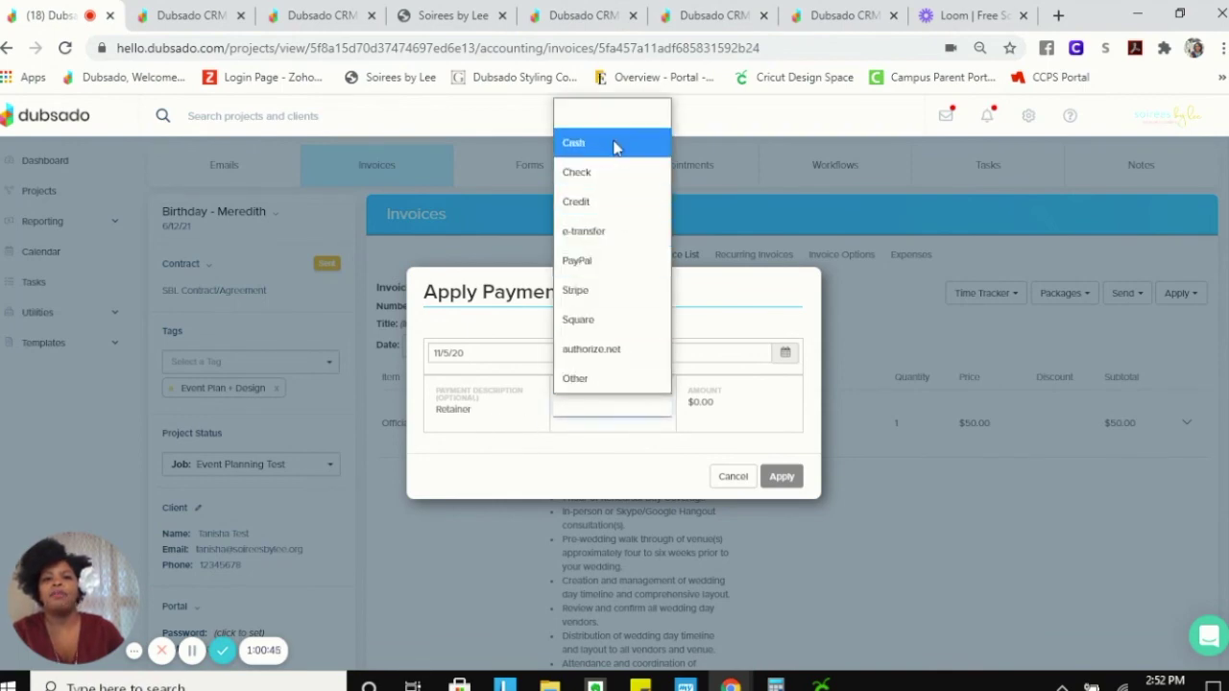
left_click(611, 144)
left_click(738, 422)
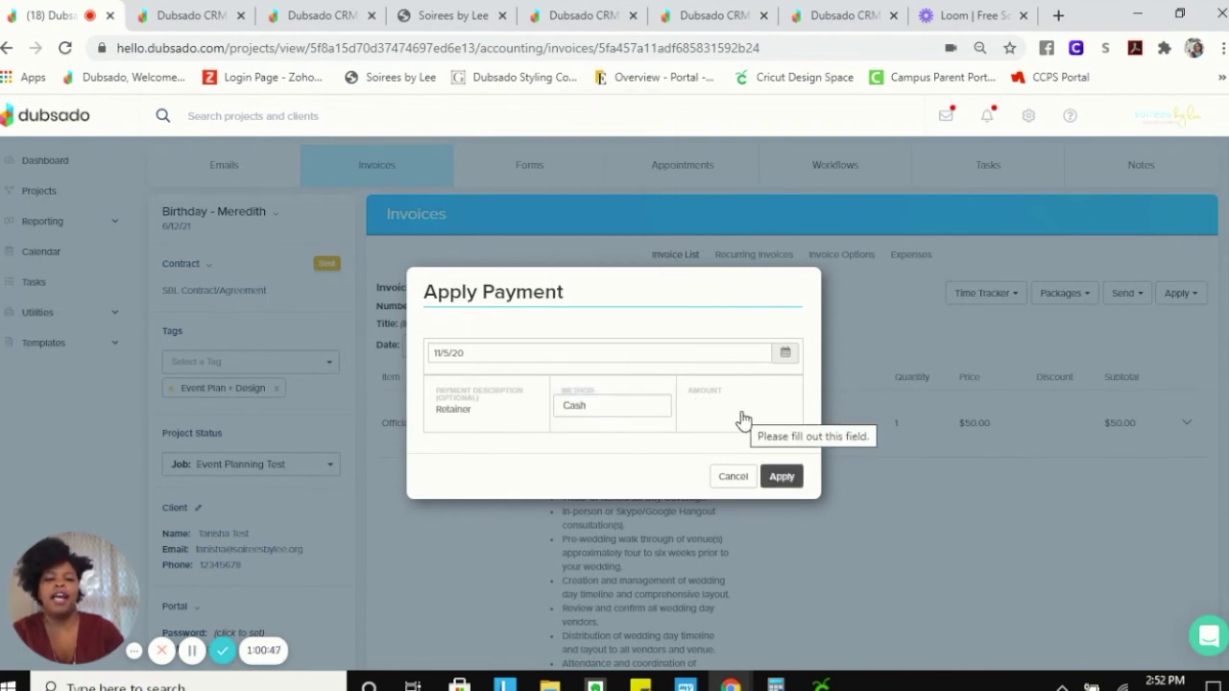
type("200")
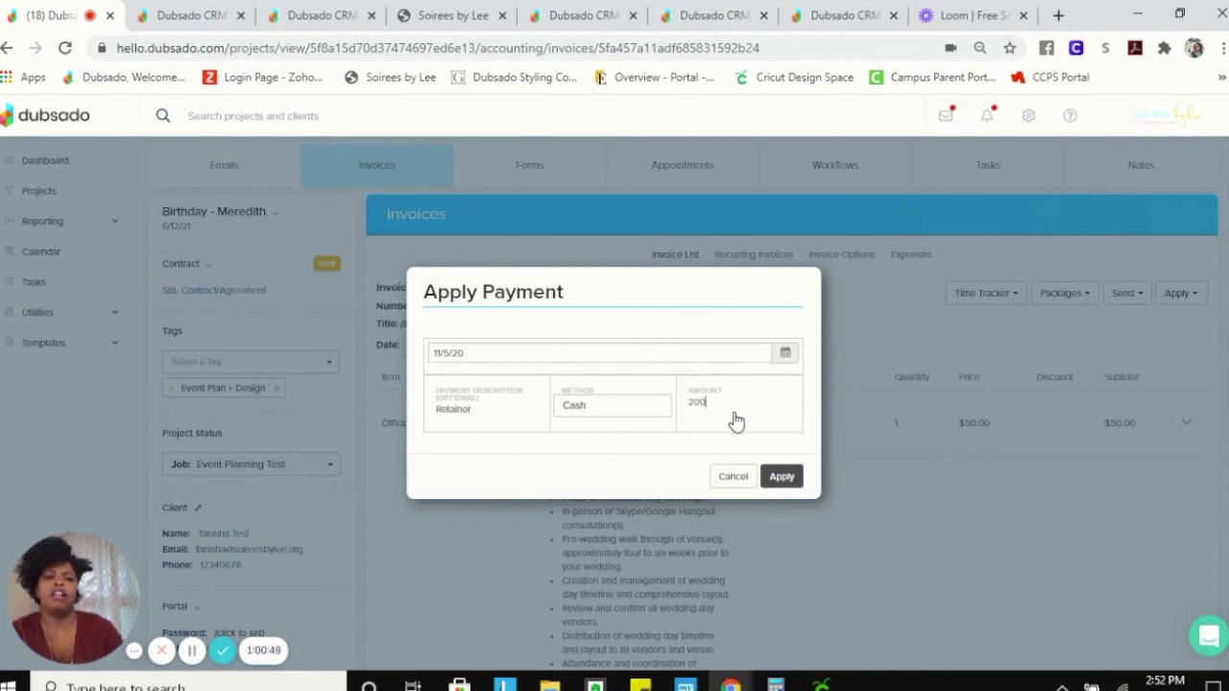
left_click(782, 477)
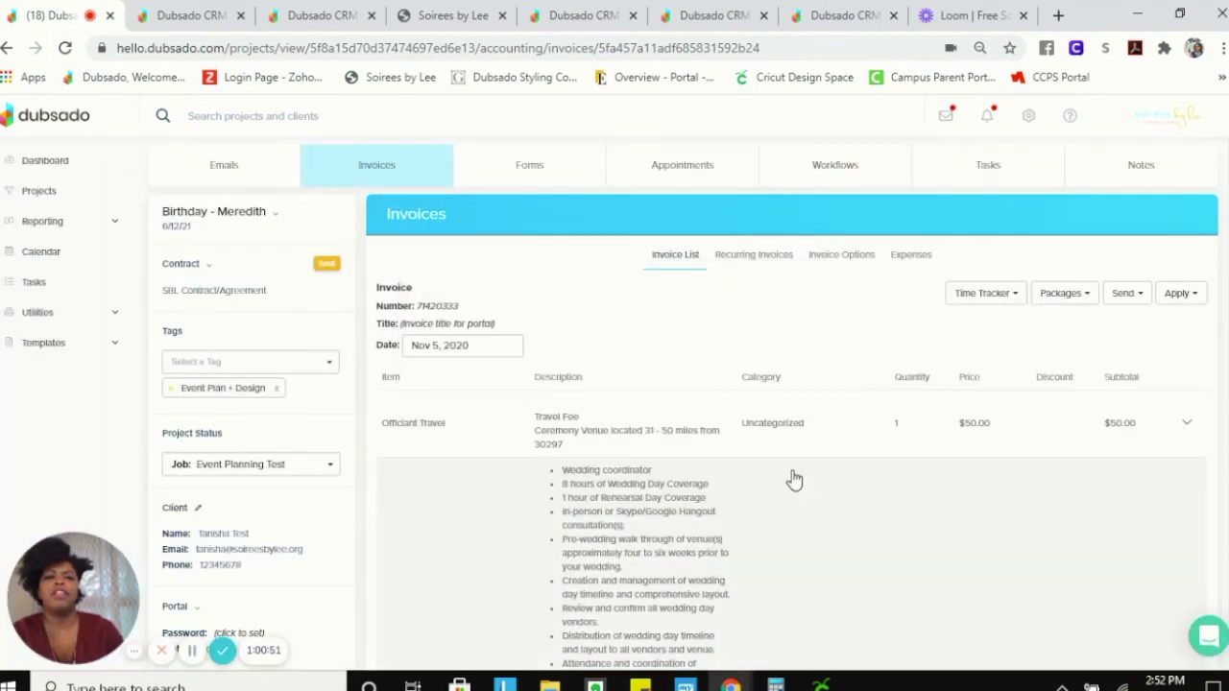
- Examine how the retainer is credited in the project's payment schedule and in the reloaded client-facing invoice, and return to the project
scroll(1166, 461, "down", 15)
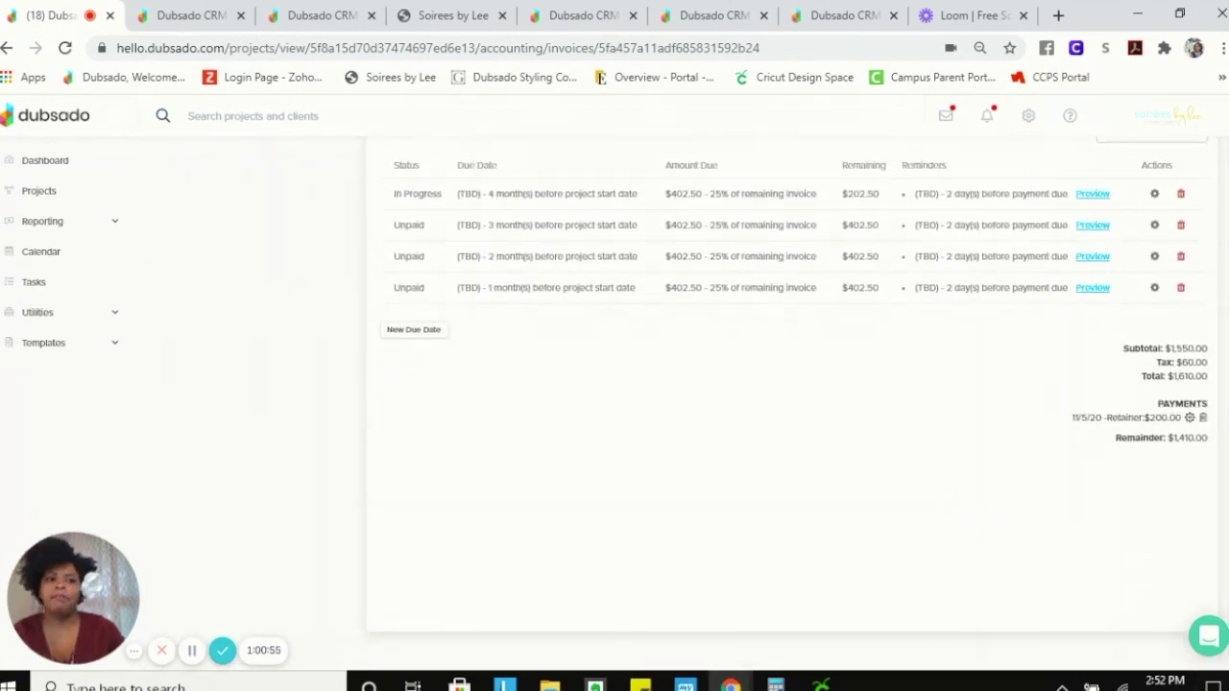
scroll(1094, 447, "up", 2)
scroll(1217, 420, "up", 13)
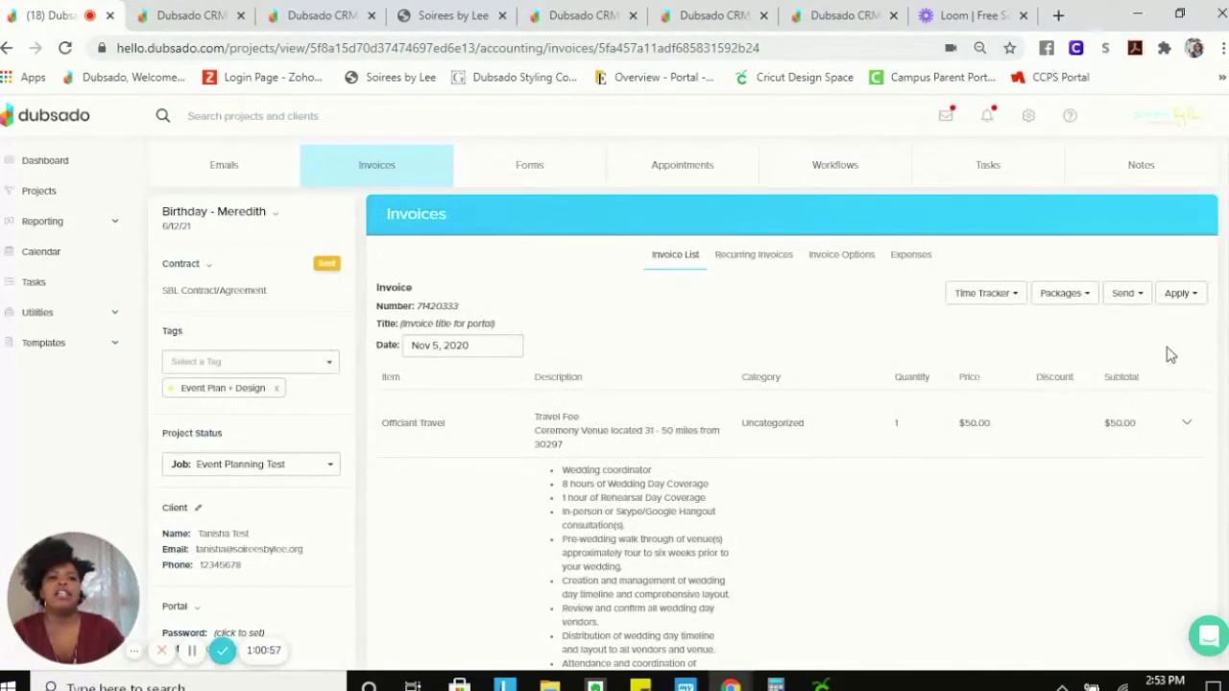
left_click(214, 17)
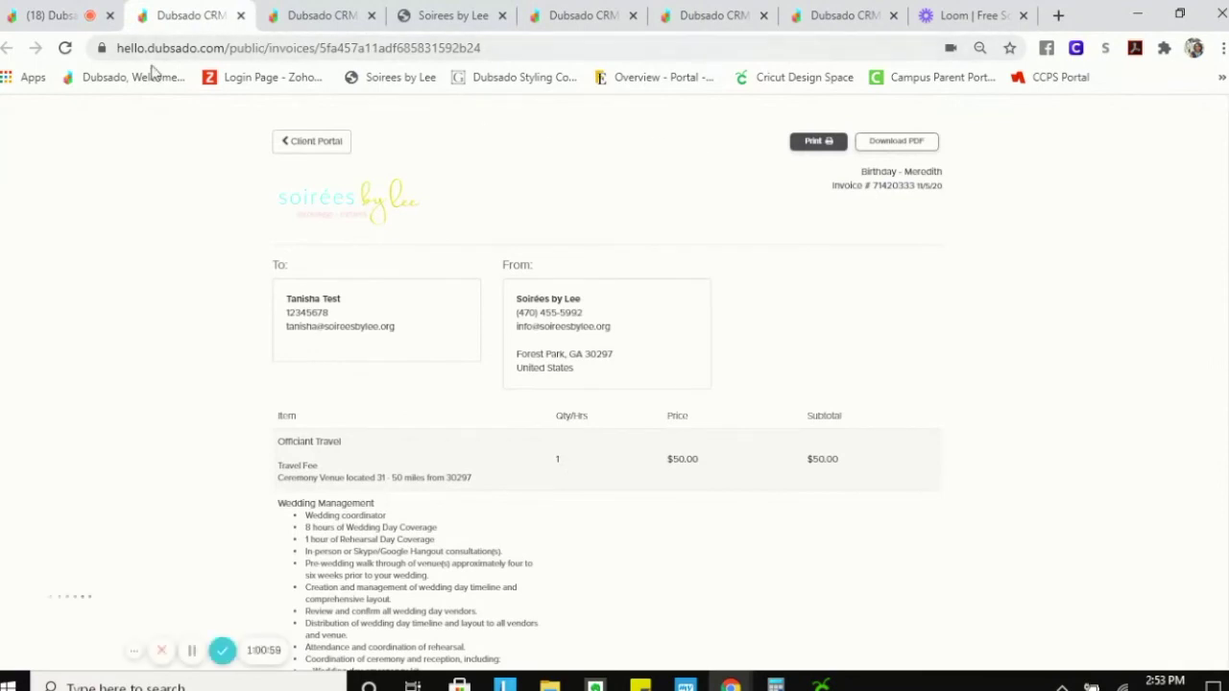
left_click(64, 48)
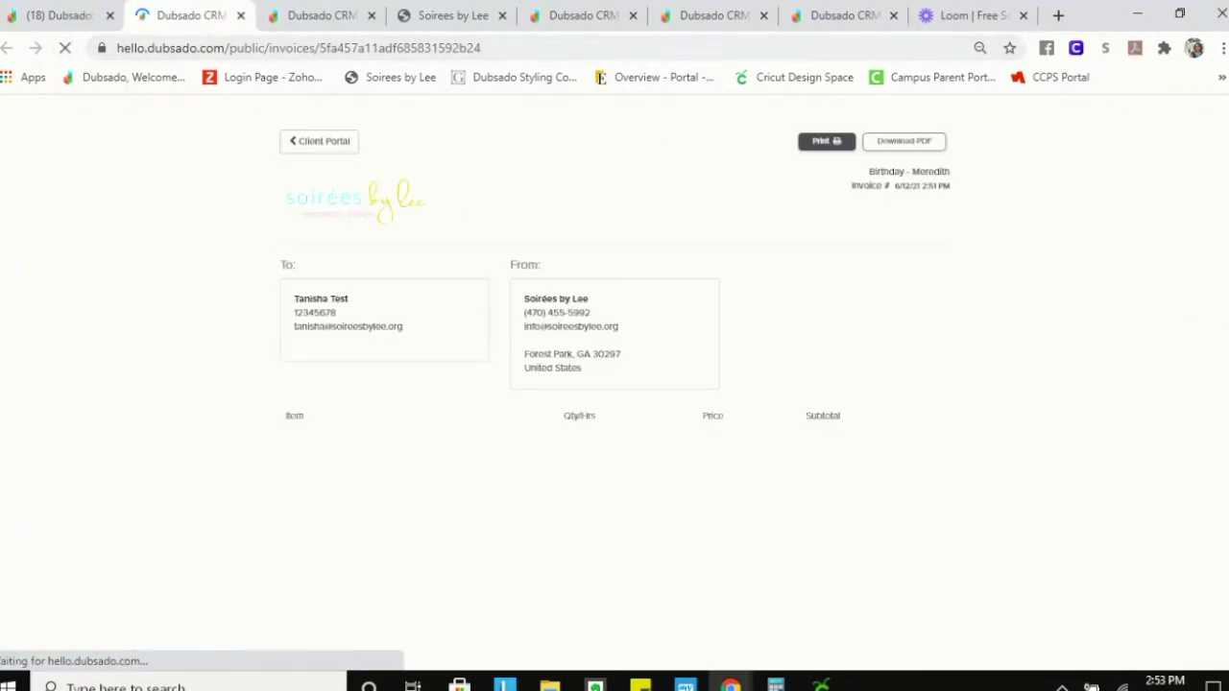
scroll(1182, 371, "down", 10)
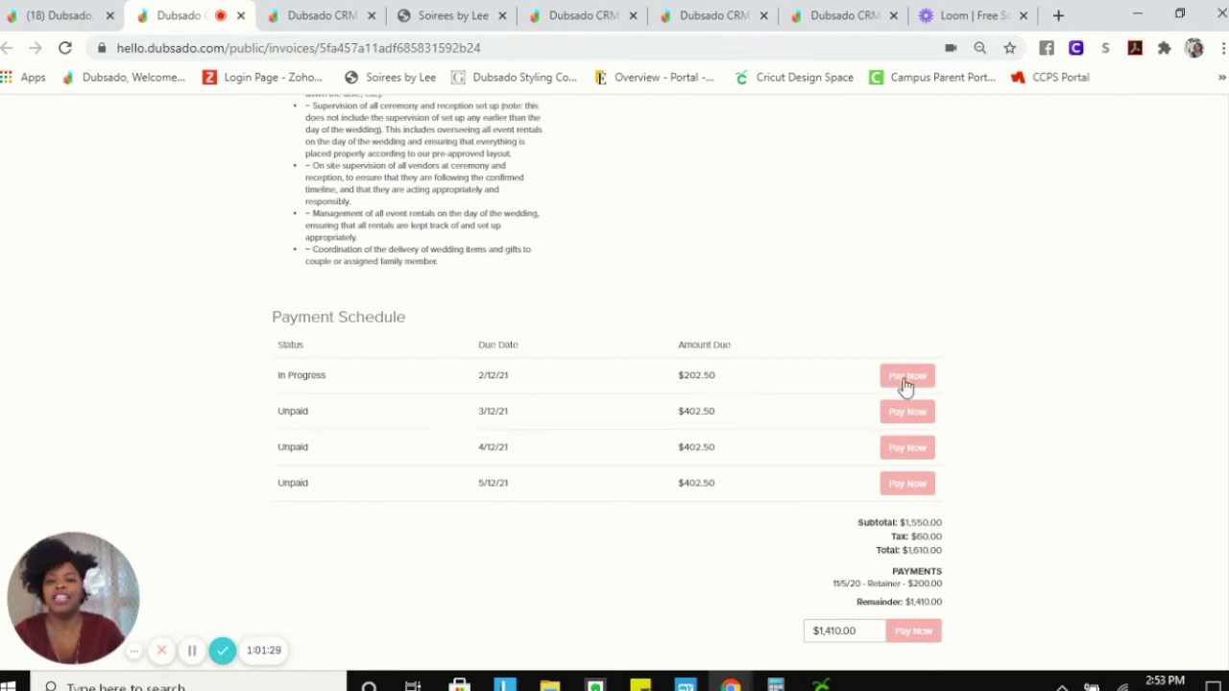
scroll(1018, 567, "up", 10)
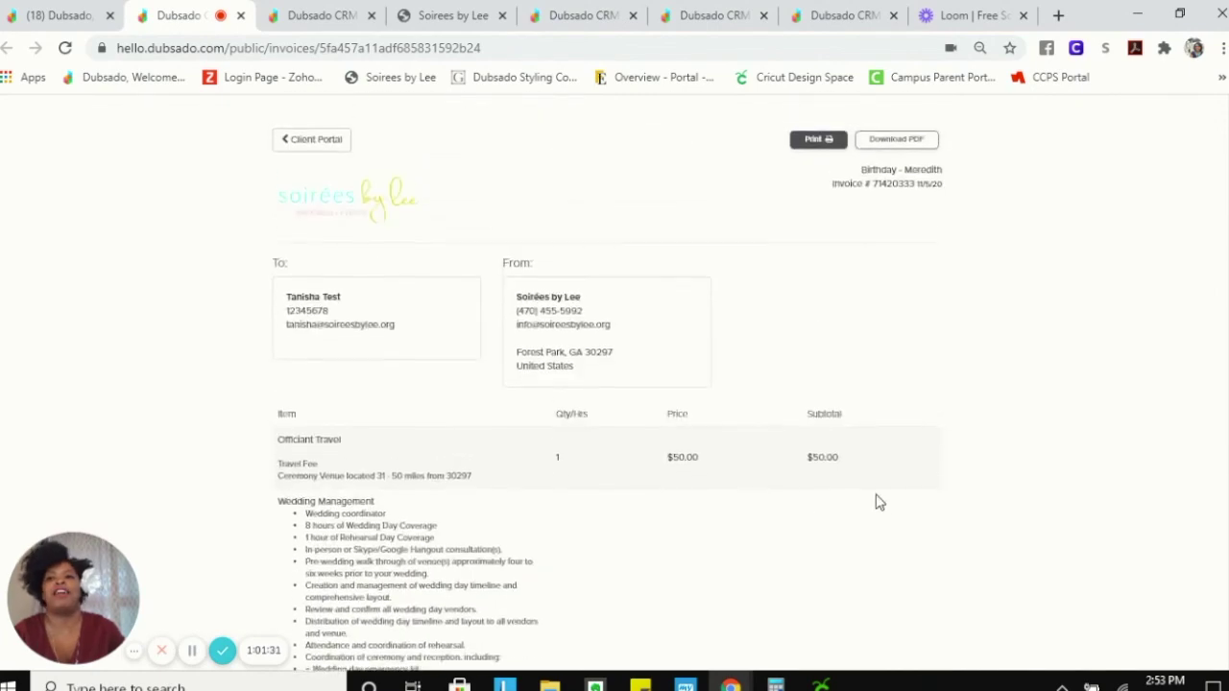
left_click(81, 15)
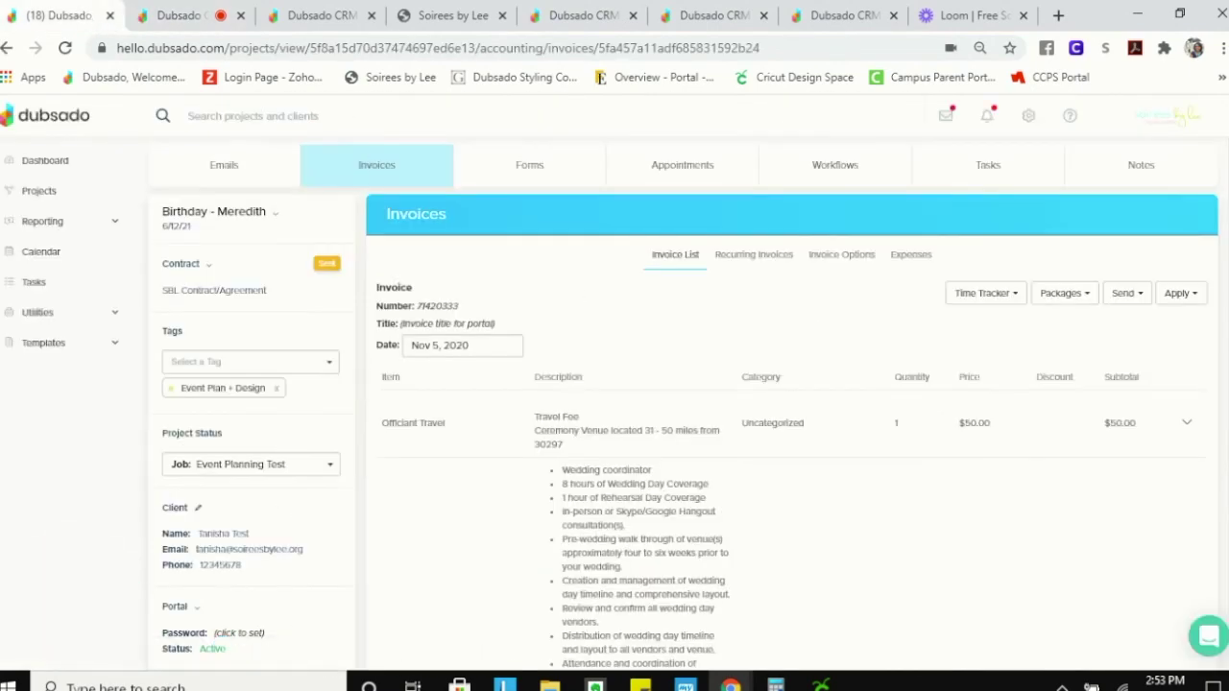